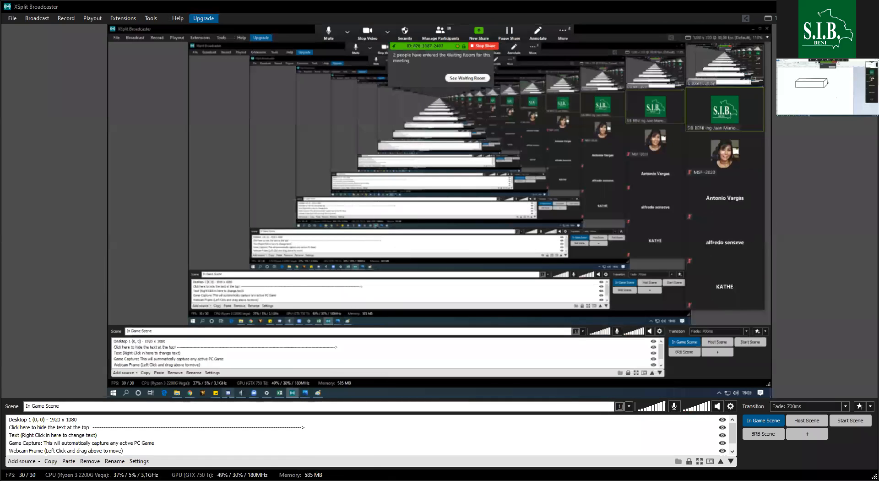
- Switch to the Paint drawing and add the text "bw * H * P = VOLUME" below the sketched box
{"action": "left_click", "coordinate": [318, 392]}
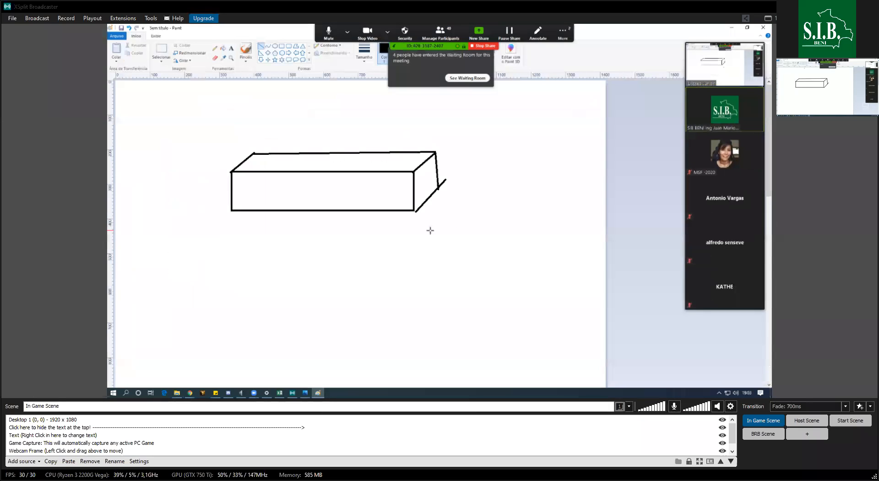
{"action": "left_click", "coordinate": [214, 49]}
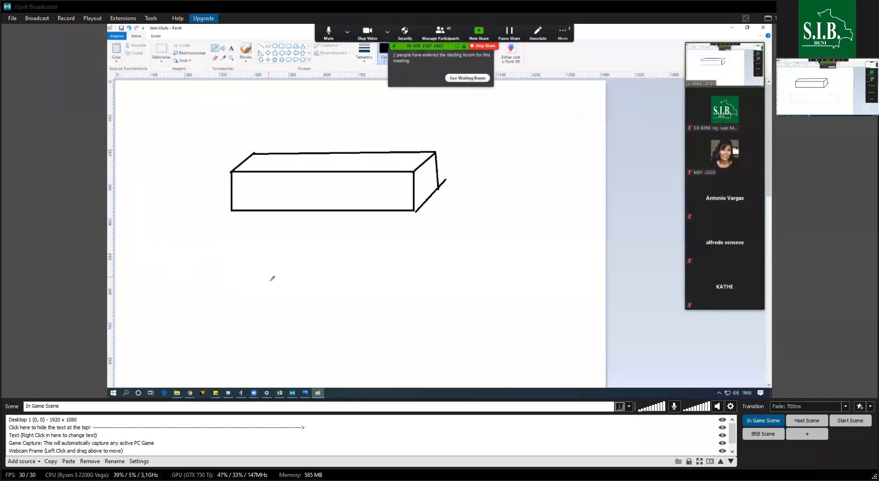
{"action": "left_click", "coordinate": [231, 48]}
{"action": "left_click_drag", "start_coordinate": [197, 257], "coordinate": [511, 307]}
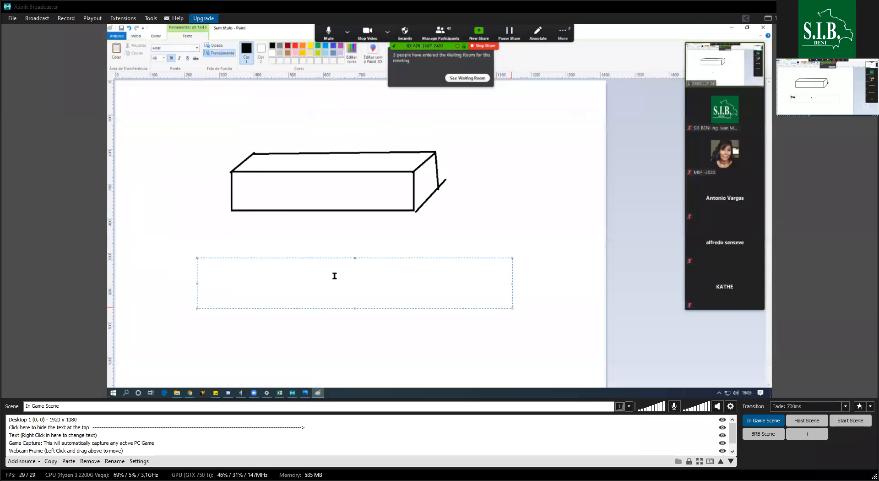
{"action": "type", "text": "bw * H * "}
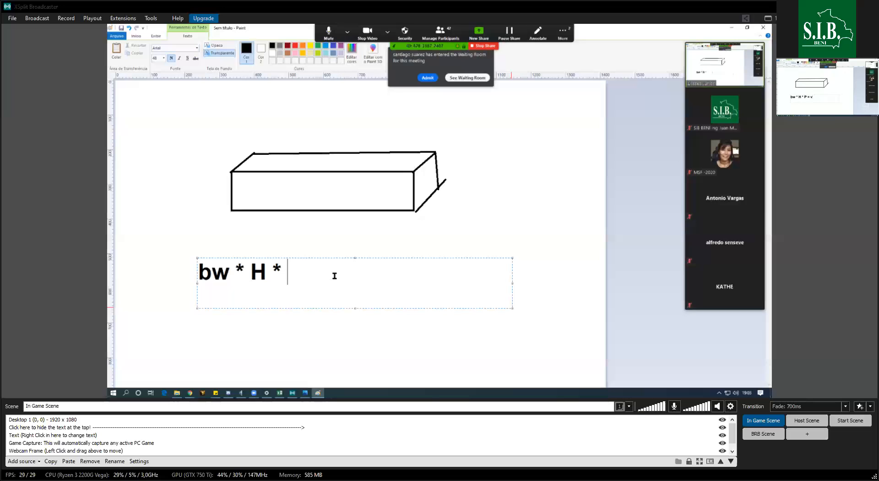
{"action": "type", "text": "P ="}
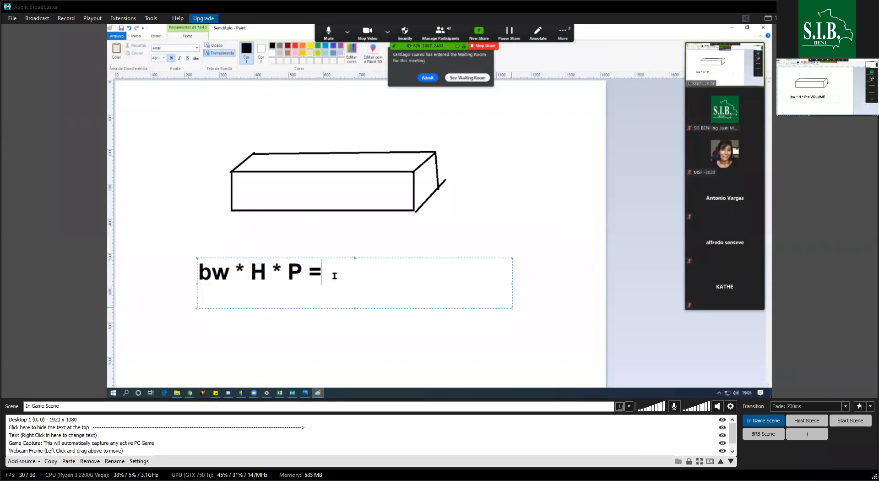
{"action": "type", "text": " VOLUME"}
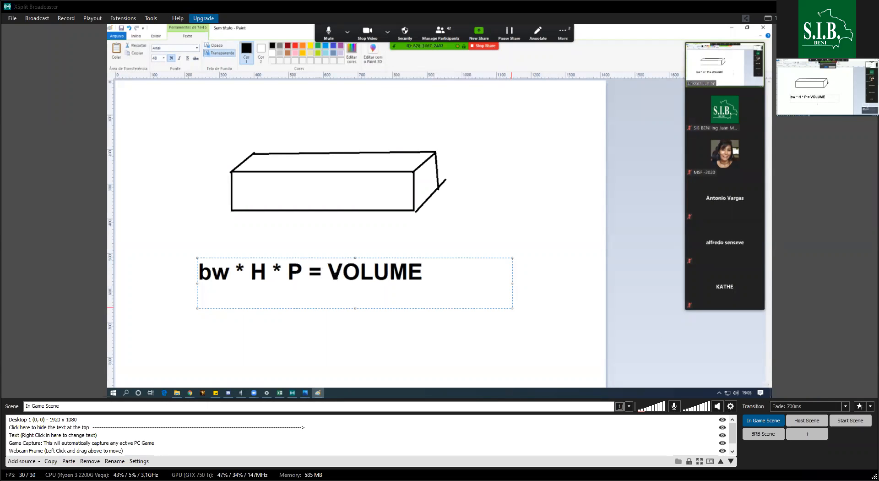
{"action": "left_click", "coordinate": [373, 319]}
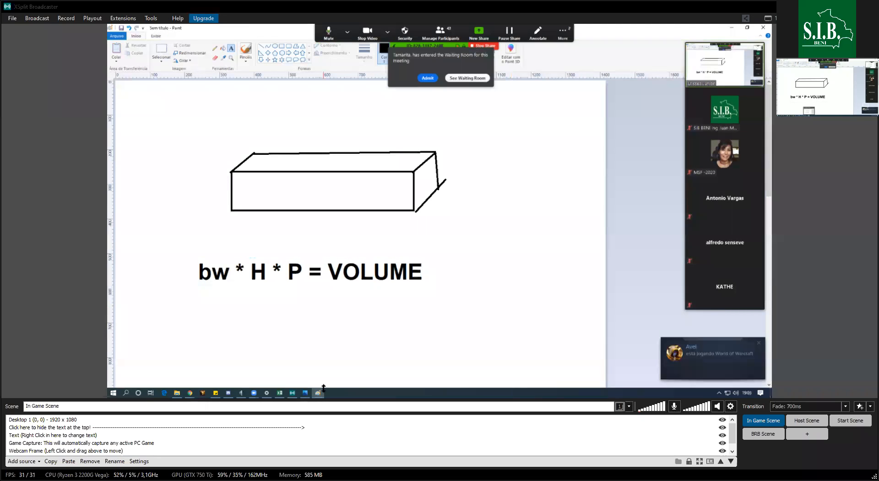
- Switch to Photos to view the flowchart of problem identification, variables, equations and calculation report
{"action": "mouse_move", "coordinate": [317, 393]}
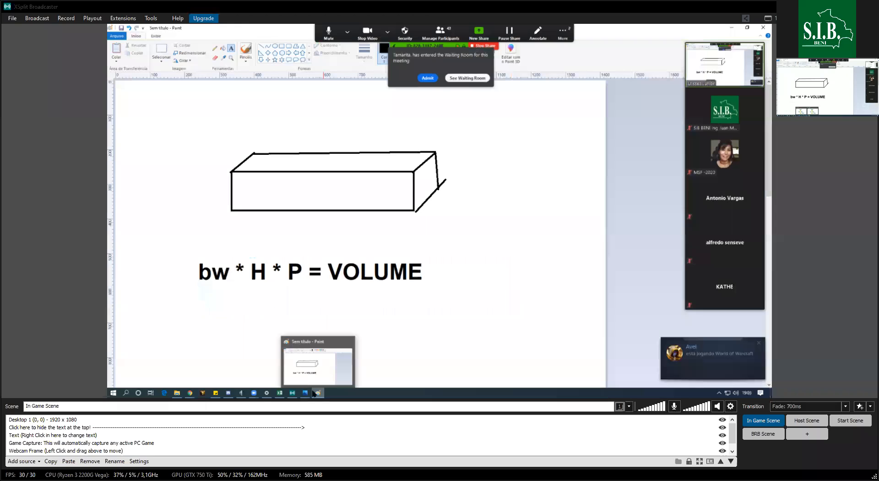
{"action": "mouse_move", "coordinate": [305, 393]}
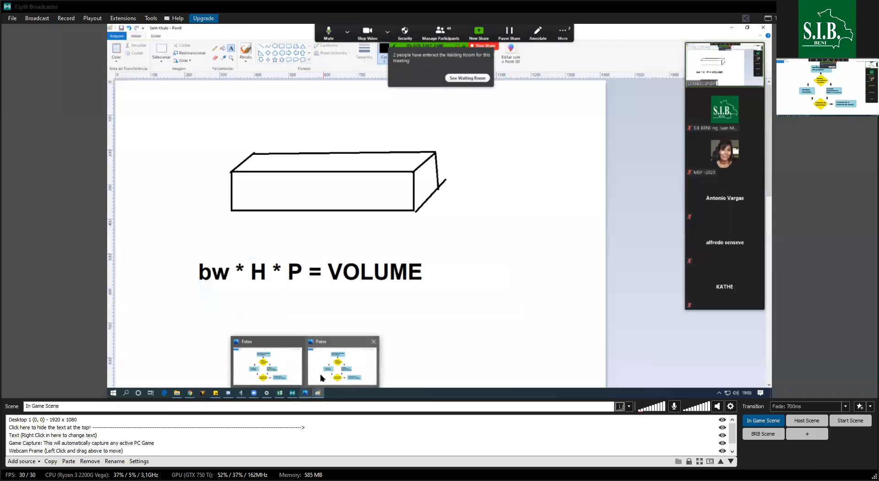
{"action": "left_click", "coordinate": [322, 377]}
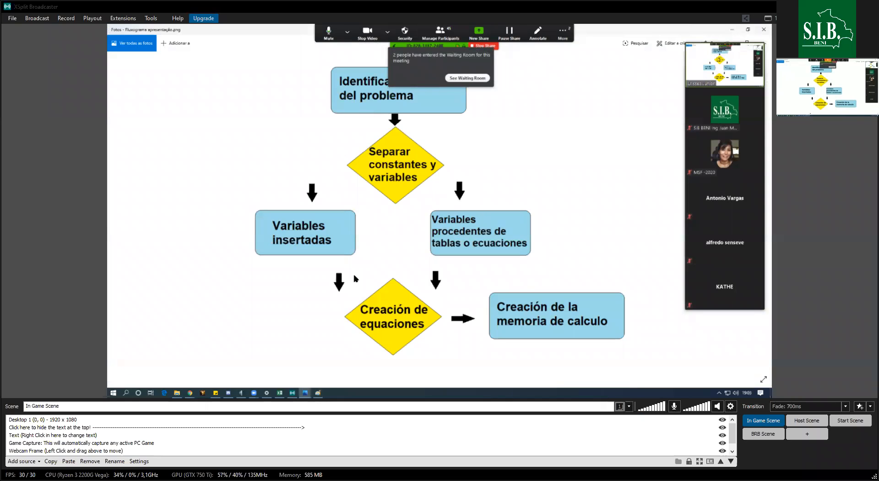
- Return to Paint and underline VOLUME, bw, H and P in the formula with freehand pencil strokes
{"action": "left_click", "coordinate": [317, 393]}
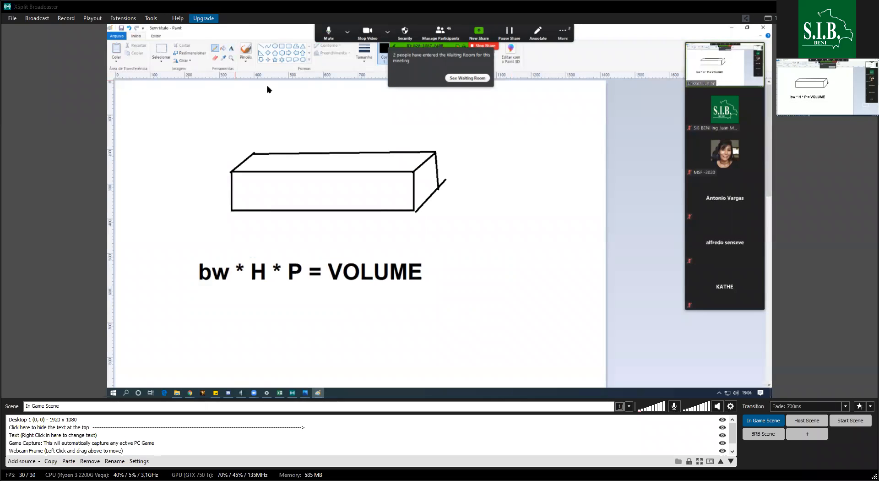
{"action": "left_click_drag", "start_coordinate": [329, 288], "coordinate": [423, 284]}
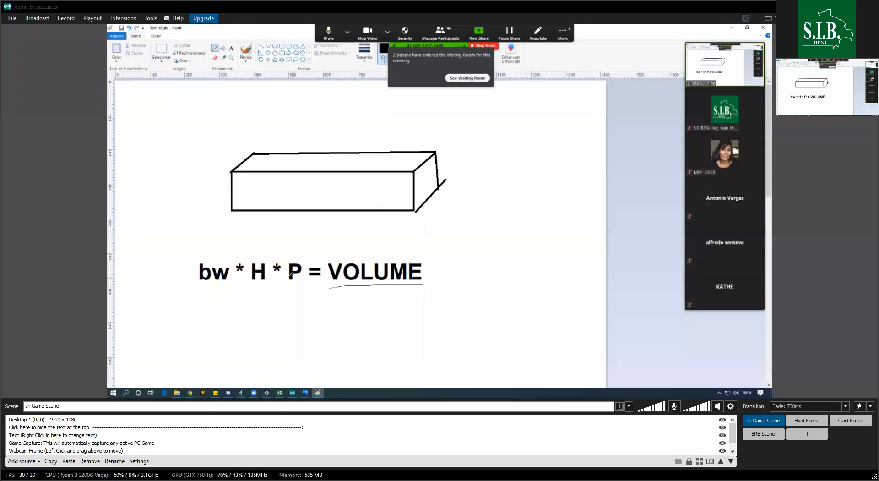
{"action": "left_click_drag", "start_coordinate": [196, 286], "coordinate": [231, 285]}
{"action": "left_click_drag", "start_coordinate": [248, 287], "coordinate": [298, 287]}
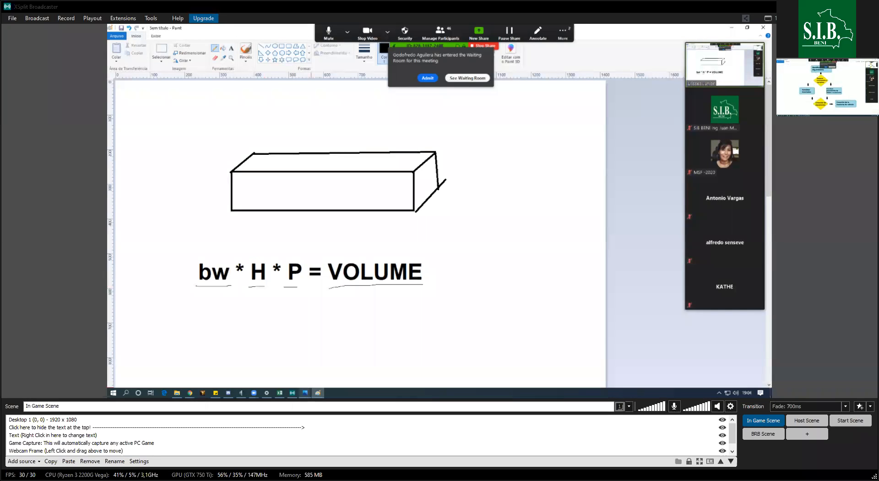
- Review the flowchart in Photos again, and return to the Paint drawing with the Pencil tool
{"action": "key", "text": "alt+Tab"}
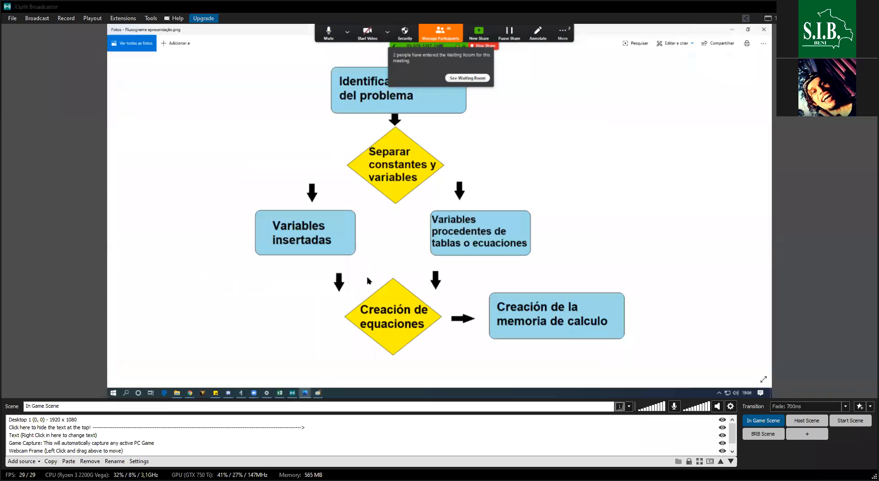
{"action": "key", "text": "alt+Tab"}
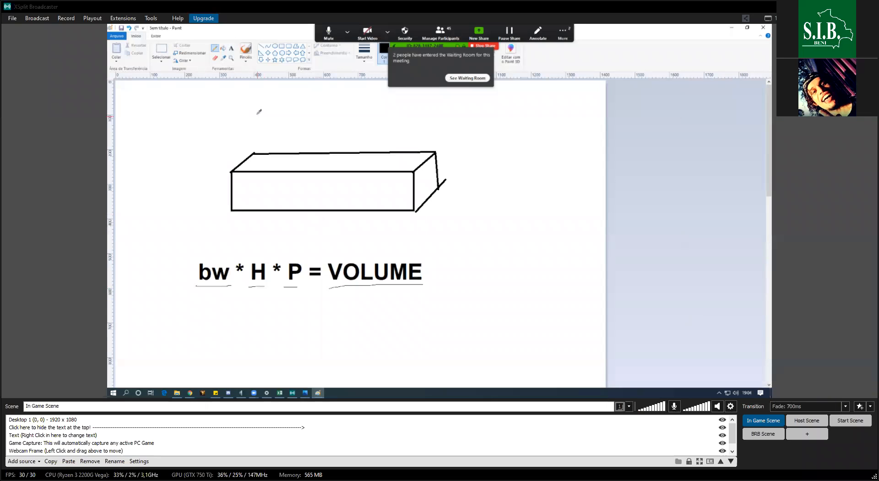
{"action": "left_click", "coordinate": [213, 50]}
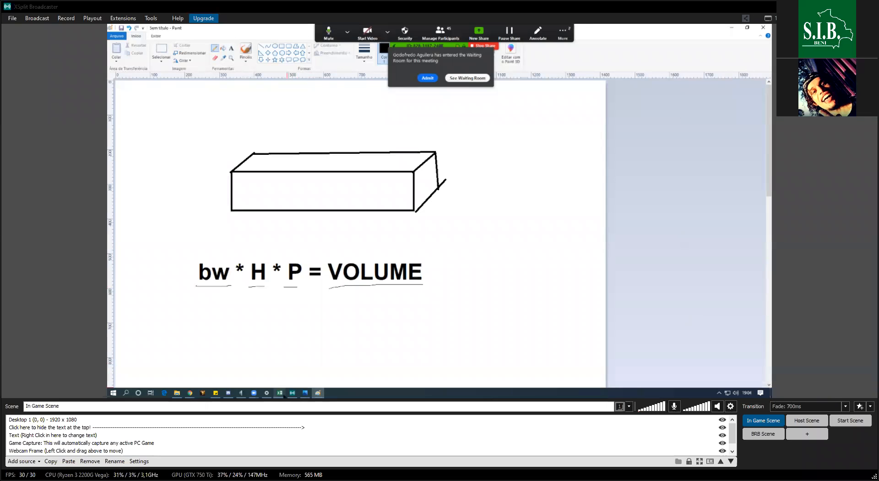
- Open a new Excel workbook in addition to the one already open
{"action": "mouse_move", "coordinate": [284, 395]}
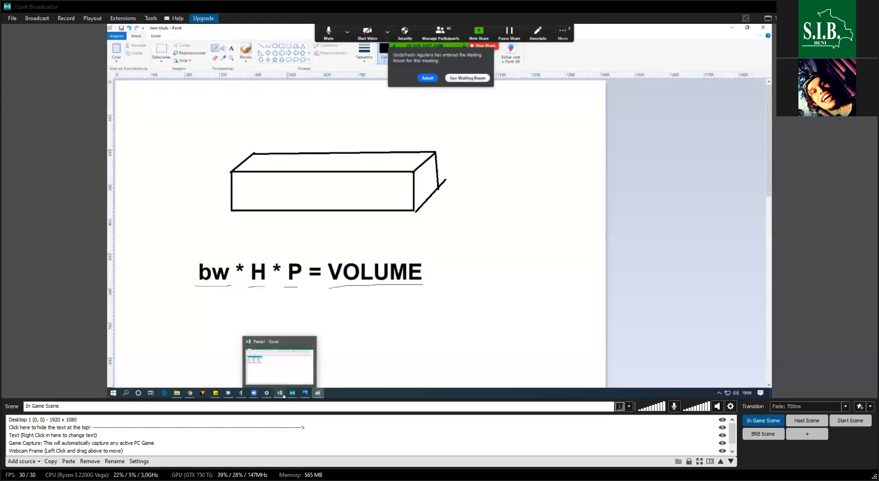
{"action": "right_click", "coordinate": [283, 395]}
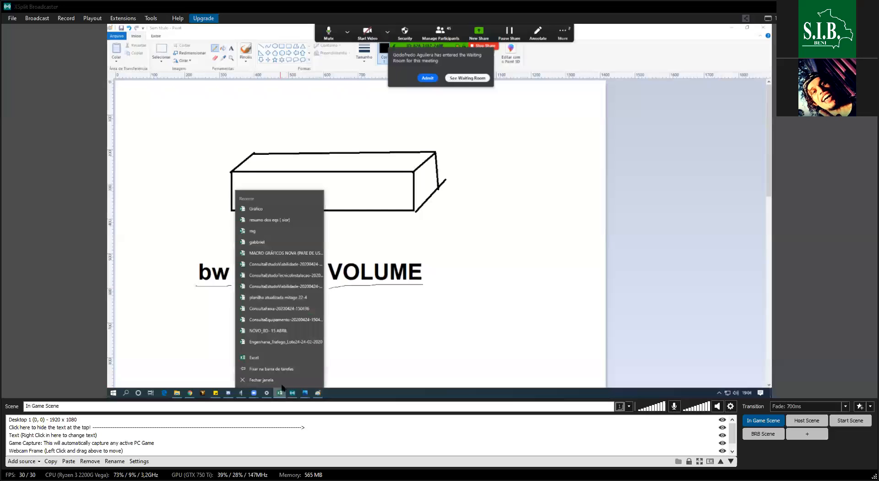
{"action": "left_click", "coordinate": [278, 360]}
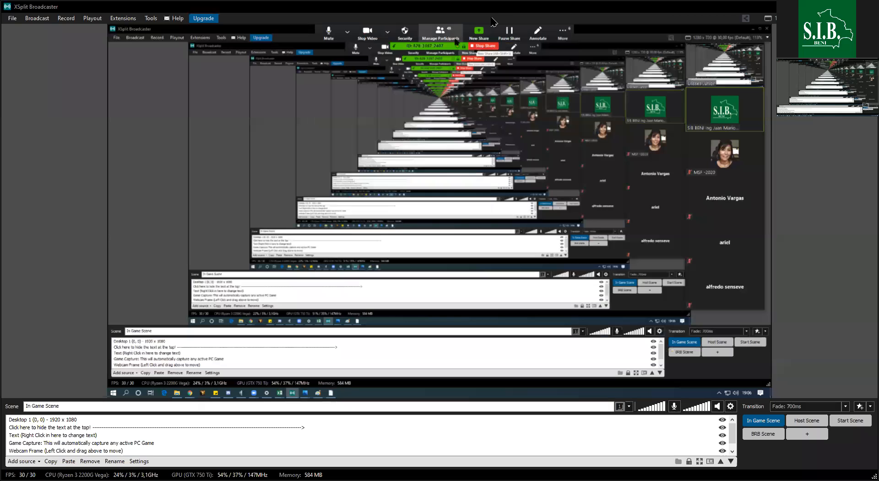
{"action": "left_click", "coordinate": [327, 249]}
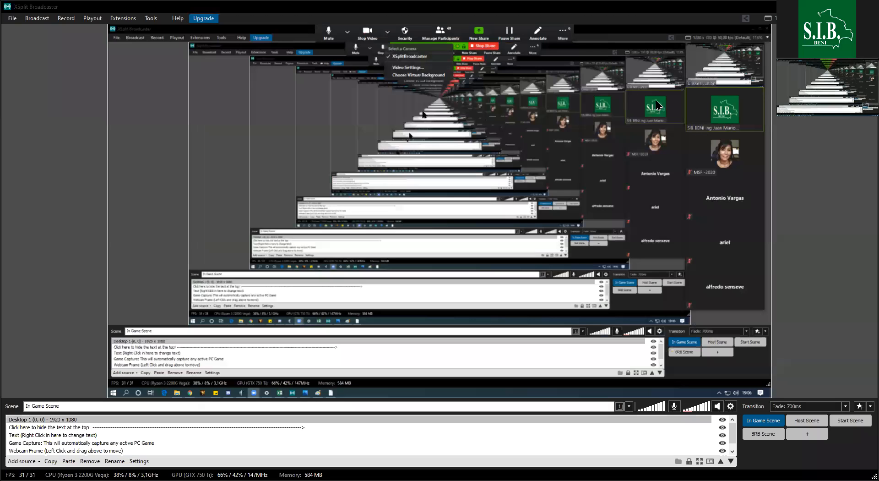
{"action": "left_click", "coordinate": [526, 19]}
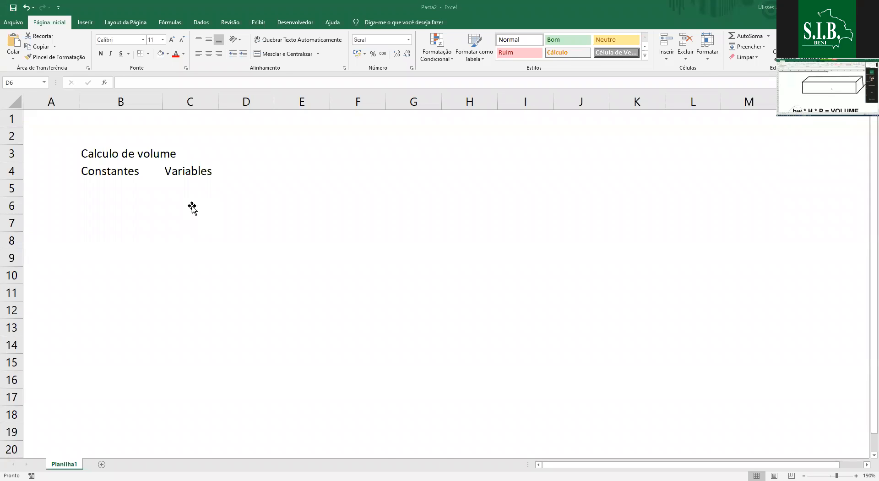
- Paste the copied box drawing with its volume formula into the worksheet, shrink it and place it beside the Calculo de volume table
{"action": "key", "text": "ctrl+v"}
{"action": "scroll", "coordinate": [444, 274], "scroll_direction": "down", "scroll_amount": 4}
{"action": "scroll", "coordinate": [444, 278], "scroll_direction": "down", "scroll_amount": 2}
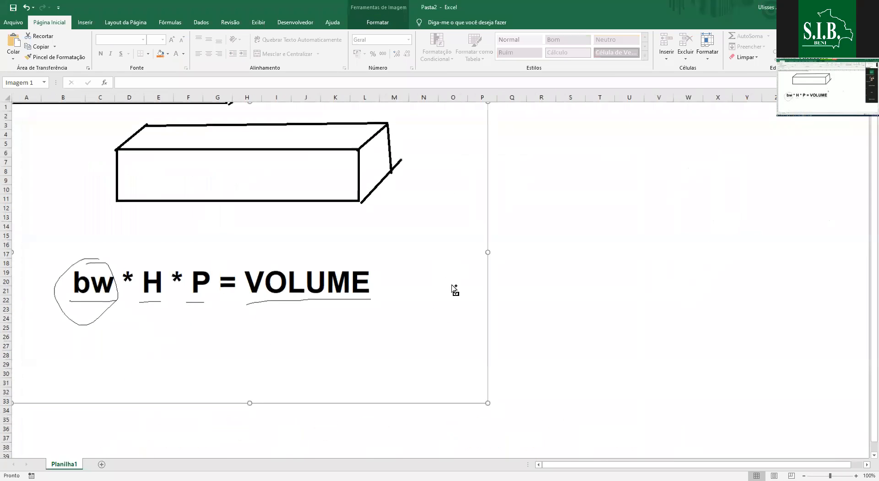
{"action": "left_click_drag", "start_coordinate": [201, 188], "coordinate": [202, 188]}
{"action": "left_click_drag", "start_coordinate": [82, 147], "coordinate": [394, 186]}
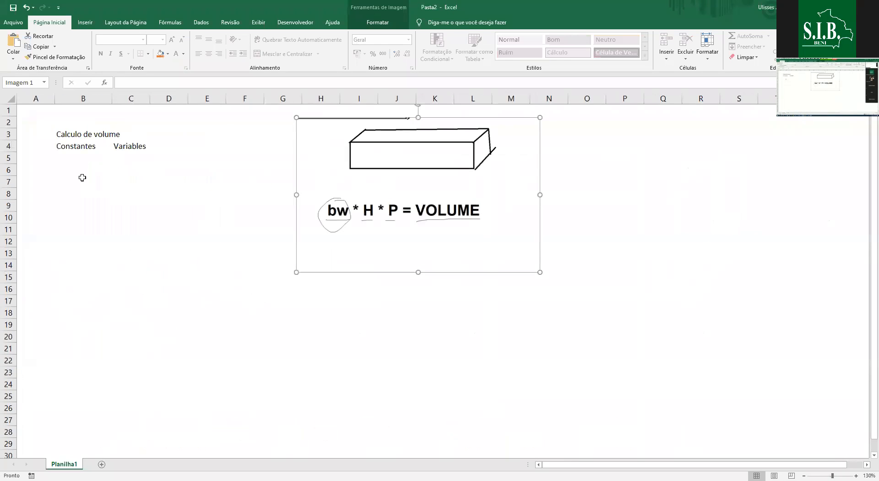
{"action": "scroll", "coordinate": [422, 210], "scroll_direction": "up", "scroll_amount": 5}
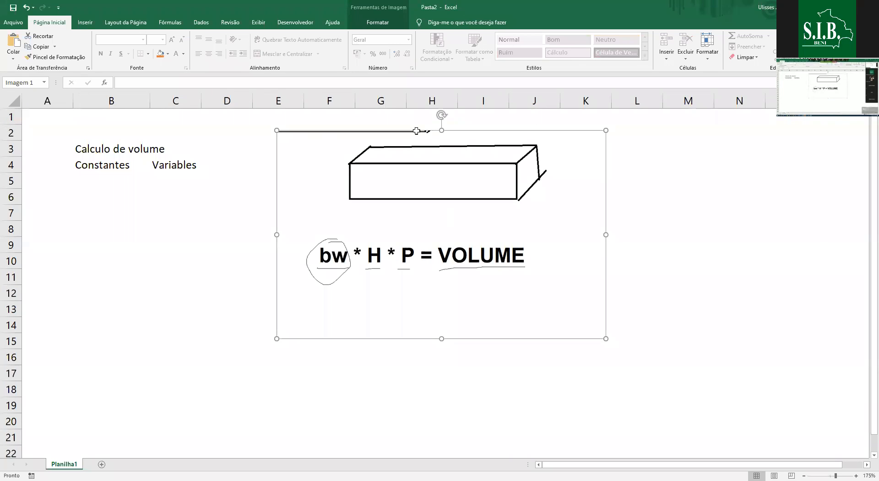
{"action": "left_click", "coordinate": [305, 371]}
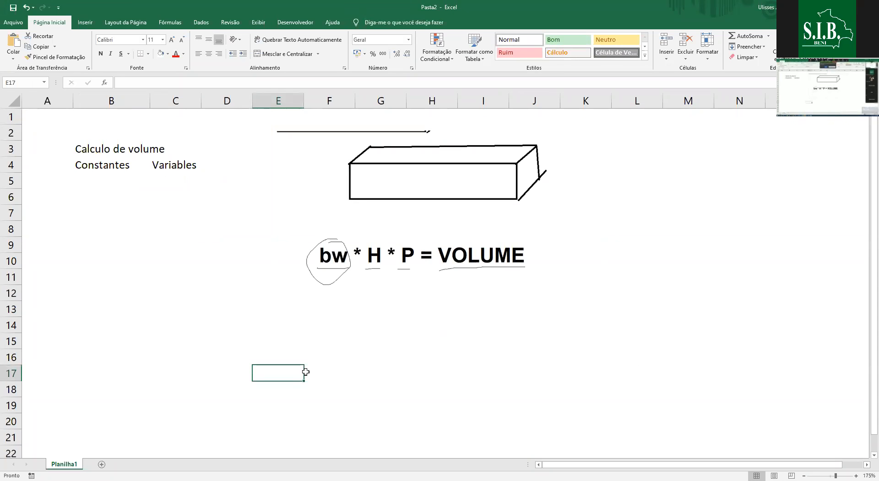
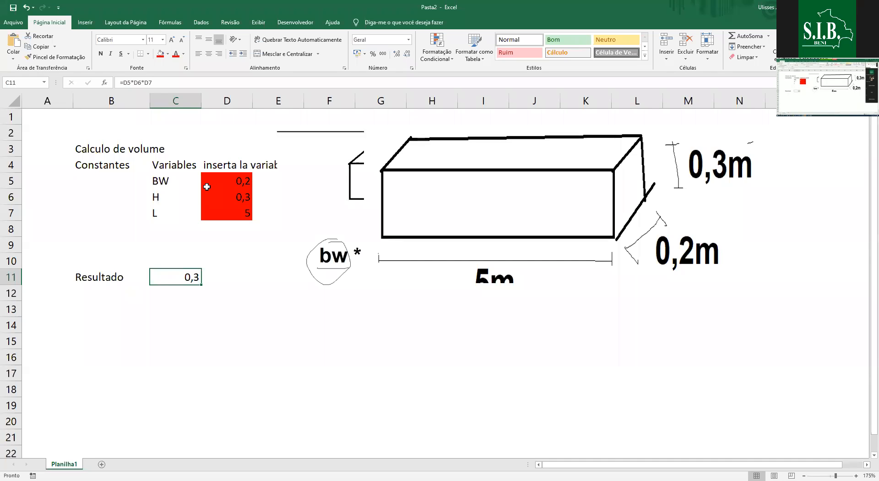
- Move the dimensioned box picture closer to the variables table, on top of the earlier pasted drawing
{"action": "left_click", "coordinate": [407, 198]}
{"action": "mouse_move", "coordinate": [440, 201]}
{"action": "left_mouse_down"}
{"action": "mouse_move", "coordinate": [344, 204]}
{"action": "mouse_move", "coordinate": [362, 207]}
{"action": "left_mouse_up"}
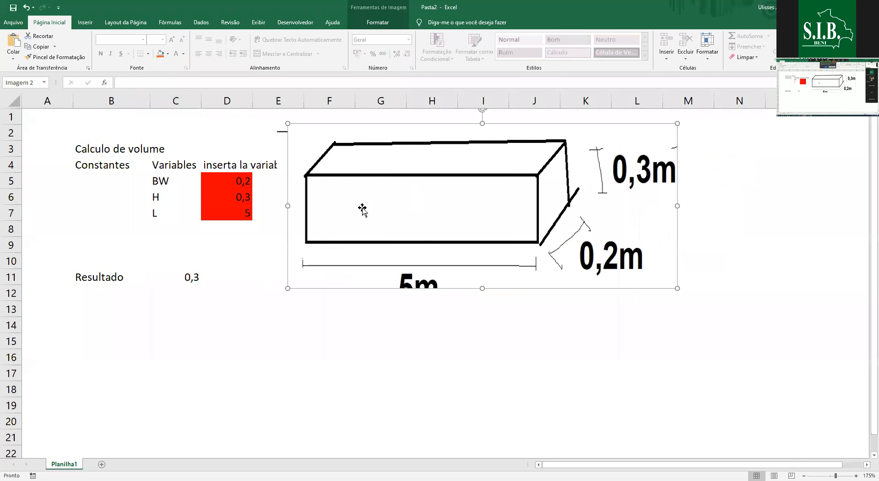
{"action": "left_click_drag", "start_coordinate": [346, 245], "coordinate": [370, 252]}
{"action": "left_click", "coordinate": [366, 343]}
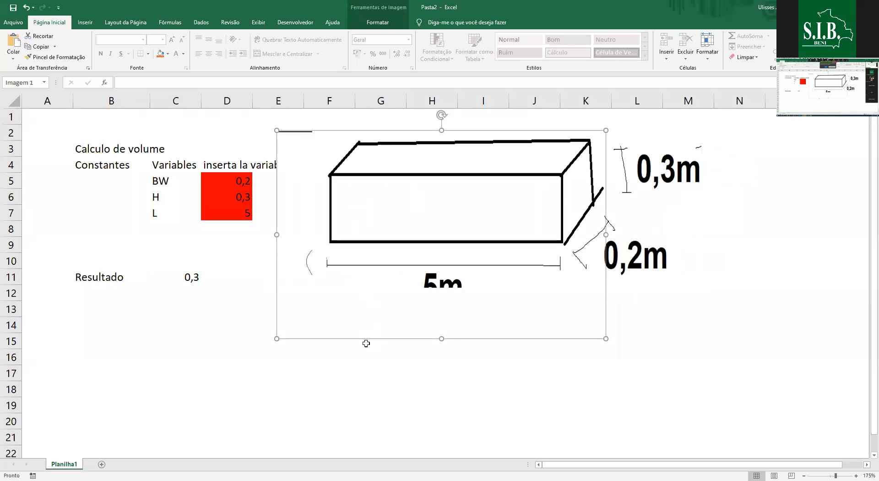
{"action": "left_click", "coordinate": [385, 400]}
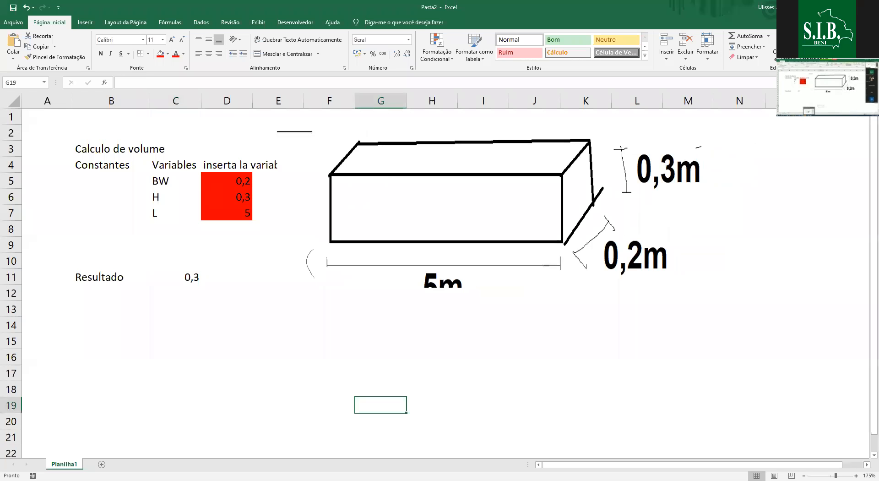
- Delete both box pictures from the worksheet
{"action": "key", "text": "alt+Tab"}
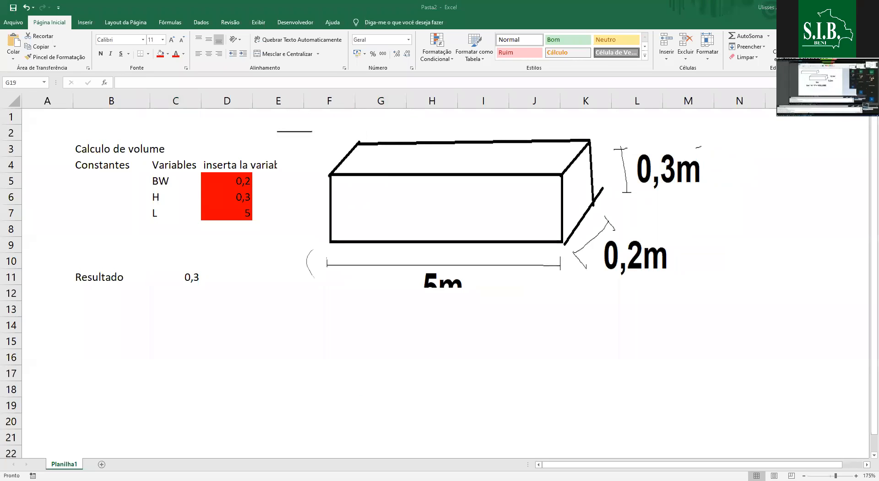
{"action": "left_click", "coordinate": [361, 198]}
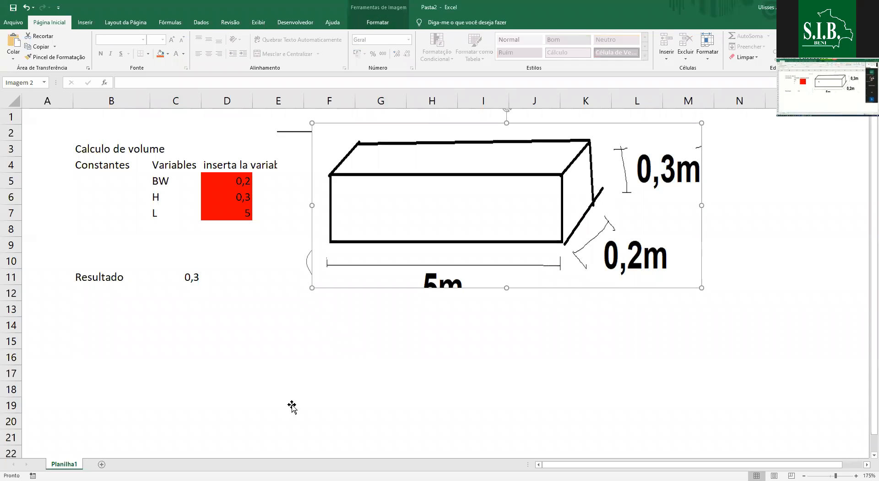
{"action": "key", "text": "Delete"}
{"action": "left_click", "coordinate": [386, 196]}
{"action": "key", "text": "Delete"}
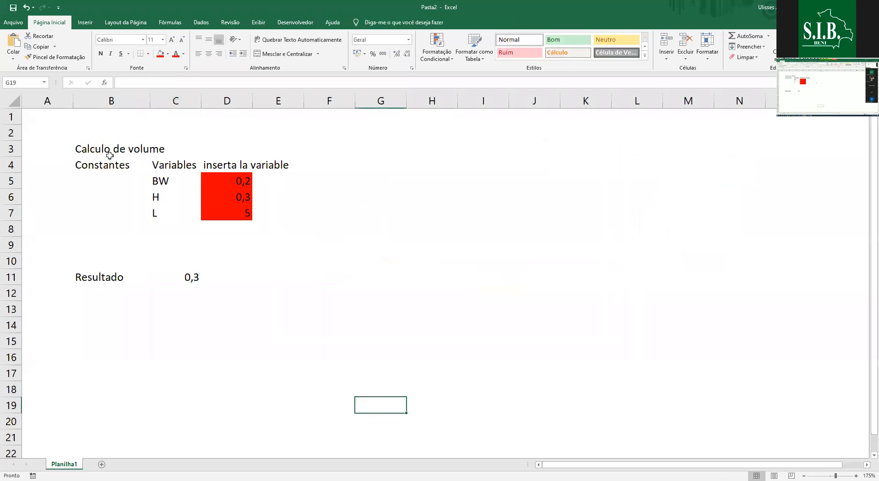
- Clear the contents of the whole volume calculation table, including its headings, variables and Resultado row
{"action": "left_click", "coordinate": [58, 135]}
{"action": "left_click_drag", "start_coordinate": [172, 219], "coordinate": [257, 298]}
{"action": "key", "text": "Delete"}
{"action": "left_click", "coordinate": [260, 326]}
- Remove the fill colour from cells D4:D7
{"action": "left_click_drag", "start_coordinate": [227, 165], "coordinate": [235, 217]}
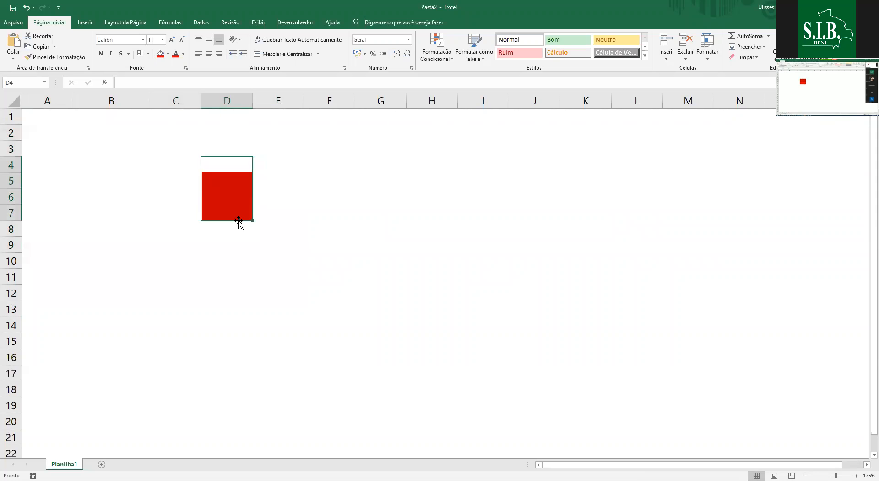
{"action": "left_click", "coordinate": [168, 55]}
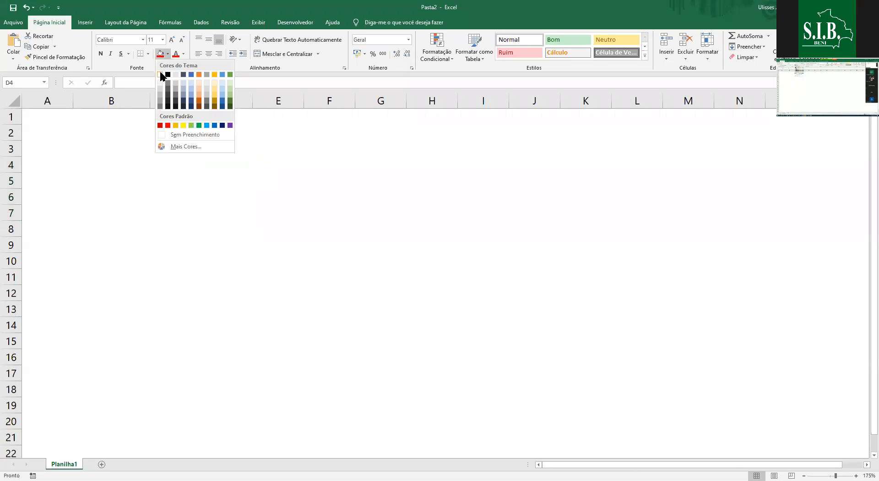
{"action": "left_click", "coordinate": [192, 134]}
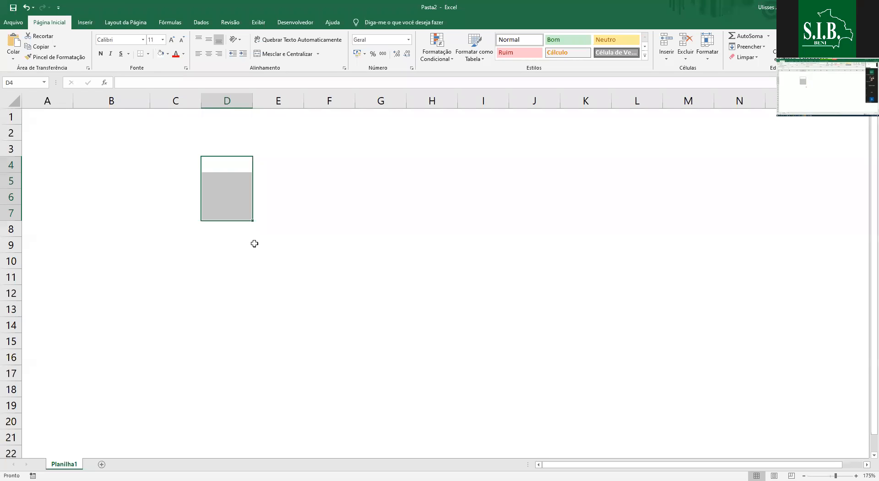
{"action": "left_click", "coordinate": [143, 200]}
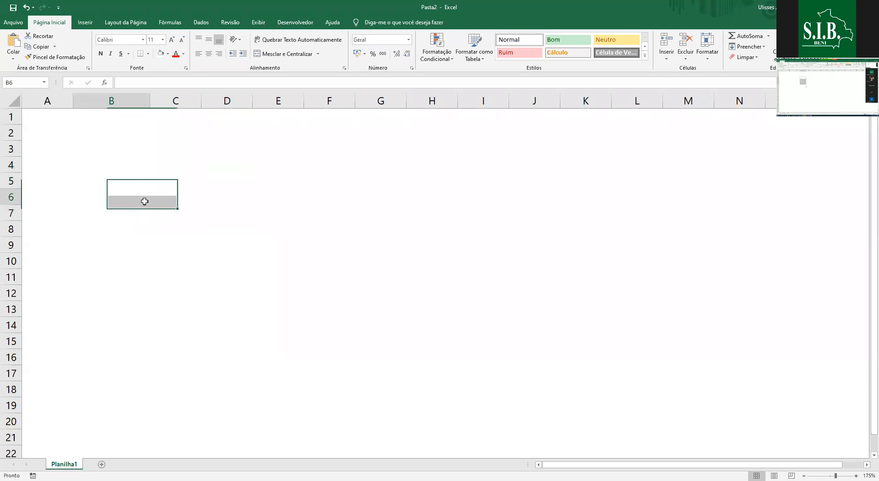
{"action": "left_click", "coordinate": [118, 145]}
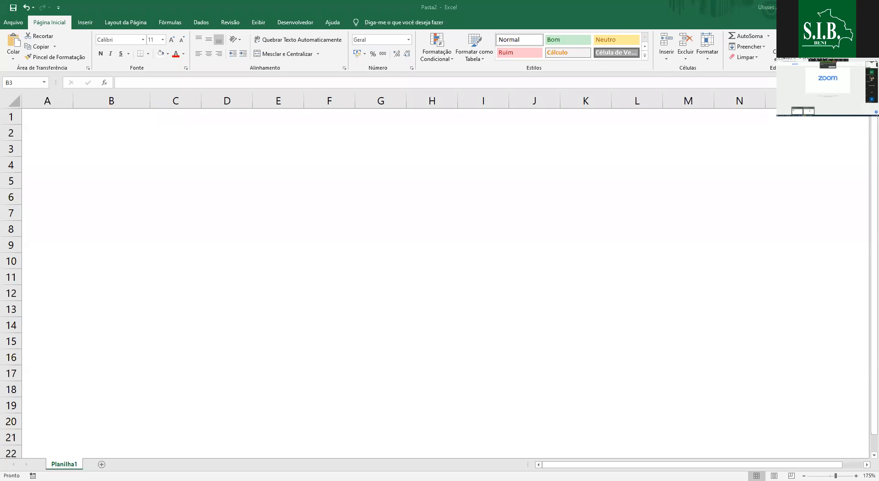
- Capture the Tabela A-2 page of Kc and Ks values and paste it as a picture into the empty worksheet
{"action": "left_click", "coordinate": [807, 107]}
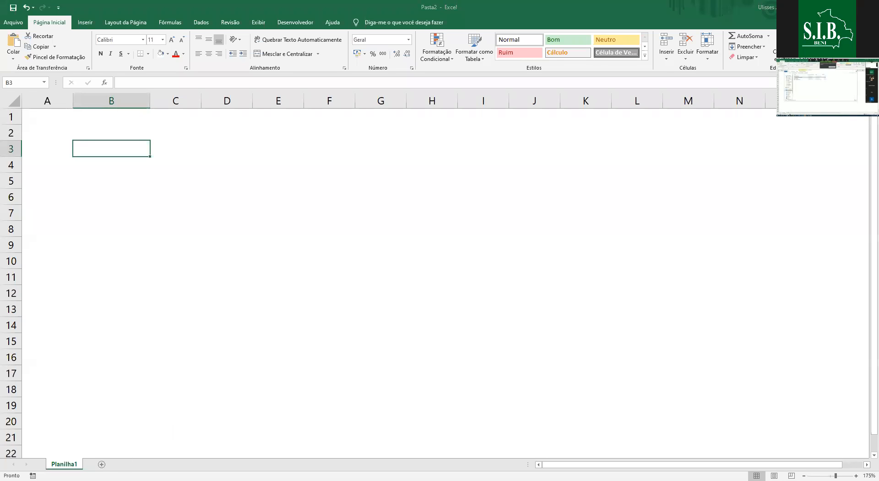
{"action": "left_click", "coordinate": [114, 480]}
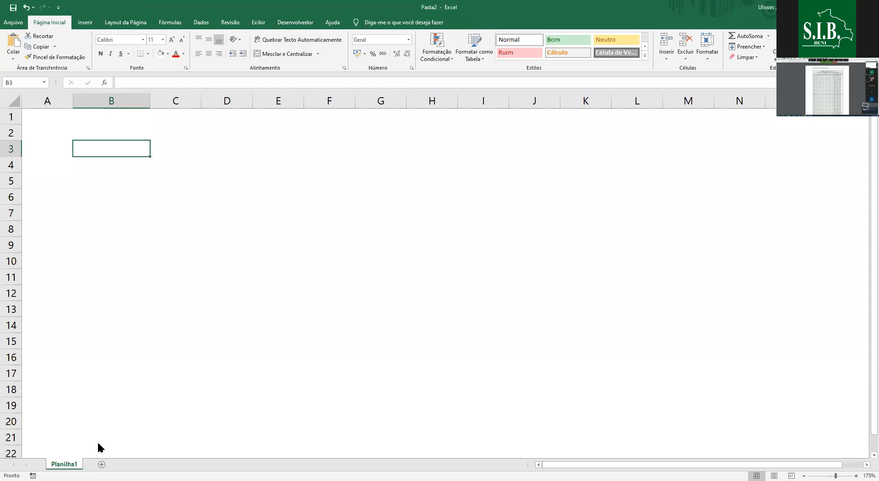
{"action": "key", "text": "super"}
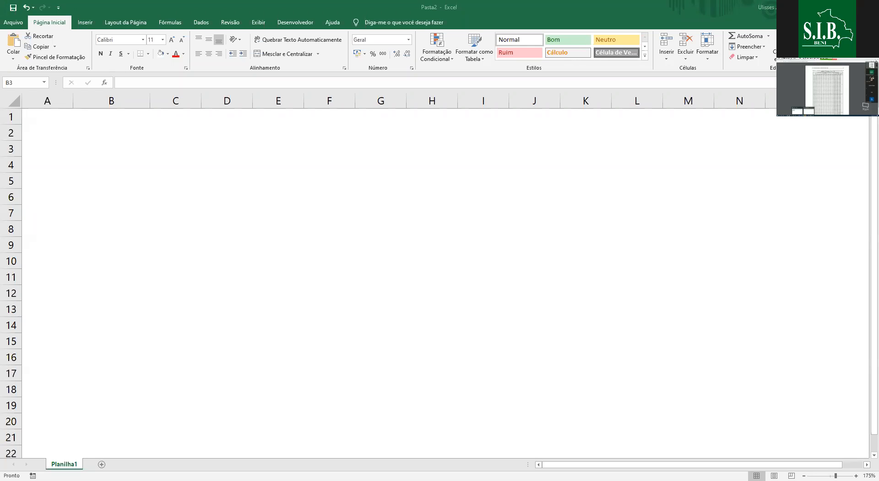
{"action": "left_click", "coordinate": [462, 223]}
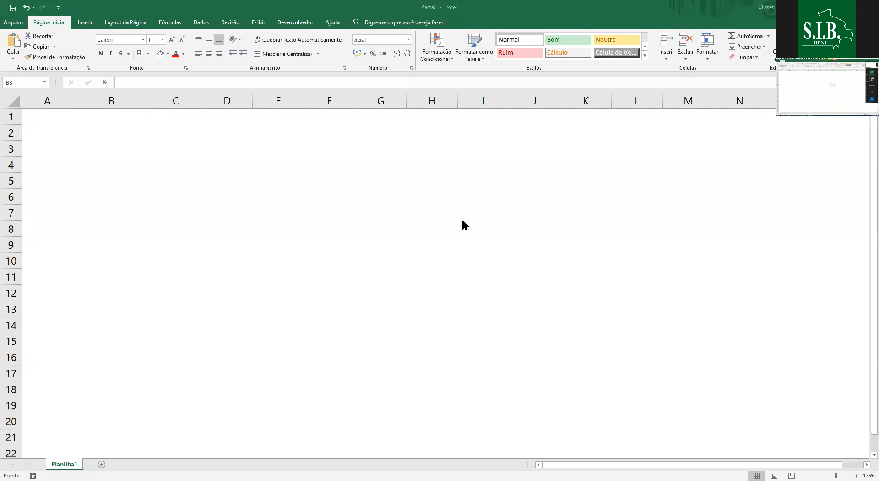
{"action": "key", "text": "ctrl+v"}
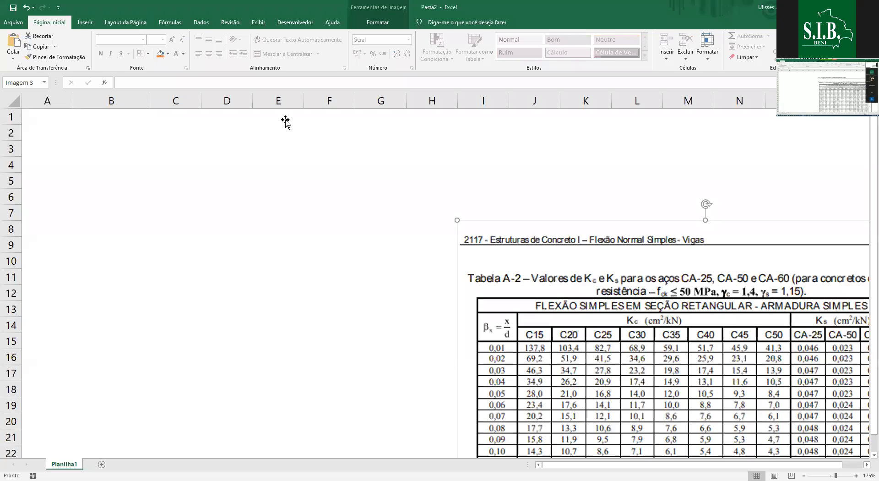
- Move the pasted table picture up to row 1 and shrink it to span about columns G to M
{"action": "left_click_drag", "start_coordinate": [268, 115], "coordinate": [359, 123]}
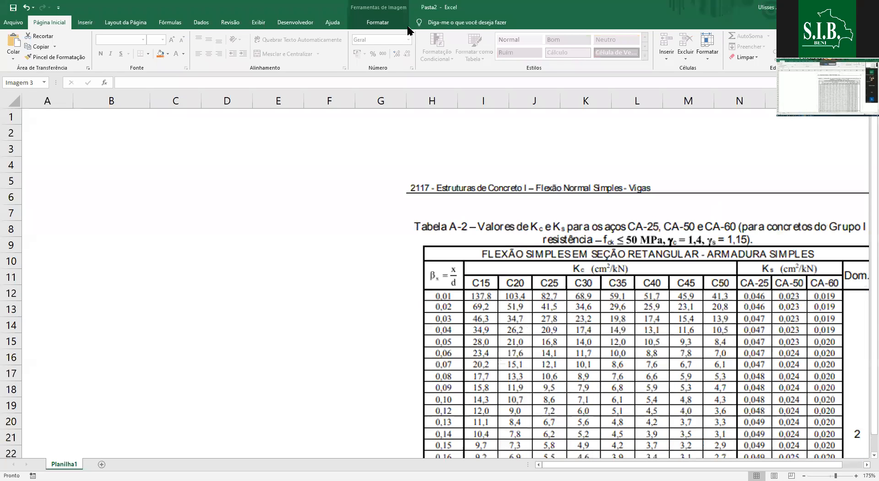
{"action": "left_click_drag", "start_coordinate": [407, 26], "coordinate": [407, 26]}
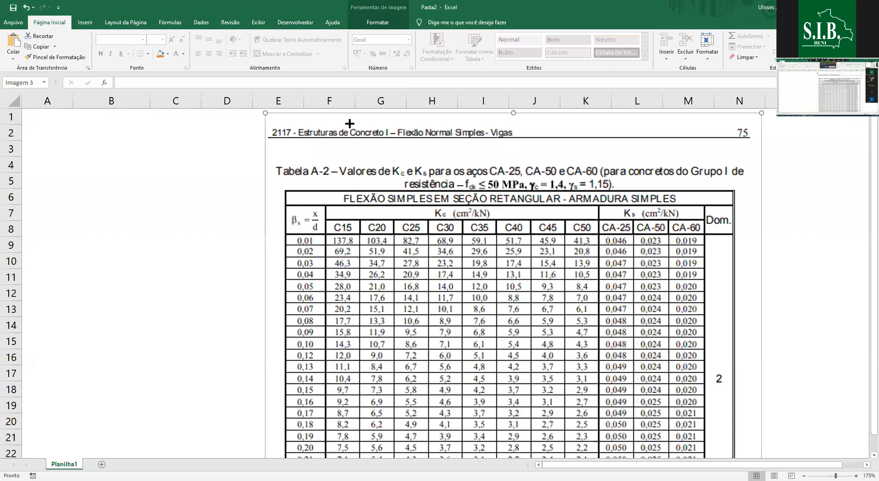
{"action": "left_click_drag", "start_coordinate": [520, 247], "coordinate": [501, 159]}
{"action": "left_click_drag", "start_coordinate": [551, 387], "coordinate": [550, 387]}
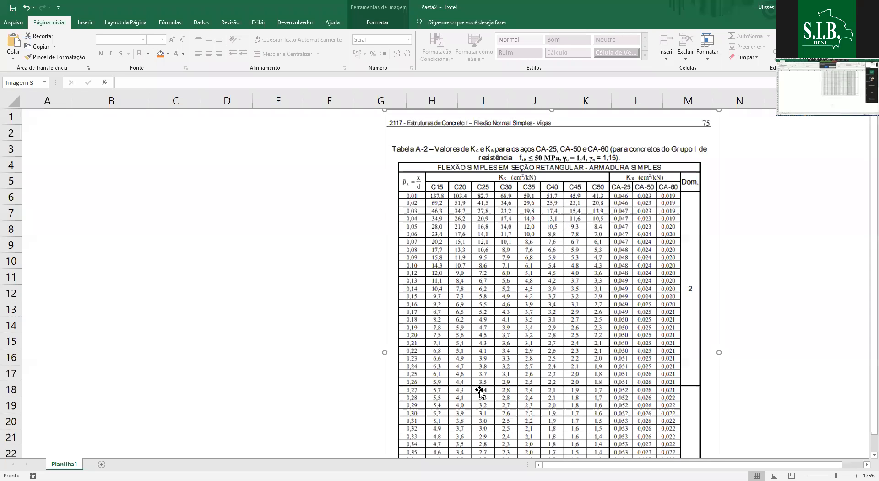
- Shorten the table picture vertically so that its lower edge ends at about row 22
{"action": "scroll", "coordinate": [508, 402], "scroll_direction": "down", "scroll_amount": 5}
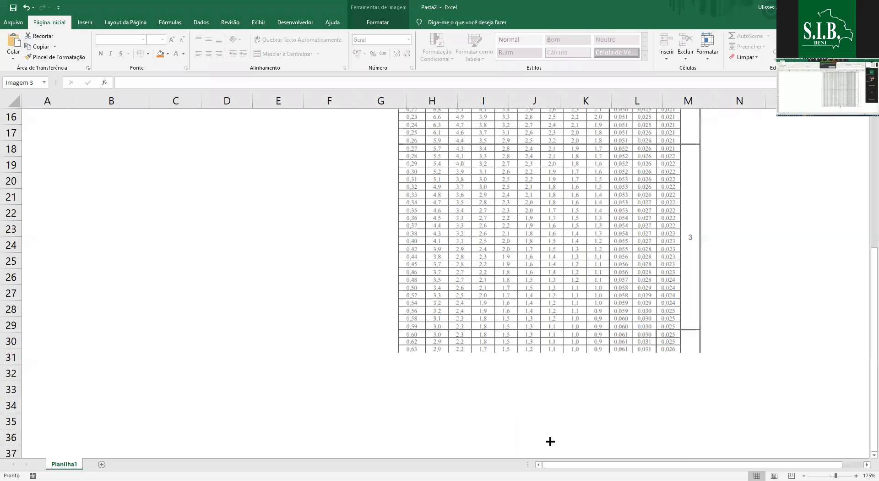
{"action": "scroll", "coordinate": [549, 434], "scroll_direction": "up", "scroll_amount": 4}
{"action": "left_click_drag", "start_coordinate": [550, 441], "coordinate": [551, 412]}
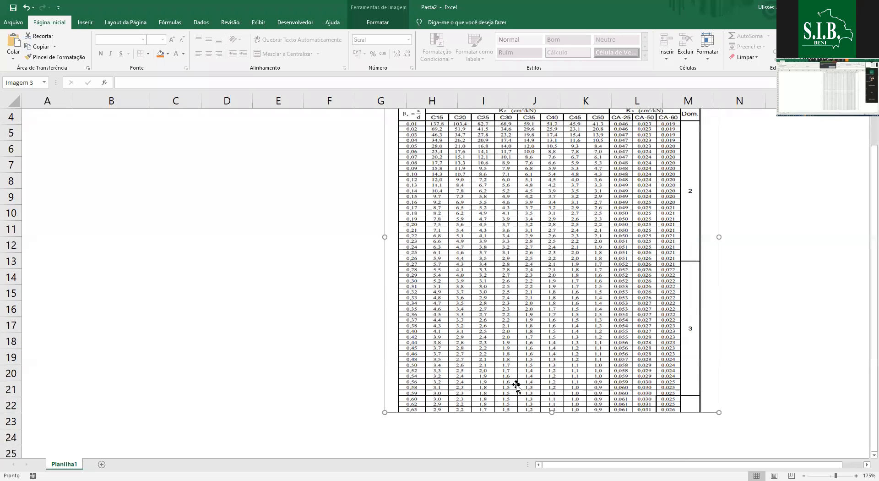
{"action": "scroll", "coordinate": [297, 207], "scroll_direction": "up", "scroll_amount": 1}
{"action": "left_click", "coordinate": [298, 207]}
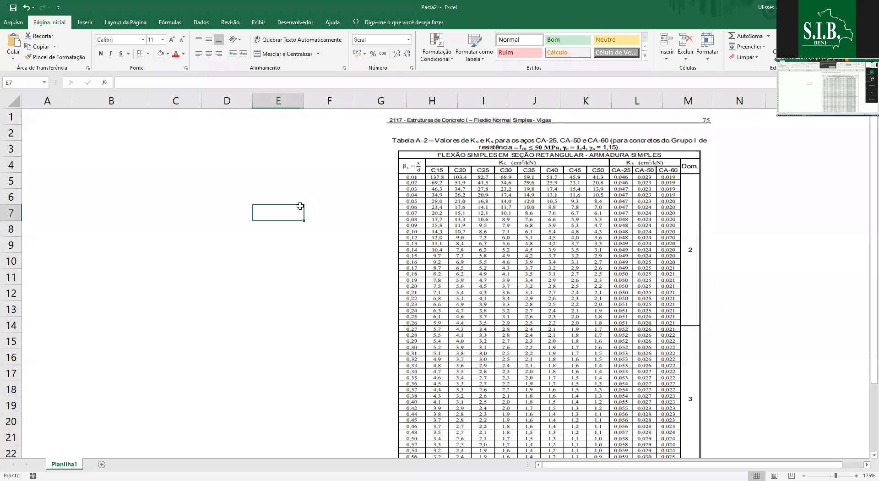
- Shift the table picture slightly toward column N, then select cell B2
{"action": "left_click", "coordinate": [275, 195]}
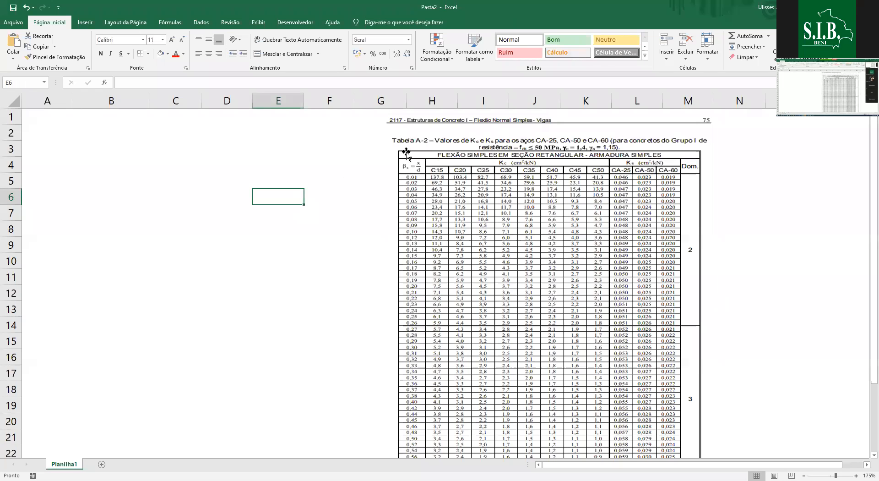
{"action": "left_click", "coordinate": [62, 131]}
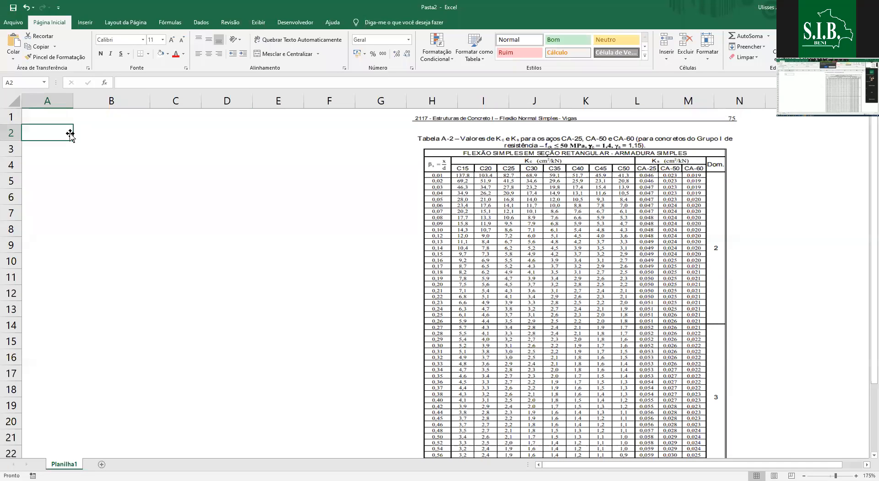
{"action": "left_click", "coordinate": [72, 133]}
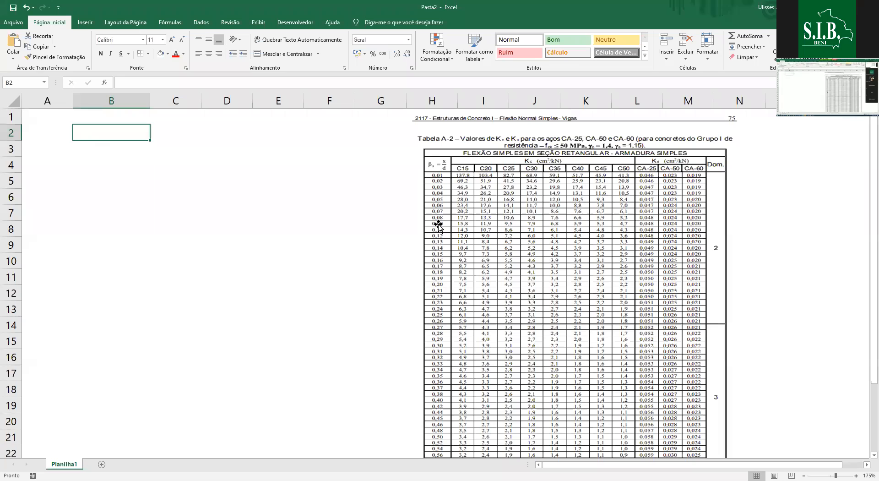
- Paste the picture of the formula Kc = 1,4m/bw*d², shrink it and place it around C12:G18 beside the table picture
{"action": "left_click", "coordinate": [346, 189]}
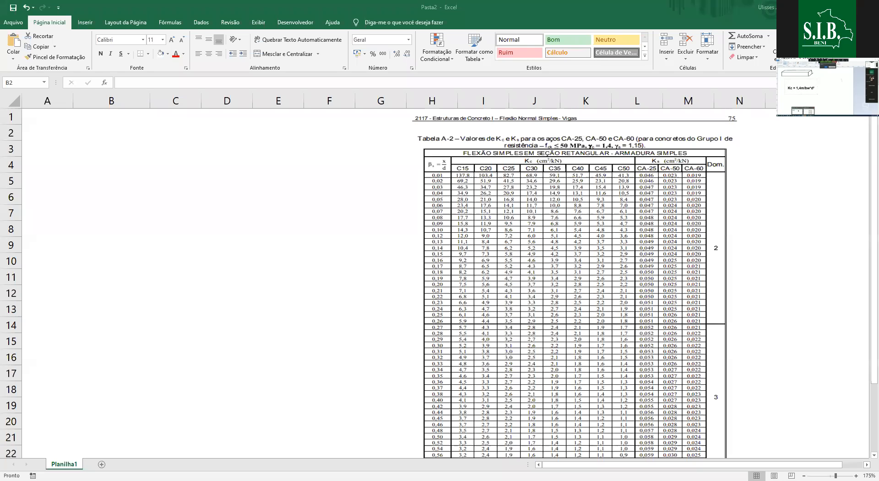
{"action": "key", "text": "ctrl+v"}
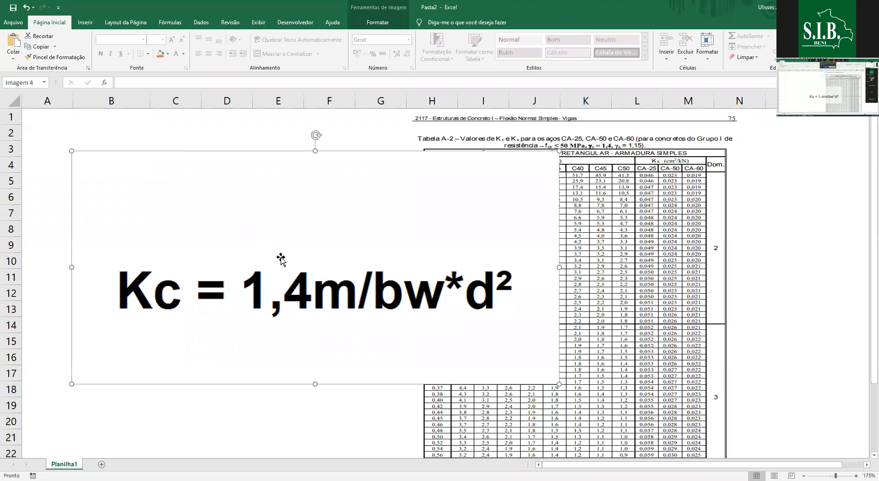
{"action": "left_click_drag", "start_coordinate": [71, 151], "coordinate": [280, 257]}
{"action": "left_click_drag", "start_coordinate": [558, 383], "coordinate": [475, 360]}
{"action": "left_click_drag", "start_coordinate": [364, 318], "coordinate": [245, 354]}
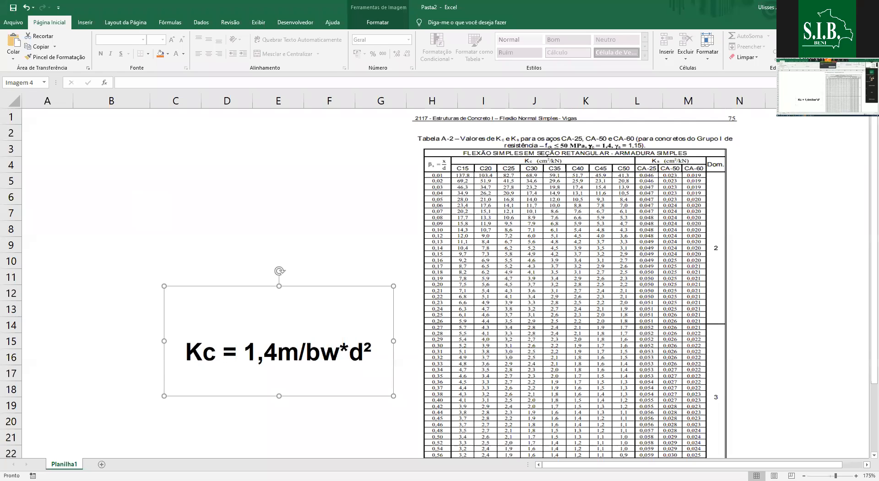
{"action": "left_click", "coordinate": [142, 451]}
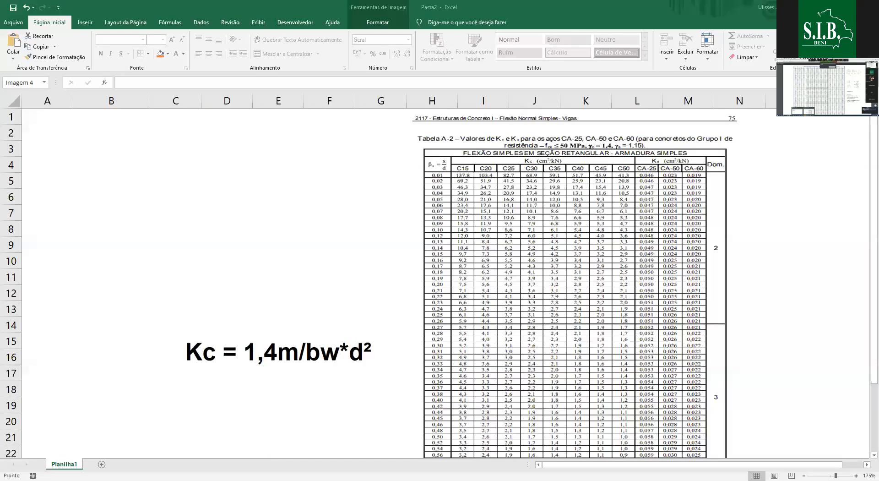
{"action": "left_click", "coordinate": [351, 283]}
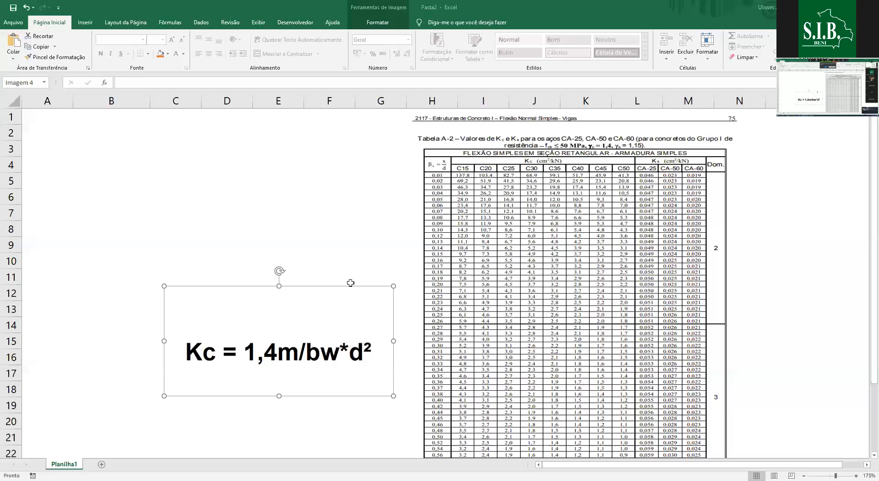
{"action": "left_click", "coordinate": [107, 149]}
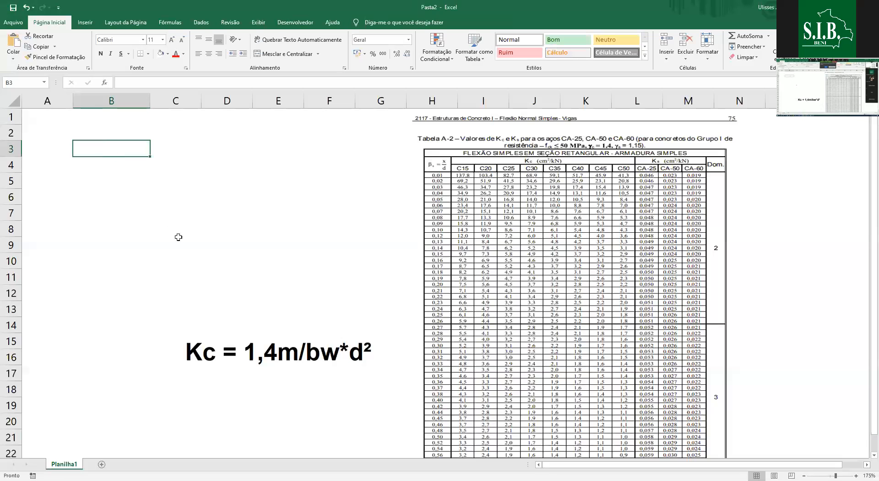
{"action": "left_click", "coordinate": [236, 334]}
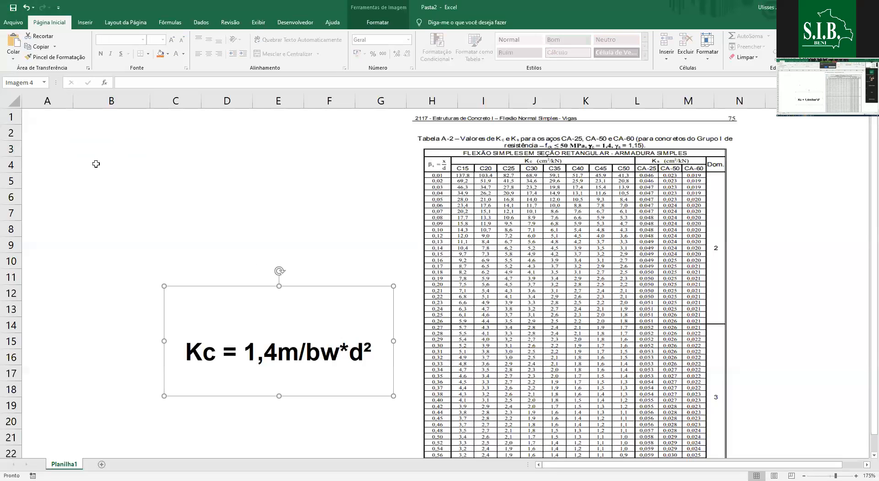
- Enter the headings constantes in B2 and Variables in C2
{"action": "left_click", "coordinate": [85, 130]}
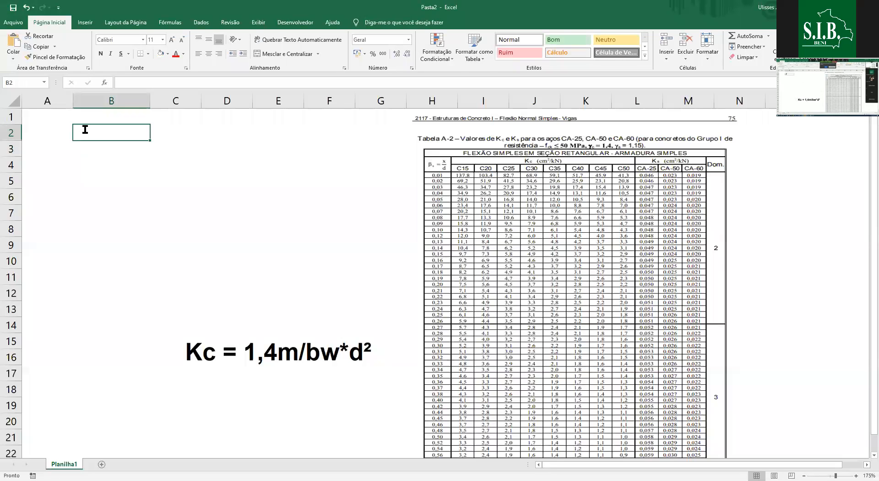
{"action": "type", "text": "consta"}
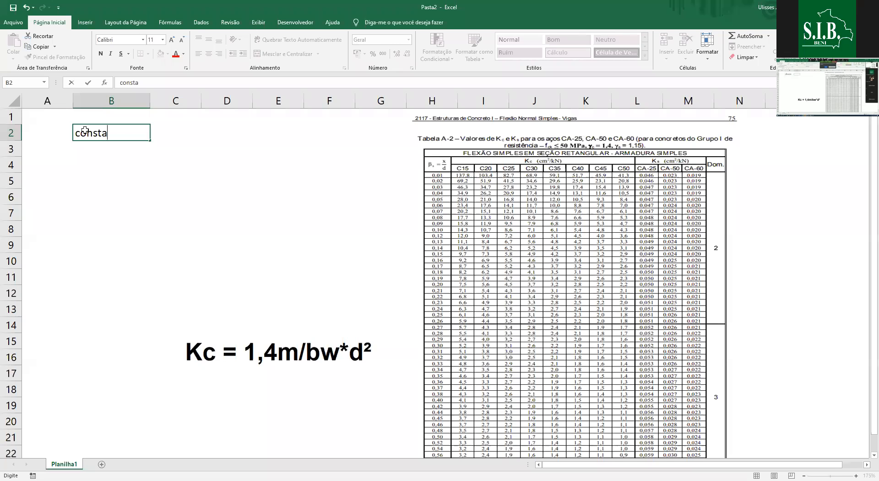
{"action": "type", "text": "ntes"}
{"action": "key", "text": "Tab"}
{"action": "type", "text": "Variables"}
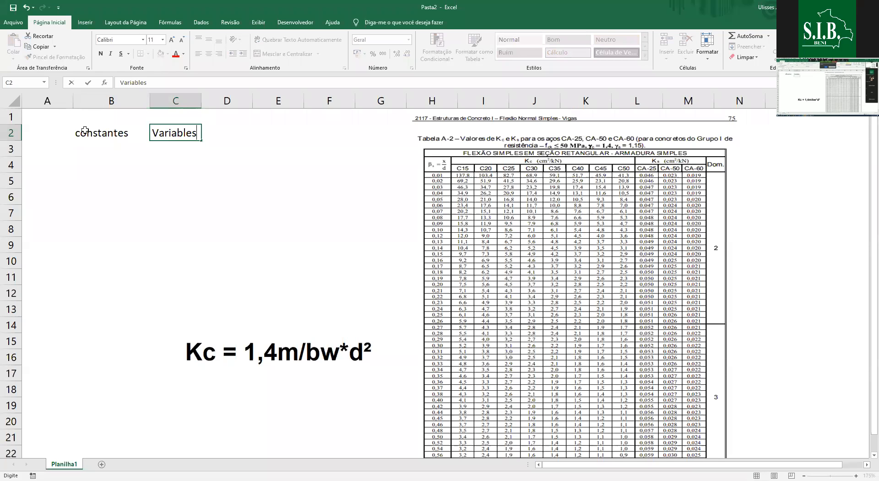
{"action": "key", "text": "Return"}
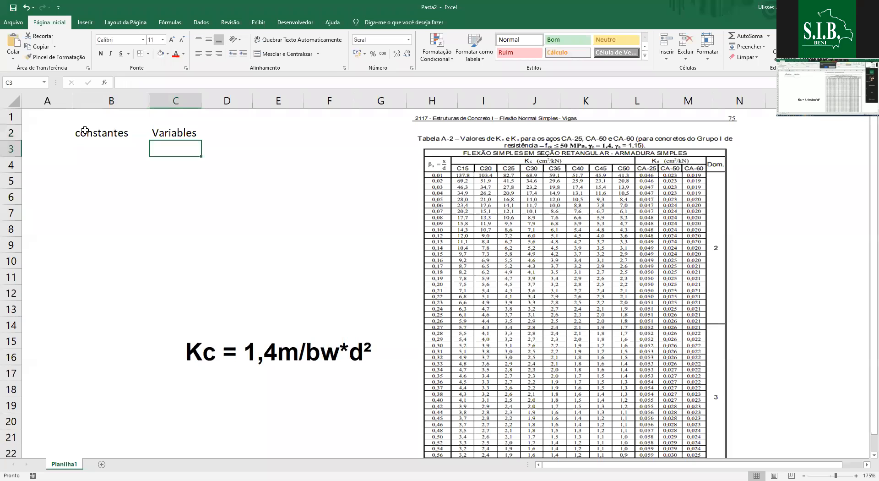
- List the formula's variables Momento, Base and Altura util in cells C3:C5 under the Variables heading
{"action": "key", "text": "Left"}
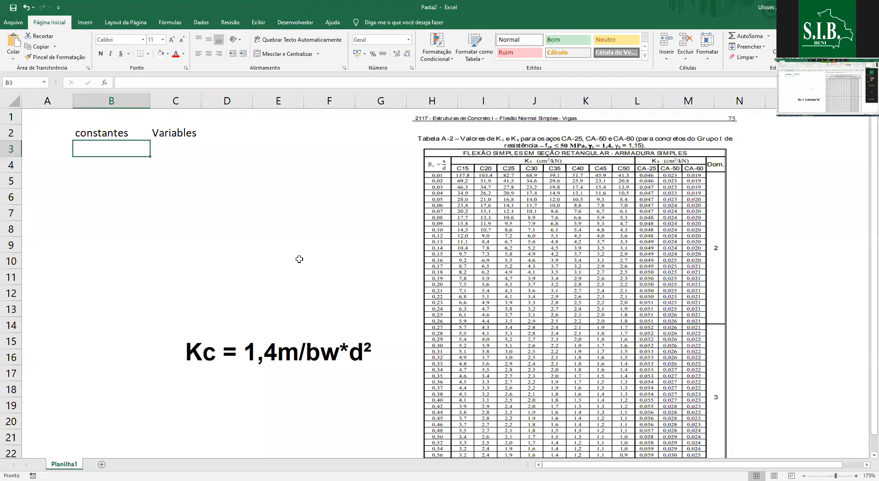
{"action": "key", "text": "Right"}
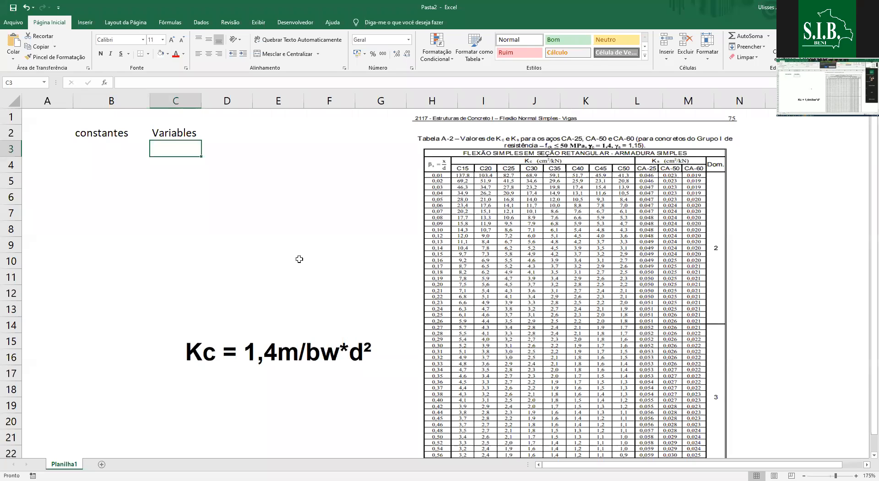
{"action": "type", "text": "M"}
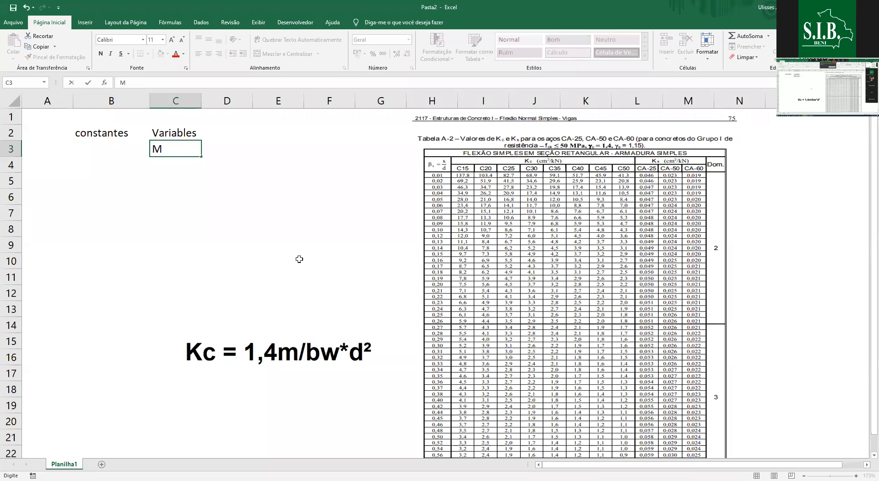
{"action": "type", "text": "omento"}
{"action": "key", "text": "Return"}
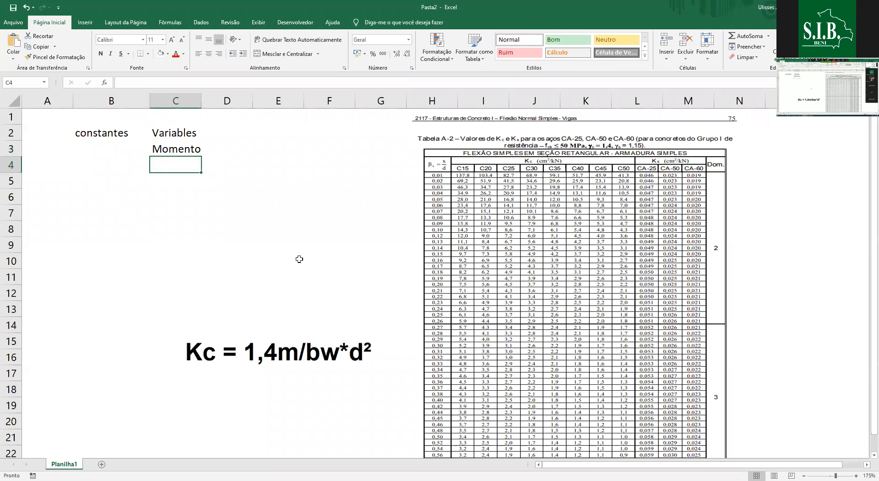
{"action": "type", "text": "Base"}
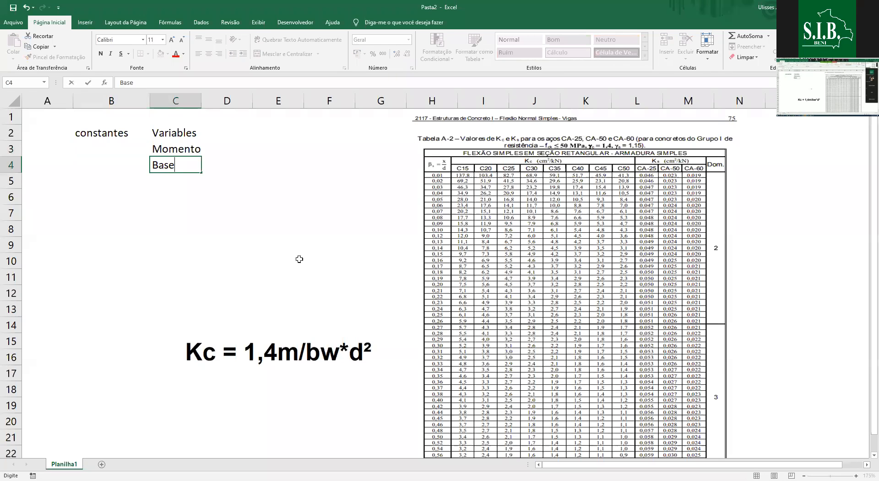
{"action": "key", "text": "Return"}
{"action": "type", "text": "Al"}
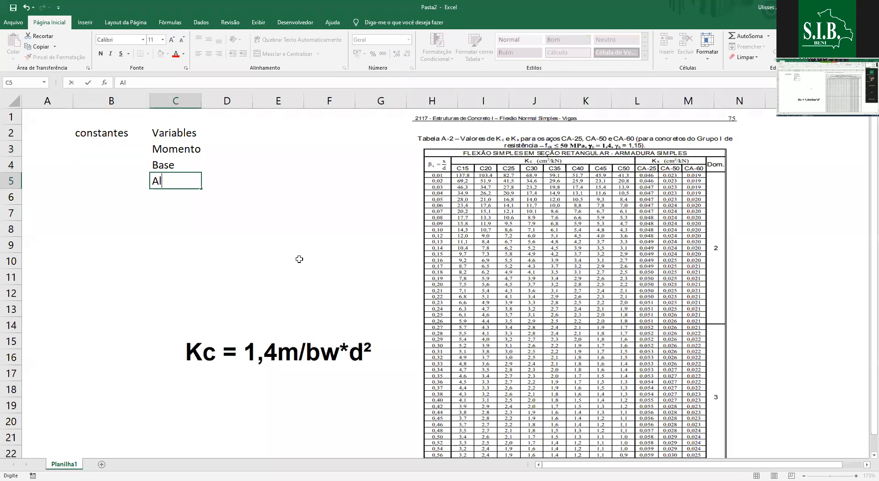
{"action": "type", "text": "tura uti"}
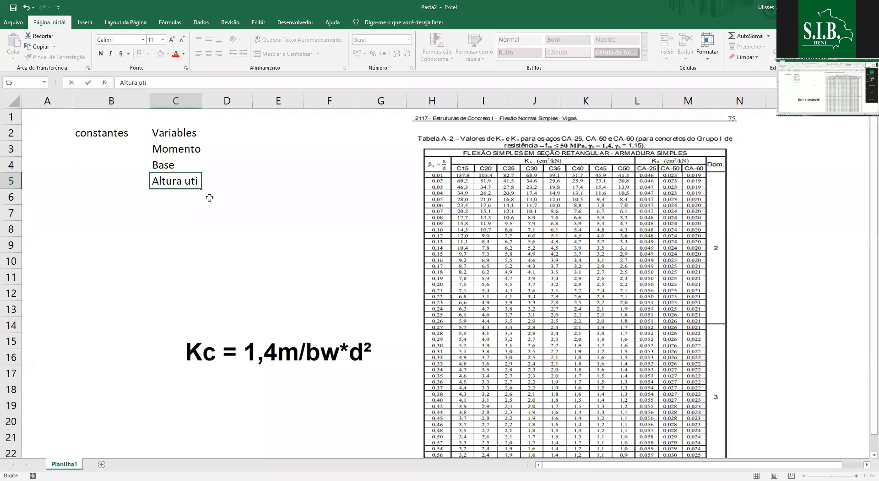
{"action": "type", "text": "l"}
{"action": "key", "text": "Return"}
{"action": "key", "text": "Up"}
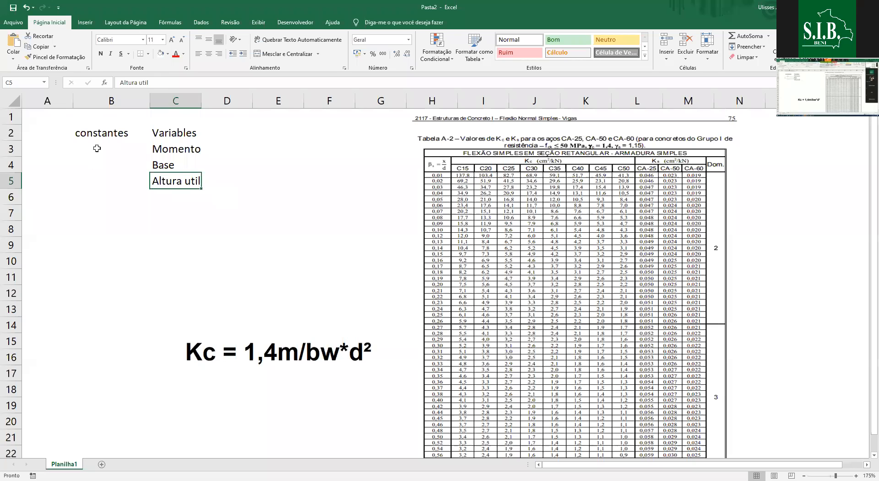
- Fill the input cells D3:D5 beside Momento, Base and Altura util with standard red
{"action": "left_click", "coordinate": [101, 162]}
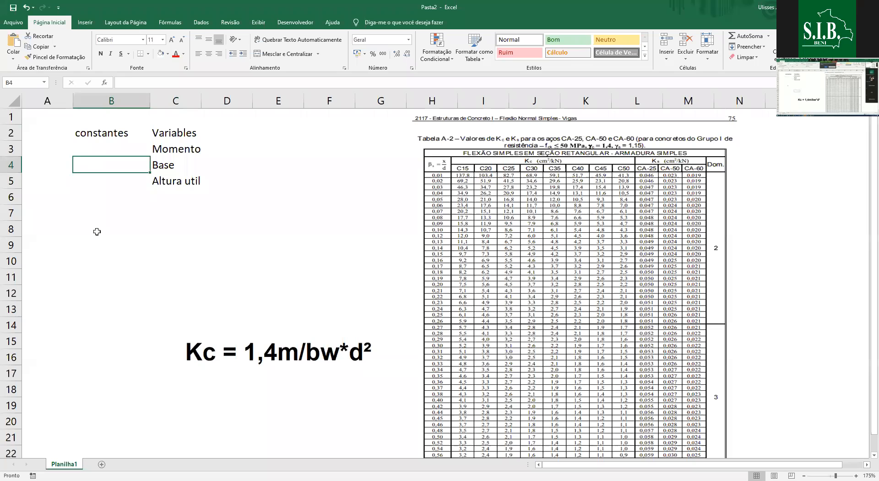
{"action": "left_click", "coordinate": [176, 277]}
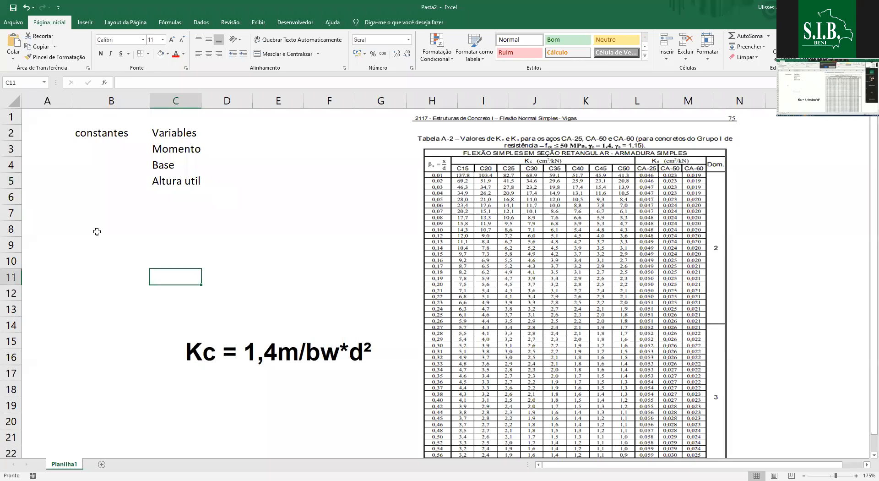
{"action": "left_click", "coordinate": [221, 148]}
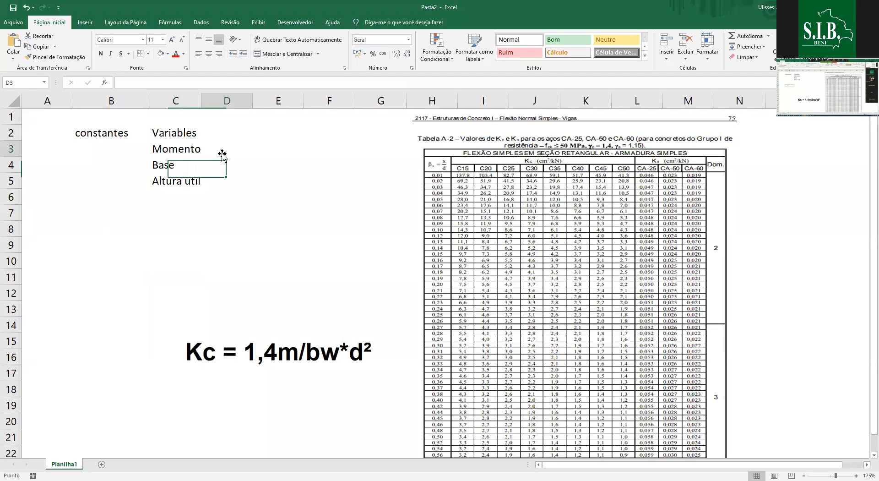
{"action": "left_click_drag", "start_coordinate": [227, 181], "coordinate": [226, 149]}
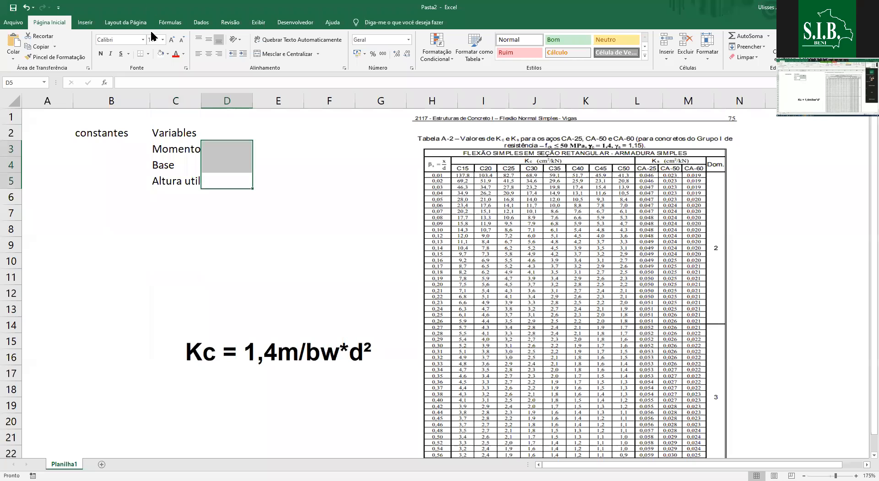
{"action": "left_click", "coordinate": [168, 54]}
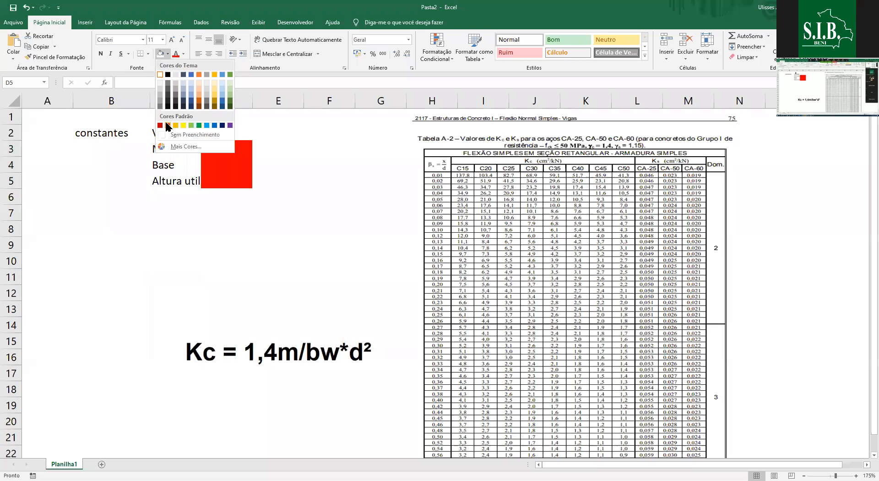
{"action": "left_click", "coordinate": [168, 125]}
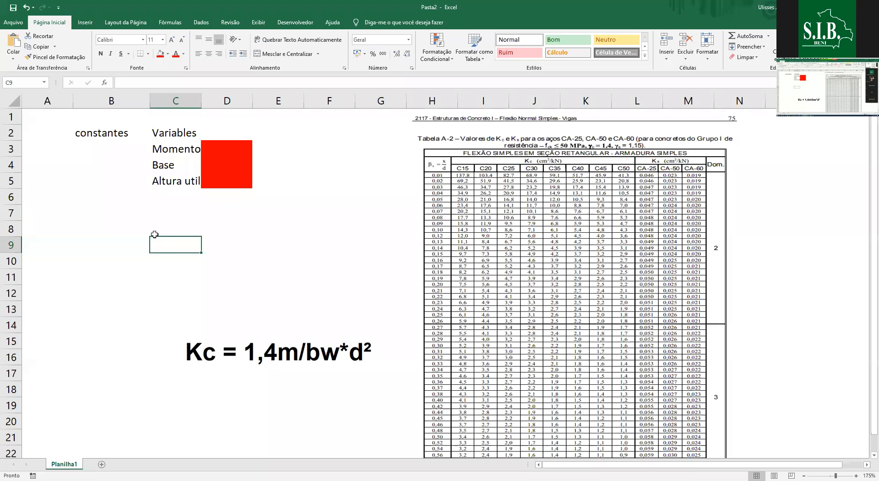
- Enter the label "KC =" in cell B7
{"action": "left_click", "coordinate": [103, 214]}
{"action": "type", "text": "KC ="}
{"action": "key", "text": "ctrl+Return"}
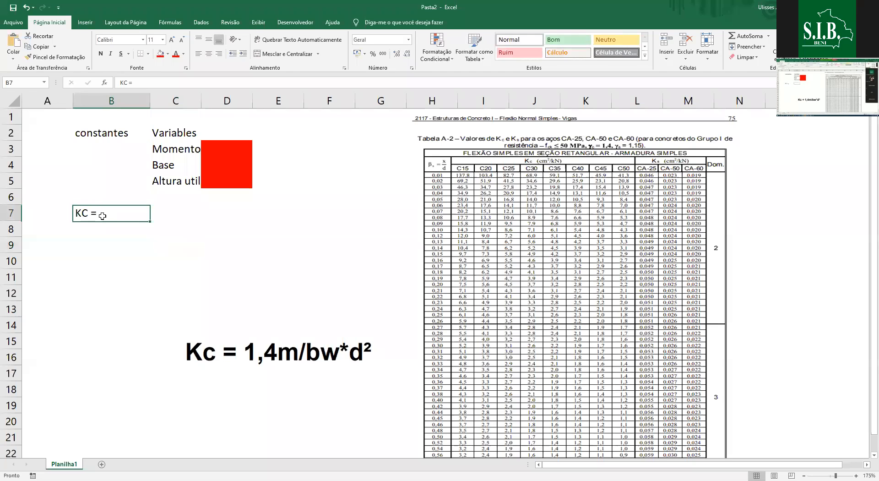
- Enter the Kc formula =1,4*D3/(D4*(D5^2)) in cell C7, referencing the red input cells
{"action": "key", "text": "Right"}
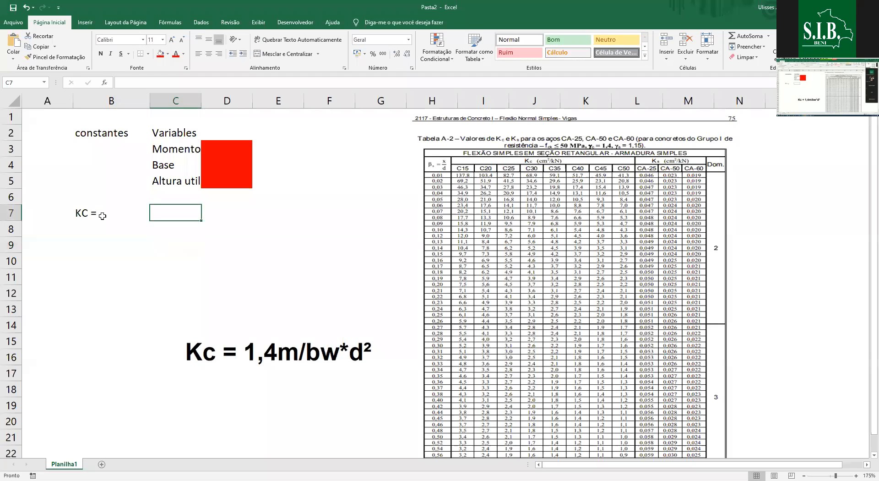
{"action": "type", "text": "="}
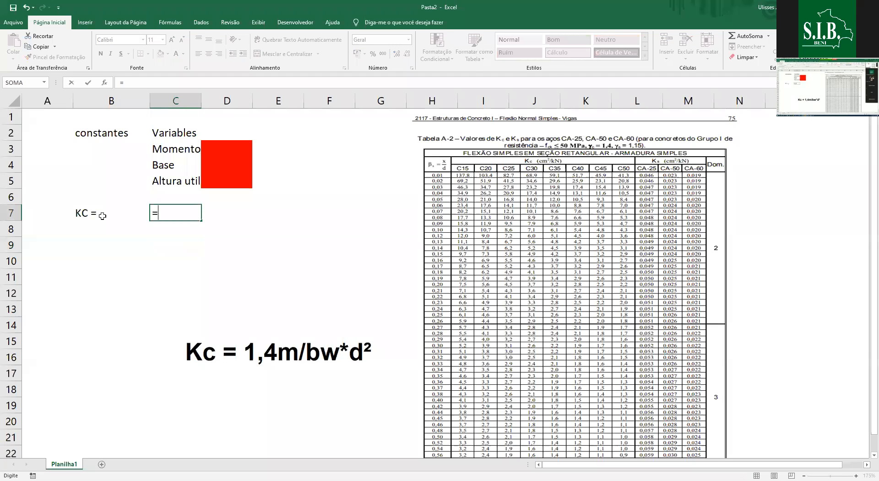
{"action": "type", "text": "1,4*"}
{"action": "left_click", "coordinate": [216, 150]}
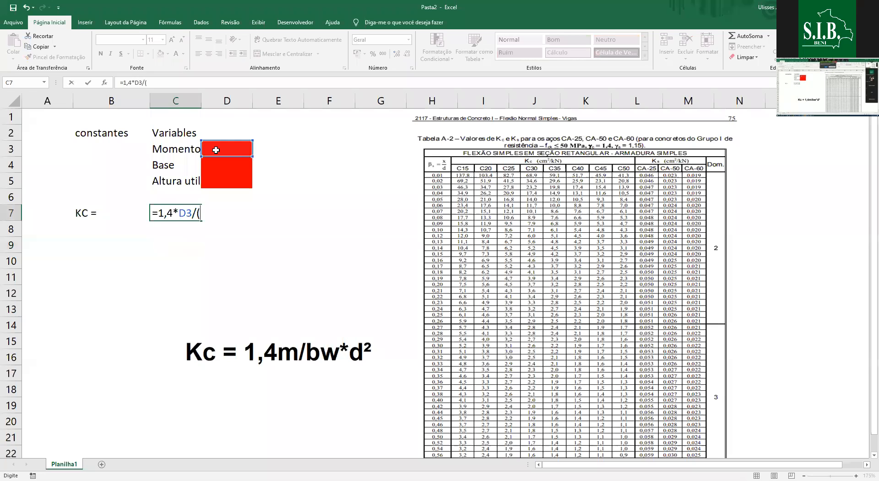
{"action": "type", "text": "/("}
{"action": "left_click", "coordinate": [220, 162]}
{"action": "type", "text": "*("}
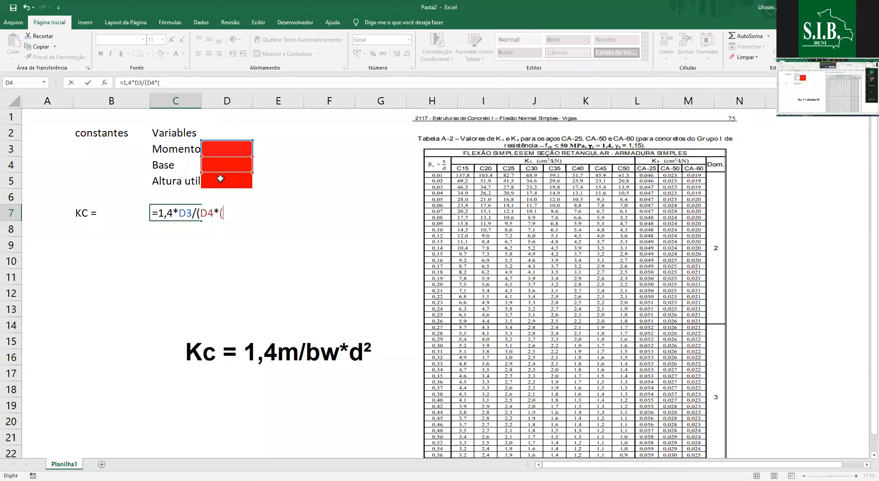
{"action": "left_click", "coordinate": [221, 180]}
{"action": "type", "text": "^2"}
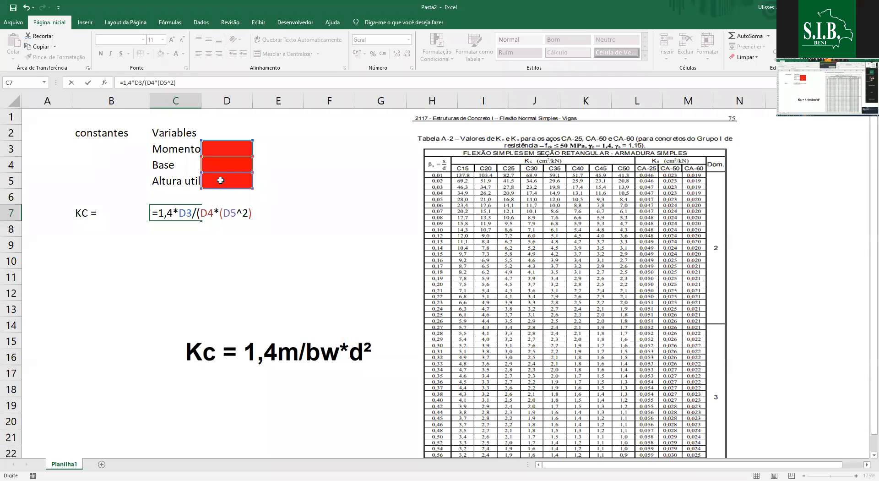
{"action": "type", "text": ")"}
{"action": "left_click", "coordinate": [133, 264]}
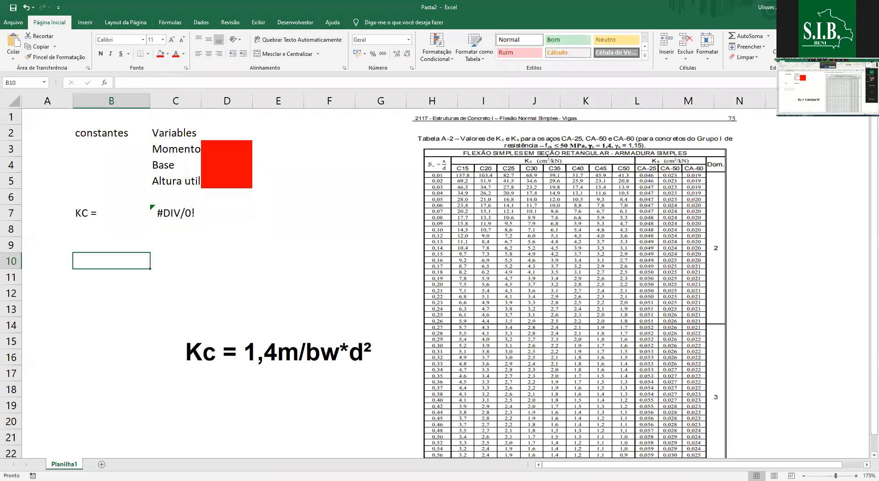
- Paste the picture of the fraction 2 over 3+1 and move it over the reference table, around columns G to L
{"action": "left_click", "coordinate": [171, 116]}
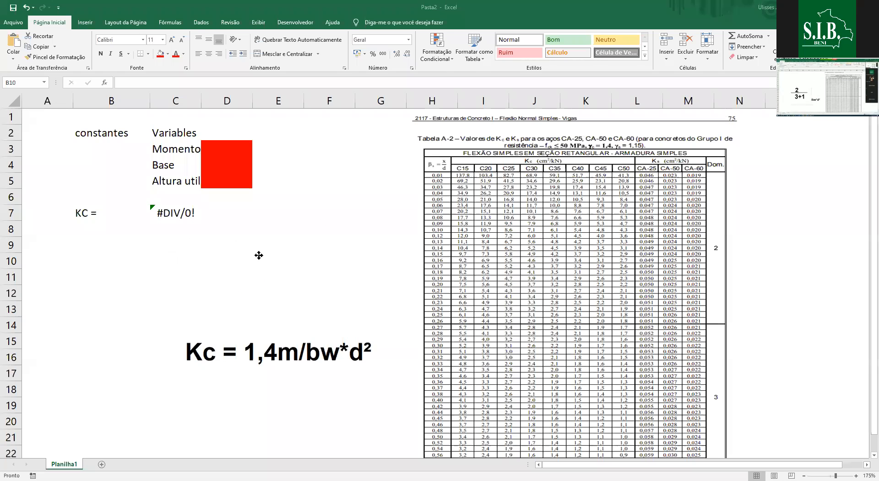
{"action": "key", "text": "ctrl+v"}
{"action": "left_click", "coordinate": [117, 127]}
{"action": "left_click_drag", "start_coordinate": [199, 217], "coordinate": [350, 112]}
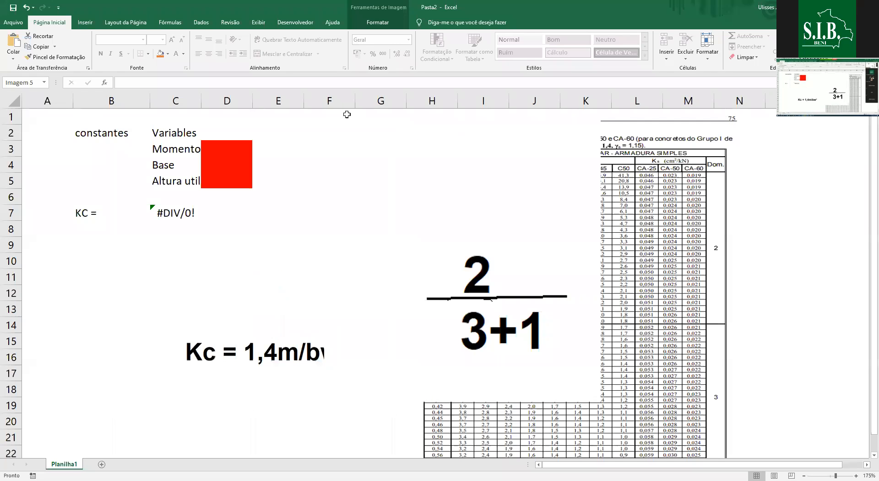
- Enter the fraction without parentheses as =2/3+1 in cell B11 and reselect the cell
{"action": "left_click", "coordinate": [102, 279]}
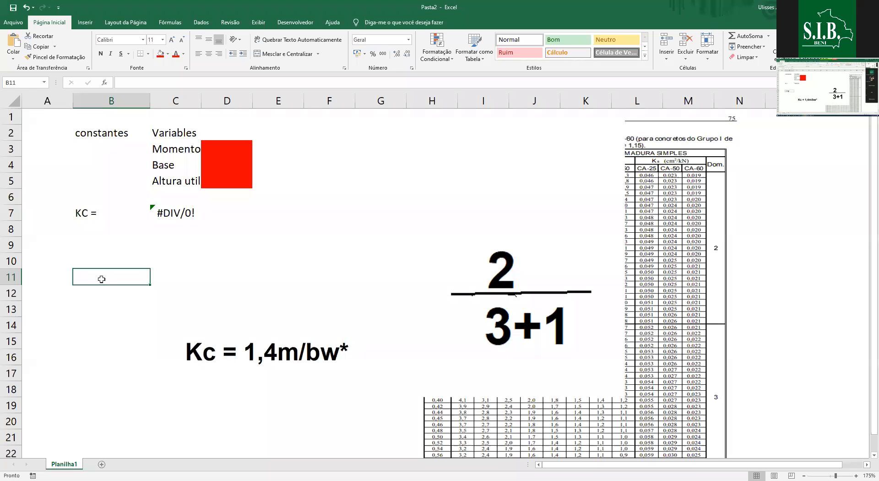
{"action": "type", "text": "=2/3+1"}
{"action": "key", "text": "Return"}
{"action": "left_click", "coordinate": [101, 279]}
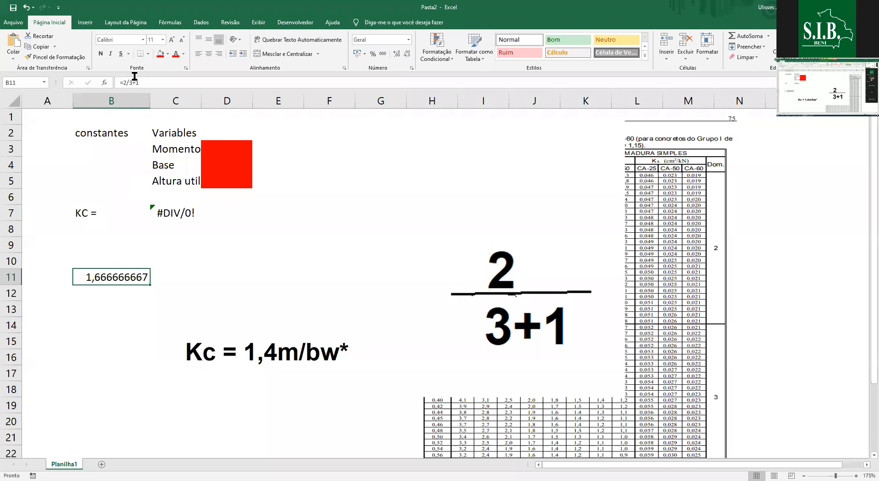
- Correct the formula in B11 to =2/(3+1) so the whole denominator is in parentheses
{"action": "left_click", "coordinate": [189, 280]}
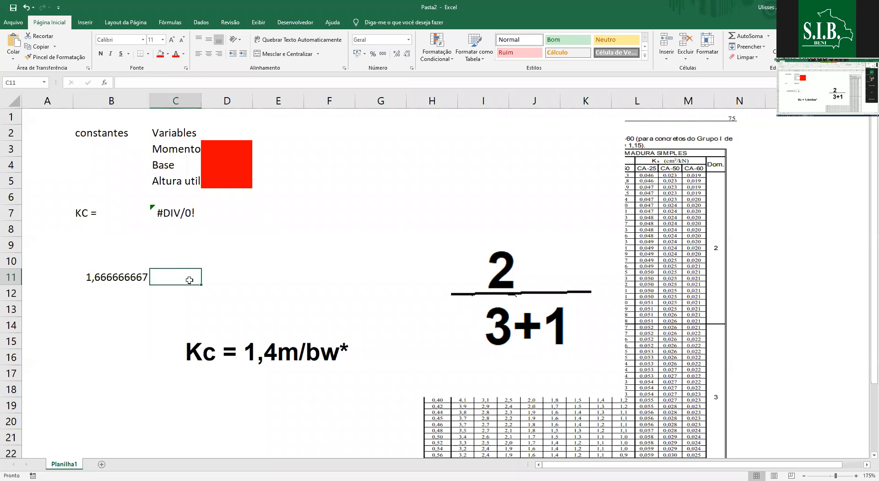
{"action": "type", "text": "2"}
{"action": "key", "text": "Escape"}
{"action": "left_click", "coordinate": [124, 270]}
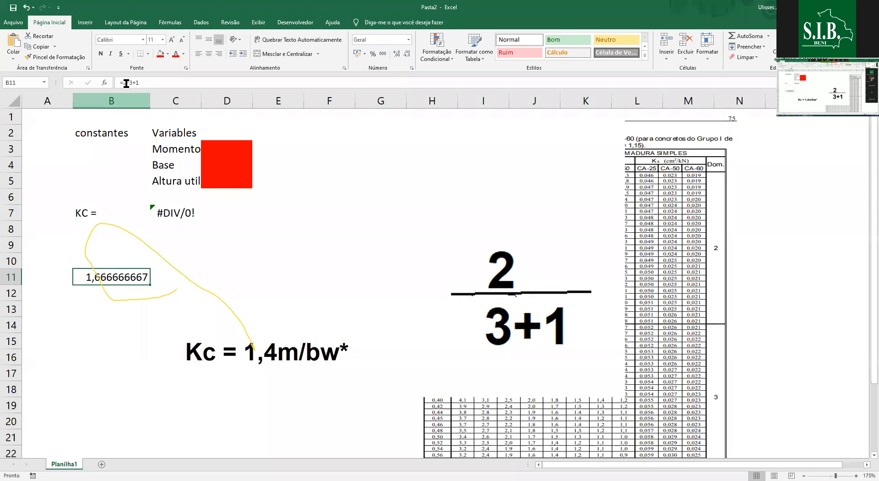
{"action": "left_click", "coordinate": [126, 83]}
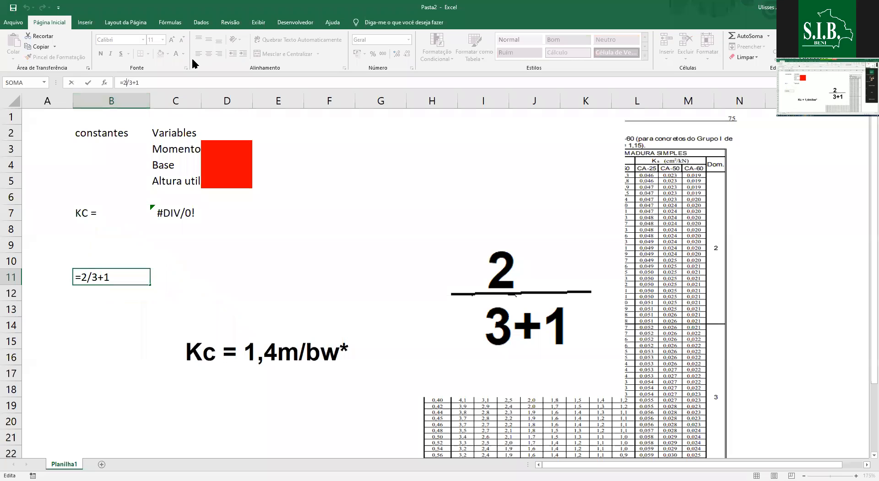
{"action": "key", "text": "Right"}
{"action": "type", "text": "(3+1)"}
{"action": "left_click", "coordinate": [510, 293]}
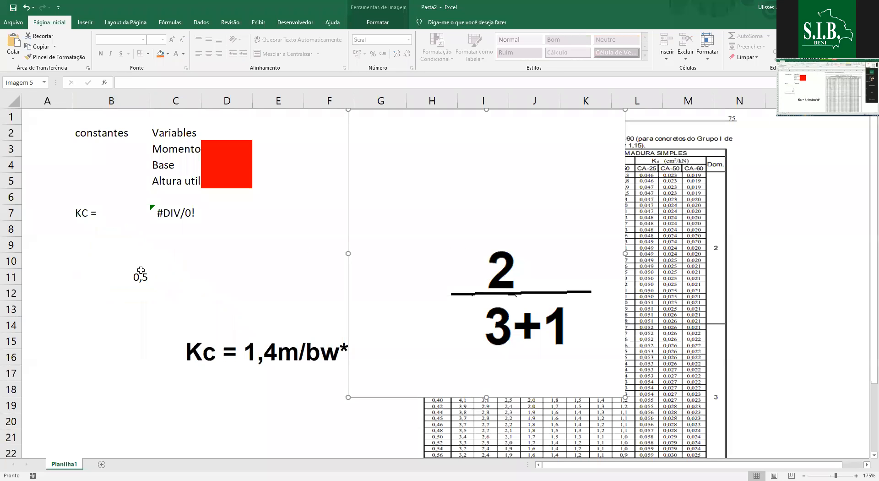
- Undo the parentheses demonstration, removing the fraction picture and the test formula in B11
{"action": "key", "text": "ctrl+z"}
{"action": "key", "text": "ctrl+z"}
{"action": "left_click", "coordinate": [126, 242]}
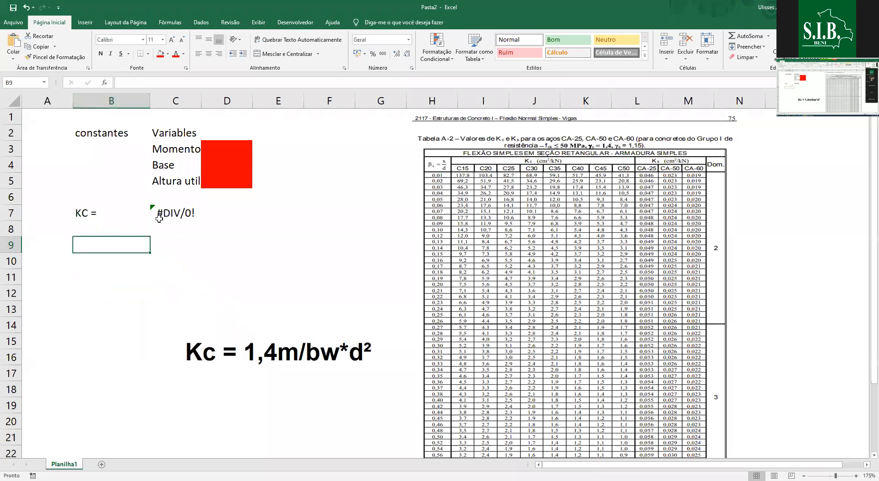
- Shift the Kc formula picture slightly up and to the left, below the KC row
{"action": "left_click", "coordinate": [101, 213]}
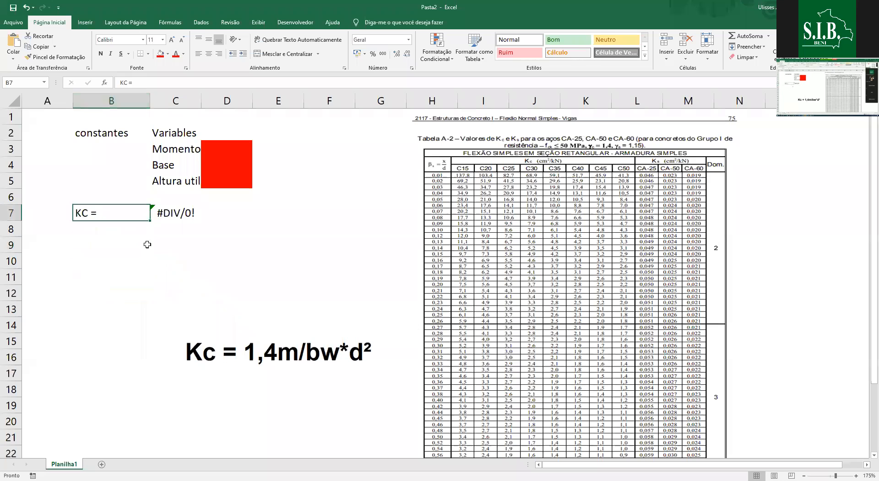
{"action": "left_click", "coordinate": [79, 191]}
{"action": "left_click", "coordinate": [110, 213]}
{"action": "left_click", "coordinate": [161, 210]}
{"action": "left_click", "coordinate": [116, 209]}
{"action": "left_click_drag", "start_coordinate": [204, 344], "coordinate": [199, 335]}
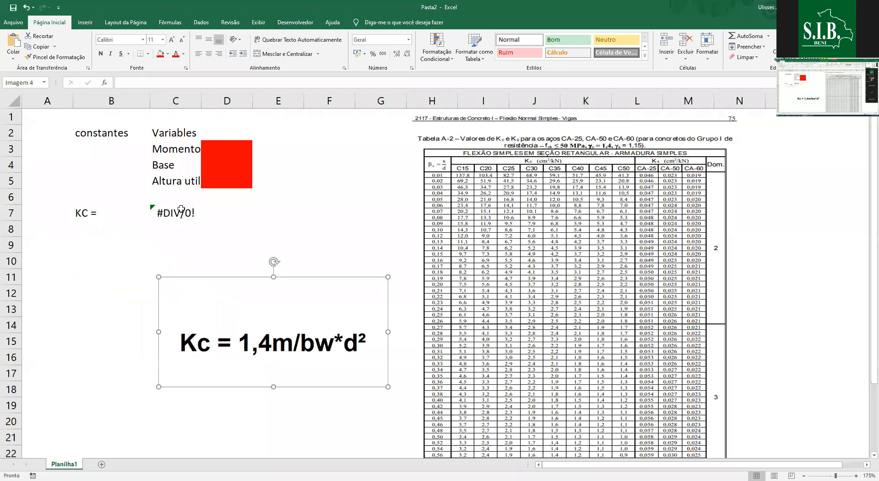
- Enter 1000 for Momento, 0,2 for Base and 0,3 for Altura util in cells D3:D5
{"action": "left_click", "coordinate": [222, 152]}
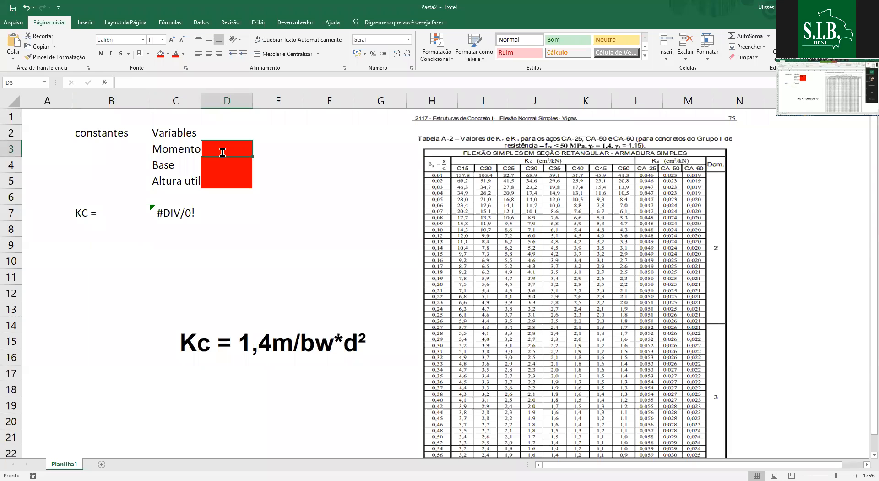
{"action": "type", "text": "1000"}
{"action": "key", "text": "Return"}
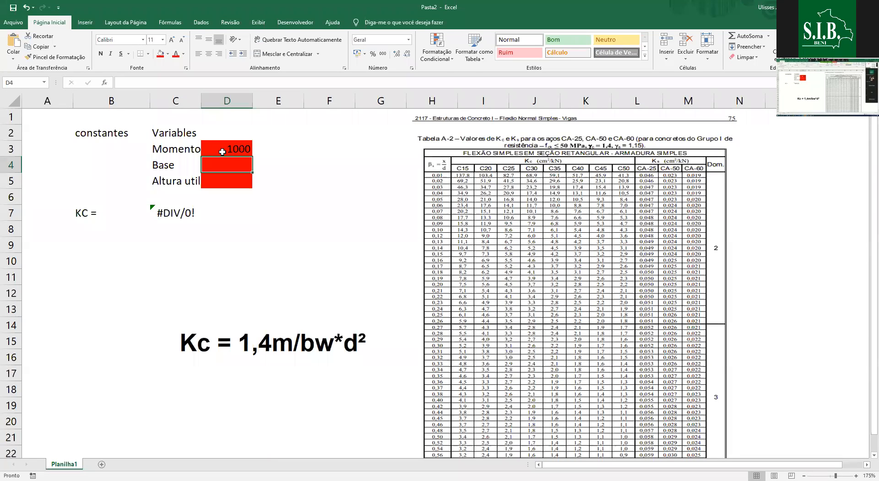
{"action": "type", "text": "0,2"}
{"action": "key", "text": "Return"}
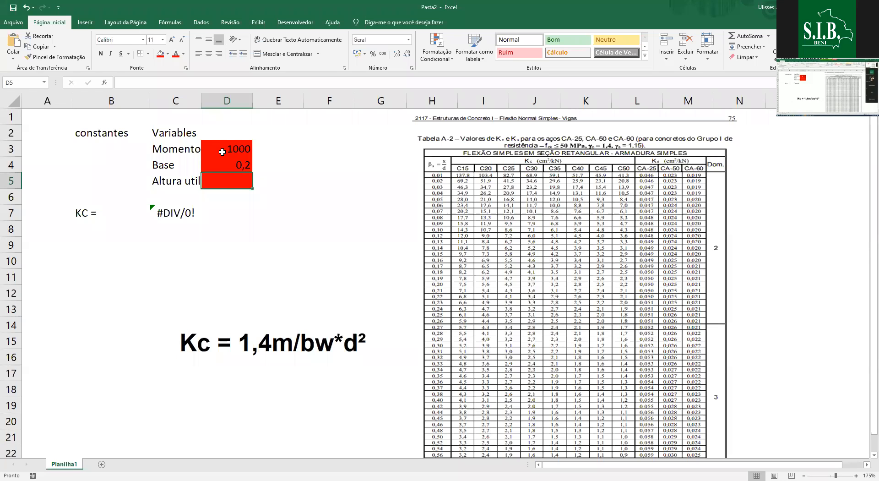
{"action": "type", "text": ",3"}
{"action": "key", "text": "Return"}
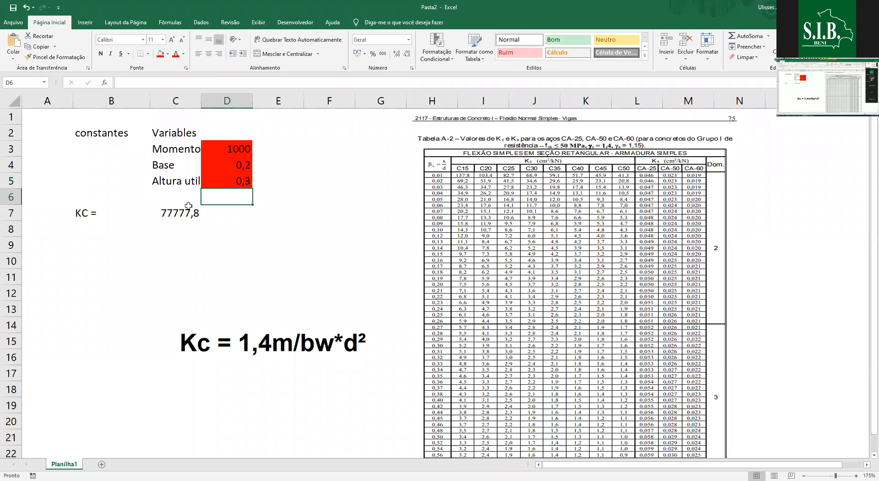
{"action": "key", "text": "Down"}
{"action": "key", "text": "Left"}
- Add the units KN.m, m and m in cells E3:E5 beside the variable values
{"action": "left_click", "coordinate": [271, 146]}
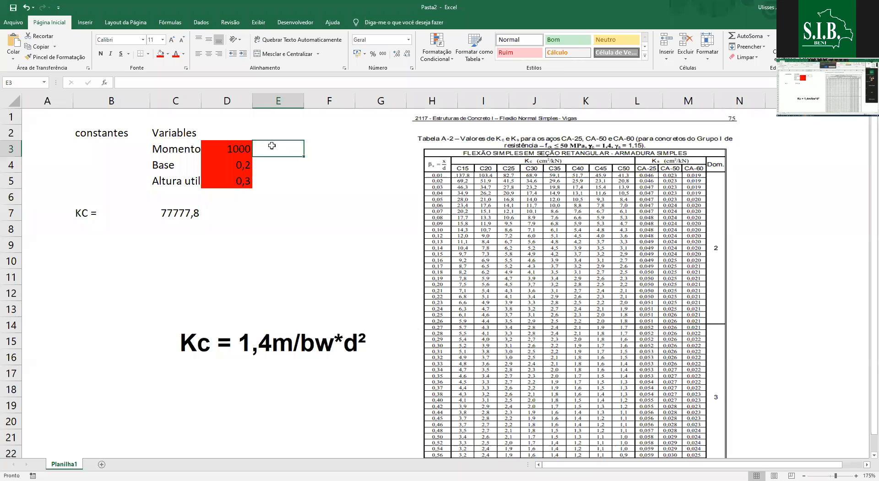
{"action": "type", "text": "K"}
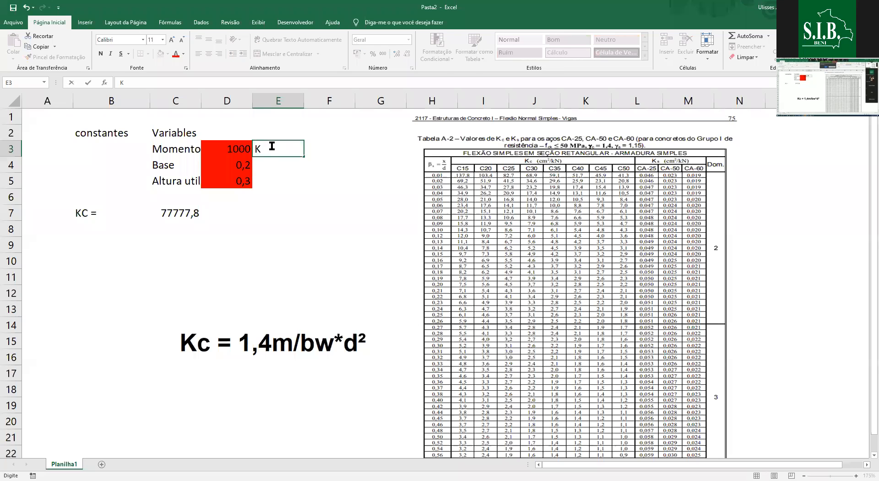
{"action": "type", "text": "N"}
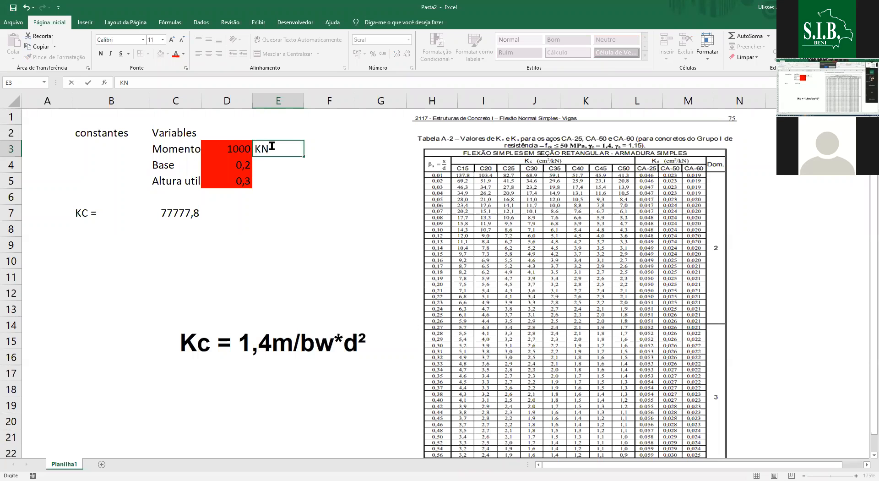
{"action": "type", "text": ".m"}
{"action": "key", "text": "Return"}
{"action": "type", "text": "m"}
{"action": "key", "text": "Return"}
{"action": "type", "text": "m"}
{"action": "key", "text": "Return"}
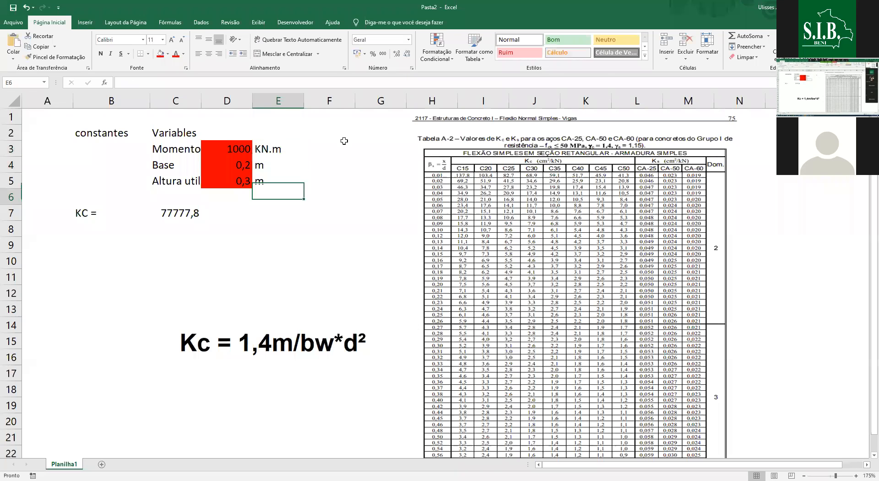
- Compare the formula in cell C7 with the Kc formula picture
{"action": "left_click", "coordinate": [181, 257]}
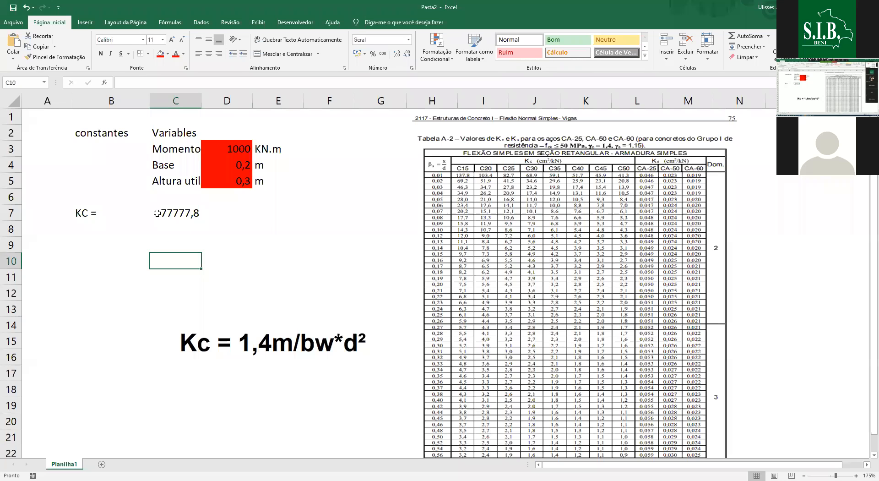
{"action": "left_click", "coordinate": [158, 214]}
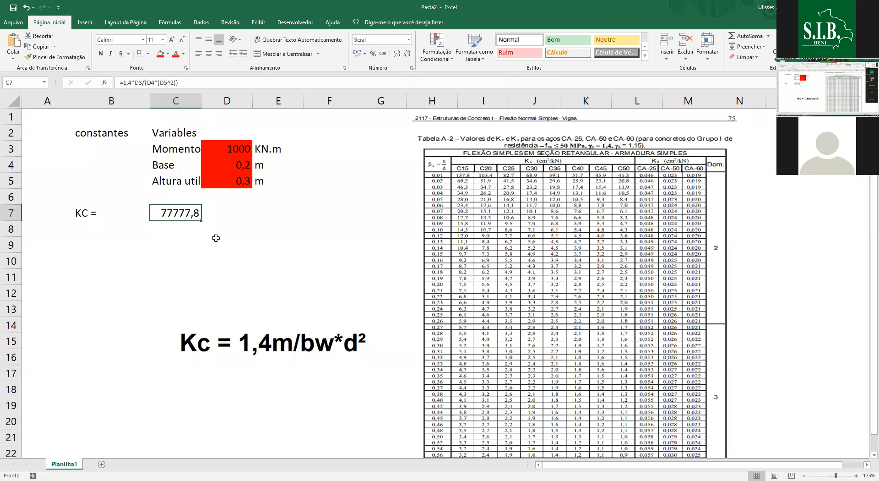
{"action": "left_click", "coordinate": [191, 332]}
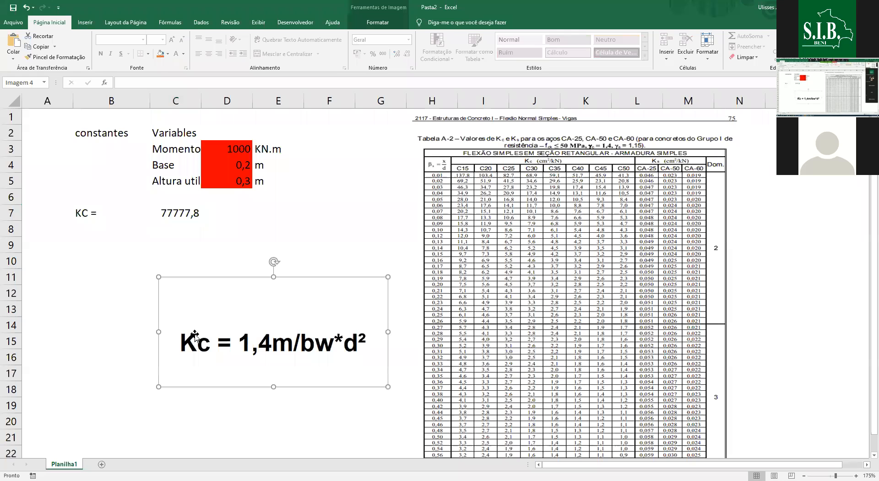
- Delete the Kc formula picture below the KC row
{"action": "key", "text": "Delete"}
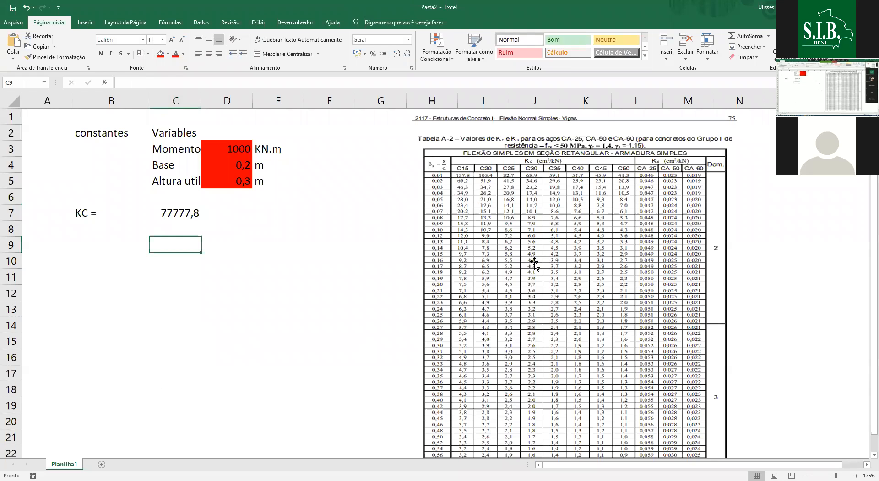
{"action": "scroll", "coordinate": [533, 257], "scroll_direction": "down", "scroll_amount": 1}
{"action": "scroll", "coordinate": [533, 257], "scroll_direction": "up", "scroll_amount": 1}
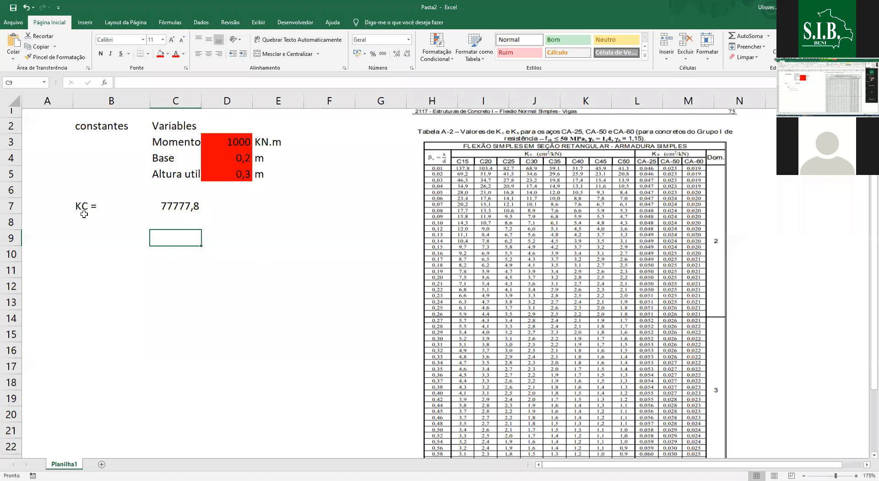
{"action": "left_click", "coordinate": [114, 240]}
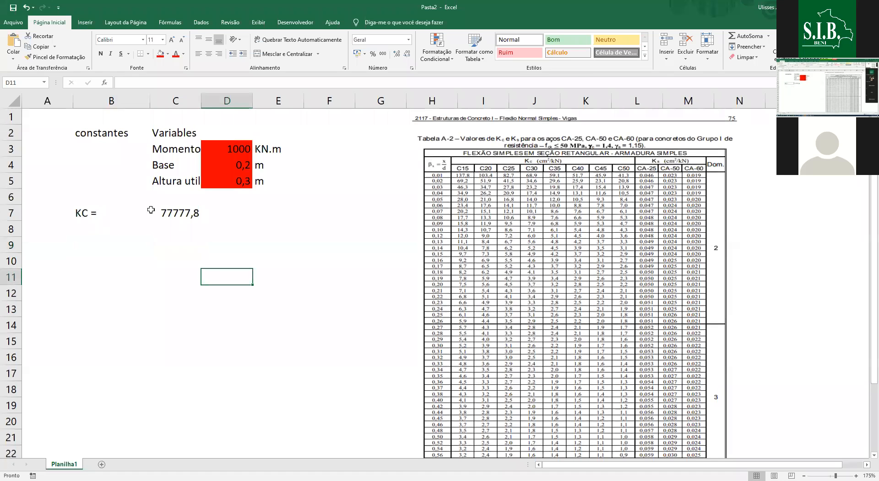
{"action": "left_click", "coordinate": [117, 207]}
{"action": "left_click_drag", "start_coordinate": [117, 208], "coordinate": [183, 210]}
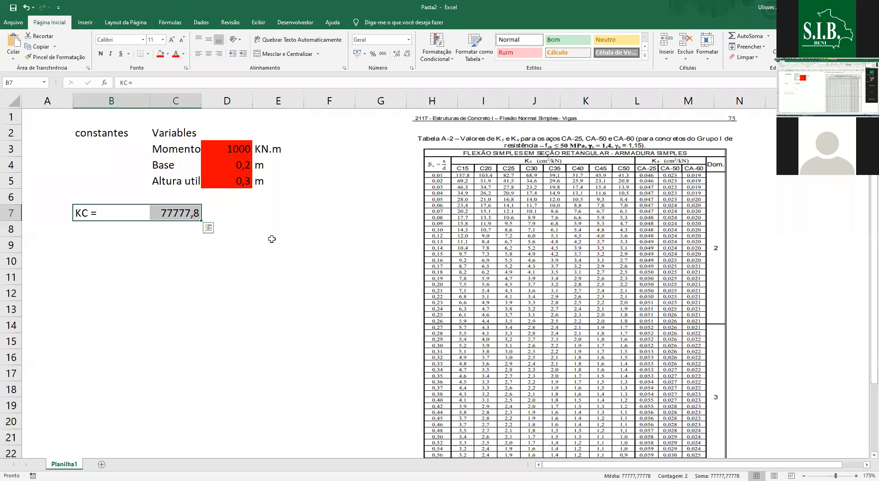
{"action": "left_click", "coordinate": [227, 260]}
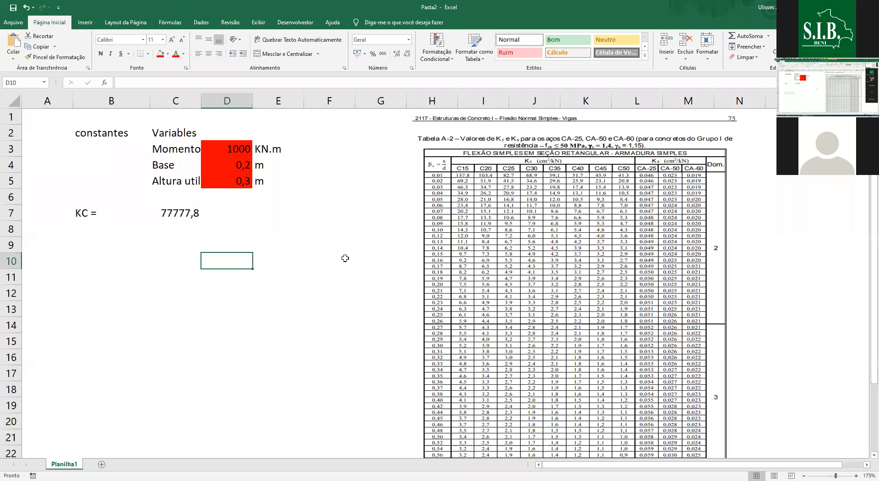
{"action": "left_click", "coordinate": [111, 292]}
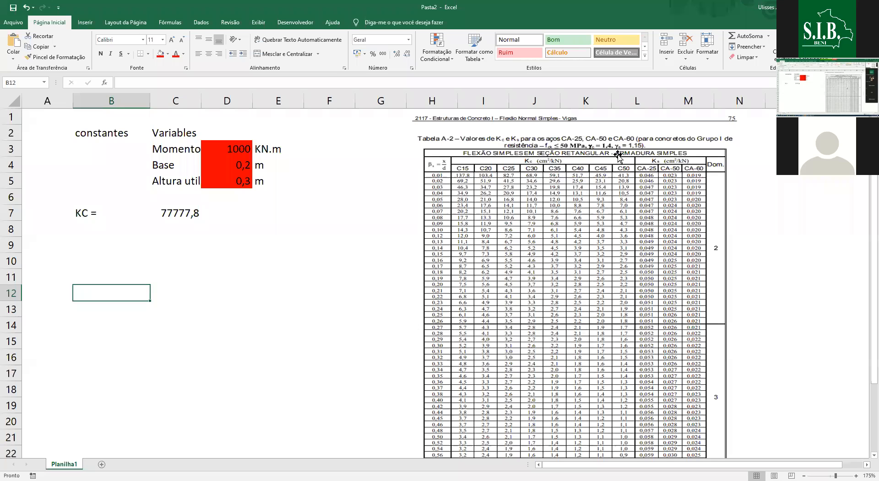
- Place the Kc/Ks reference table picture over columns A to F, starting at row 1
{"action": "left_click", "coordinate": [521, 236]}
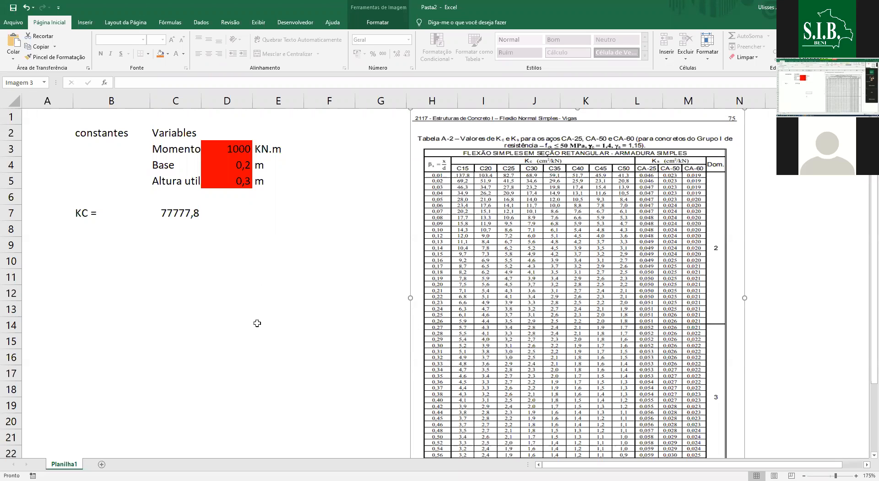
{"action": "key", "text": "Escape"}
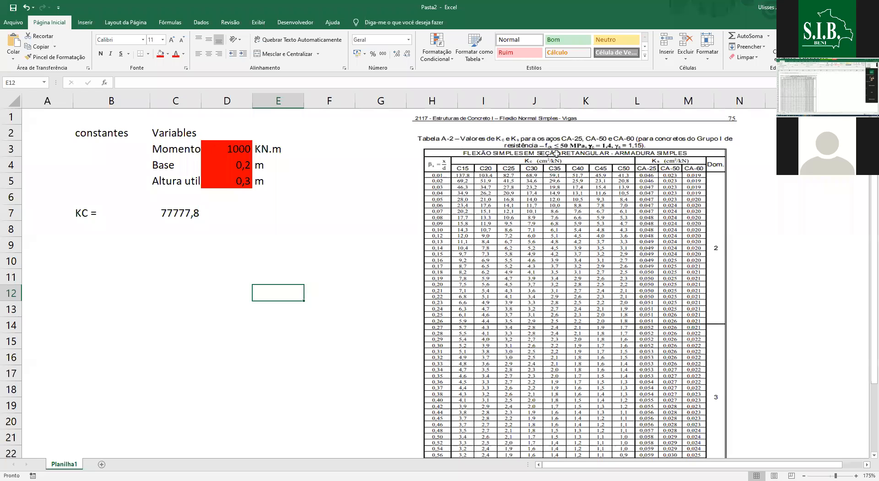
{"action": "key", "text": "ctrl+z"}
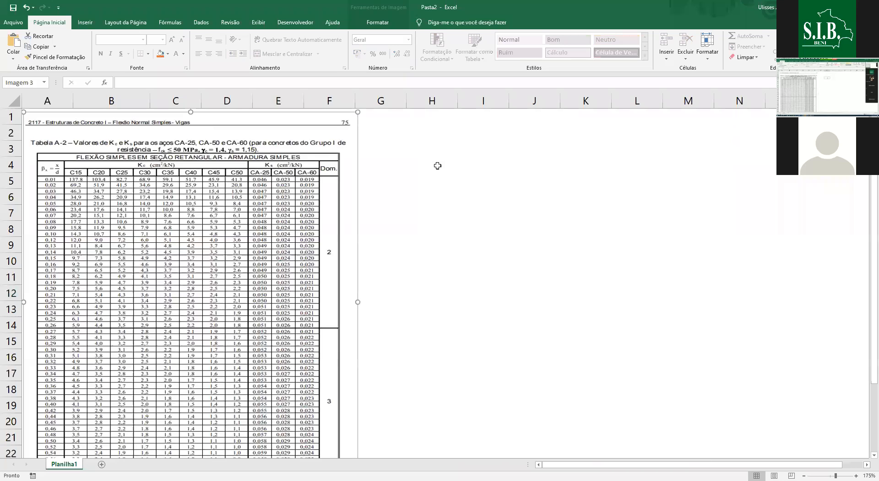
- Enter the column headings C30 in cell I3 and CA-50 in cell K3
{"action": "left_click", "coordinate": [479, 151]}
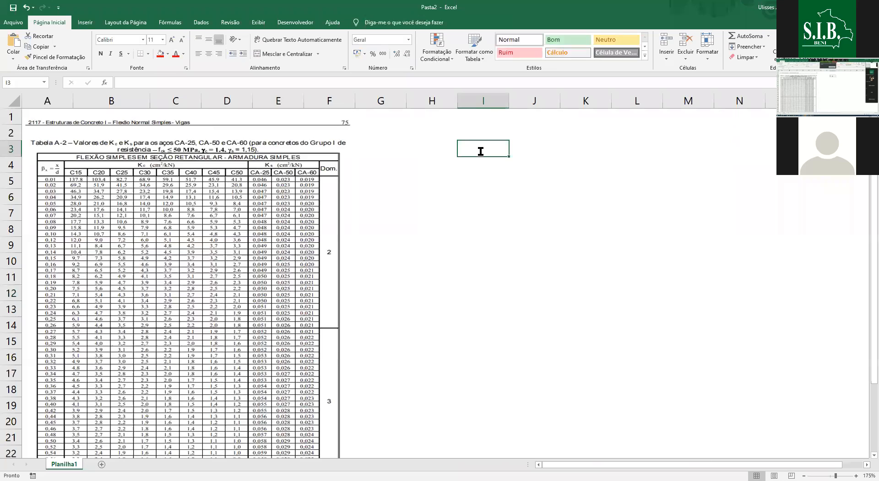
{"action": "type", "text": "C30"}
{"action": "left_click", "coordinate": [594, 148]}
{"action": "type", "text": "CA-50"}
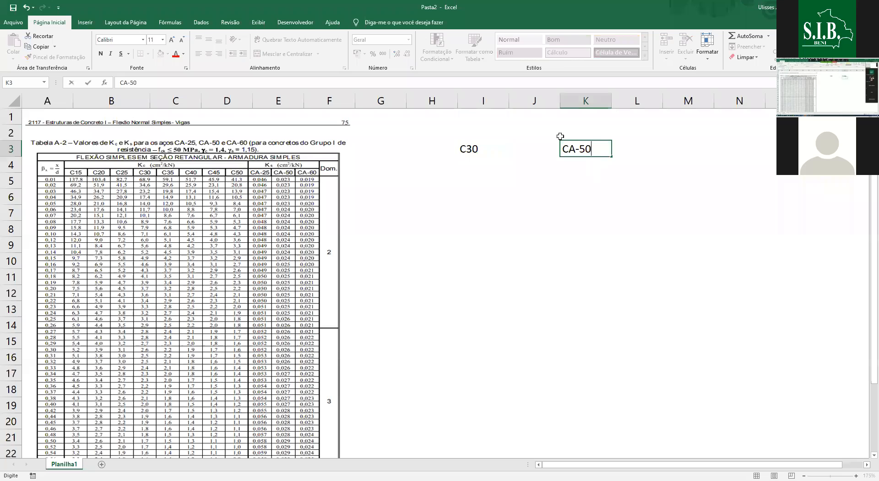
{"action": "left_click", "coordinate": [344, 193]}
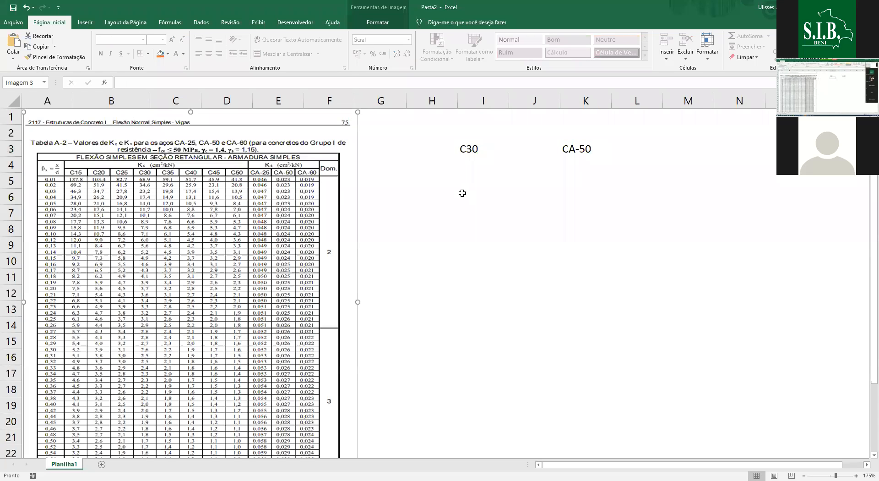
- Examine the CA-50 values in the reference table picture down to its last row
{"action": "key", "text": "Escape"}
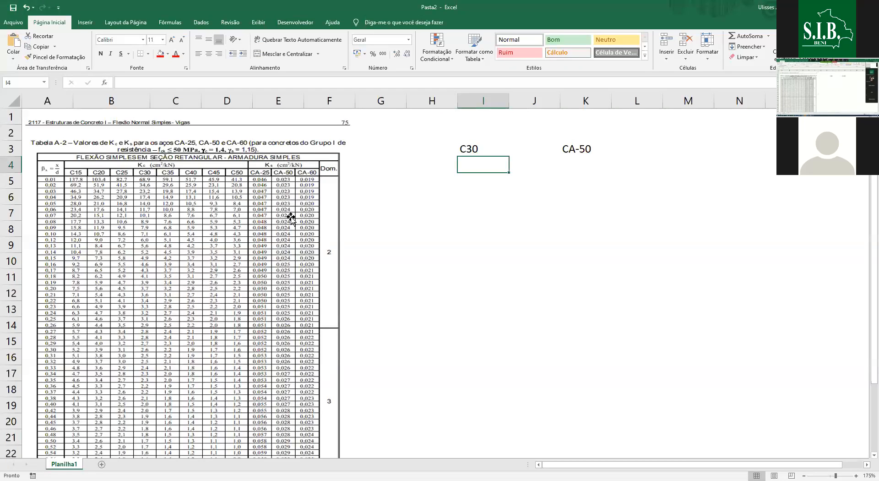
{"action": "left_click", "coordinate": [290, 180]}
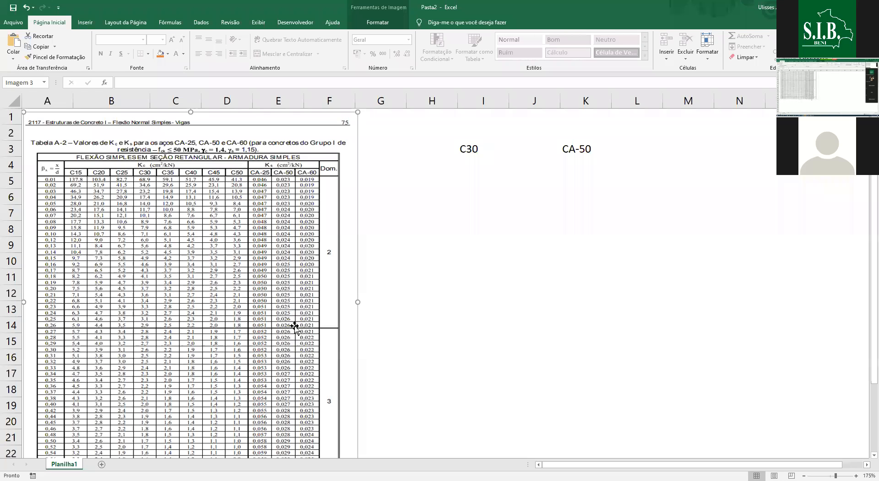
{"action": "scroll", "coordinate": [293, 283], "scroll_direction": "down", "scroll_amount": 3}
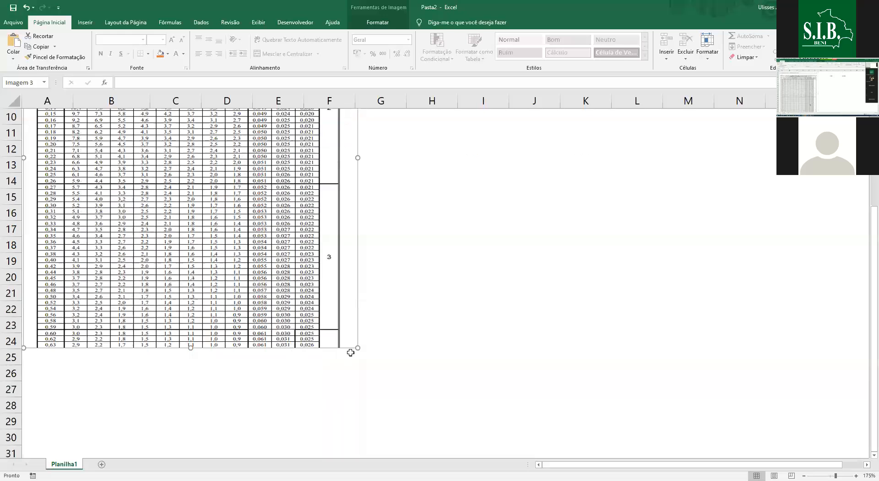
{"action": "scroll", "coordinate": [553, 178], "scroll_direction": "up", "scroll_amount": 3}
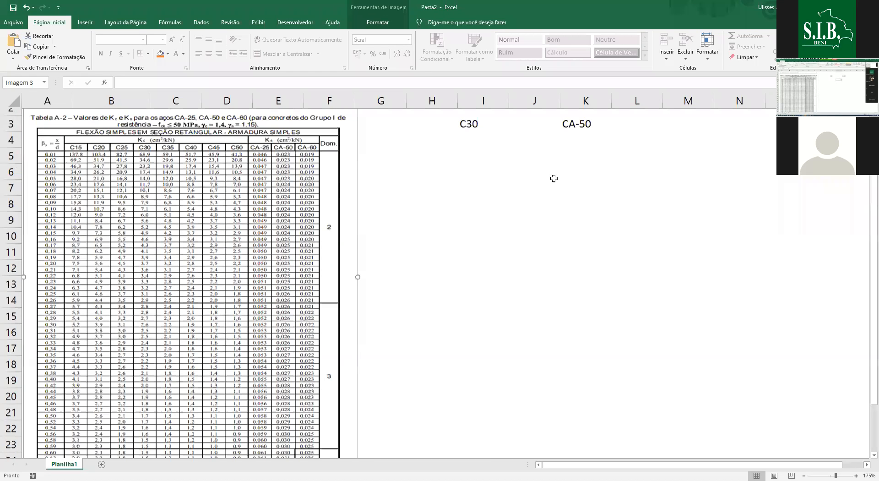
{"action": "scroll", "coordinate": [554, 178], "scroll_direction": "up", "scroll_amount": 1}
{"action": "left_click", "coordinate": [553, 178]}
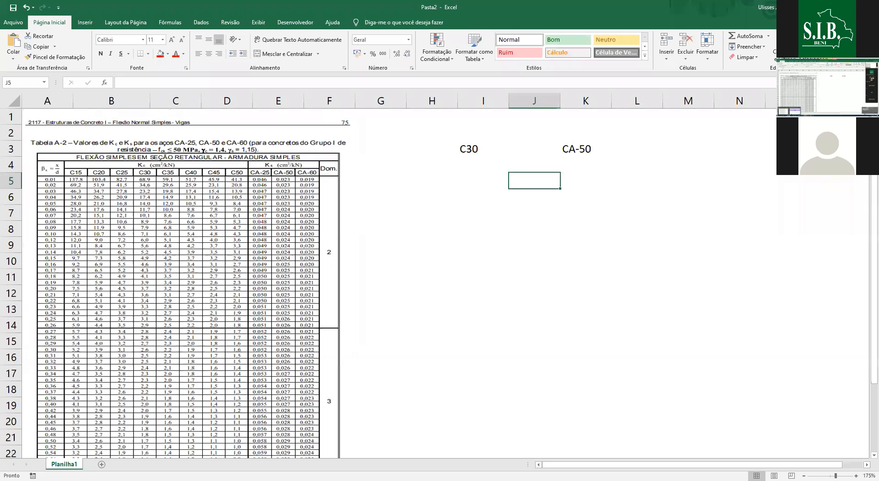
{"action": "key", "text": "alt+Tab"}
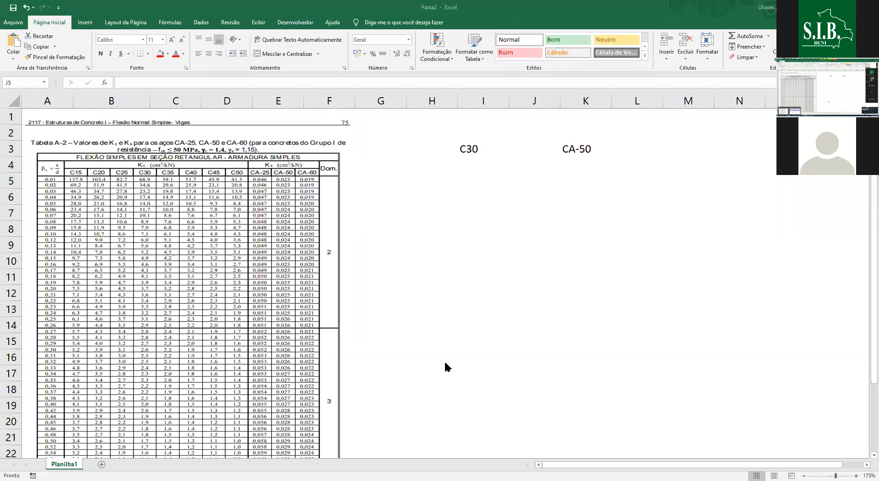
- Enter 0,023 and 0,024 under CA-50 and extend the series down to 0,031 in cell K12
{"action": "left_click", "coordinate": [562, 165]}
{"action": "type", "text": "0,0"}
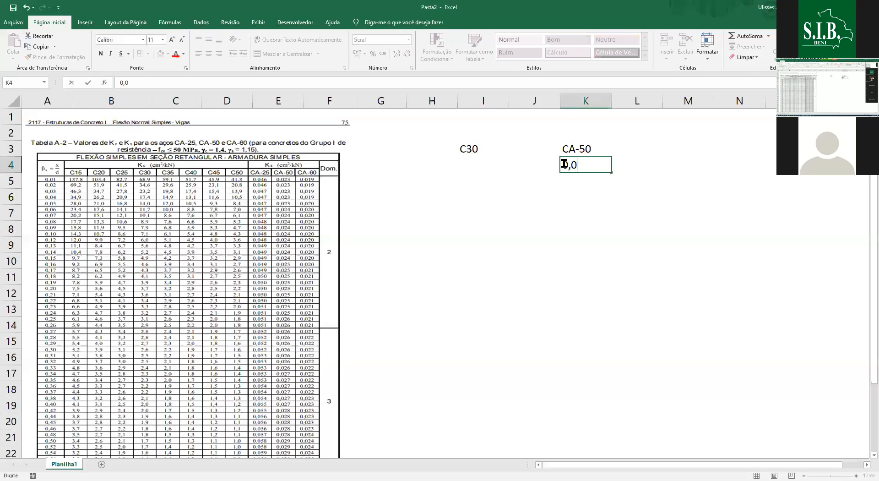
{"action": "type", "text": "23"}
{"action": "key", "text": "Return"}
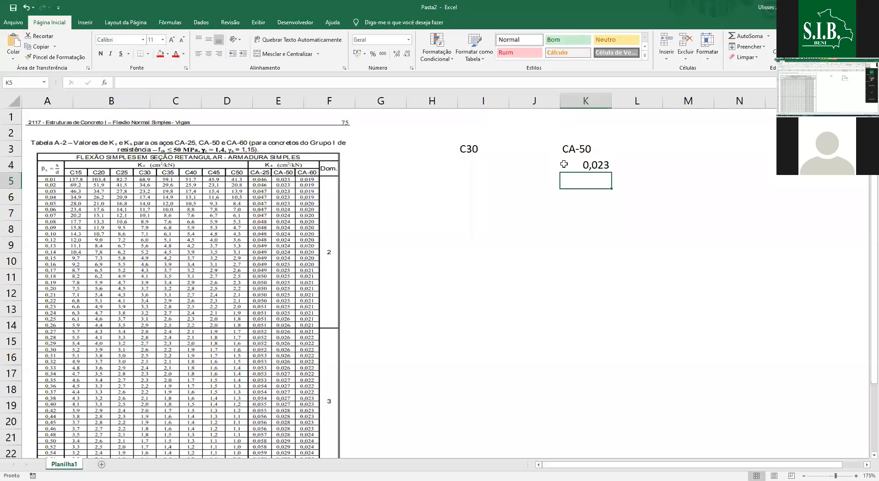
{"action": "type", "text": "0,024"}
{"action": "key", "text": "Return"}
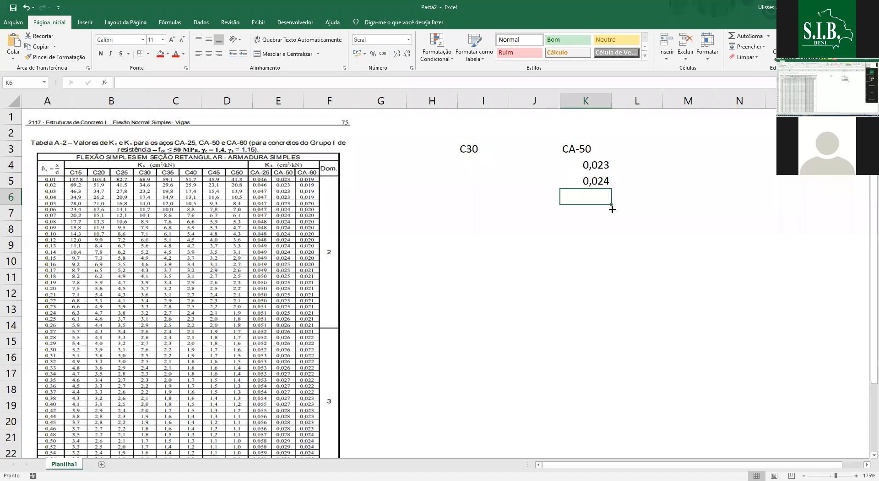
{"action": "left_click_drag", "start_coordinate": [586, 164], "coordinate": [623, 234]}
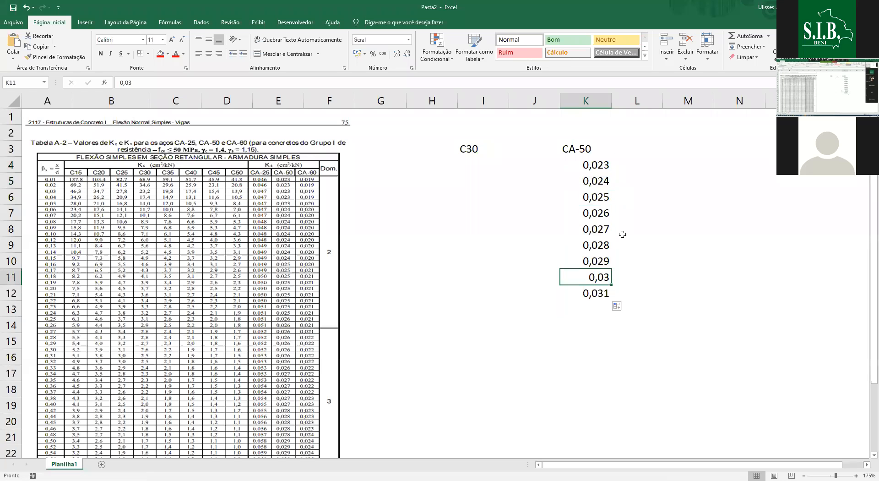
{"action": "left_click", "coordinate": [506, 150]}
{"action": "key", "text": "Right"}
{"action": "left_click", "coordinate": [490, 170]}
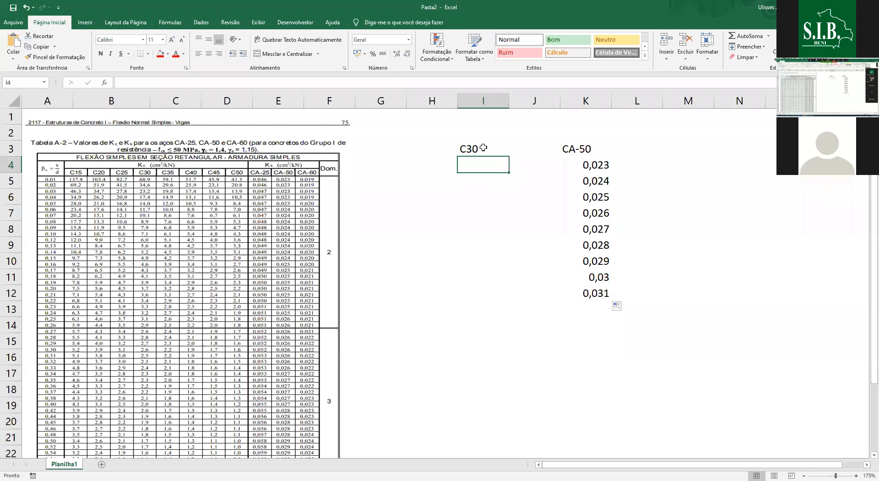
{"action": "left_click", "coordinate": [492, 146]}
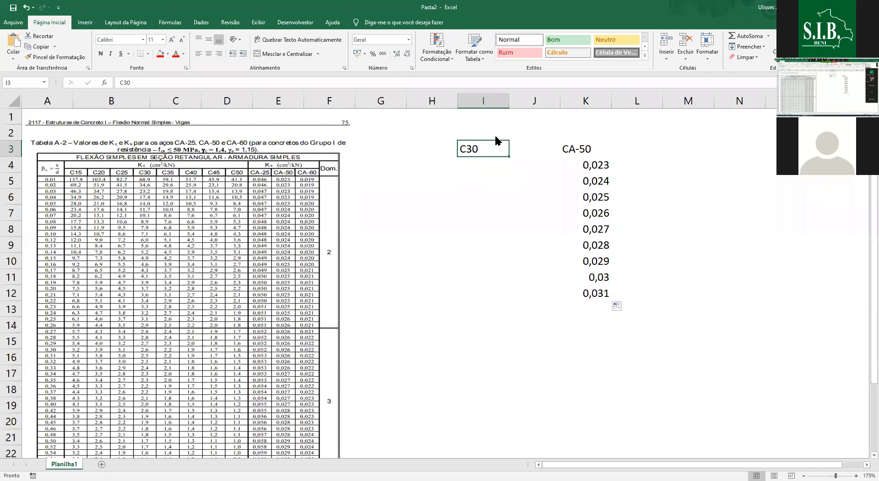
{"action": "left_click_drag", "start_coordinate": [496, 137], "coordinate": [262, 109]}
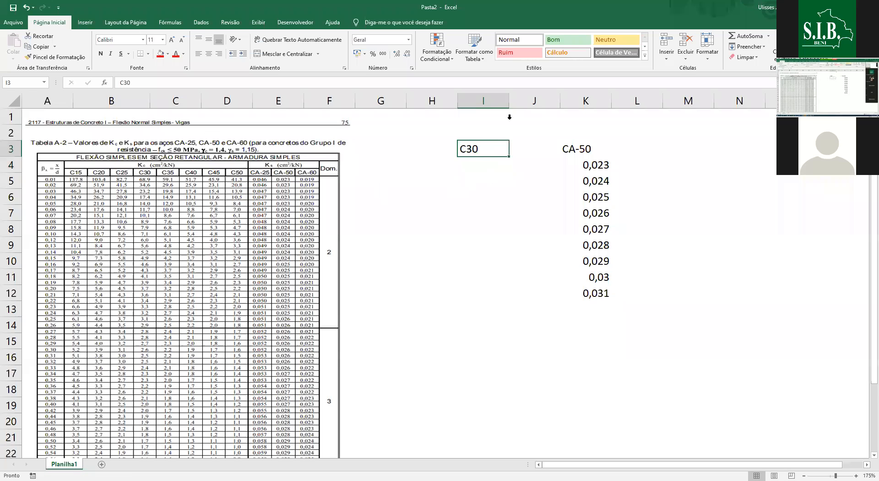
{"action": "key", "text": "Return"}
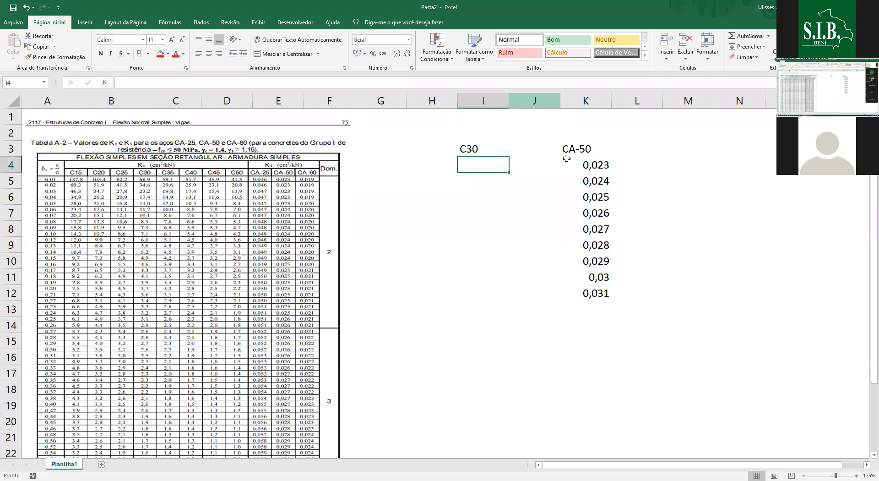
{"action": "left_click", "coordinate": [581, 180]}
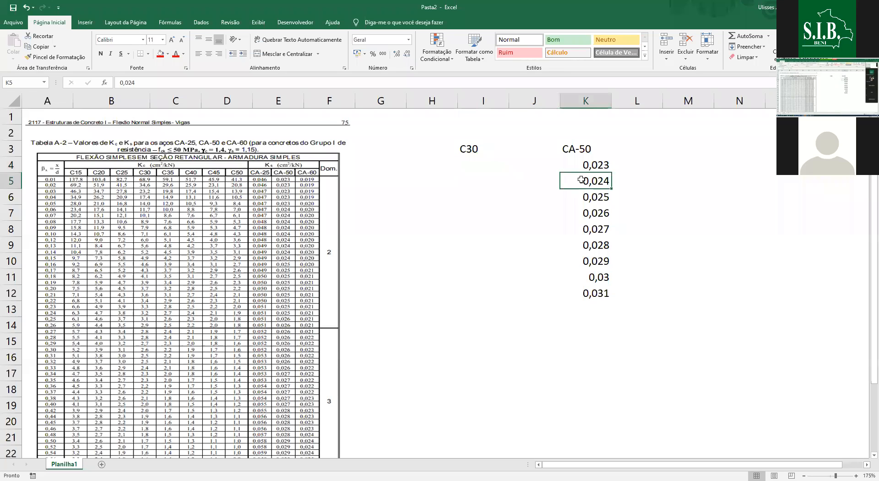
{"action": "key", "text": "Left"}
{"action": "key", "text": "Left"}
{"action": "key", "text": "Up"}
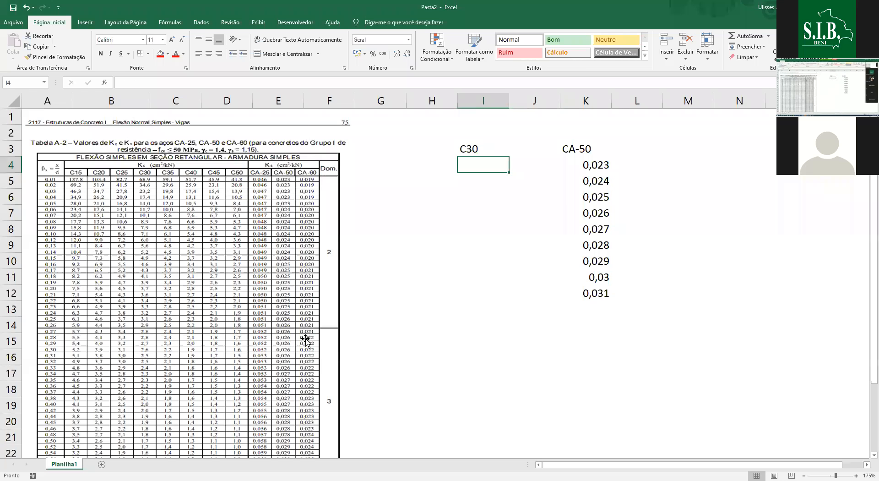
- Paste the Kc/Ks table picture beside the Kc formula in the other document, and return to the Excel sheet
{"action": "left_click", "coordinate": [285, 414]}
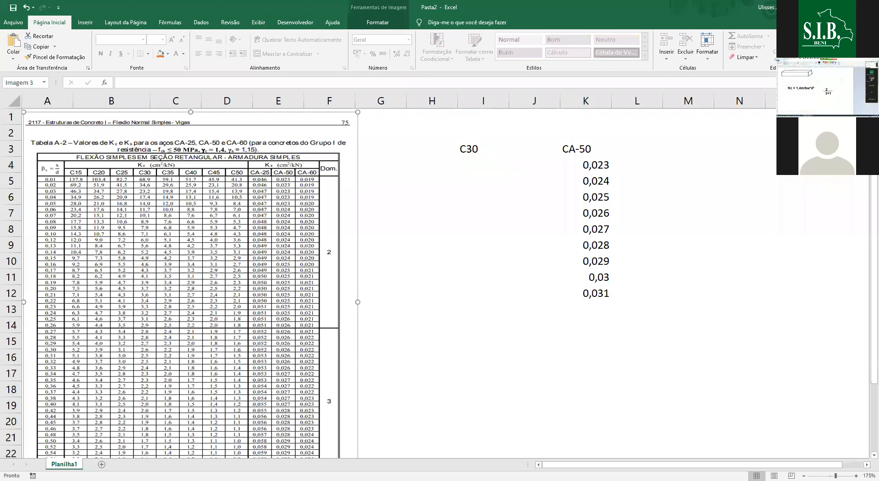
{"action": "key", "text": "alt+Tab"}
{"action": "key", "text": "ctrl+v"}
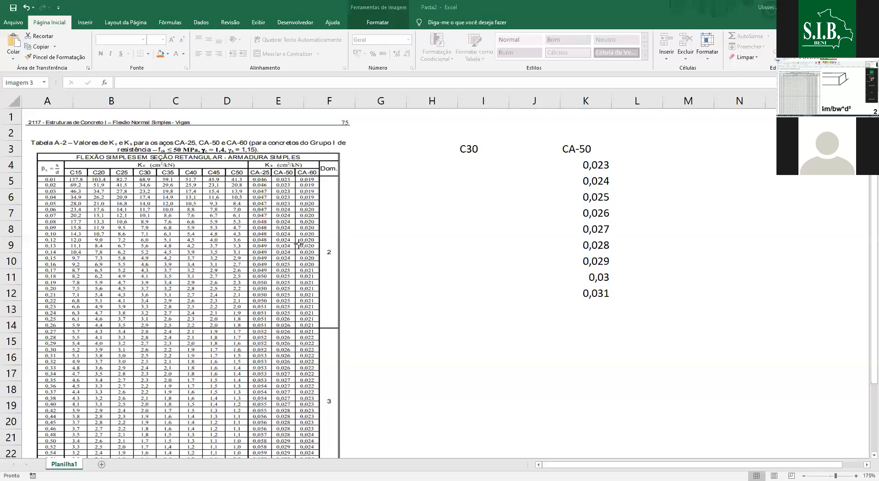
{"action": "left_click", "coordinate": [357, 188]}
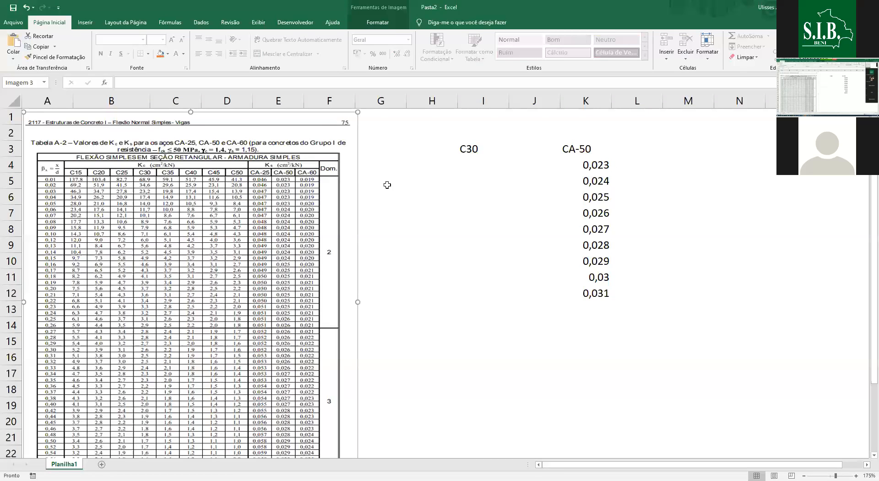
{"action": "key", "text": "Escape"}
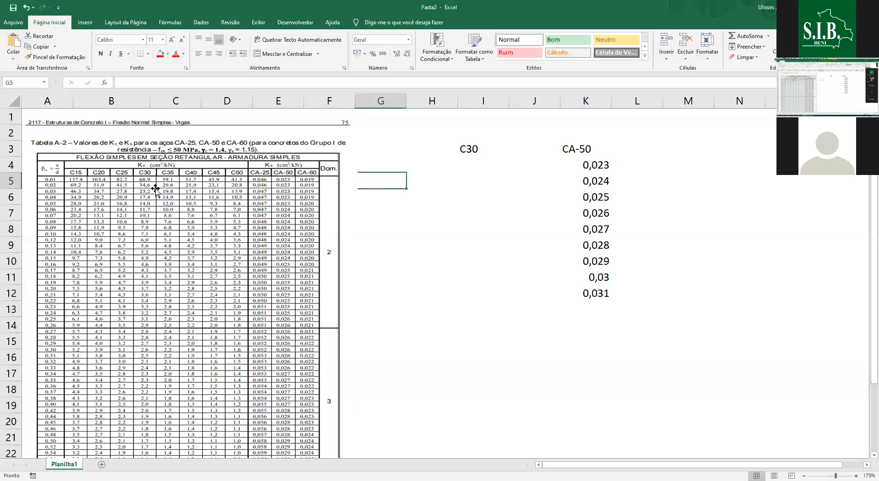
- Enter 68,9 as the first C30 value in cell I4, beside the 0,023 entry
{"action": "left_click", "coordinate": [213, 194]}
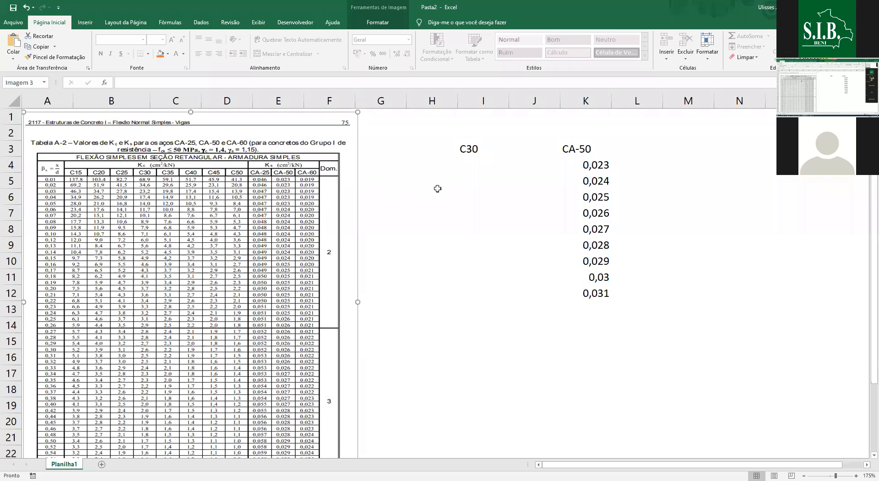
{"action": "left_click", "coordinate": [465, 160]}
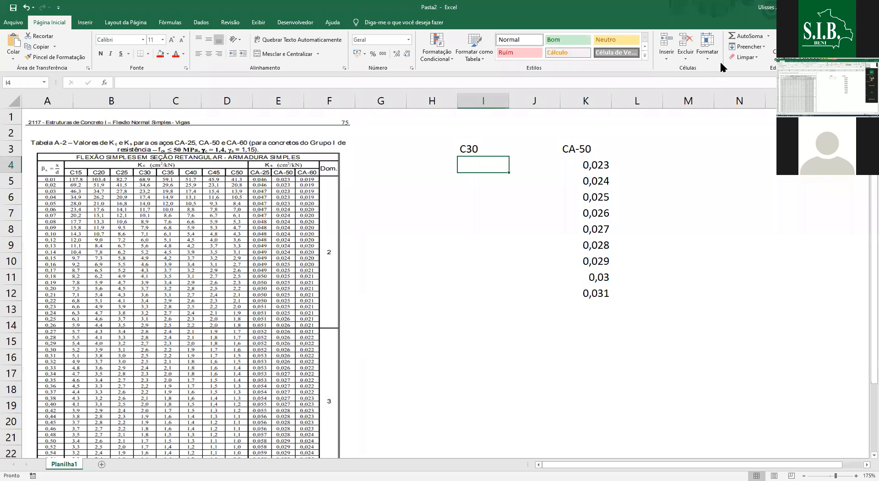
{"action": "type", "text": "68,9"}
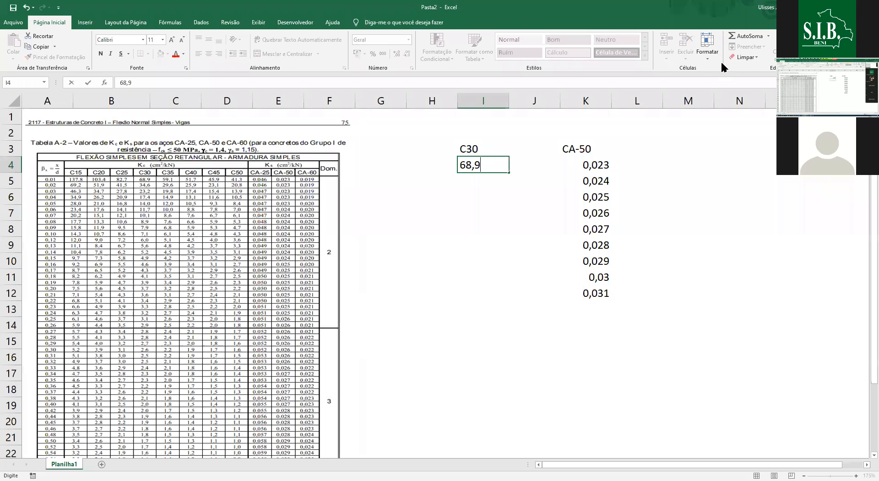
{"action": "key", "text": "Return"}
{"action": "key", "text": "Up"}
{"action": "left_click", "coordinate": [592, 164]}
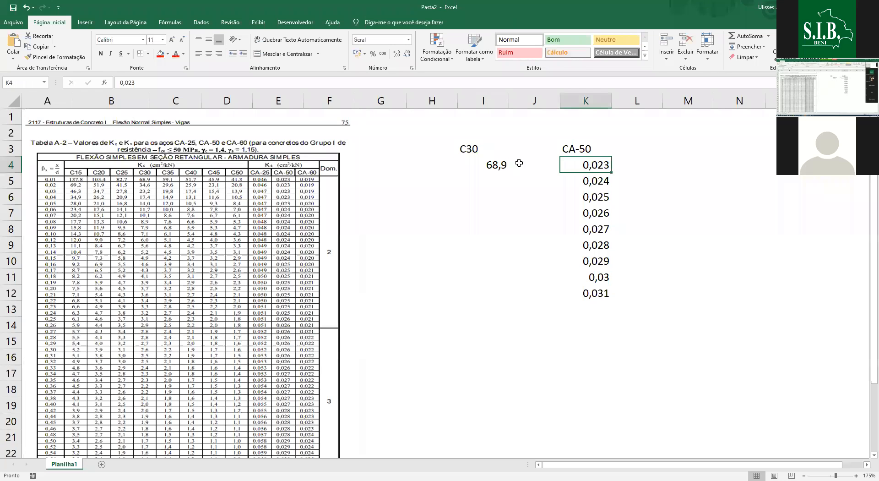
{"action": "left_click", "coordinate": [497, 165]}
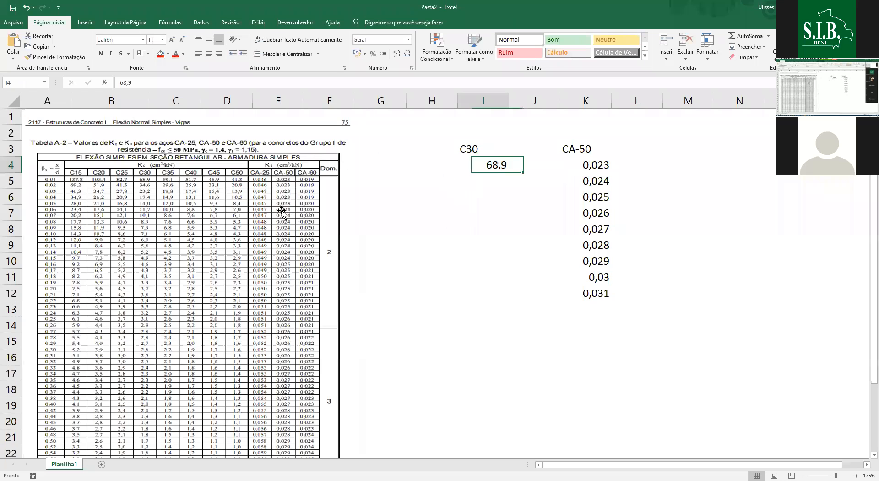
- Read the C30 column in the table picture and enter 11,7 in cell I5
{"action": "left_click", "coordinate": [163, 212]}
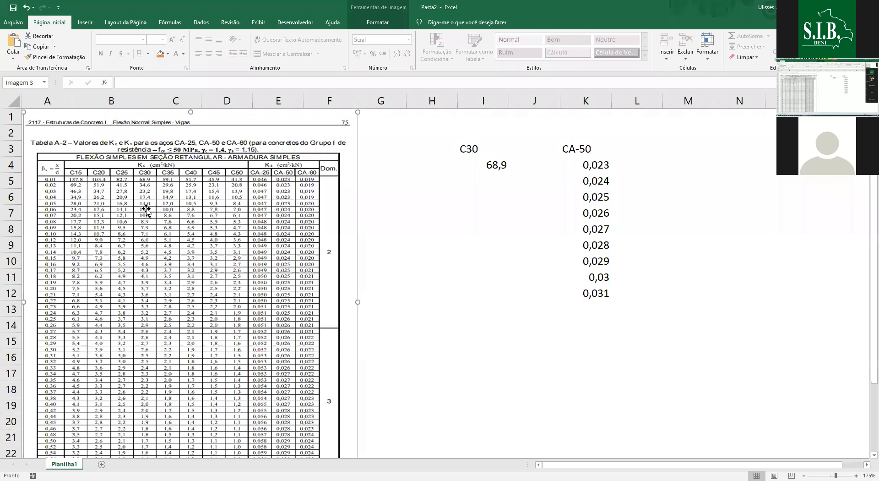
{"action": "left_click", "coordinate": [494, 177]}
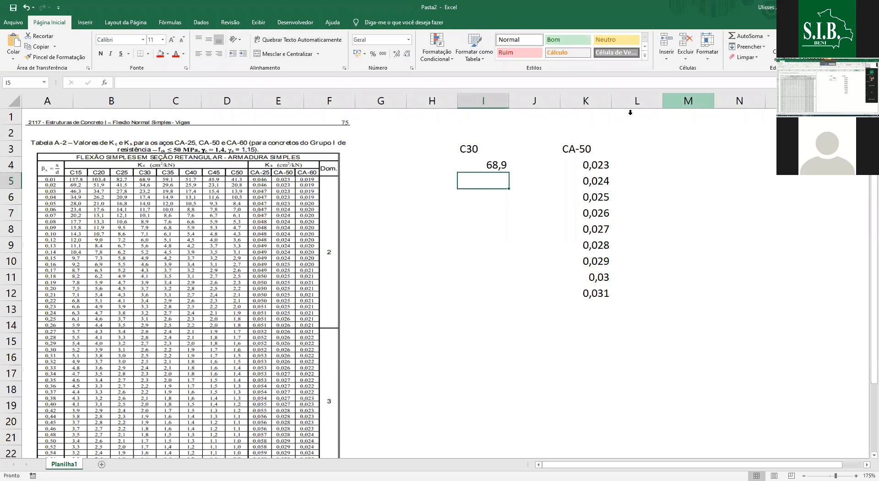
{"action": "type", "text": "11,7"}
{"action": "key", "text": "Return"}
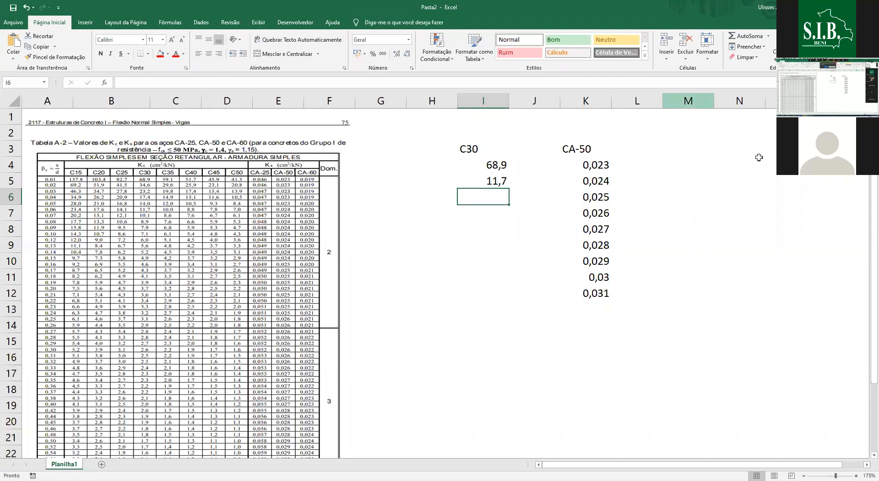
{"action": "left_click", "coordinate": [490, 171]}
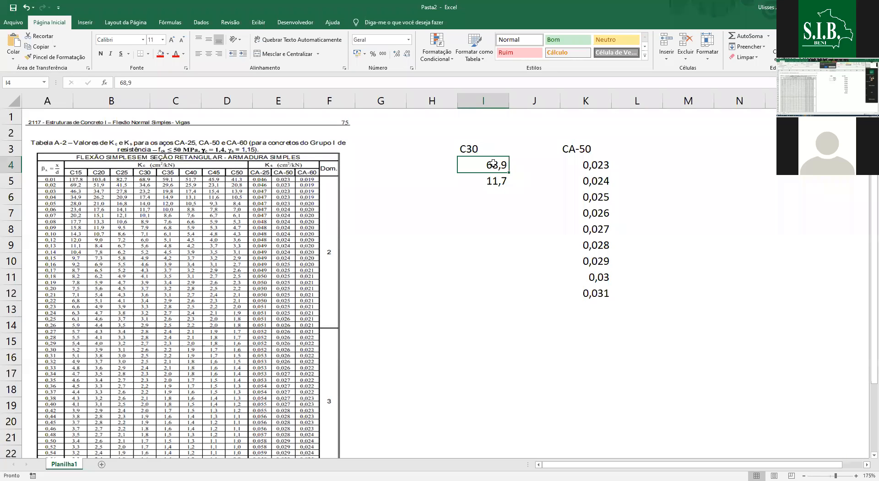
{"action": "key", "text": "Down"}
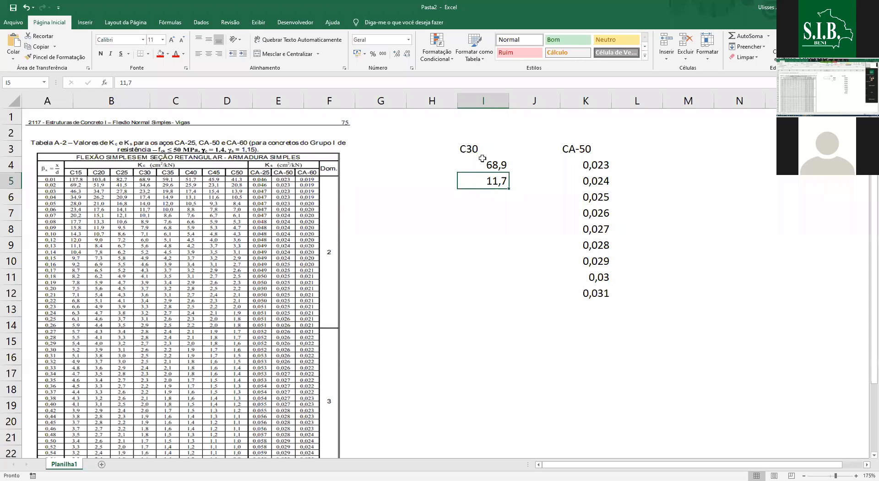
- Write the note "68,9< KC < 11,7 => ks = 0,23" in cell H9
{"action": "left_click", "coordinate": [376, 222]}
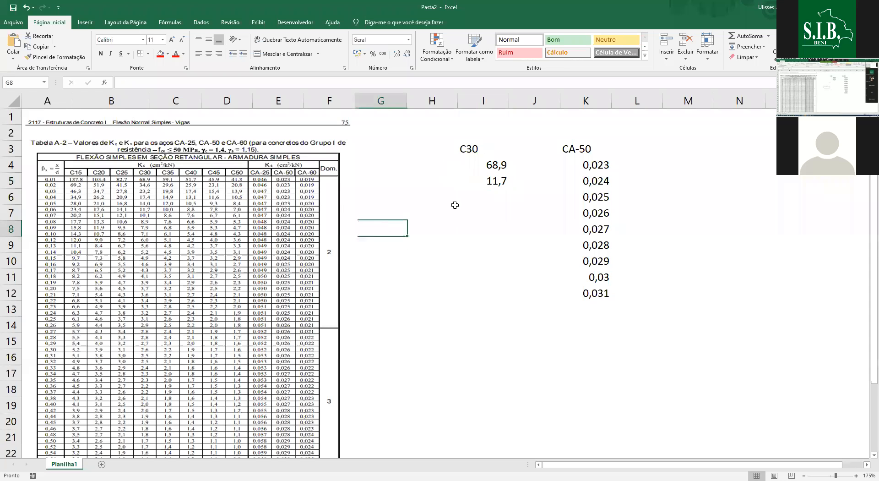
{"action": "key", "text": "Right"}
{"action": "key", "text": "Down"}
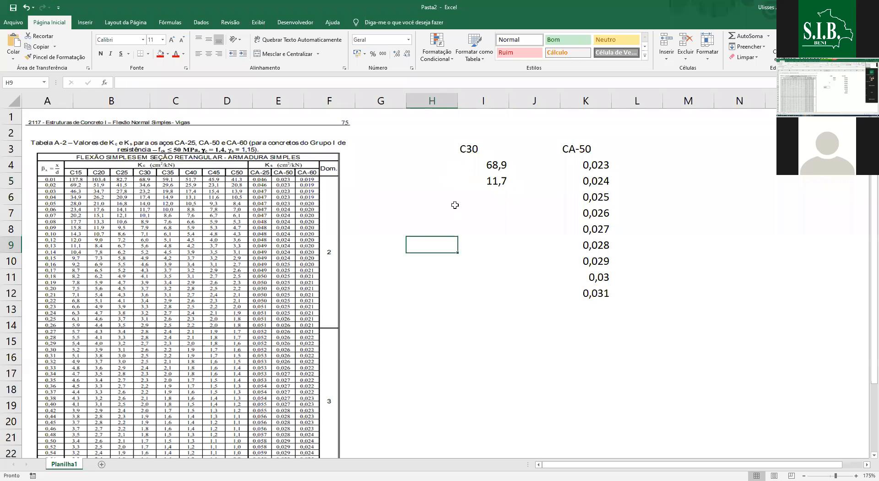
{"action": "type", "text": "68,9<"}
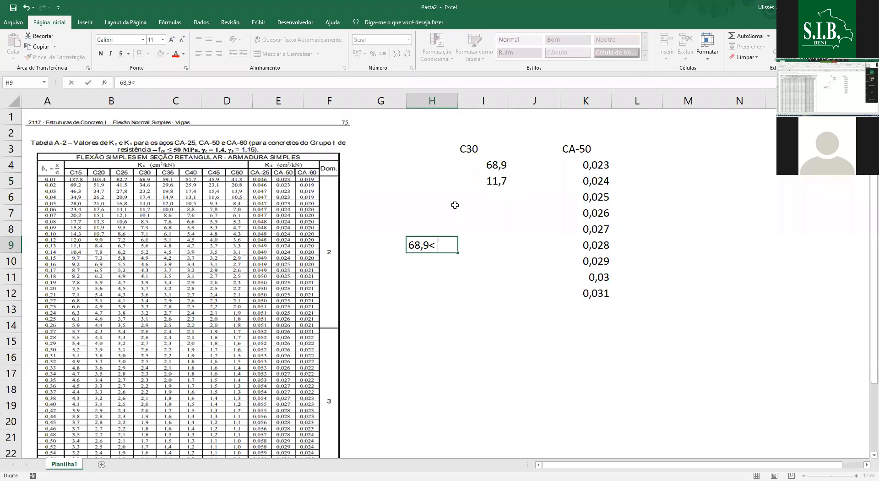
{"action": "type", "text": " KC < 11"}
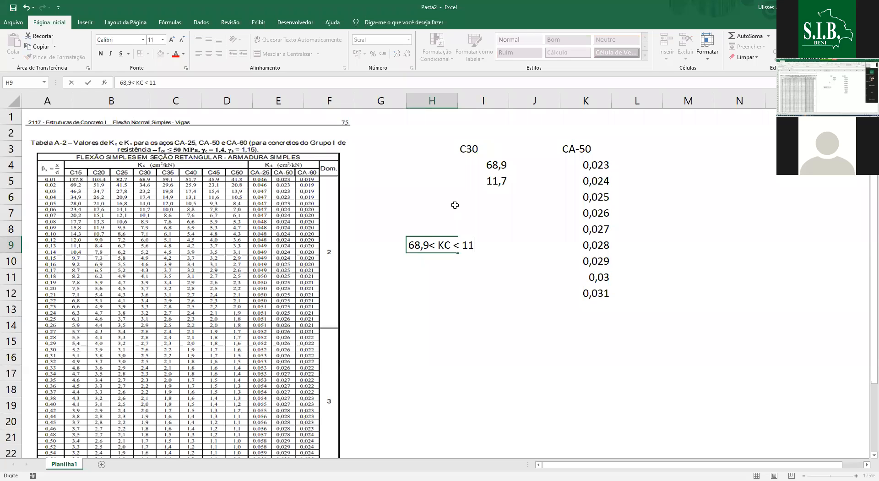
{"action": "type", "text": ",7   =>   ks = 0,90"}
{"action": "key", "text": "BackSpace"}
{"action": "key", "text": "BackSpace"}
{"action": "type", "text": "23"}
{"action": "key", "text": "Left"}
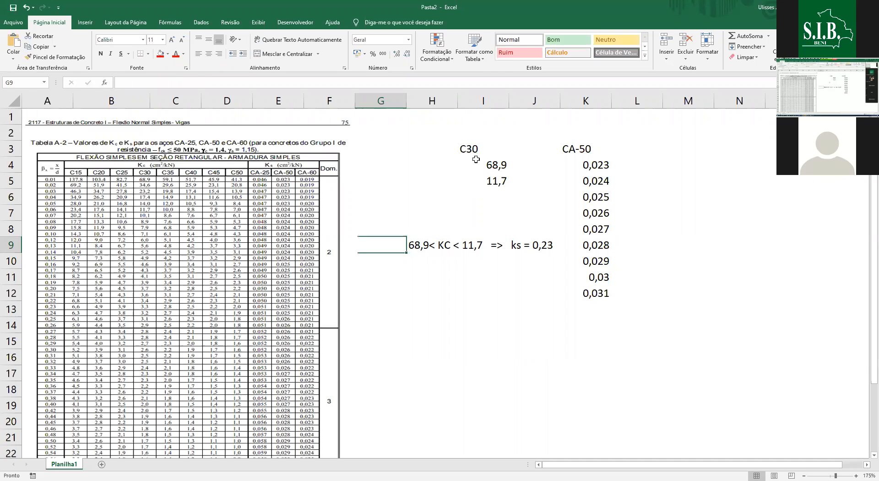
- Correct the ks value in the note to 0,023 and move the note to cell H16
{"action": "key", "text": "Right"}
{"action": "left_click", "coordinate": [194, 81]}
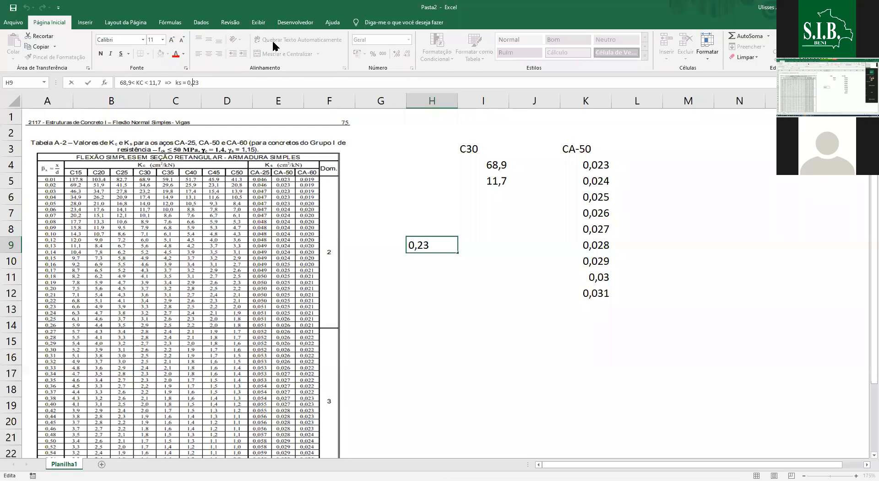
{"action": "type", "text": "0"}
{"action": "key", "text": "Return"}
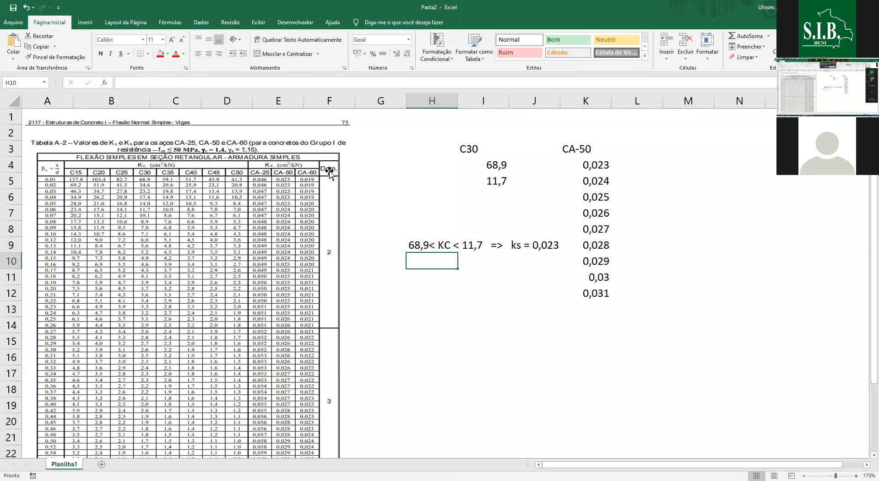
{"action": "left_click", "coordinate": [417, 250]}
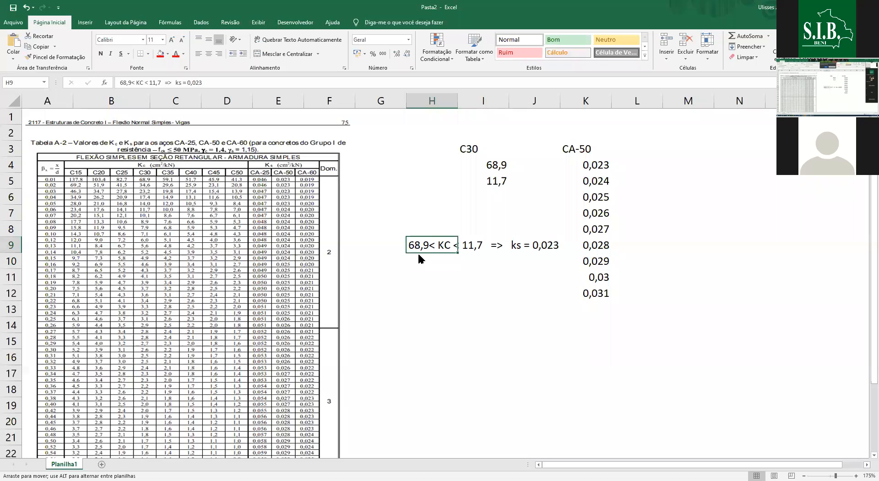
{"action": "left_click_drag", "start_coordinate": [418, 252], "coordinate": [417, 361]}
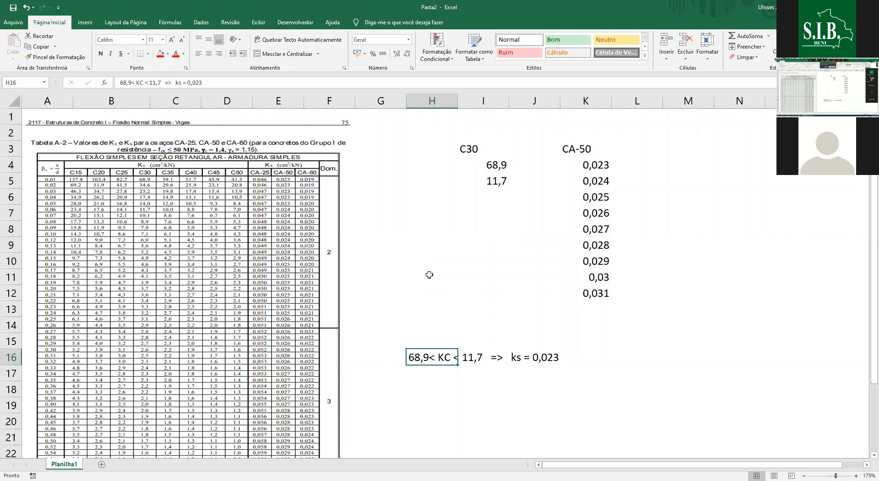
- Continue the C30 column with 4,6 in I6, 3,1 in I7 and 2,3 in I8
{"action": "key", "text": "Up"}
{"action": "key", "text": "Up"}
{"action": "key", "text": "Up"}
{"action": "key", "text": "Up"}
{"action": "key", "text": "Up"}
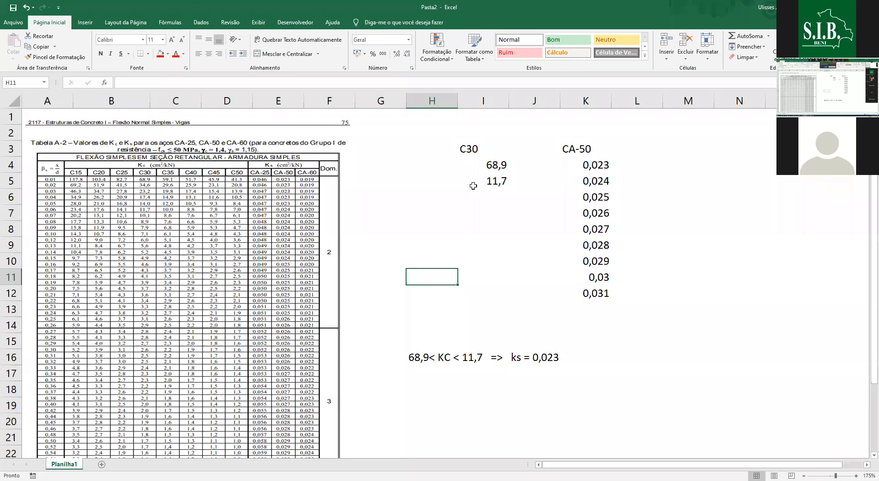
{"action": "key", "text": "Up"}
{"action": "key", "text": "Up"}
{"action": "key", "text": "Up"}
{"action": "key", "text": "Up"}
{"action": "key", "text": "Up"}
{"action": "key", "text": "Up"}
{"action": "key", "text": "Right"}
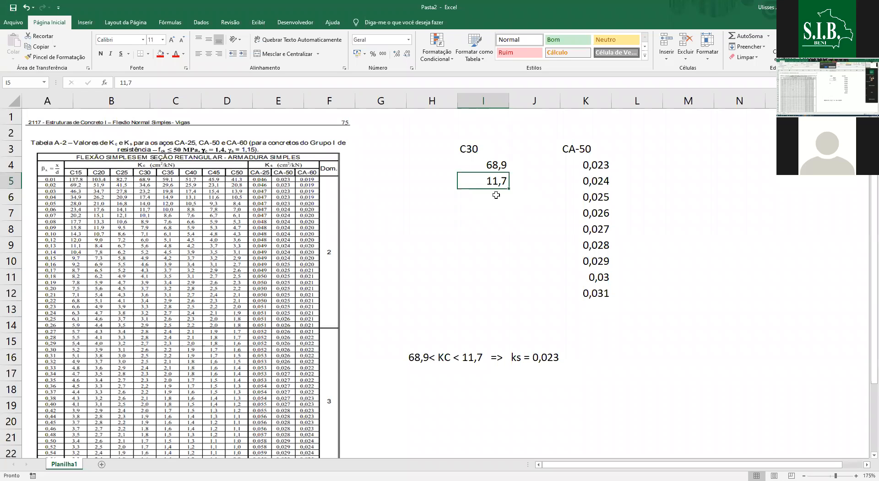
{"action": "key", "text": "Return"}
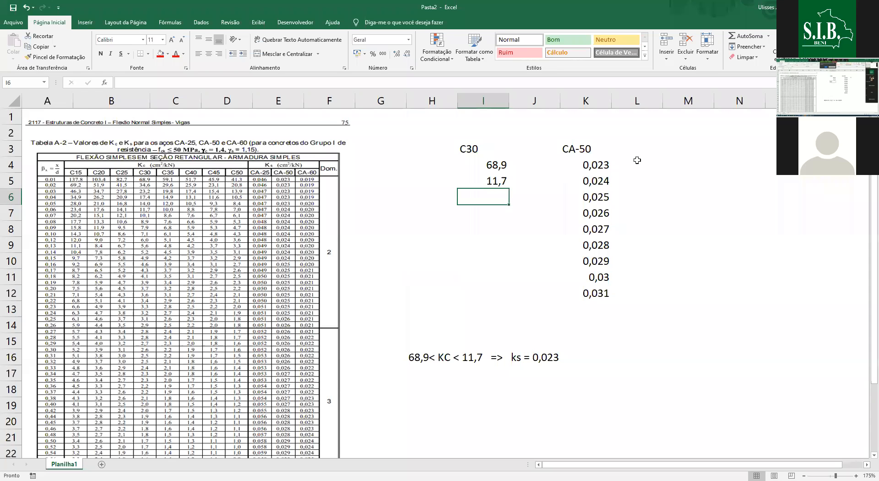
{"action": "type", "text": "4,6"}
{"action": "key", "text": "Return"}
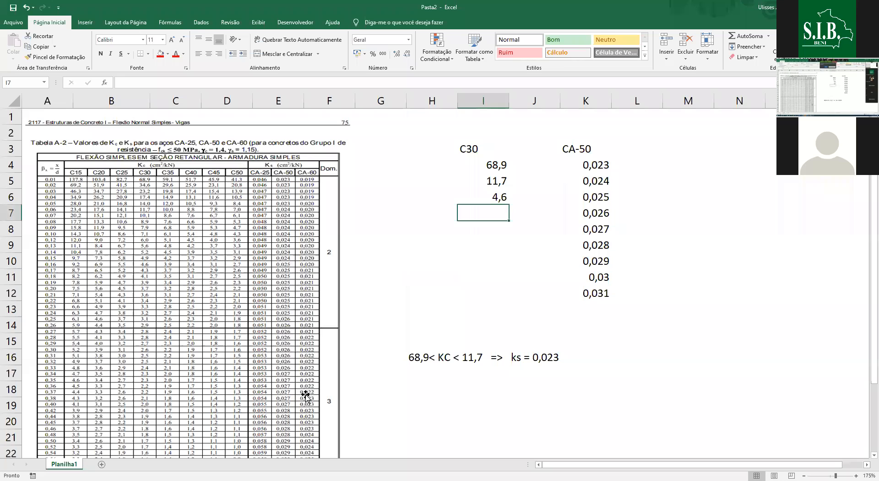
{"action": "type", "text": "3,1"}
{"action": "key", "text": "Return"}
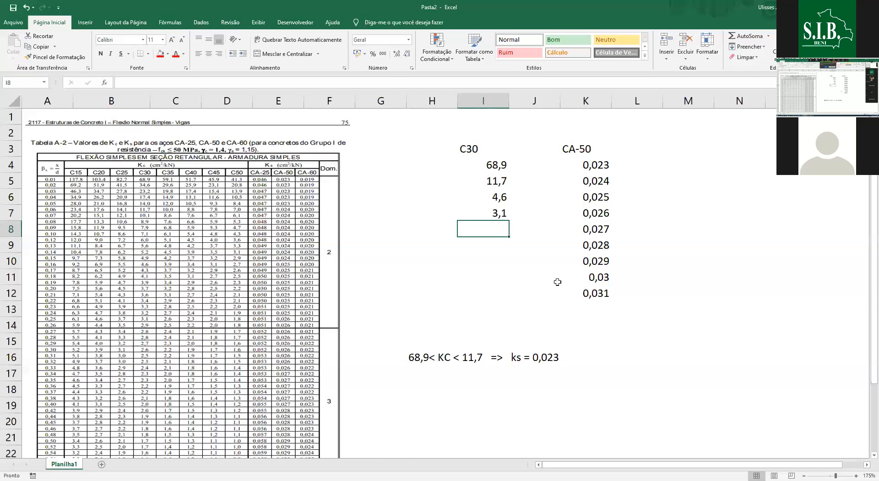
{"action": "type", "text": "2,3"}
{"action": "key", "text": "Return"}
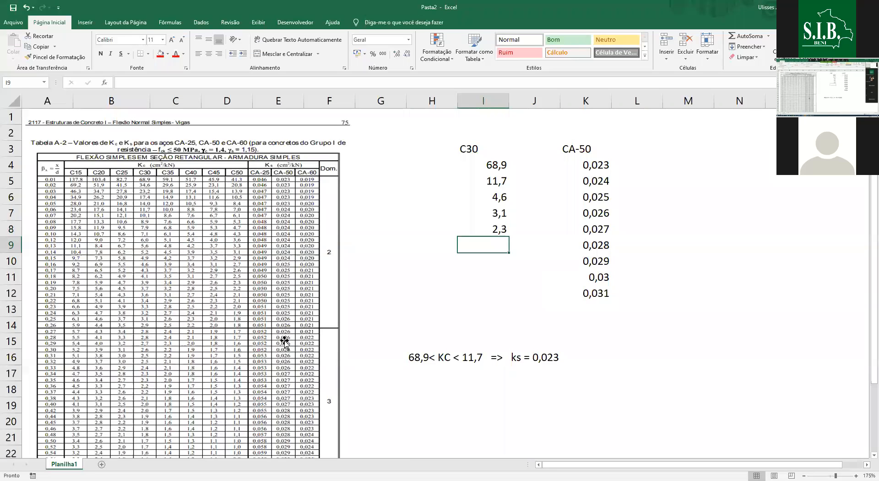
- Complete the C30 column from the table picture with 2, 1,7, 1,6 and 1,5 in cells I9 to I12
{"action": "scroll", "coordinate": [280, 341], "scroll_direction": "down", "scroll_amount": 2}
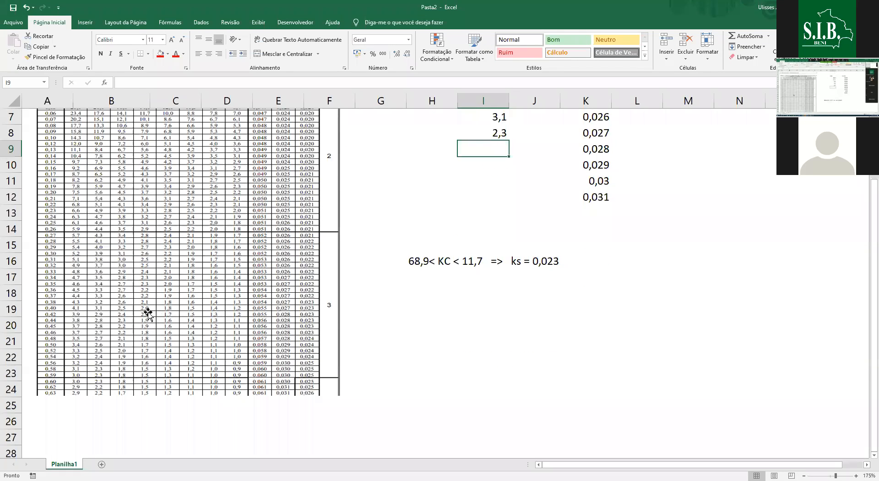
{"action": "scroll", "coordinate": [151, 314], "scroll_direction": "up", "scroll_amount": 2}
{"action": "scroll", "coordinate": [147, 314], "scroll_direction": "down", "scroll_amount": 2}
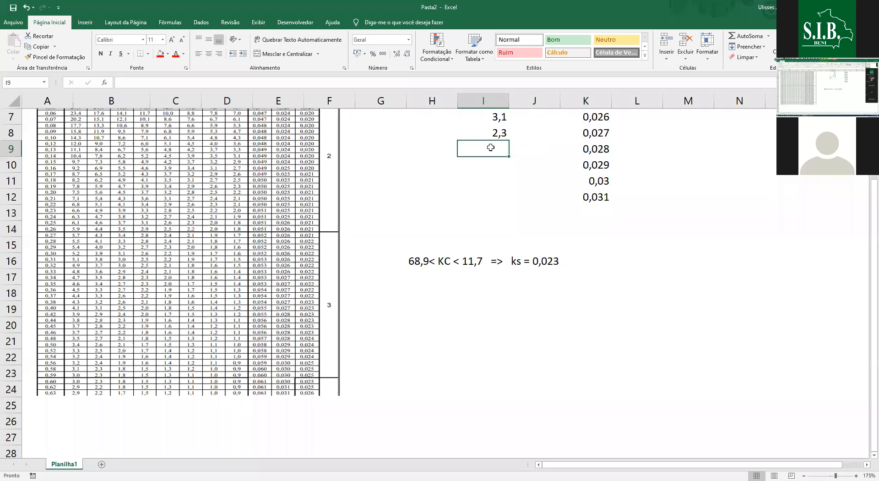
{"action": "type", "text": "2"}
{"action": "key", "text": "Return"}
{"action": "type", "text": "1,7"}
{"action": "key", "text": "Return"}
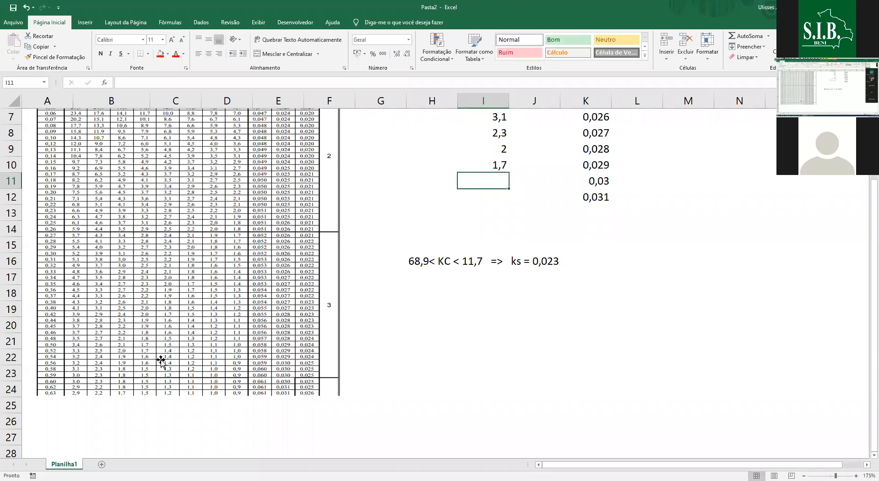
{"action": "type", "text": "1"}
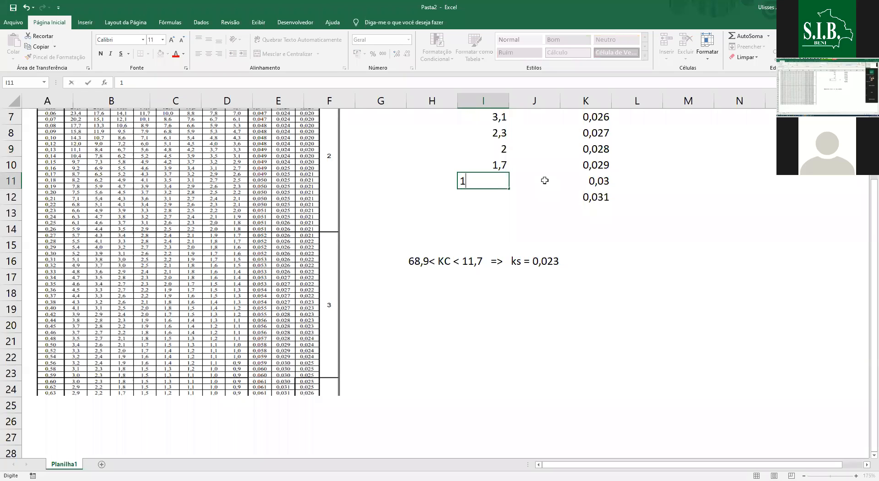
{"action": "type", "text": ",6"}
{"action": "key", "text": "Return"}
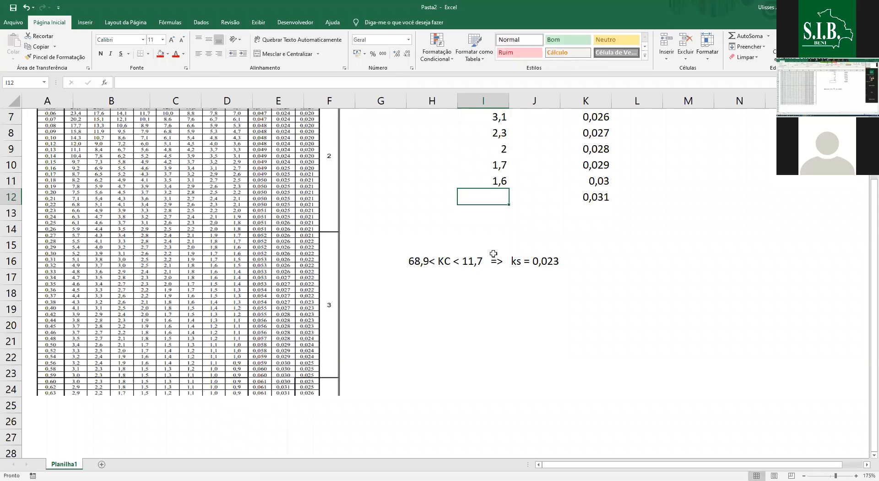
{"action": "type", "text": "1,5"}
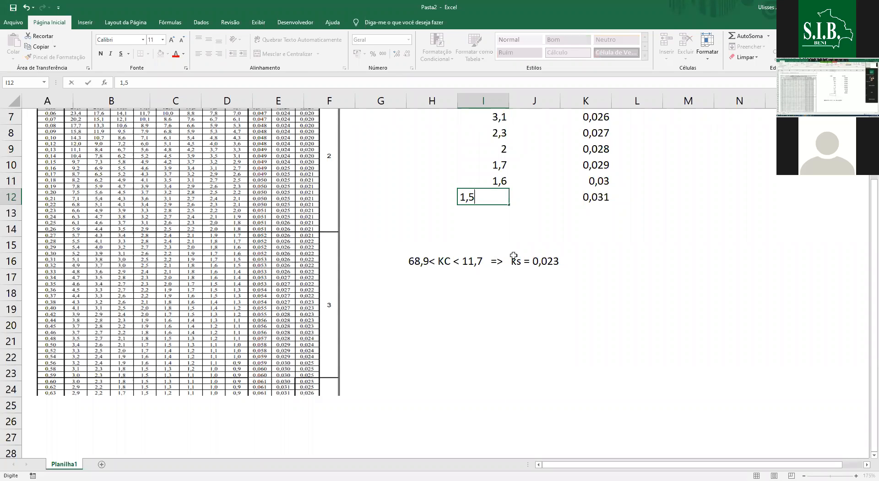
{"action": "key", "text": "Return"}
{"action": "scroll", "coordinate": [574, 280], "scroll_direction": "up", "scroll_amount": 2}
- Move the Kc/Ks table picture off the Kc calculation to the empty area beyond the CA-50 column, from column L onward
{"action": "left_click", "coordinate": [566, 305]}
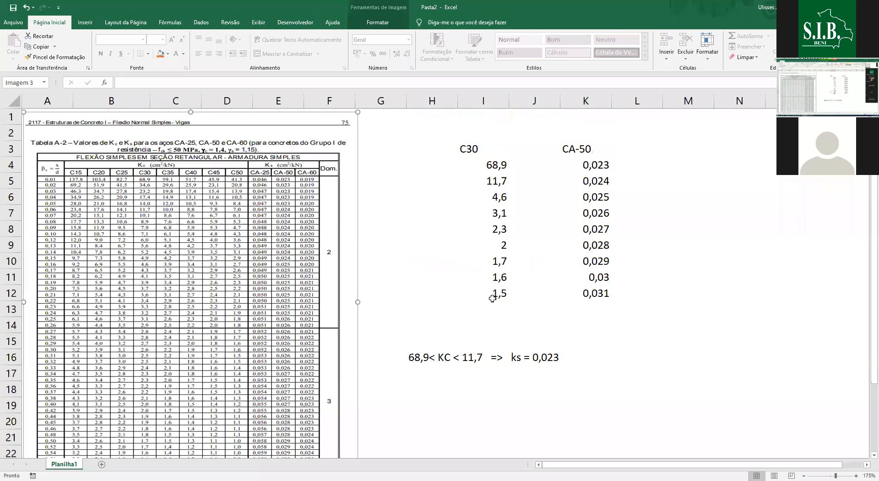
{"action": "left_click", "coordinate": [506, 280]}
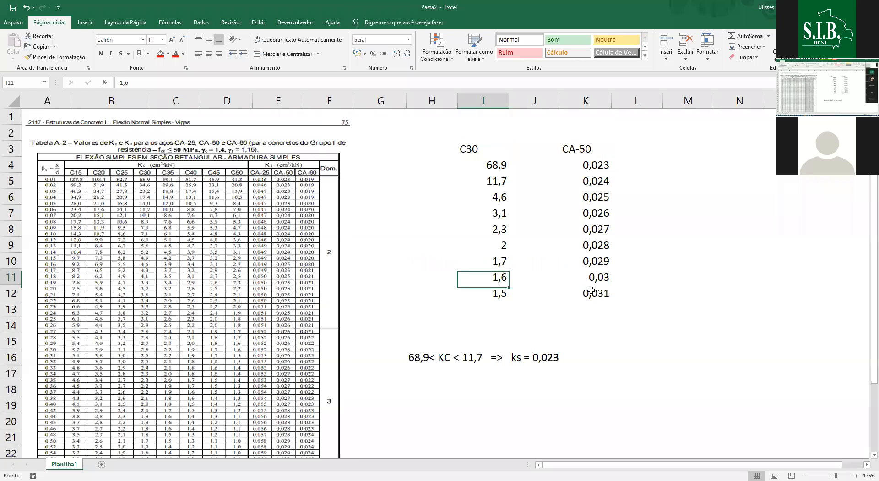
{"action": "left_click", "coordinate": [591, 292]}
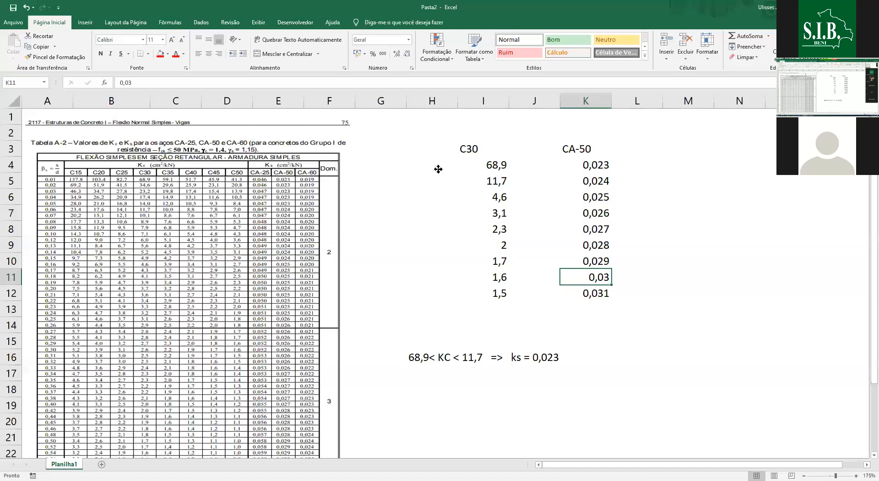
{"action": "left_click_drag", "start_coordinate": [296, 158], "coordinate": [299, 157]}
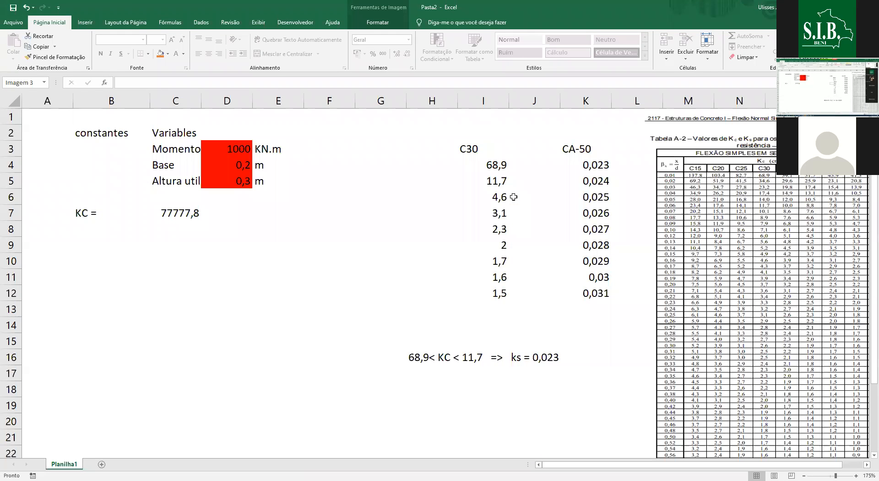
- Enter the heading "Valores de KS" in K2 above the CA-50 column
{"action": "key", "text": "Escape"}
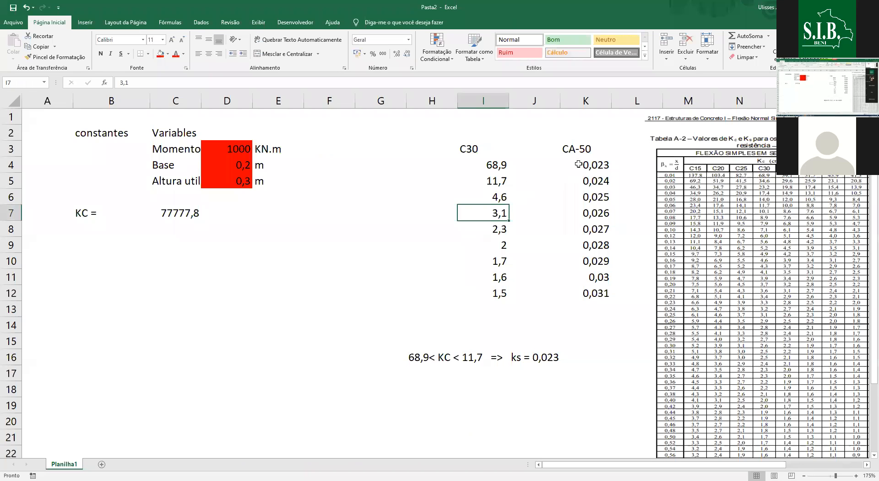
{"action": "key", "text": "Up"}
{"action": "key", "text": "Up"}
{"action": "key", "text": "Up"}
{"action": "key", "text": "Right"}
{"action": "key", "text": "Right"}
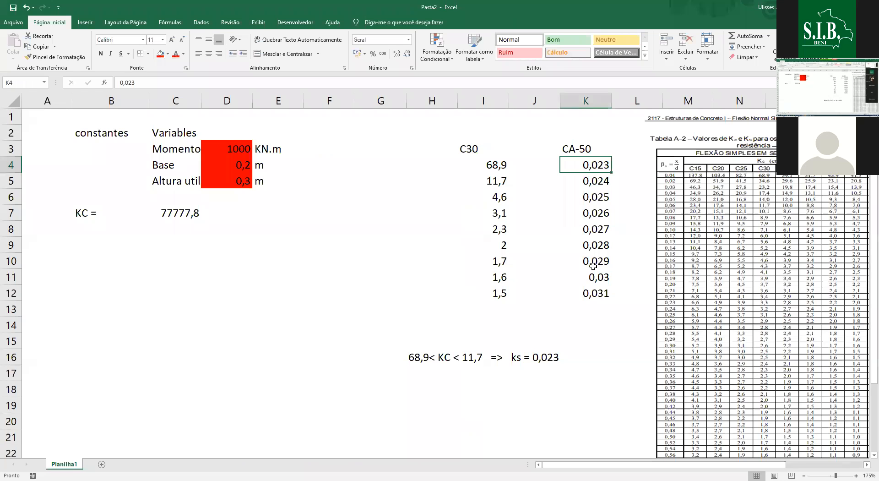
{"action": "left_click", "coordinate": [604, 148]}
{"action": "left_click", "coordinate": [590, 129]}
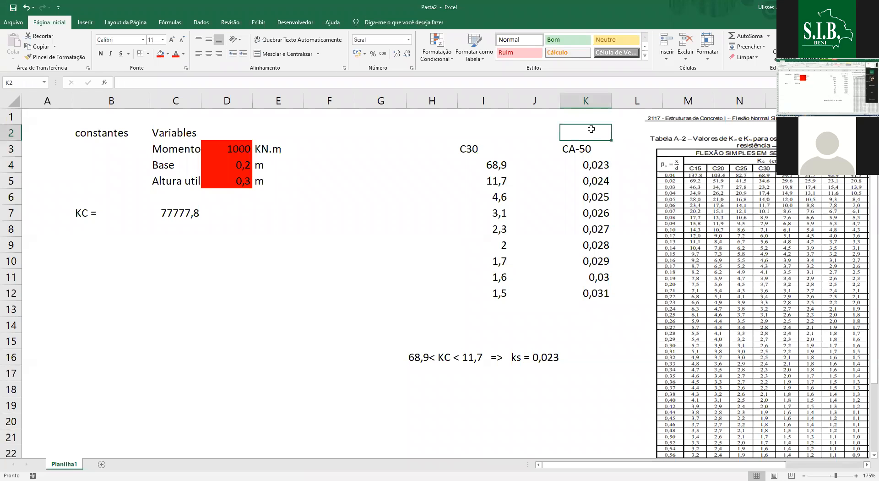
{"action": "type", "text": "Valores de K"}
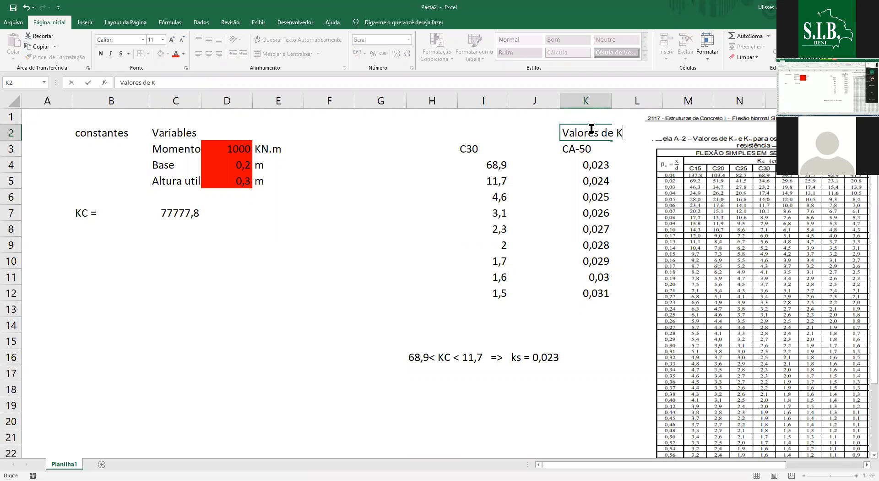
{"action": "type", "text": "S"}
{"action": "key", "text": "Return"}
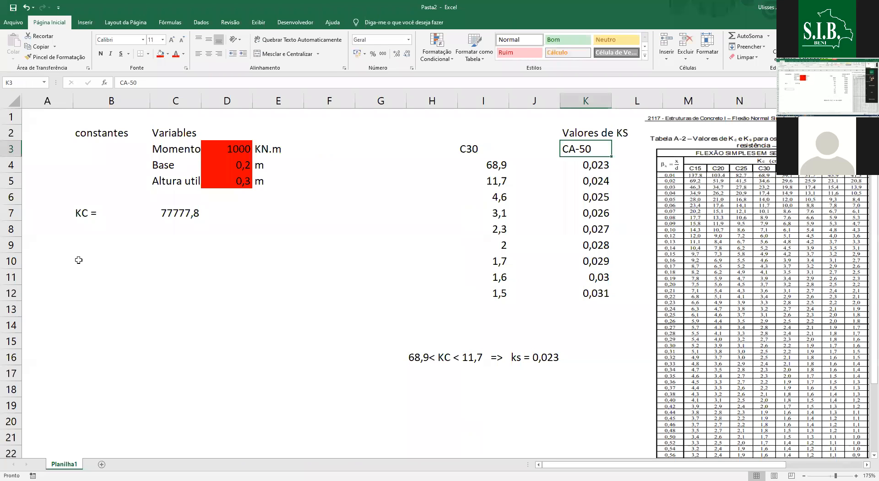
- Note the function names below the KC result, with OFFSET in B9 and DESREF in C9
{"action": "left_click", "coordinate": [79, 260]}
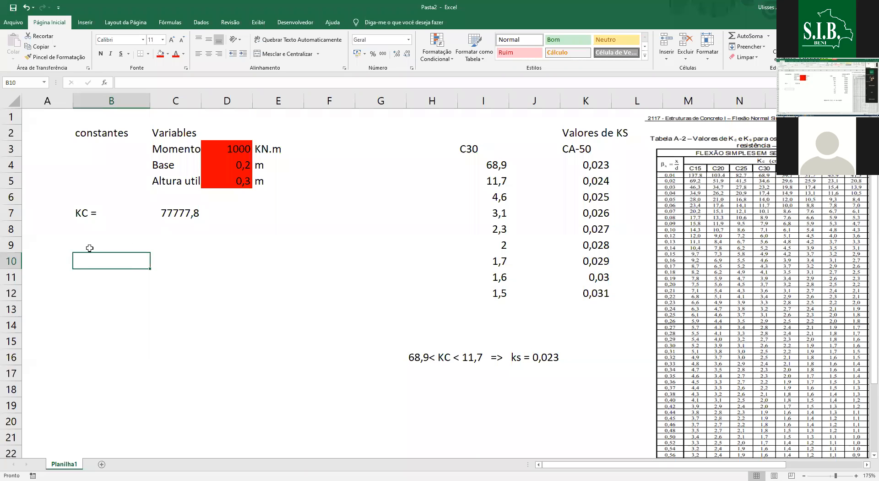
{"action": "left_click", "coordinate": [88, 247]}
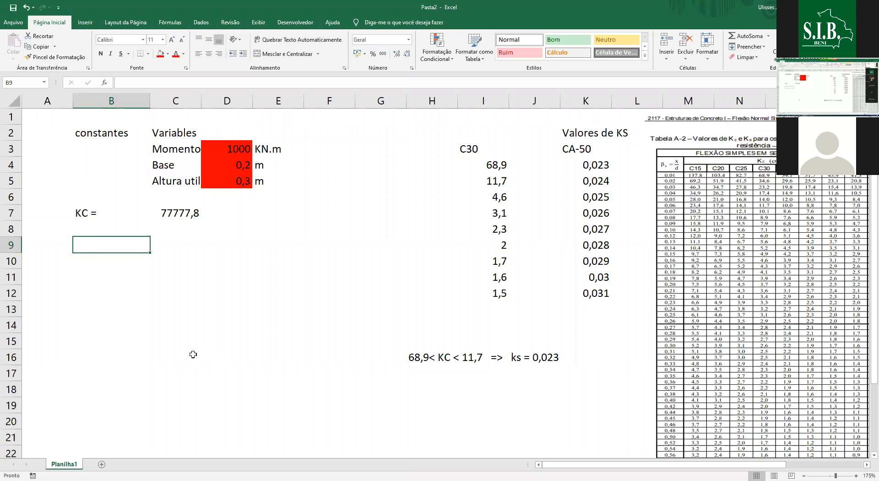
{"action": "type", "text": "OFFSE"}
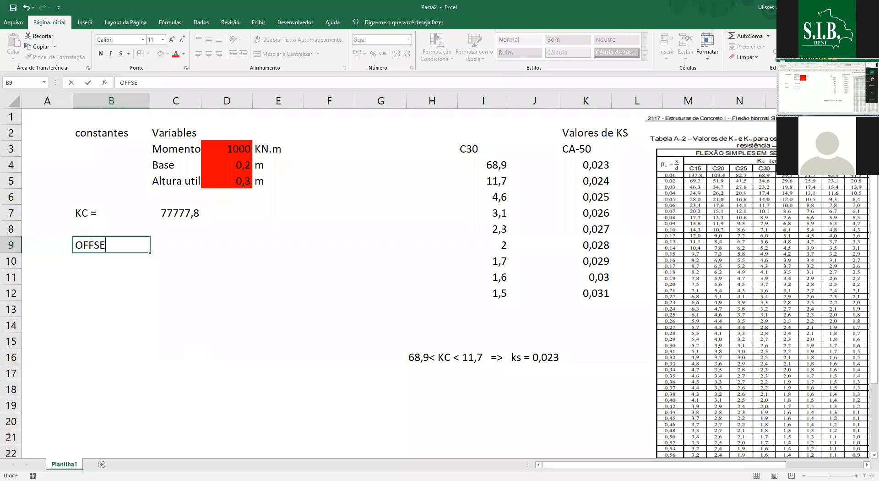
{"action": "type", "text": "T"}
{"action": "key", "text": "Tab"}
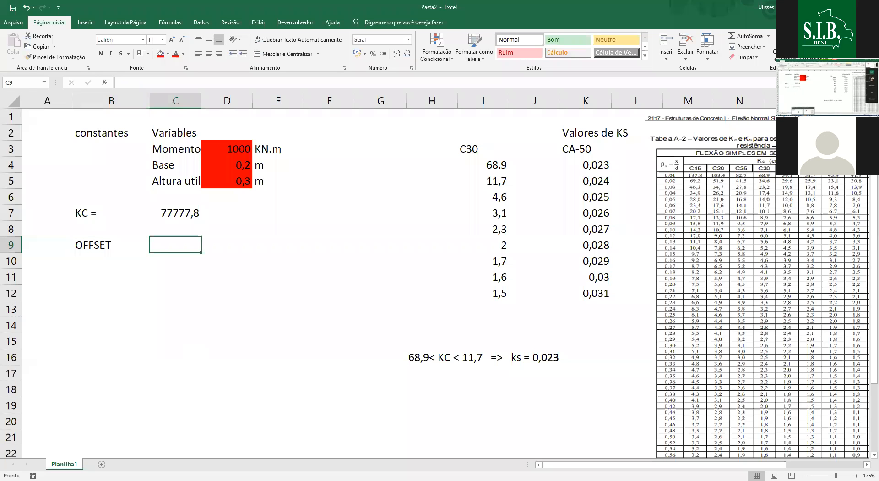
{"action": "key", "text": "alt+Tab"}
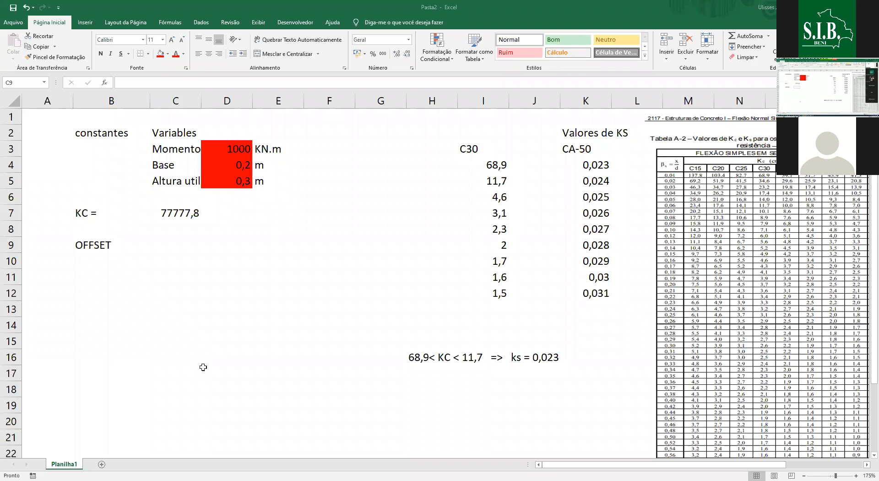
{"action": "key", "text": "alt+Tab"}
{"action": "type", "text": "DESREF"}
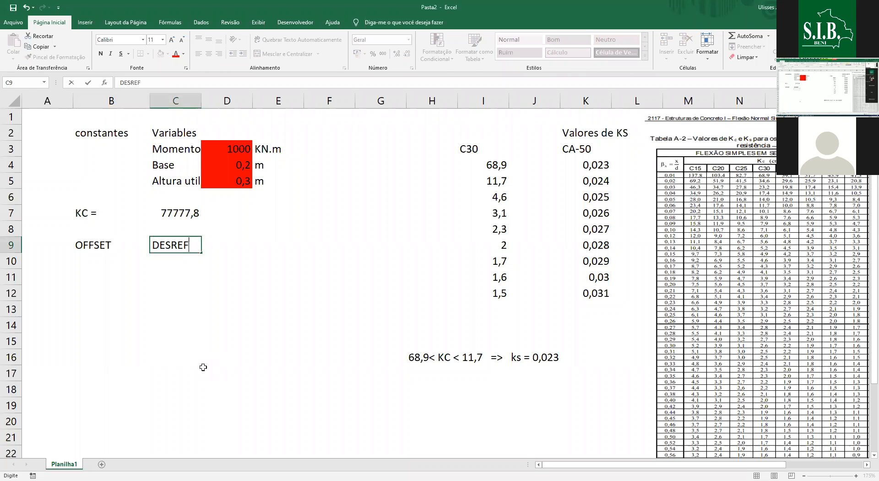
{"action": "key", "text": "Return"}
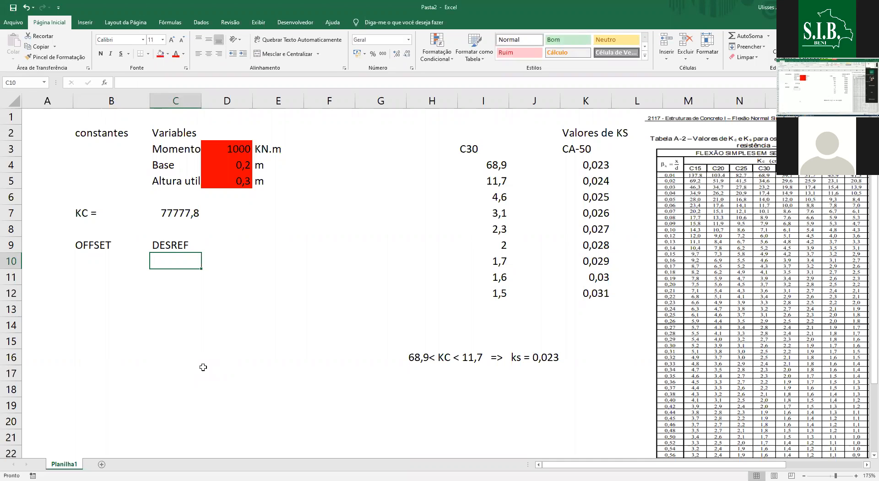
- Examine how rows are counted down the CA-50 column, going from K3 to K7 and back
{"action": "left_click", "coordinate": [586, 150]}
{"action": "key", "text": "Down"}
{"action": "key", "text": "Down"}
{"action": "key", "text": "Down"}
{"action": "key", "text": "Down"}
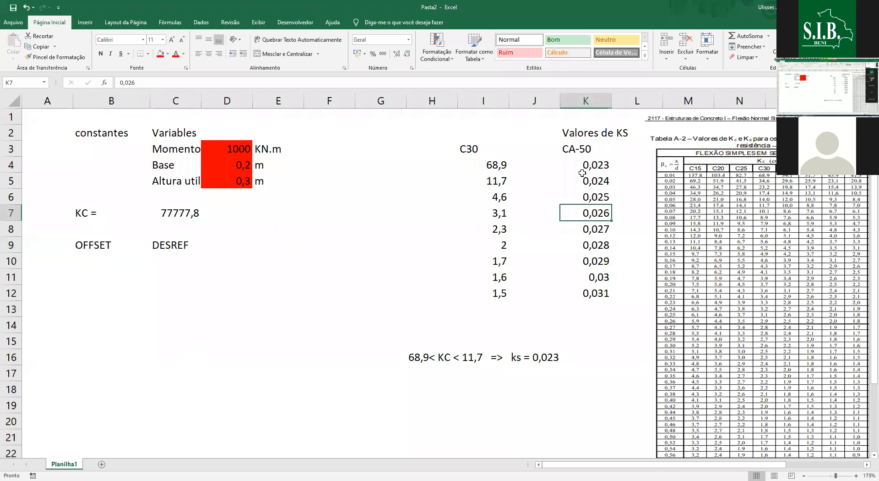
{"action": "key", "text": "Up"}
{"action": "key", "text": "Up"}
{"action": "key", "text": "Up"}
{"action": "key", "text": "Up"}
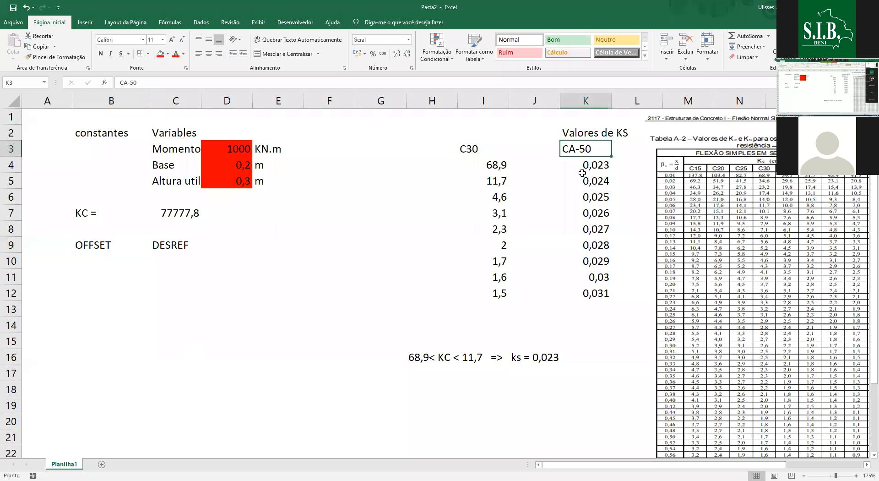
- Fill the DESREF cell C9 with green and enter the language note (esp) in D9
{"action": "left_click", "coordinate": [153, 238]}
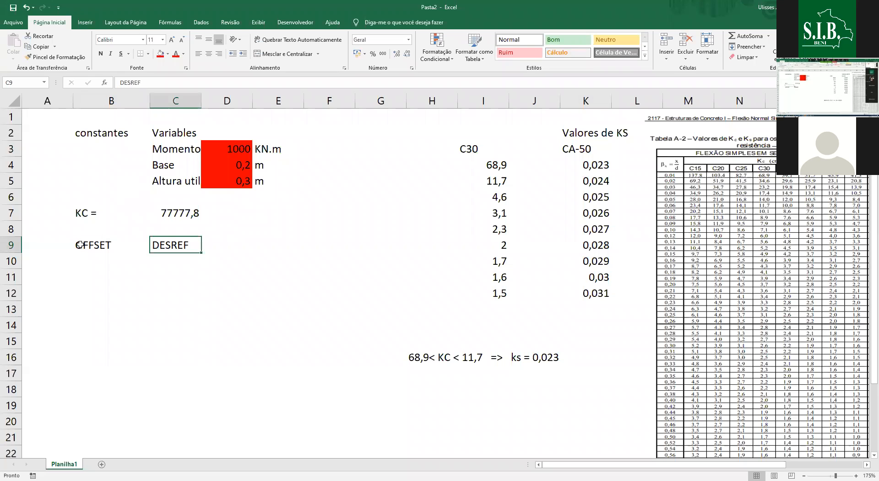
{"action": "left_click", "coordinate": [86, 245]}
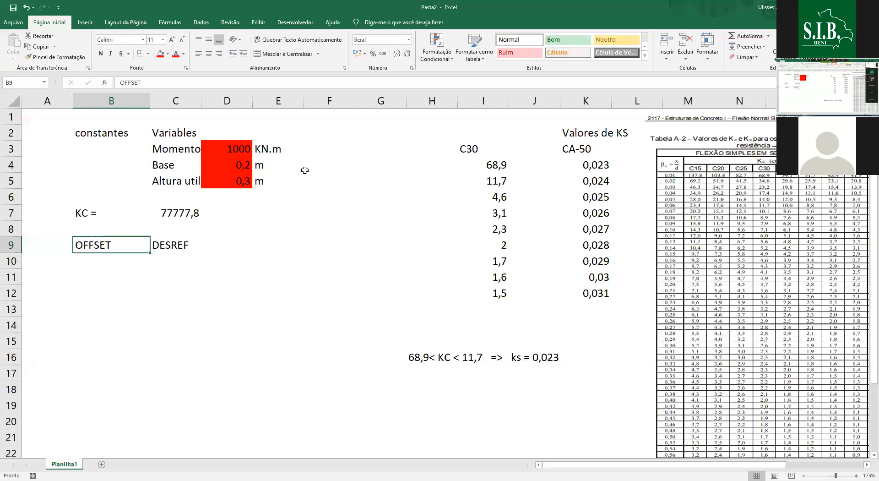
{"action": "left_click", "coordinate": [210, 274]}
{"action": "left_click", "coordinate": [180, 242]}
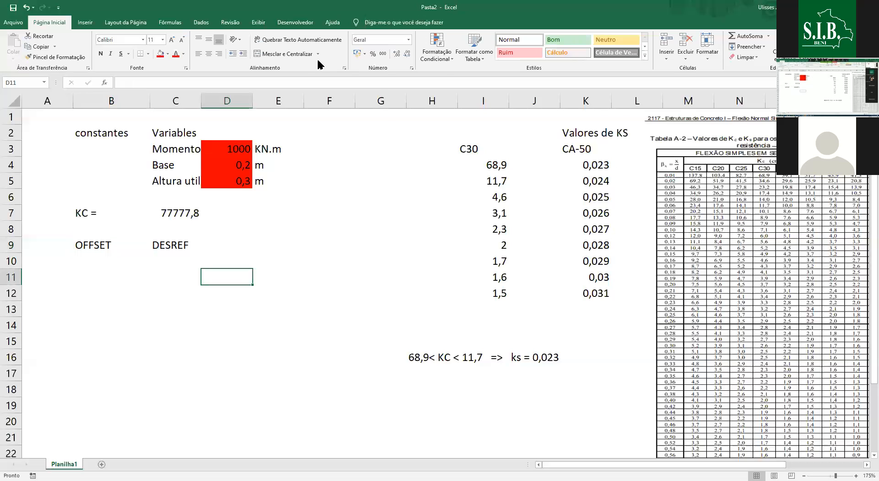
{"action": "left_click", "coordinate": [167, 56]}
{"action": "left_click", "coordinate": [218, 245]}
{"action": "type", "text": "(esp)"}
- Append (us) to the OFFSET label in B9
{"action": "left_click", "coordinate": [121, 243]}
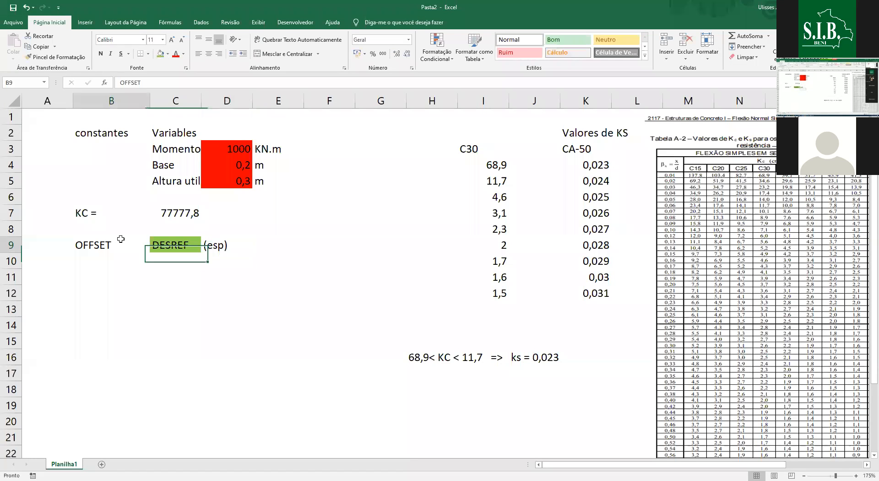
{"action": "left_click", "coordinate": [168, 79]}
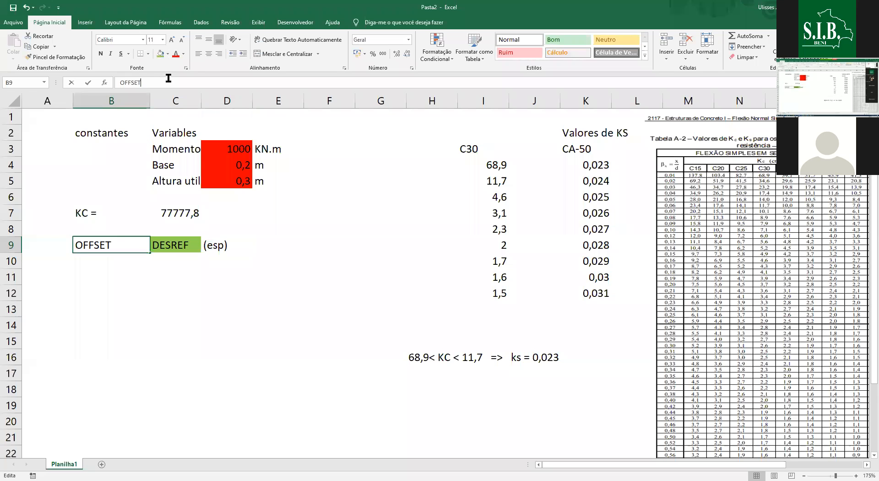
{"action": "type", "text": "(us)"}
- Enter the formula =DESLOC(K3;0;0) in B11, using the CA-50 header as the reference cell
{"action": "left_click", "coordinate": [92, 274]}
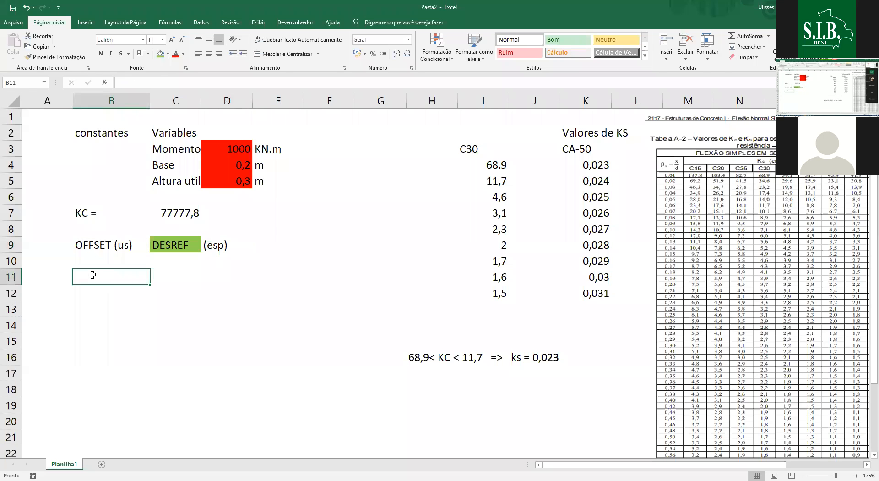
{"action": "type", "text": "="}
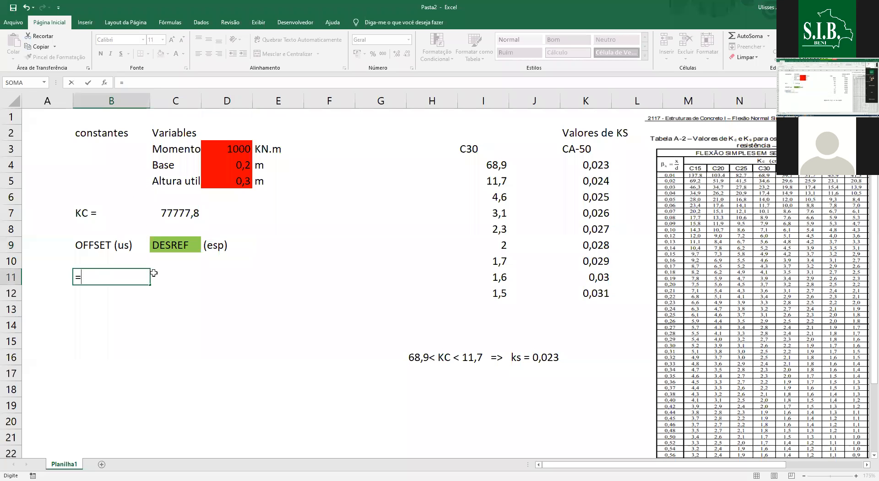
{"action": "type", "text": "DESLOC("}
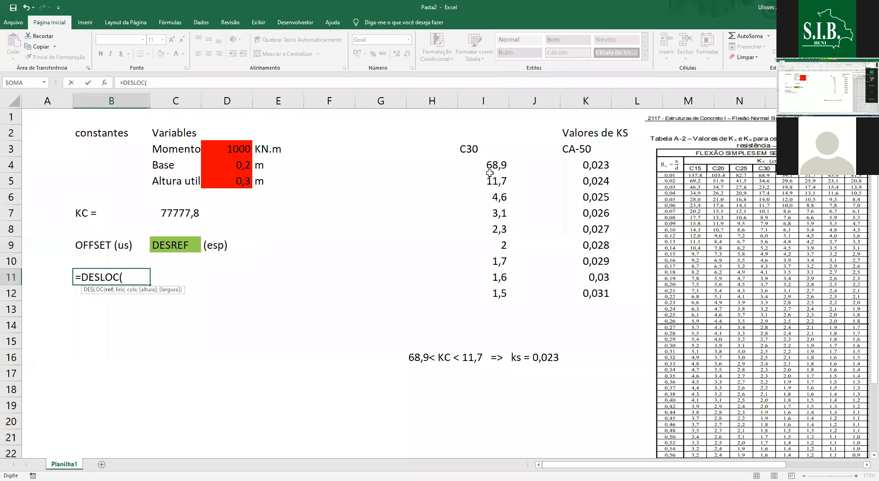
{"action": "left_click", "coordinate": [580, 152]}
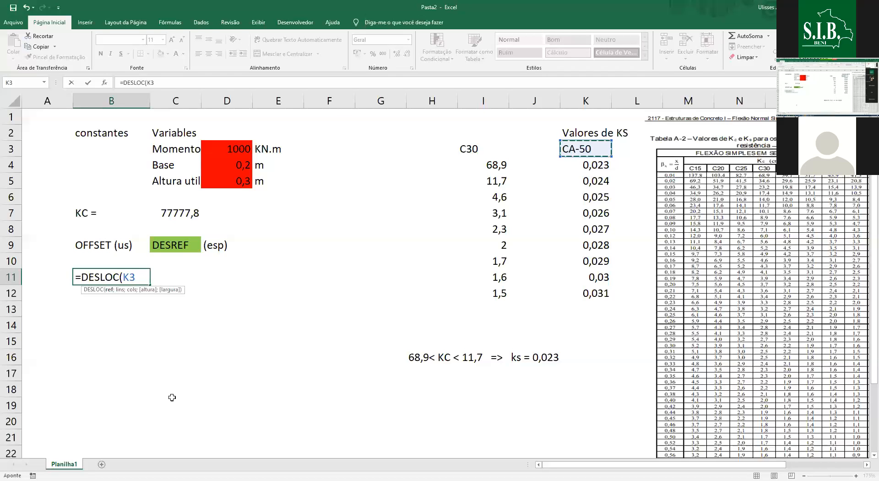
{"action": "type", "text": ";"}
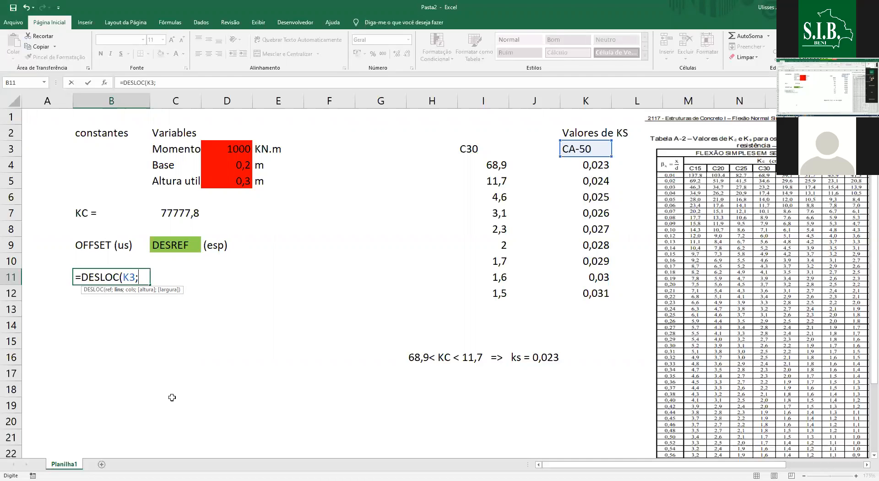
{"action": "type", "text": "0;0)"}
{"action": "key", "text": "Return"}
{"action": "key", "text": "Up"}
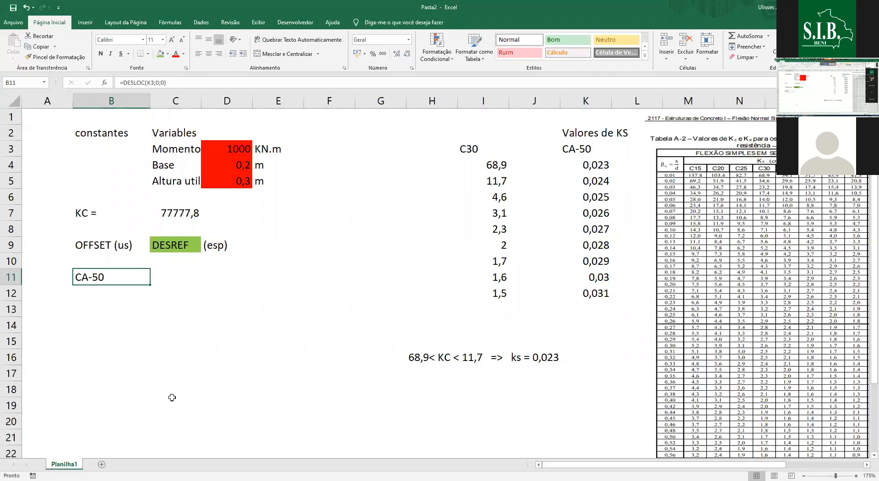
- Enter the function label "Match ( us)" in B13
{"action": "key", "text": "Down"}
{"action": "key", "text": "Down"}
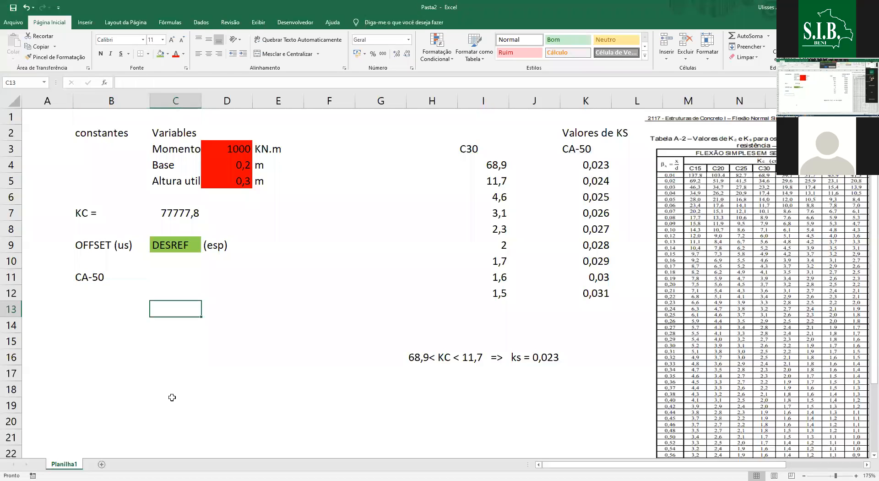
{"action": "type", "text": "Matc"}
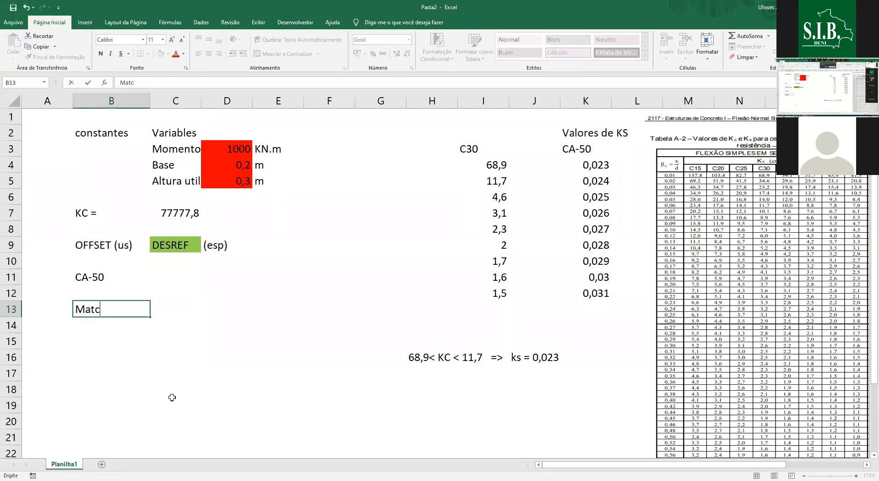
{"action": "type", "text": "h ( us)"}
{"action": "key", "text": "Return"}
{"action": "key", "text": "Up"}
- Enter the Spanish function name "Coincidir ( esp)" in C13 beside the Match label
{"action": "key", "text": "Right"}
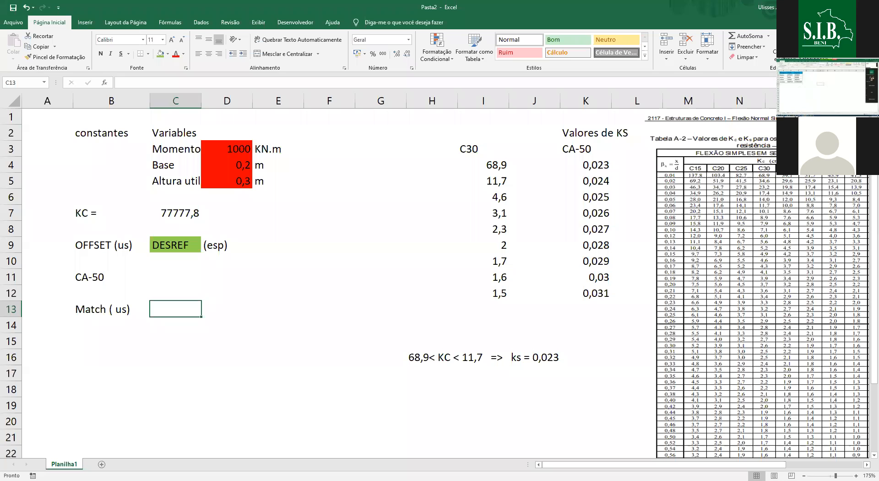
{"action": "key", "text": "alt+Tab"}
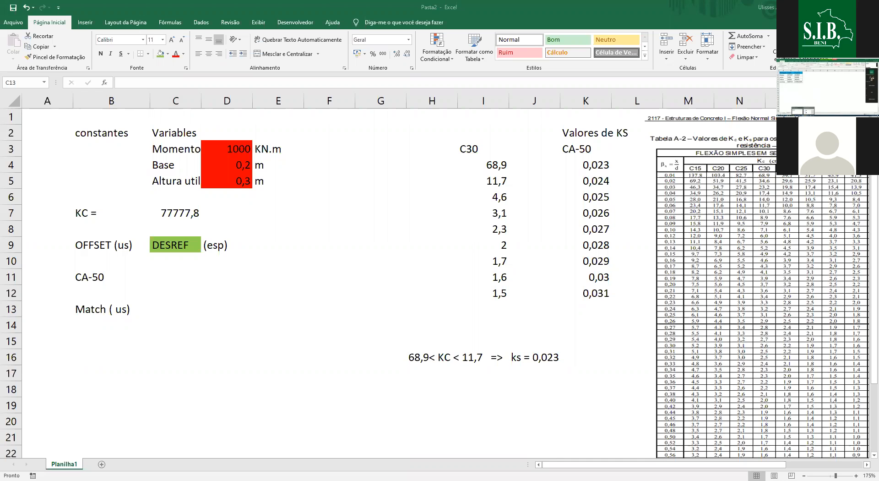
{"action": "key", "text": "alt+Tab"}
{"action": "type", "text": "Coin"}
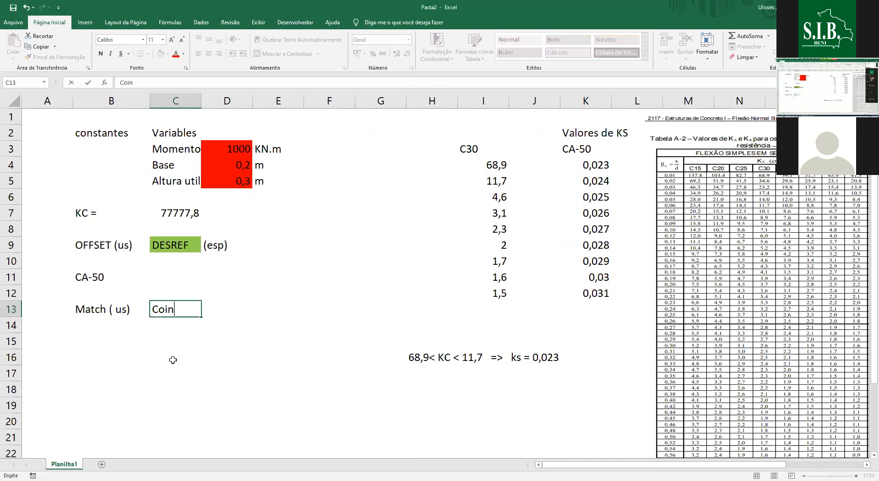
{"action": "type", "text": "cidir ( esp)"}
{"action": "key", "text": "Return"}
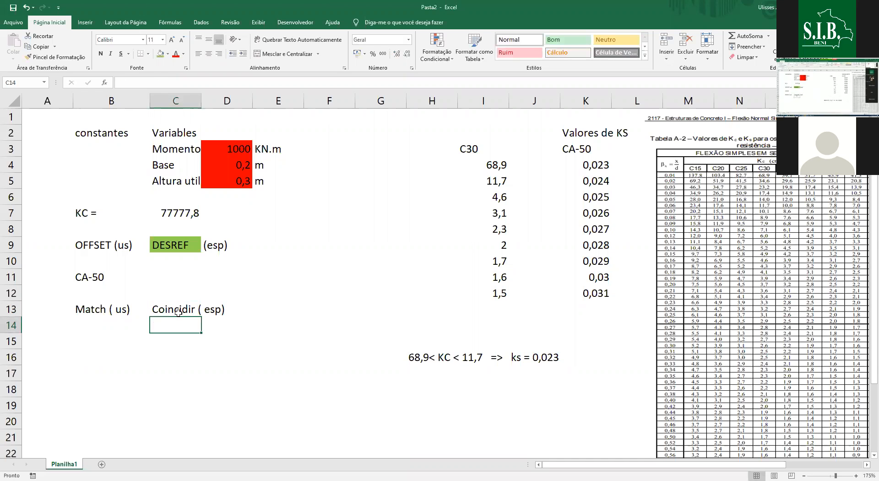
{"action": "key", "text": "Up"}
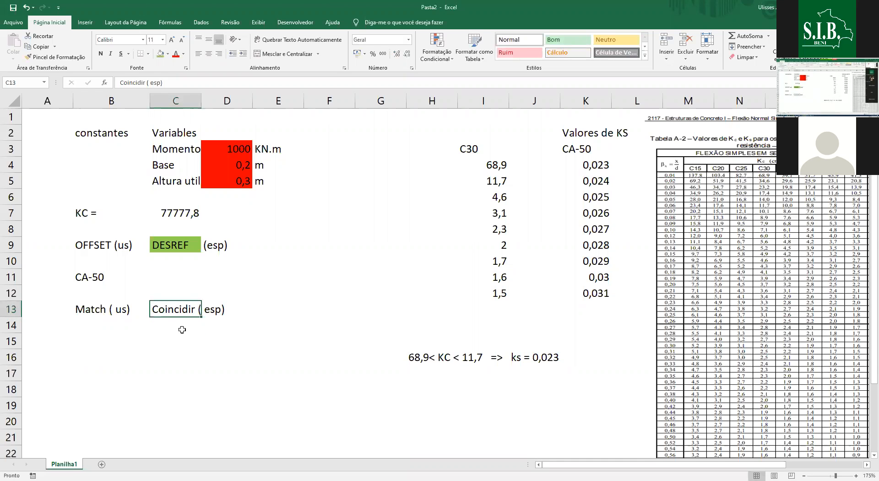
{"action": "key", "text": "Down"}
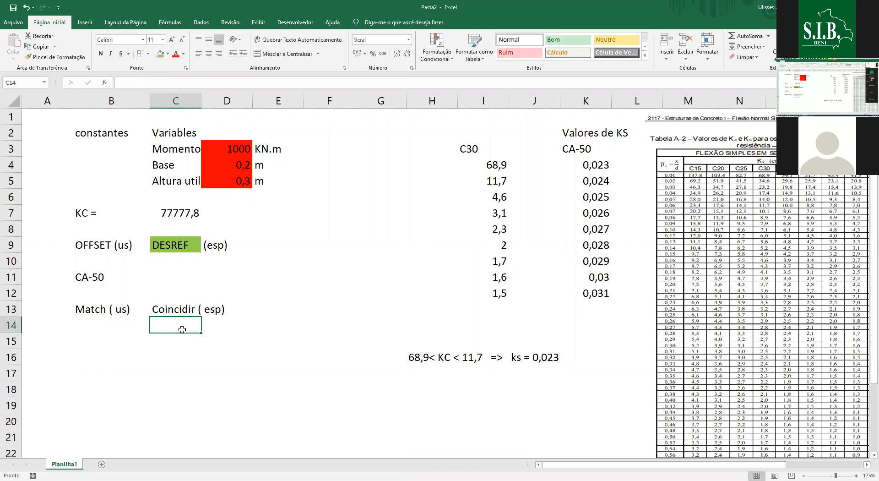
- Replace the row offset in the B11 DESLOC formula with a nested CORRESP function using C9 as its lookup value
{"action": "left_click", "coordinate": [98, 276]}
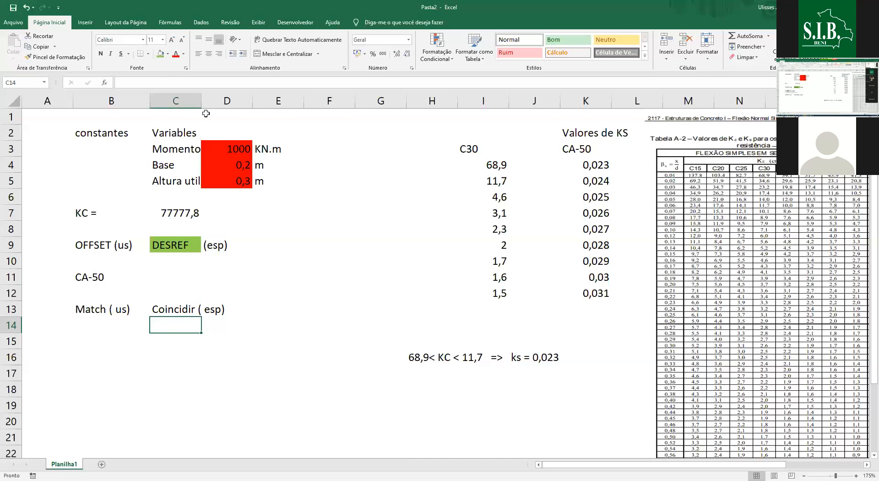
{"action": "left_click", "coordinate": [159, 80]}
{"action": "key", "text": "BackSpace"}
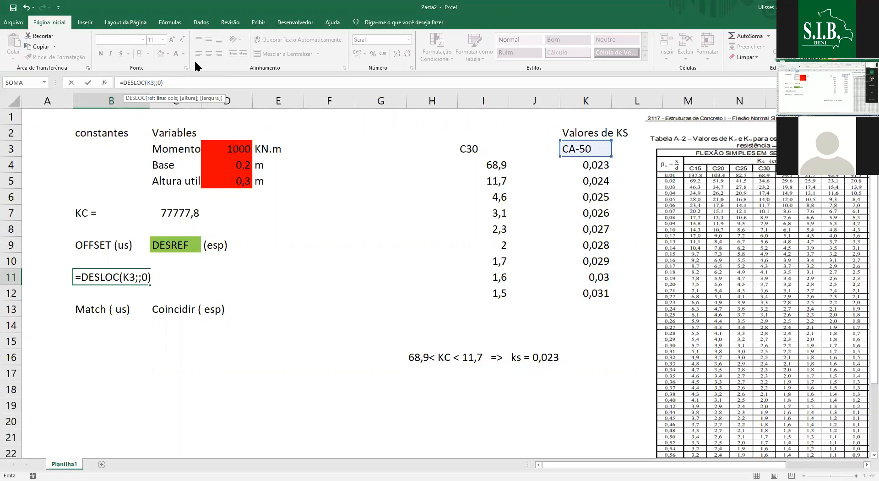
{"action": "type", "text": "CORRESP("}
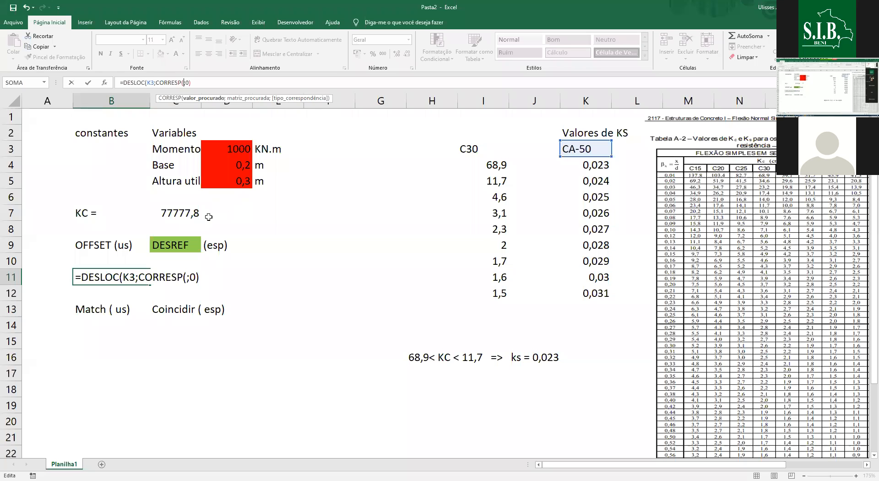
{"action": "left_click", "coordinate": [180, 244]}
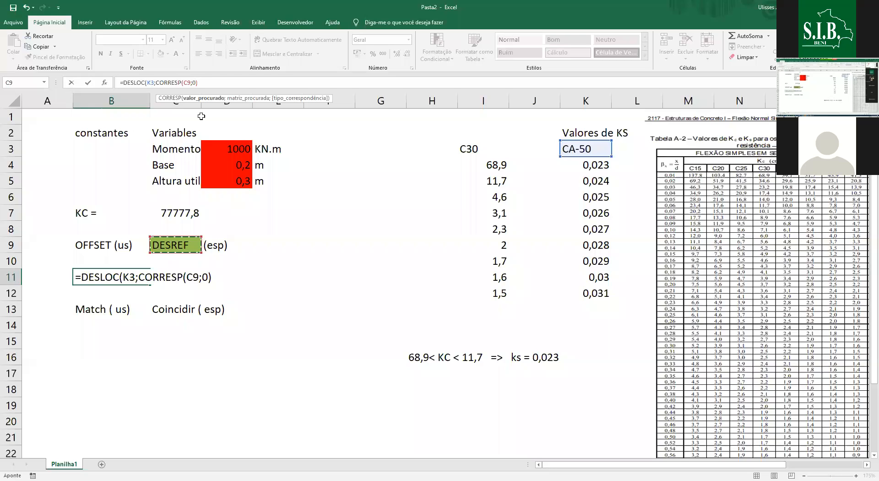
{"action": "type", "text": ";"}
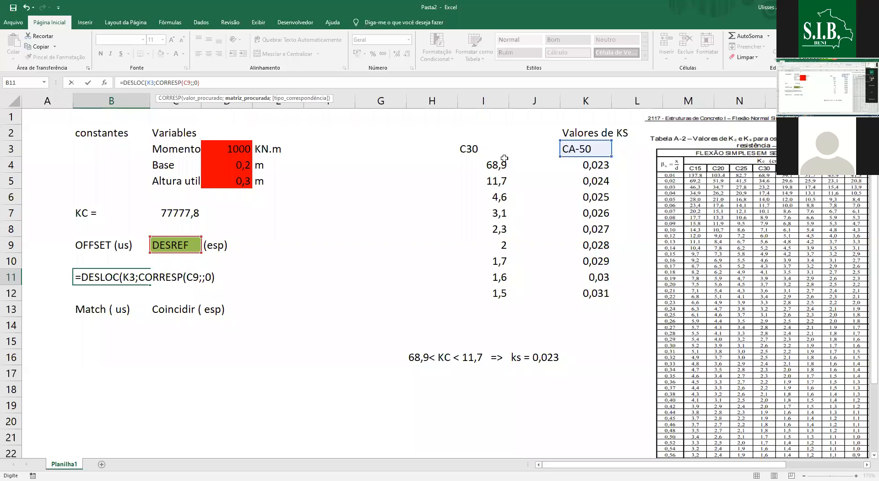
- Set the C30 values in I4:I12 as the CORRESP lookup array, and remove the remaining 0 after it
{"action": "left_click_drag", "start_coordinate": [501, 165], "coordinate": [501, 296]}
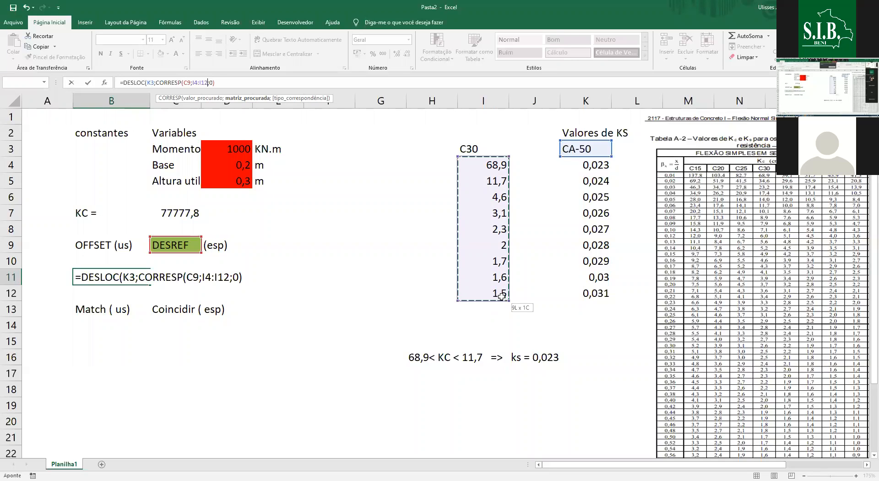
{"action": "left_click_drag", "start_coordinate": [501, 296], "coordinate": [501, 295]}
{"action": "key", "text": "F2"}
{"action": "key", "text": "Right"}
{"action": "key", "text": "Right"}
{"action": "key", "text": "BackSpace"}
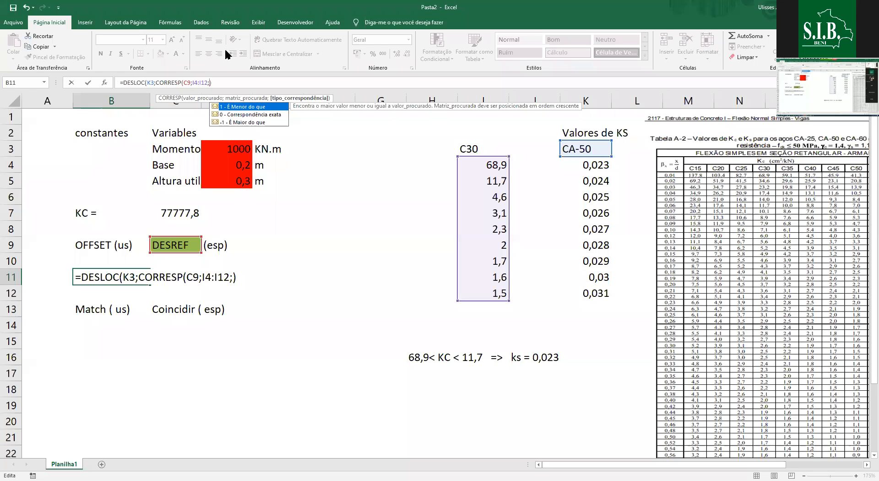
- Set the CORRESP match type to -1 (É Maior do que) and complete the B11 formula with a column offset of 0
{"action": "left_click", "coordinate": [257, 121]}
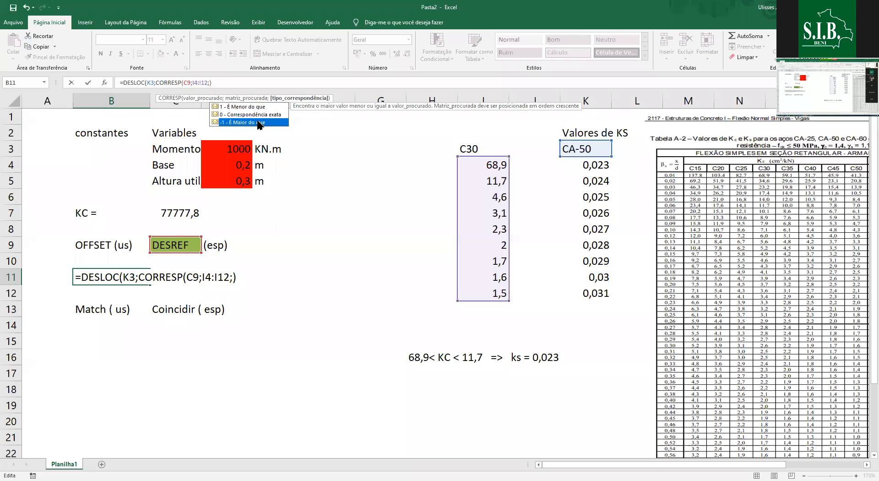
{"action": "double_click", "coordinate": [257, 121]}
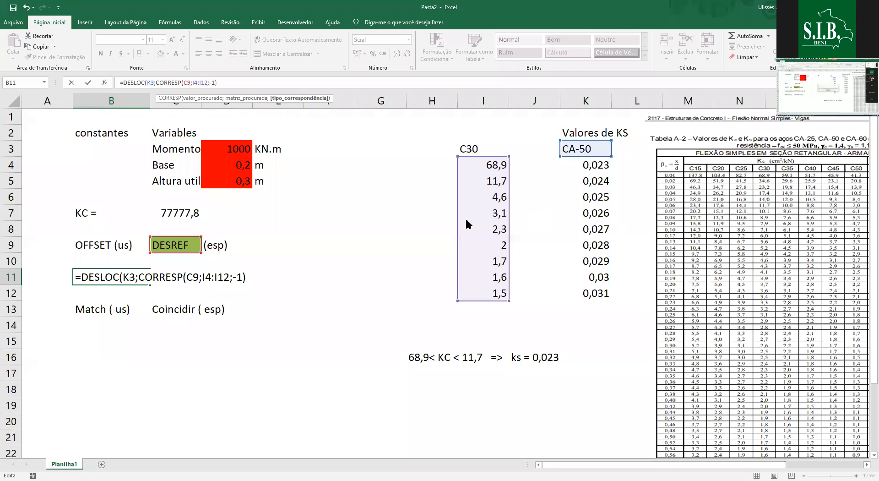
{"action": "key", "text": "Return"}
{"action": "left_click", "coordinate": [449, 272]}
{"action": "left_click", "coordinate": [235, 82]}
{"action": "type", "text": ";0"}
{"action": "key", "text": "Return"}
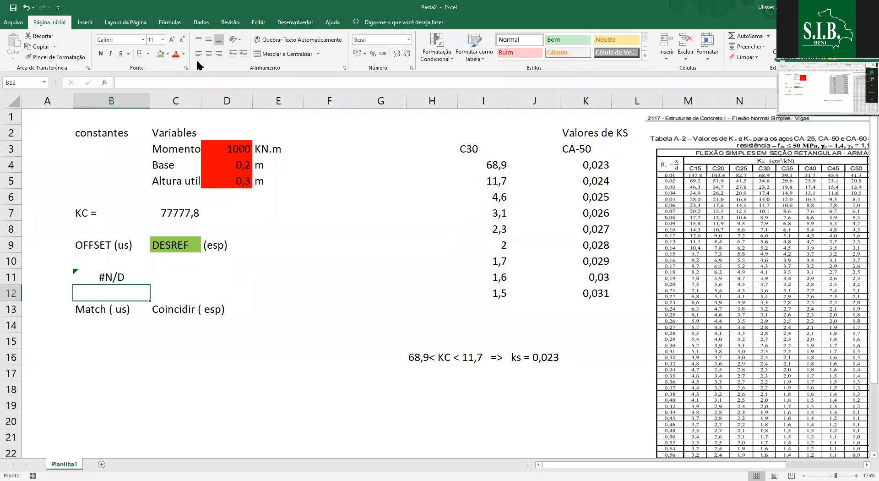
- Try turning the C30 and CA-50 data in I3:K12 into a table with headers, and undo the conversion
{"action": "left_click_drag", "start_coordinate": [467, 149], "coordinate": [595, 293]}
{"action": "left_click", "coordinate": [85, 22]}
{"action": "left_click", "coordinate": [82, 49]}
{"action": "key", "text": "alt+m"}
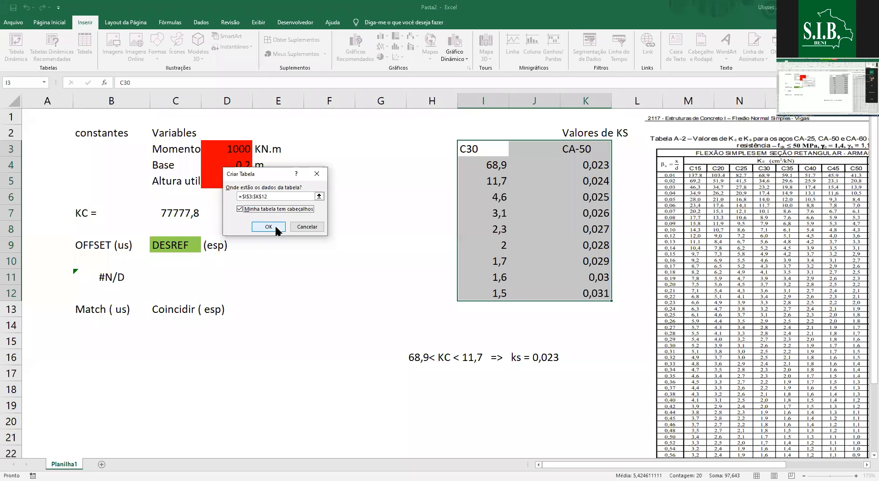
{"action": "left_click", "coordinate": [273, 226]}
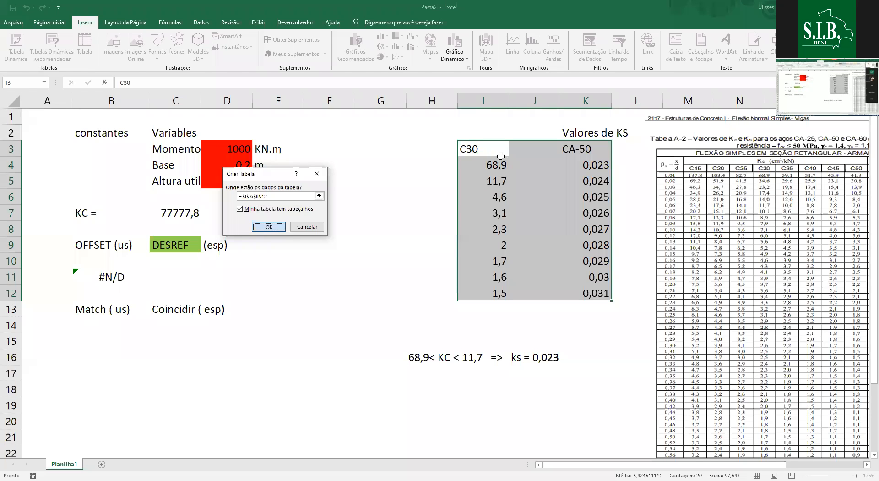
{"action": "key", "text": "Return"}
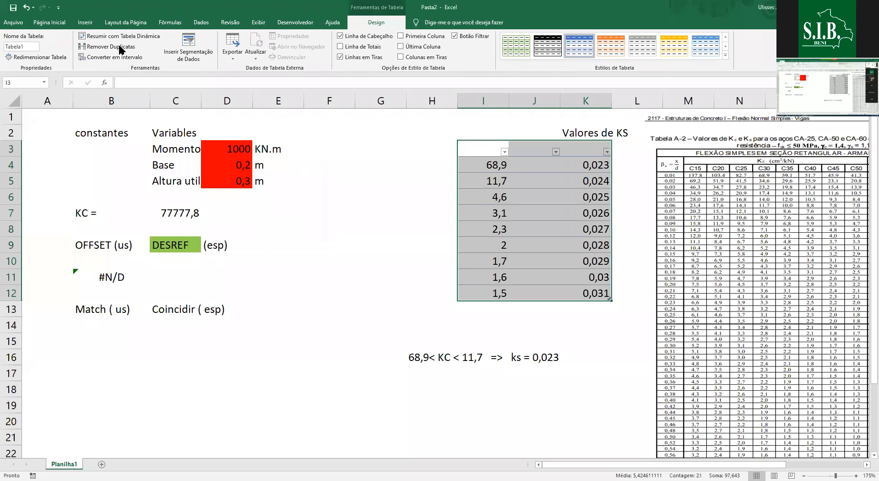
{"action": "key", "text": "ctrl+z"}
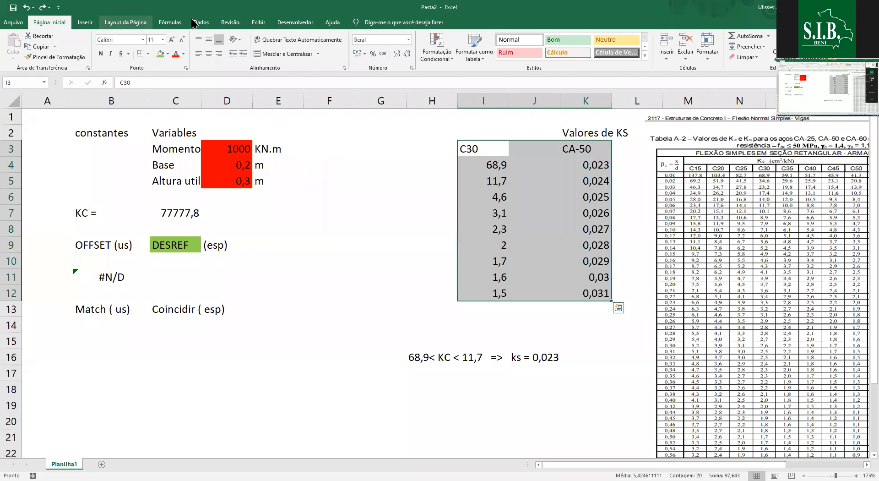
- Convert the range I3:K12 into a table that uses its first row as headers
{"action": "left_click", "coordinate": [200, 23]}
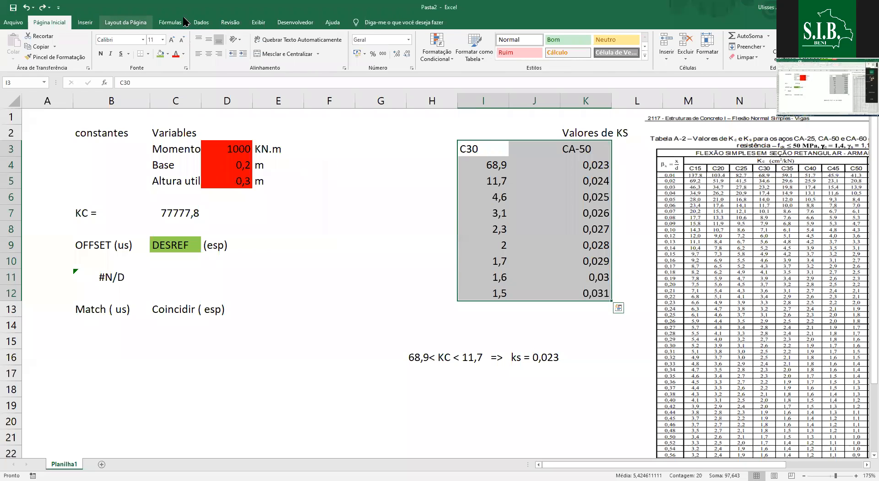
{"action": "left_click", "coordinate": [85, 22]}
{"action": "left_click", "coordinate": [84, 50]}
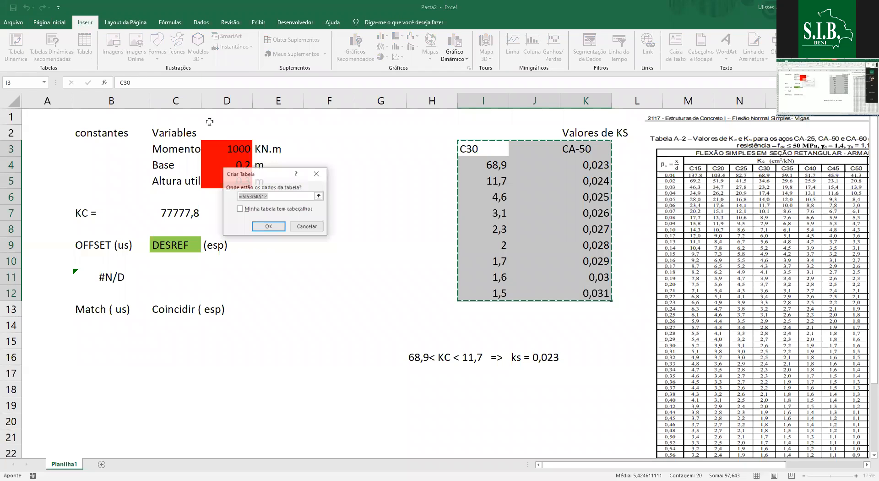
{"action": "double_click", "coordinate": [250, 209]}
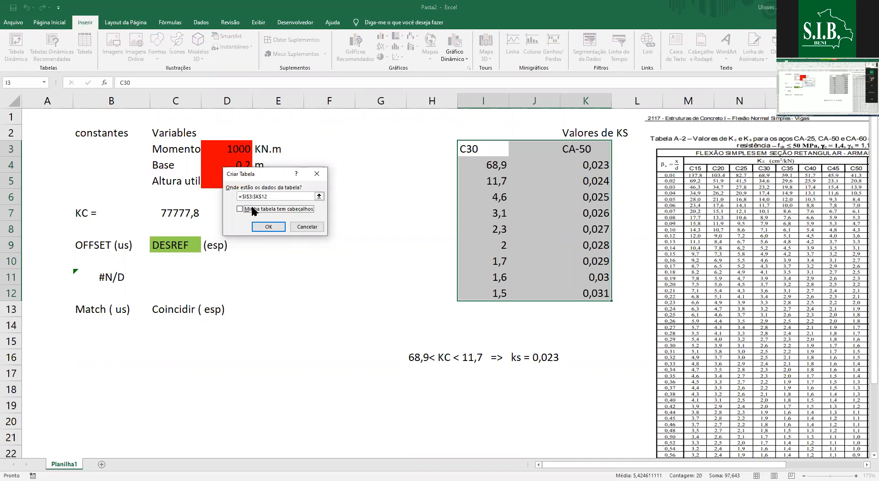
{"action": "key", "text": "Return"}
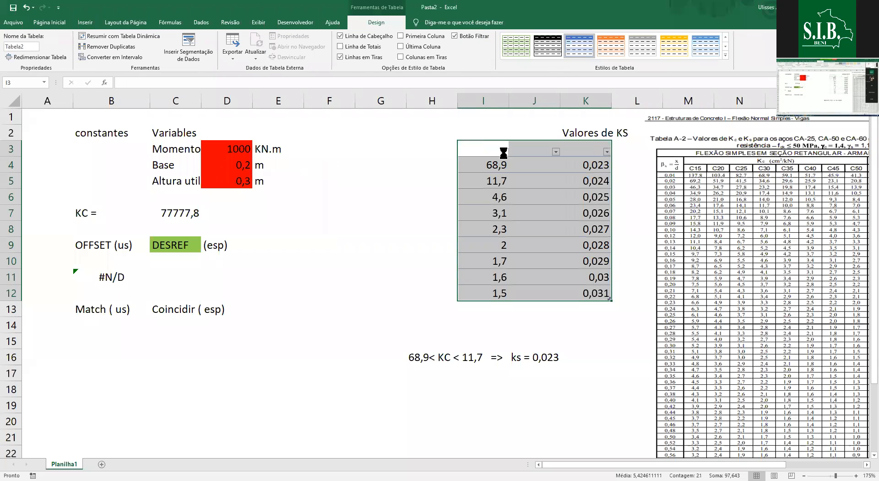
- Sort the table by the C30 column from smallest to largest
{"action": "left_click", "coordinate": [504, 151]}
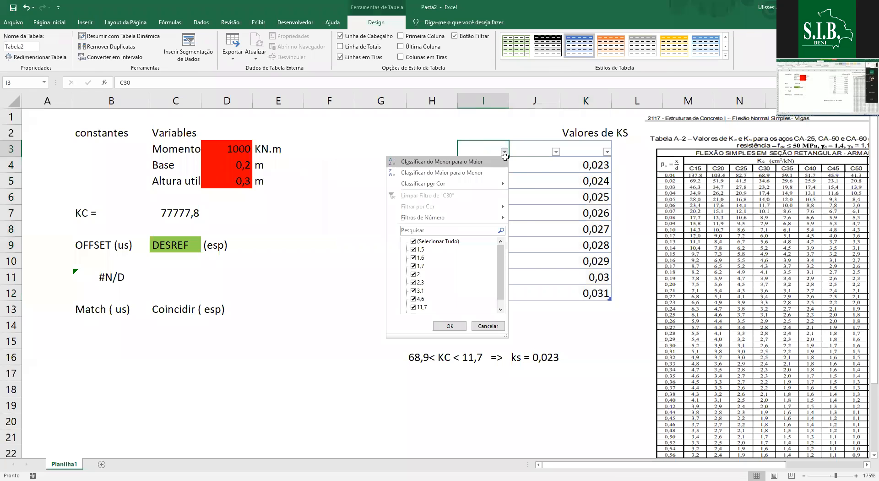
{"action": "left_click", "coordinate": [499, 161]}
{"action": "left_click", "coordinate": [476, 142]}
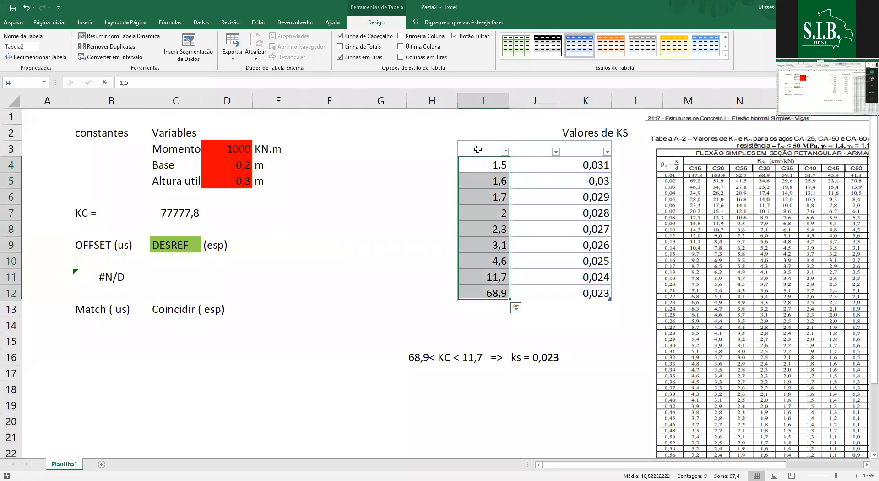
- Rename the table's first column header in I3 as KC
{"action": "left_click", "coordinate": [478, 151]}
{"action": "type", "text": "KC"}
{"action": "left_click_drag", "start_coordinate": [477, 150], "coordinate": [595, 149]}
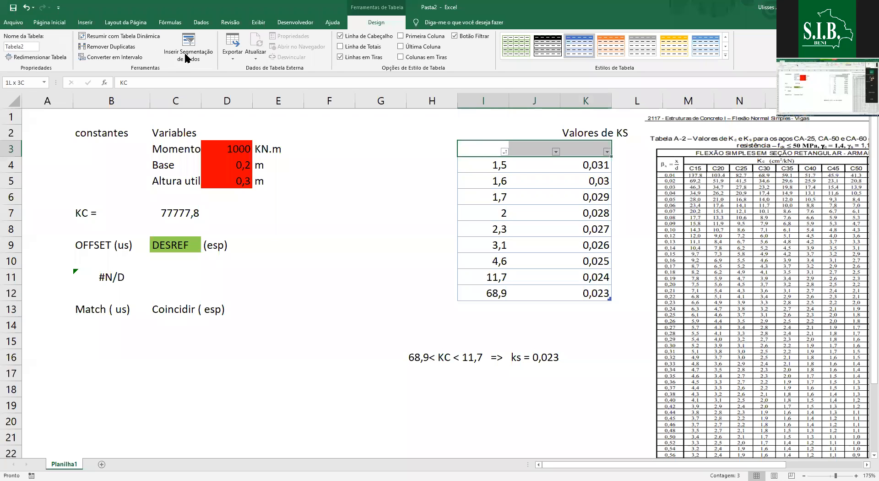
{"action": "left_click", "coordinate": [528, 152]}
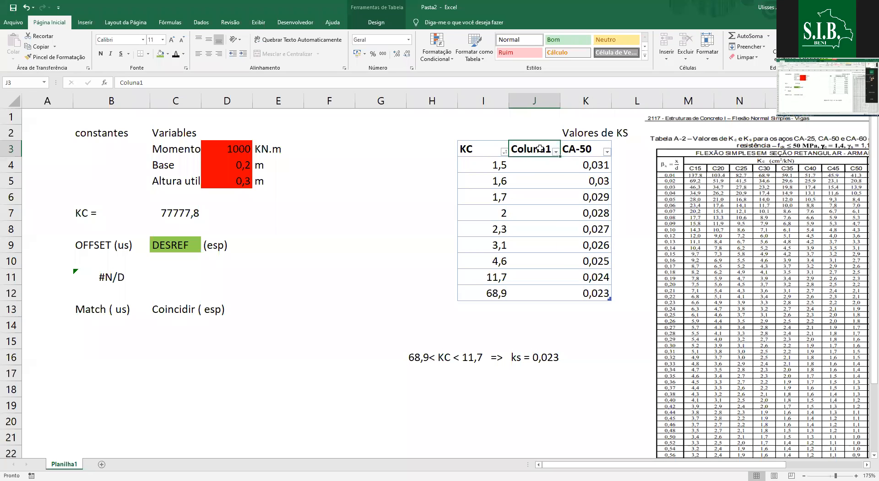
- Rename the CA-50 column header in K3 as "Ks (CA-50)"
{"action": "key", "text": "Tab"}
{"action": "left_click", "coordinate": [135, 82]}
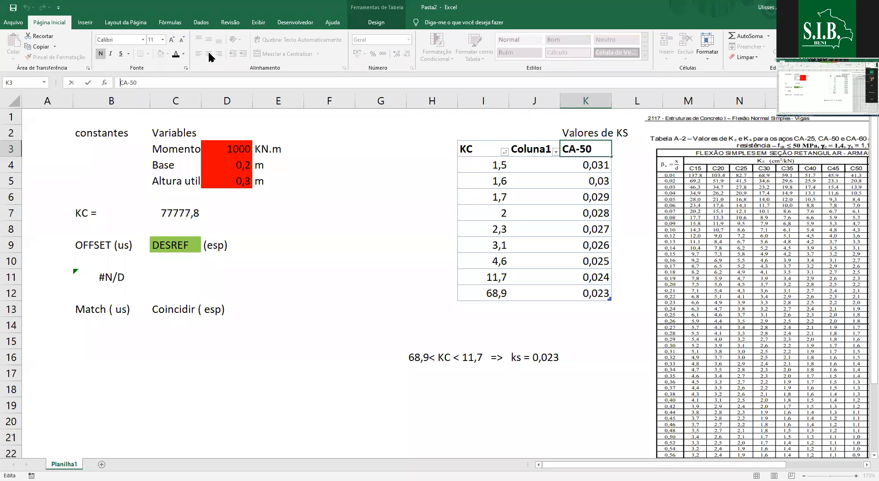
{"action": "type", "text": "Ks (CA-50"}
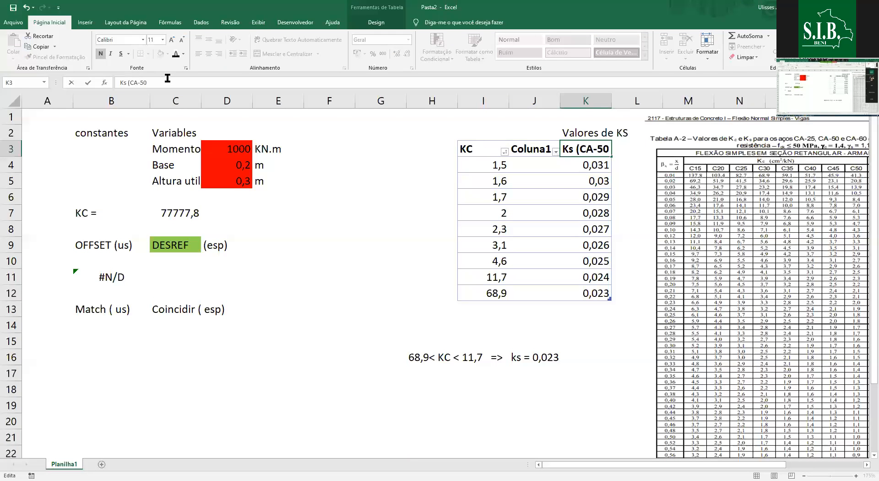
{"action": "type", "text": ")"}
{"action": "key", "text": "Return"}
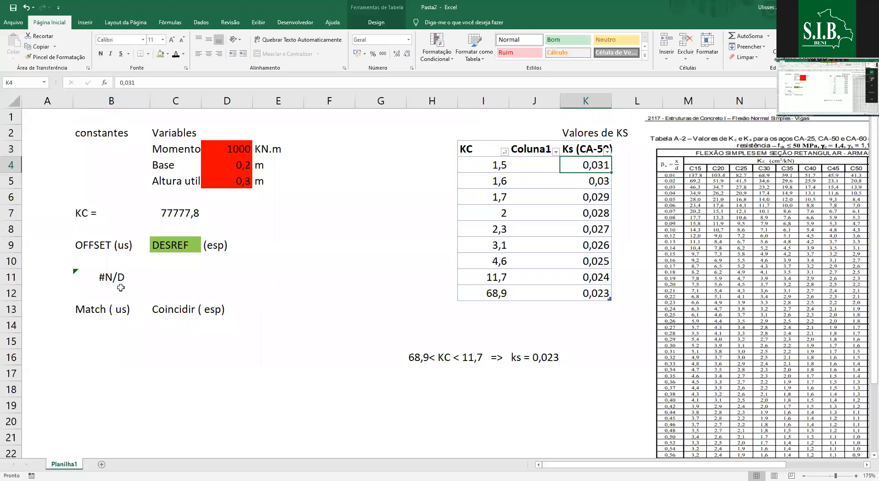
- Change the CORRESP lookup value in the B11 formula to the calculated KC in C7
{"action": "left_click", "coordinate": [120, 287]}
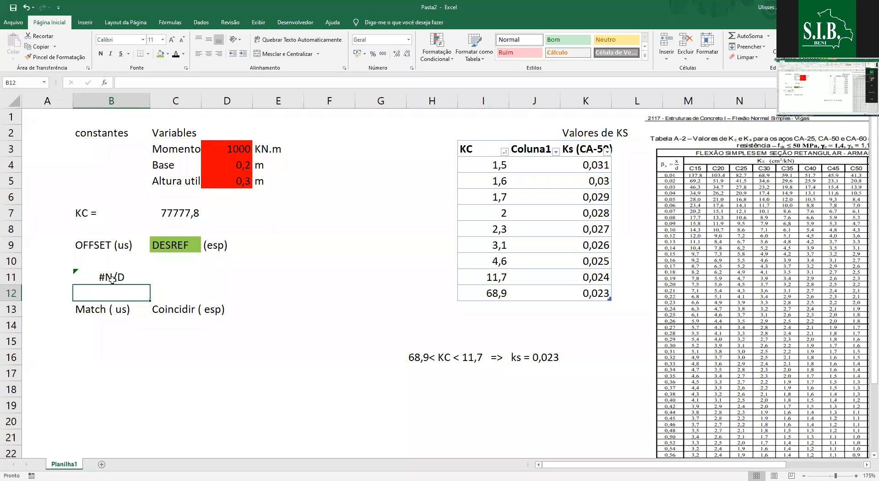
{"action": "key", "text": "Up"}
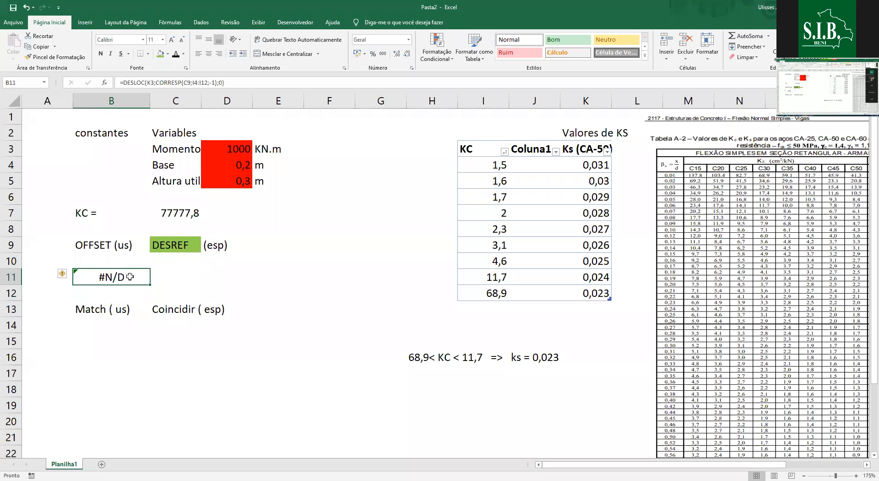
{"action": "double_click", "coordinate": [153, 82]}
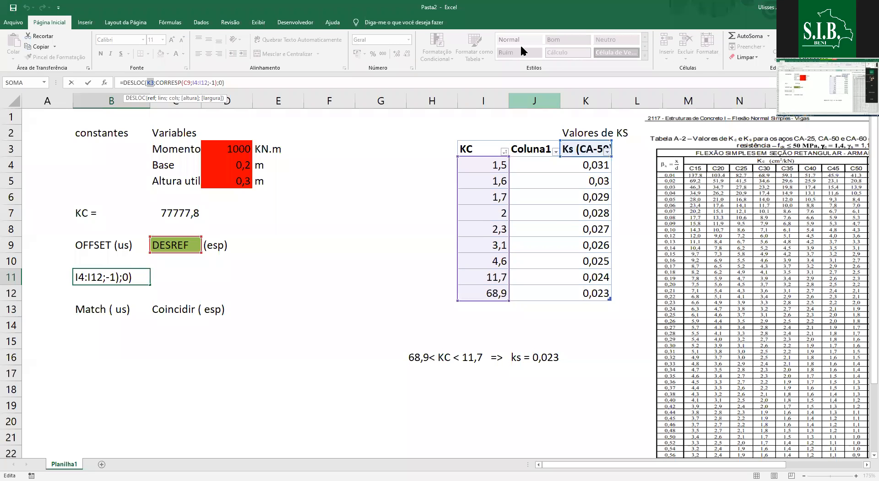
{"action": "left_click", "coordinate": [176, 81]}
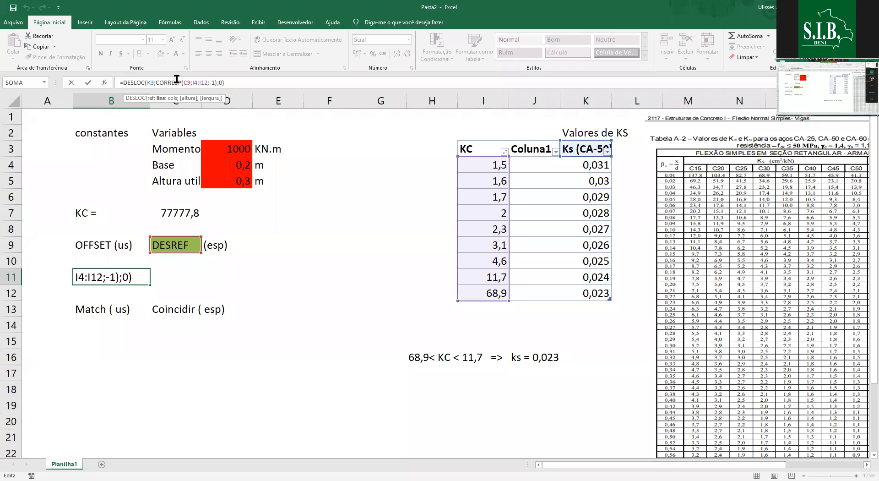
{"action": "key", "text": "Right"}
{"action": "key", "text": "Right"}
{"action": "key", "text": "Right"}
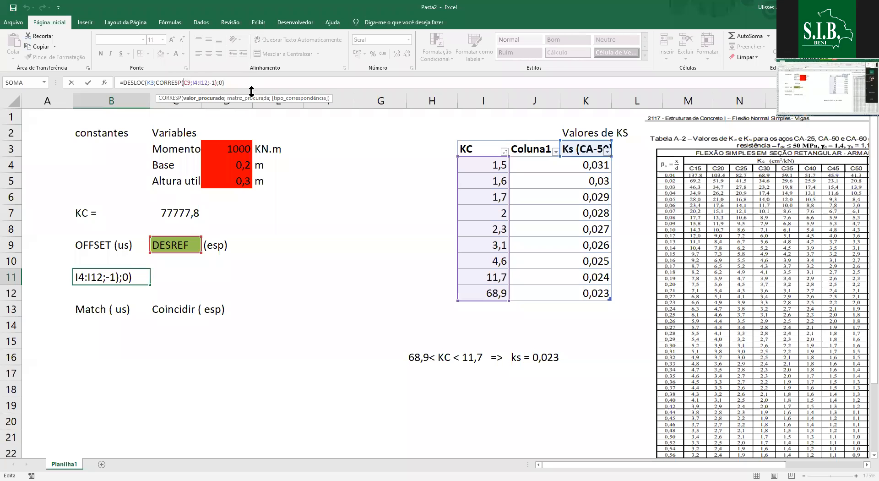
{"action": "left_click", "coordinate": [176, 213]}
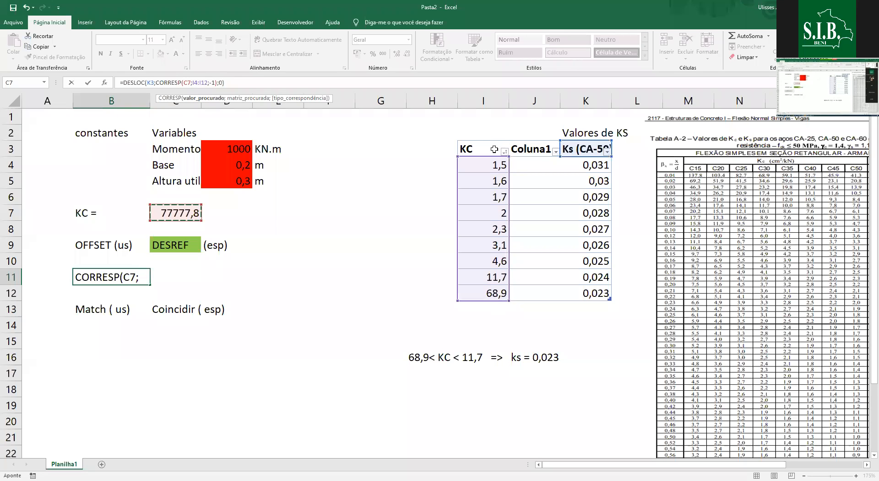
- Re-enter -1 as the CORRESP match type in the B11 formula
{"action": "key", "text": "F2"}
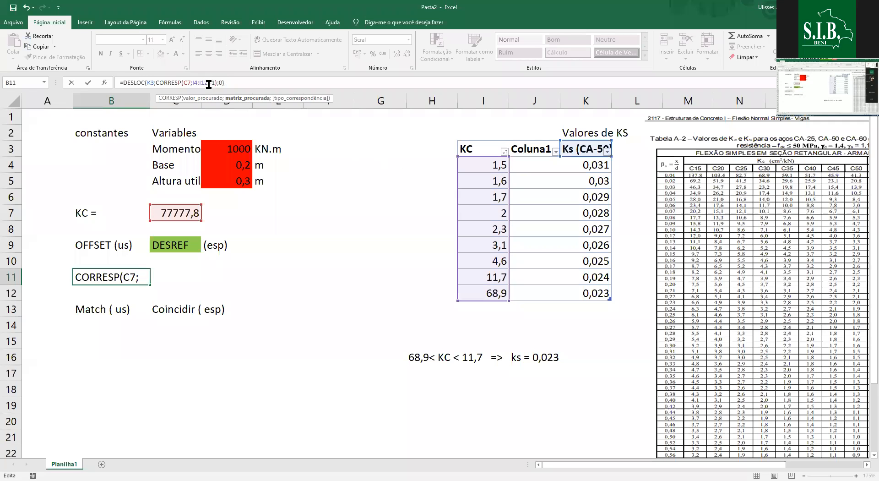
{"action": "key", "text": "Right"}
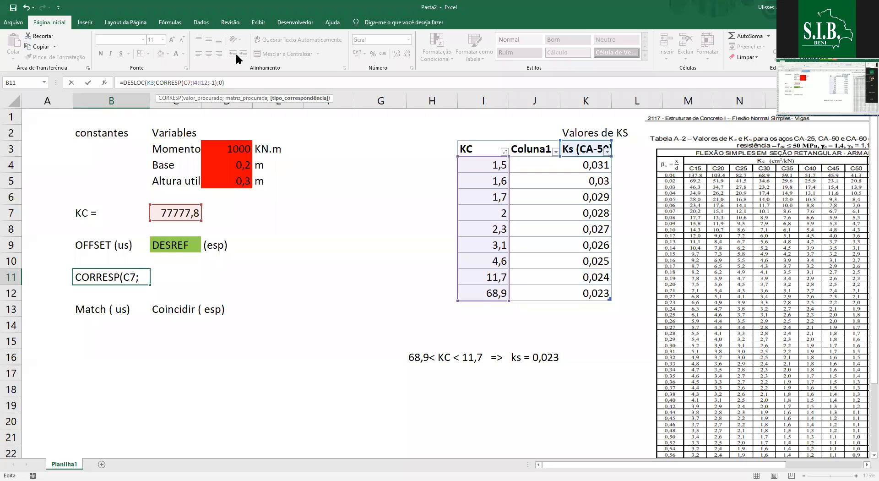
{"action": "key", "text": "Delete"}
{"action": "key", "text": "Delete"}
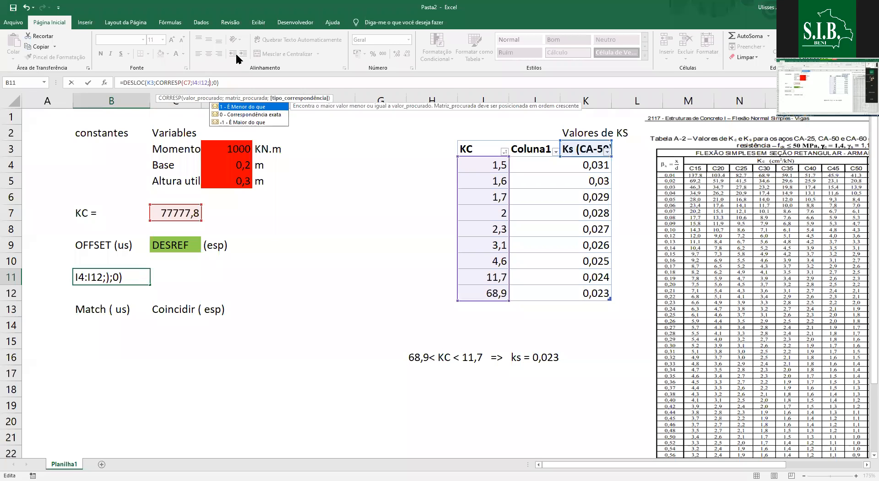
{"action": "type", "text": "-1"}
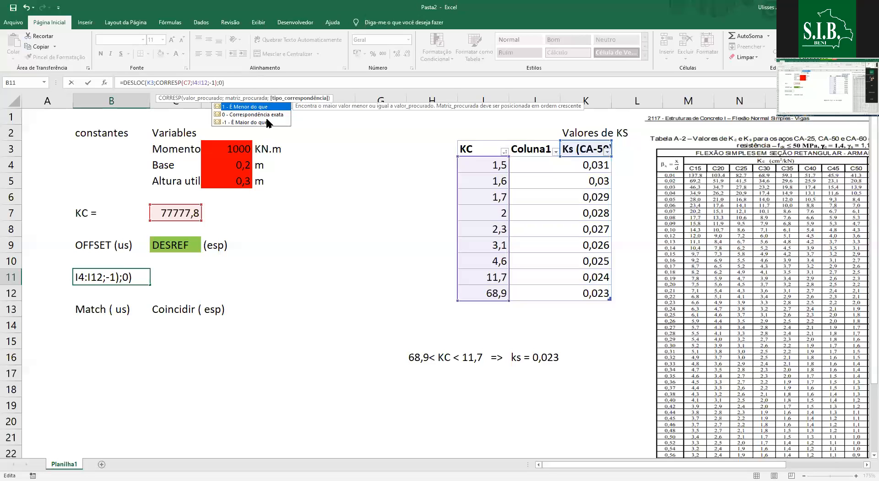
{"action": "key", "text": "Return"}
- Set the CORRESP match type in the B11 formula to 1
{"action": "left_click", "coordinate": [126, 276]}
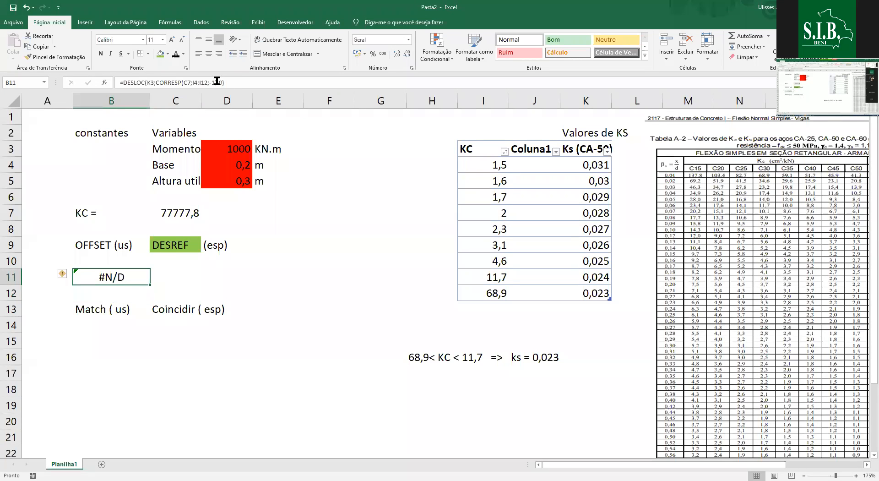
{"action": "left_click", "coordinate": [217, 82]}
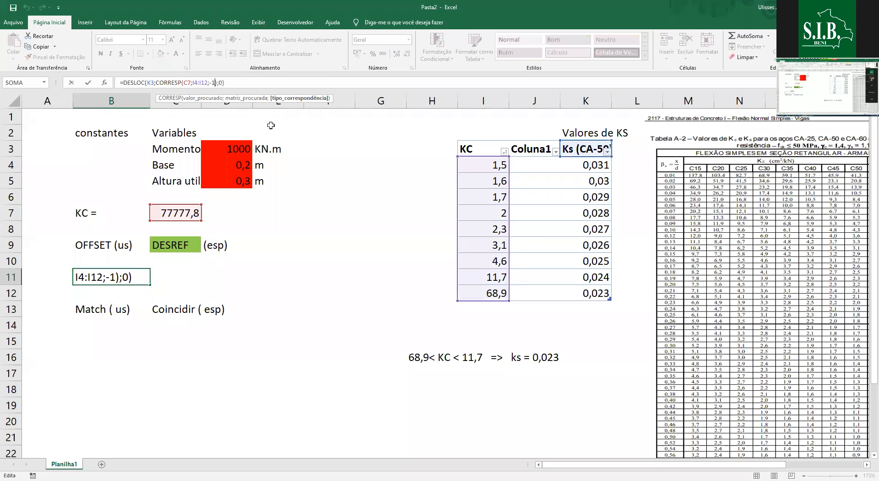
{"action": "key", "text": "Return"}
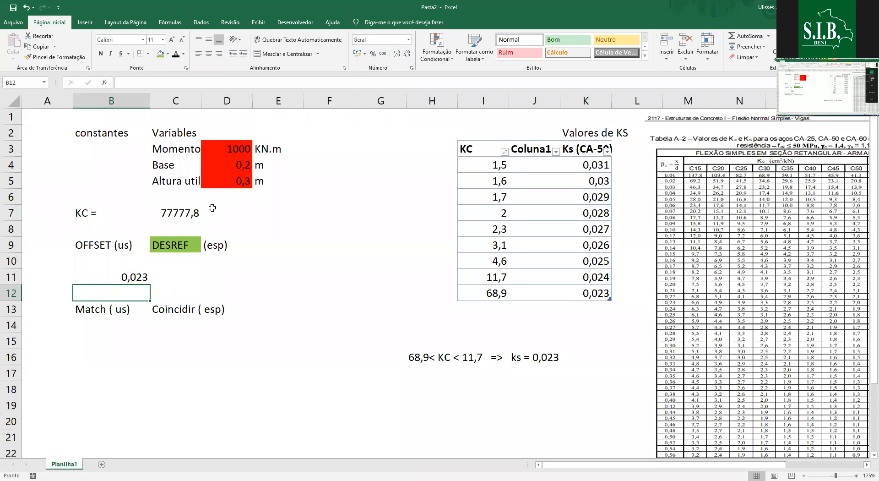
- Review the KC formula in C7 and try a moment of 10 KN.m in D3
{"action": "double_click", "coordinate": [198, 212]}
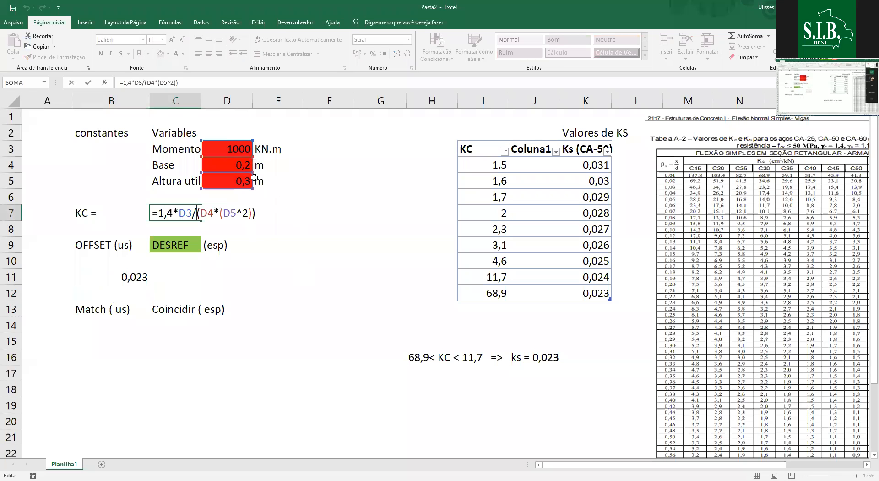
{"action": "key", "text": "Return"}
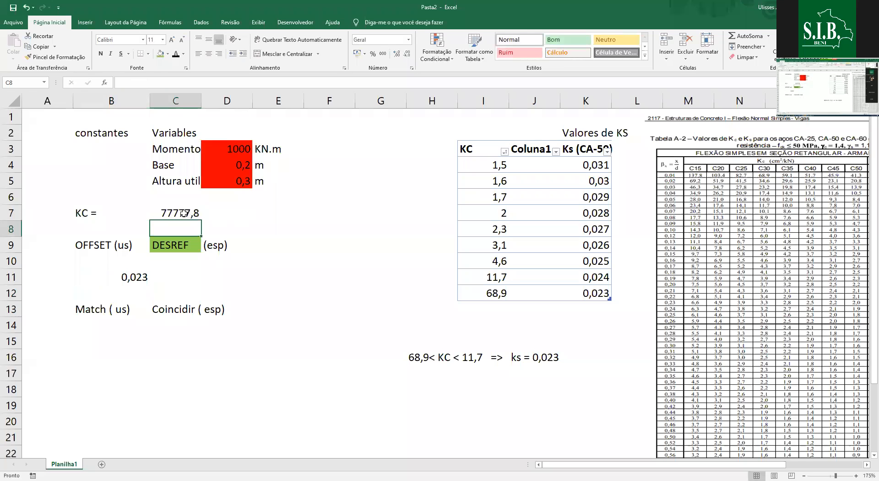
{"action": "left_click", "coordinate": [226, 149]}
{"action": "type", "text": "10"}
{"action": "key", "text": "Return"}
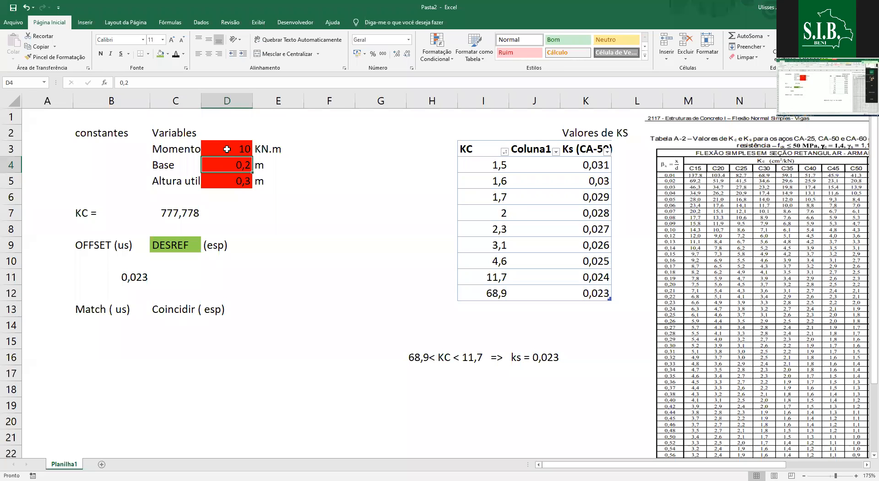
- Set the moment in D3 to 0,1 KN.m
{"action": "left_click", "coordinate": [227, 148]}
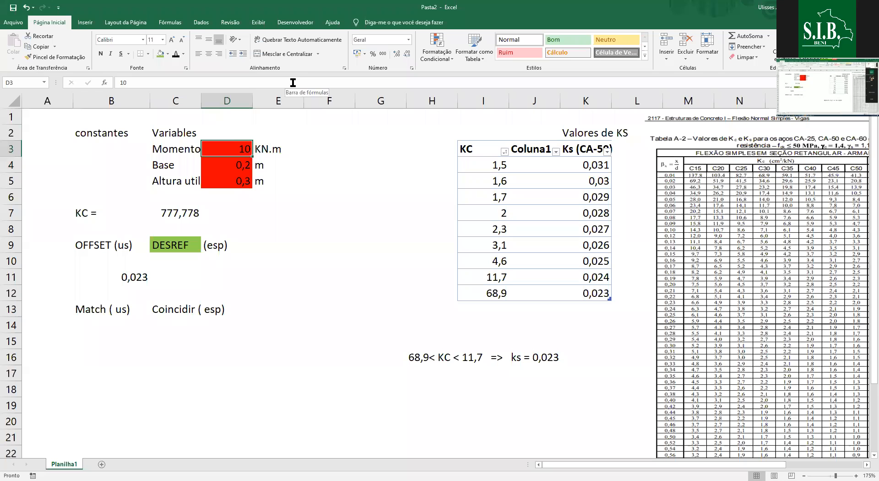
{"action": "type", "text": "0,1"}
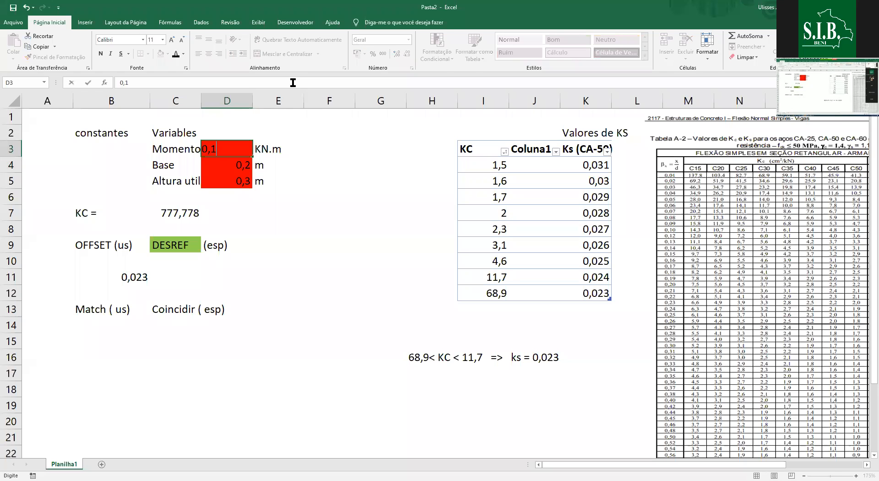
{"action": "key", "text": "Return"}
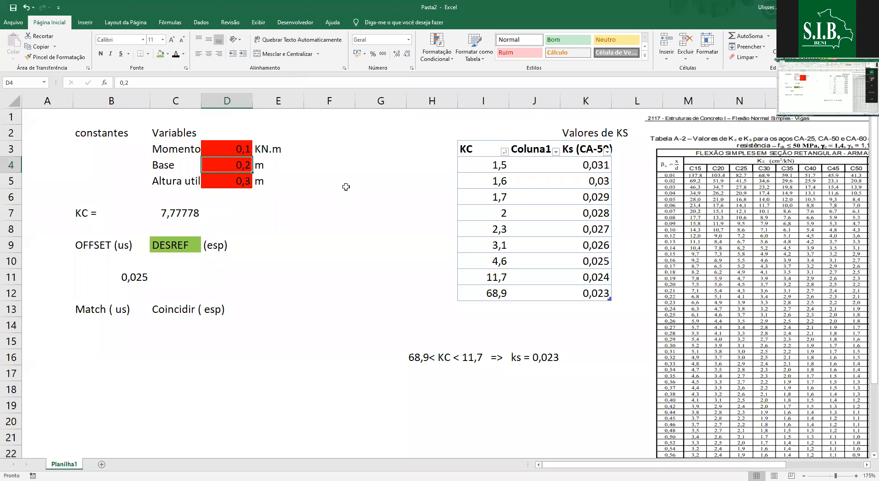
{"action": "left_click", "coordinate": [197, 138]}
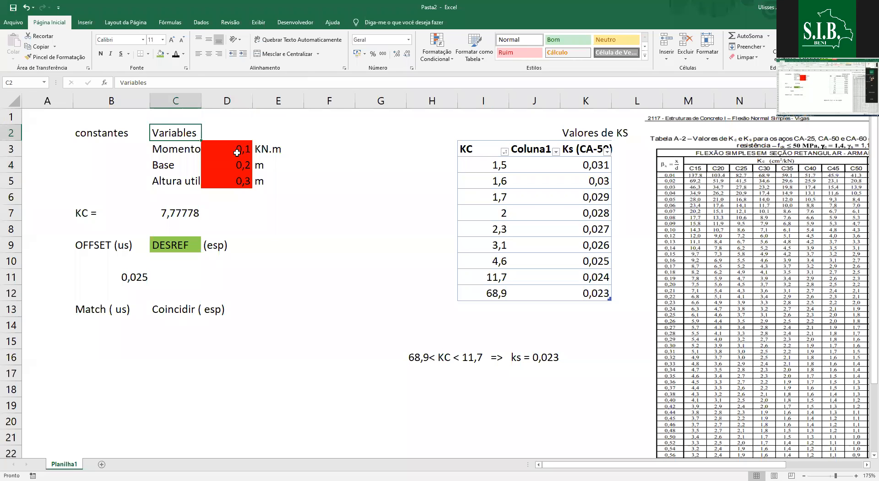
{"action": "left_click", "coordinate": [307, 273]}
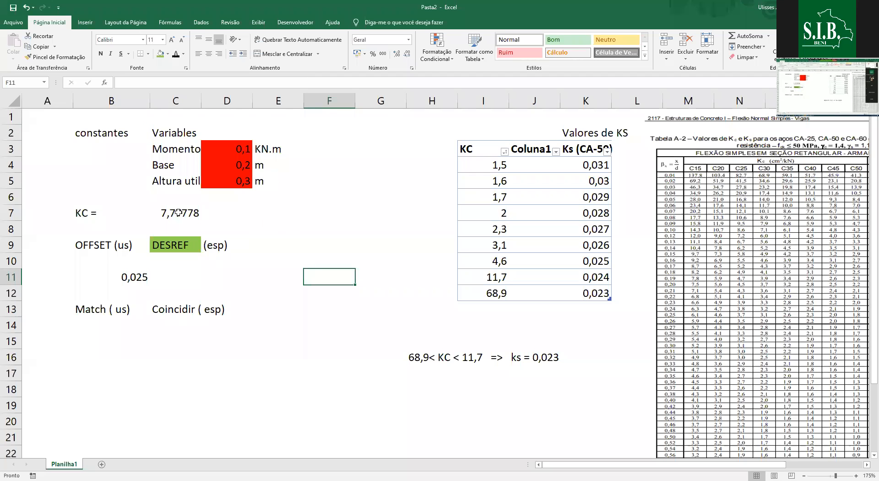
- Label the lookup result by entering "Ks =" in A11
{"action": "left_click", "coordinate": [138, 274]}
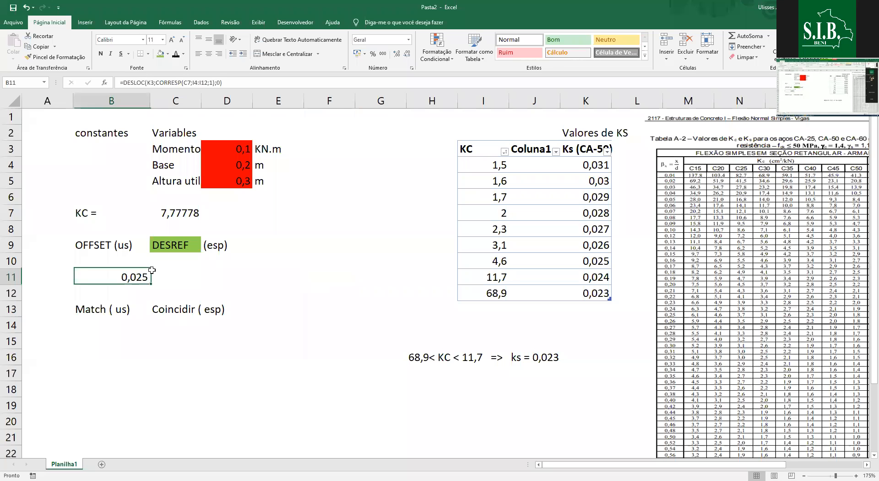
{"action": "left_click", "coordinate": [66, 273]}
{"action": "type", "text": "K"}
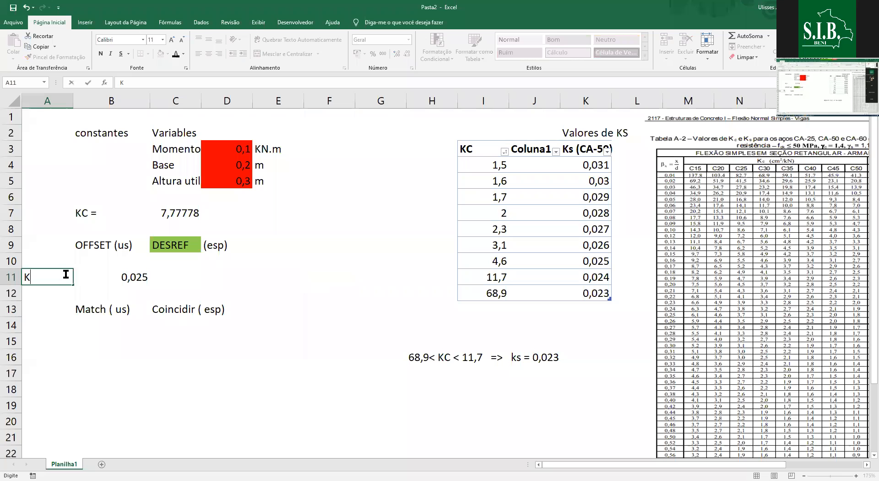
{"action": "type", "text": "s ="}
{"action": "key", "text": "Return"}
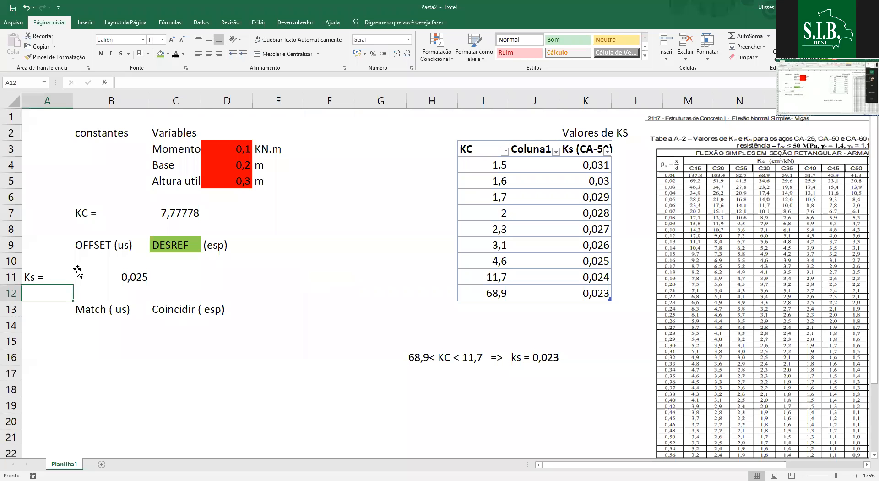
{"action": "left_click", "coordinate": [85, 274]}
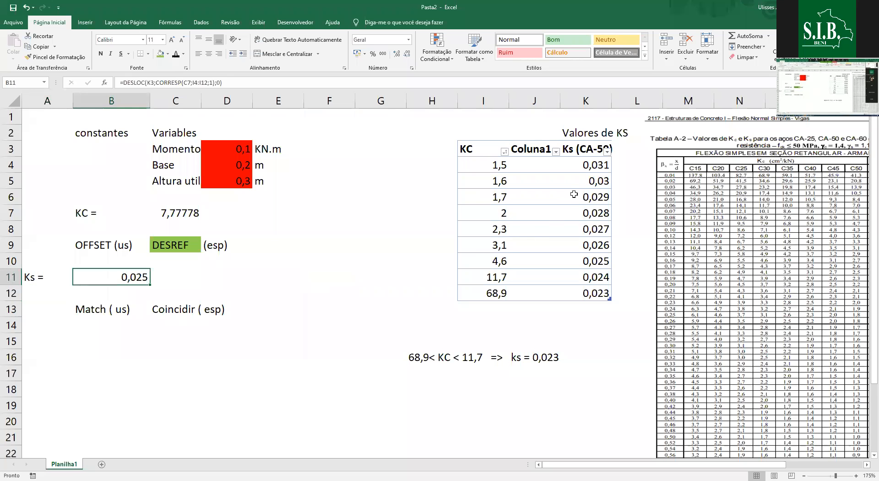
{"action": "left_click", "coordinate": [177, 212]}
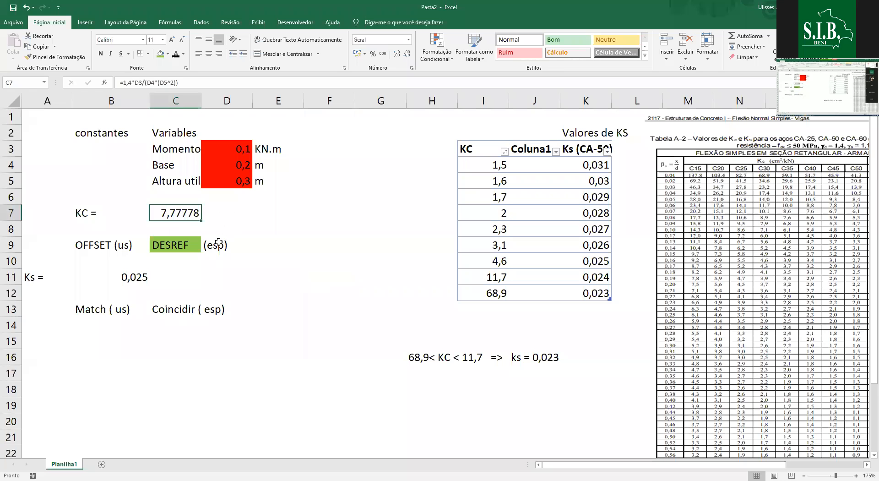
{"action": "left_click", "coordinate": [229, 277]}
- Try -1 as the CORRESP match type in the B11 formula and restore it to 1
{"action": "left_click", "coordinate": [131, 278]}
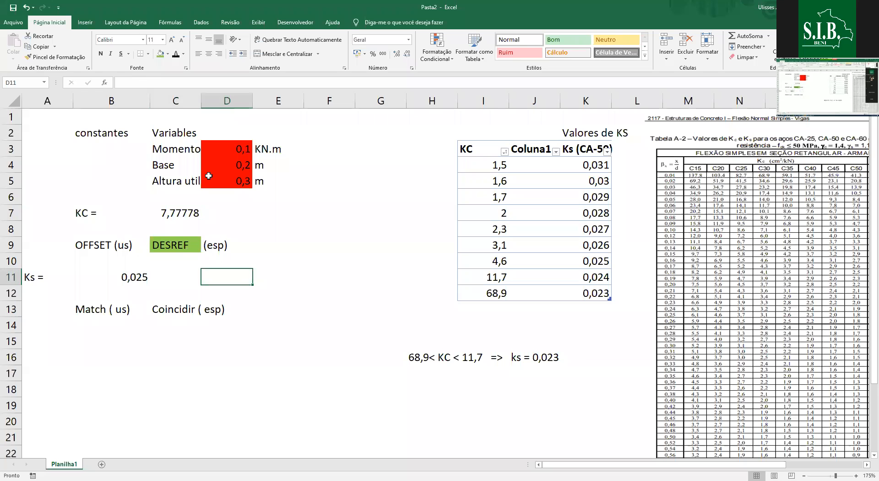
{"action": "left_click", "coordinate": [214, 86]}
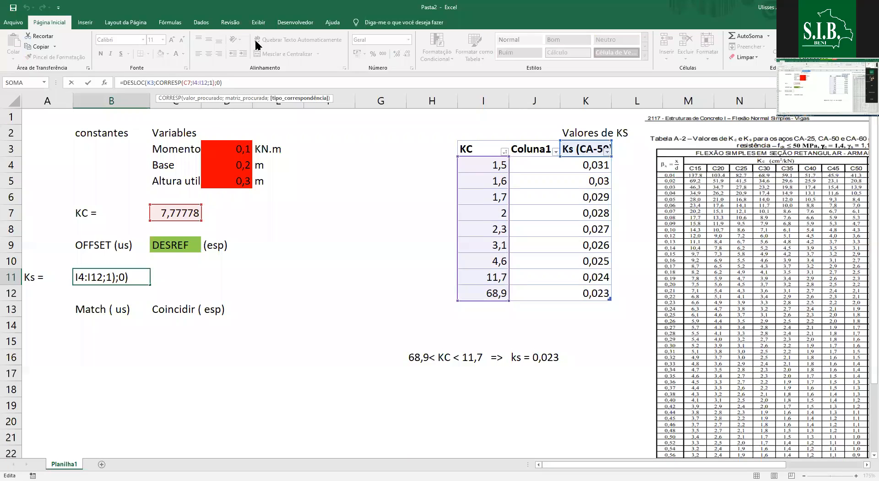
{"action": "key", "text": "BackSpace"}
{"action": "type", "text": "-1"}
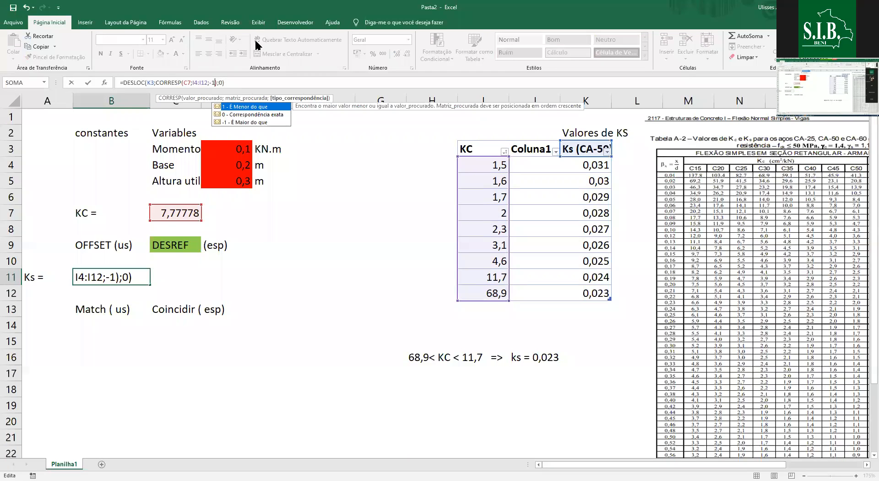
{"action": "key", "text": "BackSpace"}
{"action": "key", "text": "BackSpace"}
{"action": "type", "text": "1"}
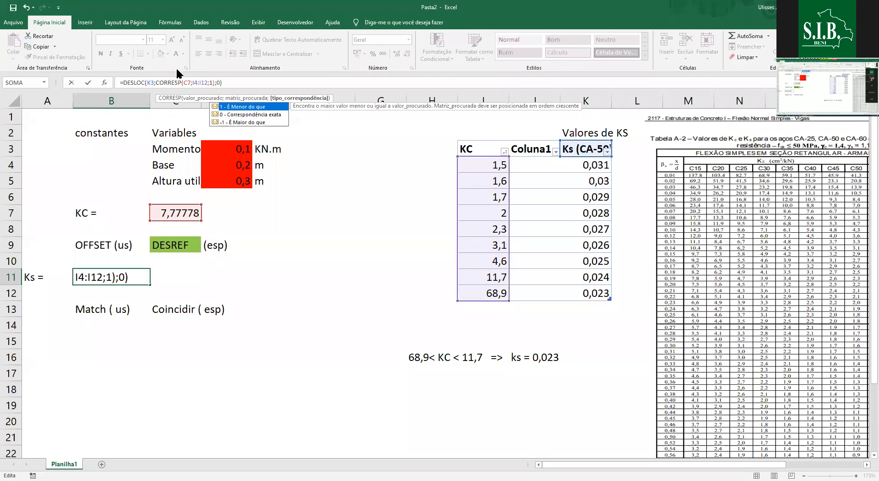
- Add 1 to the CORRESP row offset in the B11 formula, giving =DESLOC(K3;1+CORRESP(C7;I4:I12;1);0)
{"action": "left_click", "coordinate": [157, 82]}
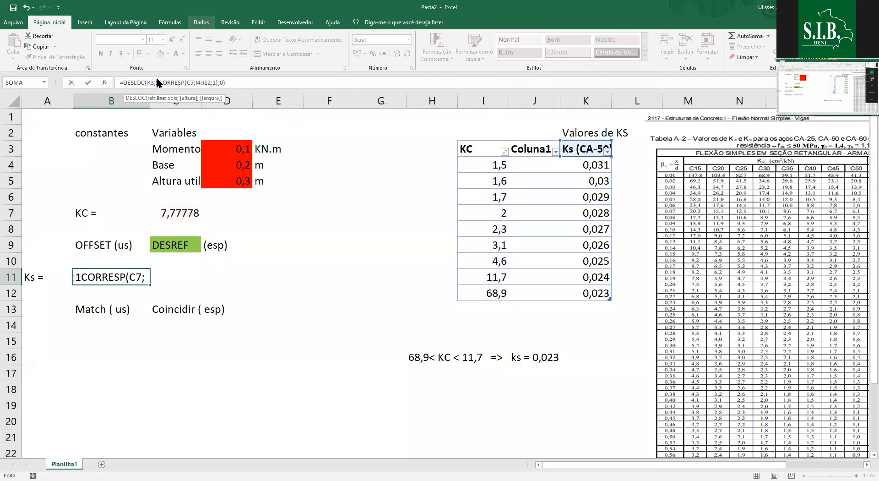
{"action": "type", "text": "+"}
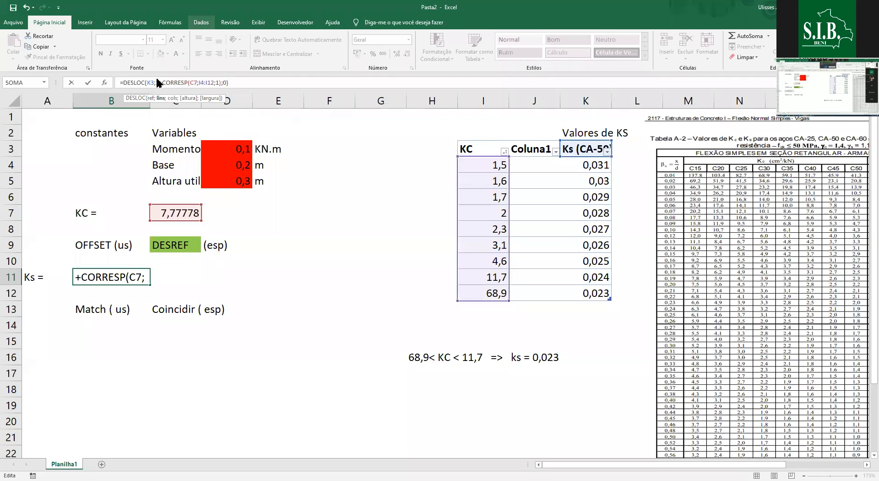
{"action": "type", "text": "1"}
{"action": "key", "text": "Return"}
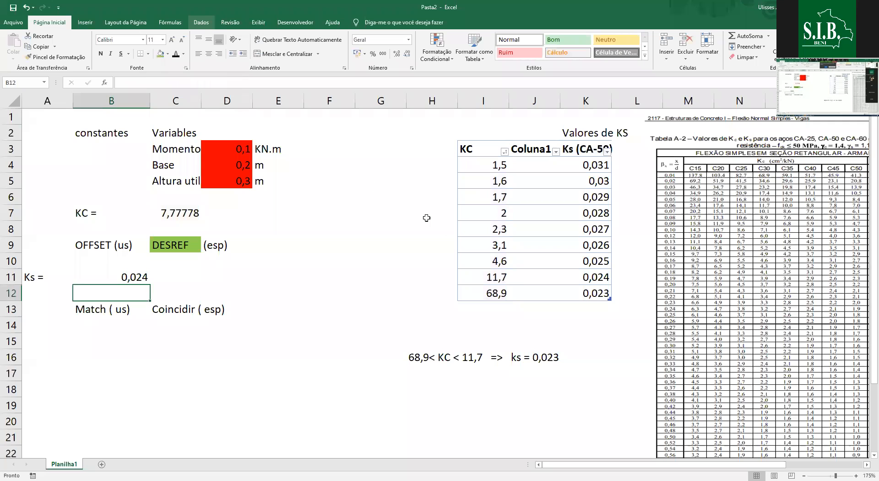
- Compare the Ks result in B11 with the KC and Ks values in the neighbouring table rows 10 and 11
{"action": "left_click", "coordinate": [502, 257]}
{"action": "left_click", "coordinate": [502, 273]}
{"action": "left_click", "coordinate": [491, 255]}
{"action": "left_click", "coordinate": [486, 279]}
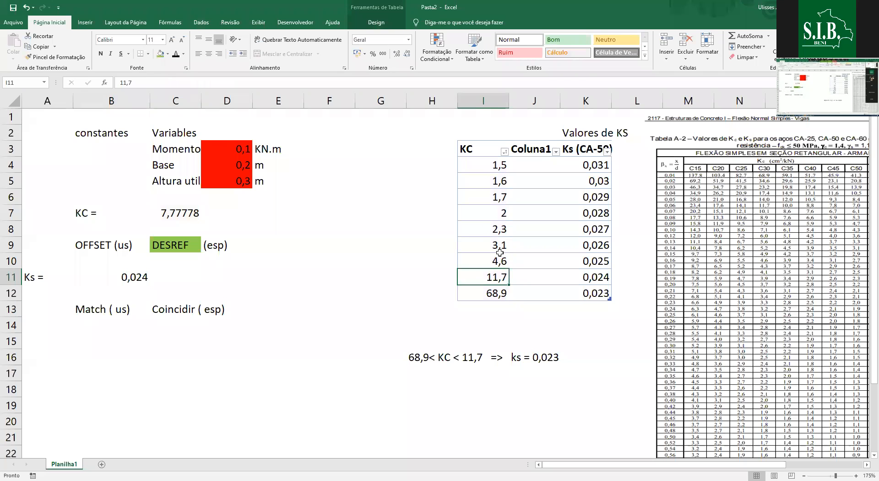
{"action": "key", "text": "ctrl+Left"}
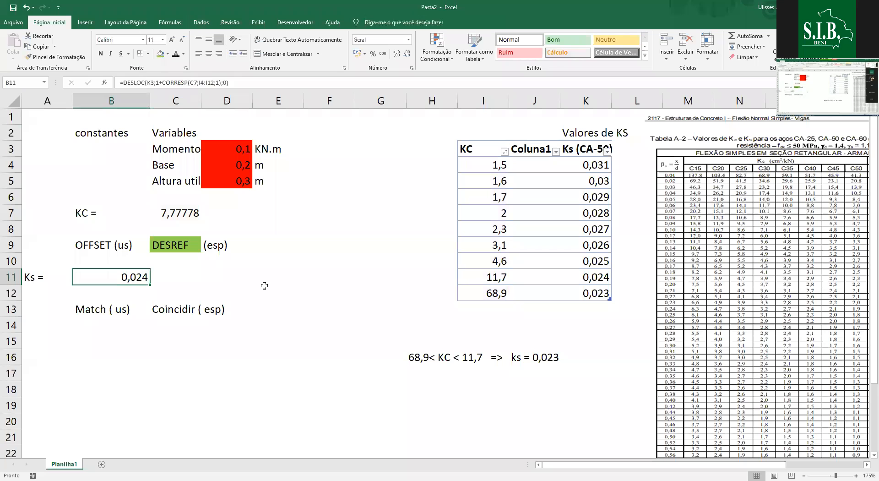
{"action": "left_click", "coordinate": [616, 282]}
{"action": "left_click", "coordinate": [570, 275]}
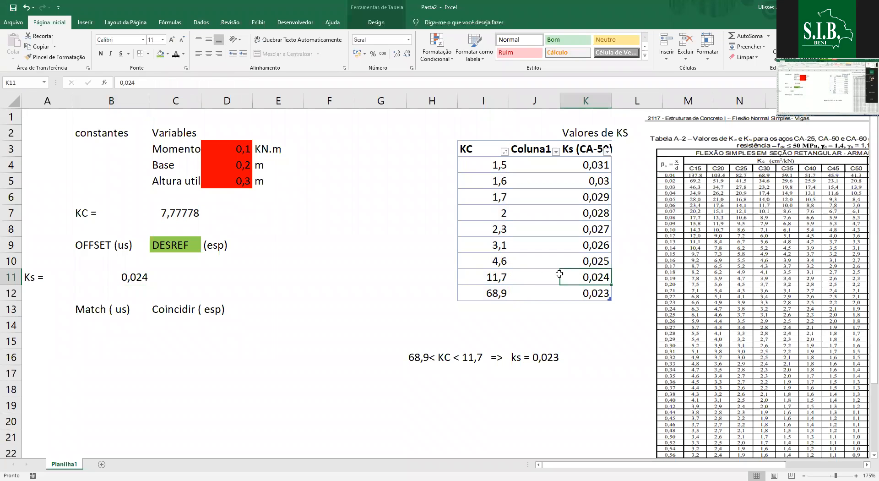
{"action": "left_click", "coordinate": [499, 277]}
{"action": "left_click", "coordinate": [578, 274]}
{"action": "left_click", "coordinate": [475, 278]}
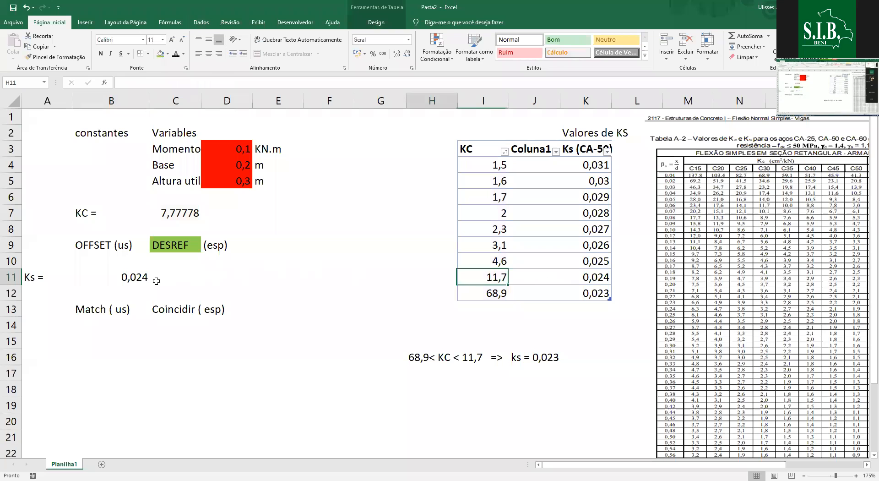
{"action": "key", "text": "Right"}
{"action": "key", "text": "Right"}
{"action": "key", "text": "Right"}
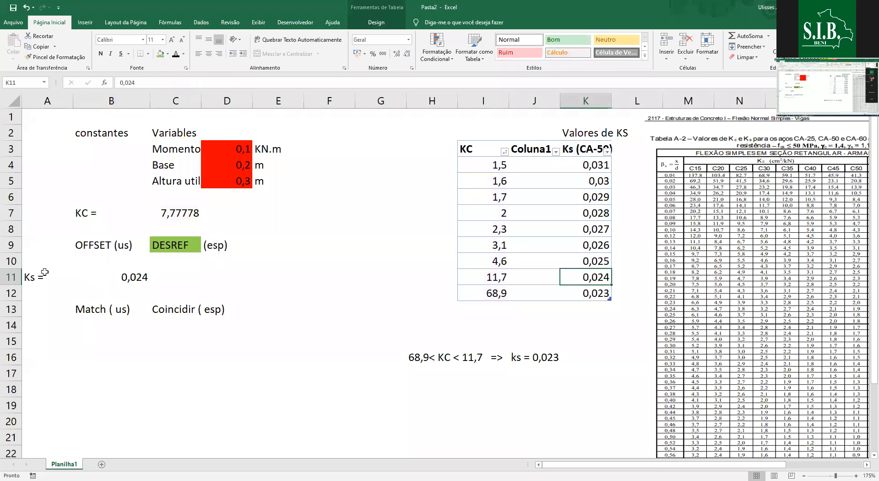
{"action": "left_click", "coordinate": [109, 279]}
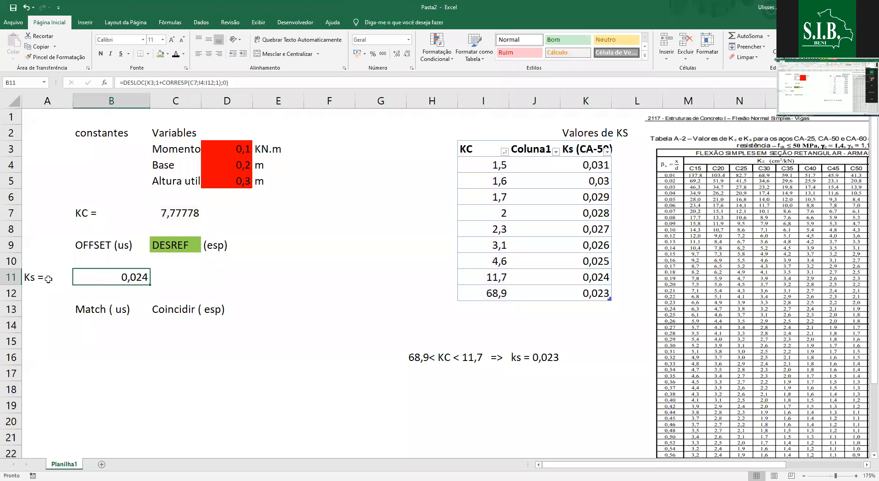
{"action": "left_click", "coordinate": [60, 277]}
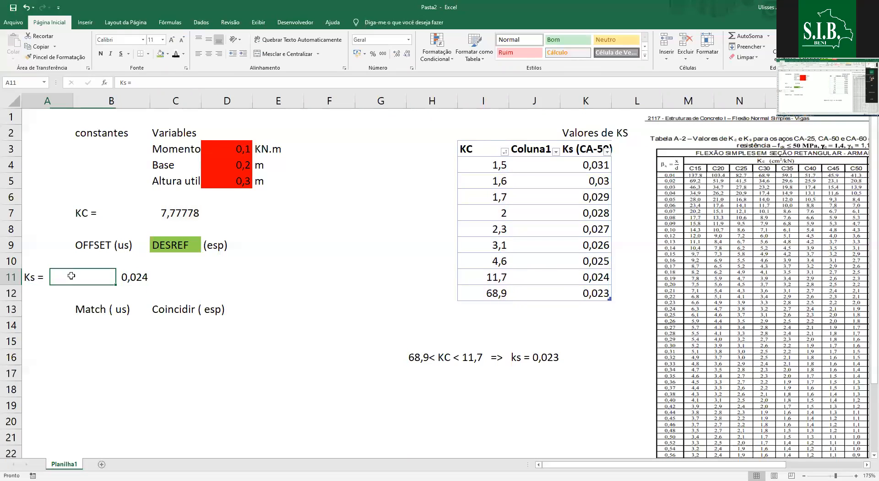
{"action": "key", "text": "Right"}
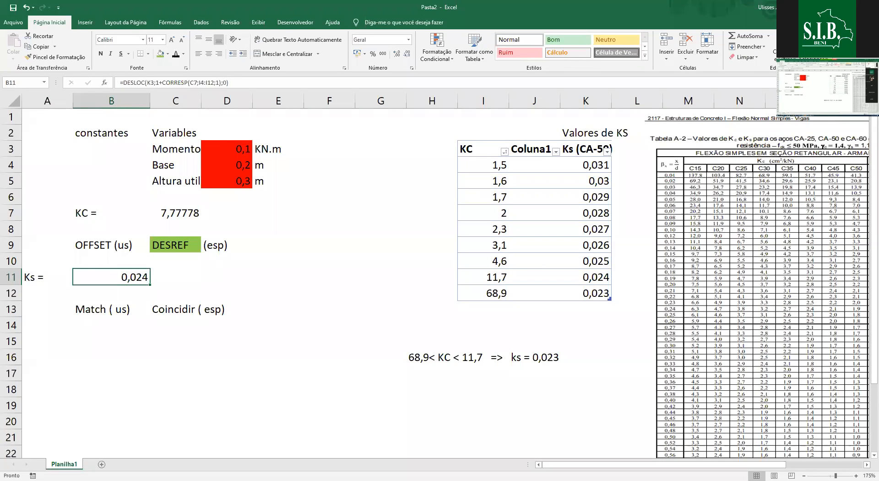
- Write the steel area expression "AS = 1,4*M/d" as text in F7
{"action": "left_click", "coordinate": [174, 444]}
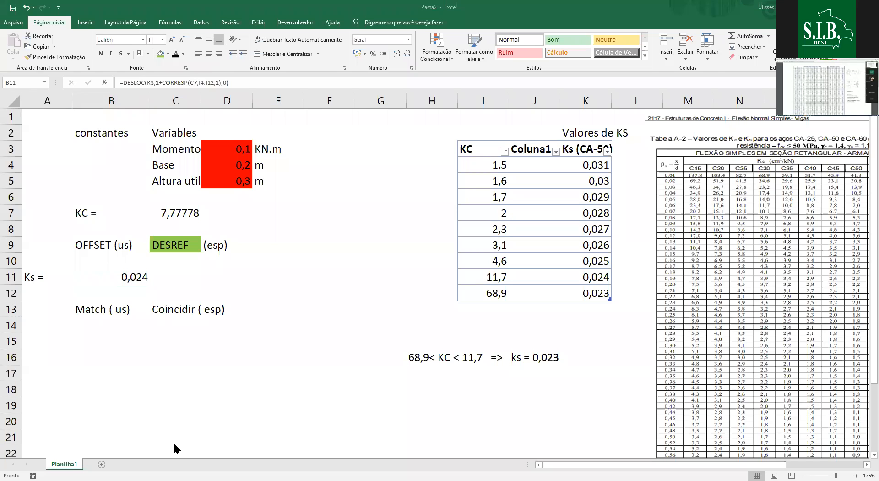
{"action": "left_click", "coordinate": [240, 377]}
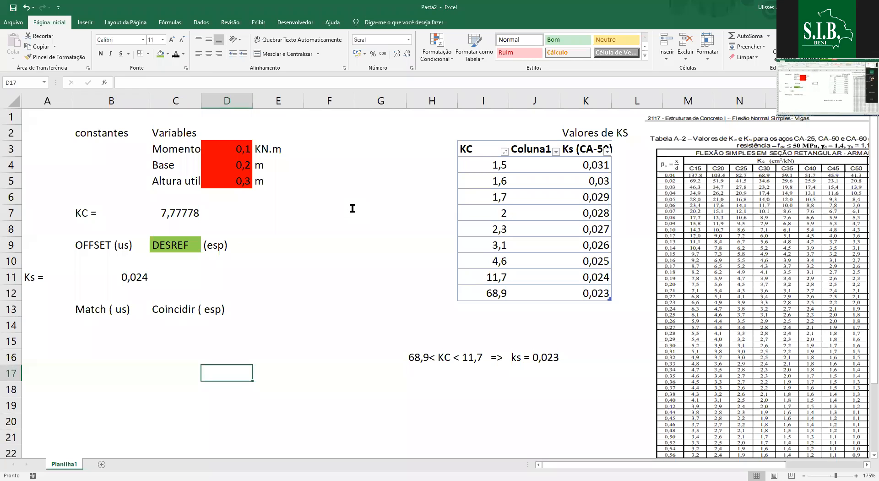
{"action": "left_click", "coordinate": [353, 209]}
{"action": "type", "text": "AS ="}
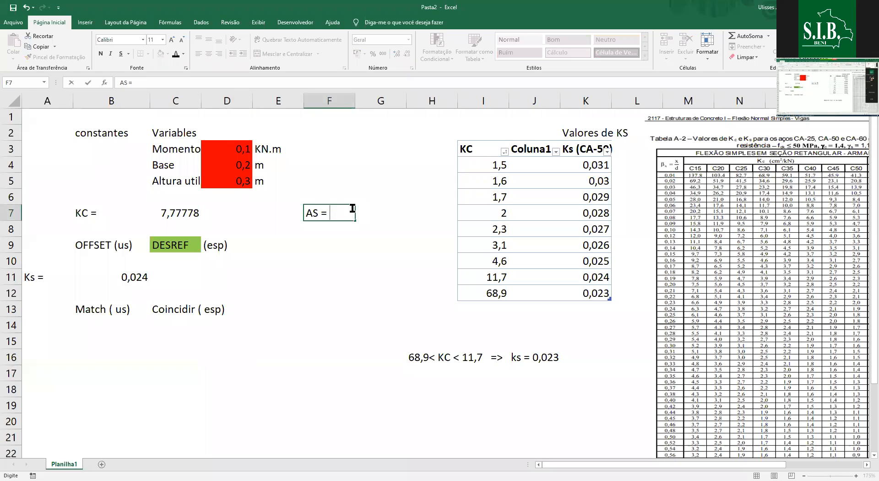
{"action": "type", "text": "M"}
{"action": "key", "text": "BackSpace"}
{"action": "type", "text": "1,4*M"}
{"action": "type", "text": "/d"}
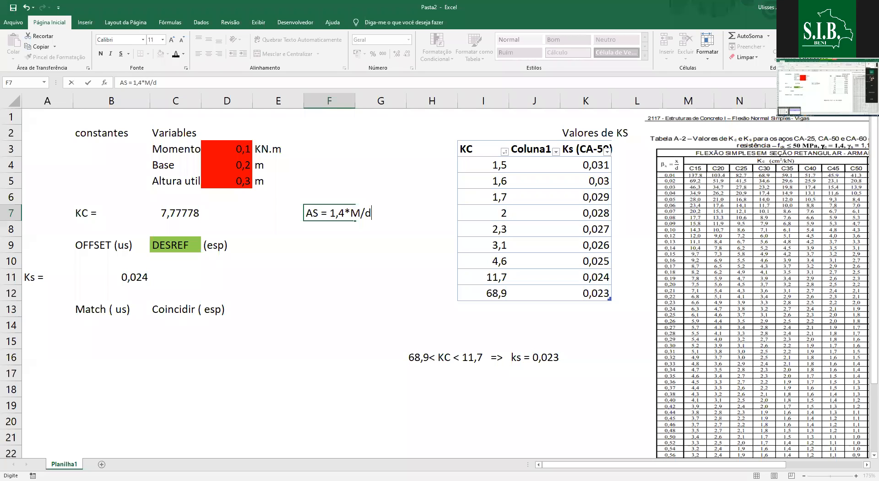
- Insert the Ks factor into the F7 expression, giving "AS = Ks * 1,4*M/d"
{"action": "key", "text": "alt+Tab"}
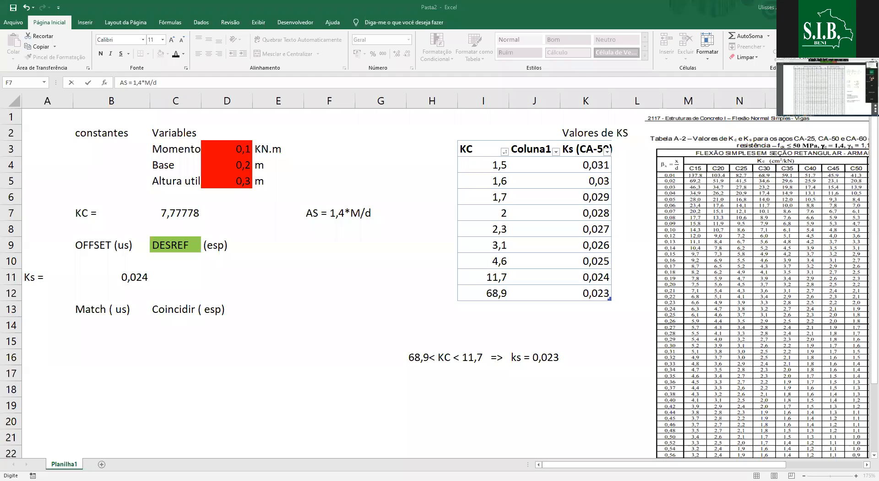
{"action": "key", "text": "alt+Tab"}
{"action": "key", "text": "F2"}
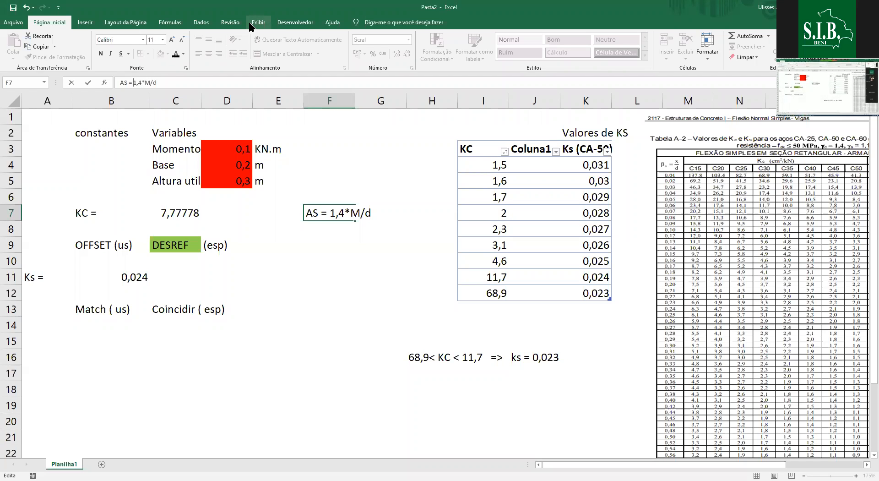
{"action": "type", "text": "Ks *"}
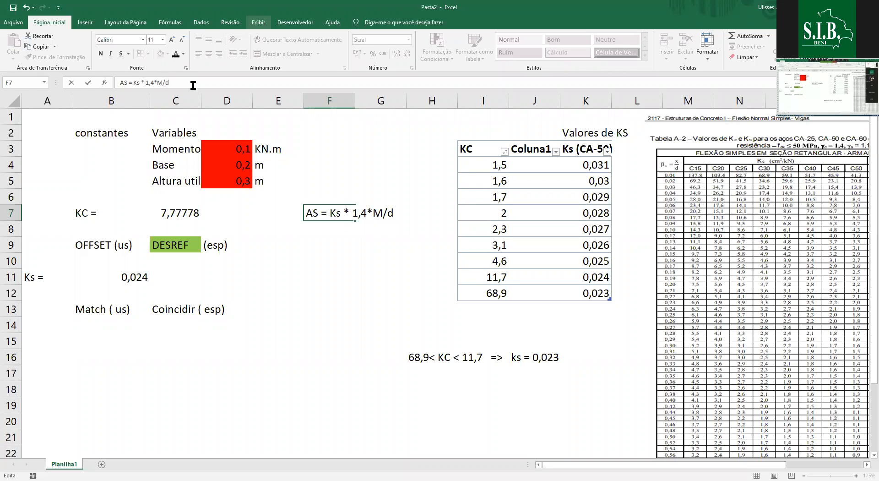
{"action": "key", "text": "Return"}
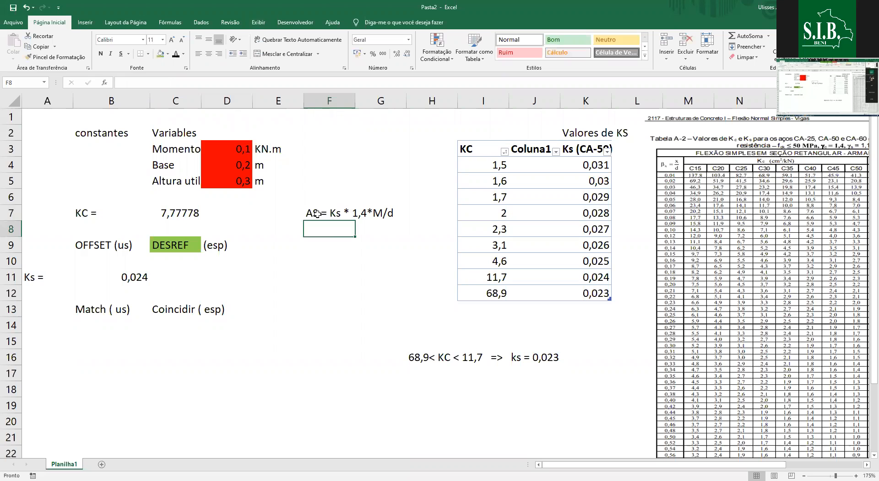
{"action": "left_click", "coordinate": [317, 214]}
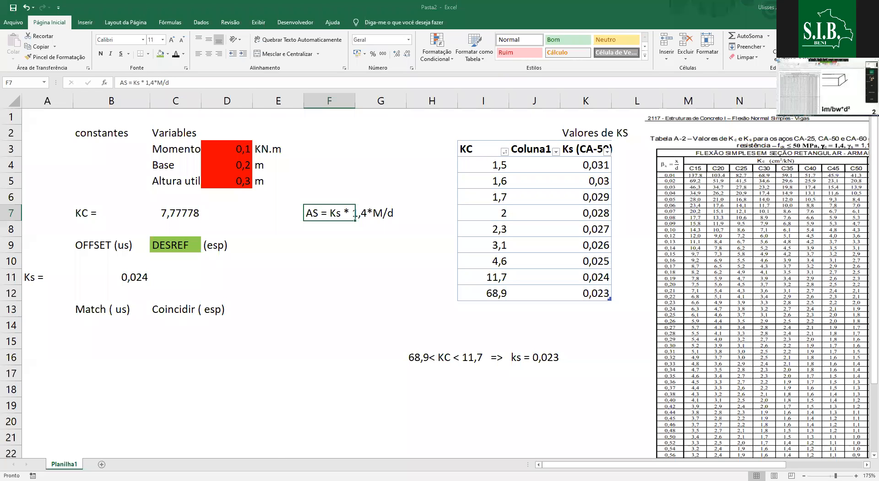
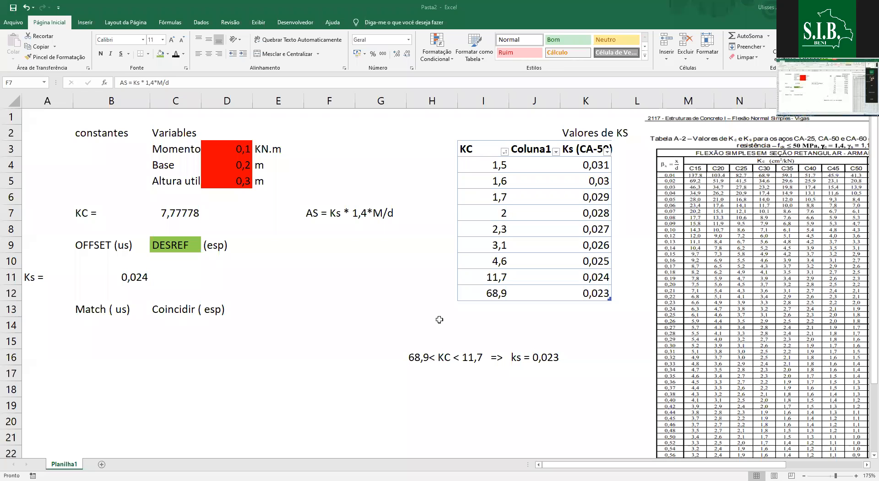
- Paste the beam cross-section picture with the BW, d, h and c dimensions below the AS expression
{"action": "key", "text": "ctrl+v"}
{"action": "scroll", "coordinate": [417, 298], "scroll_direction": "down", "scroll_amount": 3}
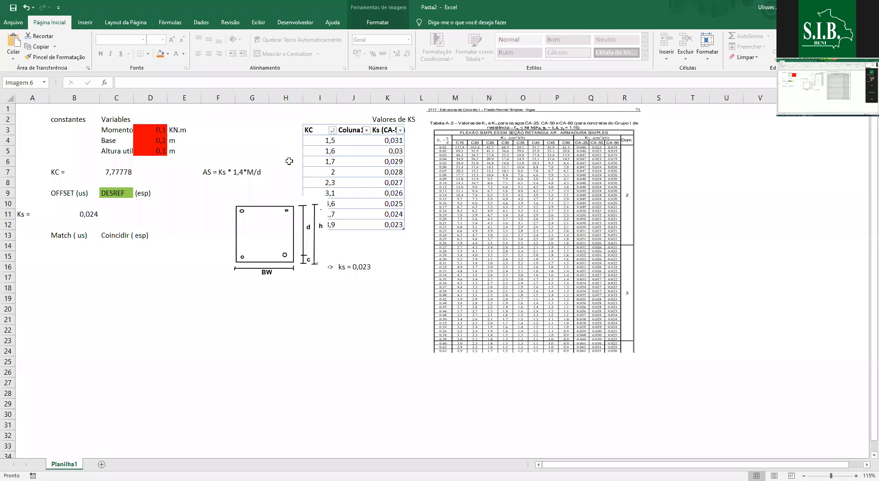
{"action": "left_click", "coordinate": [187, 287]}
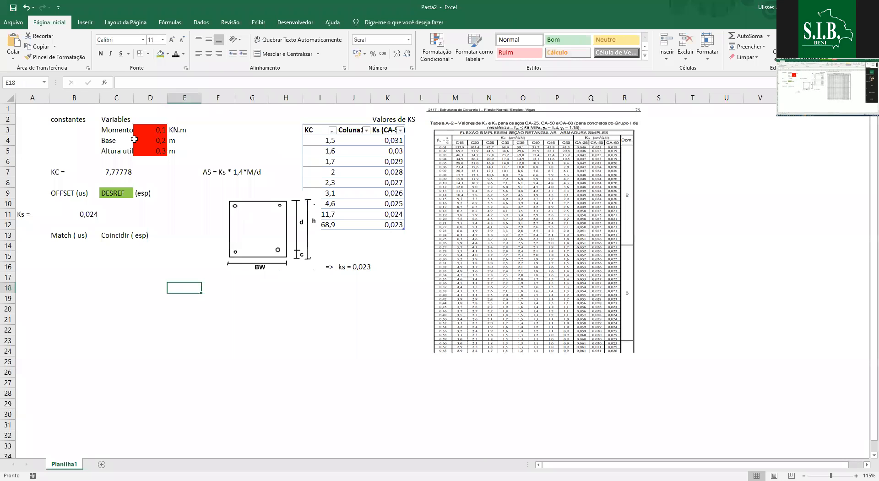
- Enter the symbol "Bw" in column F and place it in F4, in line with the Base row
{"action": "left_click", "coordinate": [134, 139]}
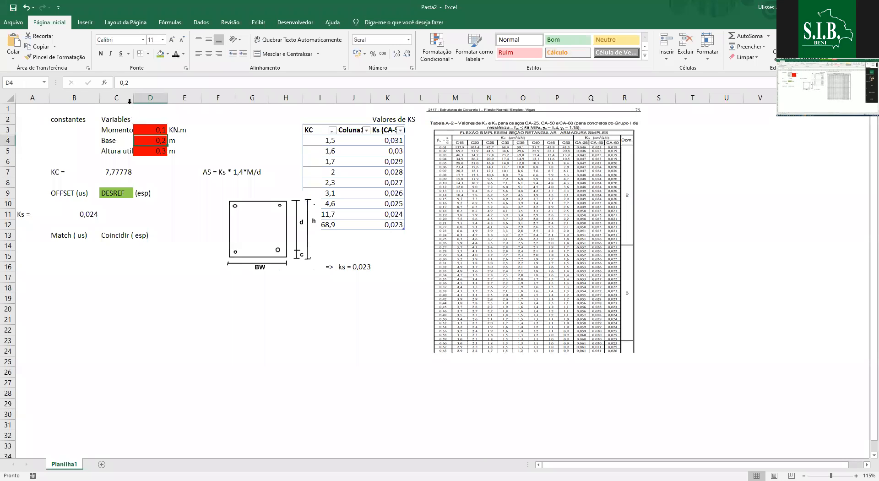
{"action": "key", "text": "Left"}
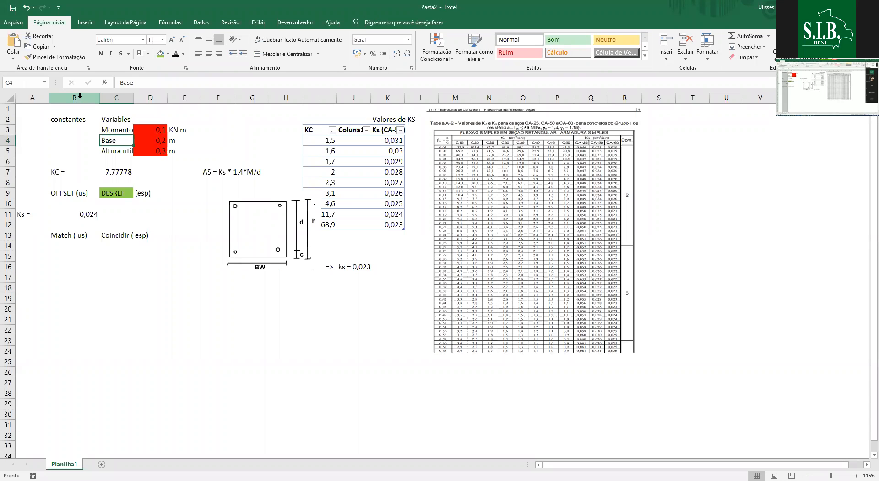
{"action": "key", "text": "Up"}
{"action": "key", "text": "Right"}
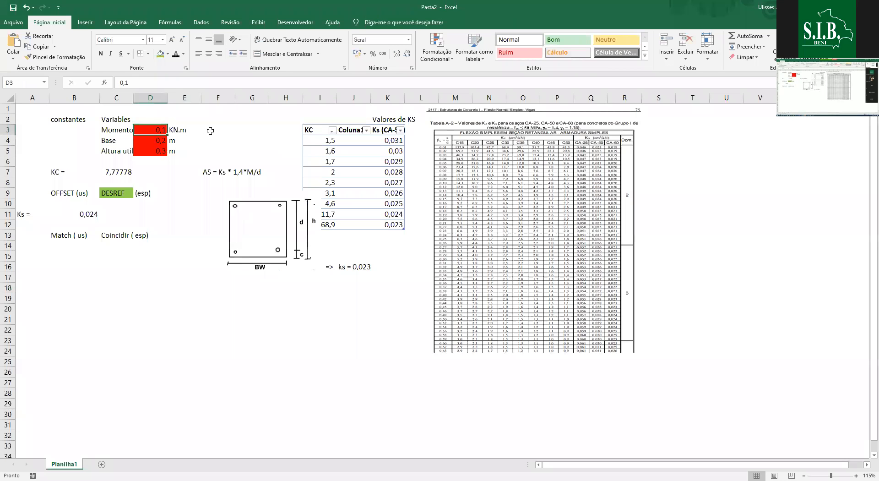
{"action": "left_click", "coordinate": [210, 131]}
{"action": "type", "text": "Bw"}
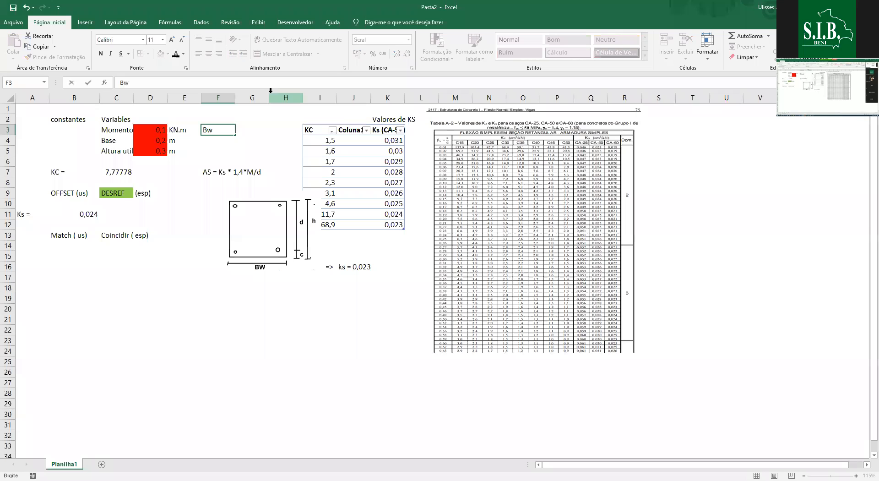
{"action": "key", "text": "Return"}
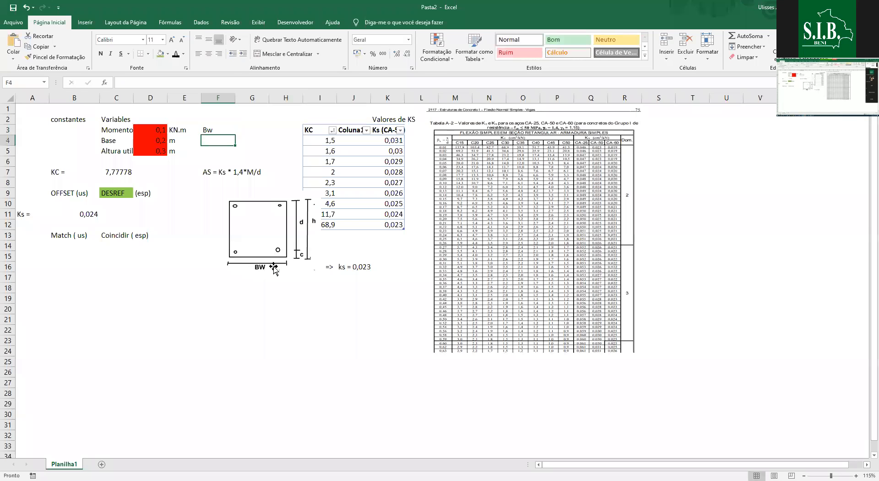
{"action": "left_click", "coordinate": [208, 130]}
{"action": "left_click_drag", "start_coordinate": [211, 135], "coordinate": [221, 140]}
{"action": "key", "text": "Return"}
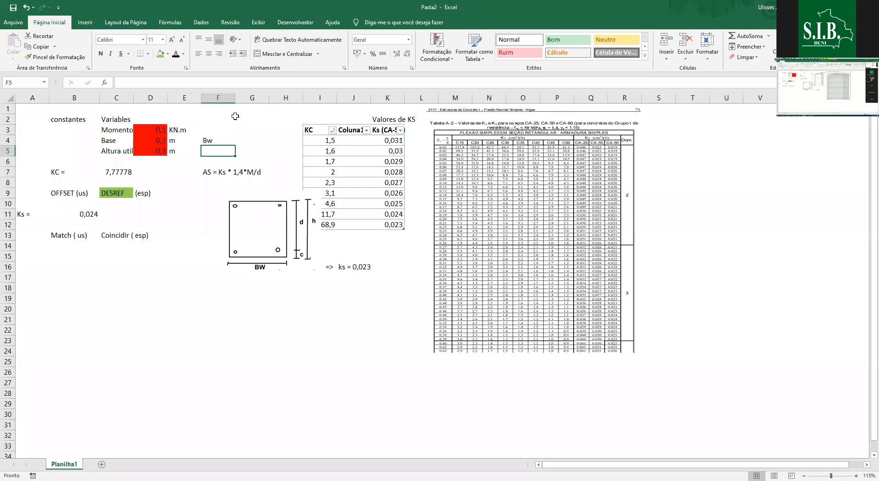
- Enter the symbols "d" in F5 for the useful height and "M" in F3 for the moment
{"action": "type", "text": "d"}
{"action": "left_click", "coordinate": [303, 201]}
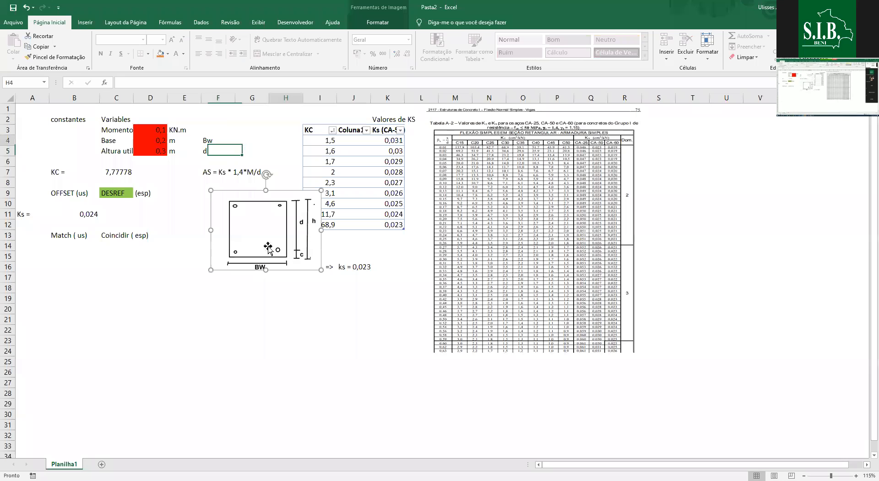
{"action": "key", "text": "Escape"}
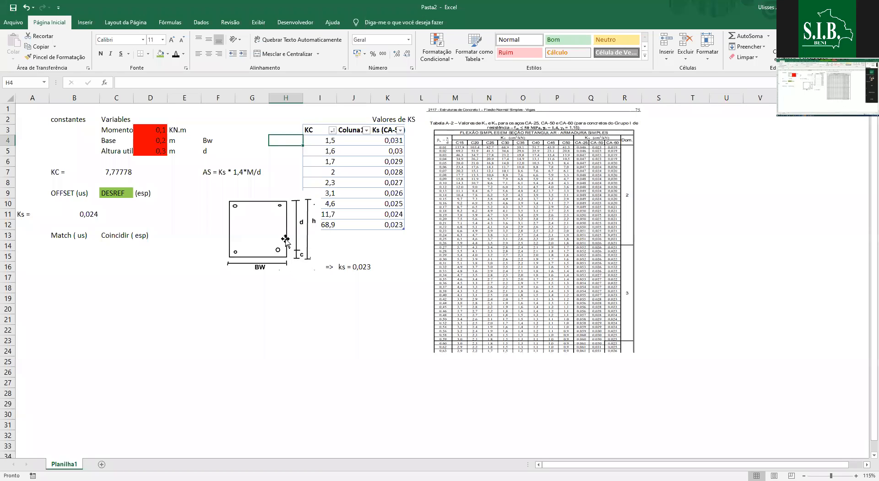
{"action": "key", "text": "Left"}
{"action": "key", "text": "Left"}
{"action": "key", "text": "Up"}
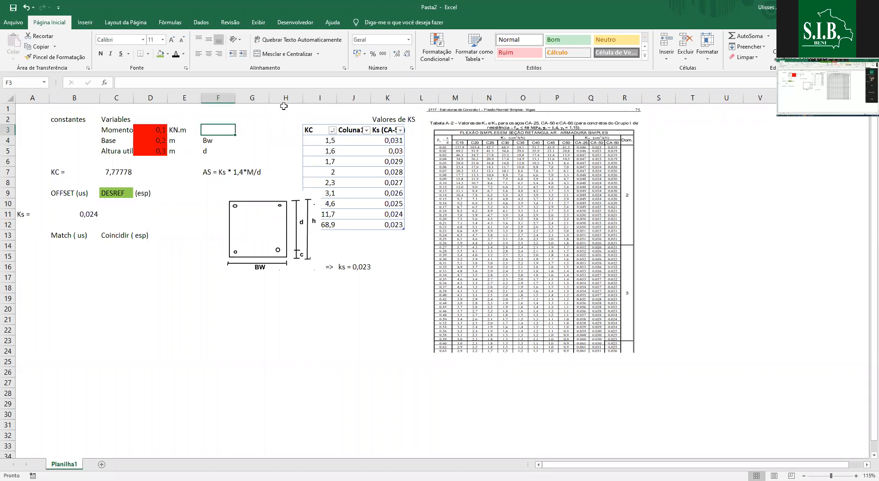
{"action": "type", "text": "M"}
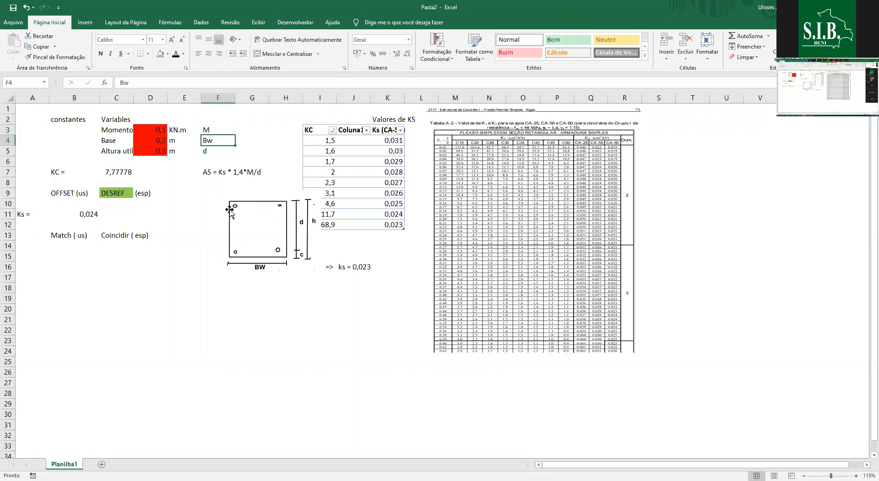
- Move the AS expression from F7 to B16
{"action": "left_click", "coordinate": [230, 225]}
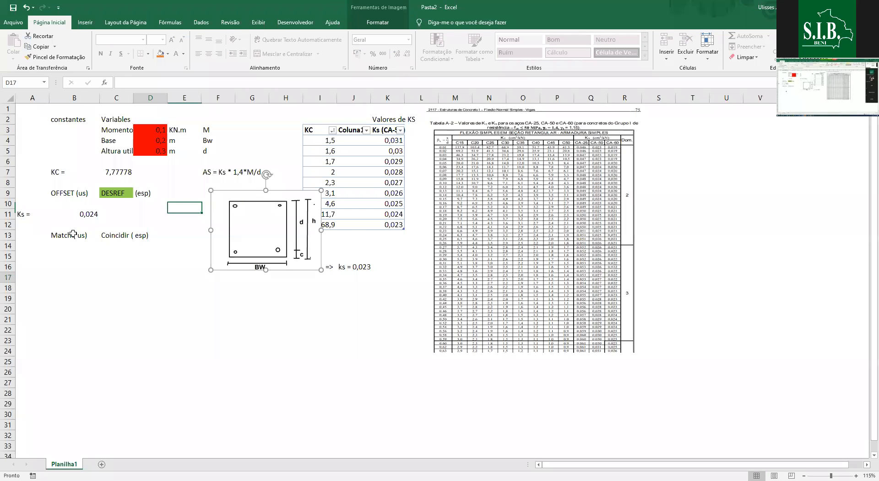
{"action": "left_click", "coordinate": [73, 276]}
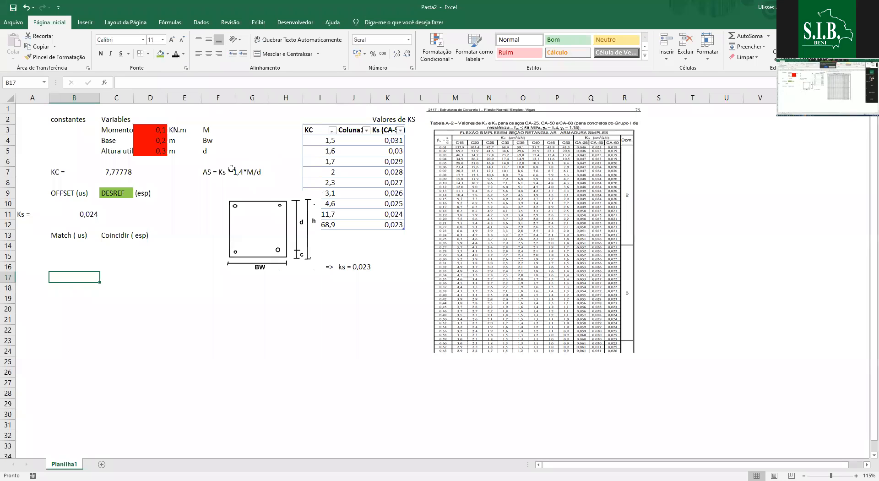
{"action": "left_click_drag", "start_coordinate": [232, 168], "coordinate": [80, 263]}
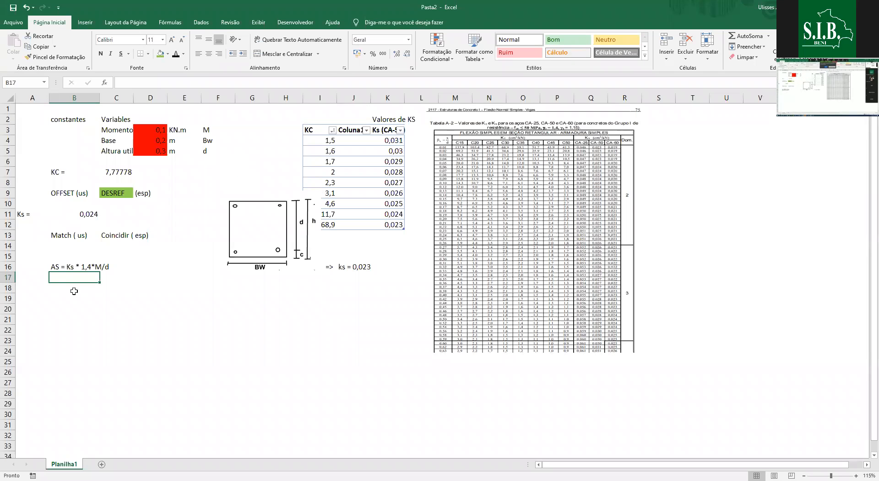
- Label the steel area result by entering "AS =" in B18
{"action": "key", "text": "Down"}
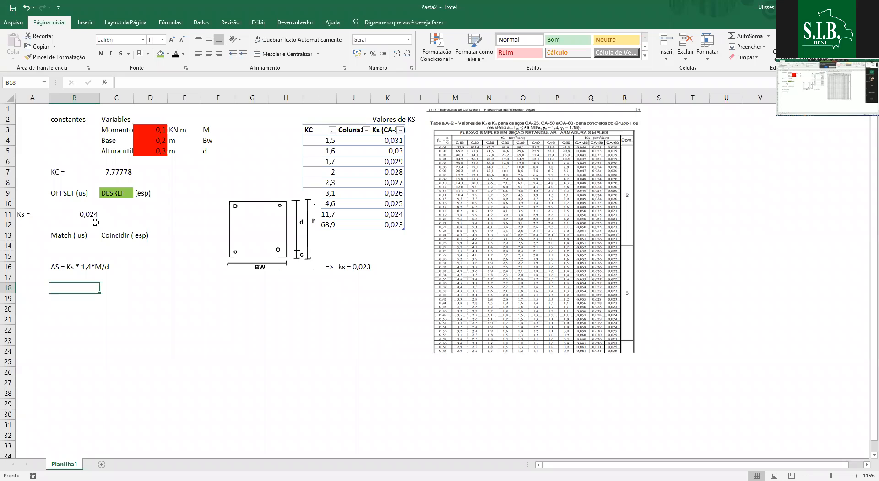
{"action": "type", "text": "AS ="}
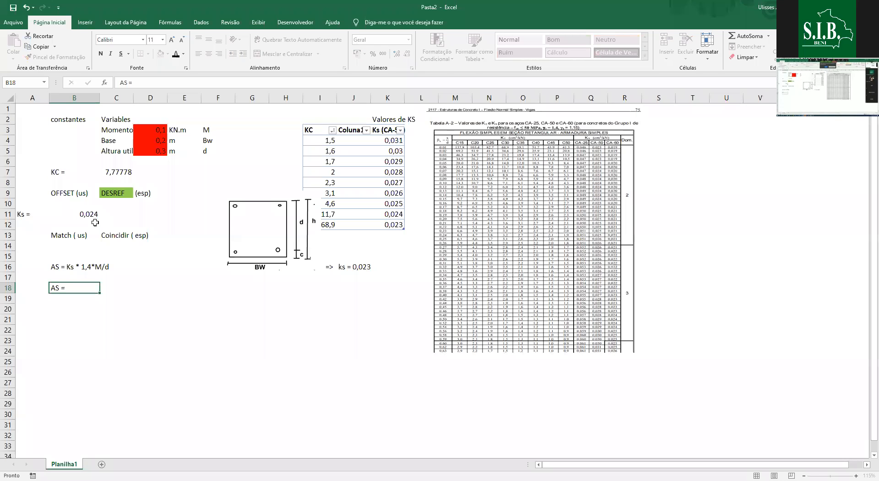
{"action": "key", "text": "Tab"}
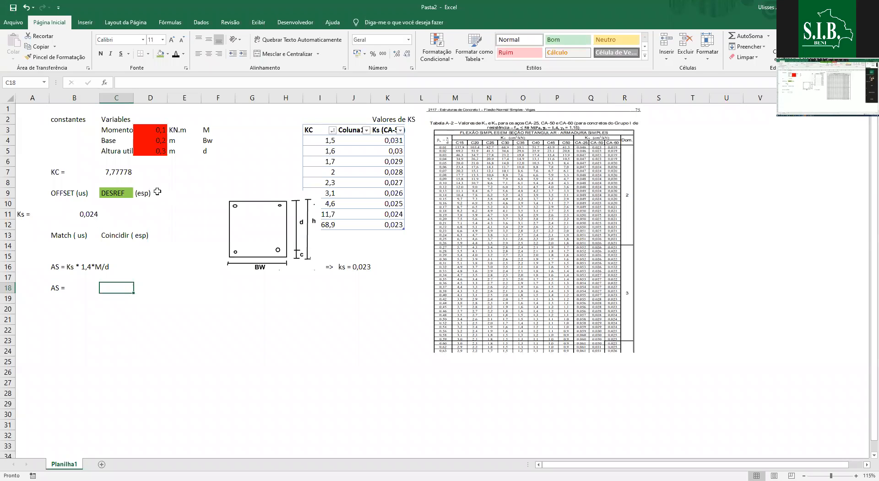
- Calculate the steel area in C18 with the formula =B11*1,4*D3/D5
{"action": "type", "text": "="}
{"action": "left_click", "coordinate": [94, 215]}
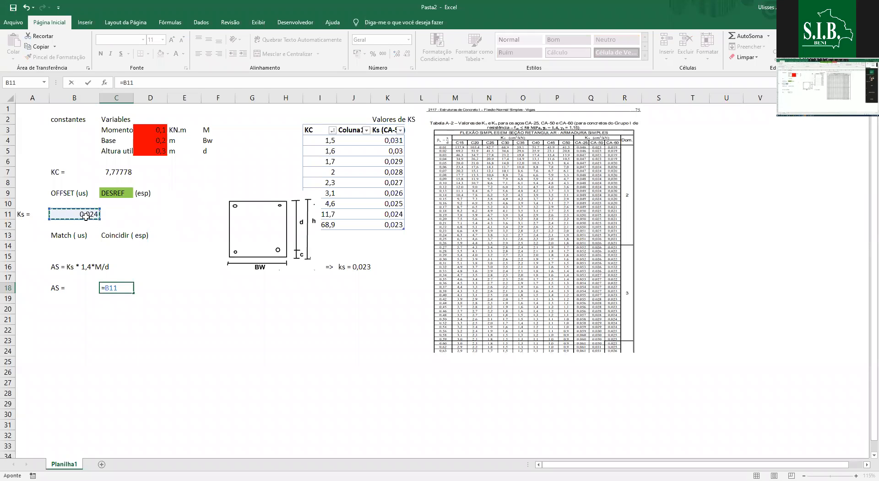
{"action": "type", "text": "*1,4"}
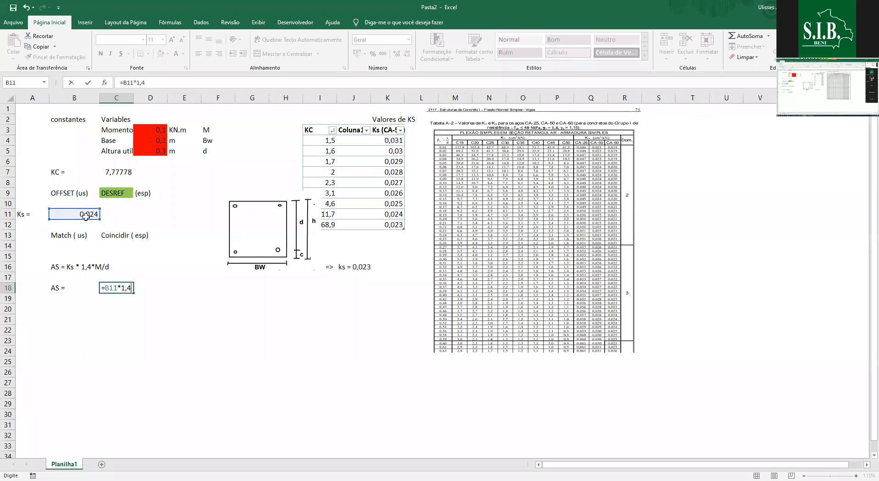
{"action": "type", "text": "*"}
{"action": "left_click", "coordinate": [147, 130]}
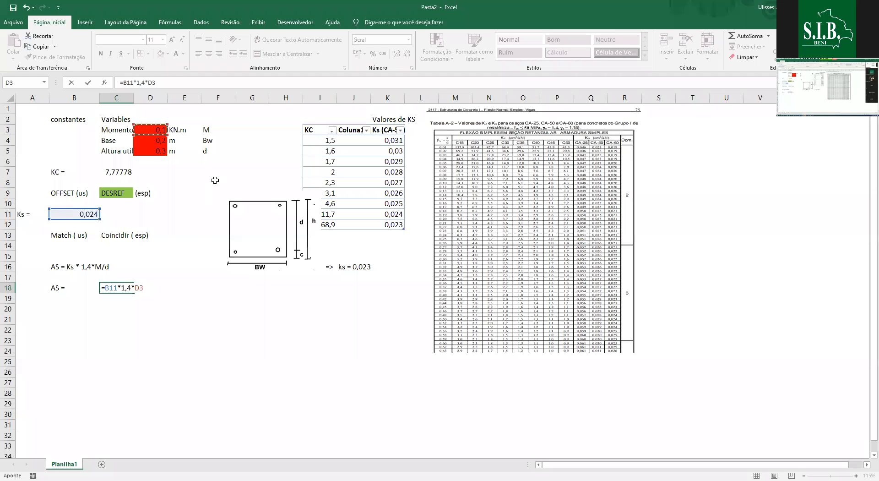
{"action": "type", "text": "/"}
{"action": "left_click", "coordinate": [150, 151]}
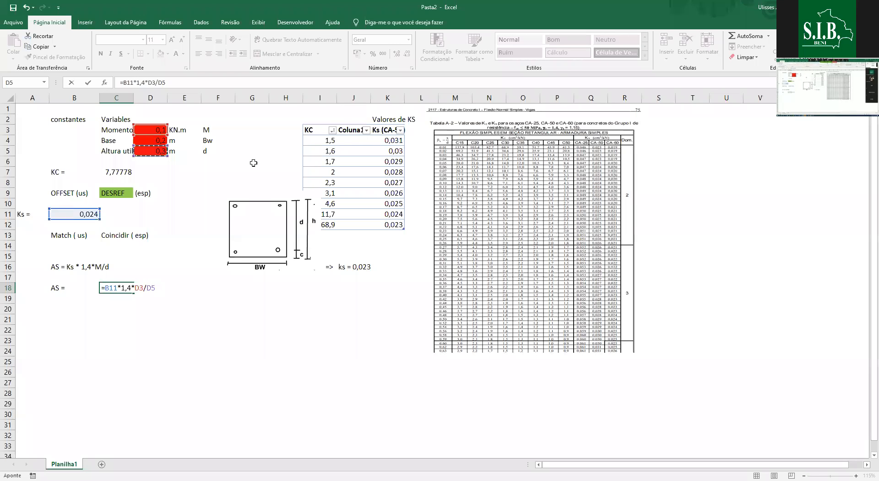
{"action": "key", "text": "Return"}
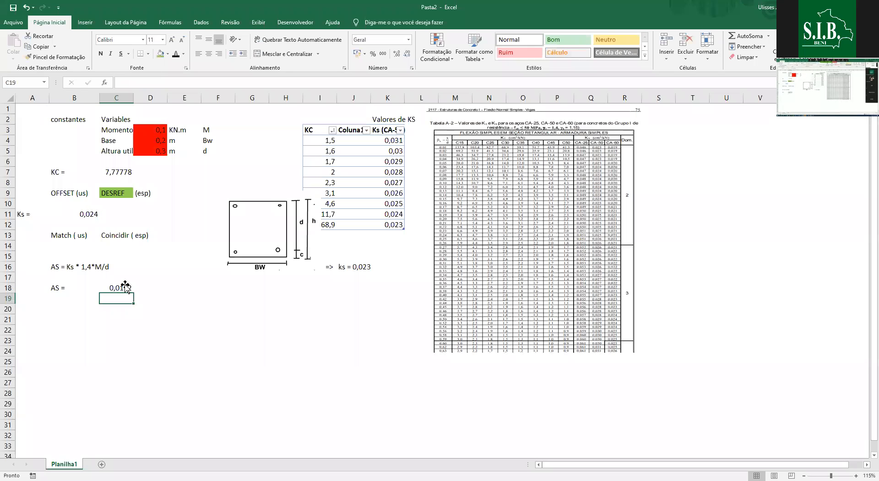
{"action": "key", "text": "Up"}
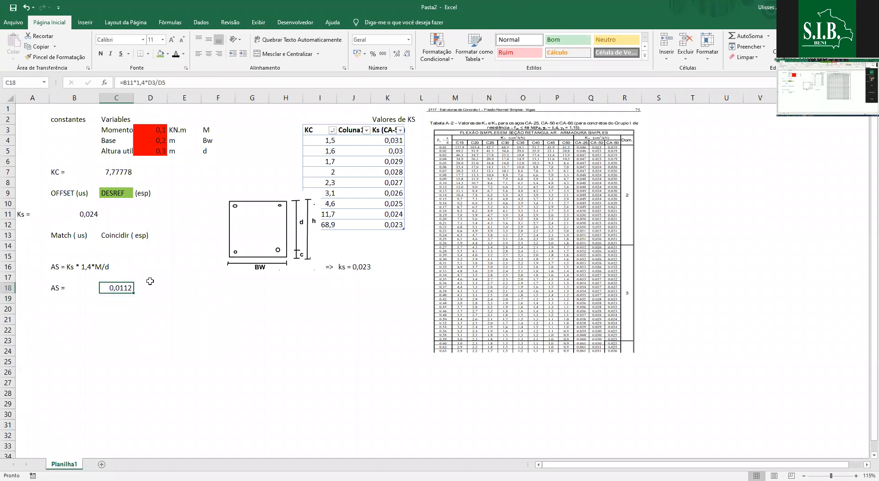
{"action": "left_click", "coordinate": [154, 174]}
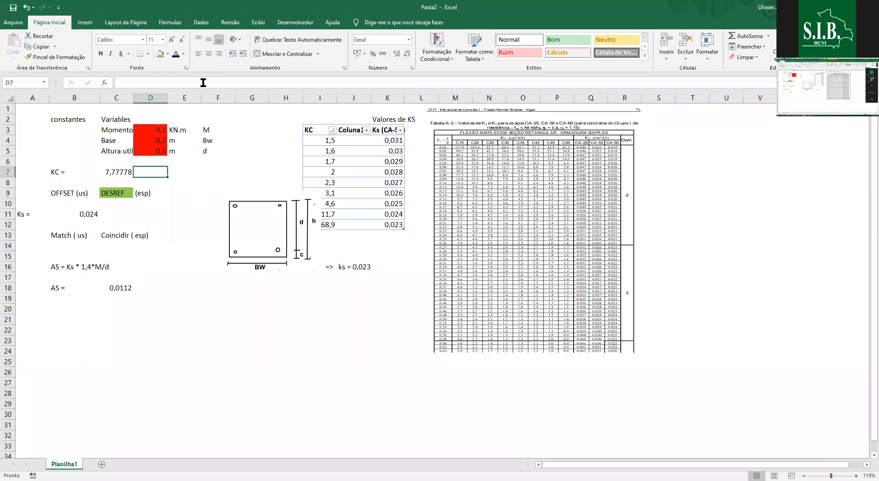
- Change the units of the base in E4 and the useful height in E5 to "cm"
{"action": "left_click", "coordinate": [177, 140]}
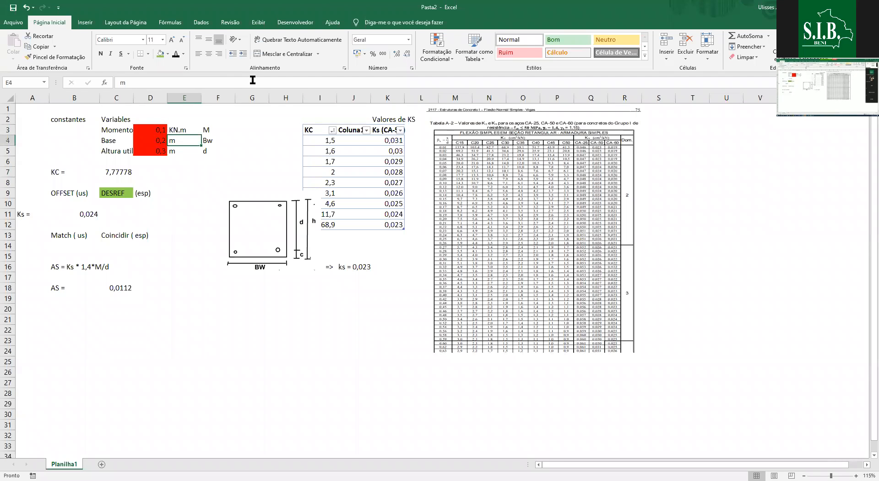
{"action": "type", "text": "cm"}
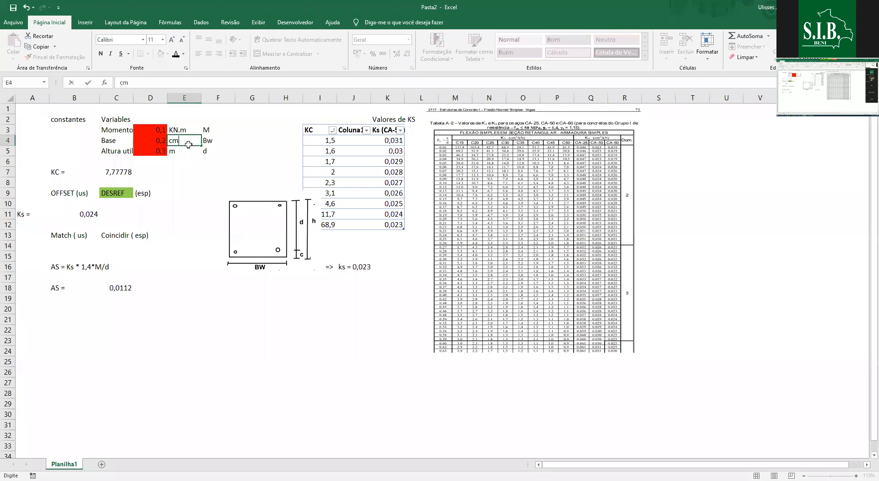
{"action": "key", "text": "Return"}
{"action": "type", "text": "cm"}
{"action": "key", "text": "Return"}
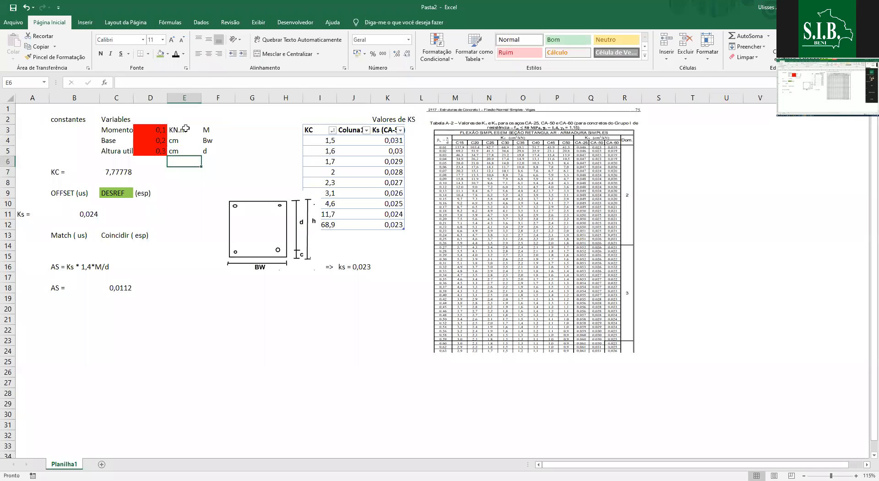
- Change the moment's unit in E3 to "KNcm"
{"action": "left_click", "coordinate": [185, 128]}
{"action": "left_click", "coordinate": [154, 83]}
{"action": "key", "text": "BackSpace"}
{"action": "key", "text": "BackSpace"}
{"action": "type", "text": "cm"}
{"action": "key", "text": "Return"}
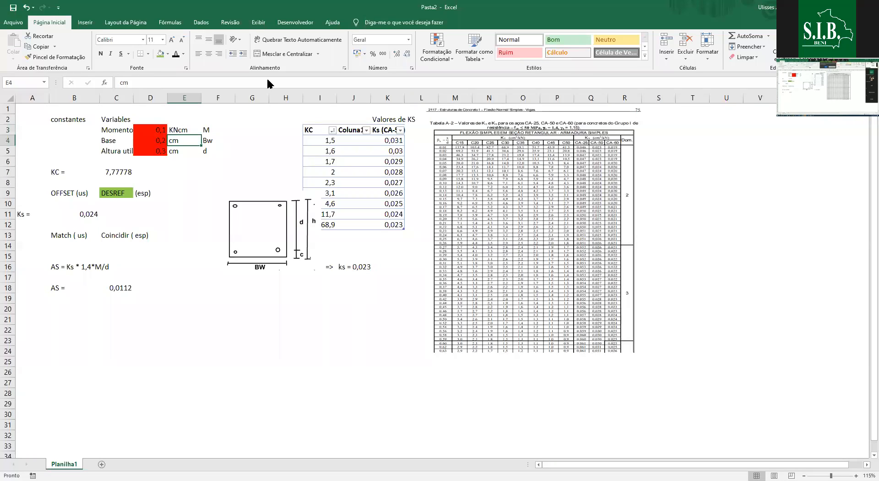
- Enter the beam inputs in the new units: moment 100 in D3, base 20 in D4 and useful height 30 in D5
{"action": "key", "text": "Left"}
{"action": "key", "text": "Up"}
{"action": "type", "text": "100"}
{"action": "key", "text": "Return"}
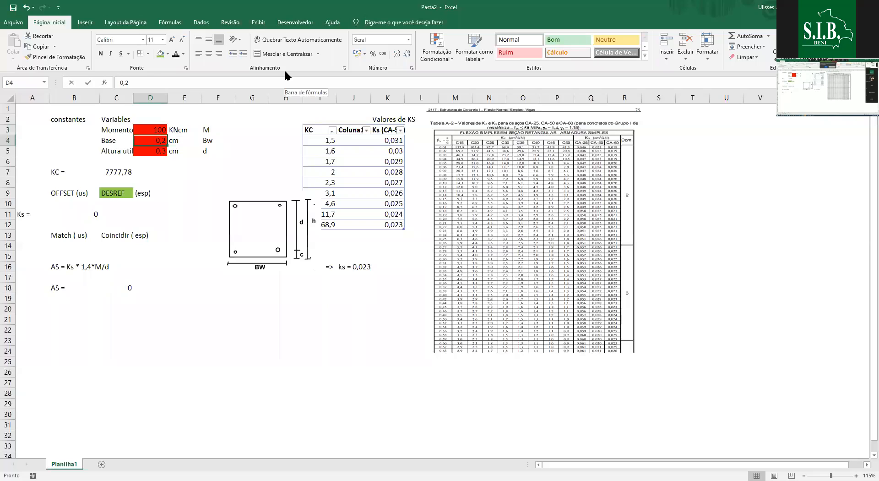
{"action": "type", "text": "20"}
{"action": "key", "text": "Return"}
{"action": "type", "text": "30"}
{"action": "key", "text": "Return"}
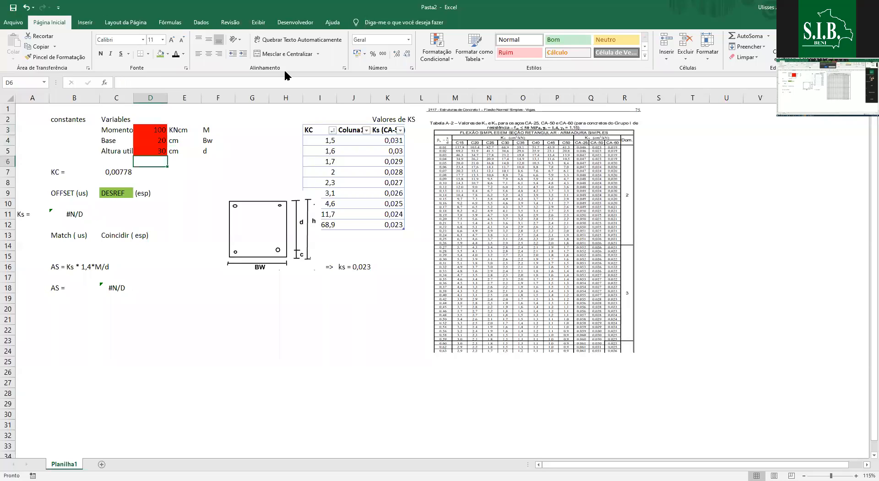
- Set the moment in D3 to 1000
{"action": "key", "text": "Up"}
{"action": "key", "text": "Up"}
{"action": "key", "text": "Up"}
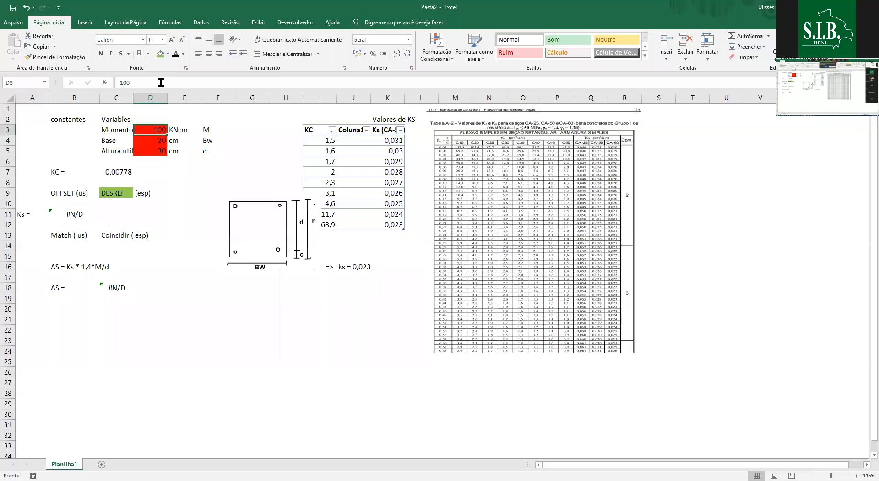
{"action": "type", "text": "1000"}
{"action": "key", "text": "Return"}
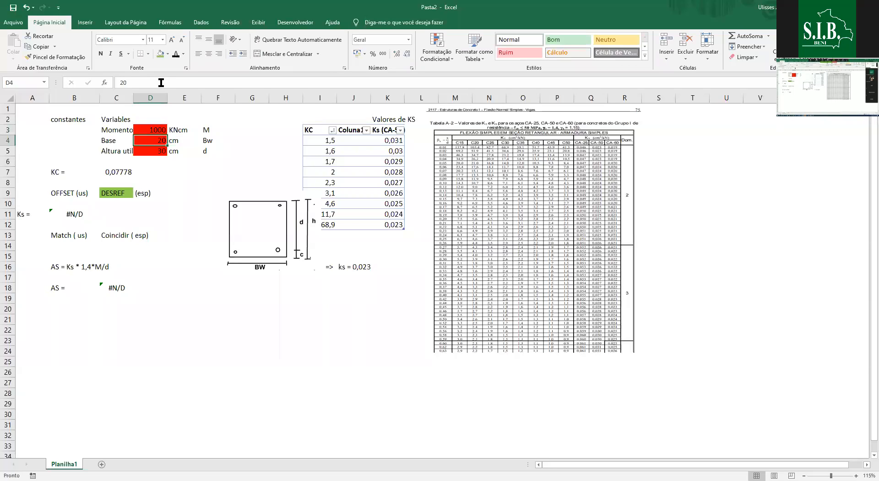
- Set the Momento value in D3 to 10000 KNcm
{"action": "left_click", "coordinate": [163, 82]}
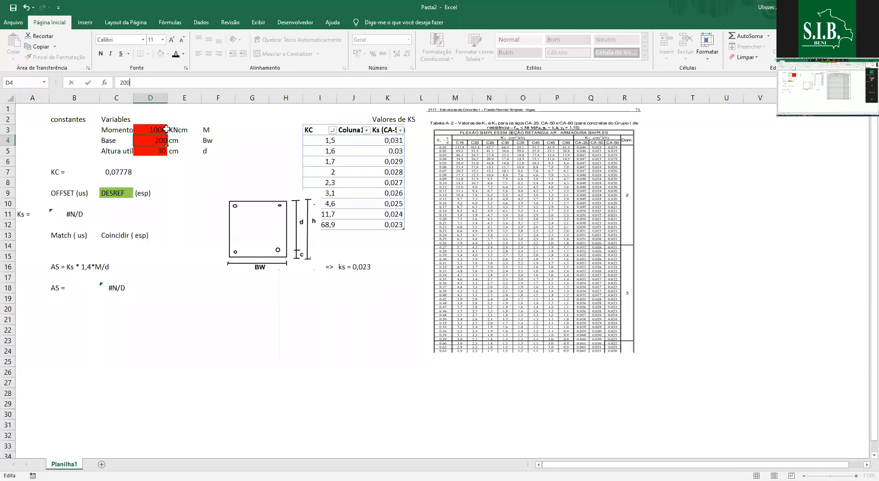
{"action": "left_click", "coordinate": [167, 130]}
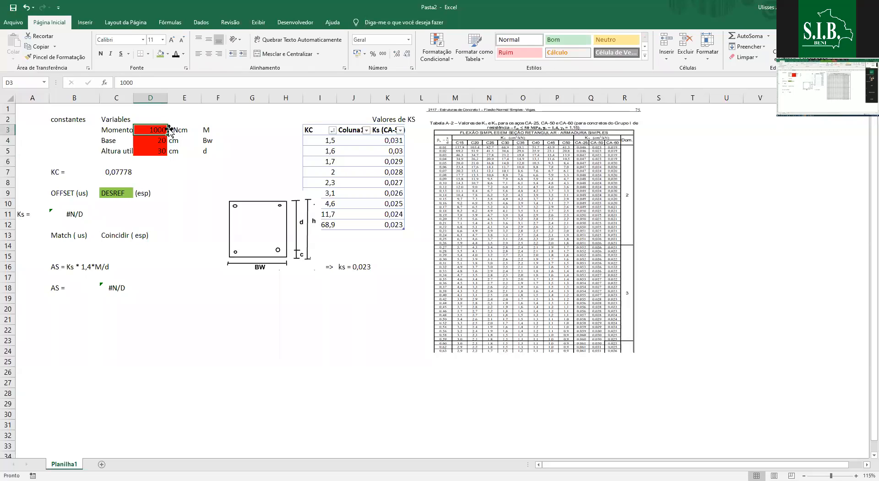
{"action": "left_click", "coordinate": [163, 79]}
{"action": "type", "text": "00"}
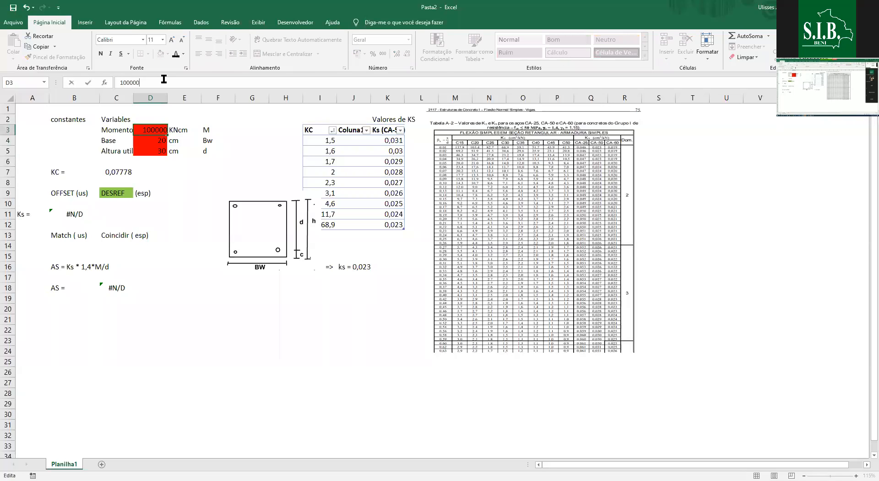
{"action": "key", "text": "BackSpace"}
{"action": "key", "text": "Return"}
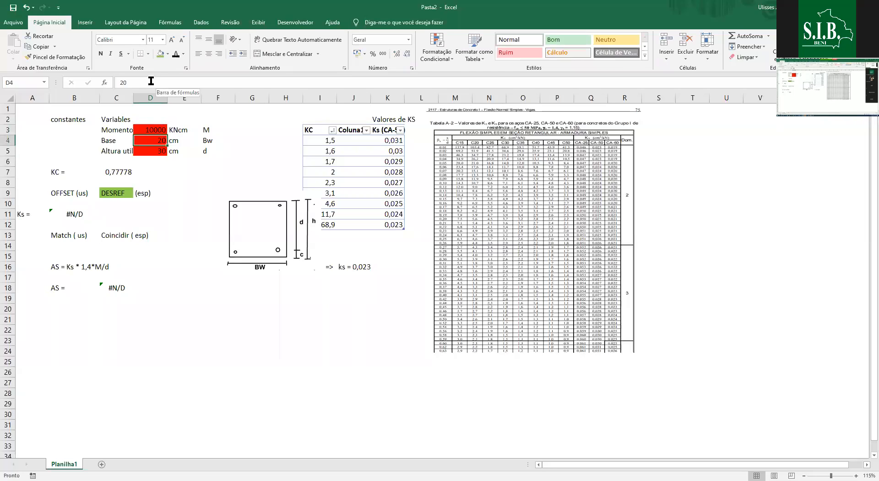
- Raise the Momento value in D3 to 100000 KNcm and check the AS result cell
{"action": "key", "text": "Up"}
{"action": "left_click", "coordinate": [151, 81]}
{"action": "type", "text": "0"}
{"action": "key", "text": "Return"}
{"action": "left_click", "coordinate": [125, 288]}
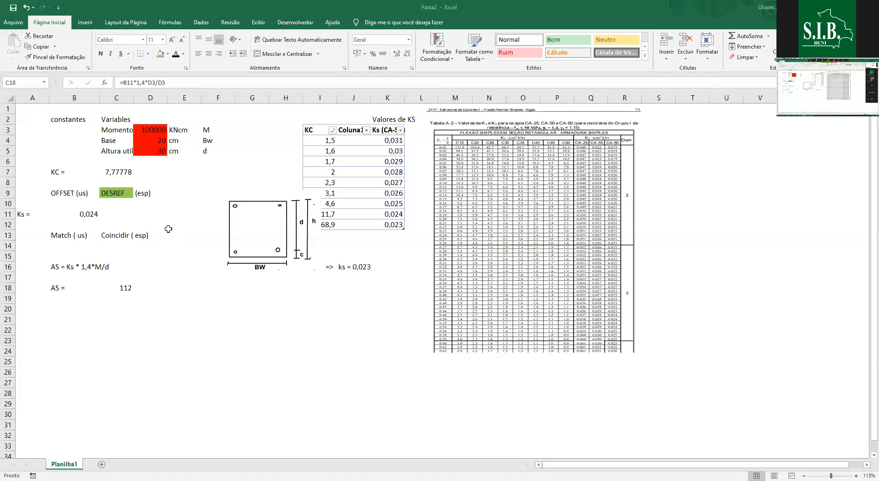
- Invert the KC formula in C7 so that it reads =(D4*(D5^2))/1,4*D3
{"action": "left_click", "coordinate": [105, 172]}
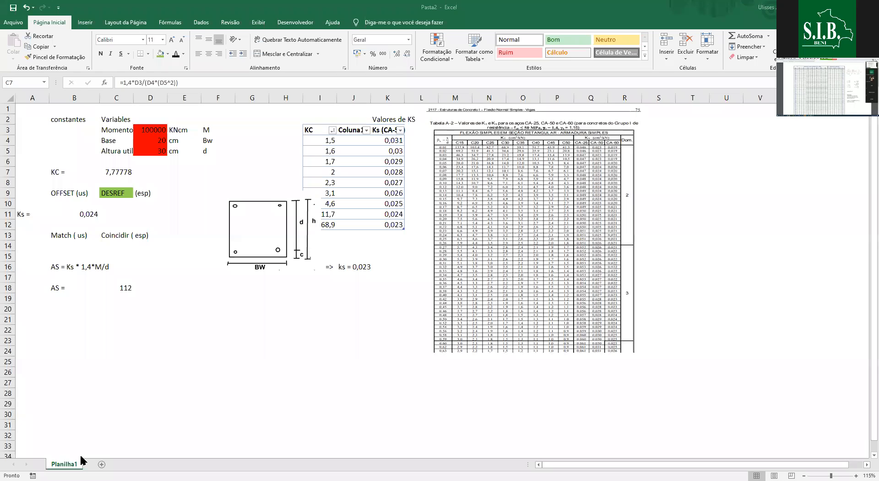
{"action": "left_click", "coordinate": [111, 173]}
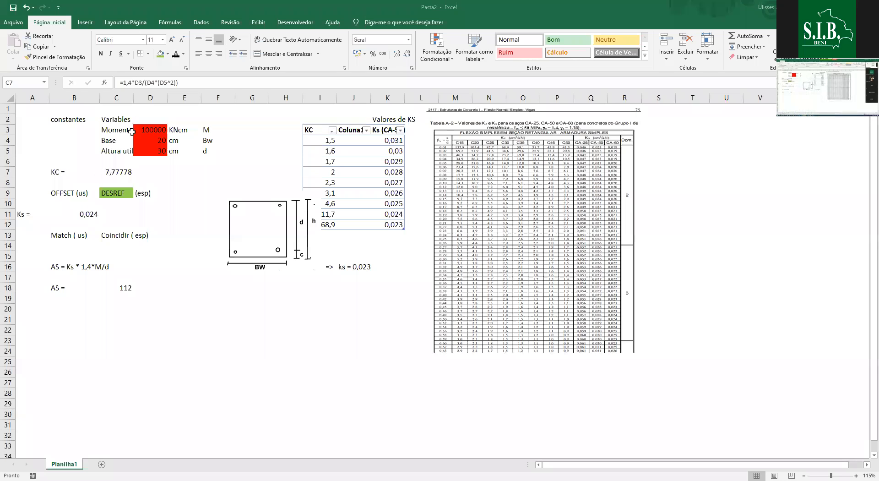
{"action": "left_click", "coordinate": [142, 83]}
{"action": "double_click", "coordinate": [127, 82]}
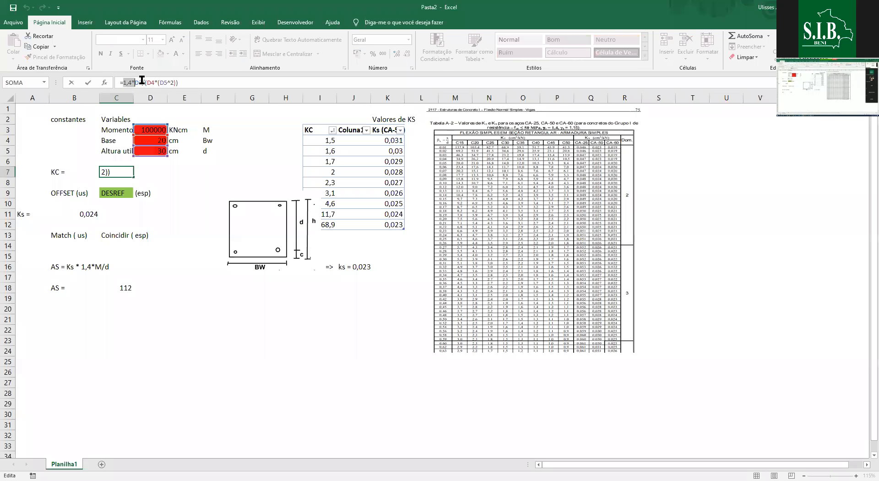
{"action": "key", "text": "shift+Right"}
{"action": "key", "text": "shift+Right"}
{"action": "key", "text": "Delete"}
{"action": "key", "text": "Delete"}
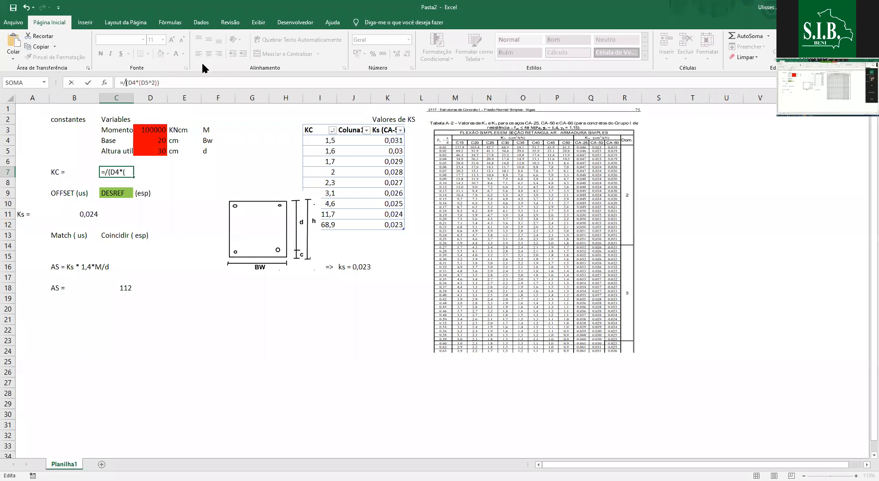
{"action": "left_click", "coordinate": [180, 79]}
{"action": "type", "text": "/1,4*D3"}
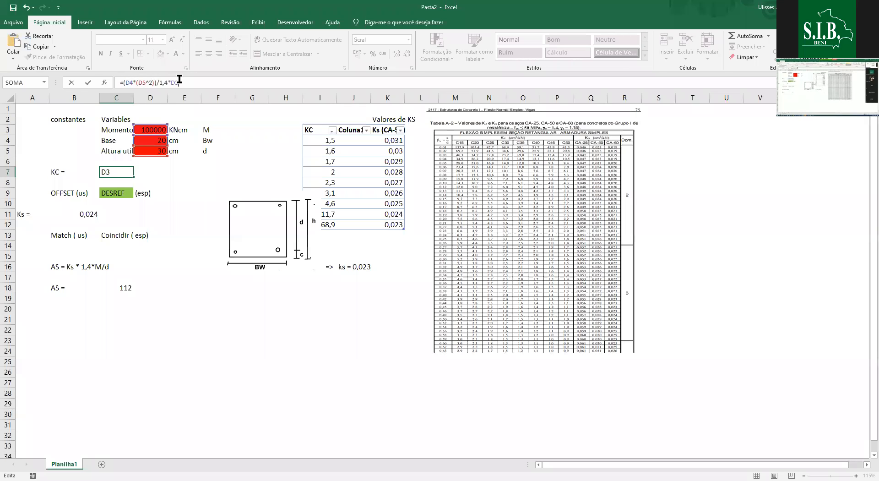
{"action": "key", "text": "ctrl+Return"}
- Set the Momento value in D3 to 10000 KNcm
{"action": "left_click", "coordinate": [159, 131]}
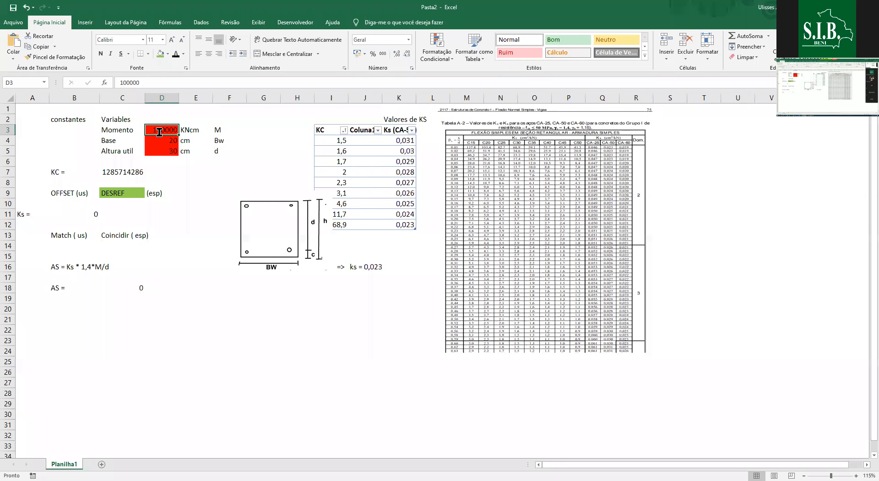
{"action": "type", "text": "10000"}
{"action": "key", "text": "Return"}
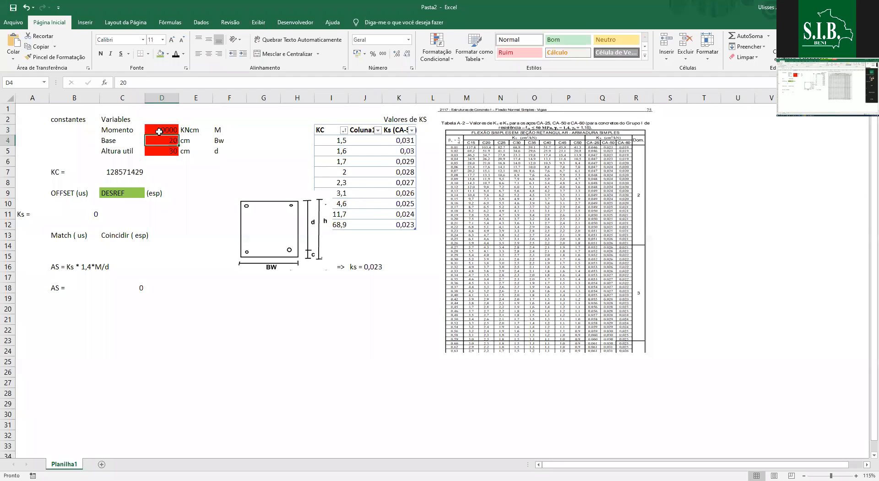
- Enclose the denominator of the KC formula in parentheses, giving =(D4*(D5^2))/(1,4*D3)
{"action": "left_click", "coordinate": [128, 170]}
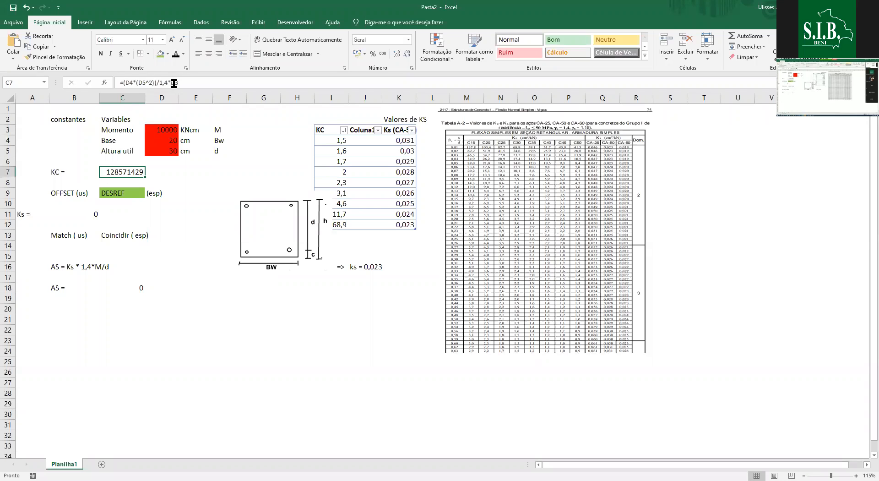
{"action": "left_click", "coordinate": [162, 83]}
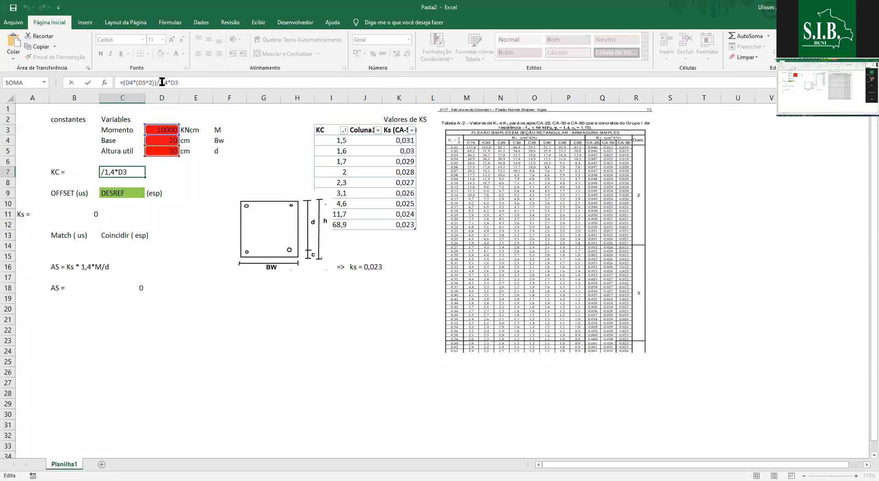
{"action": "type", "text": "("}
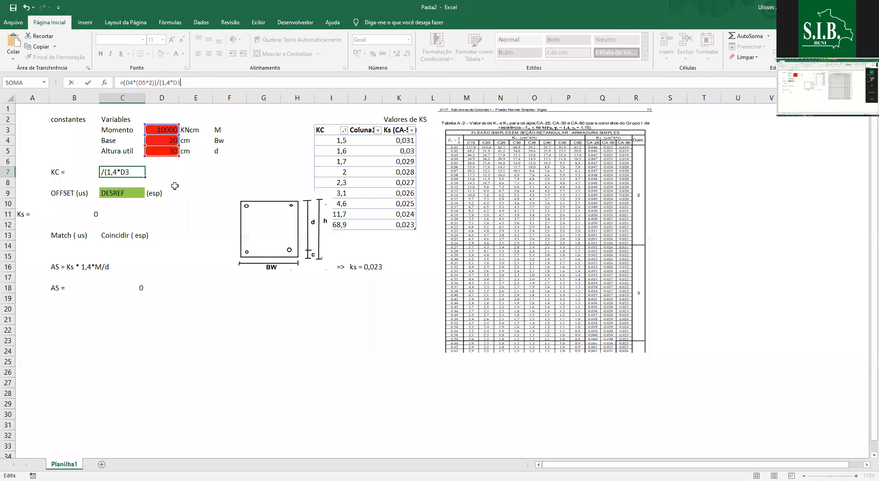
{"action": "key", "text": "Return"}
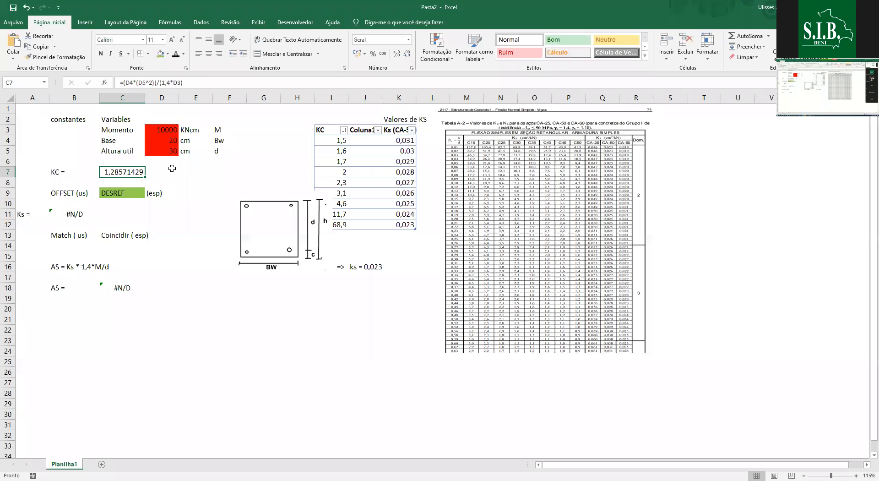
- Write the explanatory formula text "Kc = Bw * d² / (1,4*M)" in cell E7 beside the KC result
{"action": "key", "text": "Right"}
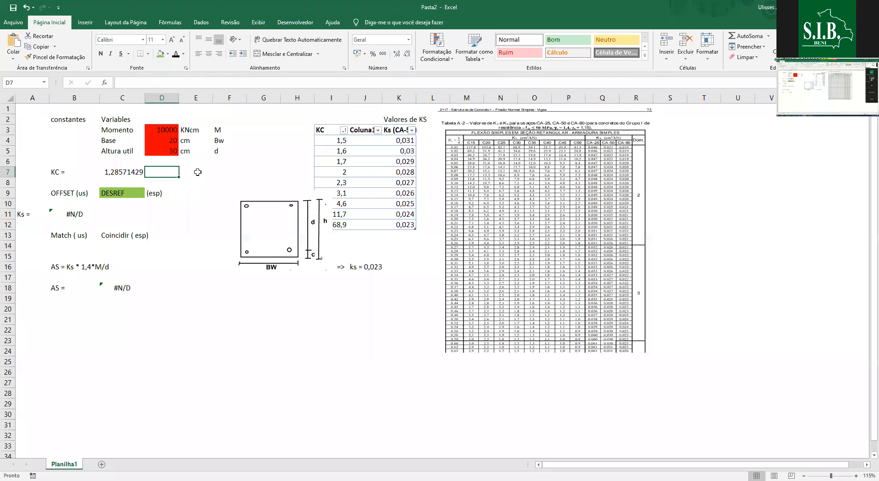
{"action": "key", "text": "Right"}
{"action": "type", "text": "Kc"}
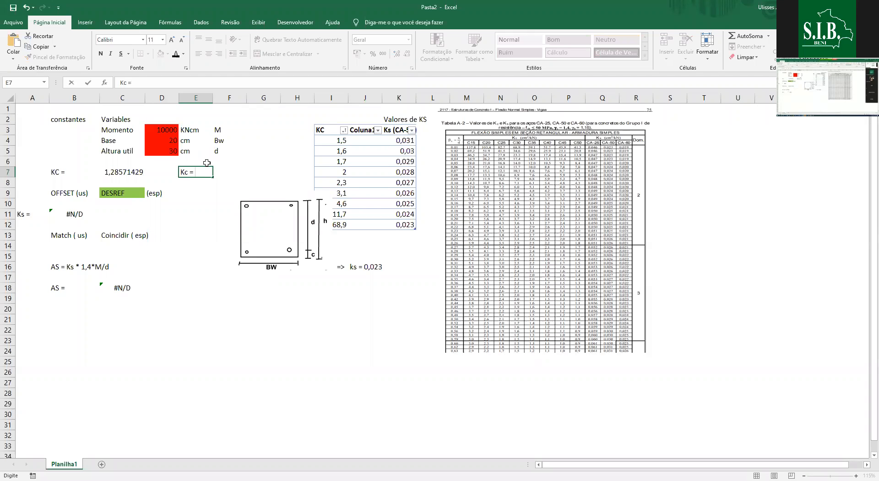
{"action": "left_click", "coordinate": [7, 161]}
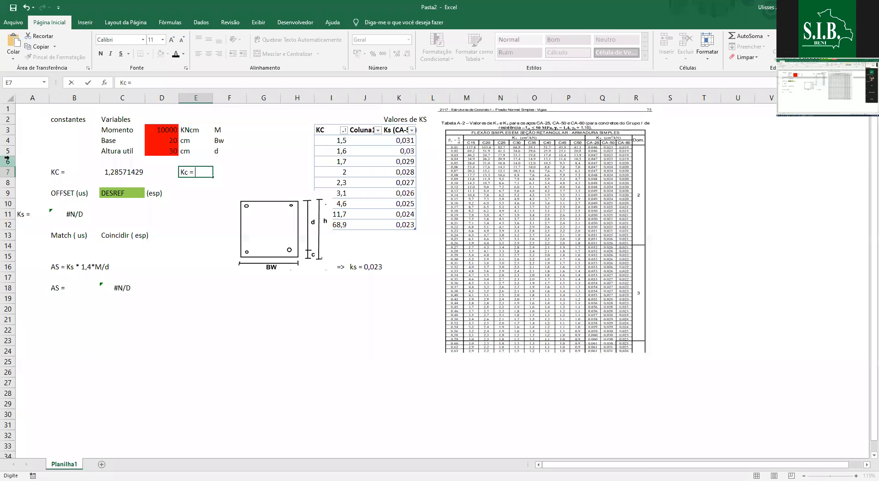
{"action": "left_click", "coordinate": [189, 173]}
{"action": "left_click", "coordinate": [178, 82]}
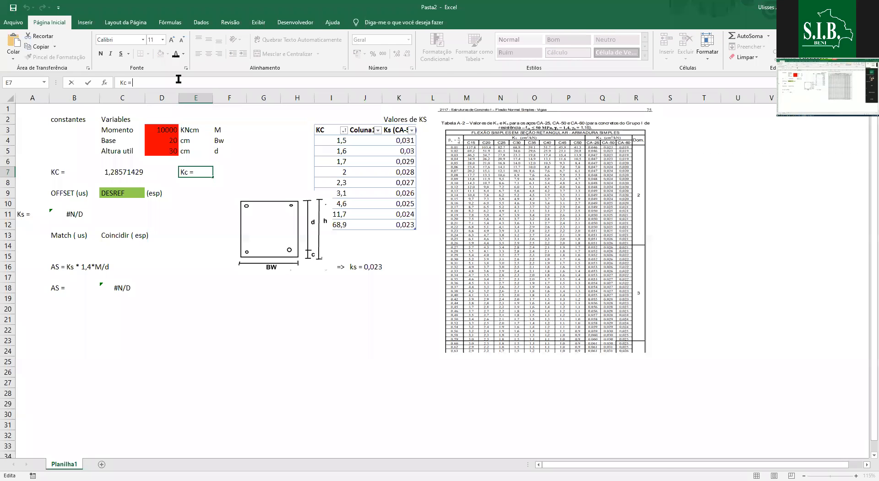
{"action": "type", "text": "Bw"}
{"action": "type", "text": " * d²"}
{"action": "type", "text": " / 1."}
{"action": "type", "text": "4"}
{"action": "type", "text": "*M)"}
{"action": "key", "text": "Left"}
{"action": "key", "text": "Left"}
{"action": "type", "text": "("}
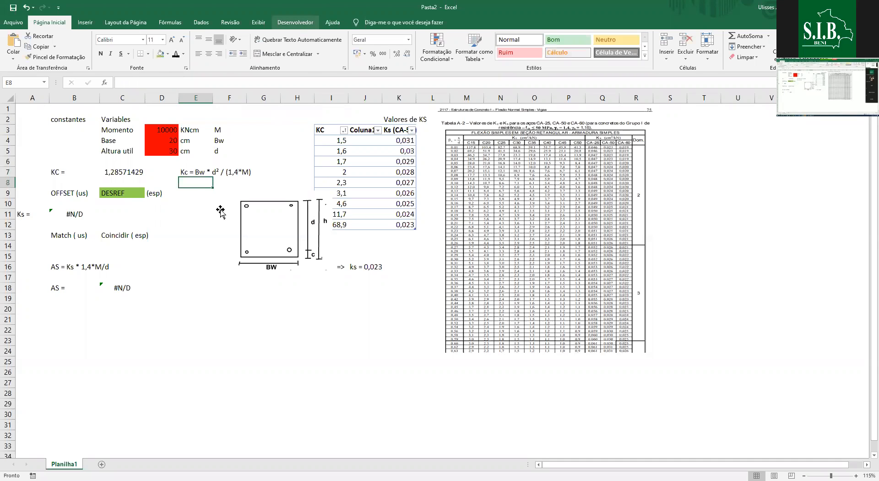
{"action": "left_click", "coordinate": [226, 212]}
{"action": "left_click", "coordinate": [190, 182]}
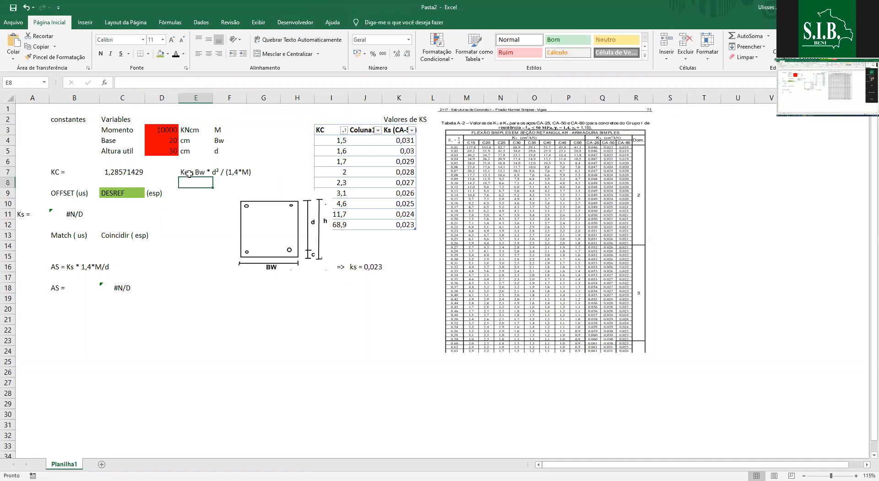
{"action": "left_click", "coordinate": [189, 174]}
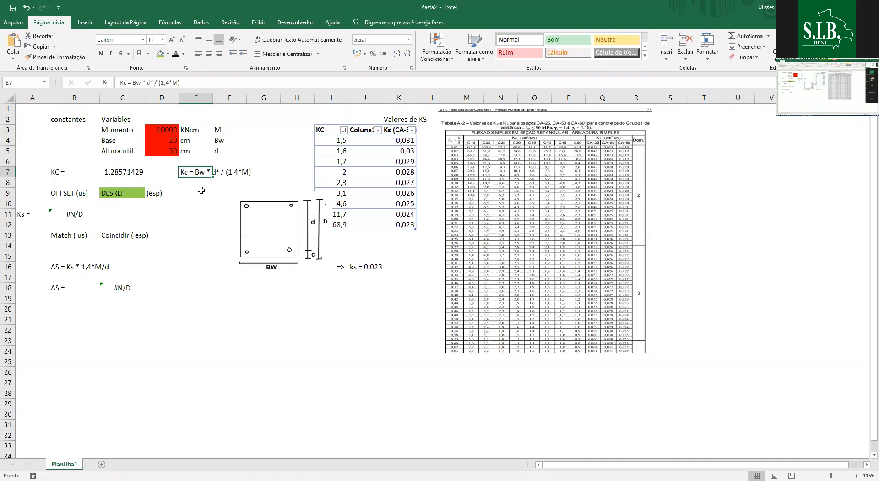
- Review the KC formula, the three red input values and the AS formula in C18
{"action": "left_click", "coordinate": [120, 170]}
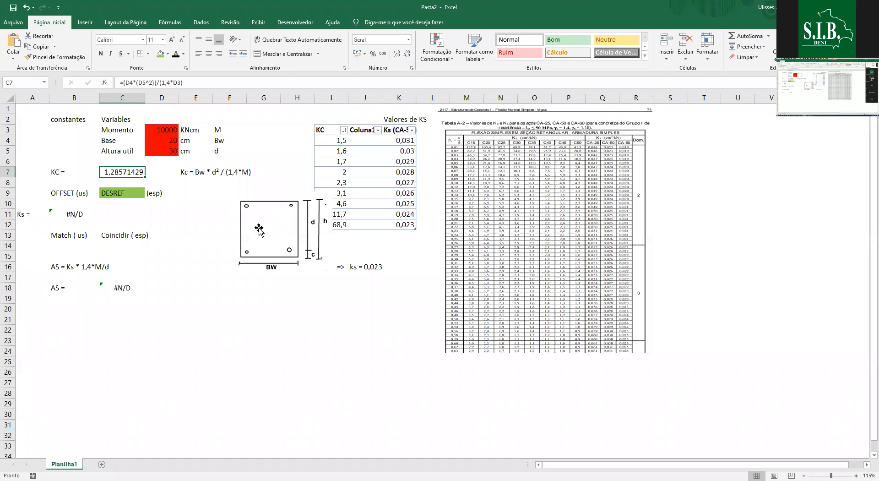
{"action": "left_click", "coordinate": [153, 121]}
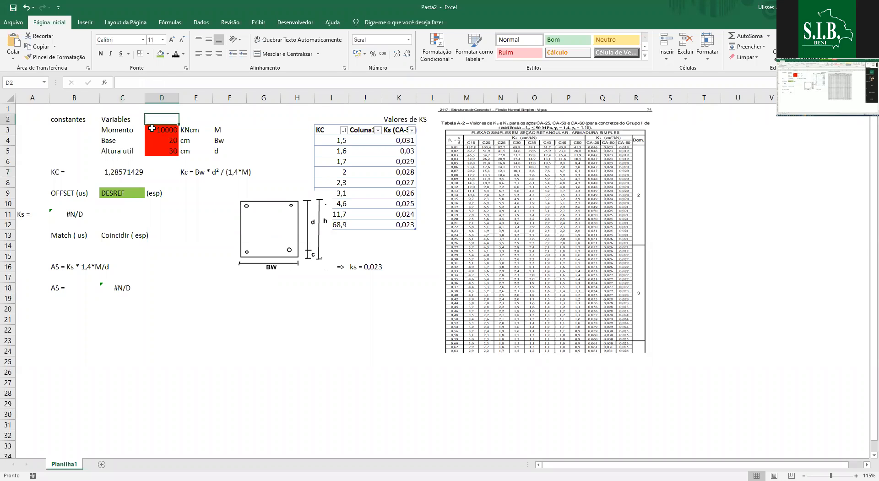
{"action": "double_click", "coordinate": [162, 140]}
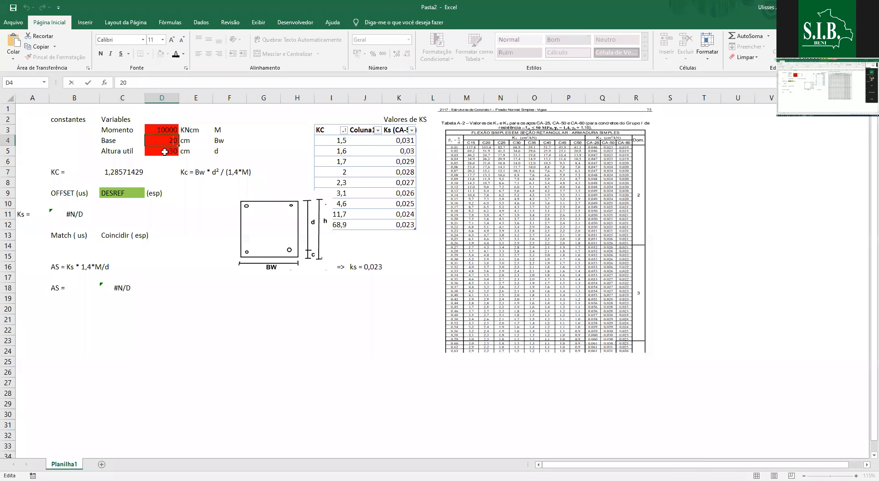
{"action": "left_click_drag", "start_coordinate": [161, 129], "coordinate": [164, 152]}
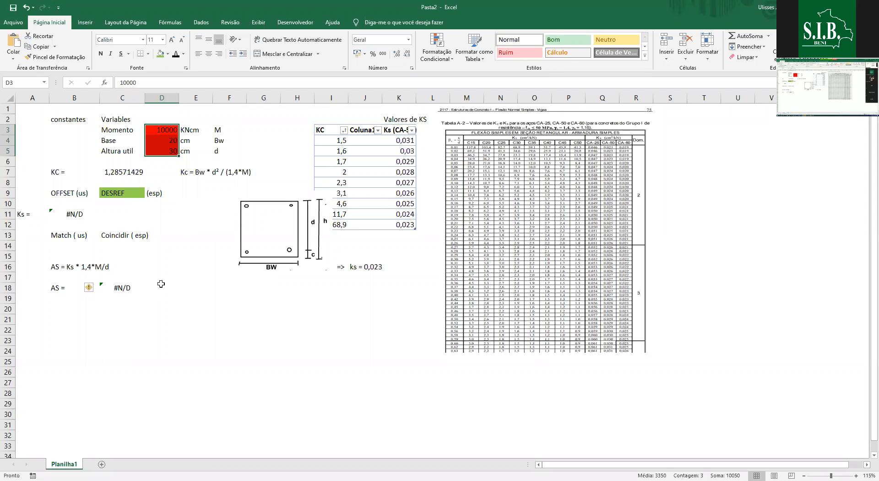
{"action": "left_click", "coordinate": [130, 287]}
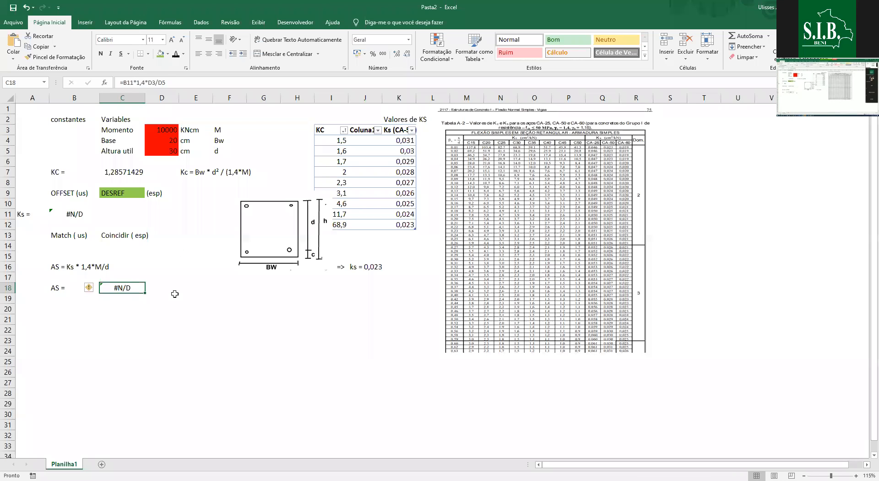
{"action": "key", "text": "Right"}
{"action": "left_click", "coordinate": [199, 190]}
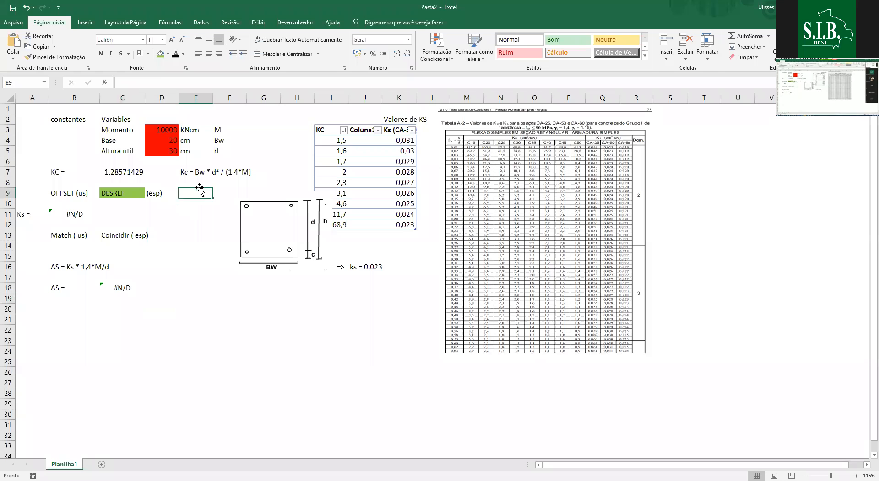
- Insert an empty table row above the 1,5 entry in the KC table
{"action": "double_click", "coordinate": [328, 132]}
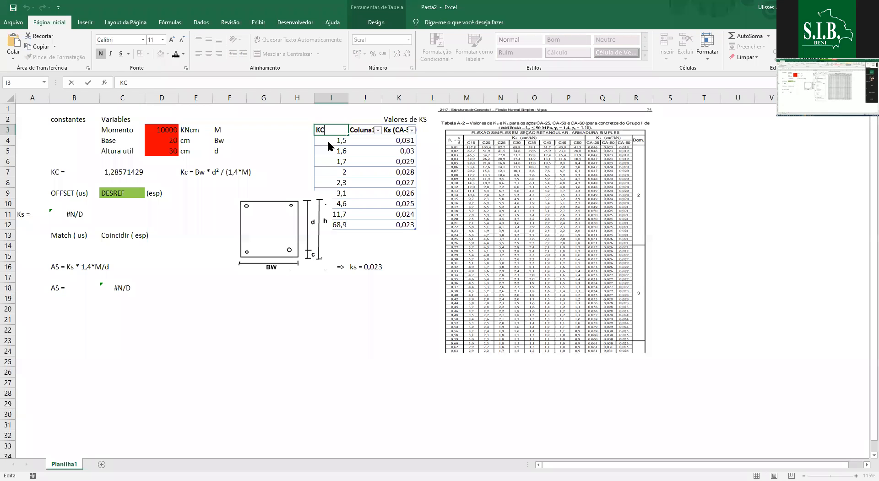
{"action": "right_click", "coordinate": [328, 142]}
{"action": "mouse_move", "coordinate": [361, 230]}
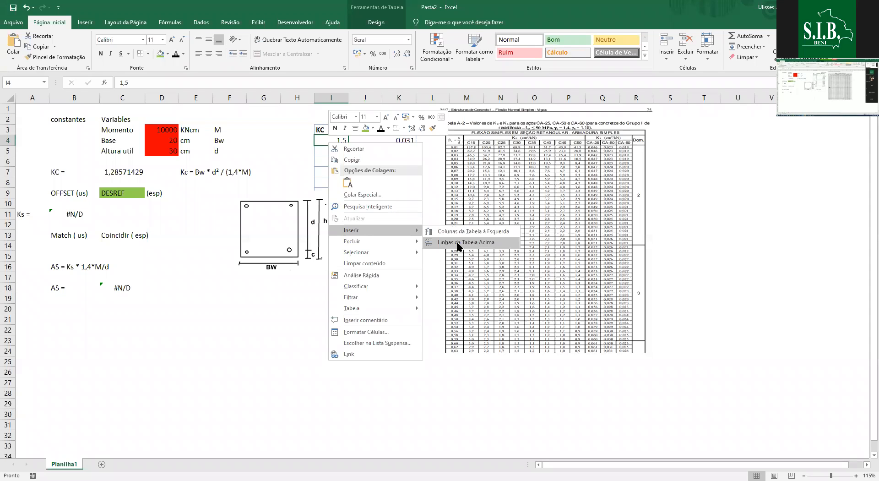
{"action": "left_click", "coordinate": [458, 244]}
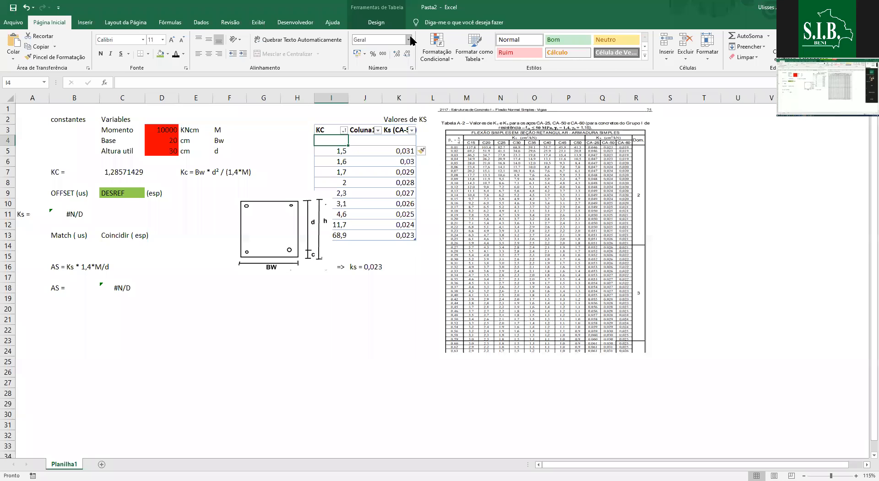
{"action": "left_click", "coordinate": [219, 183]}
{"action": "left_click", "coordinate": [158, 131]}
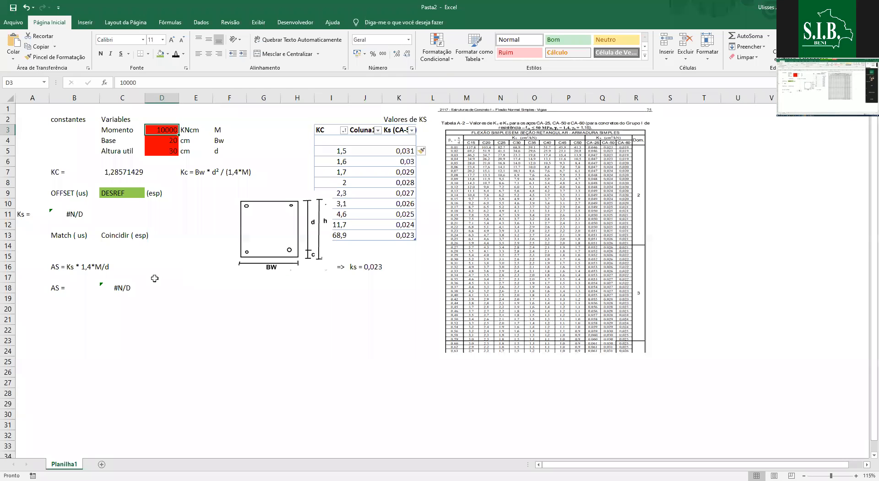
{"action": "left_click", "coordinate": [195, 277]}
{"action": "left_click", "coordinate": [81, 215]}
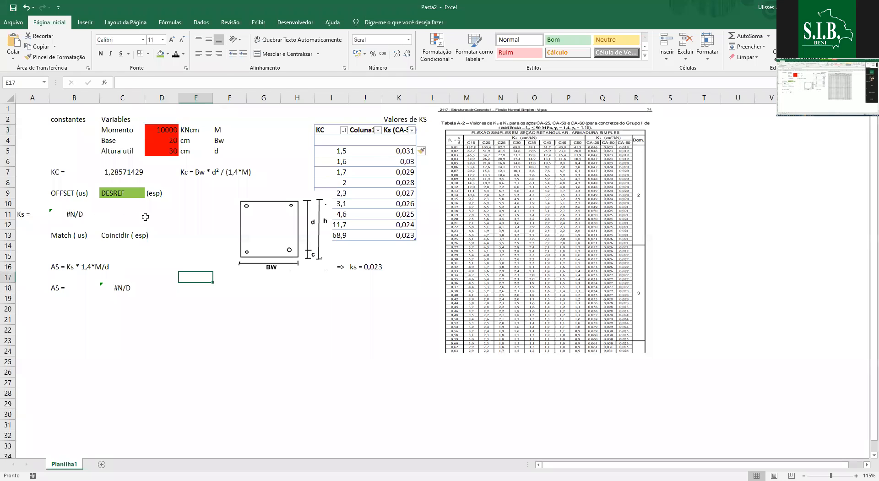
{"action": "left_click", "coordinate": [344, 150]}
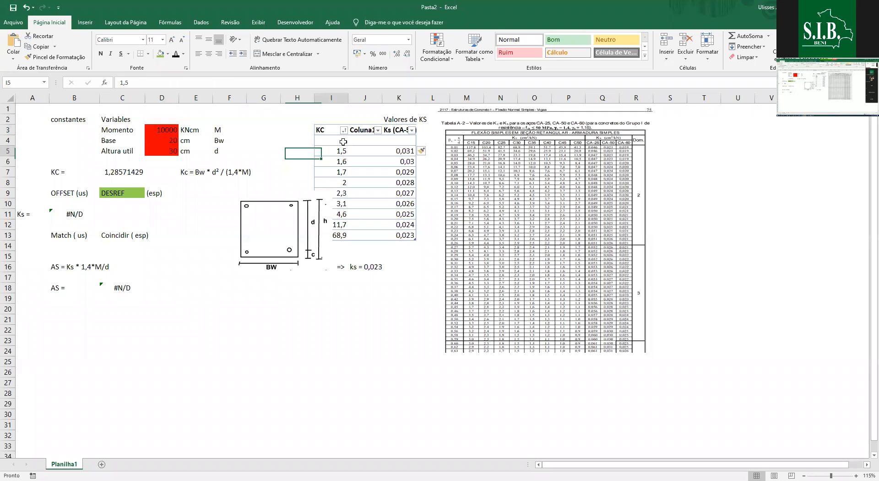
- Enter 0 as the KC value in cell I4 of the empty first table row
{"action": "left_click", "coordinate": [345, 137]}
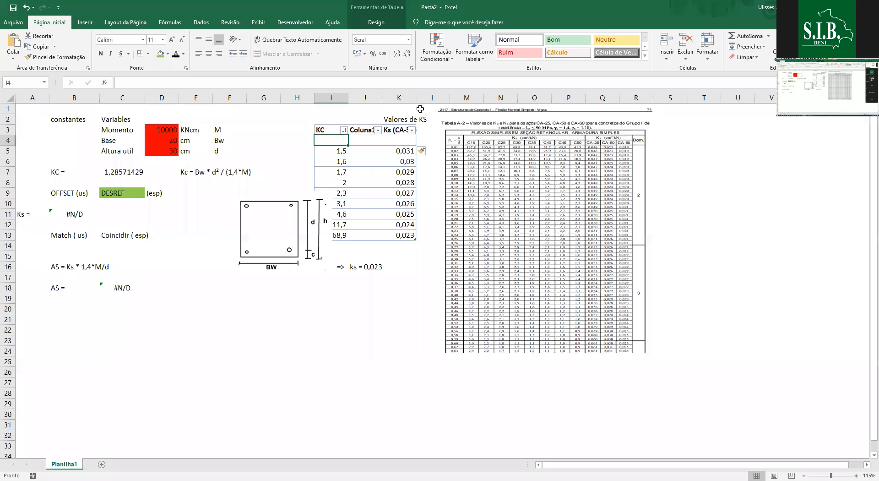
{"action": "type", "text": "0,0"}
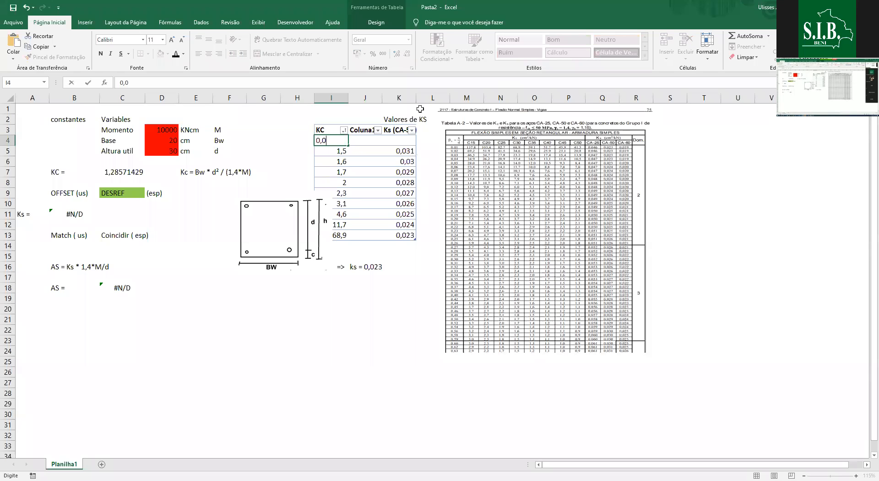
{"action": "key", "text": "BackSpace"}
{"action": "key", "text": "BackSpace"}
{"action": "key", "text": "BackSpace"}
{"action": "key", "text": "Escape"}
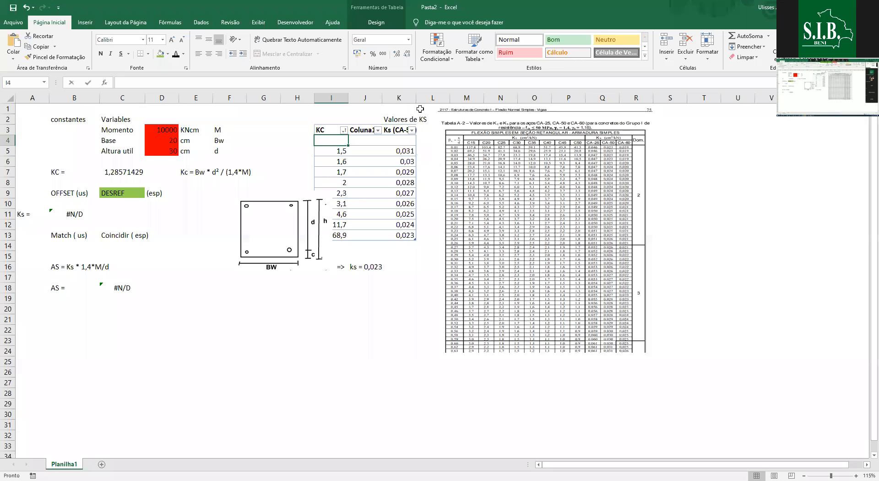
{"action": "type", "text": "0"}
- Enter "ERRO" with quotation marks as the Ks value in cell K4 of the KC 0 row
{"action": "key", "text": "Tab"}
{"action": "key", "text": "Tab"}
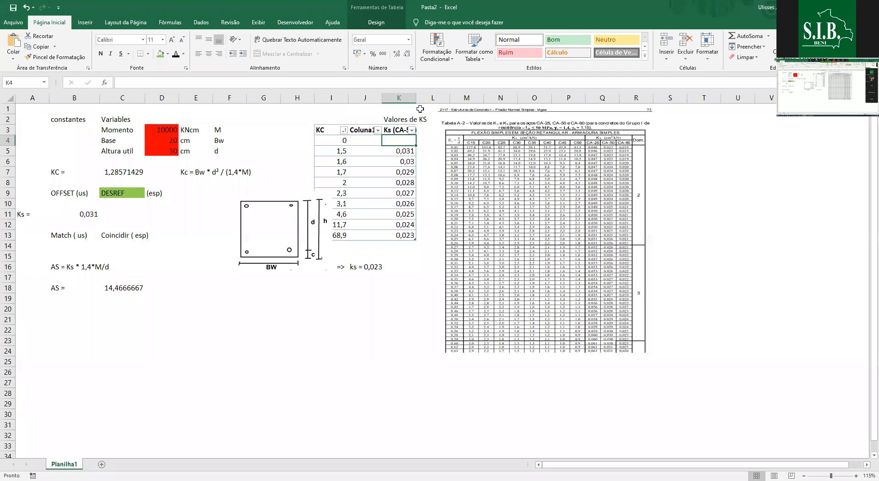
{"action": "type", "text": "\""}
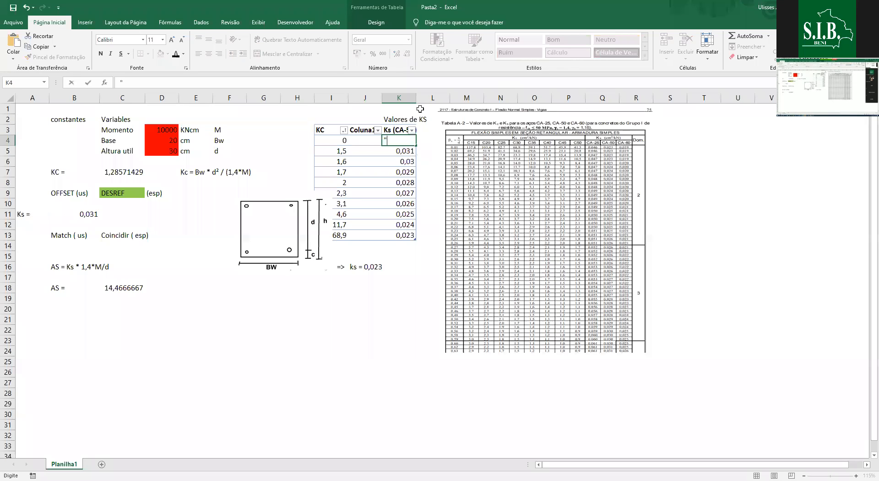
{"action": "type", "text": "ERRO\""}
{"action": "key", "text": "Return"}
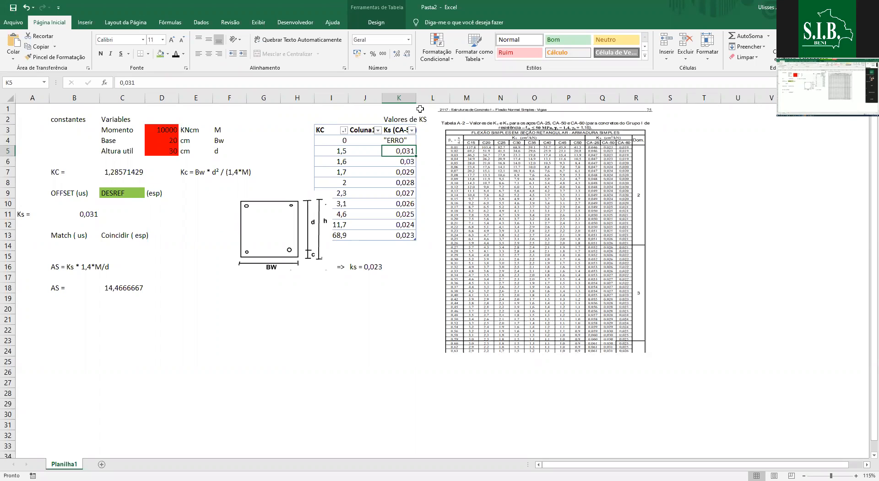
- Change the match type in the Ks formula in B11 to --1, giving =DESLOC(K3;1+CORRESP(C7;I4:I13;--1);0)
{"action": "key", "text": "Left"}
{"action": "key", "text": "Left"}
{"action": "key", "text": "Up"}
{"action": "key", "text": "Left"}
{"action": "key", "text": "Left"}
{"action": "key", "text": "Left"}
{"action": "key", "text": "Down"}
{"action": "key", "text": "Down"}
{"action": "key", "text": "Down"}
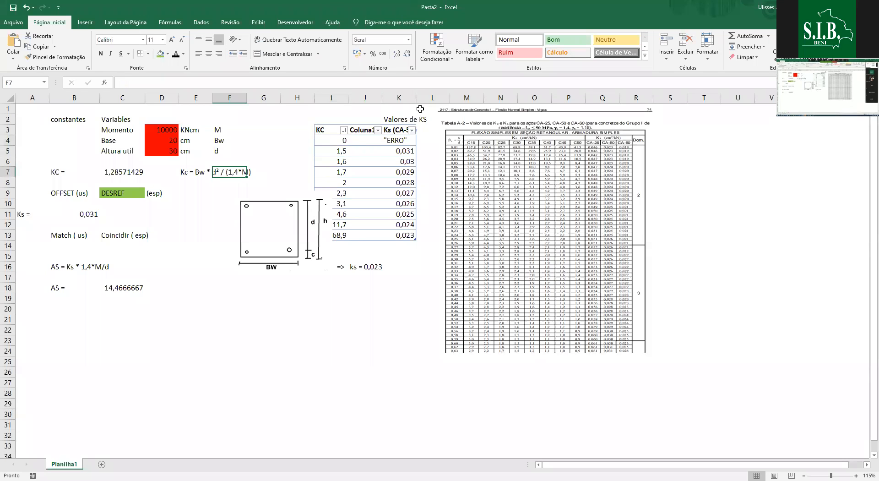
{"action": "key", "text": "Left"}
{"action": "key", "text": "Left"}
{"action": "key", "text": "Left"}
{"action": "key", "text": "Down"}
{"action": "key", "text": "Down"}
{"action": "key", "text": "Down"}
{"action": "key", "text": "Down"}
{"action": "key", "text": "Left"}
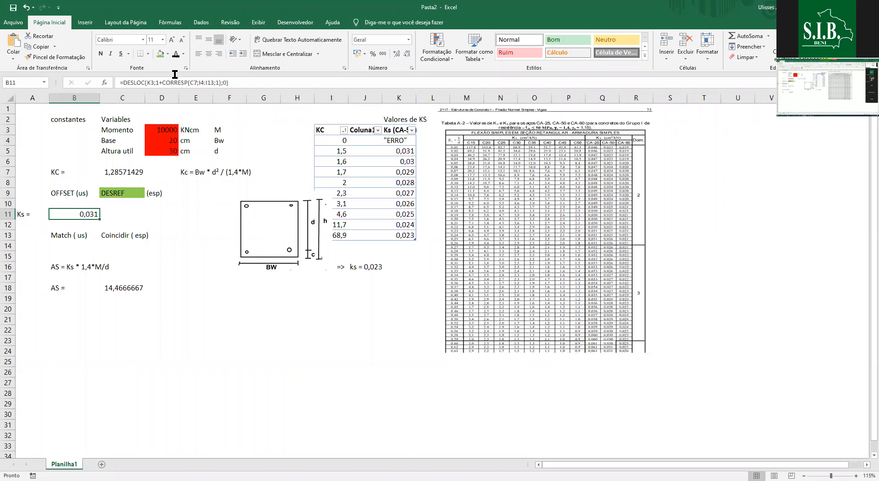
{"action": "key", "text": "F2"}
{"action": "key", "text": "Left"}
{"action": "key", "text": "Left"}
{"action": "key", "text": "Left"}
{"action": "key", "text": "Left"}
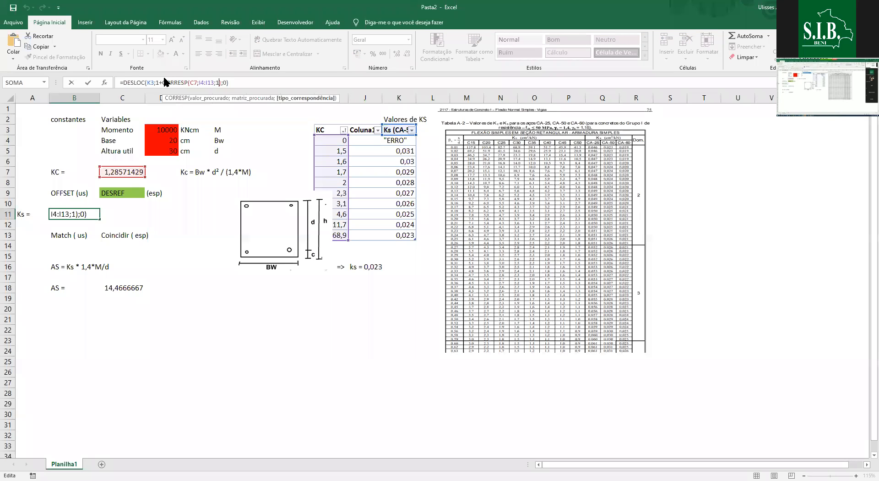
{"action": "key", "text": "BackSpace"}
{"action": "type", "text": "-1"}
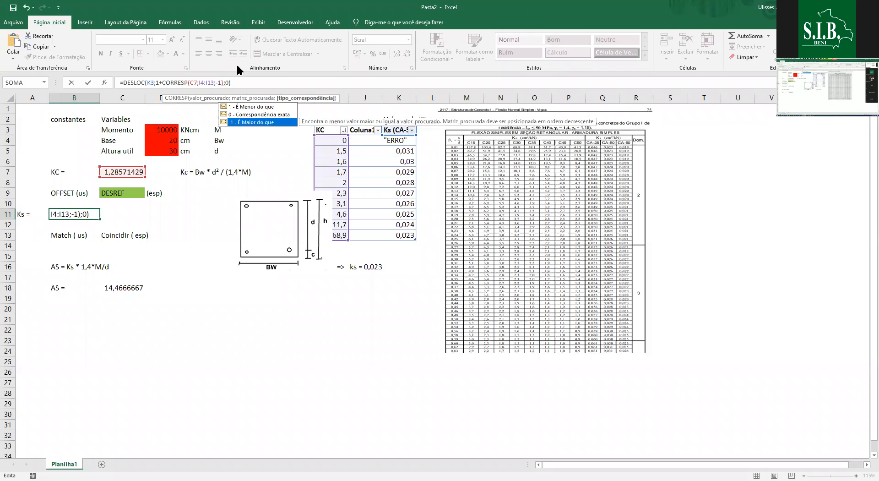
{"action": "type", "text": "-"}
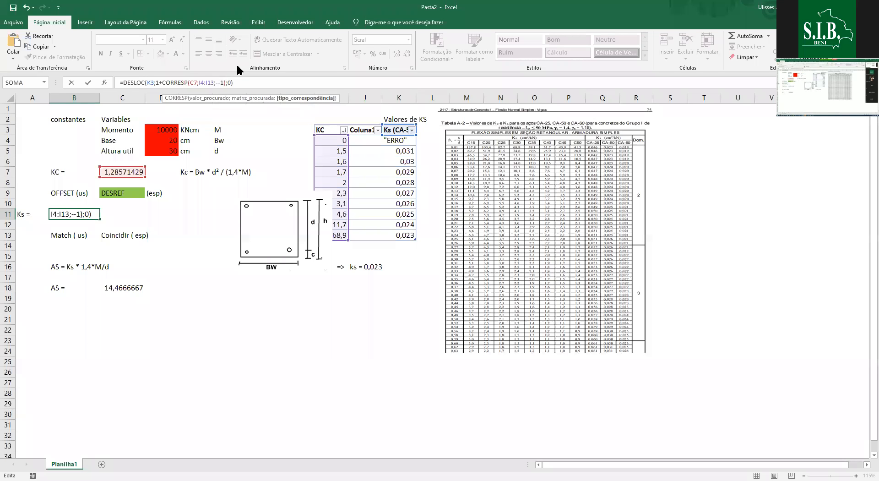
{"action": "key", "text": "ctrl+Return"}
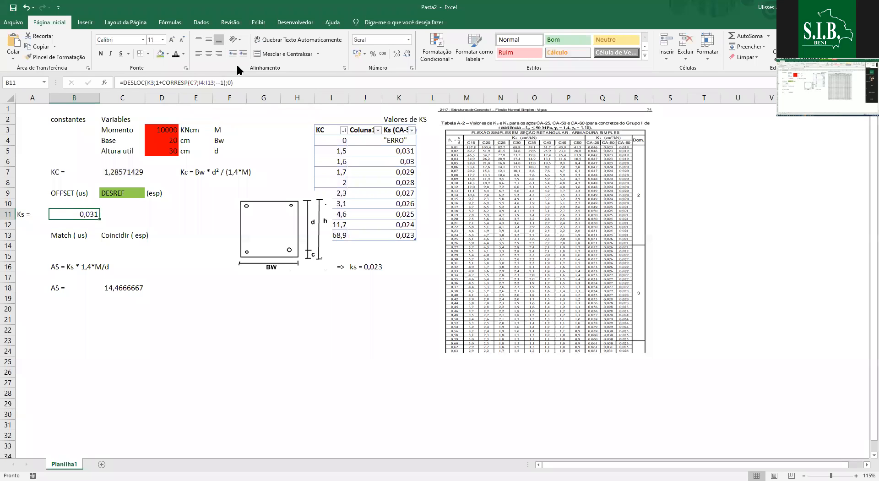
- Remove the 1+ from the row offset in the Ks formula in B11, giving =DESLOC(K3;CORRESP(C7;I4:I13;--1);0)
{"action": "left_click", "coordinate": [397, 141]}
{"action": "left_click_drag", "start_coordinate": [341, 140], "coordinate": [367, 140]}
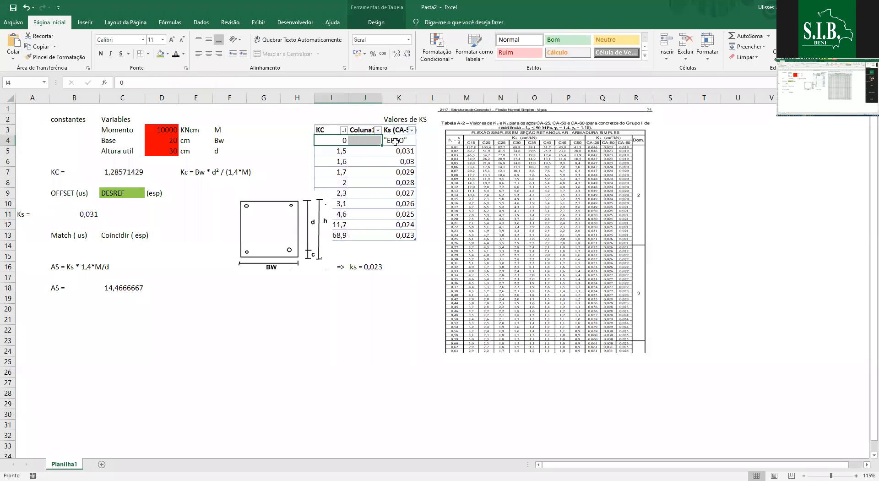
{"action": "double_click", "coordinate": [395, 141]}
{"action": "left_click", "coordinate": [80, 214]}
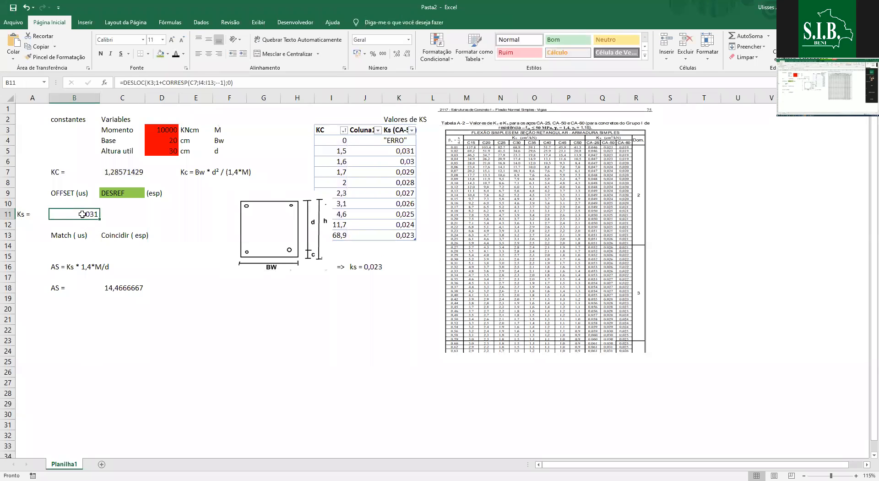
{"action": "key", "text": "F2"}
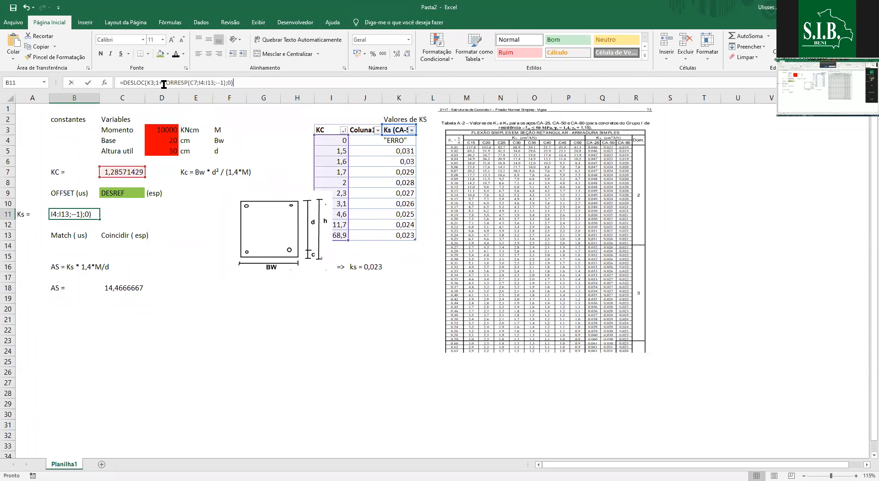
{"action": "key", "text": "Return"}
{"action": "left_click", "coordinate": [86, 214]}
{"action": "left_click", "coordinate": [172, 215]}
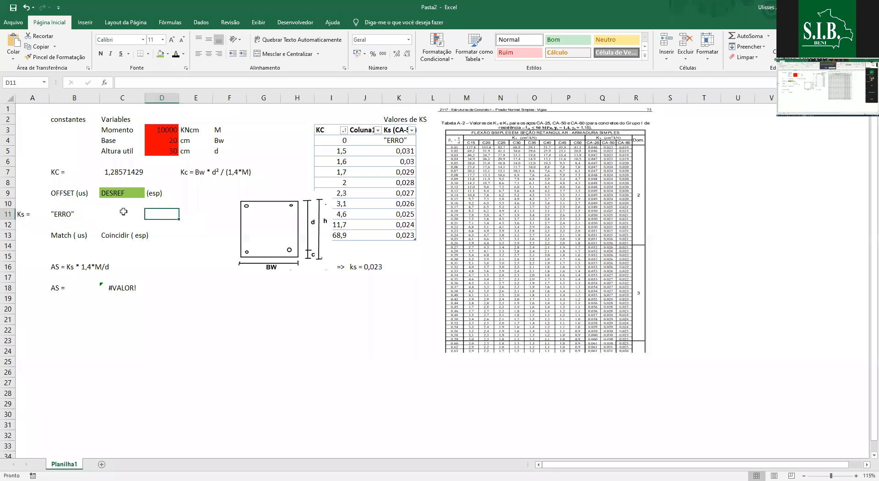
{"action": "left_click", "coordinate": [93, 217]}
{"action": "left_click", "coordinate": [185, 239]}
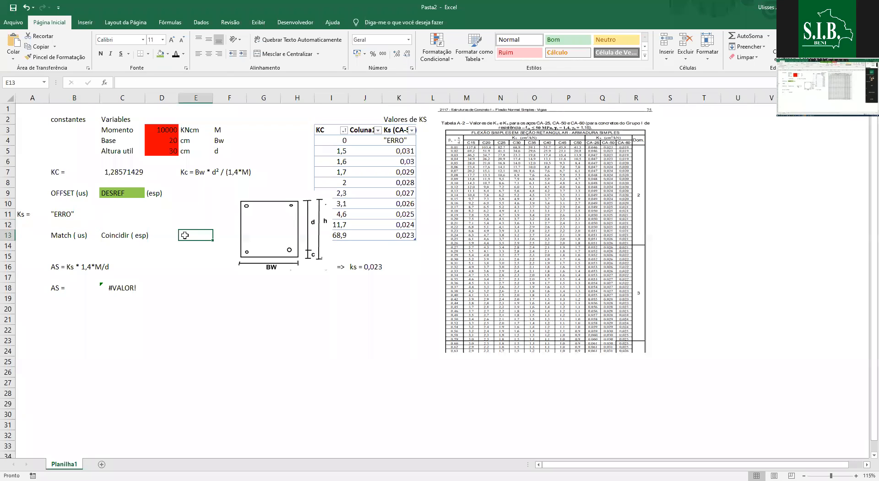
{"action": "left_click", "coordinate": [60, 212]}
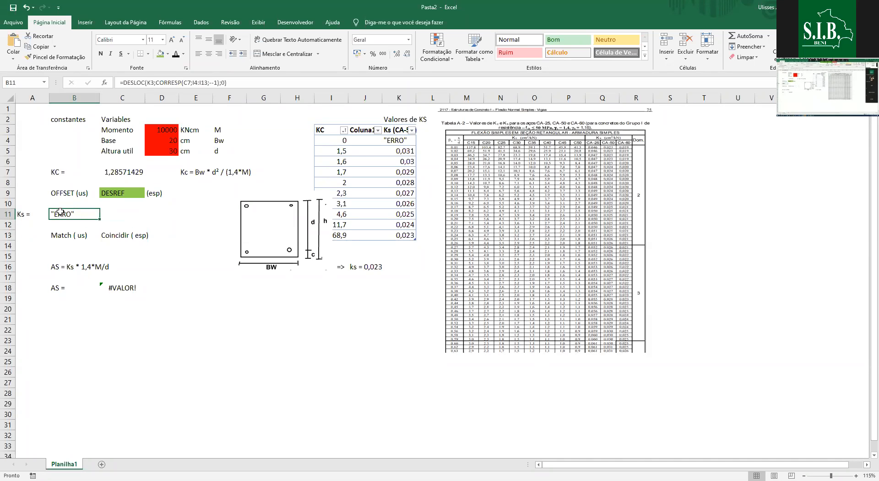
{"action": "left_click", "coordinate": [212, 82]}
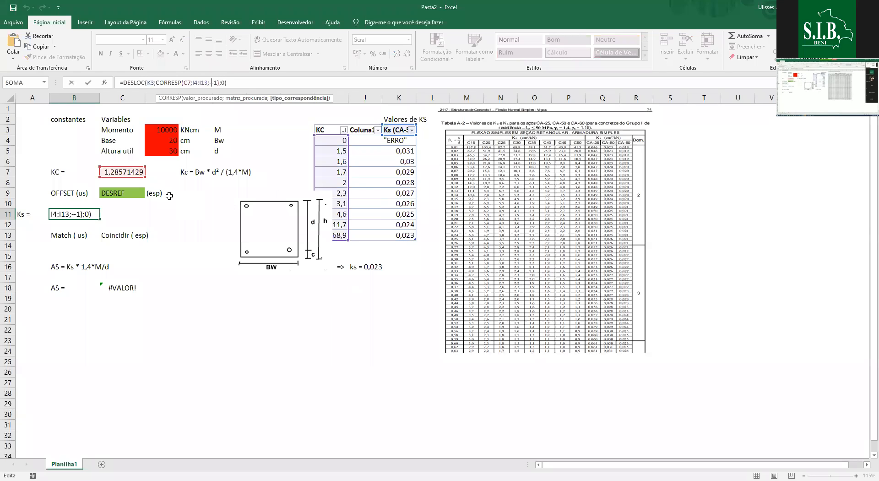
{"action": "left_click", "coordinate": [132, 212]}
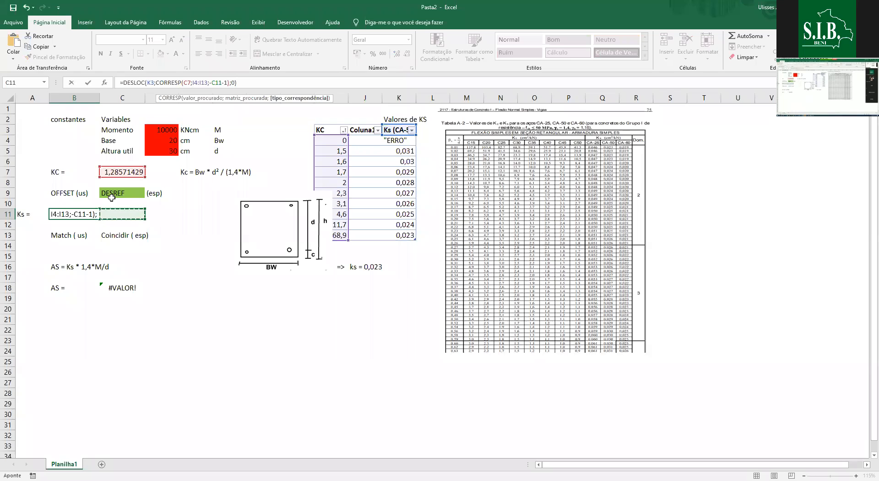
{"action": "key", "text": "Escape"}
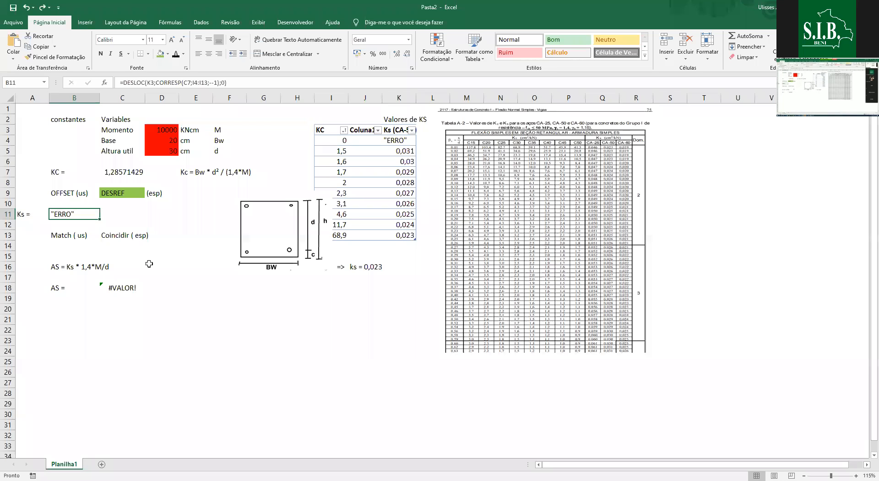
- Review the KC formula in C7 and its explanatory text, the red input values and the AS result area
{"action": "left_click", "coordinate": [191, 182]}
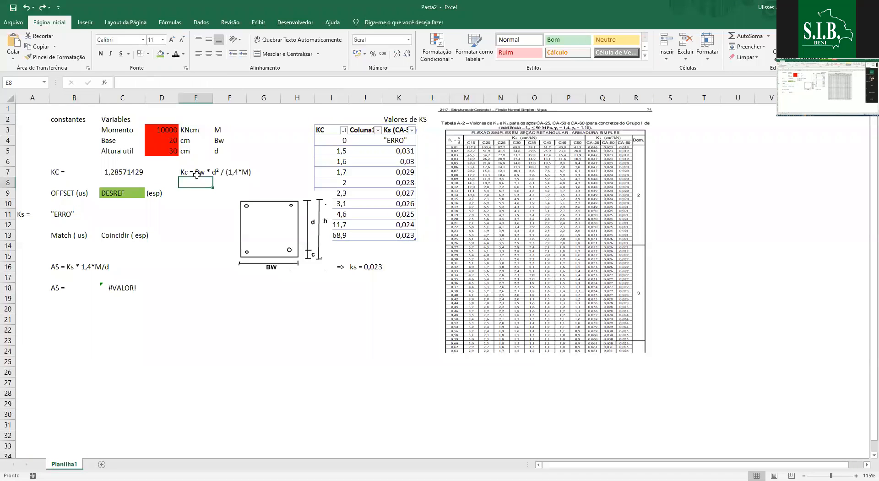
{"action": "left_click", "coordinate": [181, 204]}
{"action": "left_click", "coordinate": [197, 173]}
{"action": "left_click", "coordinate": [94, 173]}
{"action": "left_click", "coordinate": [108, 171]}
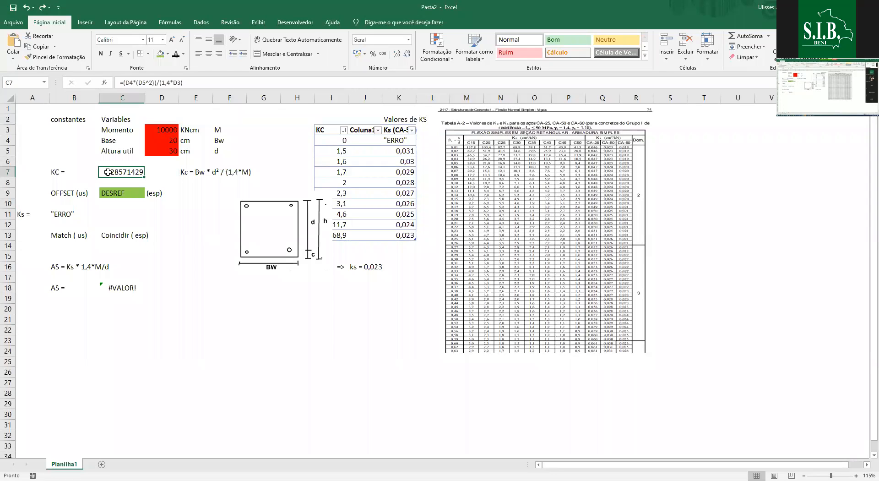
{"action": "left_click", "coordinate": [168, 151]}
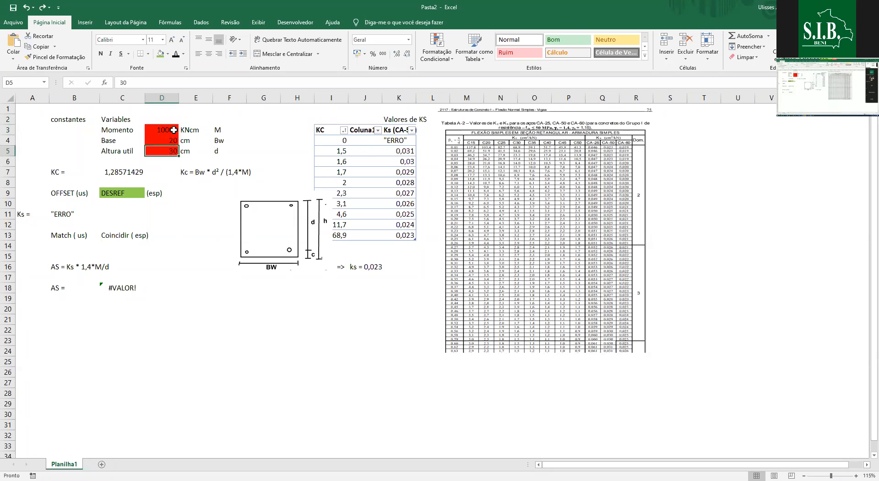
{"action": "left_click", "coordinate": [169, 256]}
{"action": "left_click", "coordinate": [112, 293]}
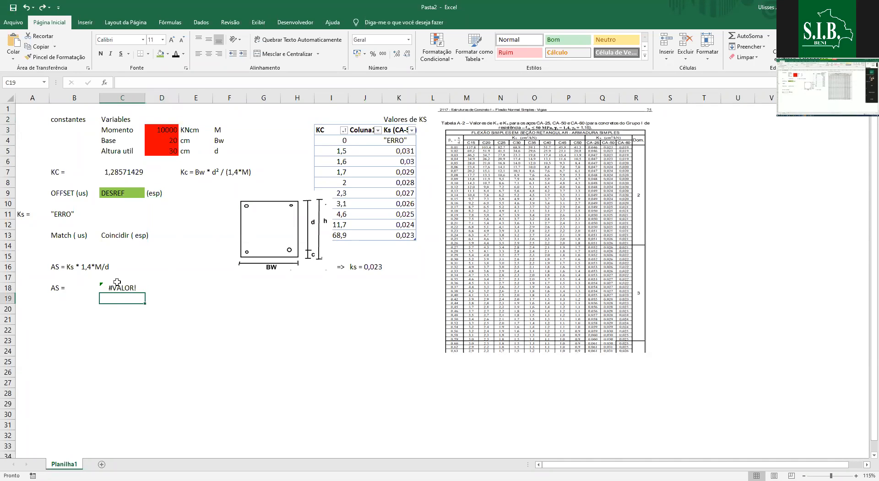
{"action": "left_click", "coordinate": [59, 277]}
- Move the Ks label and its lookup formula from A11:B11 one column over to B11:C11
{"action": "left_click", "coordinate": [64, 214]}
{"action": "left_click", "coordinate": [33, 212]}
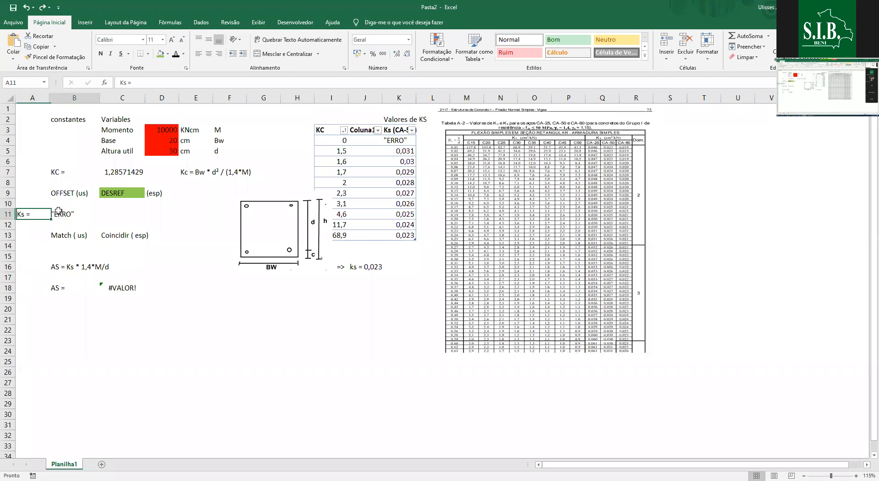
{"action": "left_click", "coordinate": [54, 213]}
{"action": "left_click", "coordinate": [37, 213]}
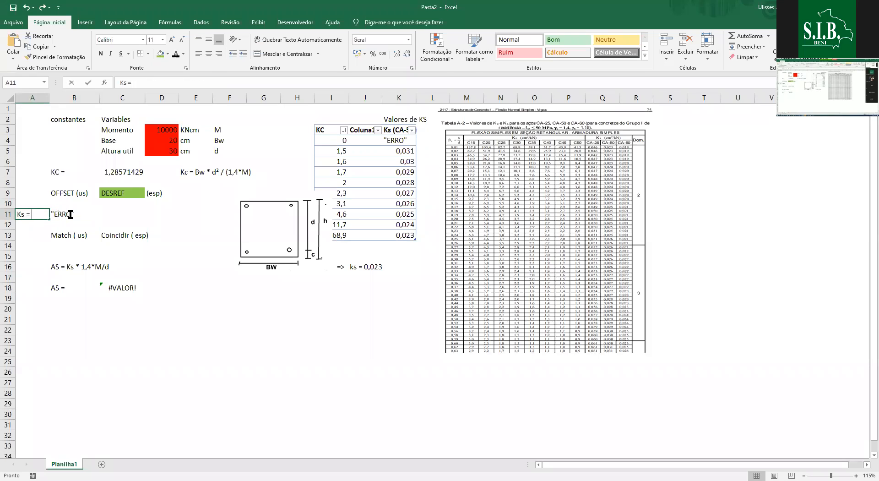
{"action": "key", "text": "F2"}
{"action": "key", "text": "Escape"}
{"action": "left_click_drag", "start_coordinate": [40, 216], "coordinate": [118, 216]}
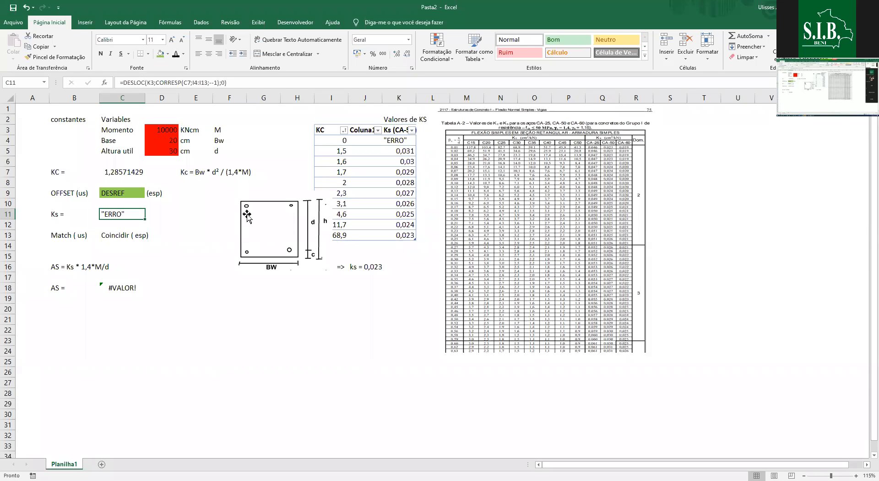
- Examine the AS formula in C18 along with the Ks result in C11 and the KC result in C7
{"action": "left_click", "coordinate": [101, 317]}
{"action": "left_click", "coordinate": [101, 284]}
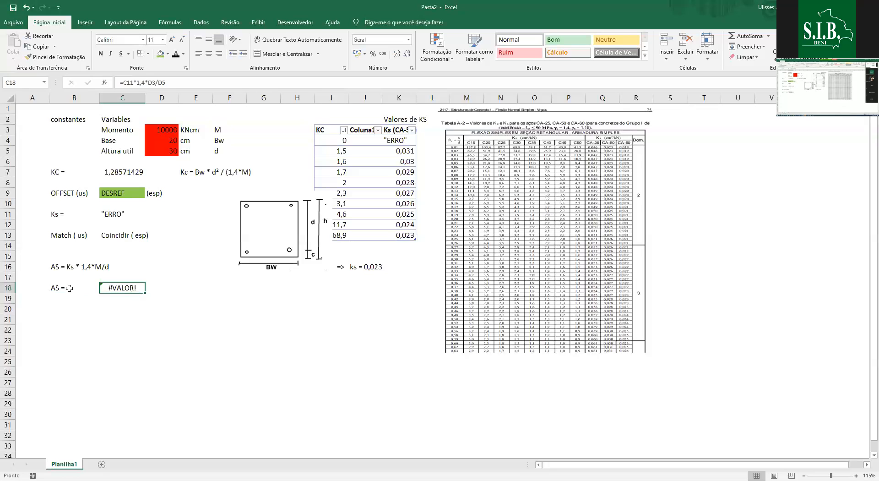
{"action": "left_click", "coordinate": [84, 291]}
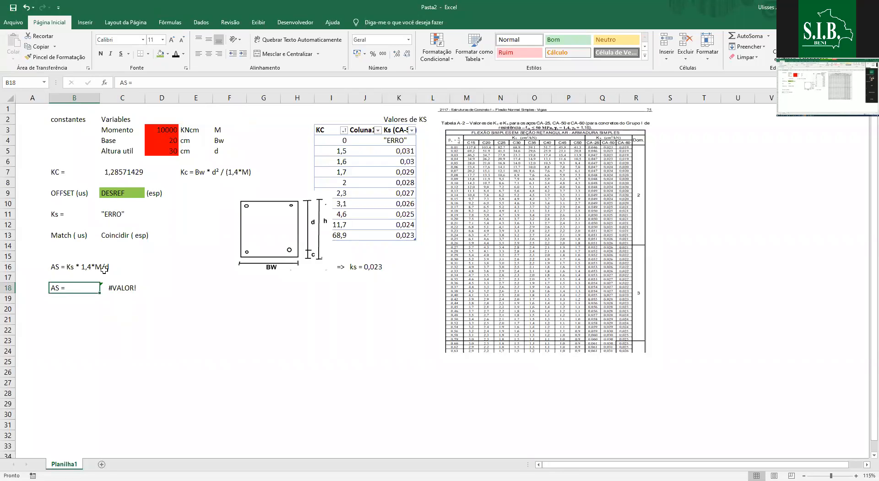
{"action": "key", "text": "Right"}
{"action": "left_click", "coordinate": [128, 326]}
{"action": "left_click", "coordinate": [106, 277]}
{"action": "left_click", "coordinate": [44, 235]}
{"action": "left_click", "coordinate": [43, 215]}
{"action": "left_click", "coordinate": [83, 214]}
{"action": "left_click", "coordinate": [124, 205]}
{"action": "left_click", "coordinate": [120, 163]}
{"action": "left_click", "coordinate": [66, 191]}
{"action": "left_click", "coordinate": [54, 180]}
{"action": "left_click", "coordinate": [68, 173]}
{"action": "left_click", "coordinate": [112, 172]}
- Examine the 1,5 entry and its neighbouring cells in the KC table as the lower limit for the KC result
{"action": "left_click", "coordinate": [353, 155]}
{"action": "left_click", "coordinate": [338, 151]}
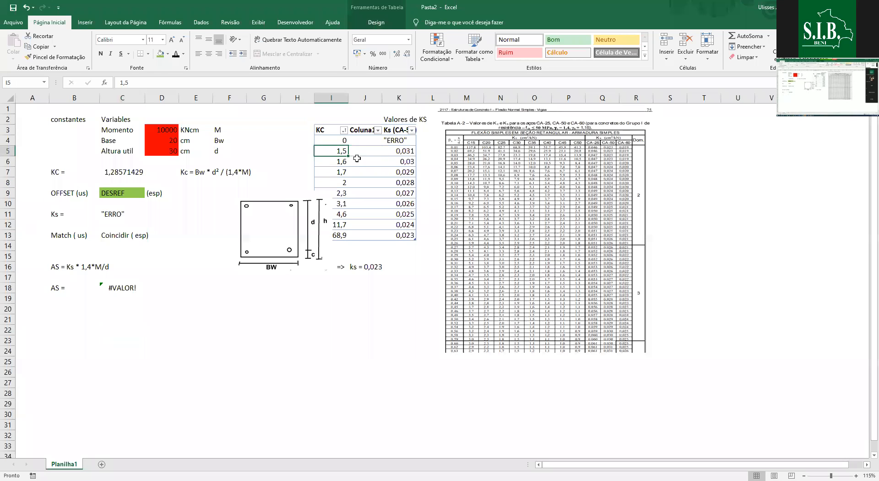
{"action": "key", "text": "Right"}
{"action": "left_click", "coordinate": [332, 151]}
{"action": "left_click", "coordinate": [352, 150]}
{"action": "left_click", "coordinate": [338, 150]}
{"action": "left_click", "coordinate": [351, 153]}
{"action": "left_click", "coordinate": [338, 158]}
{"action": "left_click", "coordinate": [353, 160]}
{"action": "left_click", "coordinate": [343, 154]}
{"action": "left_click", "coordinate": [352, 160]}
{"action": "left_click", "coordinate": [332, 149]}
{"action": "left_click", "coordinate": [351, 160]}
{"action": "left_click", "coordinate": [331, 150]}
- Set the effective depth (Altura util) in D5 to 40 cm
{"action": "left_click", "coordinate": [235, 290]}
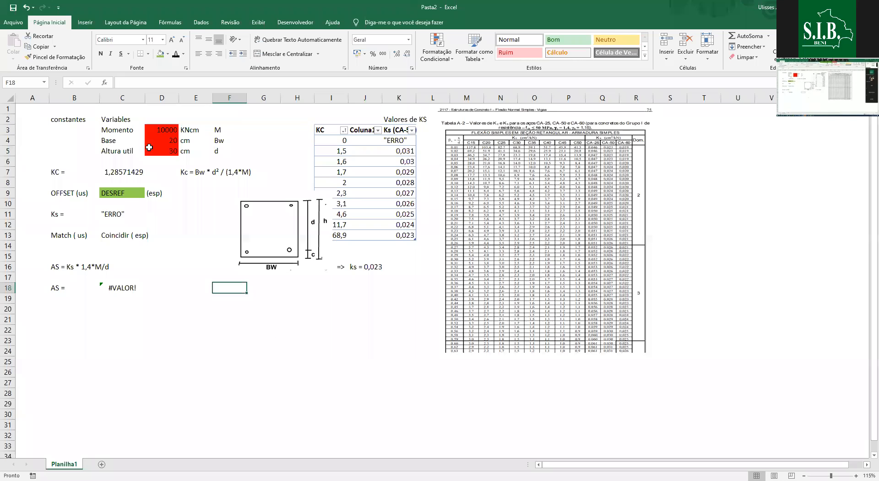
{"action": "left_click", "coordinate": [161, 132]}
{"action": "left_click", "coordinate": [167, 142]}
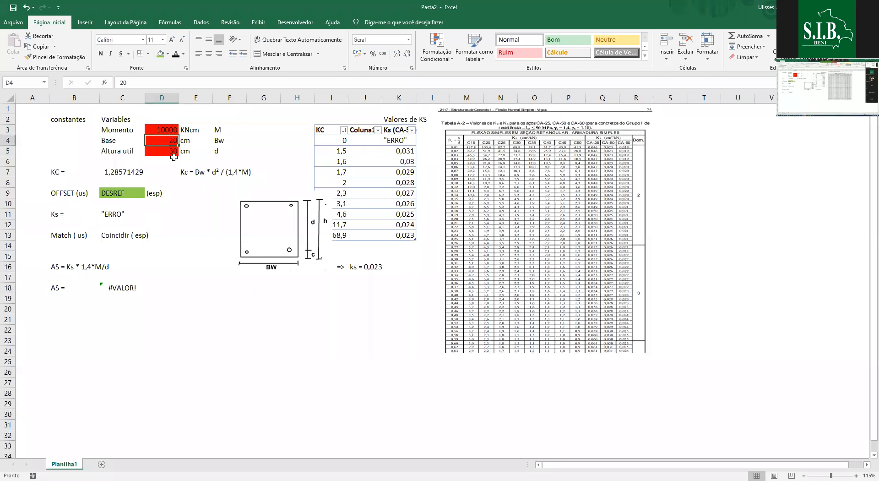
{"action": "left_click", "coordinate": [169, 155]}
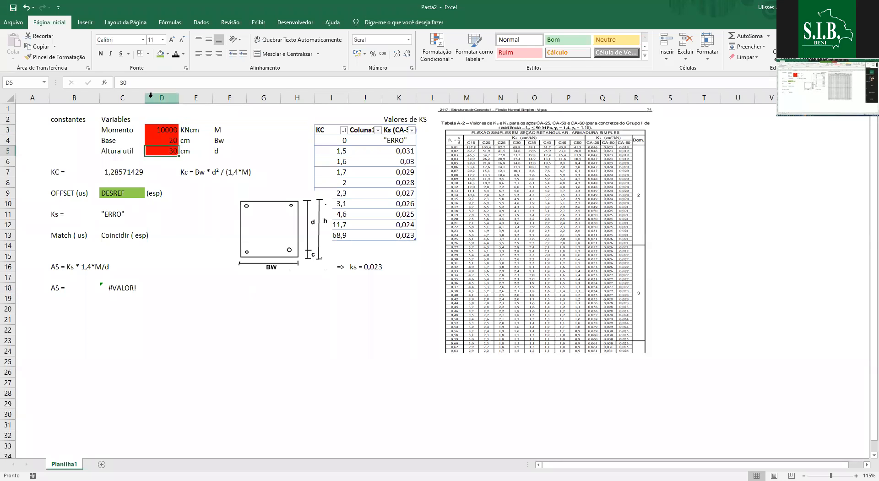
{"action": "left_click", "coordinate": [136, 83]}
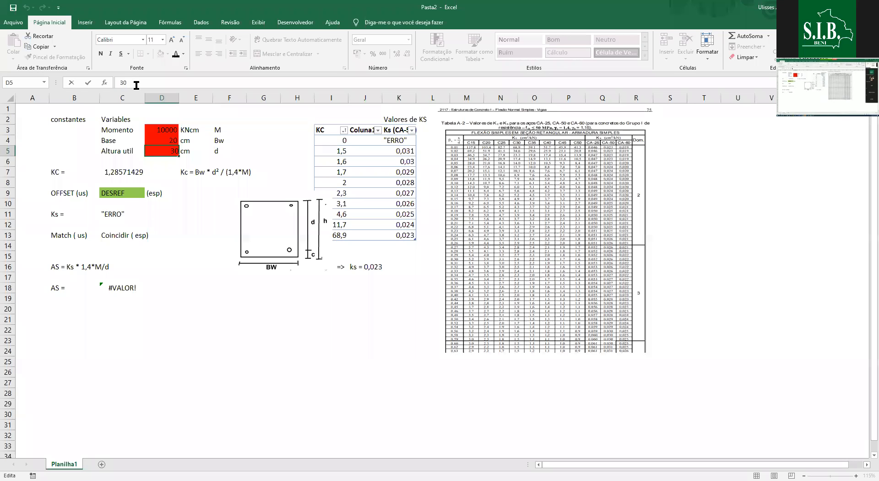
{"action": "key", "text": "BackSpace"}
{"action": "key", "text": "BackSpace"}
{"action": "type", "text": "4"}
{"action": "key", "text": "Return"}
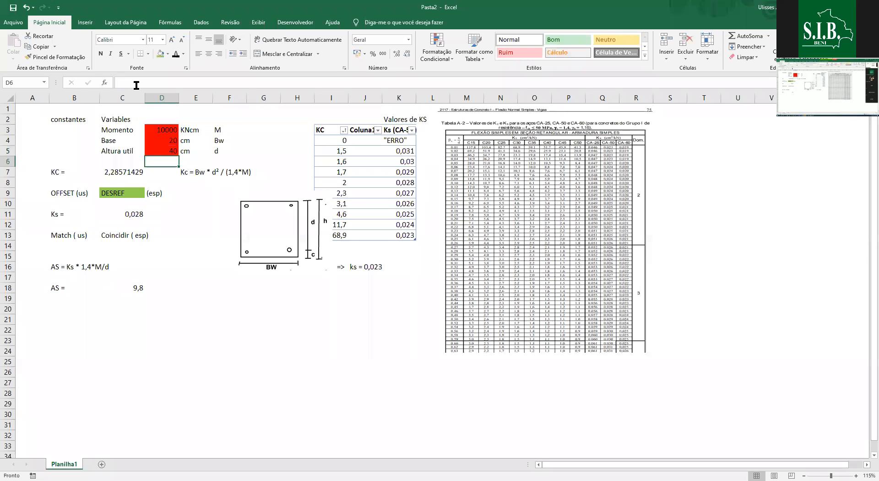
- Enter the unit cm² in D18, beside the AS result
{"action": "left_click", "coordinate": [161, 276]}
{"action": "left_click", "coordinate": [161, 289]}
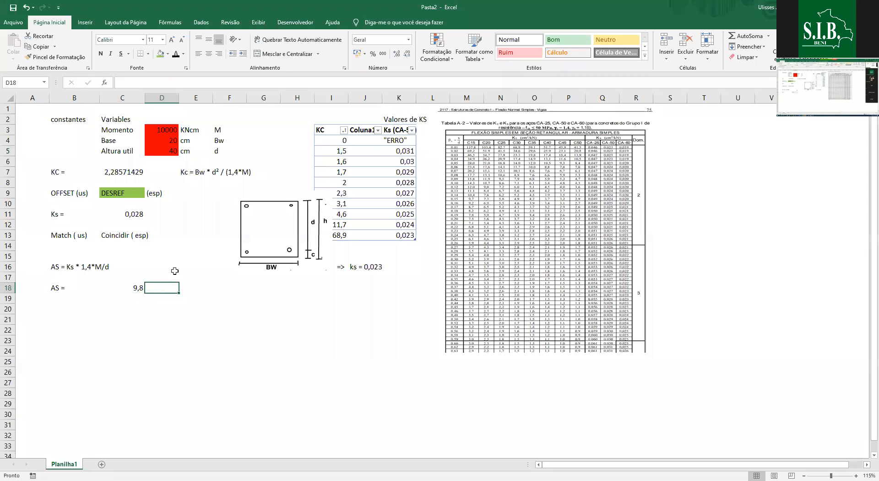
{"action": "type", "text": "cm²"}
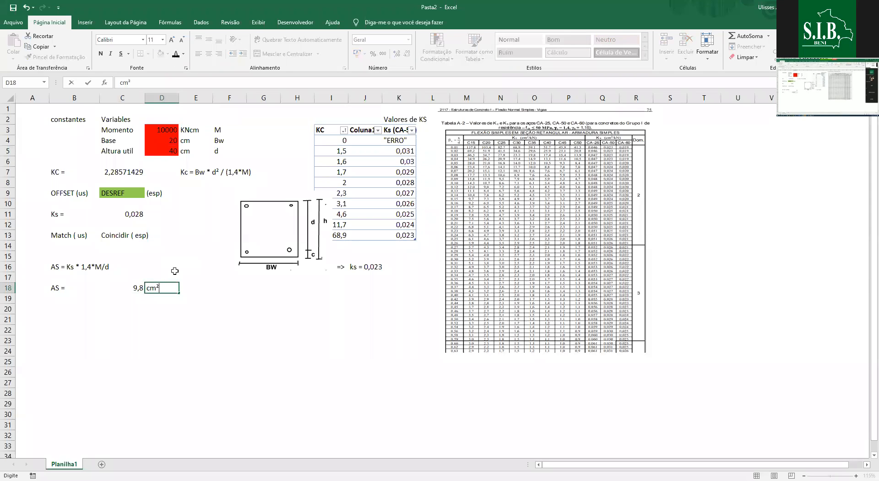
{"action": "key", "text": "Return"}
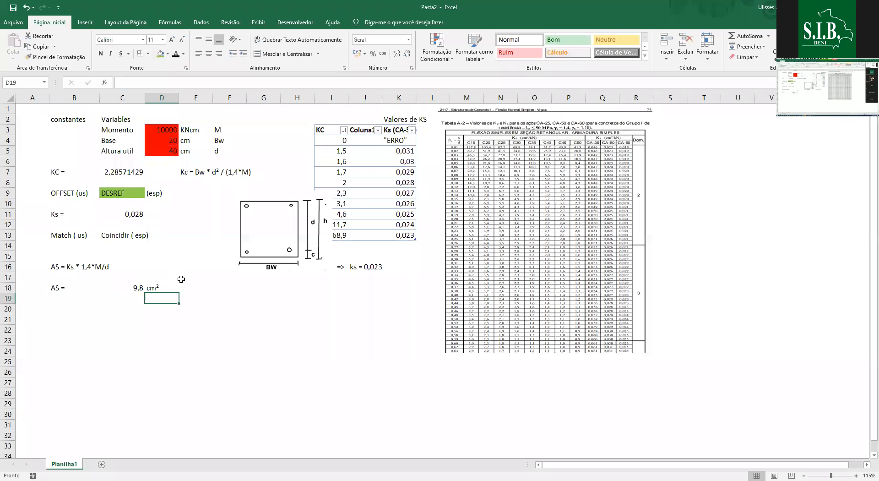
- Examine the AS label and result in row 18 and the cells around them
{"action": "left_click", "coordinate": [249, 245]}
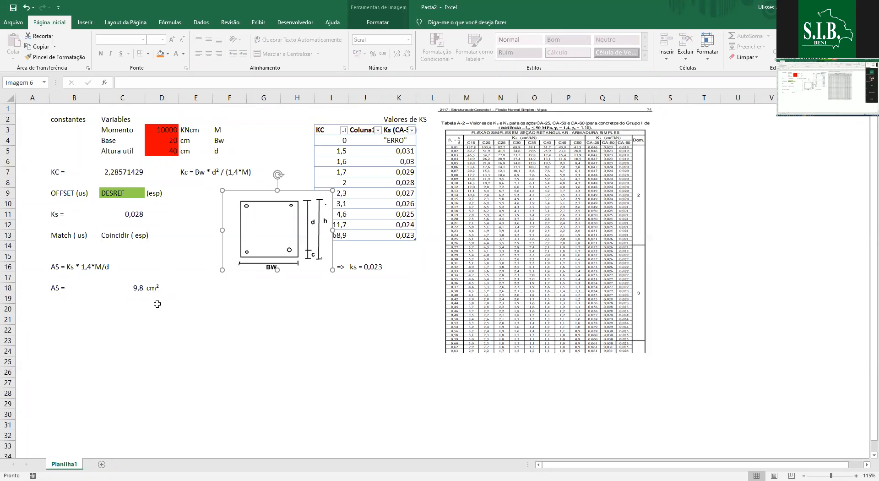
{"action": "left_click", "coordinate": [149, 290]}
{"action": "left_click", "coordinate": [113, 298]}
{"action": "left_click", "coordinate": [108, 290]}
{"action": "left_click", "coordinate": [74, 298]}
{"action": "left_click", "coordinate": [118, 340]}
{"action": "left_click", "coordinate": [132, 280]}
{"action": "left_click", "coordinate": [84, 332]}
{"action": "left_click", "coordinate": [67, 285]}
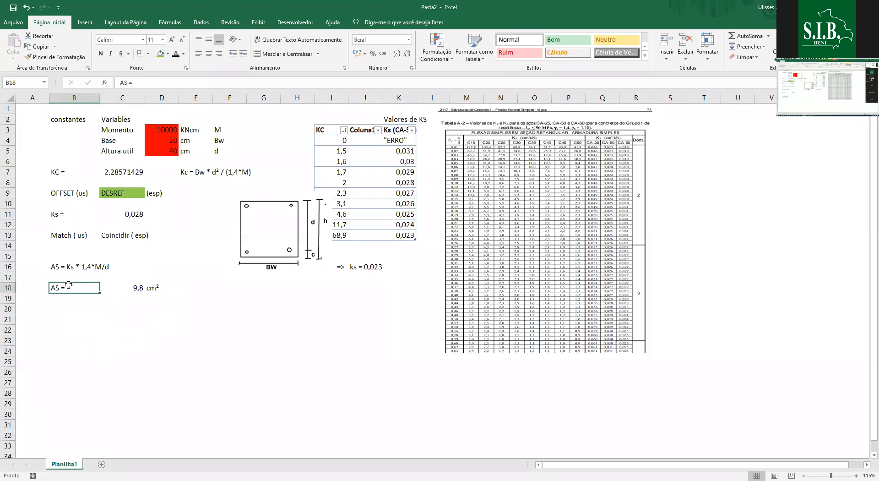
- Move the beam section picture below the KC table and the reference table image out to around column U, freeing the columns between
{"action": "left_click", "coordinate": [287, 235]}
{"action": "left_click_drag", "start_coordinate": [277, 237], "coordinate": [384, 326]}
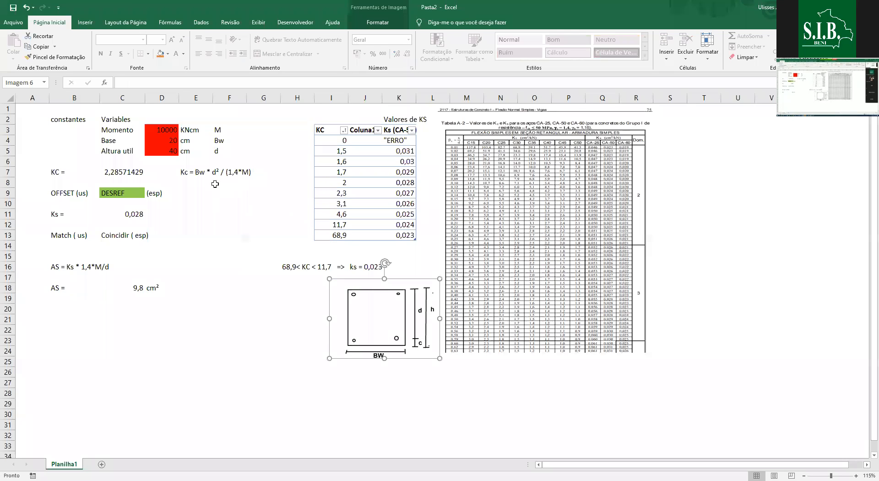
{"action": "scroll", "coordinate": [256, 167], "scroll_direction": "down", "scroll_amount": 1}
{"action": "scroll", "coordinate": [293, 162], "scroll_direction": "up", "scroll_amount": 1}
{"action": "left_click_drag", "start_coordinate": [455, 162], "coordinate": [753, 229]}
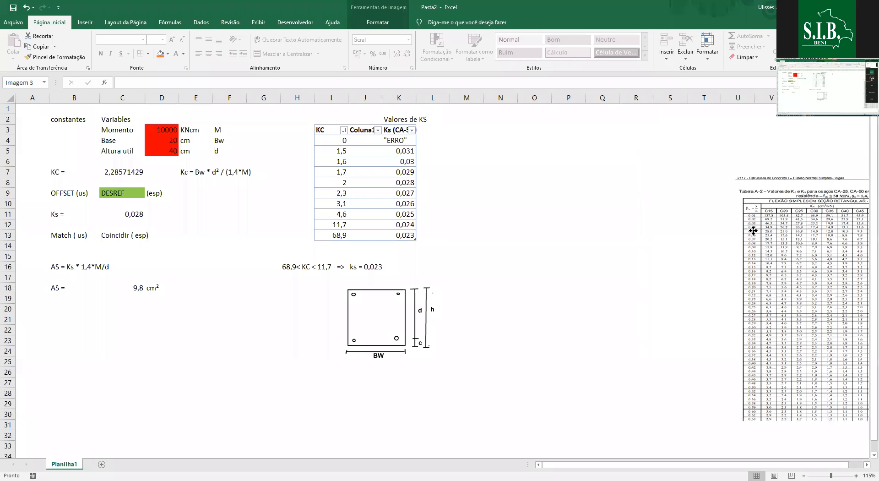
- Enter the heading "Memoria de calculo" in M2
{"action": "left_click", "coordinate": [468, 129]}
{"action": "left_click", "coordinate": [472, 119]}
{"action": "type", "text": "Memoria de calculo"}
{"action": "key", "text": "Return"}
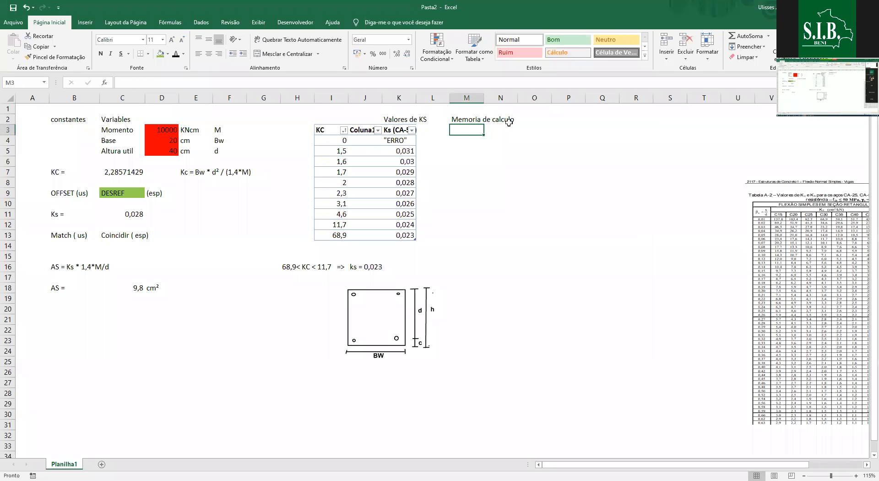
- Enter the labels "Momento (max) =", "Base =" and "Altura útil (d) =" in M4:M6 under the heading
{"action": "left_click", "coordinate": [460, 132]}
{"action": "left_click", "coordinate": [462, 140]}
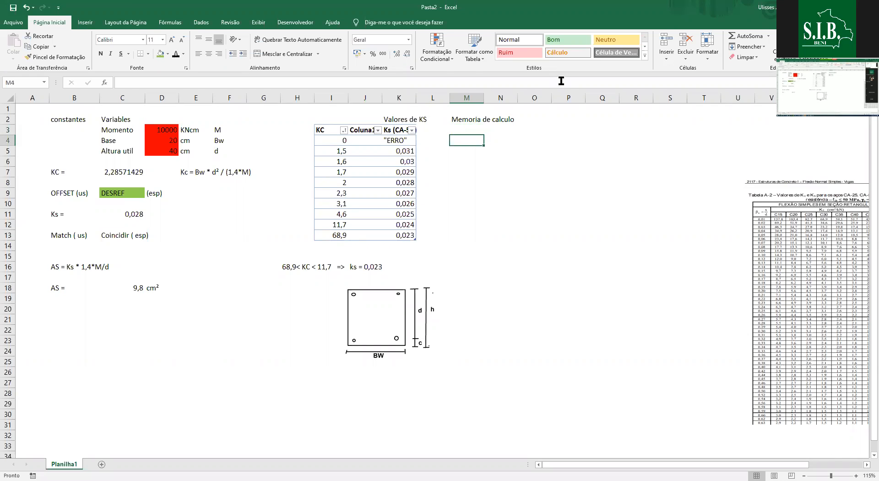
{"action": "type", "text": "Momento (max) ="}
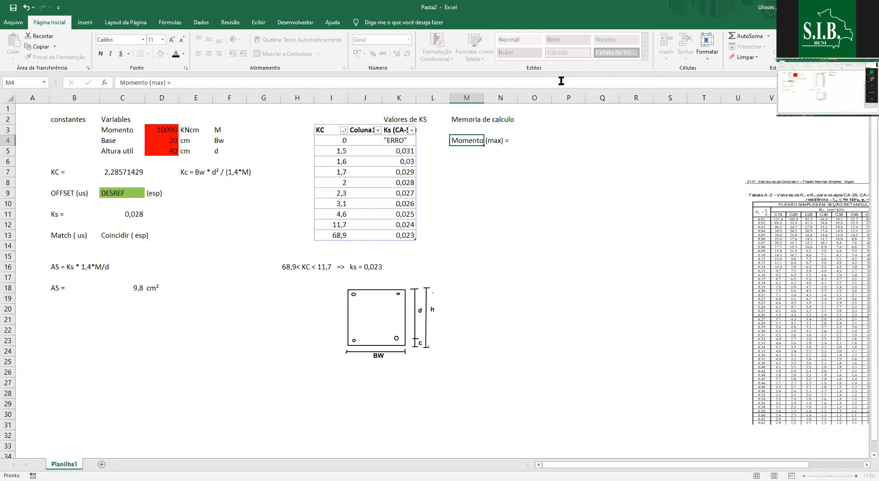
{"action": "key", "text": "Return"}
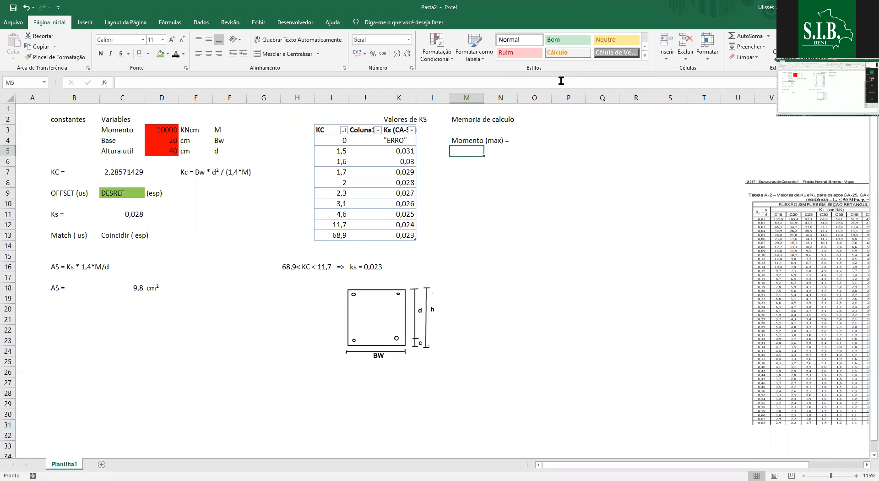
{"action": "type", "text": "Base ="}
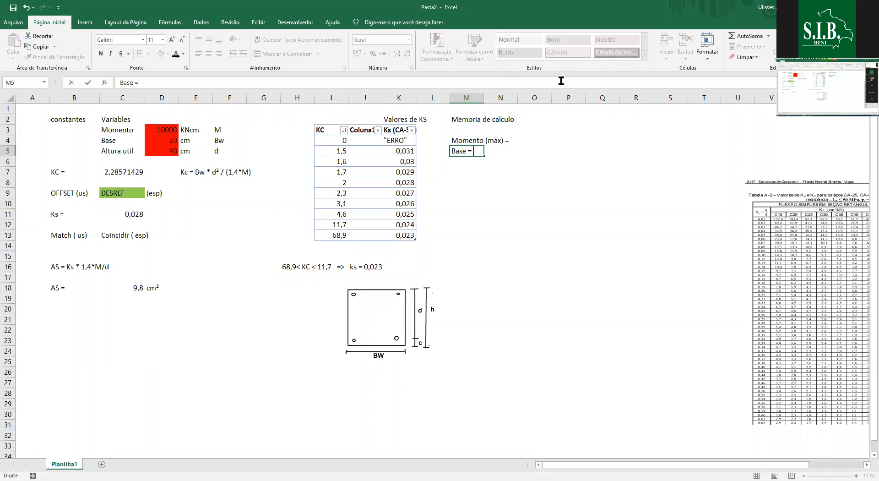
{"action": "key", "text": "Return"}
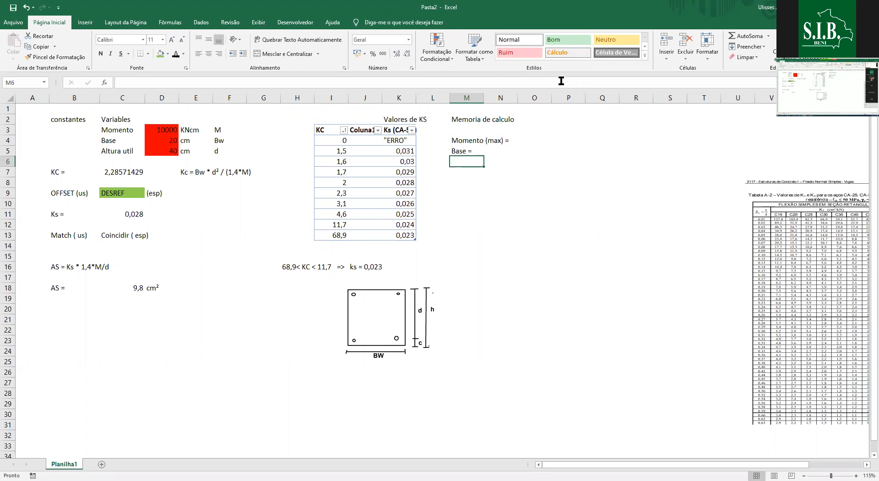
{"action": "type", "text": "Altura út"}
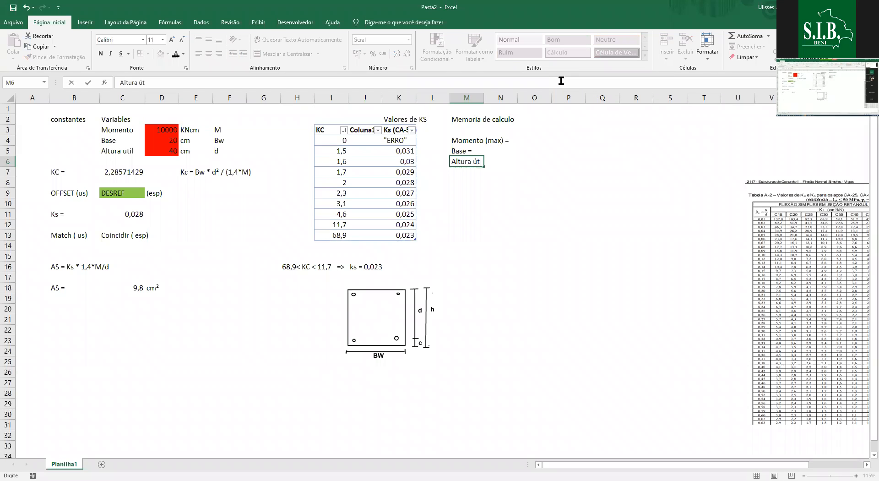
{"action": "type", "text": "il (d) ="}
{"action": "key", "text": "Return"}
- Add the symbol (bw) to the base label in M5 so it reads "Base (bw) ="
{"action": "key", "text": "Up"}
{"action": "key", "text": "Up"}
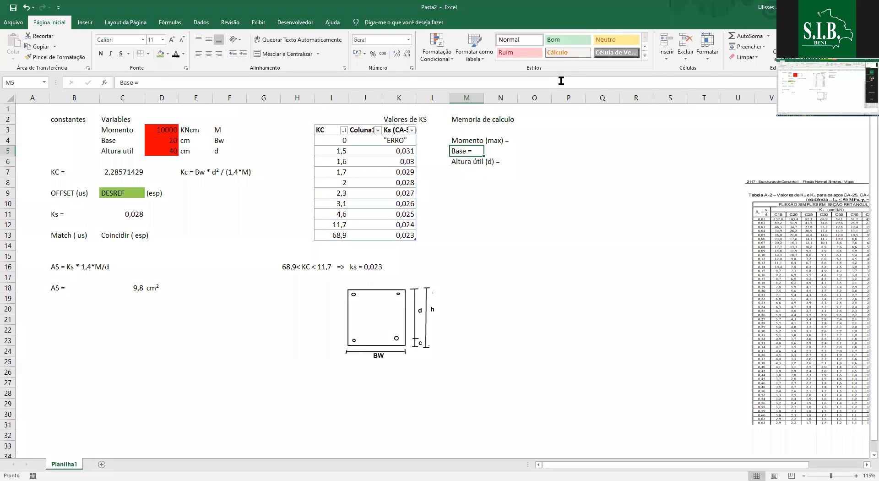
{"action": "left_click", "coordinate": [133, 82]}
{"action": "type", "text": "(bw)"}
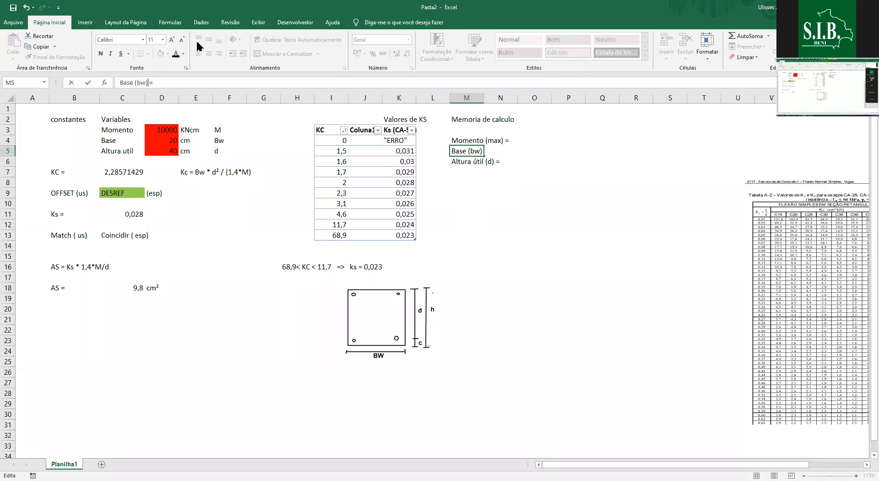
{"action": "key", "text": "Return"}
- Replace (max) with the symbol (M) in the M4 label so it reads "Momento (M)="
{"action": "key", "text": "Up"}
{"action": "key", "text": "Up"}
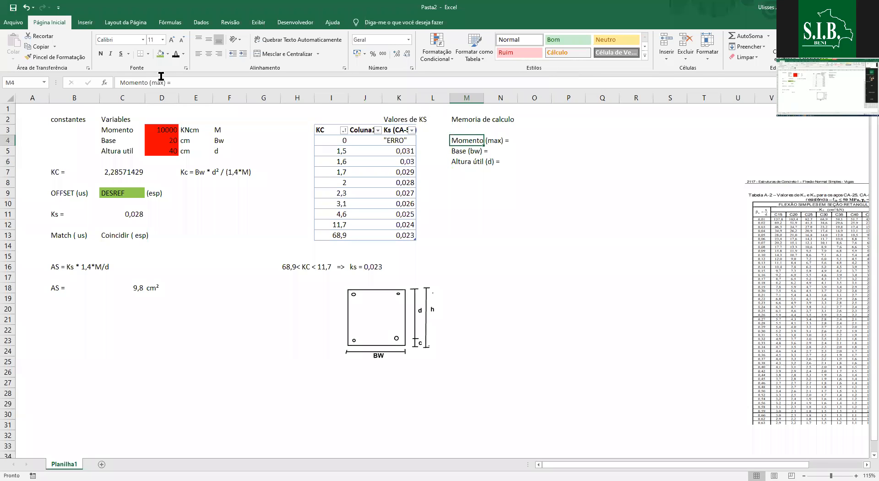
{"action": "left_click", "coordinate": [161, 83]}
{"action": "type", "text": "(M)"}
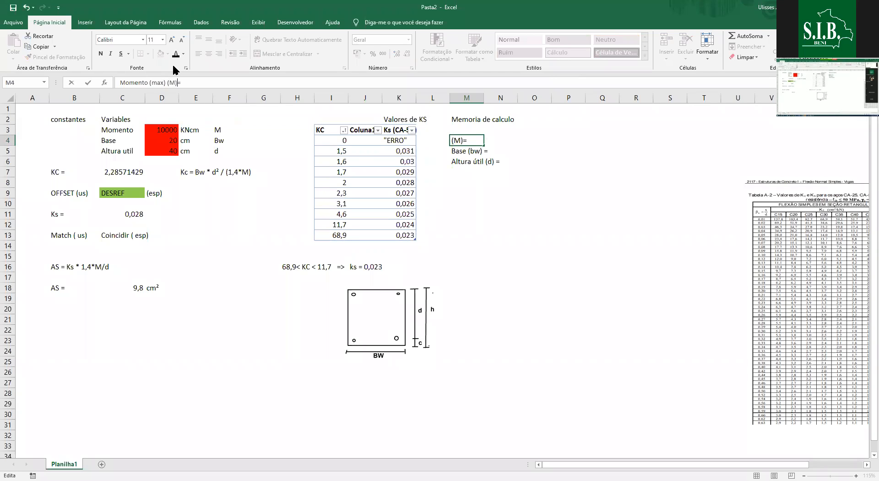
{"action": "left_click", "coordinate": [169, 82]}
{"action": "key", "text": "BackSpace"}
{"action": "key", "text": "BackSpace"}
{"action": "key", "text": "BackSpace"}
{"action": "key", "text": "BackSpace"}
{"action": "key", "text": "BackSpace"}
{"action": "key", "text": "BackSpace"}
{"action": "key", "text": "BackSpace"}
{"action": "key", "text": "Return"}
{"action": "left_click", "coordinate": [460, 145]}
{"action": "left_click", "coordinate": [473, 199]}
{"action": "left_click", "coordinate": [473, 180]}
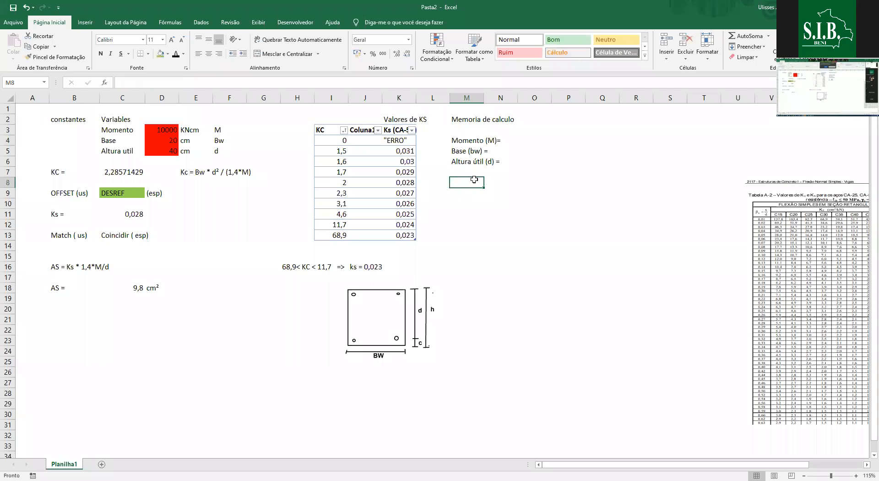
{"action": "type", "text": "="}
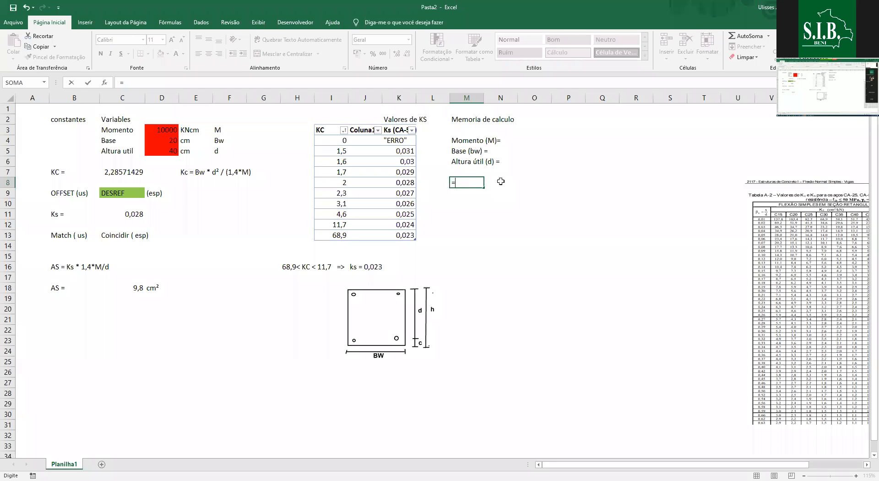
{"action": "key", "text": "Escape"}
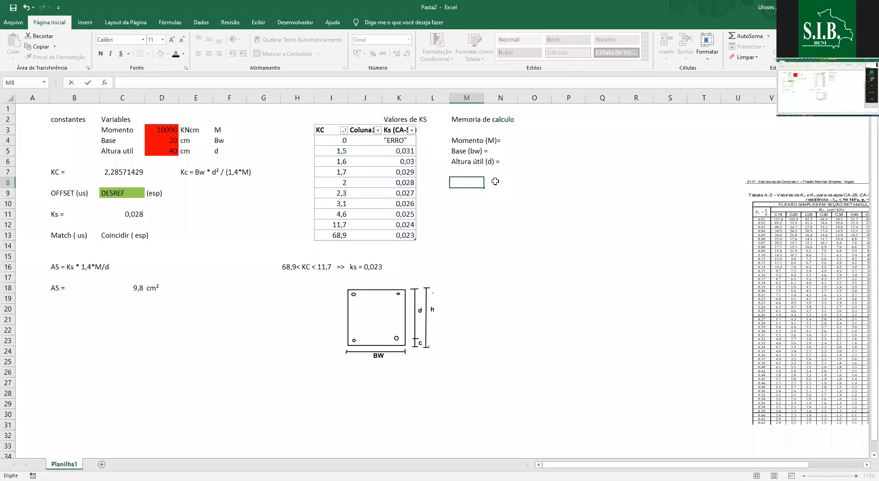
- Copy the Kc formula text "Kc = Bw * d² / (1,4*M)" from E7 into M8
{"action": "left_click", "coordinate": [57, 172]}
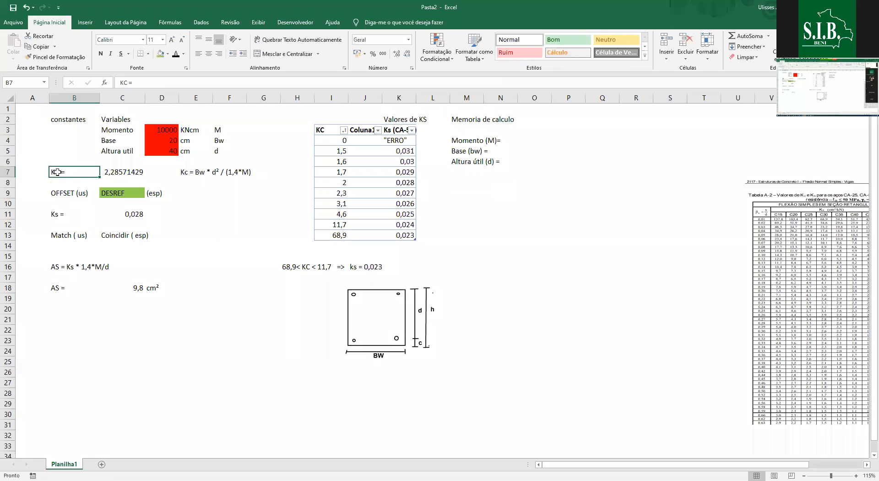
{"action": "left_click", "coordinate": [196, 172]}
{"action": "key", "text": "ctrl+c"}
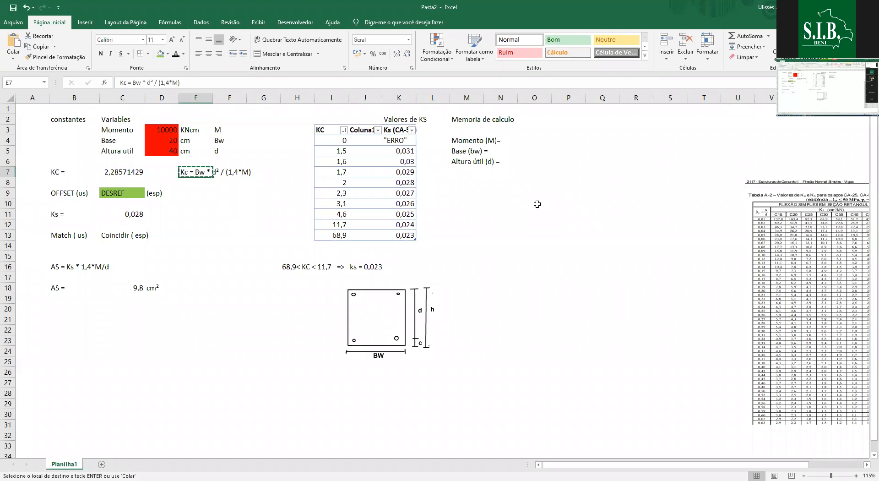
{"action": "left_click", "coordinate": [470, 183]}
{"action": "key", "text": "ctrl+v"}
{"action": "left_click", "coordinate": [526, 183]}
{"action": "key", "text": "Left"}
{"action": "key", "text": "Left"}
{"action": "left_click", "coordinate": [527, 183]}
{"action": "key", "text": "Left"}
{"action": "key", "text": "Left"}
- Start a text formula in M9 that joins "Kc=", the base in D4, "cm * " and the effective depth in D5
{"action": "key", "text": "Down"}
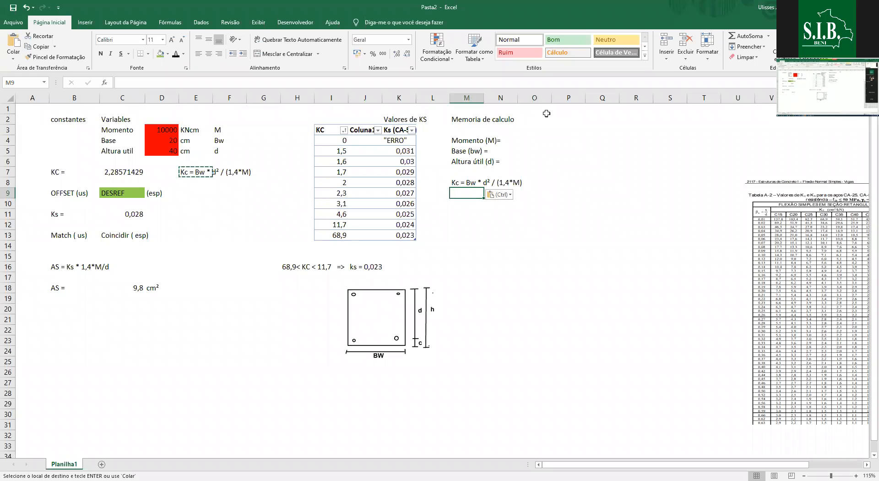
{"action": "type", "text": "="}
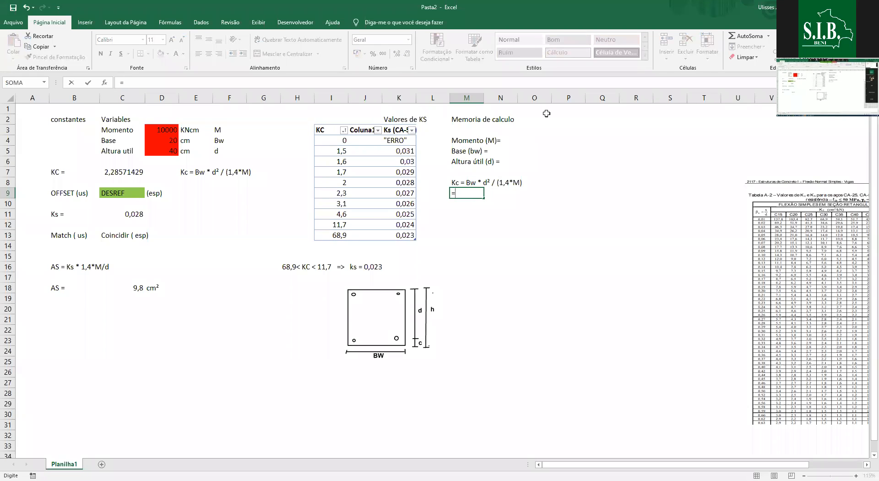
{"action": "type", "text": "\""}
{"action": "type", "text": "Kc=\"&"}
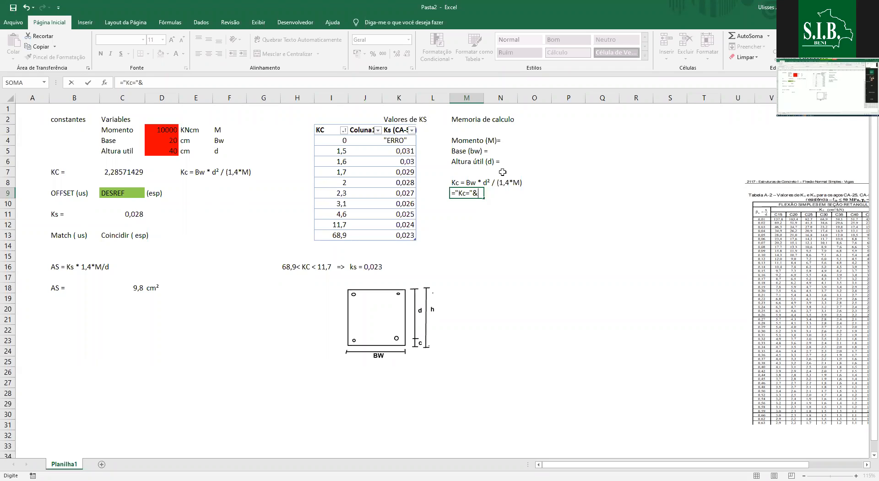
{"action": "left_click", "coordinate": [163, 139]}
{"action": "type", "text": "&\"cm!"}
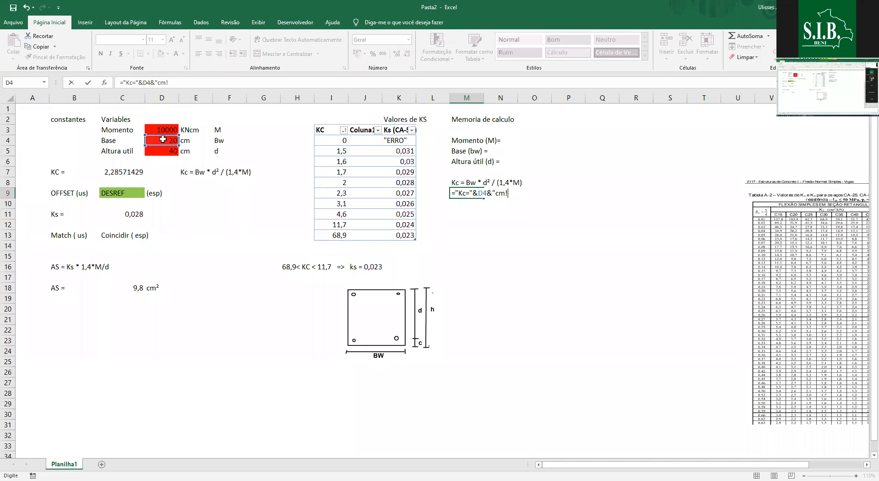
{"action": "key", "text": "BackSpace"}
{"action": "type", "text": "* \"&"}
{"action": "left_click", "coordinate": [161, 151]}
{"action": "type", "text": "&"}
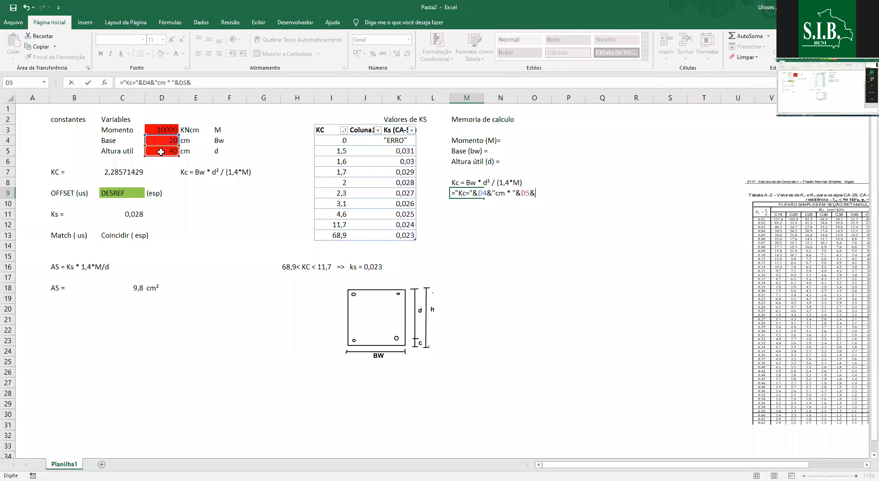
- Extend the M9 text with " cm)²)" after the depth and add opening parentheses before the base and before the depth
{"action": "type", "text": "\" cm)²)"}
{"action": "left_click", "coordinate": [513, 192]}
{"action": "type", "text": "("}
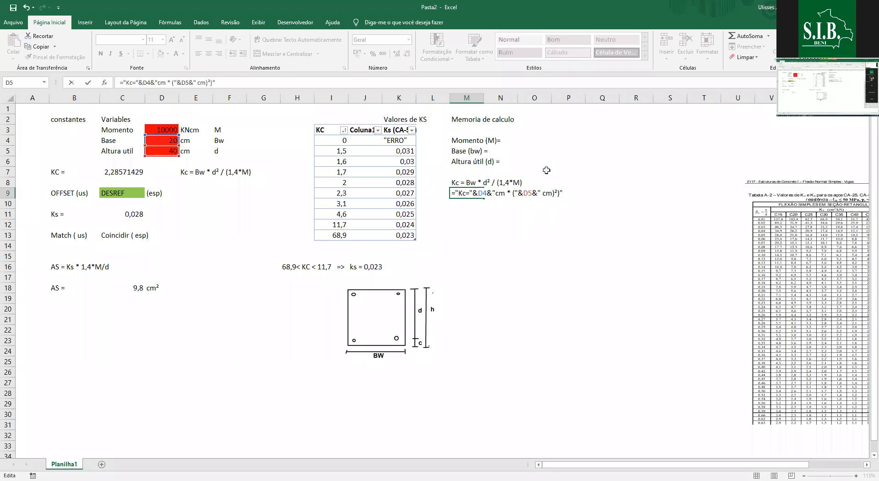
{"action": "left_click", "coordinate": [471, 192]}
{"action": "type", "text": "("}
{"action": "left_click", "coordinate": [567, 193]}
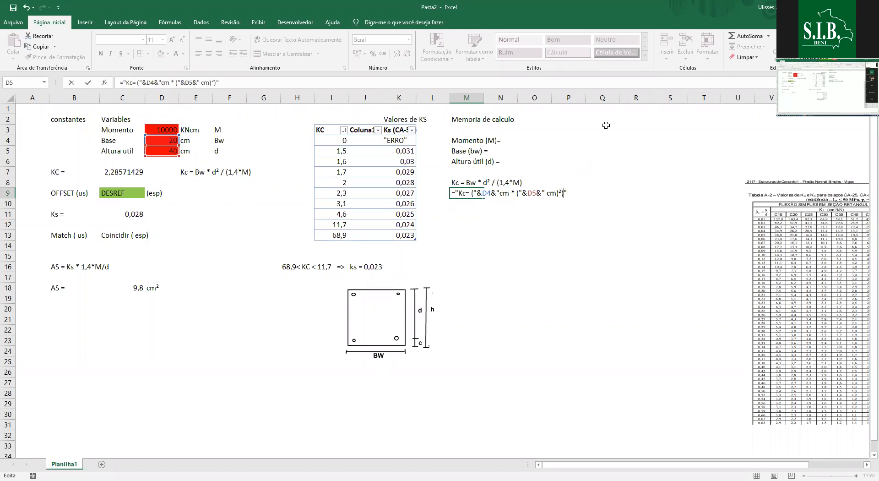
- Finish the M9 text formula with "/ (1,4* ", the moment in D3 and the unit " KNcm"
{"action": "type", "text": "/ (1,4*"}
{"action": "left_click", "coordinate": [253, 84]}
{"action": "type", "text": "&"}
{"action": "left_click", "coordinate": [161, 128]}
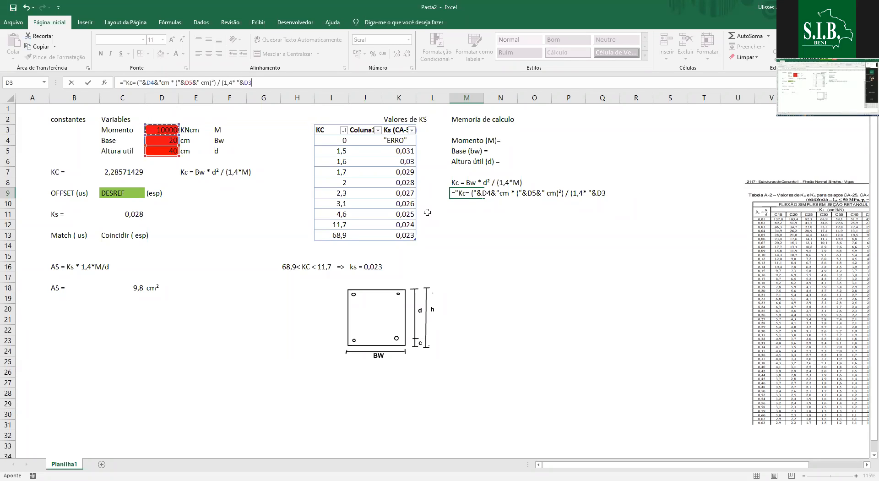
{"action": "type", "text": "&"}
{"action": "type", "text": "\" K"}
{"action": "type", "text": "N"}
{"action": "type", "text": "cm"}
{"action": "key", "text": "BackSpace"}
{"action": "key", "text": "BackSpace"}
{"action": "type", "text": "cm\""}
{"action": "key", "text": "Return"}
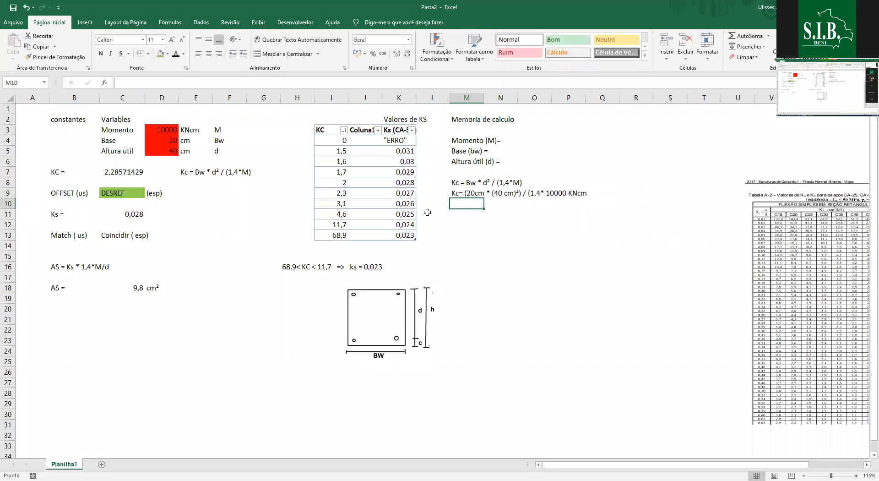
- Add the missing closing parenthesis after KNcm in the M9 formula
{"action": "key", "text": "Up"}
{"action": "key", "text": "Down"}
{"action": "key", "text": "Up"}
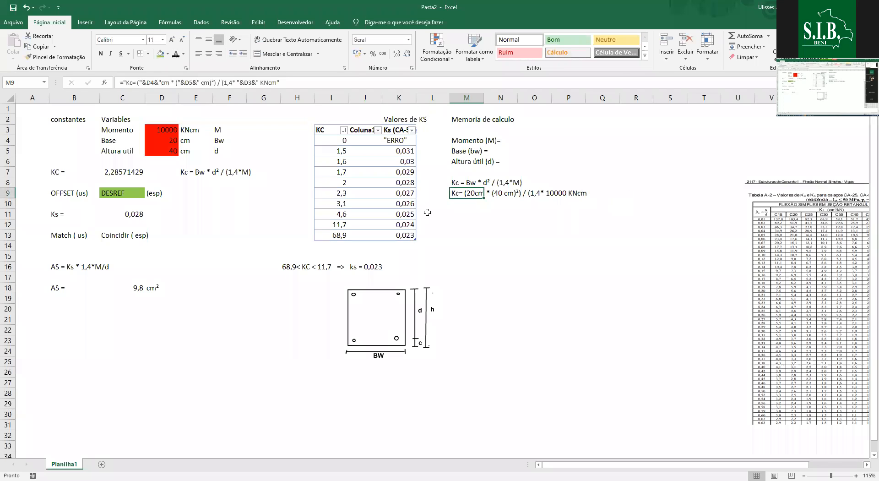
{"action": "left_click", "coordinate": [542, 197]}
{"action": "left_click", "coordinate": [469, 197]}
{"action": "key", "text": "F2"}
{"action": "key", "text": "Return"}
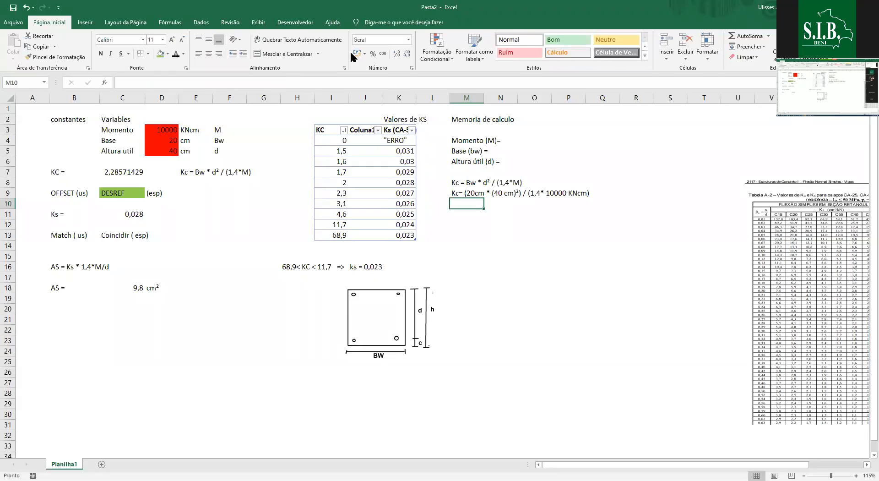
{"action": "left_click", "coordinate": [459, 192]}
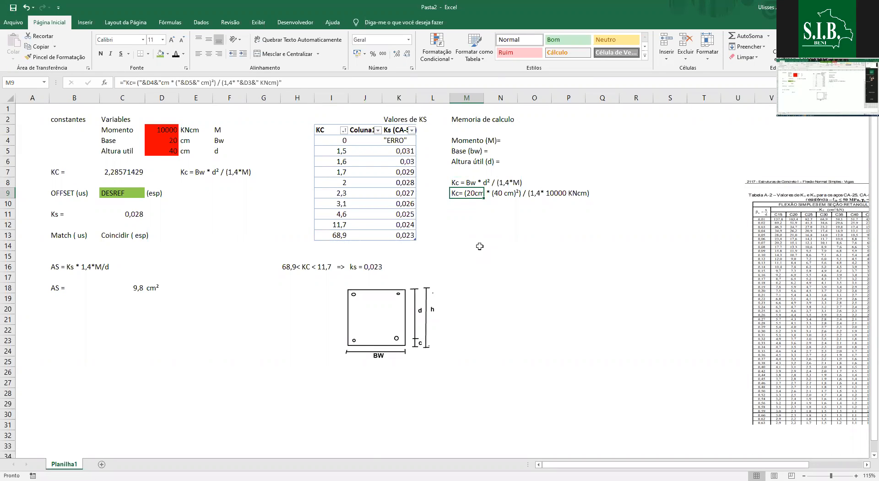
- Start a formula in M10 with "kc" = followed by the Kc value in C7
{"action": "key", "text": "Down"}
{"action": "key", "text": "Up"}
{"action": "key", "text": "Down"}
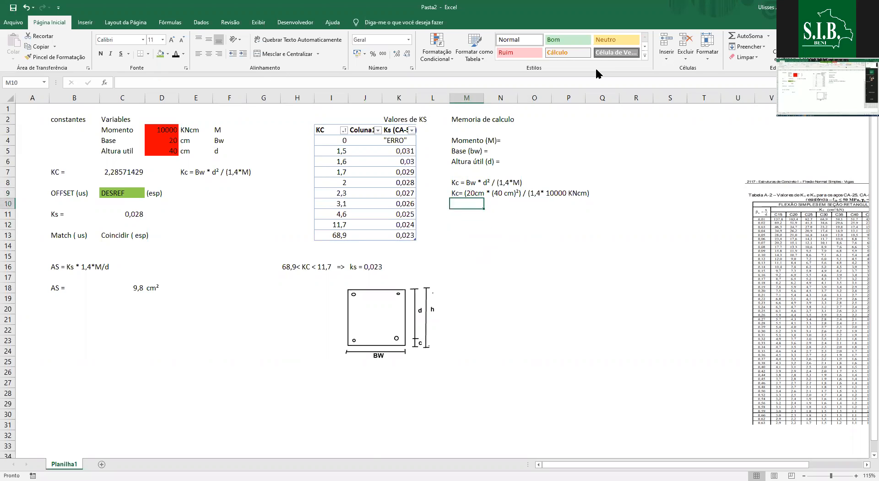
{"action": "type", "text": "="}
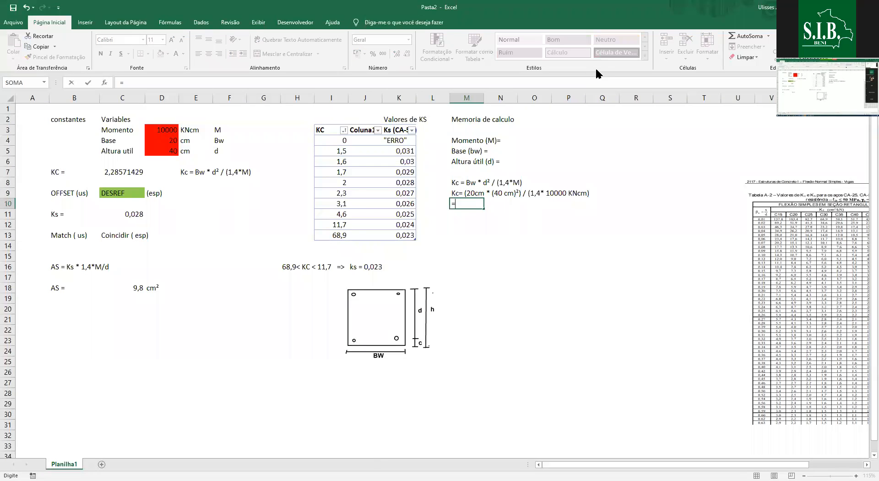
{"action": "type", "text": "\"kc\" ="}
{"action": "left_click", "coordinate": [123, 173]}
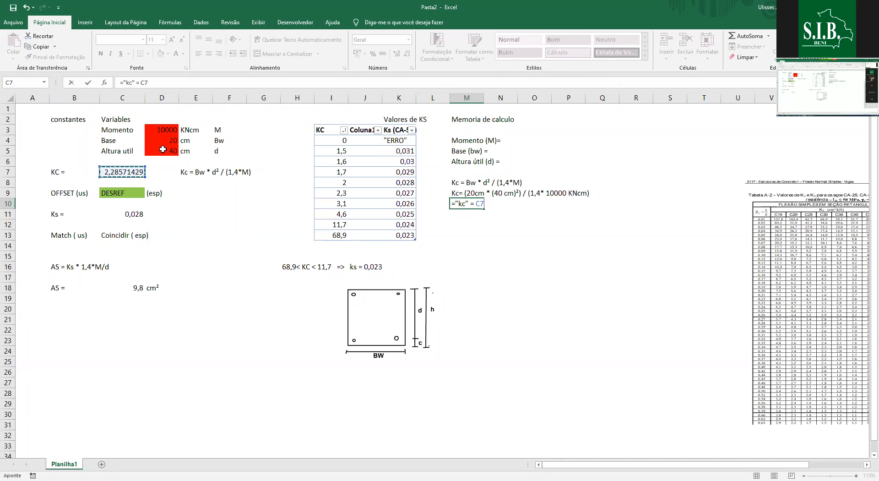
- Correct the M10 formula to ="kc = "&C7 so the equals sign is part of the text
{"action": "left_click", "coordinate": [141, 82]}
{"action": "type", "text": "&"}
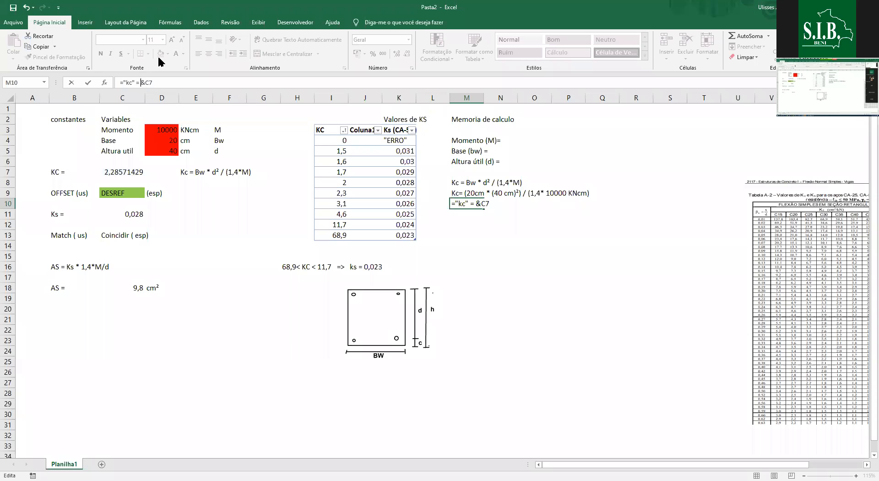
{"action": "key", "text": "Left"}
{"action": "type", "text": "\""}
{"action": "left_click", "coordinate": [135, 82]}
{"action": "key", "text": "BackSpace"}
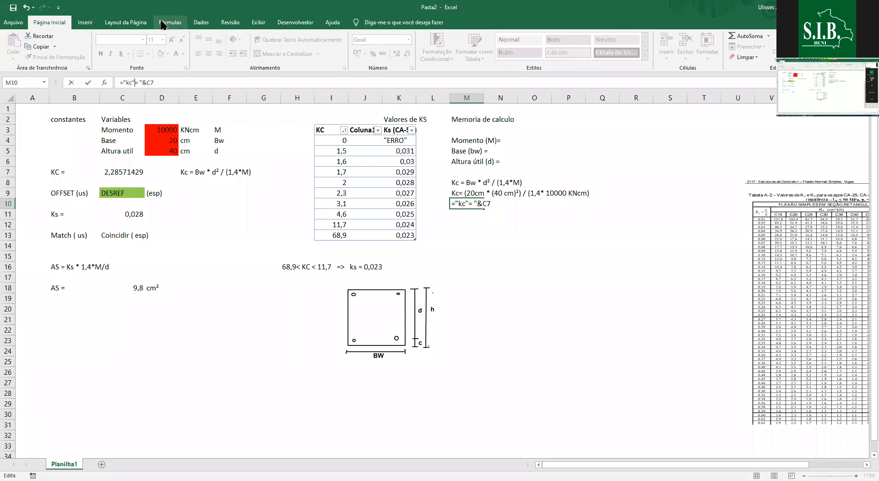
{"action": "key", "text": "Return"}
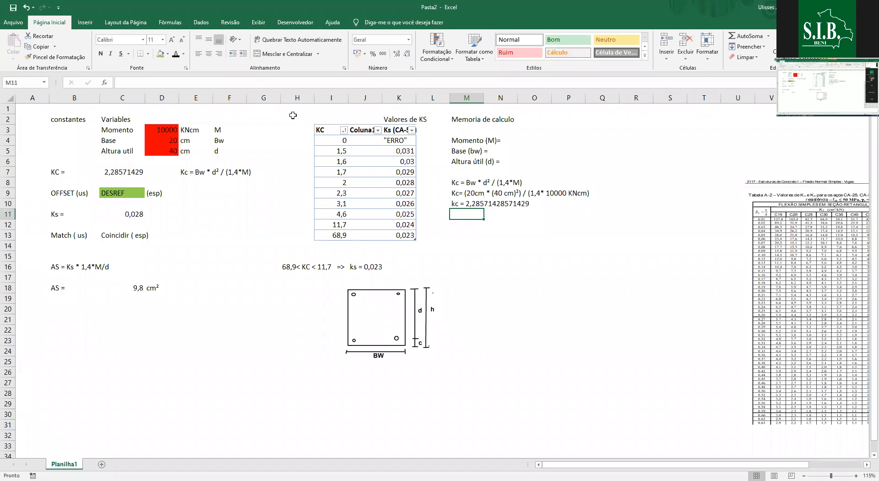
{"action": "left_click", "coordinate": [452, 202]}
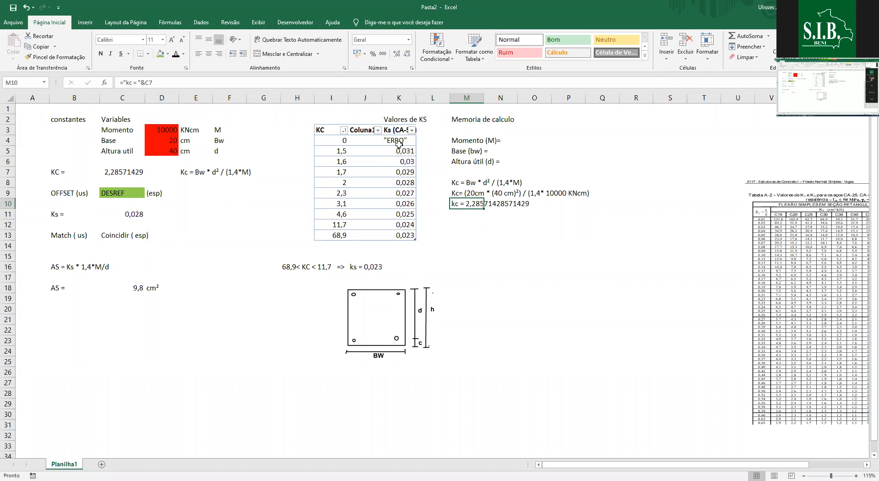
- Start a text formula in M12 that begins with ="Cómo Kc = "&
{"action": "left_click", "coordinate": [466, 224]}
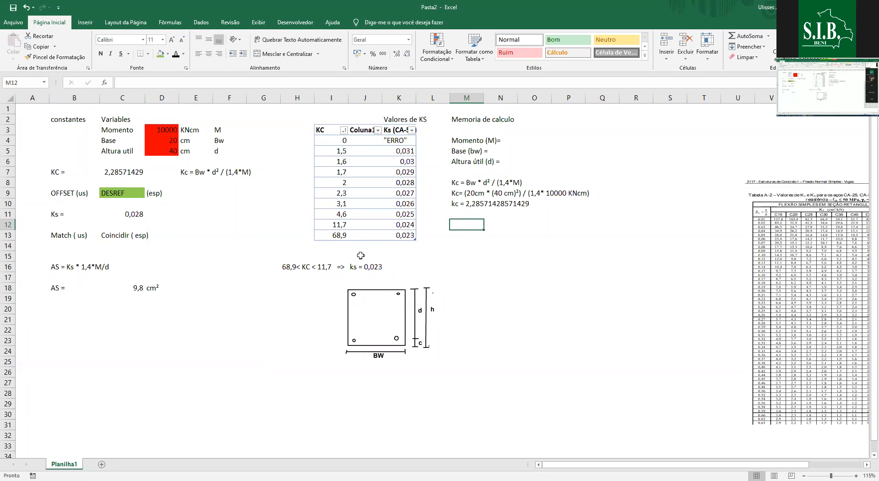
{"action": "type", "text": "Cómo "}
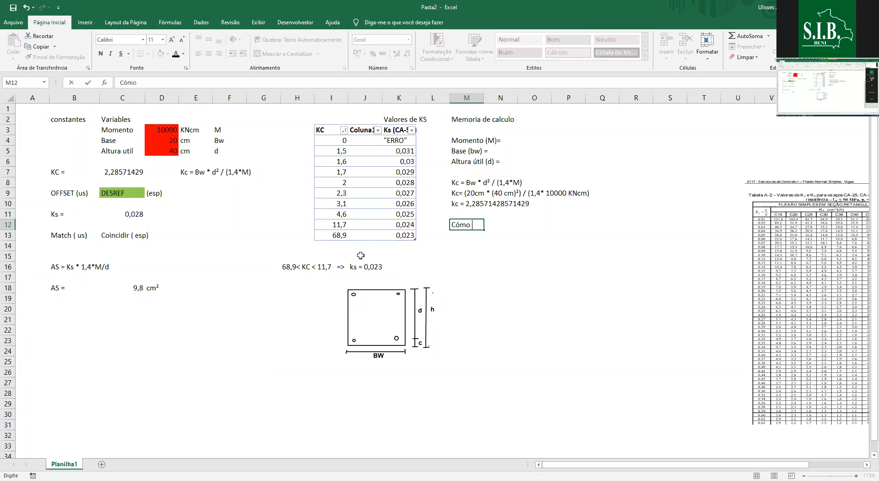
{"action": "type", "text": "Kc = \""}
{"action": "left_click", "coordinate": [122, 81]}
{"action": "type", "text": "=\""}
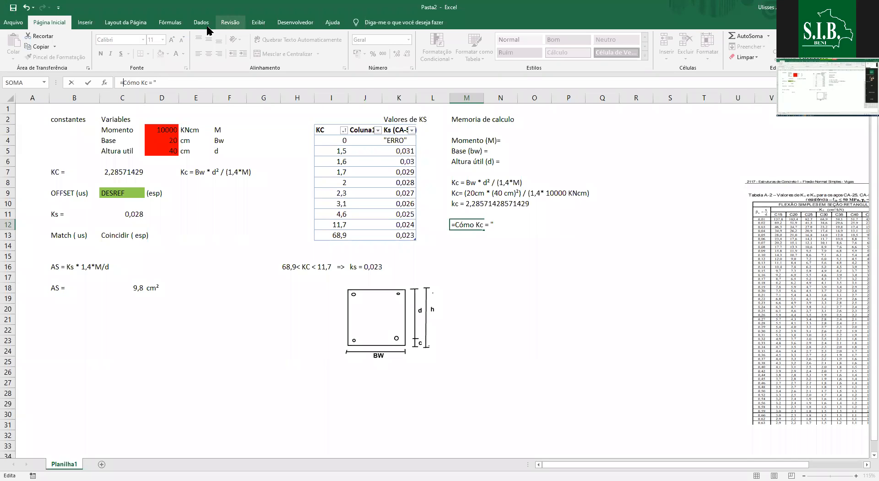
{"action": "left_click", "coordinate": [181, 80]}
{"action": "type", "text": "&"}
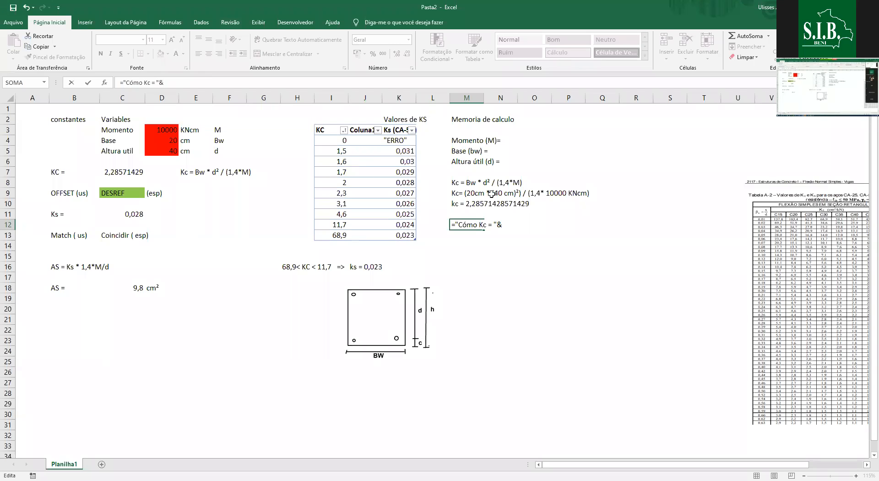
- Complete the M12 formula by joining C7, the text " tenemos ks = " and the Ks value in C11
{"action": "left_click", "coordinate": [115, 173]}
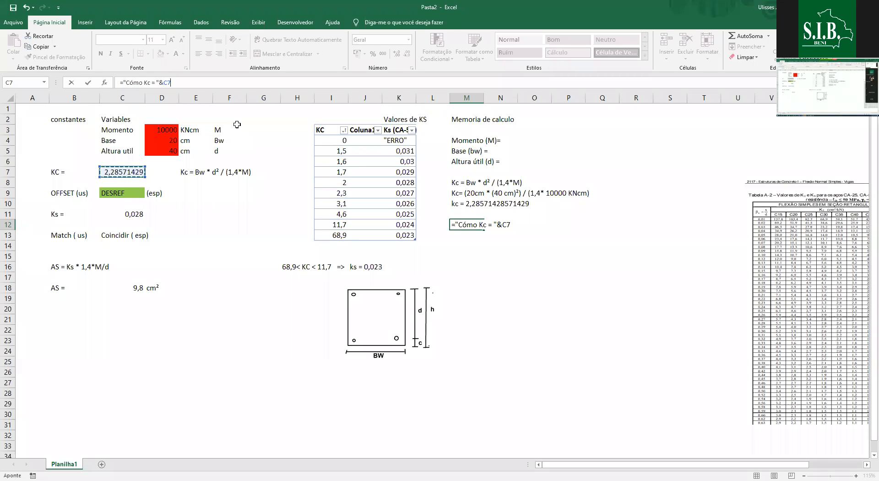
{"action": "type", "text": "&\" tenemos: "}
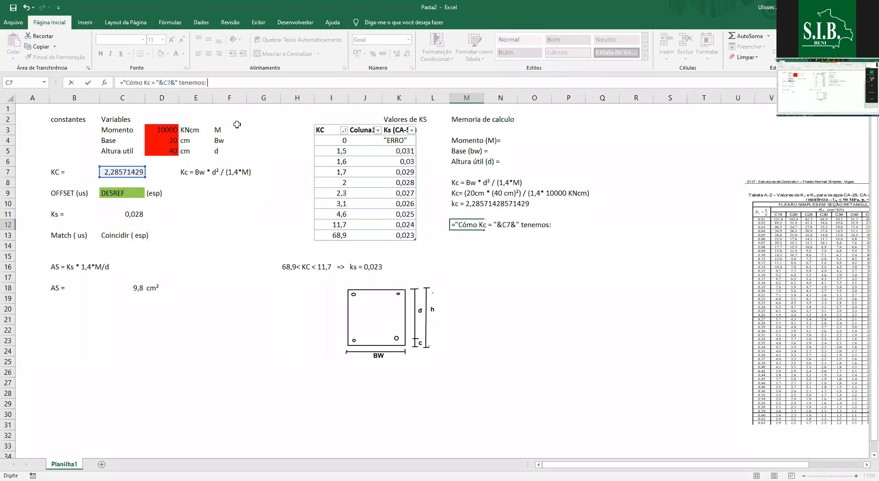
{"action": "type", "text": "ks = \"&"}
{"action": "left_click", "coordinate": [122, 214]}
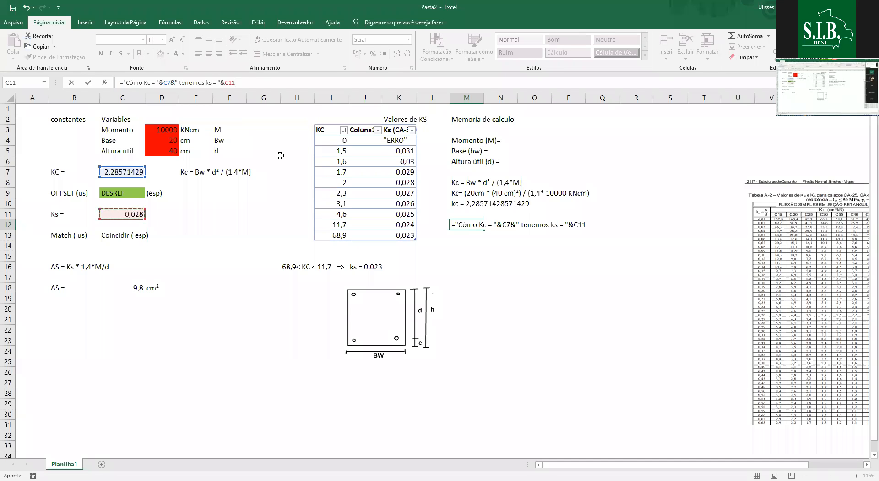
{"action": "key", "text": "Return"}
{"action": "key", "text": "Return"}
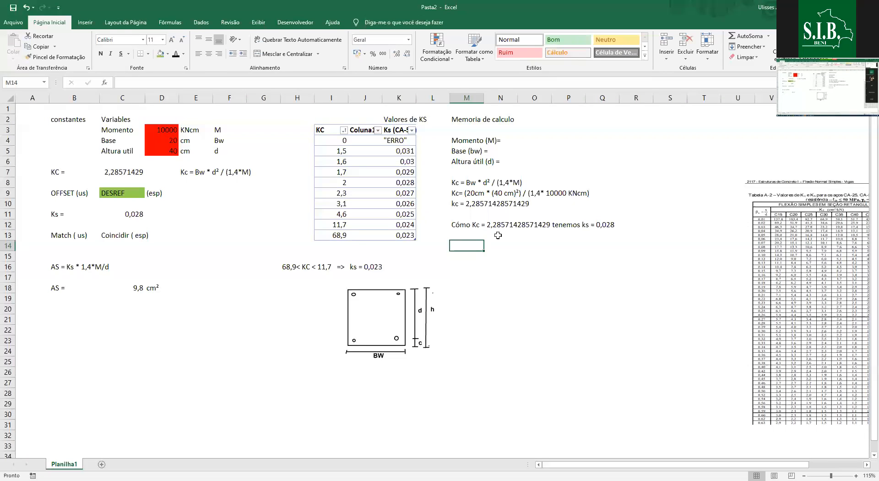
{"action": "type", "text": "="}
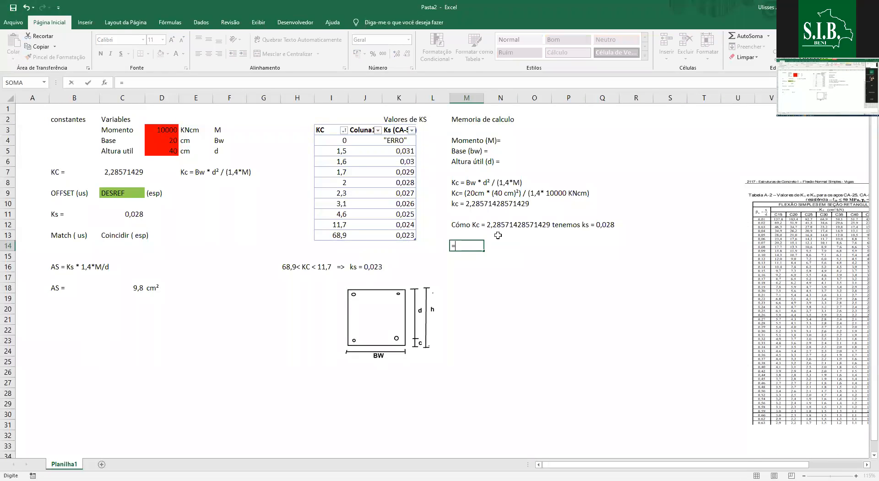
{"action": "type", "text": "\"As ="}
{"action": "key", "text": "BackSpace"}
{"action": "key", "text": "Escape"}
- Copy the steel area formula text "AS = Ks * 1,4*M/d" from B16 into M14
{"action": "left_click", "coordinate": [59, 262]}
{"action": "key", "text": "ctrl+c"}
{"action": "left_click", "coordinate": [476, 245]}
{"action": "key", "text": "ctrl+v"}
{"action": "key", "text": "Down"}
{"action": "key", "text": "Down"}
- Start a text formula in M15 that joins "AS = " with the Ks value in C11
{"action": "left_click", "coordinate": [458, 256]}
{"action": "type", "text": "AS="}
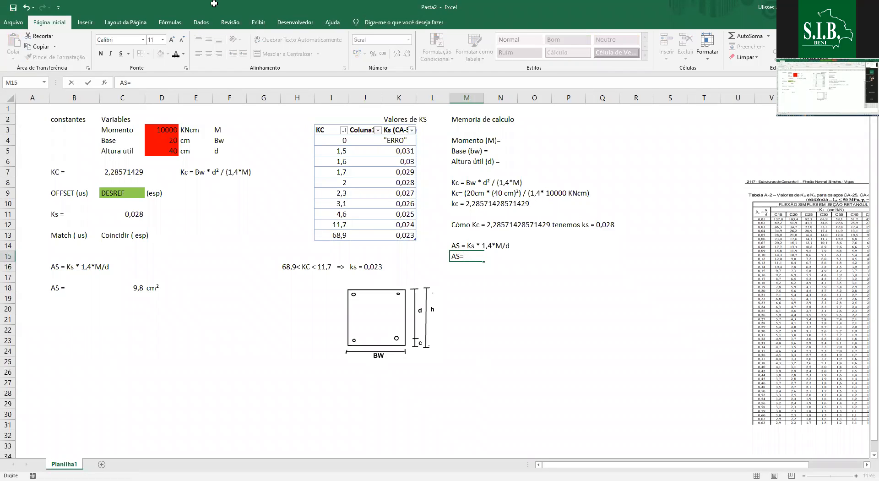
{"action": "left_click", "coordinate": [122, 80]}
{"action": "type", "text": "=\""}
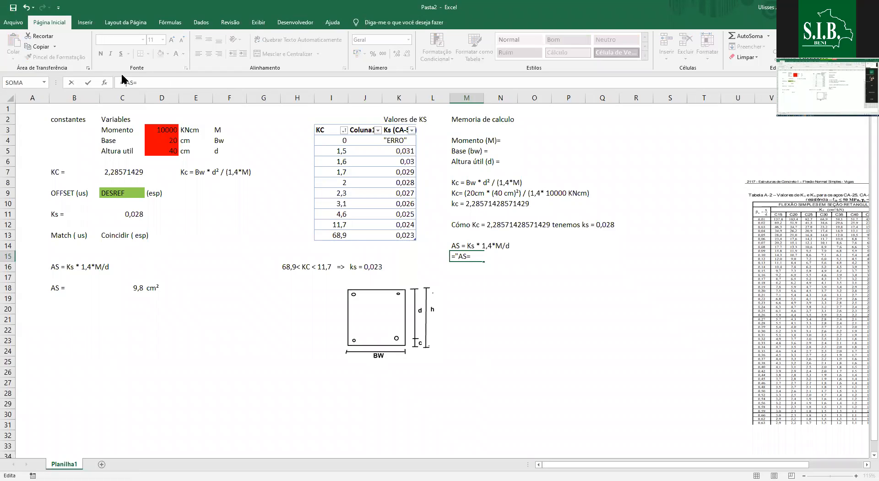
{"action": "key", "text": "BackSpace"}
{"action": "type", "text": "= \"&"}
{"action": "left_click", "coordinate": [124, 213]}
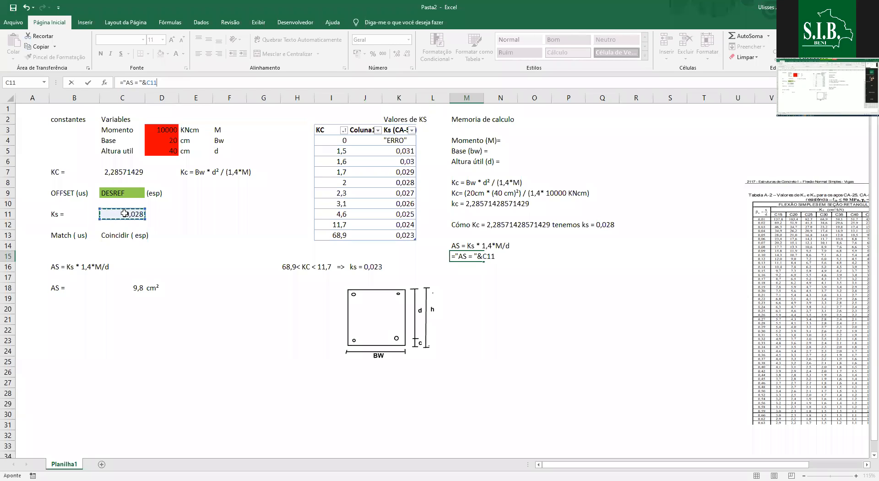
- Append the text " * 1,4*" and the moment in D3 to the M15 formula
{"action": "type", "text": ";"}
{"action": "type", "text": "&"}
{"action": "type", "text": " \""}
{"action": "type", "text": " *"}
{"action": "type", "text": " 1,4"}
{"action": "type", "text": "*"}
{"action": "type", "text": "\"&"}
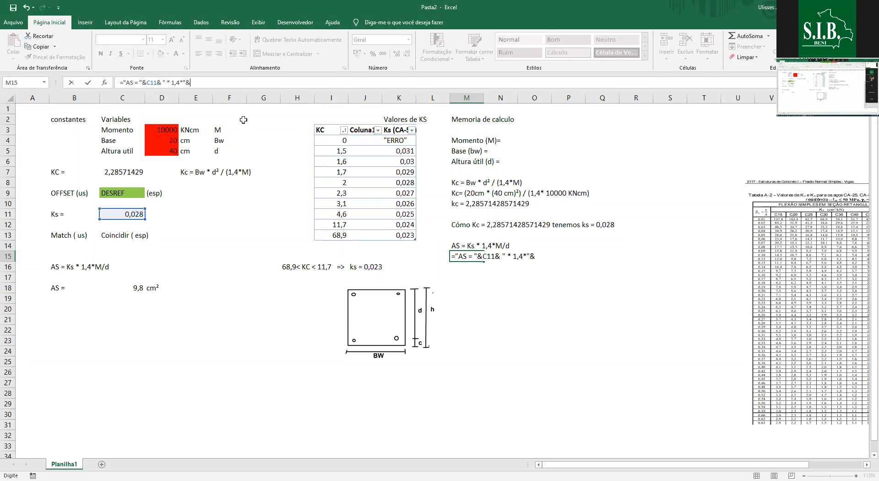
{"action": "left_click", "coordinate": [165, 125]}
{"action": "left_click", "coordinate": [212, 86]}
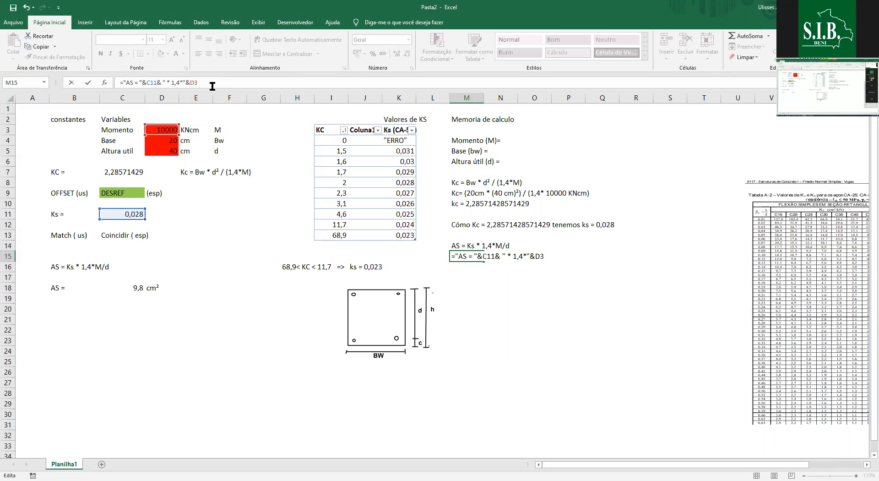
- Finish the M15 formula by joining "/" and the effective depth in D5
{"action": "type", "text": "&\"/\"&"}
{"action": "left_click", "coordinate": [162, 151]}
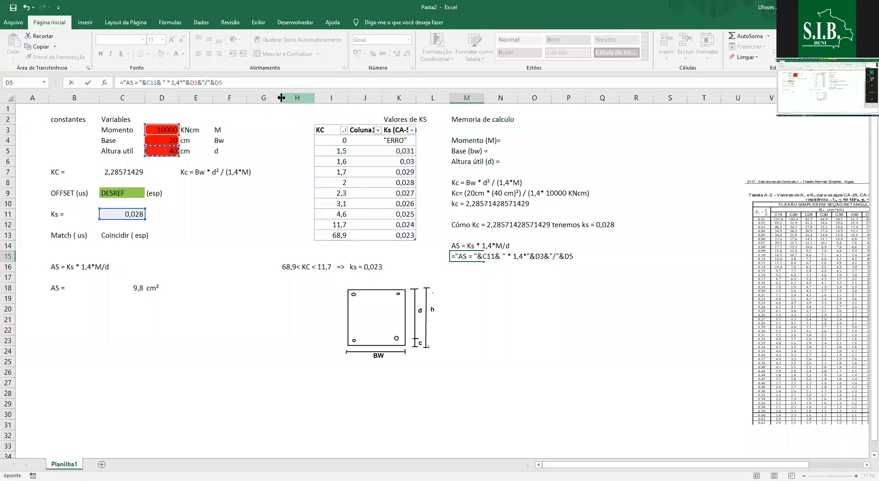
{"action": "key", "text": "Return"}
{"action": "key", "text": "Up"}
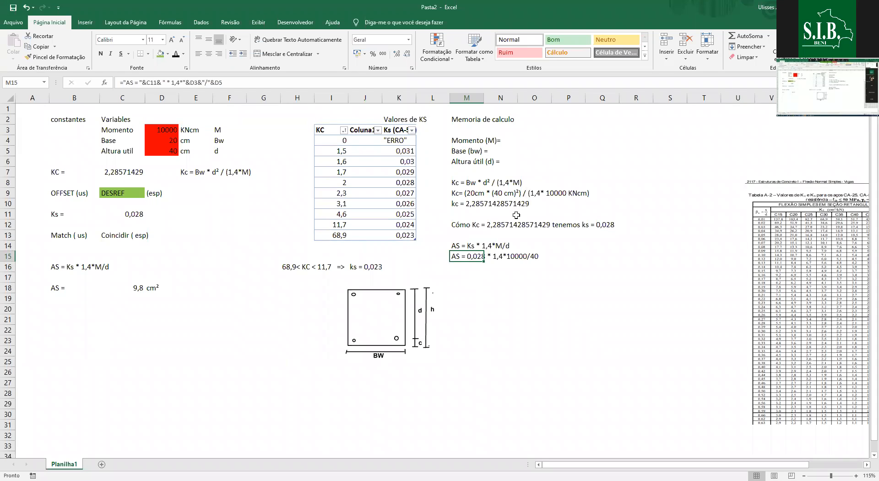
- Add the units to the M15 formula: "KNcm" after the moment and "cm" after the effective depth
{"action": "left_click", "coordinate": [229, 83]}
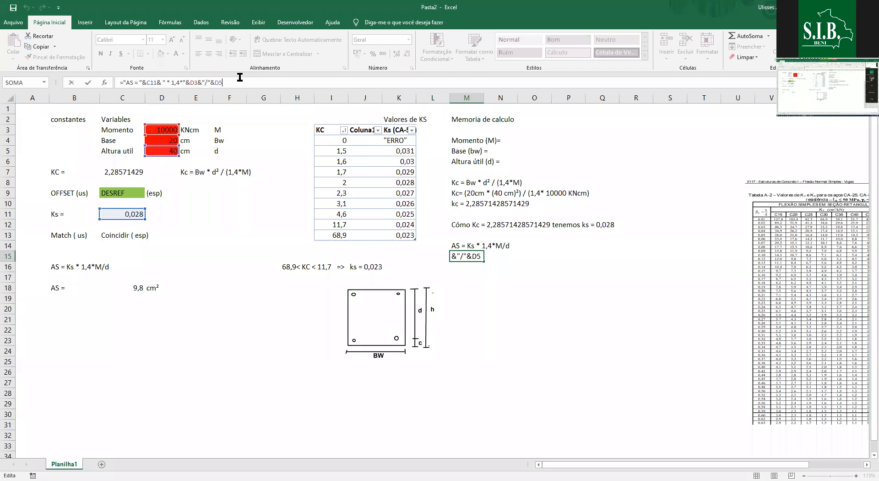
{"action": "type", "text": "&"}
{"action": "type", "text": "\"cm\""}
{"action": "left_click", "coordinate": [198, 82]}
{"action": "key", "text": "BackSpace"}
{"action": "type", "text": "3"}
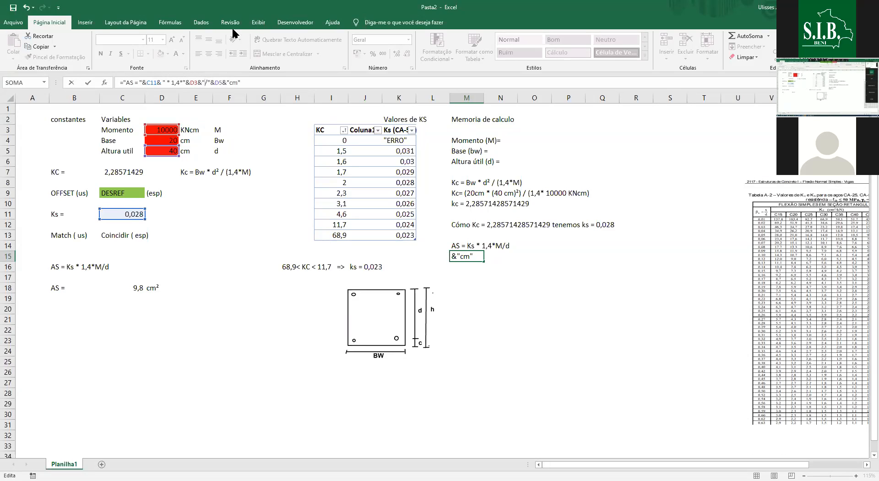
{"action": "type", "text": "KNcm"}
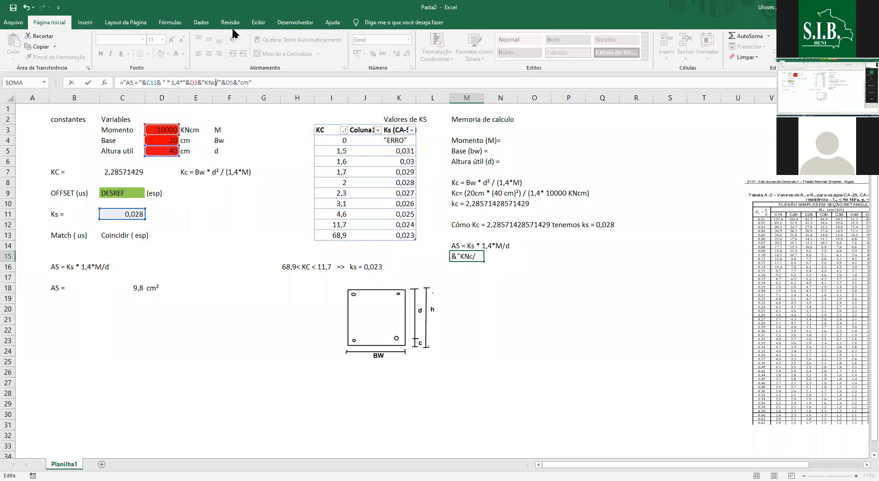
{"action": "key", "text": "Return"}
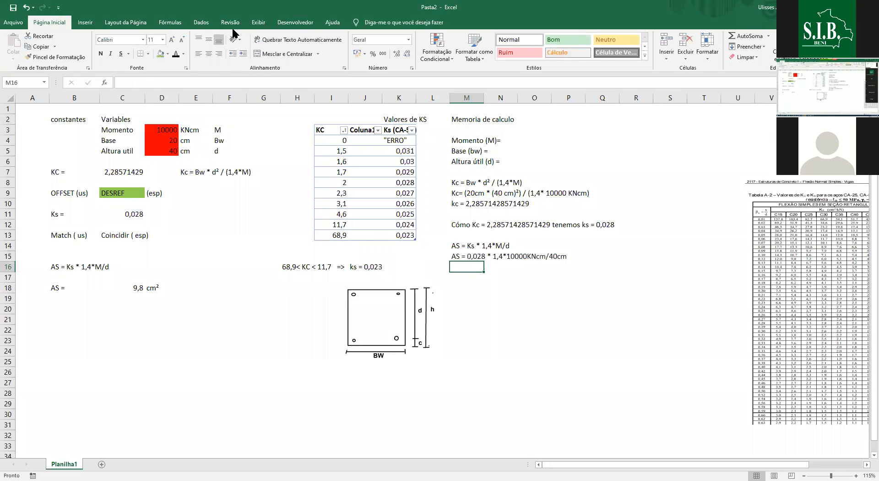
{"action": "key", "text": "Up"}
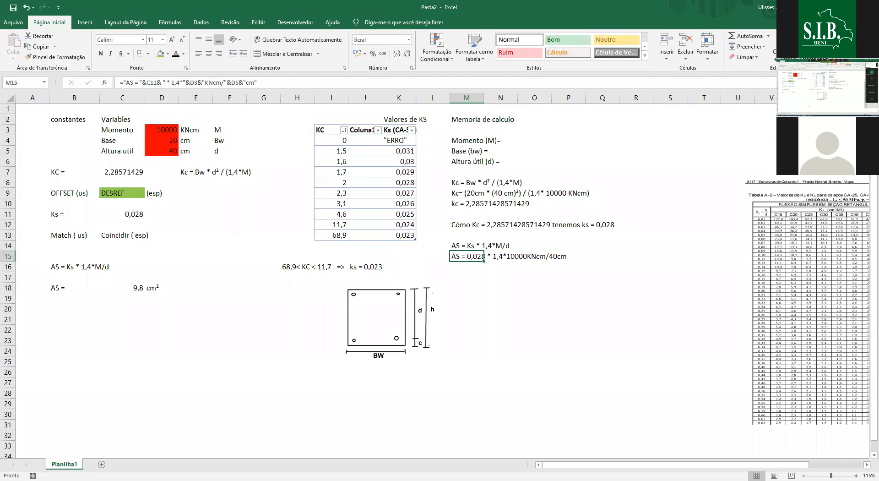
- Enter the label "KC =" in cell S6, beside the calculation memo
{"action": "left_click", "coordinate": [512, 330]}
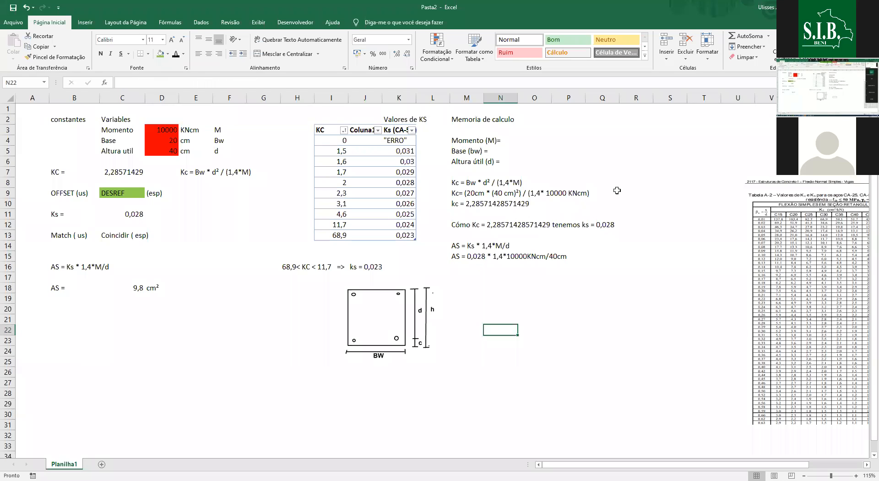
{"action": "left_click", "coordinate": [657, 166]}
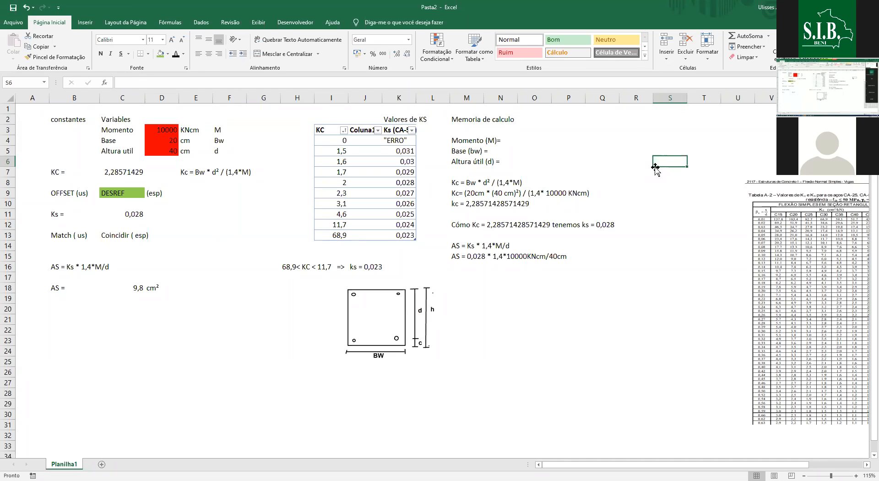
{"action": "type", "text": "KC ="}
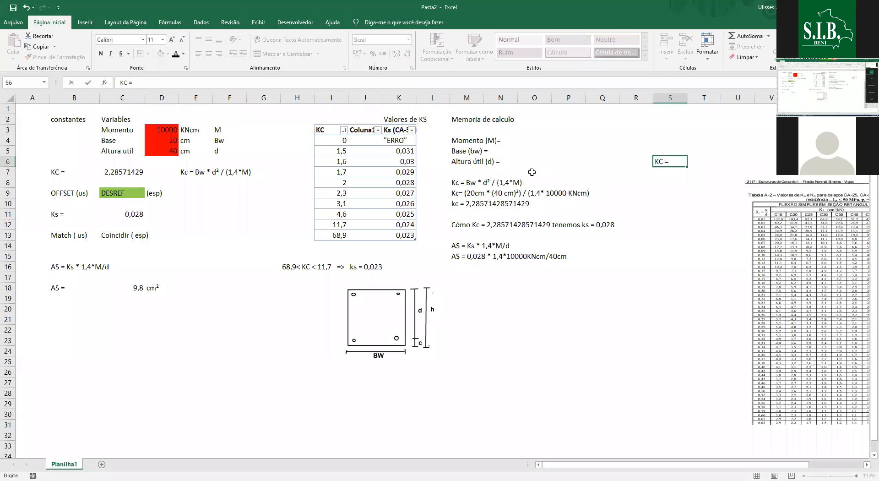
{"action": "key", "text": "Return"}
- Copy the Kc formula text from M8 to S5 and move the "KC =" label down to S7
{"action": "left_click", "coordinate": [456, 182]}
{"action": "key", "text": "ctrl+c"}
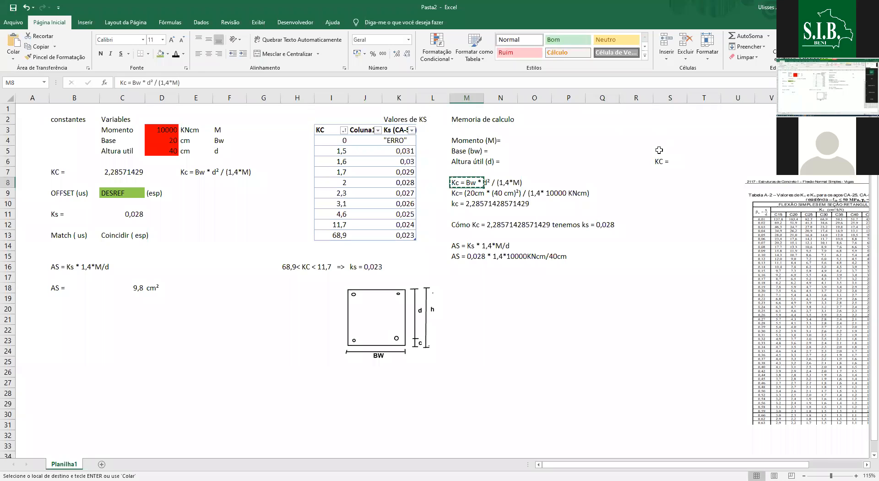
{"action": "left_click", "coordinate": [659, 151]}
{"action": "key", "text": "ctrl+v"}
{"action": "left_click", "coordinate": [662, 162]}
{"action": "left_click_drag", "start_coordinate": [662, 163], "coordinate": [668, 173]}
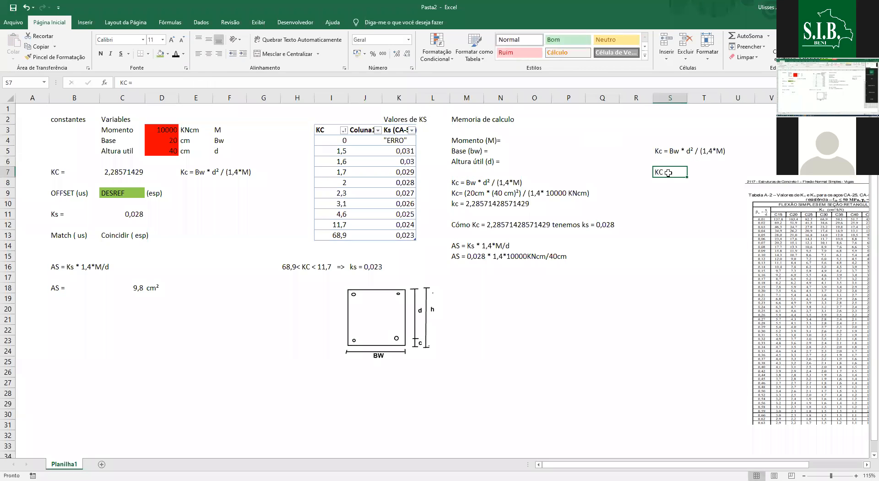
- Extend the S7 label with the units so it reads "KC = cm * cm² / KNcm"
{"action": "left_click", "coordinate": [431, 82]}
{"action": "type", "text": "m"}
{"action": "key", "text": "BackSpace"}
{"action": "type", "text": "cm *"}
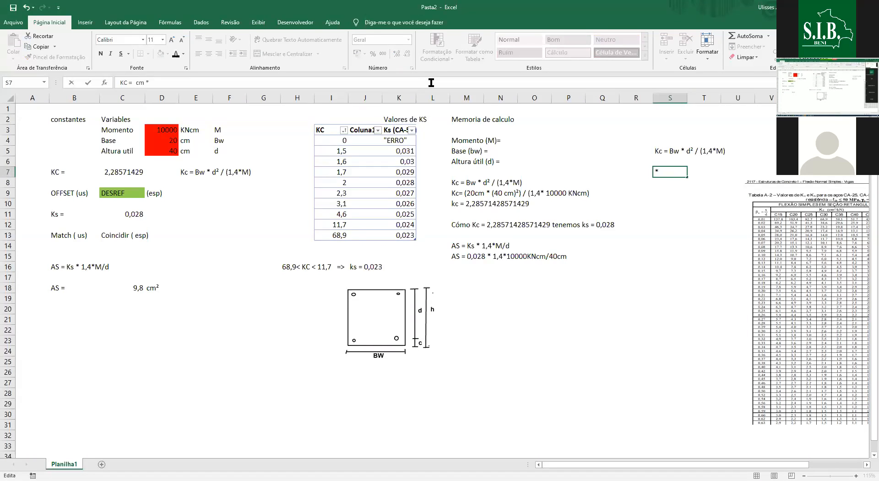
{"action": "type", "text": " cm² /"}
{"action": "type", "text": "KNcm"}
{"action": "key", "text": "ctrl+Return"}
{"action": "key", "text": "Return"}
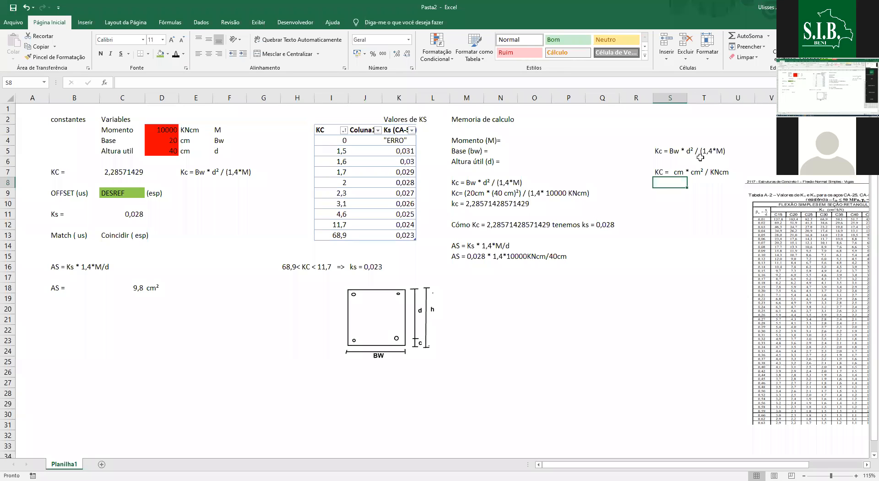
- Write the grouped units "KC = cm³/ (KN * cm)" in S9
{"action": "key", "text": "Down"}
{"action": "type", "text": "KC"}
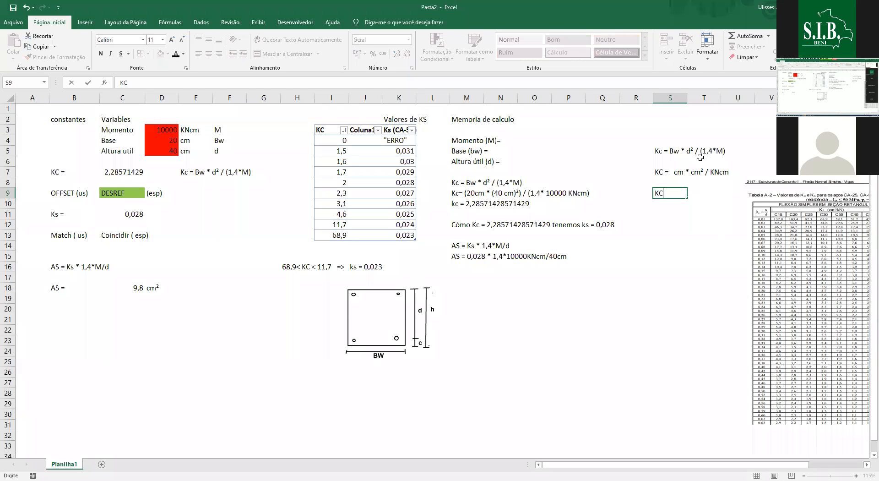
{"action": "type", "text": " = cm³/ KN * cm)"}
{"action": "left_click", "coordinate": [150, 83]}
{"action": "type", "text": "("}
{"action": "key", "text": "Return"}
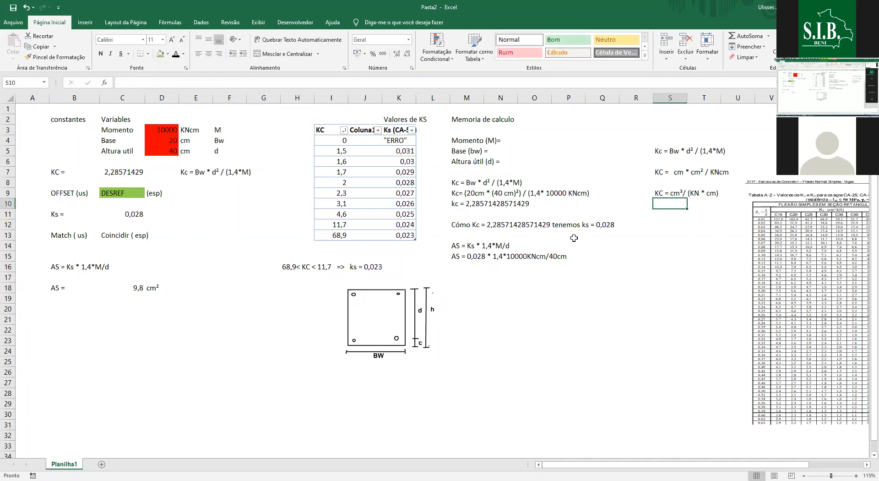
- Write the exponent subtraction "KC = cm ³ - ¹ / KN" in S11
{"action": "left_click", "coordinate": [662, 212]}
{"action": "type", "text": "Kc"}
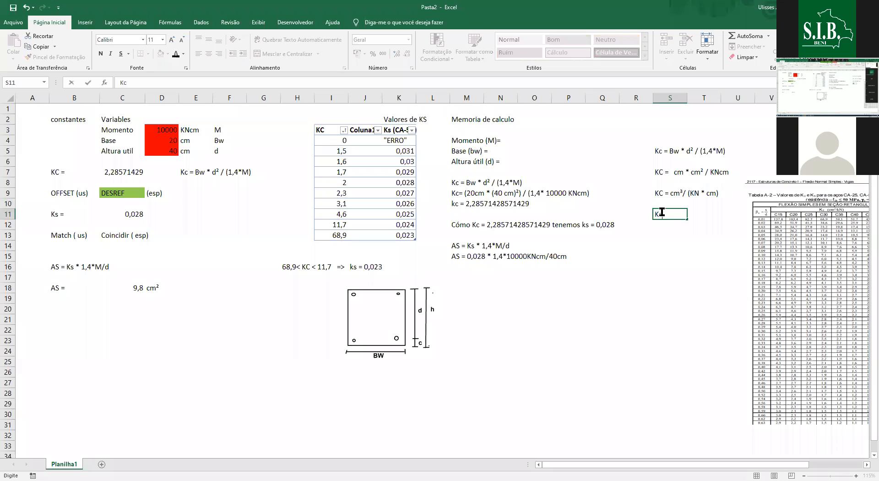
{"action": "key", "text": "BackSpace"}
{"action": "type", "text": "C = C"}
{"action": "key", "text": "BackSpace"}
{"action": "type", "text": "cm ³ - ¹ / Kn"}
{"action": "key", "text": "BackSpace"}
{"action": "type", "text": "N"}
{"action": "key", "text": "Return"}
- Write the simplified unit "KC = cm²/KN" in S13
{"action": "key", "text": "Return"}
{"action": "type", "text": "KC"}
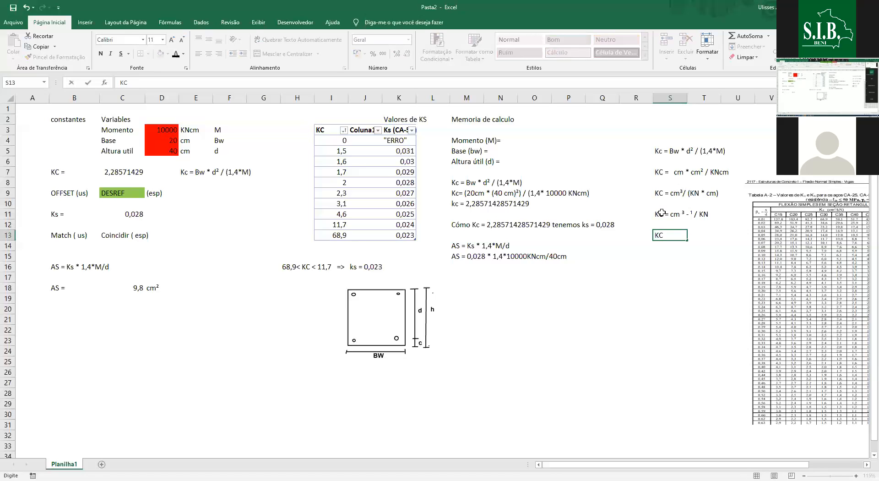
{"action": "type", "text": " = C"}
{"action": "key", "text": "BackSpace"}
{"action": "key", "text": "BackSpace"}
{"action": "type", "text": "cm²"}
{"action": "key", "text": "alt+Tab"}
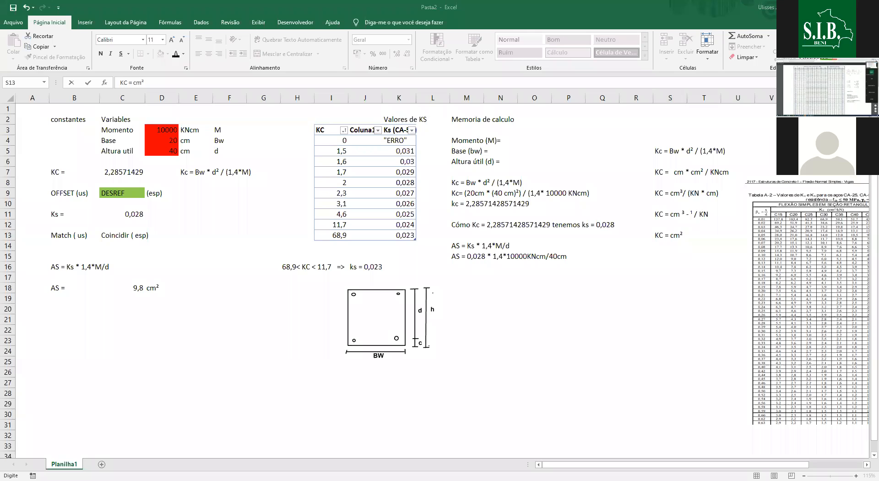
{"action": "key", "text": "F2"}
{"action": "type", "text": "/KN"}
{"action": "key", "text": "Return"}
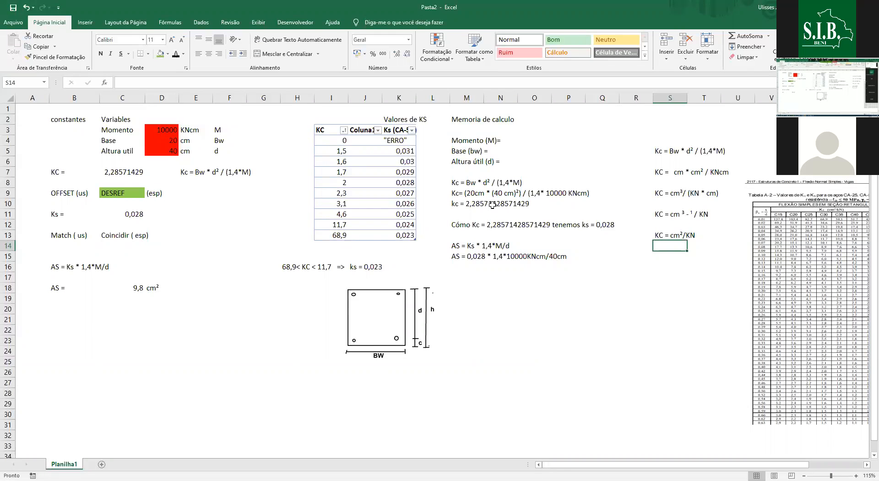
- Copy the AS formula text from B16 to S16
{"action": "left_click", "coordinate": [67, 215]}
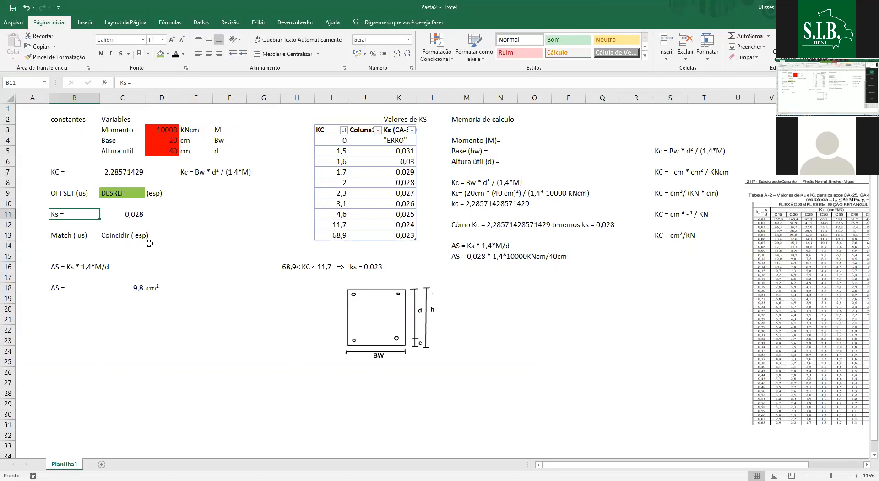
{"action": "left_click", "coordinate": [58, 266]}
{"action": "key", "text": "ctrl+c"}
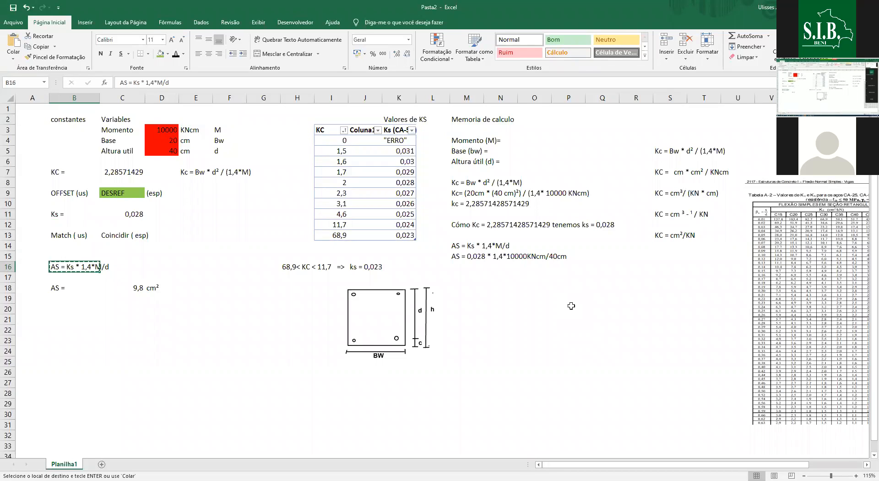
{"action": "left_click", "coordinate": [634, 298]}
{"action": "left_click", "coordinate": [670, 267]}
{"action": "key", "text": "ctrl+v"}
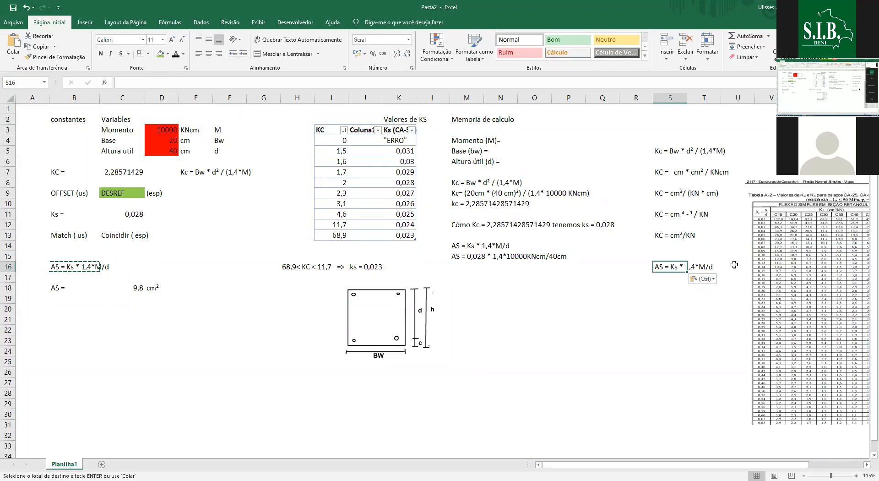
- Write the formula rearranged for Ks in S18 as "AS*d / (1,4*M) = Ks"
{"action": "left_click", "coordinate": [666, 287]}
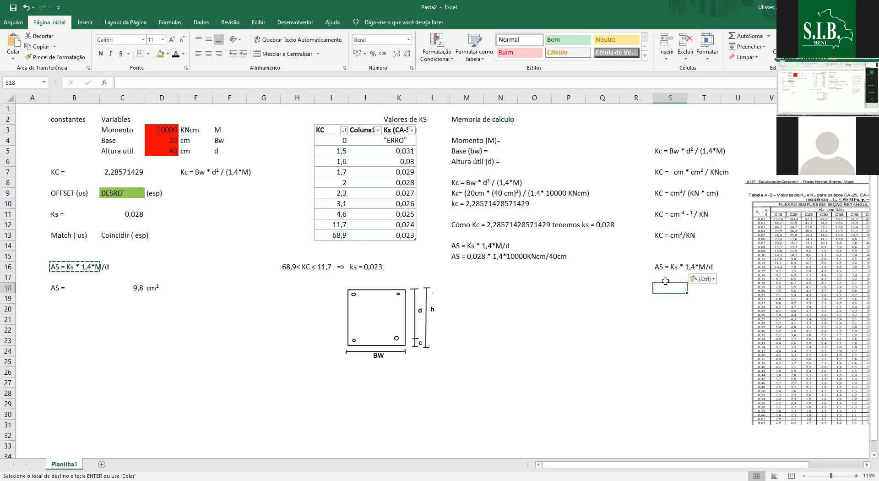
{"action": "key", "text": "Escape"}
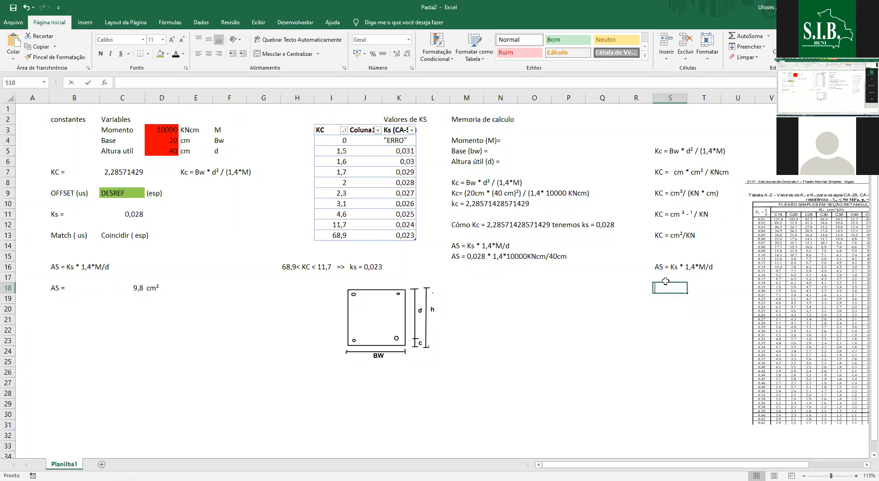
{"action": "type", "text": "AS"}
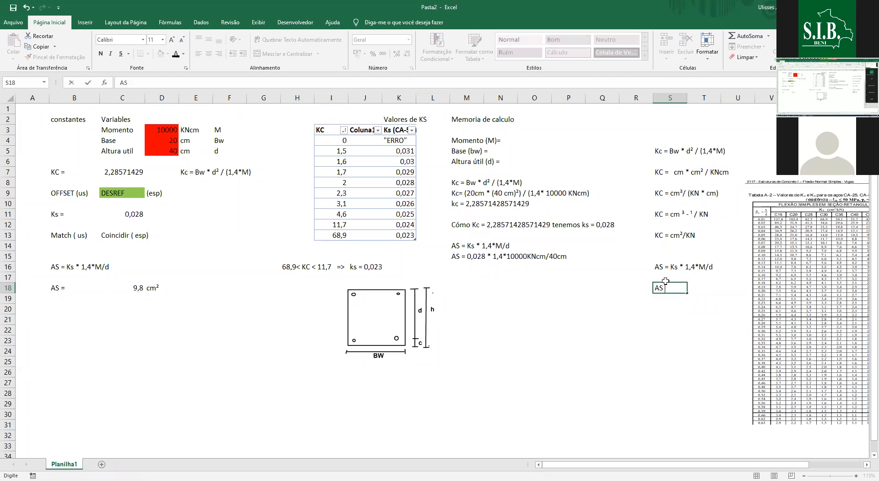
{"action": "type", "text": " / (1,4*M)"}
{"action": "left_click", "coordinate": [665, 287]}
{"action": "key", "text": "BackSpace"}
{"action": "type", "text": "*d"}
{"action": "key", "text": "End"}
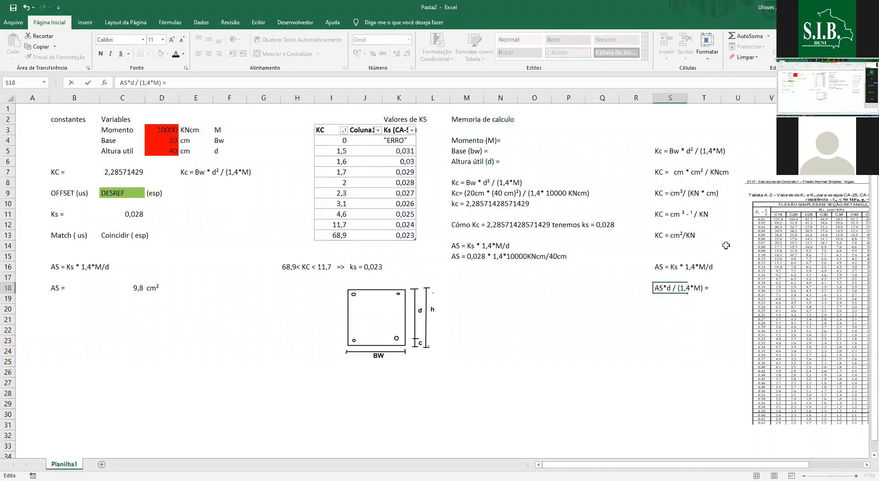
{"action": "type", "text": "= Ks"}
{"action": "key", "text": "Return"}
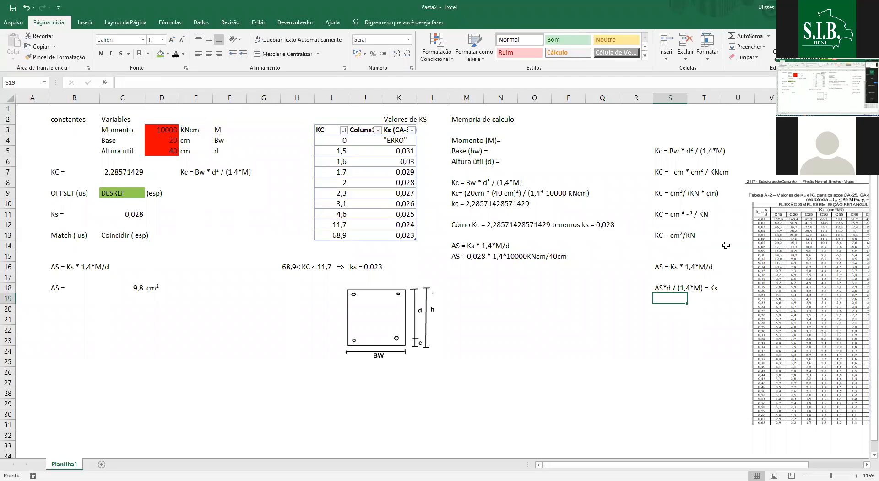
- Write the Ks unit expression "cm² * cm / (KNcm) = ks" in S20
{"action": "key", "text": "Return"}
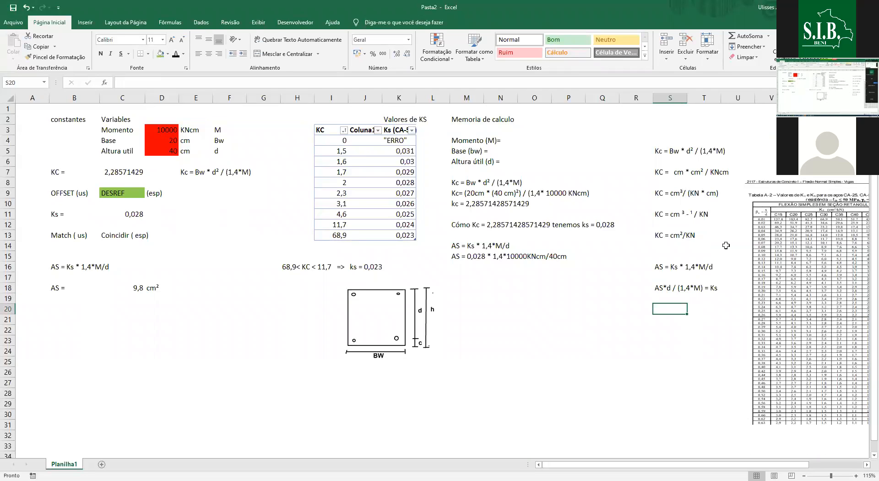
{"action": "type", "text": "cm²"}
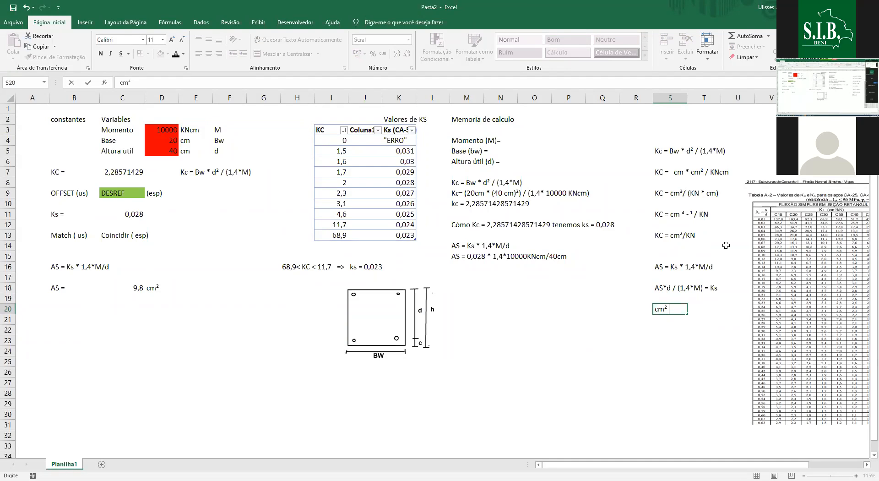
{"action": "type", "text": "m / (KNcm"}
{"action": "type", "text": ") = ks"}
{"action": "key", "text": "Return"}
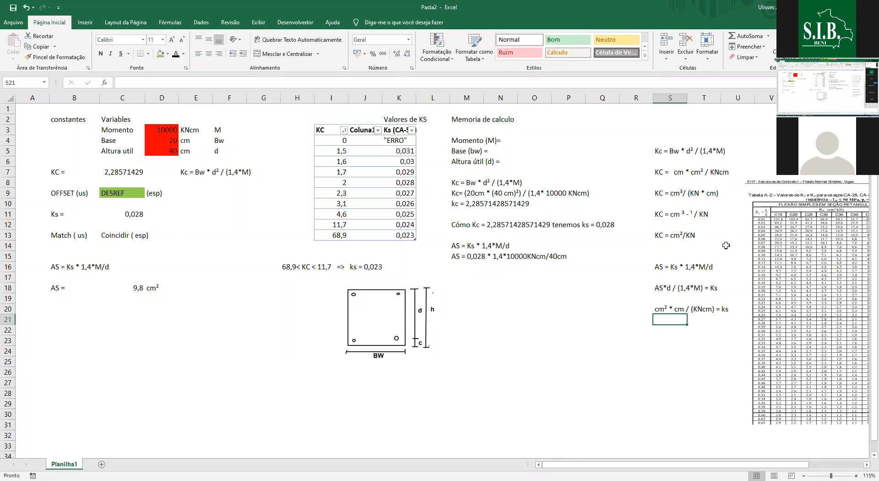
- Enter the simplified Ks unit "cm²/KN" in S21
{"action": "type", "text": "cm²"}
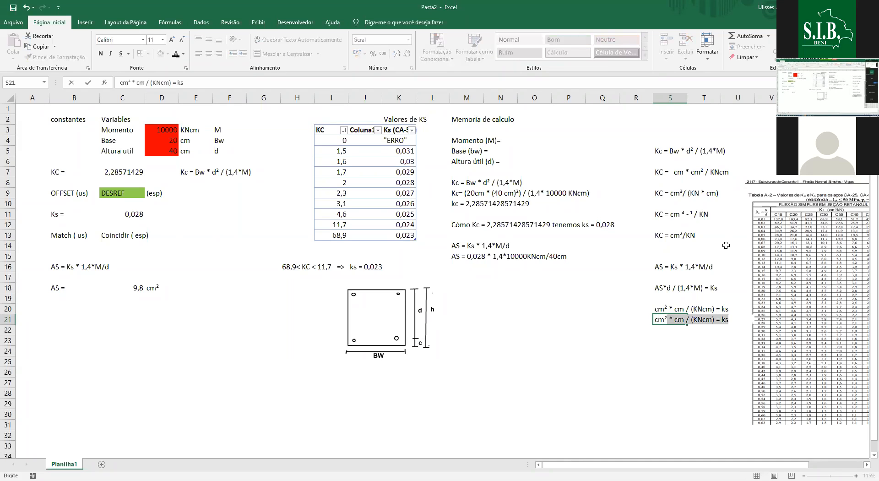
{"action": "type", "text": "/"}
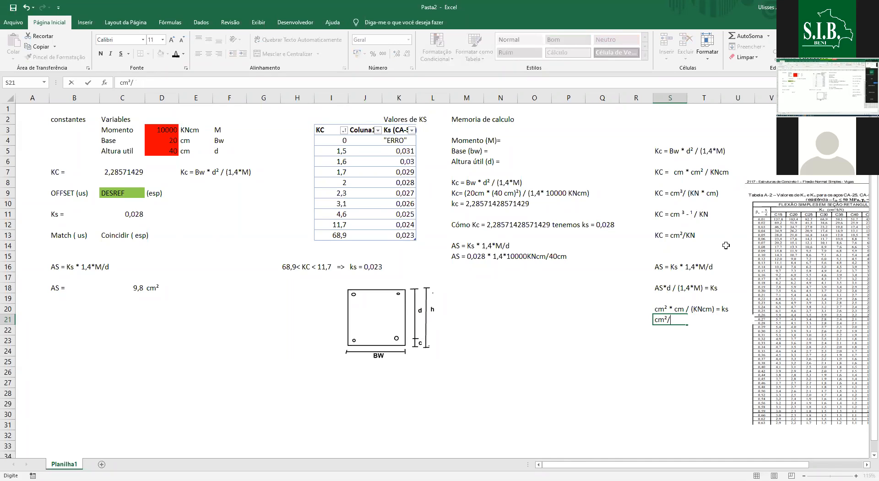
{"action": "type", "text": "kN"}
{"action": "key", "text": "BackSpace"}
{"action": "key", "text": "BackSpace"}
{"action": "type", "text": "KN"}
{"action": "key", "text": "Return"}
- Add the unit "cm²/KN" after the Ks value in the M15 text formula
{"action": "key", "text": "Up"}
{"action": "key", "text": "Left"}
{"action": "key", "text": "Left"}
{"action": "key", "text": "Up"}
{"action": "key", "text": "Up"}
{"action": "key", "text": "Up"}
{"action": "key", "text": "Up"}
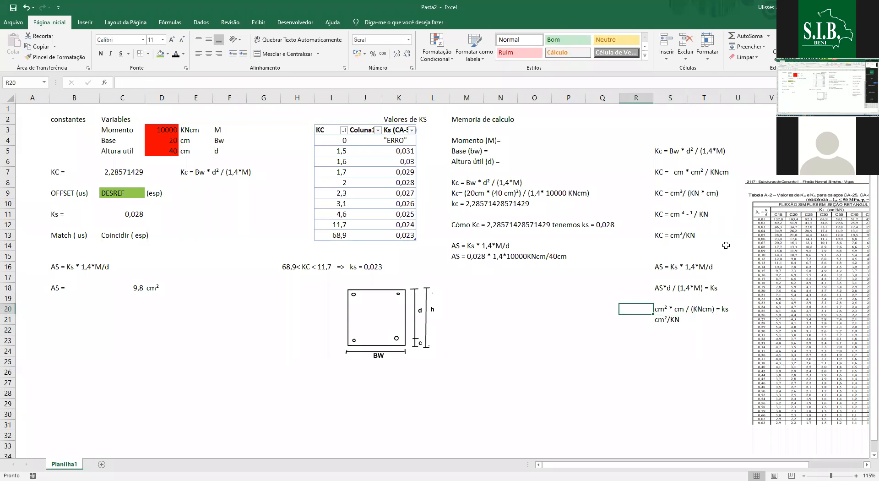
{"action": "key", "text": "Up"}
{"action": "key", "text": "Left"}
{"action": "key", "text": "Left"}
{"action": "key", "text": "Left"}
{"action": "key", "text": "Left"}
{"action": "key", "text": "Up"}
{"action": "key", "text": "Up"}
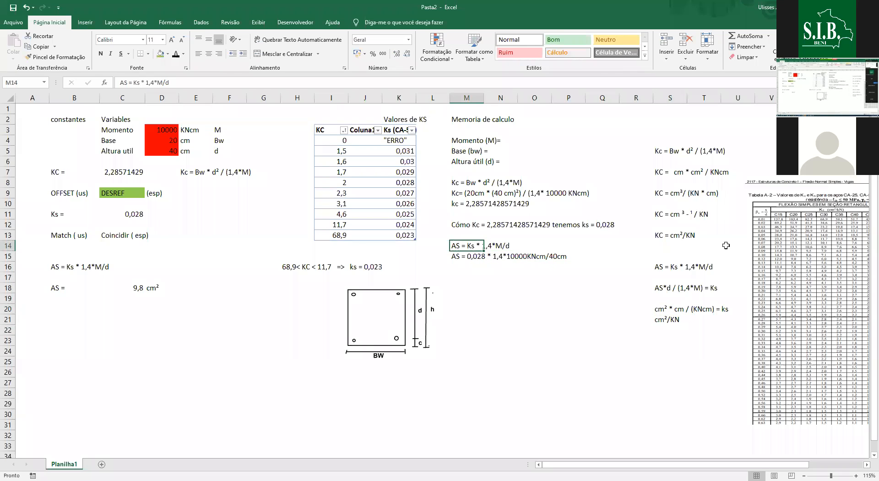
{"action": "key", "text": "Down"}
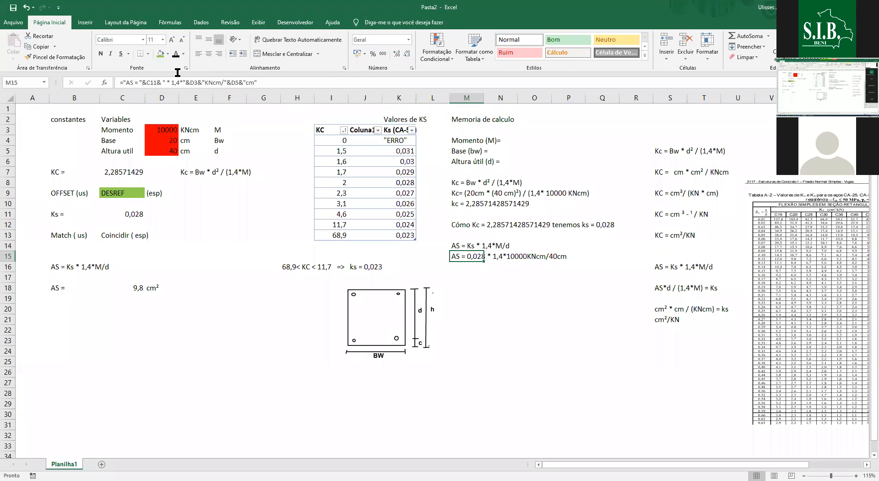
{"action": "left_click", "coordinate": [159, 83]}
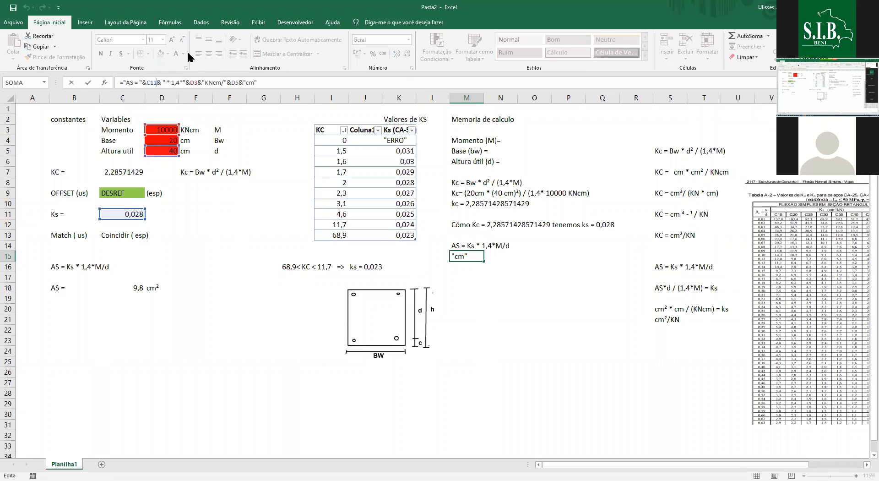
{"action": "type", "text": "0,028"}
{"action": "type", "text": "cm²"}
{"action": "type", "text": "/"}
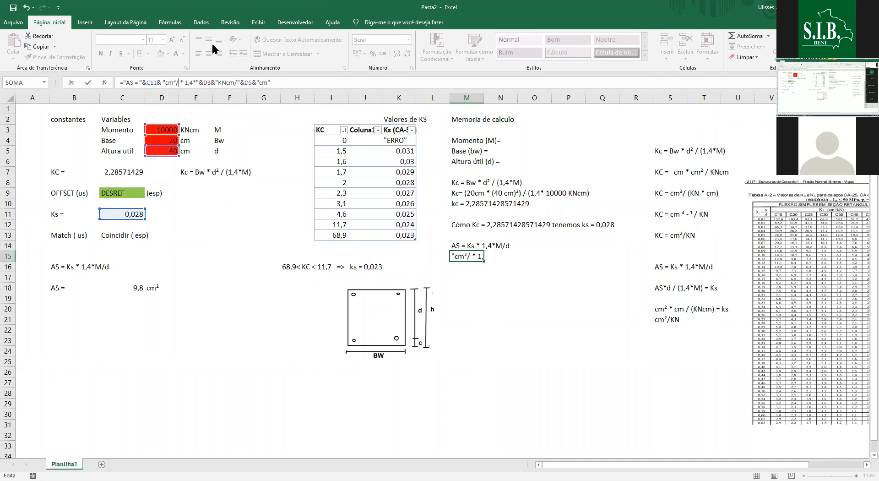
{"action": "type", "text": "KN"}
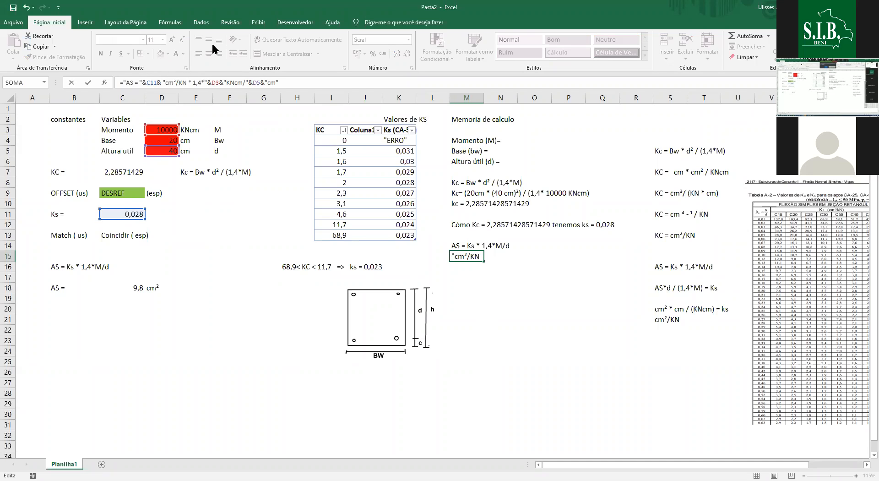
{"action": "key", "text": "Return"}
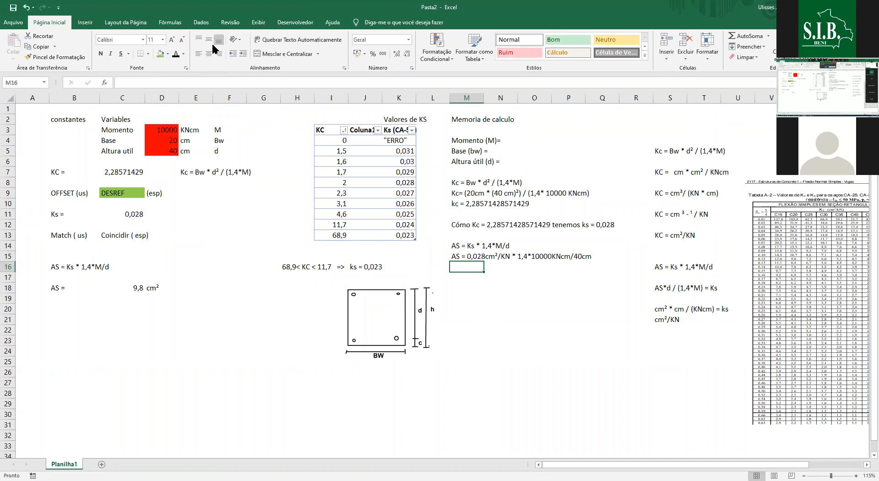
{"action": "key", "text": "Up"}
{"action": "key", "text": "Right"}
{"action": "key", "text": "Right"}
{"action": "key", "text": "Right"}
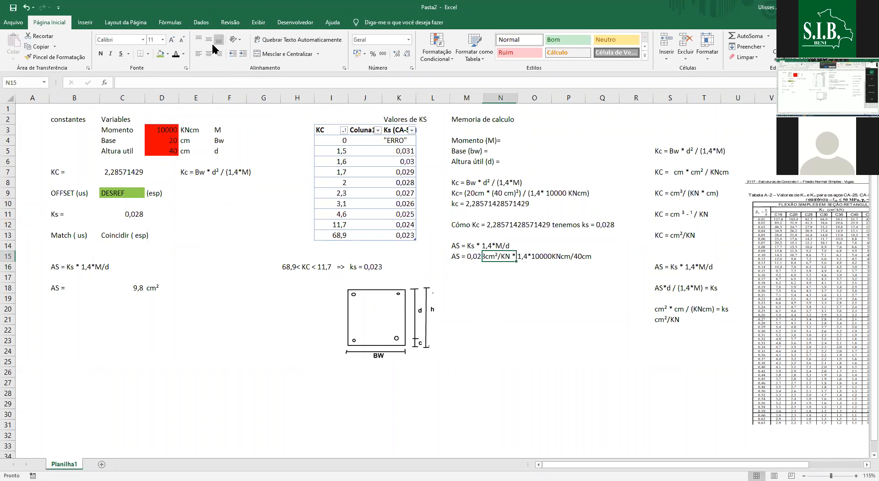
{"action": "key", "text": "Left"}
{"action": "key", "text": "Left"}
{"action": "key", "text": "Left"}
{"action": "key", "text": "Right"}
{"action": "key", "text": "Right"}
{"action": "key", "text": "Right"}
{"action": "key", "text": "Right"}
{"action": "key", "text": "Right"}
{"action": "key", "text": "Right"}
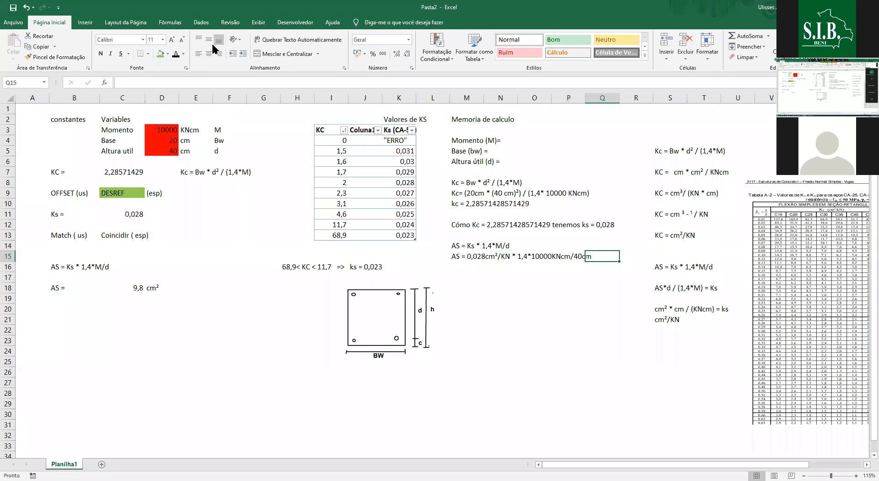
- Enter the label "AS =" in M16, under the substituted AS formula
{"action": "key", "text": "Left"}
{"action": "key", "text": "Left"}
{"action": "key", "text": "Down"}
{"action": "key", "text": "Down"}
{"action": "key", "text": "Left"}
{"action": "key", "text": "Left"}
{"action": "key", "text": "Left"}
{"action": "key", "text": "Left"}
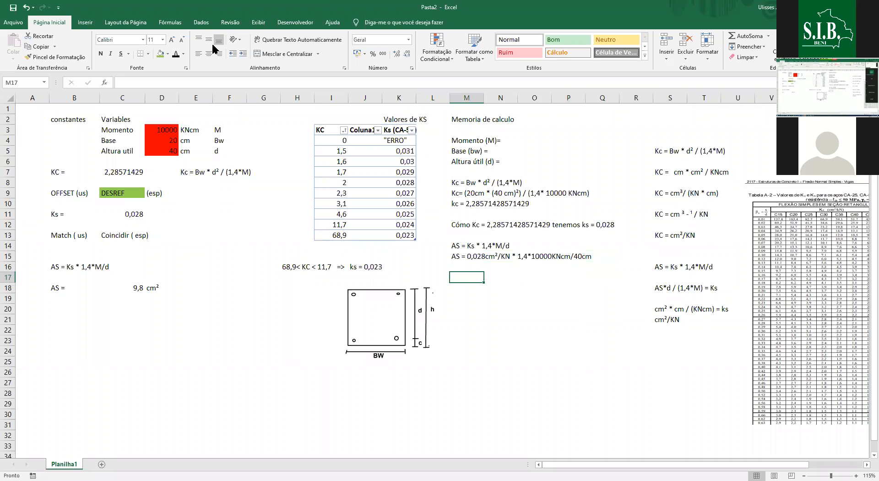
{"action": "type", "text": "Kc"}
{"action": "key", "text": "BackSpace"}
{"action": "key", "text": "BackSpace"}
{"action": "key", "text": "Up"}
{"action": "type", "text": "AS"}
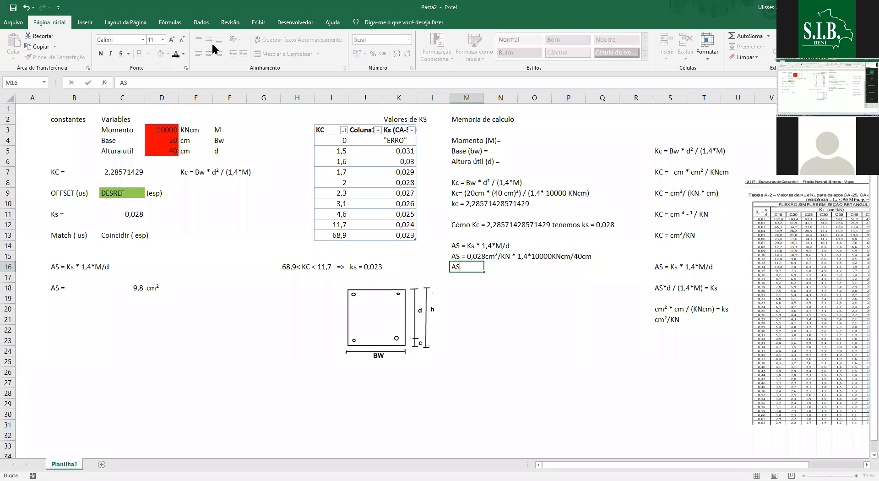
{"action": "type", "text": " ="}
{"action": "left_click", "coordinate": [140, 288]}
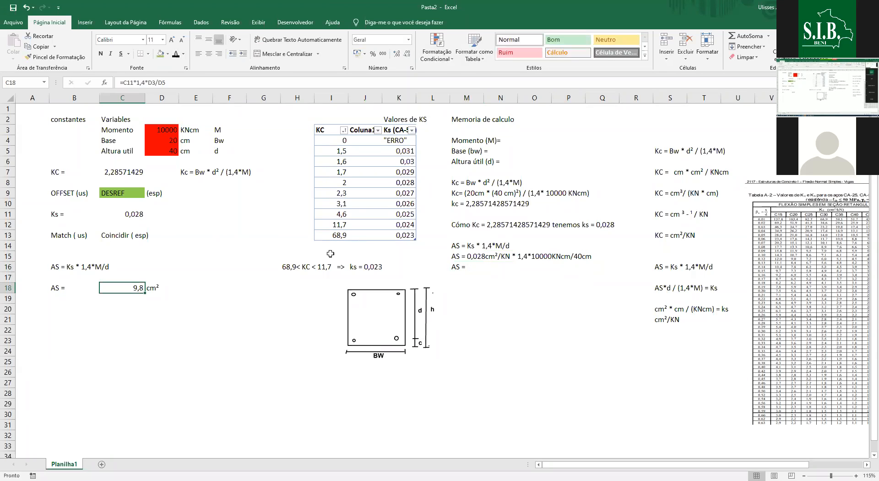
- Turn M16 into a text formula joining "AS =" with the calculated steel area in C18
{"action": "left_click", "coordinate": [455, 267]}
{"action": "left_click", "coordinate": [146, 78]}
{"action": "type", "text": "\""}
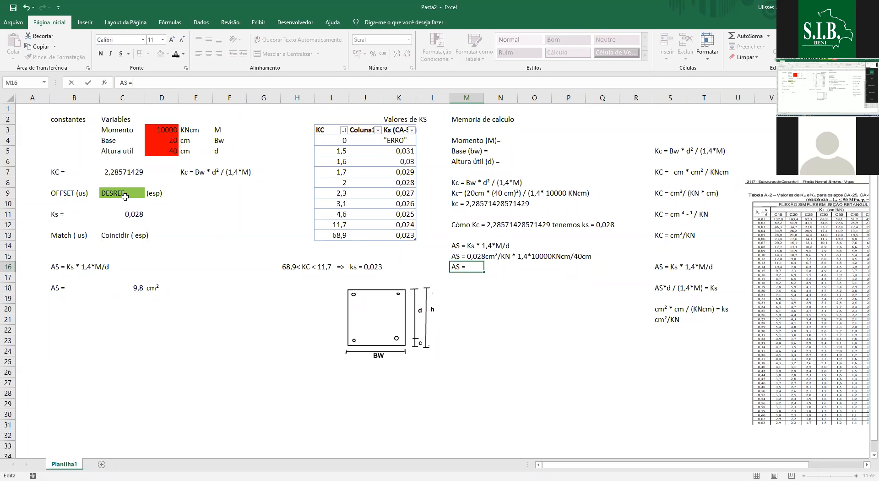
{"action": "type", "text": "&"}
{"action": "left_click", "coordinate": [128, 289]}
{"action": "key", "text": "Return"}
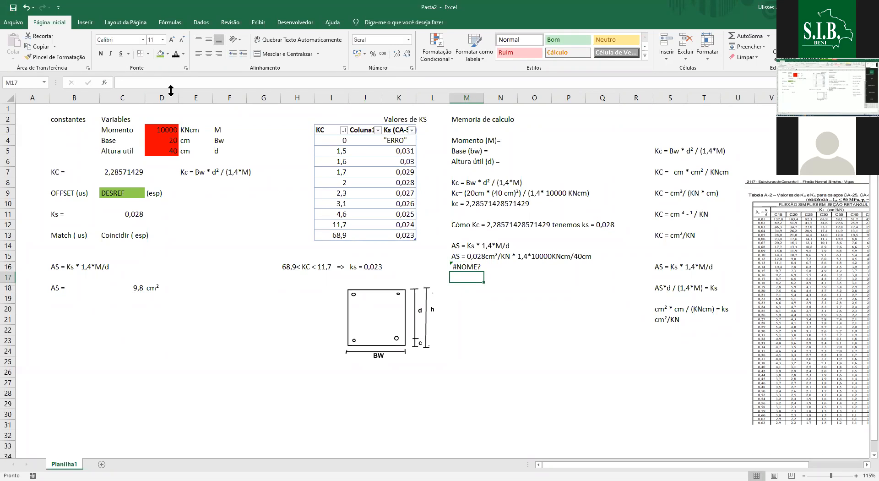
{"action": "key", "text": "Up"}
{"action": "left_click", "coordinate": [172, 81]}
{"action": "key", "text": "BackSpace"}
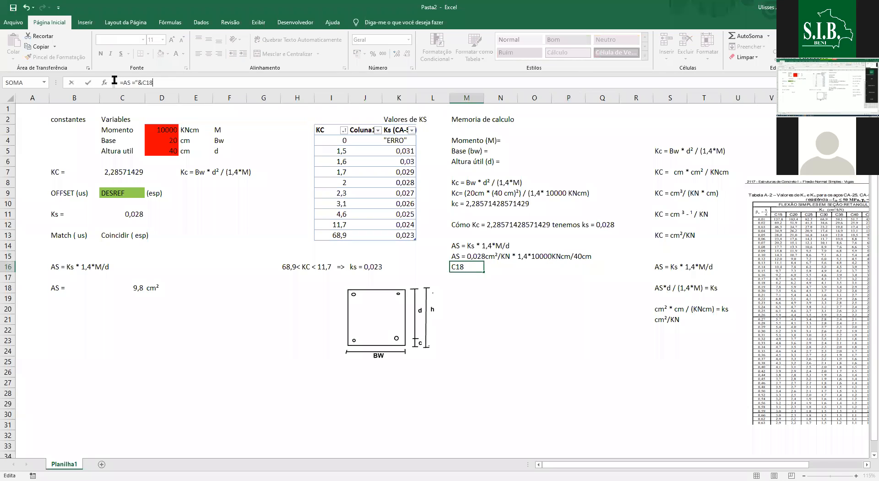
{"action": "key", "text": "Home"}
{"action": "key", "text": "Right"}
{"action": "type", "text": "\""}
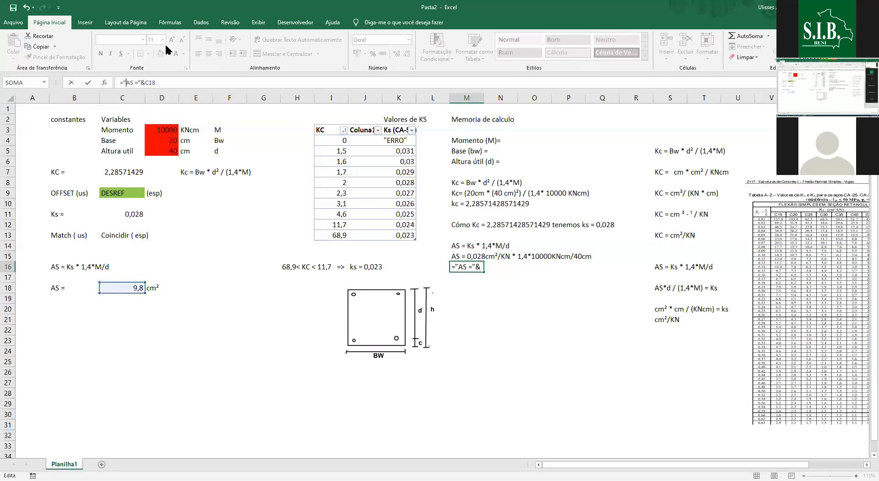
{"action": "key", "text": "Return"}
{"action": "key", "text": "Up"}
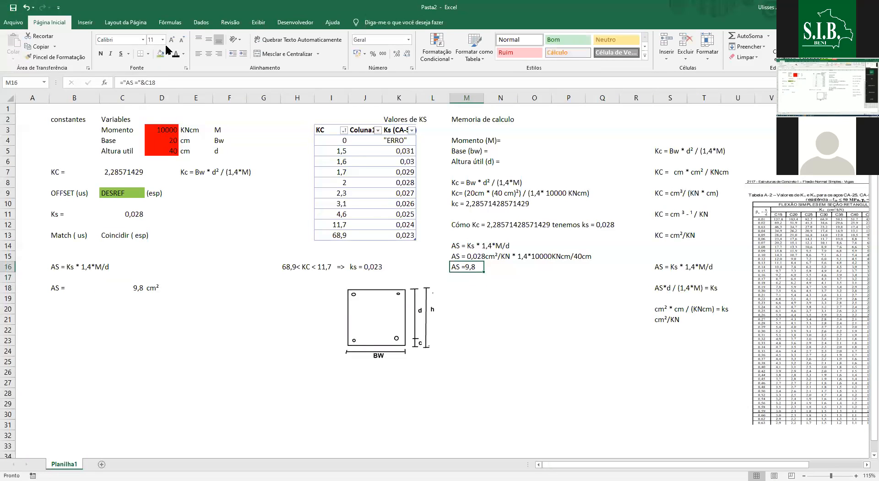
- Append the unit " cm²" to the M16 text formula and add a space after the equals sign
{"action": "left_click", "coordinate": [141, 82]}
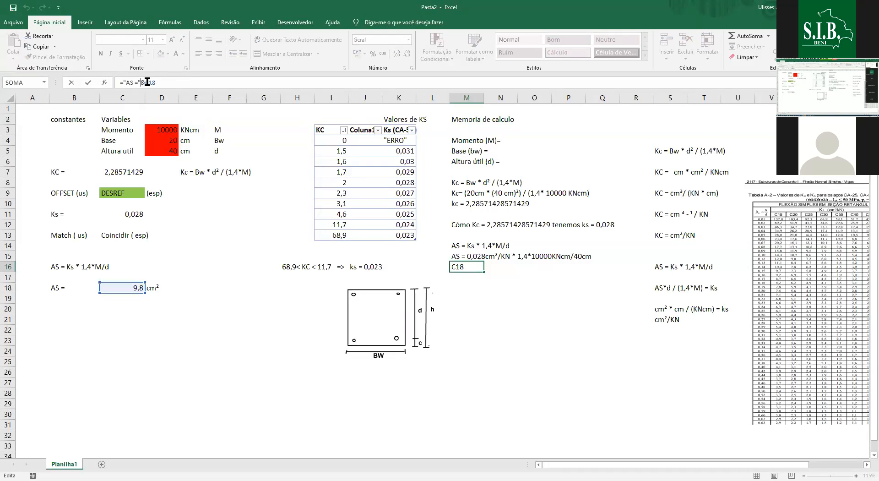
{"action": "type", "text": "\"&C18\""}
{"action": "type", "text": "cm²\""}
{"action": "key", "text": "Return"}
{"action": "key", "text": "Return"}
{"action": "left_click", "coordinate": [151, 82]}
{"action": "type", "text": "&"}
{"action": "key", "text": "Return"}
{"action": "key", "text": "Up"}
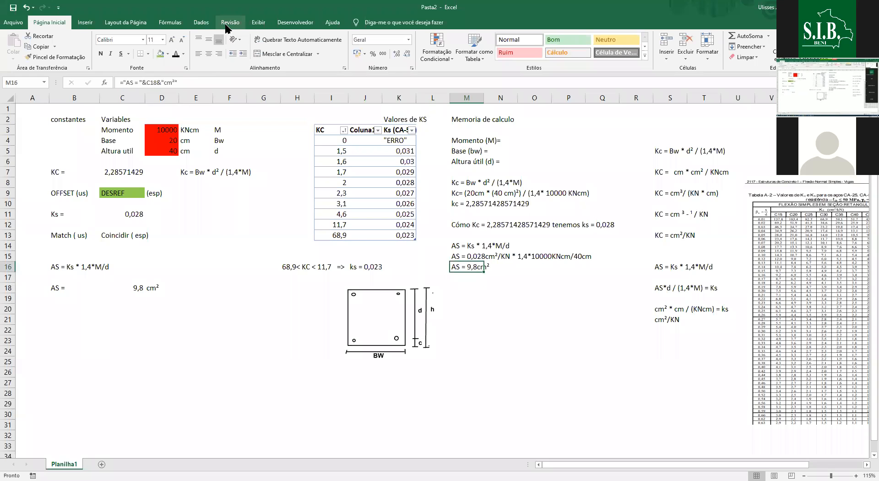
{"action": "left_click", "coordinate": [163, 82]}
{"action": "key", "text": "Return"}
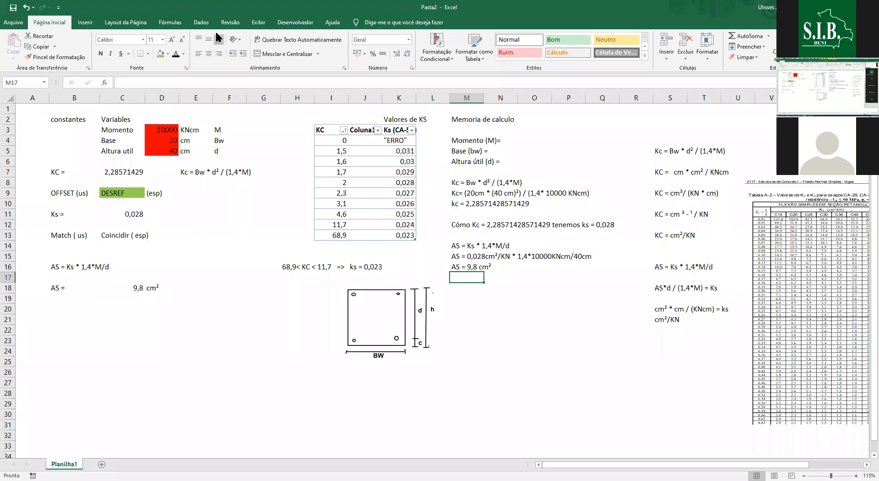
{"action": "left_click", "coordinate": [533, 260]}
{"action": "left_click", "coordinate": [473, 123]}
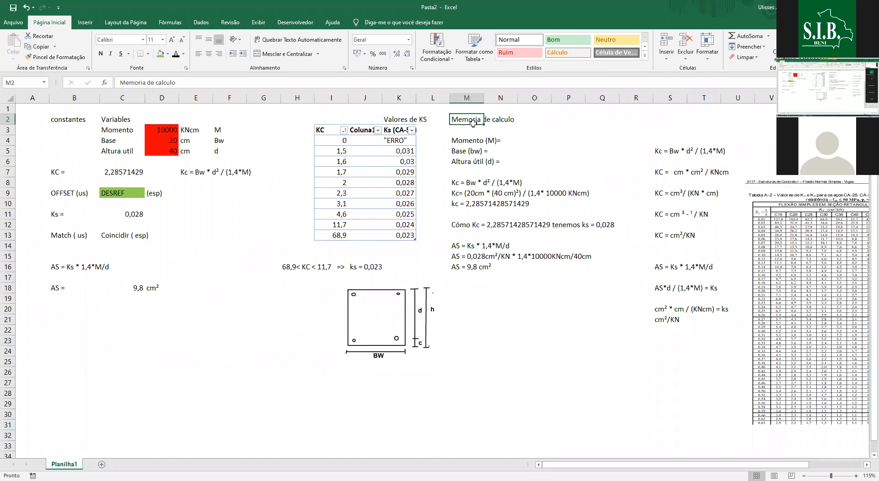
{"action": "left_click_drag", "start_coordinate": [476, 122], "coordinate": [604, 278]}
{"action": "left_click", "coordinate": [582, 318]}
{"action": "left_click_drag", "start_coordinate": [487, 120], "coordinate": [623, 280]}
{"action": "left_click", "coordinate": [602, 298]}
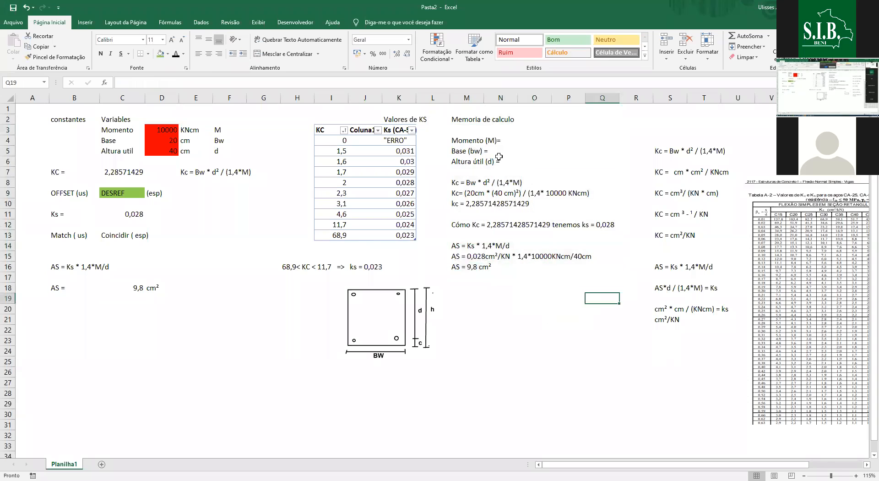
{"action": "left_click_drag", "start_coordinate": [468, 117], "coordinate": [600, 259]}
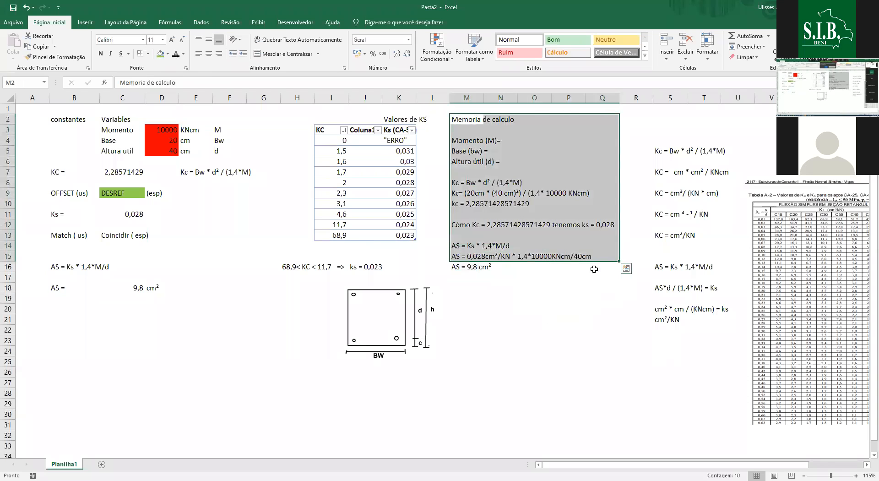
{"action": "left_click", "coordinate": [594, 269]}
{"action": "left_click", "coordinate": [462, 117]}
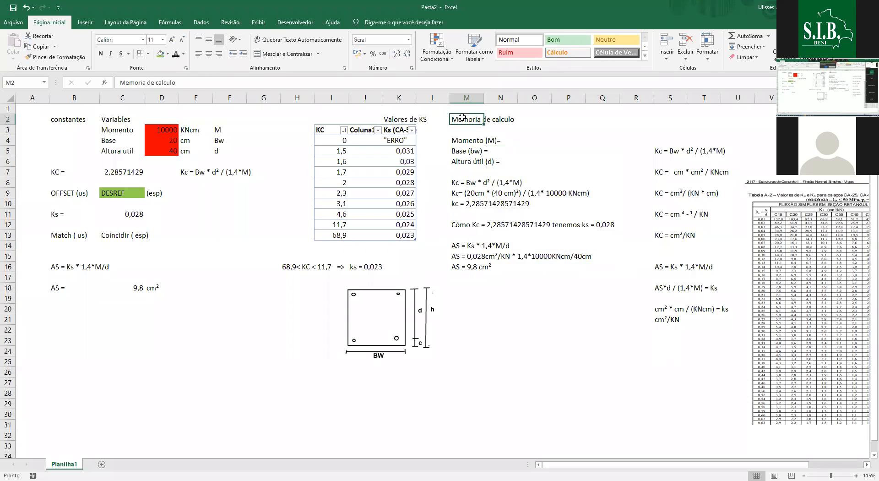
{"action": "left_click_drag", "start_coordinate": [463, 117], "coordinate": [599, 266]}
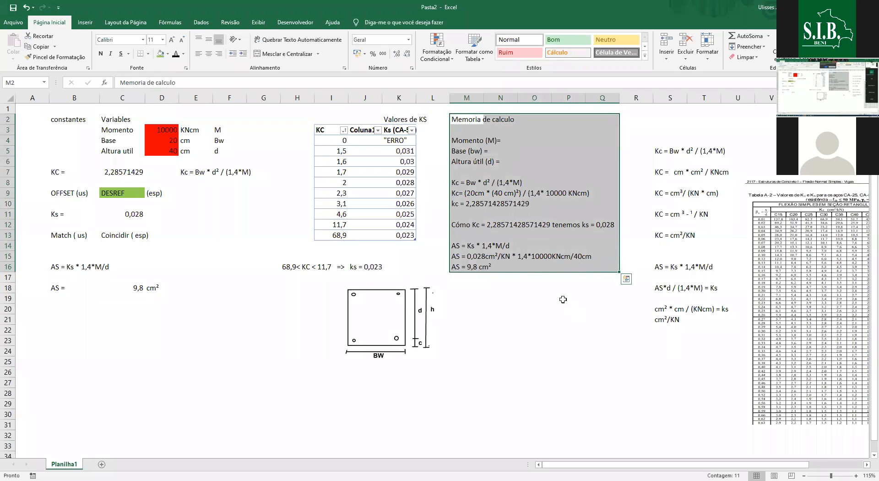
- Link O4, O5 and O6 to the Momento, Base and Altura util inputs in D3, D4 and D5
{"action": "left_click", "coordinate": [505, 140]}
{"action": "left_click", "coordinate": [525, 140]}
{"action": "left_click", "coordinate": [482, 133]}
{"action": "left_click", "coordinate": [488, 141]}
{"action": "left_click", "coordinate": [525, 140]}
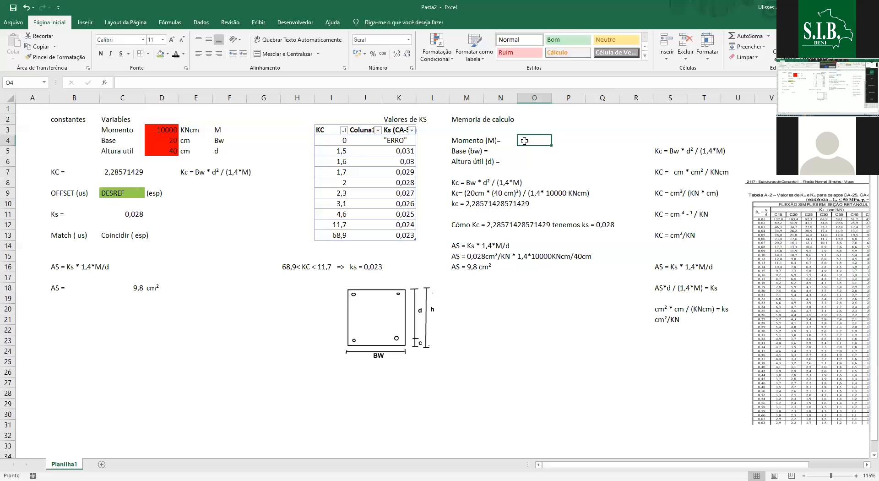
{"action": "type", "text": "="}
{"action": "left_click", "coordinate": [170, 129]}
{"action": "key", "text": "Return"}
{"action": "type", "text": "="}
{"action": "left_click", "coordinate": [167, 140]}
{"action": "key", "text": "Return"}
{"action": "type", "text": "="}
{"action": "left_click", "coordinate": [171, 151]}
{"action": "key", "text": "Return"}
- Enter the units KN.cm, cm and cm in P4:P6 beside the linked moment, base and effective depth
{"action": "left_click", "coordinate": [566, 141]}
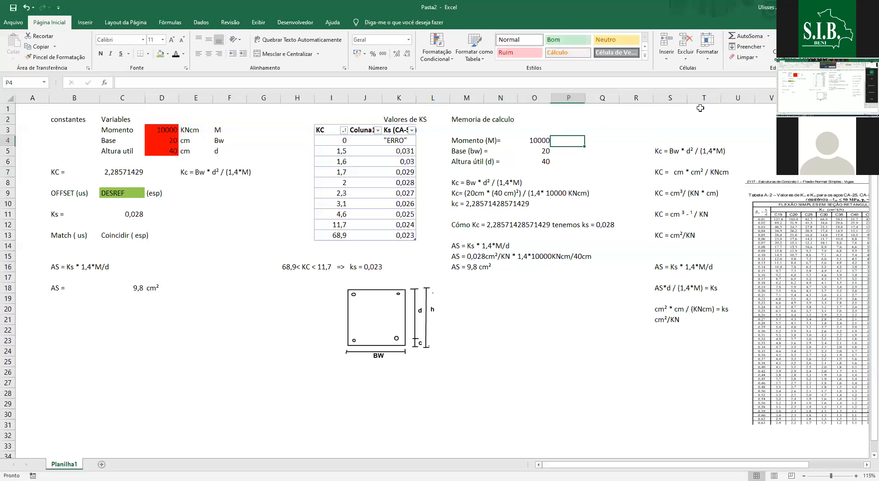
{"action": "type", "text": "KN"}
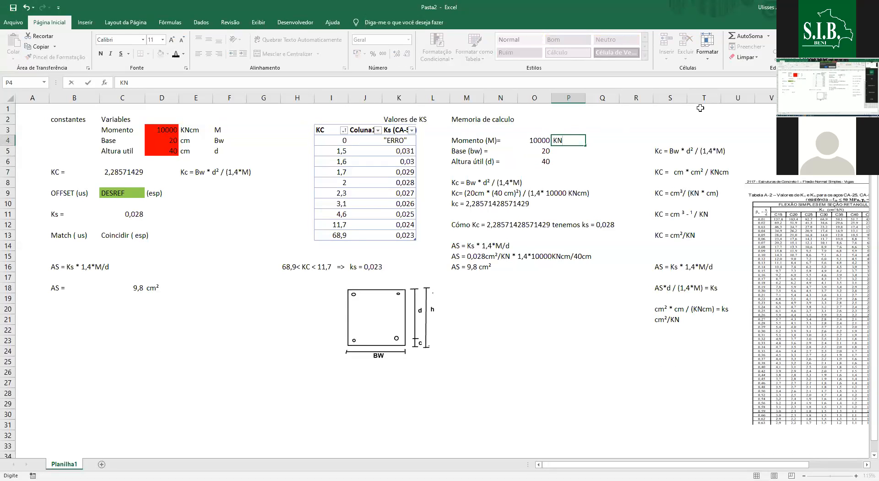
{"action": "type", "text": ".cm"}
{"action": "key", "text": "Return"}
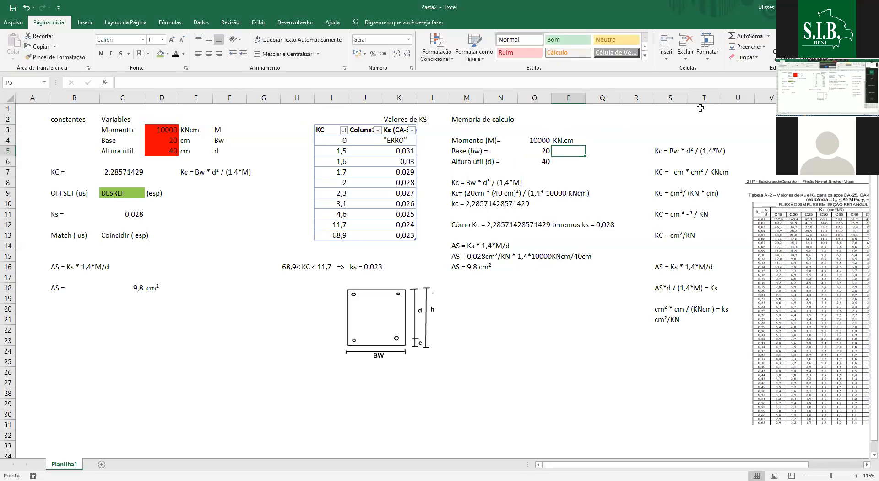
{"action": "type", "text": "cm"}
{"action": "key", "text": "Return"}
{"action": "type", "text": "cm"}
{"action": "left_click", "coordinate": [558, 331]}
{"action": "left_click", "coordinate": [162, 129]}
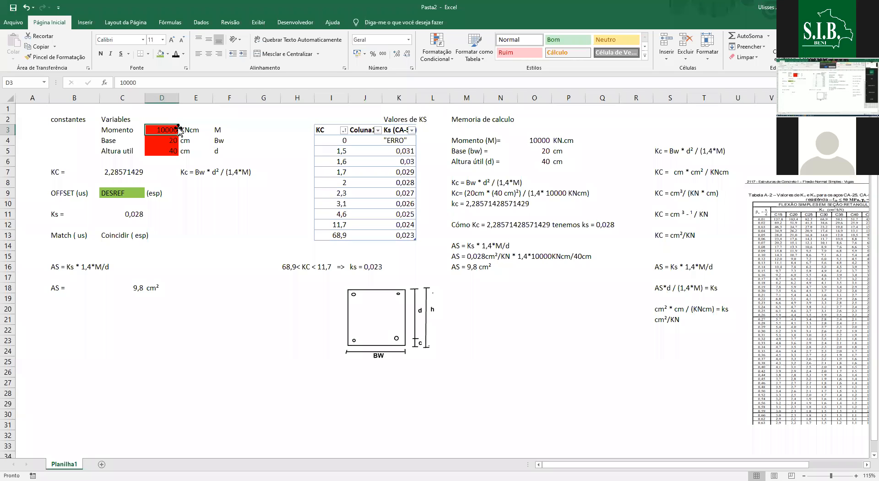
{"action": "key", "text": "Down"}
{"action": "key", "text": "Down"}
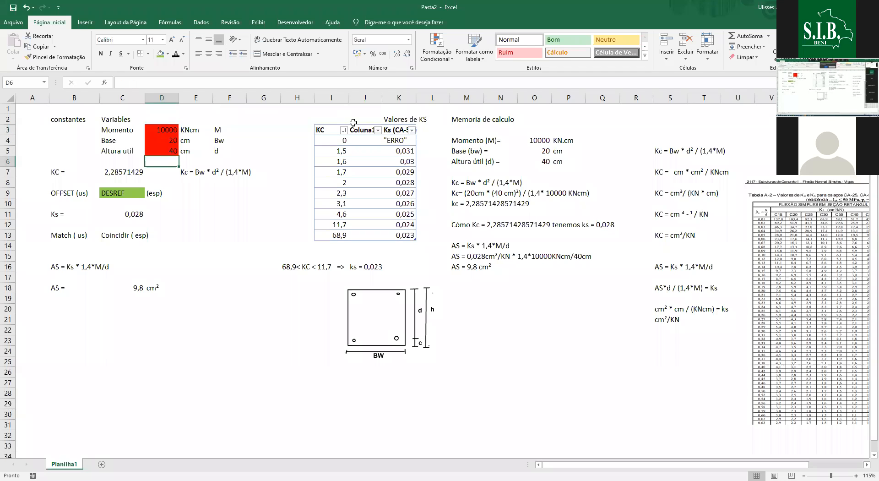
{"action": "left_click", "coordinate": [315, 130]}
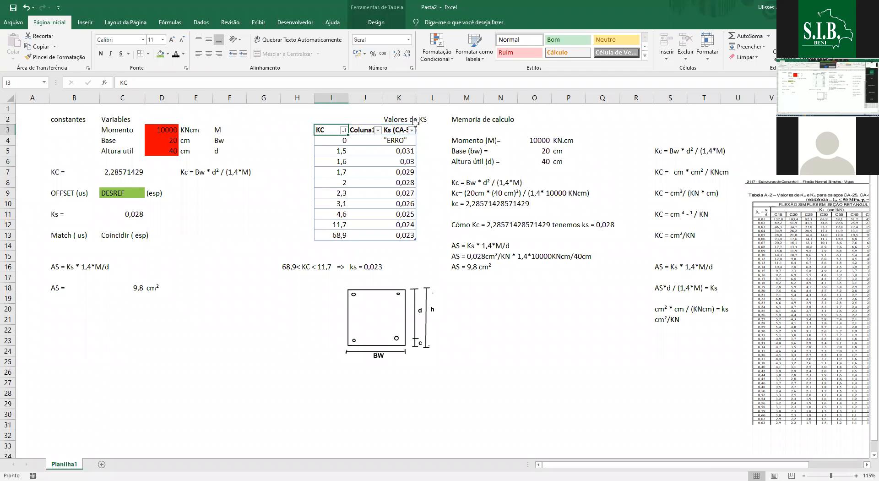
{"action": "left_click", "coordinate": [384, 131]}
{"action": "left_click", "coordinate": [330, 133]}
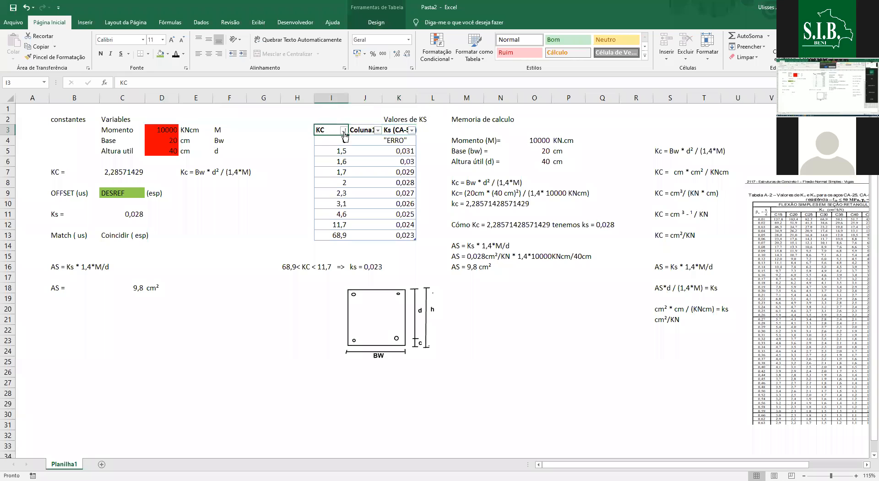
{"action": "left_click", "coordinate": [410, 130]}
{"action": "key", "text": "Escape"}
- Set the Momento input in D3 to 20000 KNcm and check the resulting AS, Ks and KC cells
{"action": "left_click", "coordinate": [151, 142]}
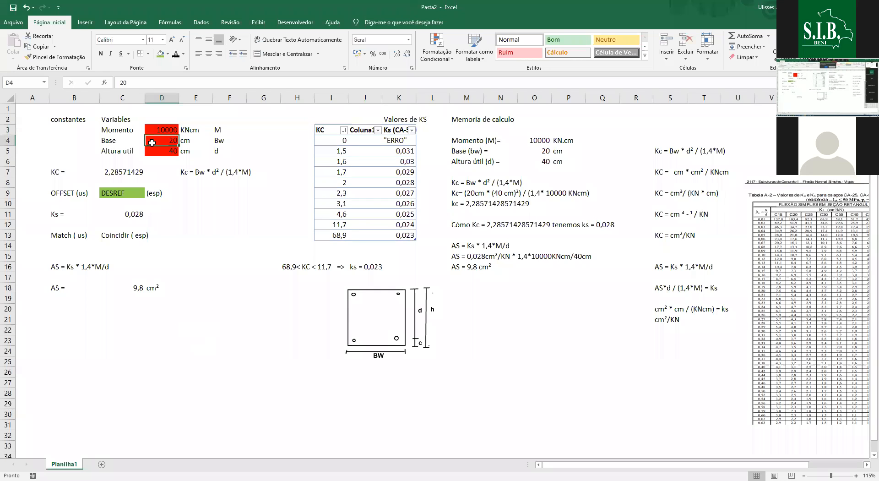
{"action": "left_click", "coordinate": [154, 131]}
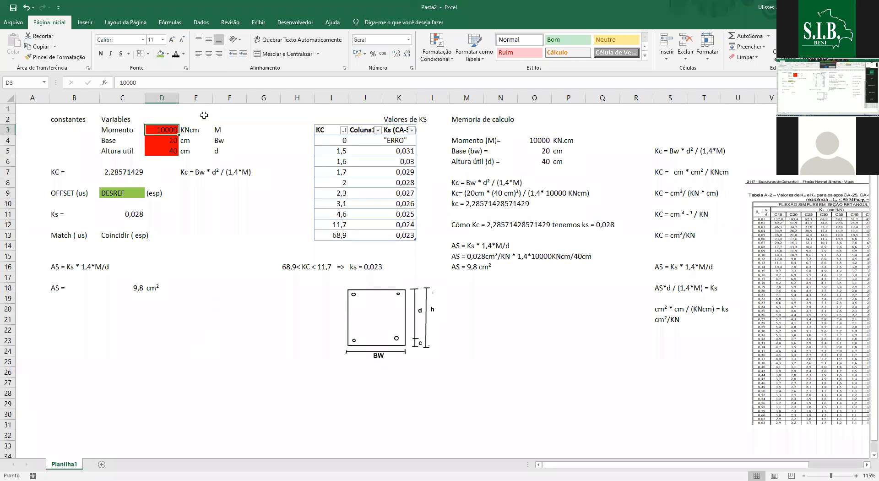
{"action": "left_click", "coordinate": [124, 82]}
{"action": "left_click_drag", "start_coordinate": [127, 82], "coordinate": [113, 82]}
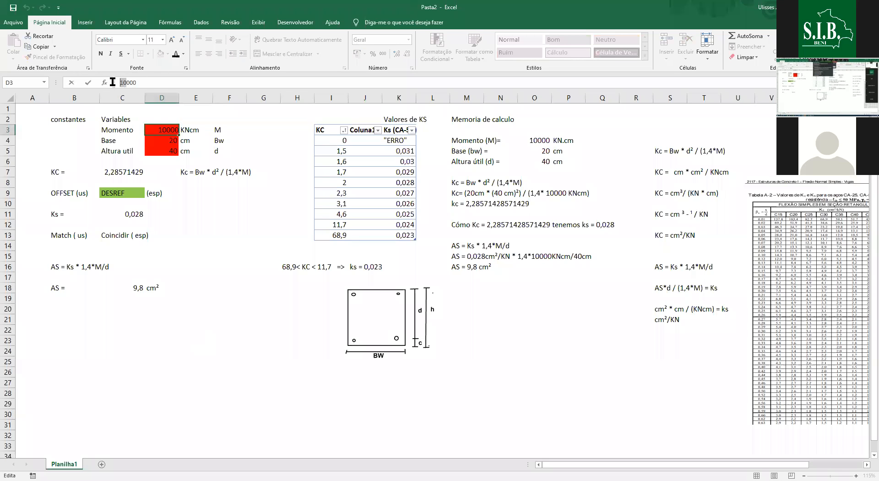
{"action": "type", "text": "2"}
{"action": "key", "text": "Return"}
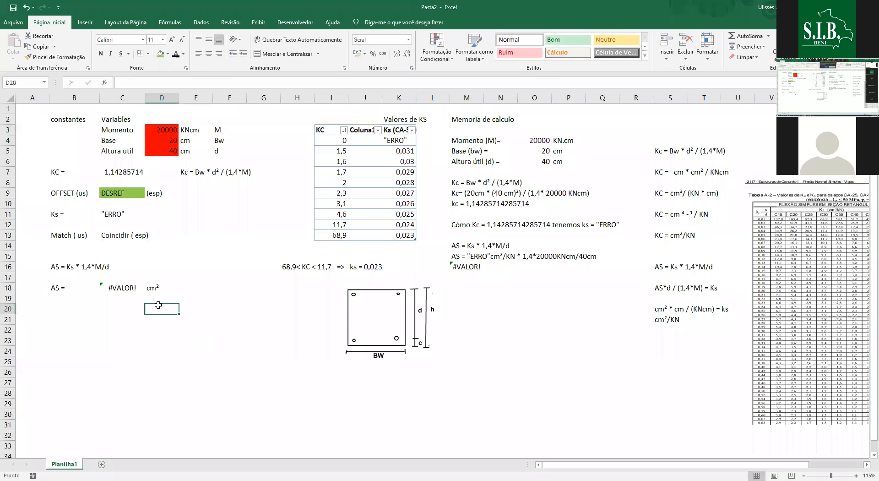
{"action": "left_click", "coordinate": [125, 286]}
{"action": "left_click", "coordinate": [119, 216]}
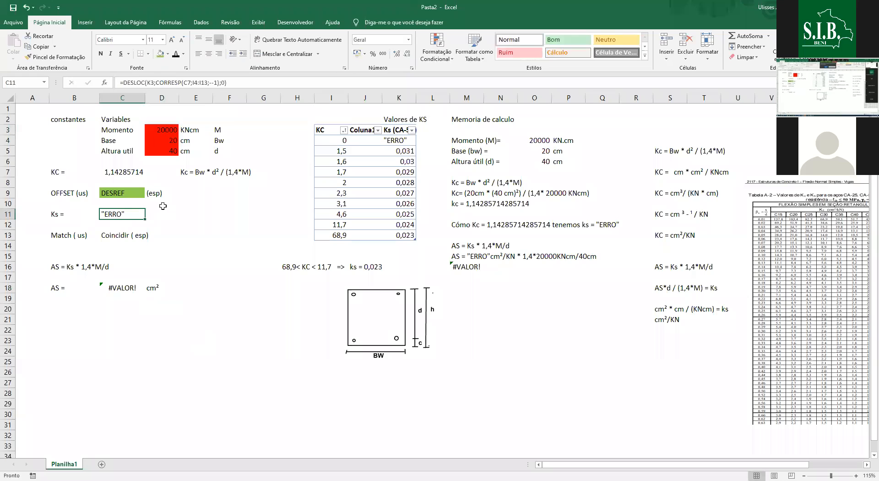
{"action": "left_click", "coordinate": [131, 173]}
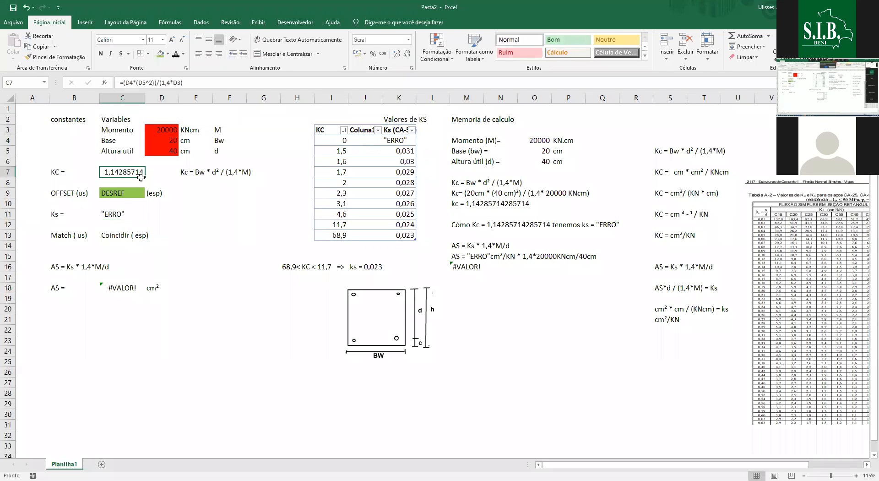
- Set the Altura util input in D5 to 50 cm and check the recalculated KC and Ks cells
{"action": "left_click", "coordinate": [162, 152]}
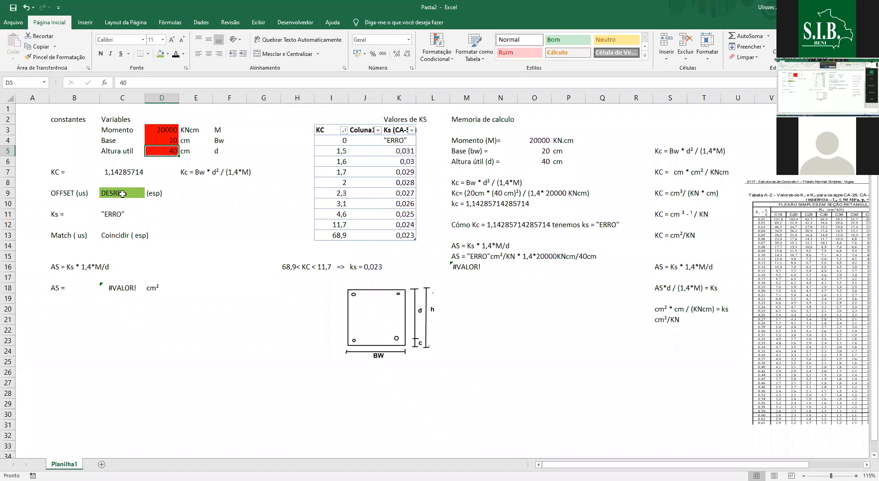
{"action": "type", "text": "50"}
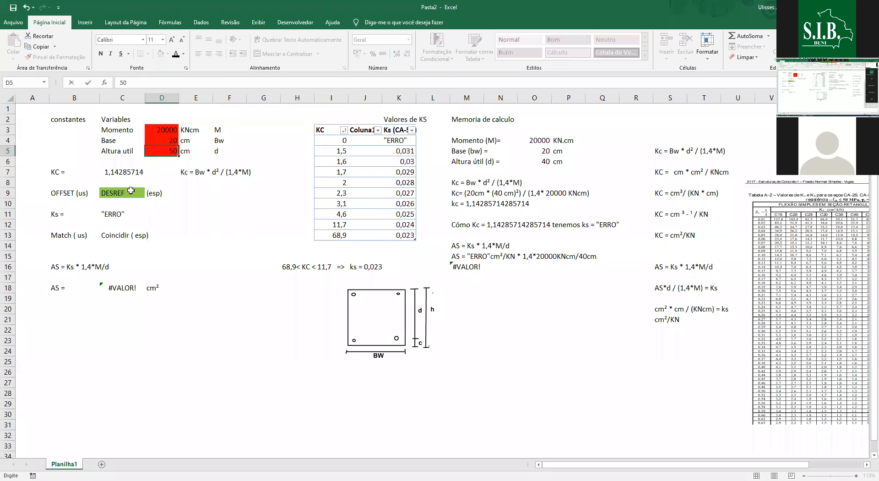
{"action": "left_click", "coordinate": [158, 188]}
{"action": "left_click", "coordinate": [165, 152]}
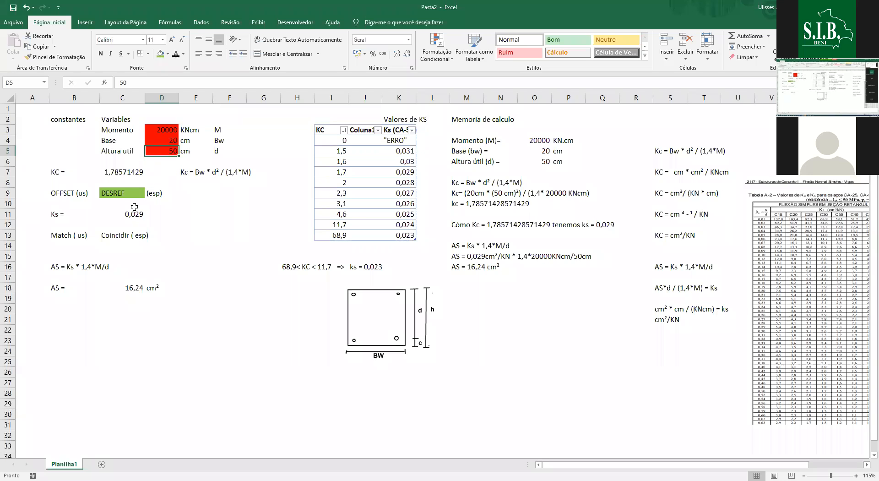
{"action": "left_click", "coordinate": [130, 173]}
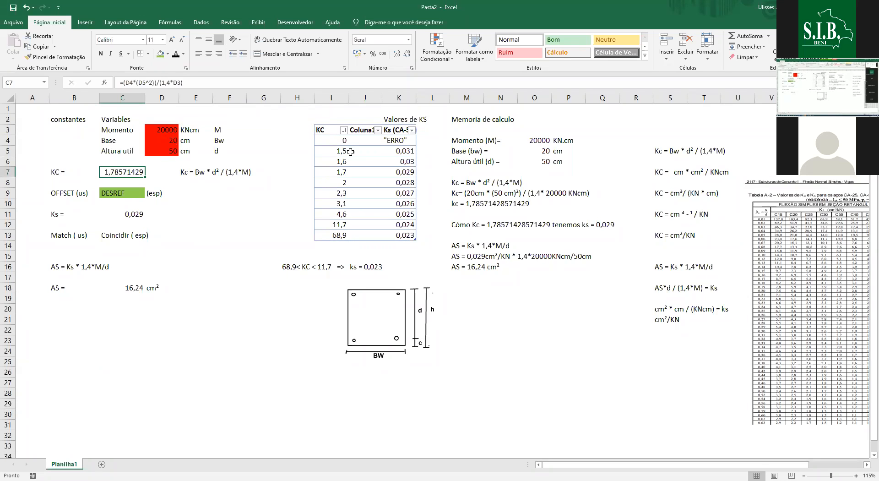
{"action": "left_click", "coordinate": [111, 233]}
{"action": "left_click", "coordinate": [133, 214]}
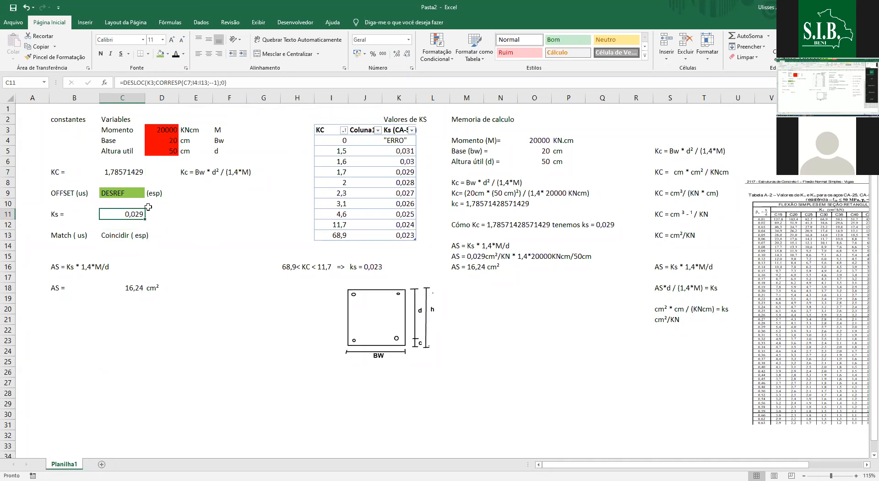
- Review the KC, Ks and AS calculation cells and the start of the Memoria de calculo section
{"action": "left_click", "coordinate": [120, 175]}
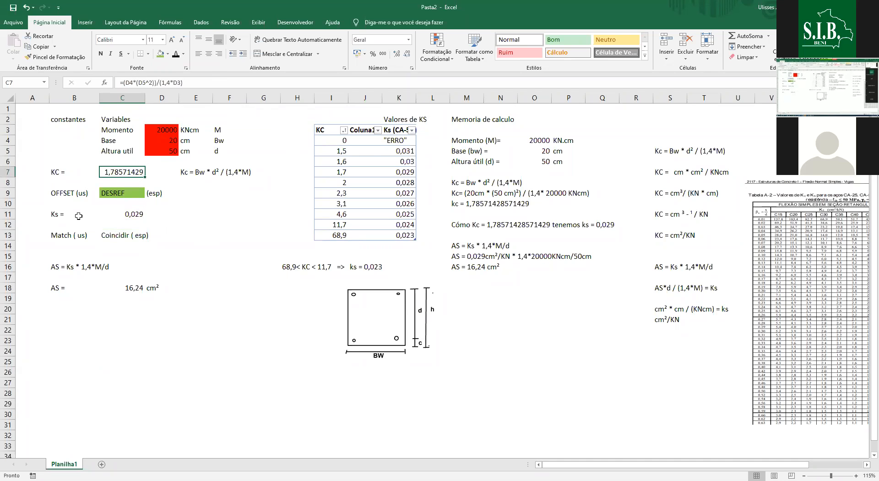
{"action": "left_click", "coordinate": [392, 134]}
{"action": "left_click", "coordinate": [134, 243]}
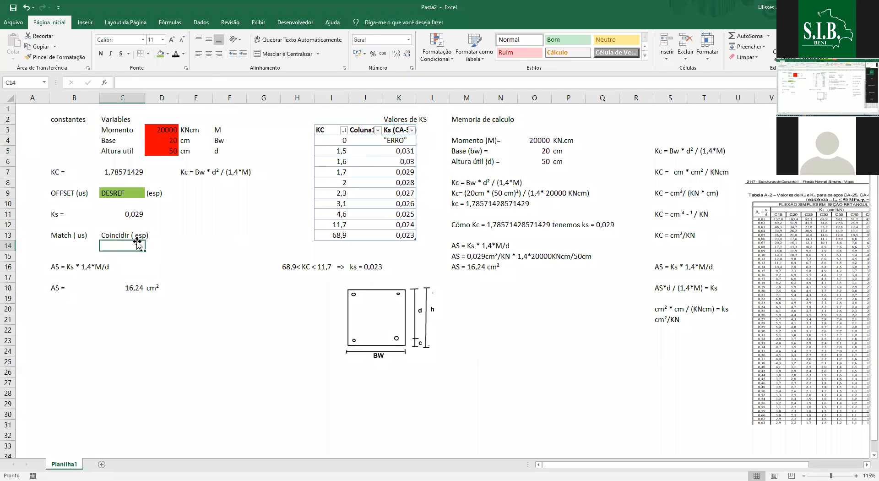
{"action": "left_click", "coordinate": [122, 275]}
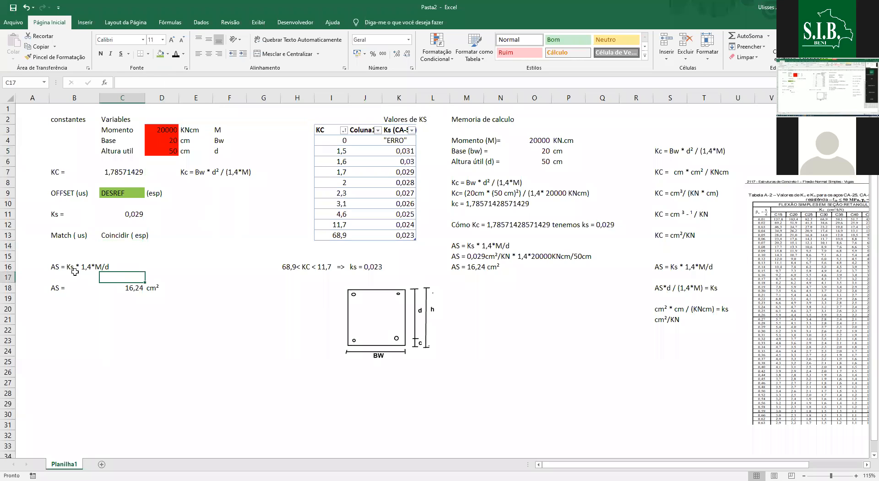
{"action": "left_click", "coordinate": [60, 266]}
{"action": "left_click", "coordinate": [70, 294]}
{"action": "left_click", "coordinate": [64, 282]}
{"action": "left_click", "coordinate": [71, 306]}
{"action": "left_click", "coordinate": [69, 288]}
{"action": "left_click_drag", "start_coordinate": [74, 290], "coordinate": [462, 124]}
{"action": "left_click", "coordinate": [460, 126]}
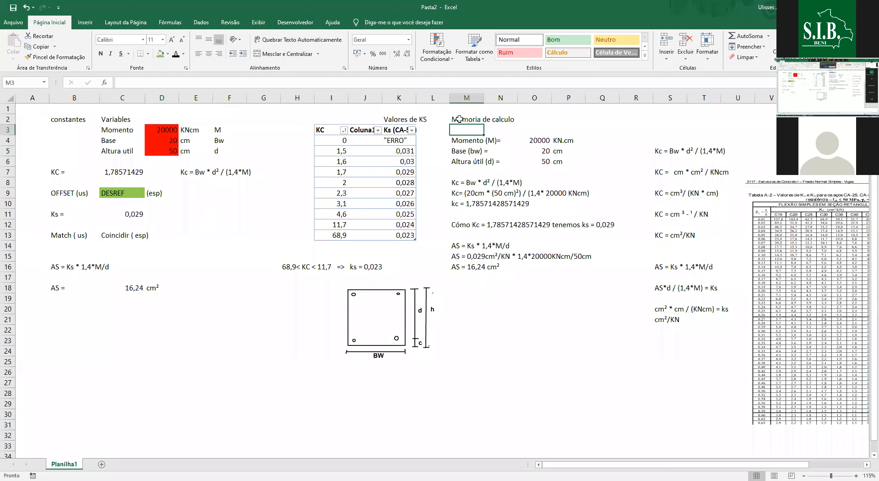
- Copy the whole Memoria de calculo block, cells M2:P16
{"action": "left_click", "coordinate": [462, 267]}
{"action": "key", "text": "shift+Right"}
{"action": "key", "text": "shift+Up"}
{"action": "key", "text": "shift+Up"}
{"action": "key", "text": "shift+Up"}
{"action": "key", "text": "shift+Up"}
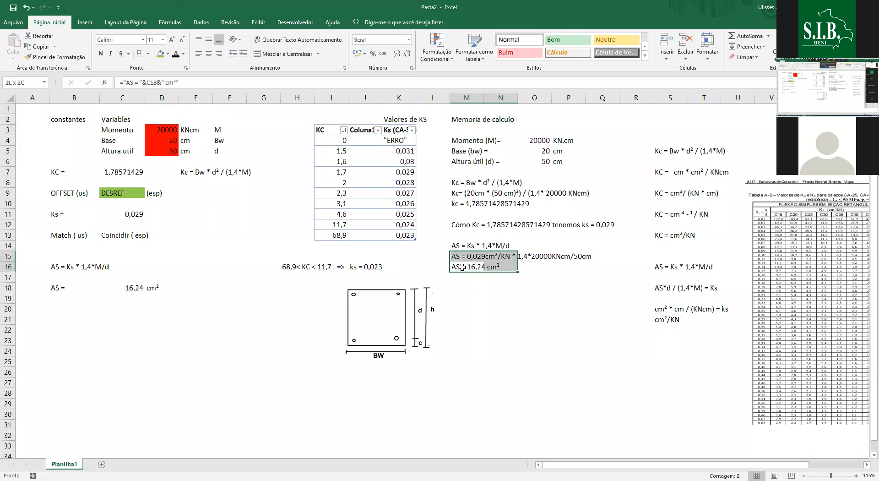
{"action": "key", "text": "shift+Up"}
{"action": "key", "text": "shift+Up"}
{"action": "key", "text": "shift+Up"}
{"action": "key", "text": "shift+Up"}
{"action": "key", "text": "shift+Up"}
{"action": "key", "text": "shift+Up"}
{"action": "key", "text": "shift+Up"}
{"action": "key", "text": "shift+Up"}
{"action": "key", "text": "shift+Up"}
{"action": "key", "text": "shift+Up"}
{"action": "key", "text": "shift+Right"}
{"action": "key", "text": "shift+Right"}
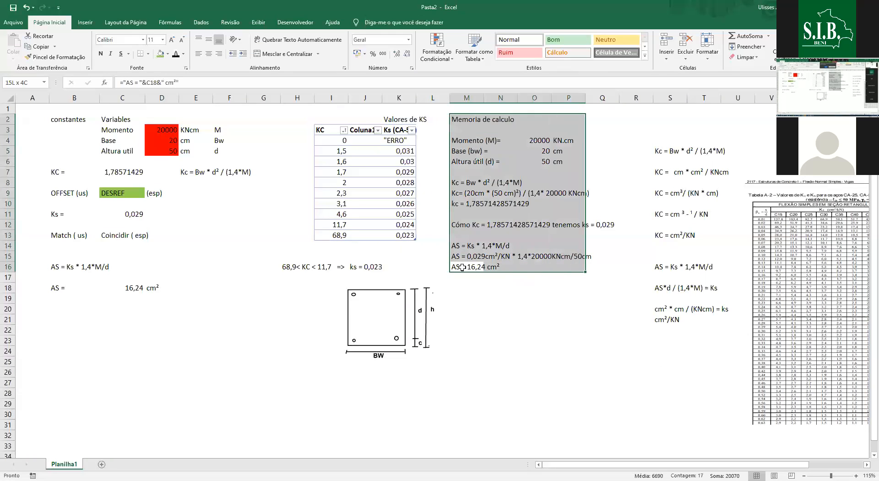
{"action": "key", "text": "ctrl+c"}
- Add a new worksheet, paste the copied calculation block at B2, and return to Planilha1
{"action": "left_click", "coordinate": [101, 463]}
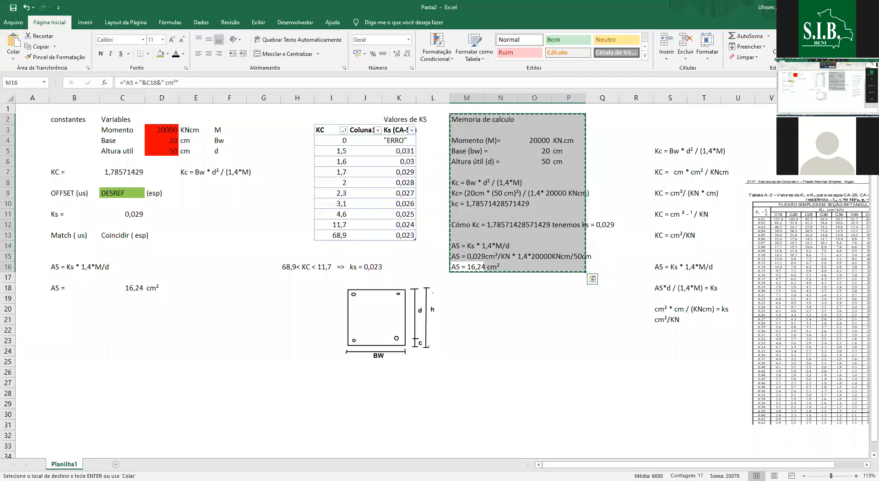
{"action": "left_click", "coordinate": [49, 115]}
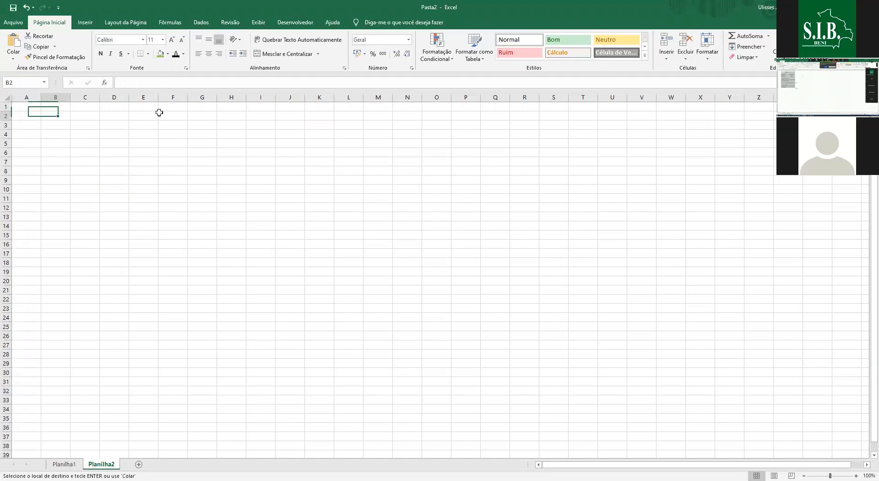
{"action": "key", "text": "ctrl+v"}
{"action": "left_click", "coordinate": [260, 153]}
{"action": "key", "text": "ctrl+Page_Up"}
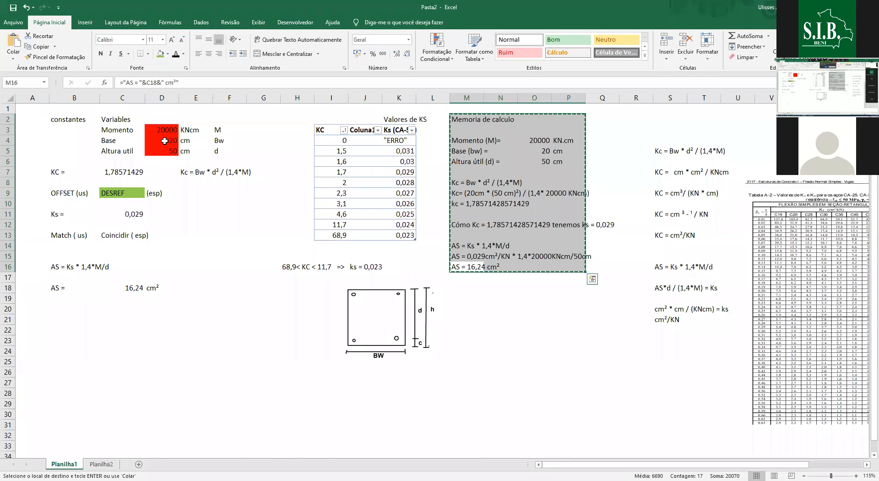
{"action": "key", "text": "Escape"}
{"action": "left_click", "coordinate": [173, 152]}
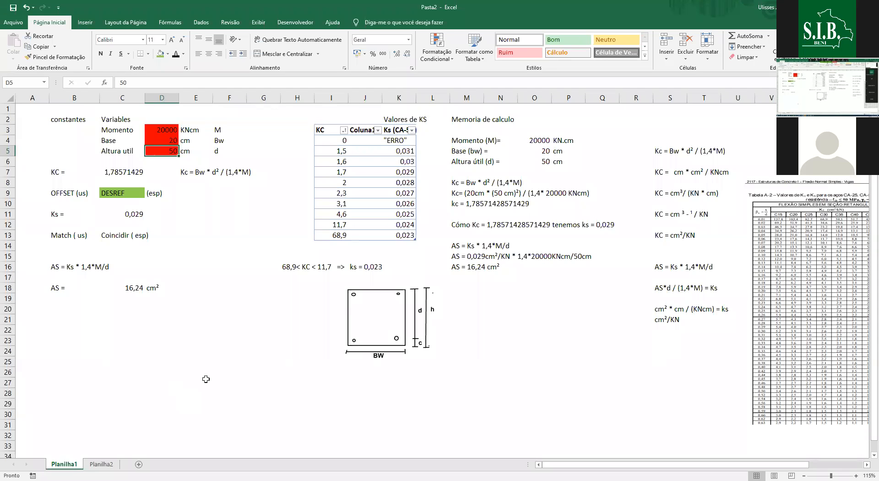
- Examine the Ks values in the KC lookup table
{"action": "left_click", "coordinate": [467, 313]}
{"action": "left_click", "coordinate": [492, 307]}
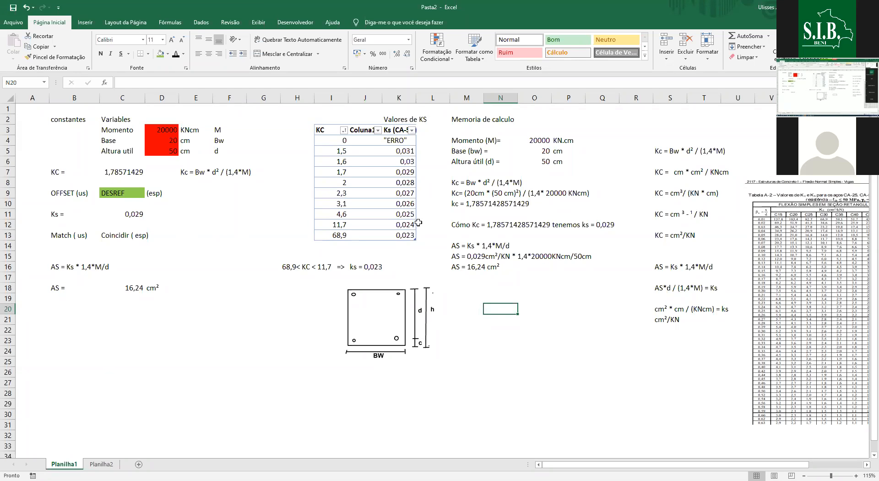
{"action": "left_click", "coordinate": [402, 166]}
{"action": "left_click", "coordinate": [396, 235]}
{"action": "left_click", "coordinate": [391, 205]}
{"action": "left_click", "coordinate": [390, 162]}
{"action": "left_click", "coordinate": [392, 152]}
{"action": "left_click", "coordinate": [393, 205]}
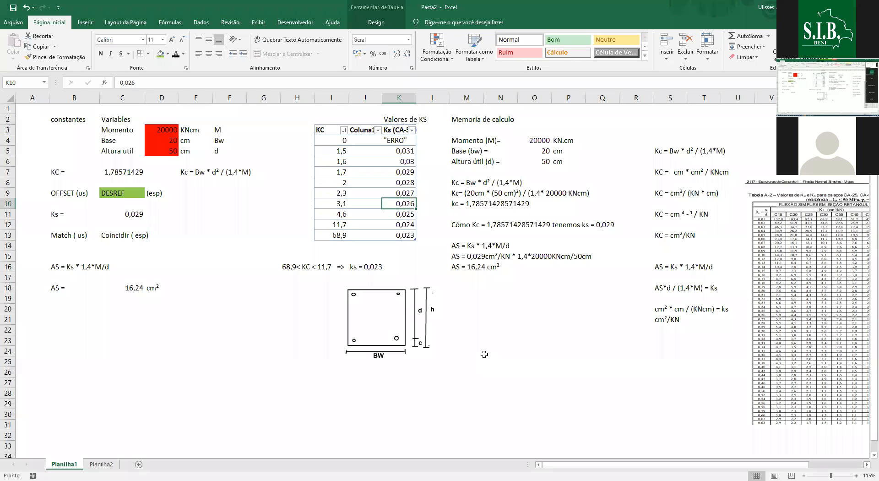
- Enter x in cell B23 below the AS result
{"action": "left_click", "coordinate": [97, 342]}
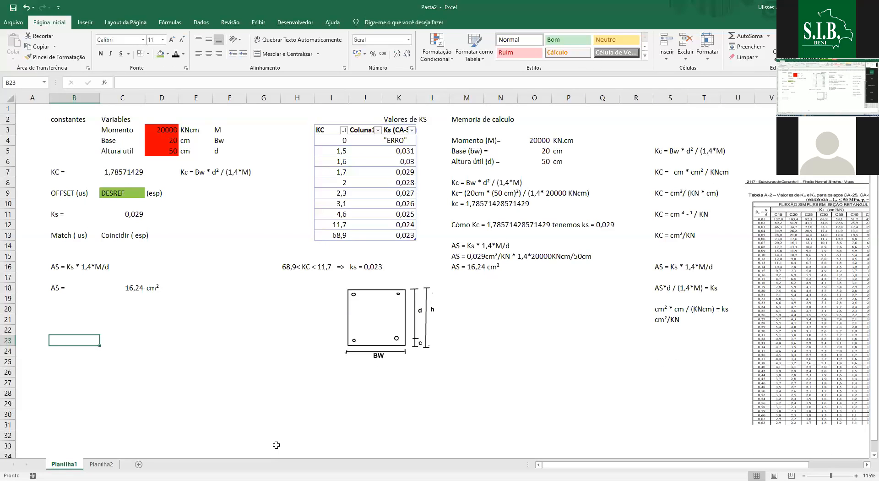
{"action": "type", "text": "x"}
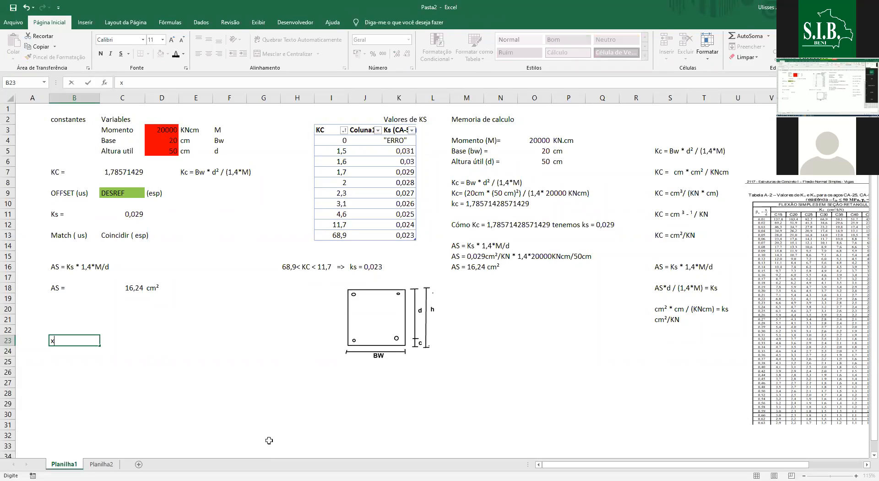
{"action": "key", "text": "Return"}
{"action": "key", "text": "Up"}
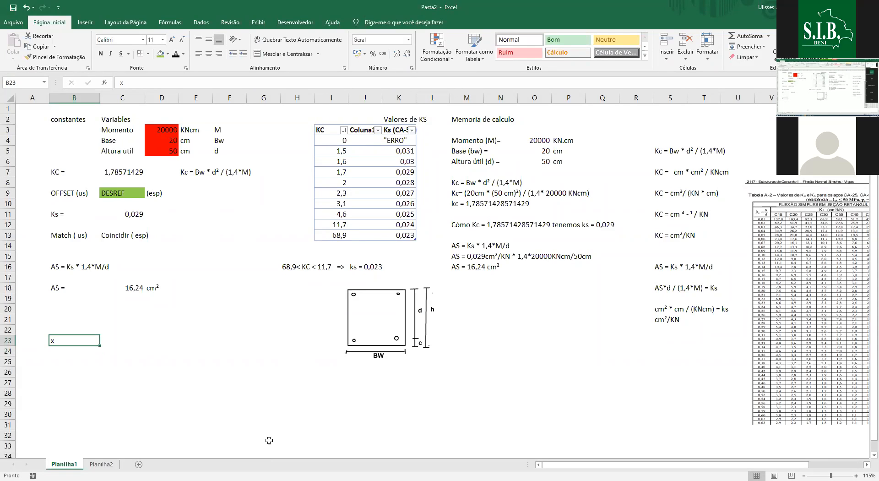
- Paste the picture of Tabela A-2 with the Kc and Ks values at cell F29, below the beam section drawing
{"action": "left_click", "coordinate": [242, 405]}
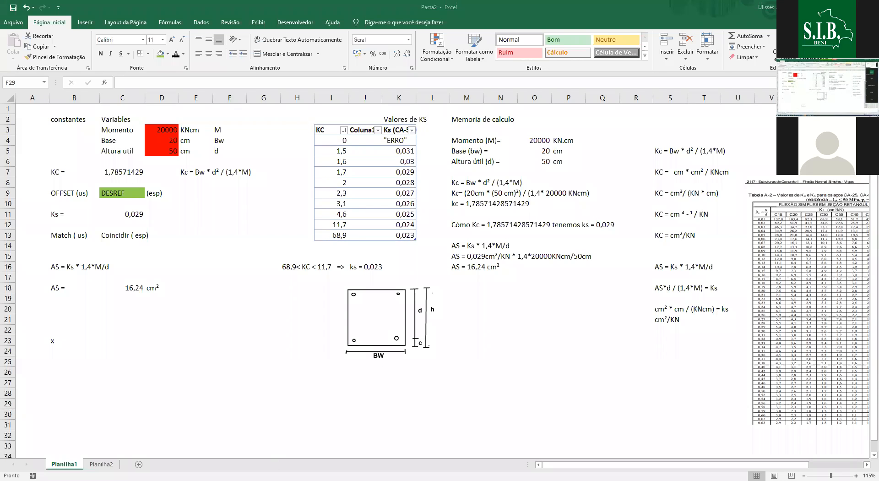
{"action": "left_click", "coordinate": [101, 463]}
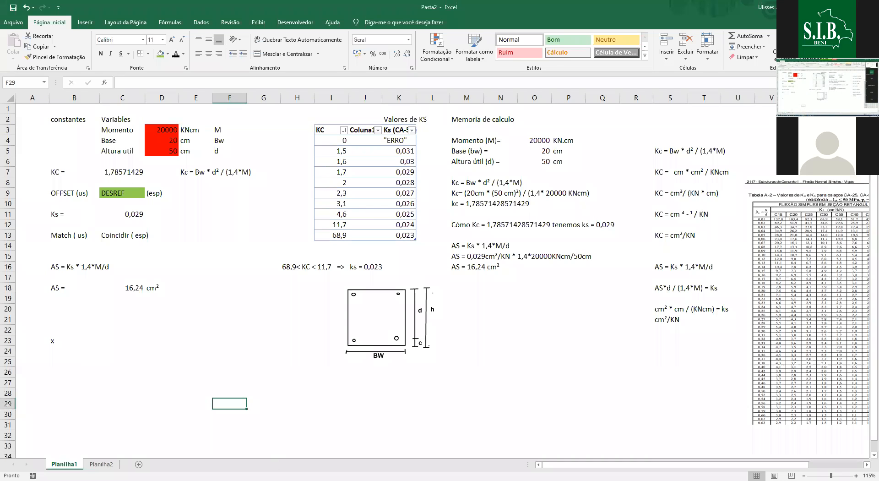
{"action": "key", "text": "alt+Tab"}
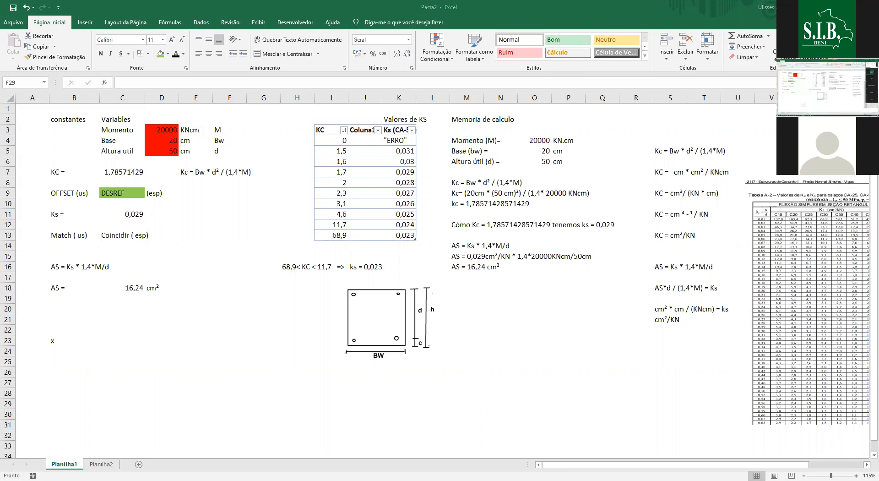
{"action": "key", "text": "ctrl+v"}
{"action": "scroll", "coordinate": [339, 296], "scroll_direction": "down", "scroll_amount": 3}
{"action": "scroll", "coordinate": [339, 296], "scroll_direction": "down", "scroll_amount": 7}
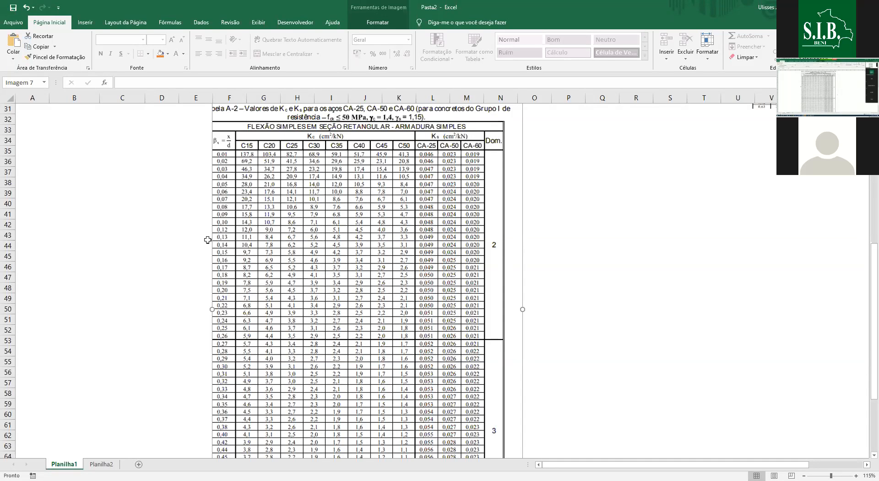
- Enter the text F = 0 in cell P43 beside the pasted table picture
{"action": "left_click", "coordinate": [589, 247]}
{"action": "left_click", "coordinate": [563, 236]}
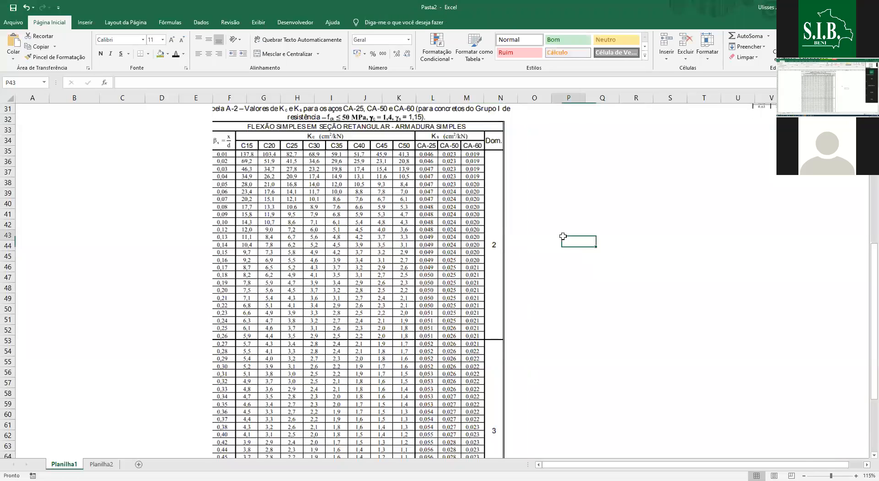
{"action": "type", "text": "F ="}
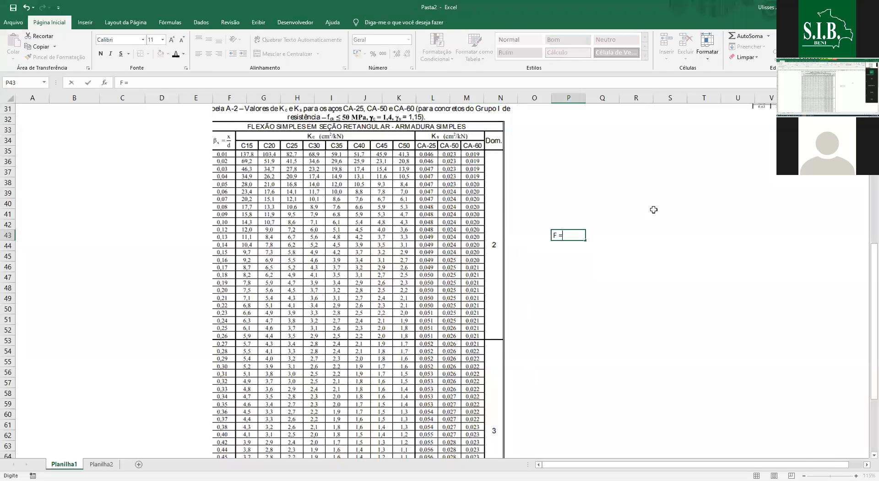
{"action": "type", "text": " 0"}
{"action": "key", "text": "Return"}
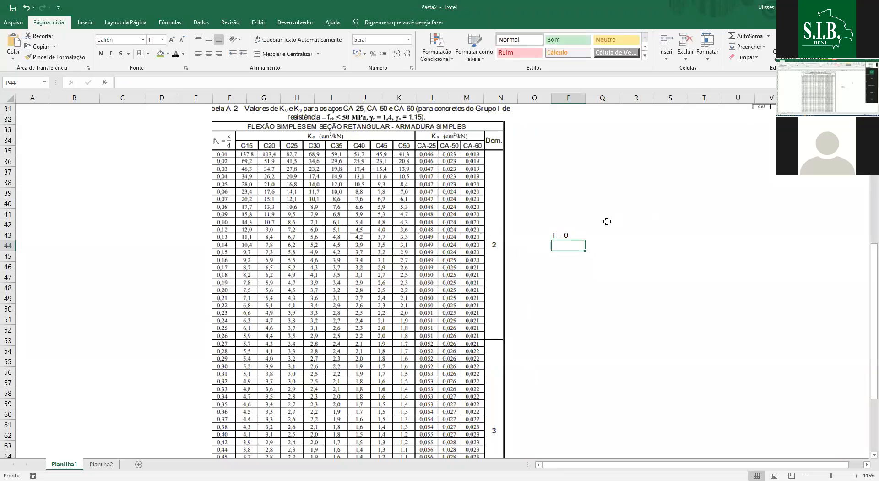
{"action": "left_click", "coordinate": [565, 232]}
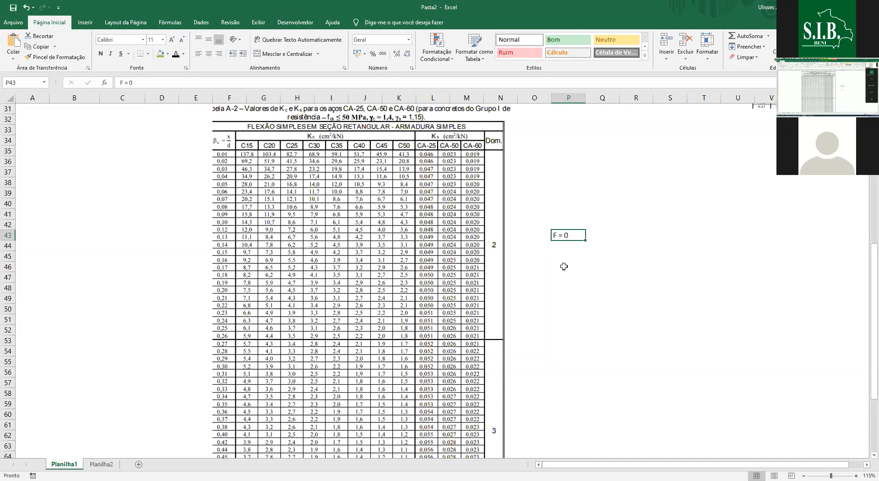
- Examine the pasted Kc and Ks table and compare it with the lookup table and calculations above
{"action": "scroll", "coordinate": [564, 266], "scroll_direction": "up", "scroll_amount": 2}
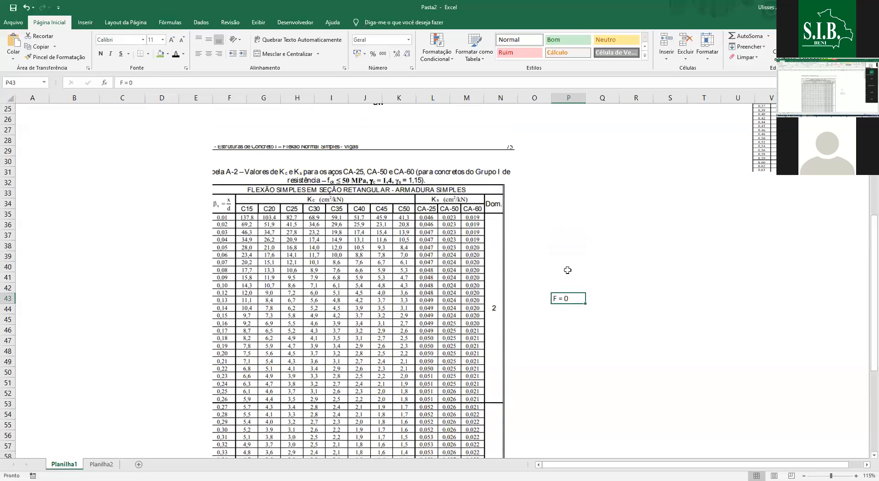
{"action": "scroll", "coordinate": [568, 271], "scroll_direction": "down", "scroll_amount": 2}
{"action": "left_click", "coordinate": [566, 270]}
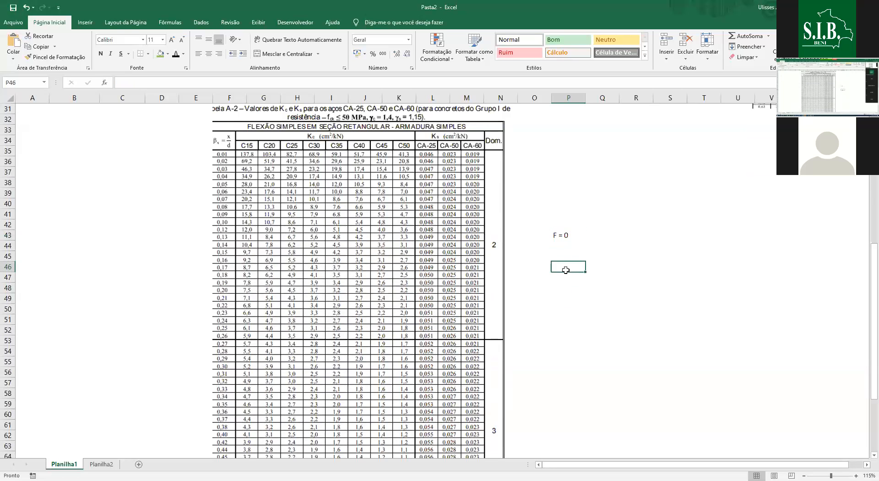
{"action": "scroll", "coordinate": [412, 311], "scroll_direction": "up", "scroll_amount": 1}
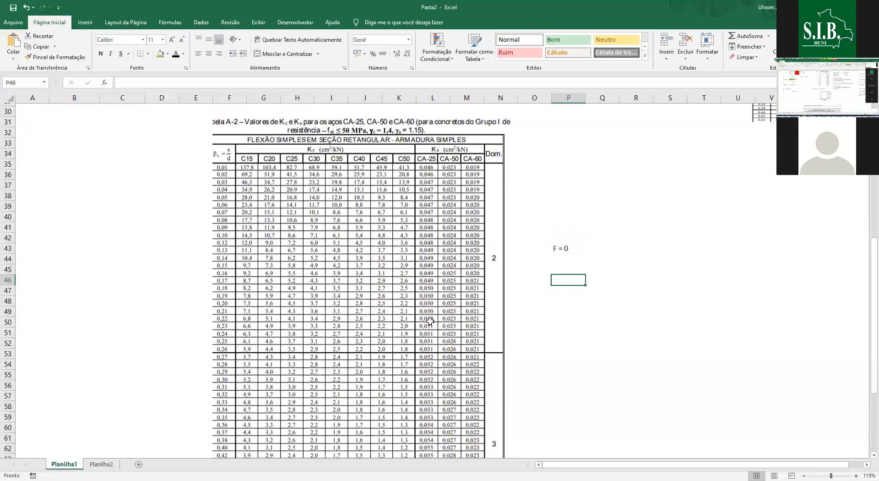
{"action": "scroll", "coordinate": [431, 321], "scroll_direction": "up", "scroll_amount": 7}
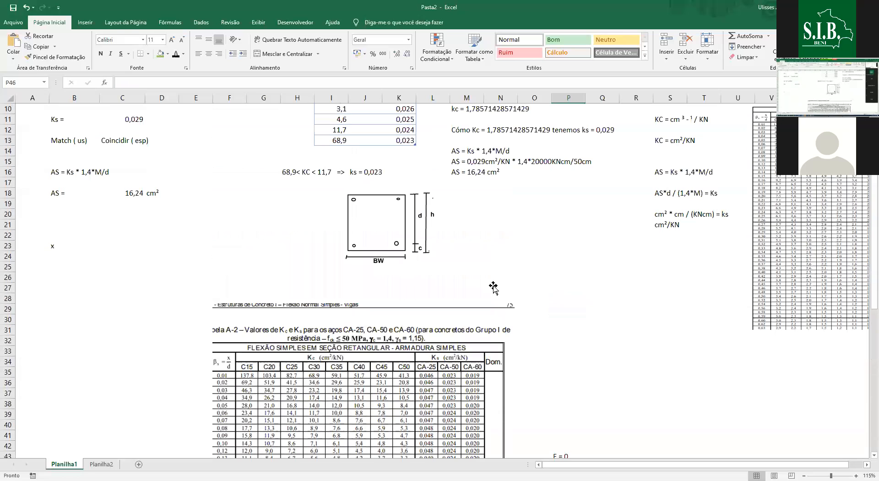
{"action": "scroll", "coordinate": [506, 232], "scroll_direction": "up", "scroll_amount": 3}
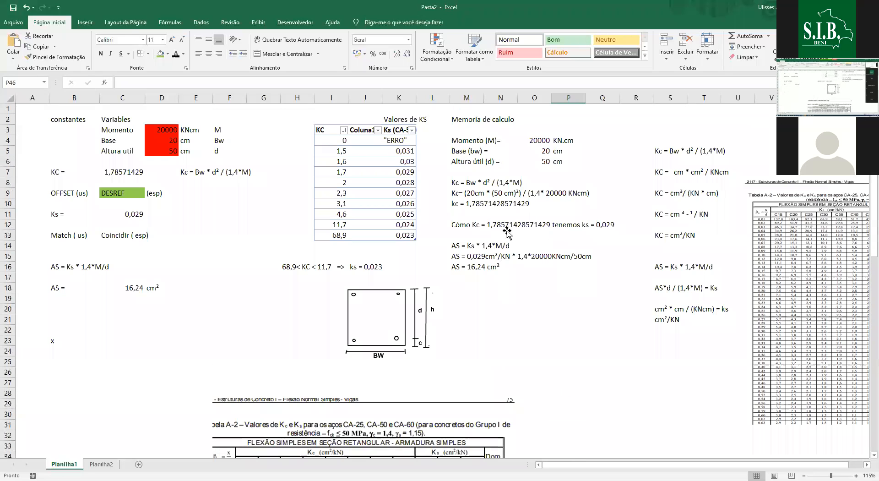
{"action": "scroll", "coordinate": [505, 311], "scroll_direction": "up", "scroll_amount": 1, "text": "ctrl"}
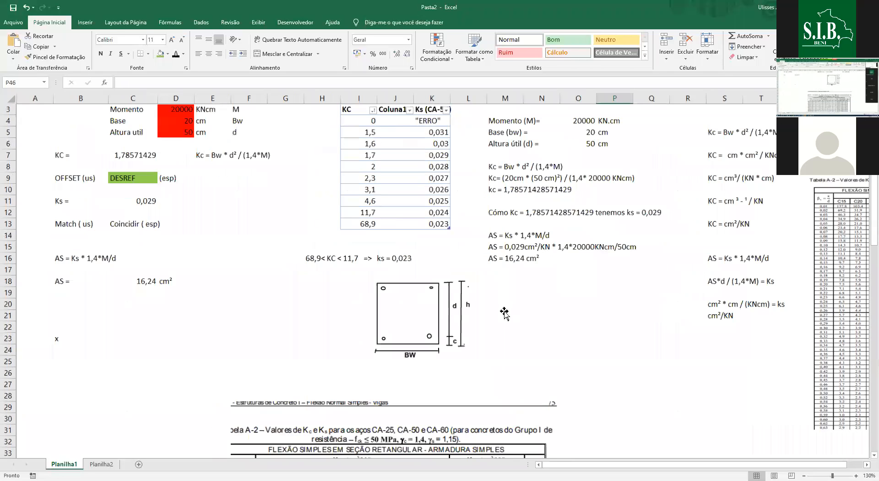
{"action": "scroll", "coordinate": [614, 433], "scroll_direction": "up", "scroll_amount": 1, "text": "ctrl"}
{"action": "scroll", "coordinate": [621, 456], "scroll_direction": "down", "scroll_amount": 1}
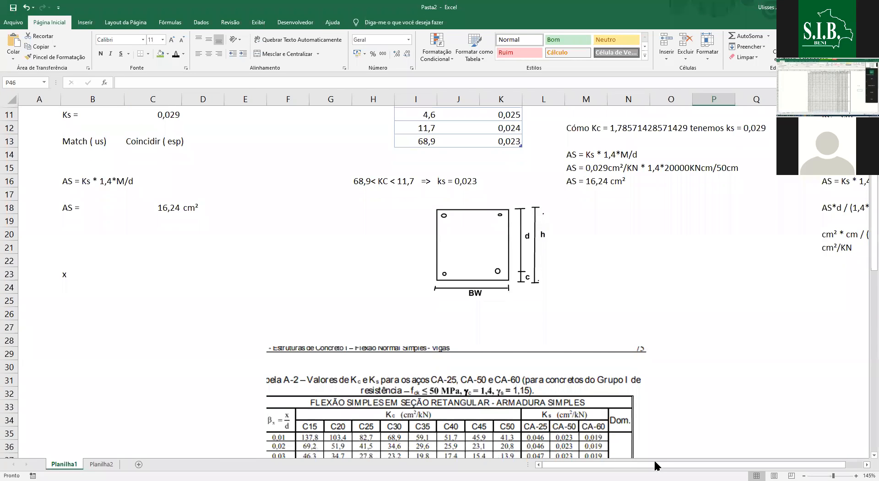
{"action": "scroll", "coordinate": [659, 307], "scroll_direction": "down", "scroll_amount": 2}
{"action": "scroll", "coordinate": [643, 438], "scroll_direction": "down", "scroll_amount": 2}
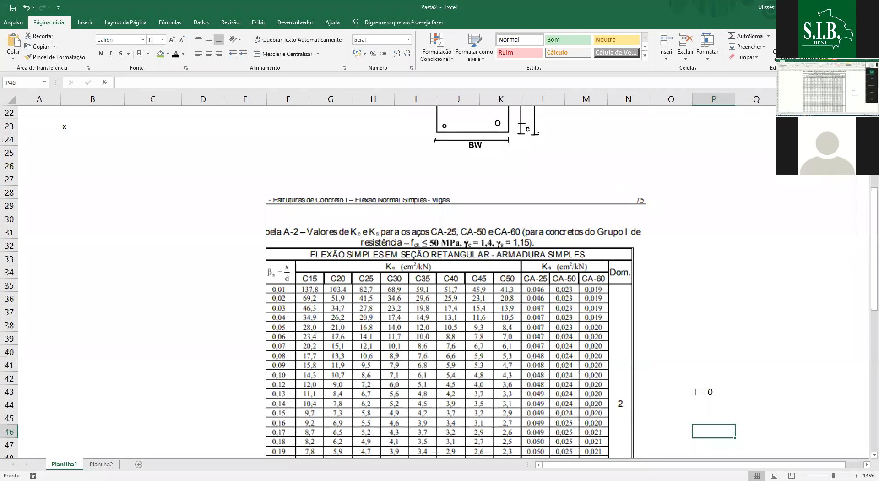
{"action": "scroll", "coordinate": [531, 176], "scroll_direction": "down", "scroll_amount": 4}
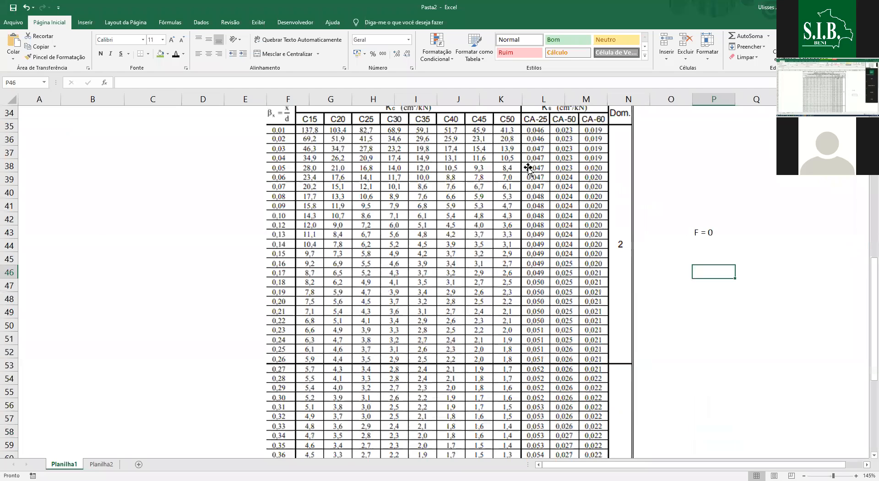
{"action": "scroll", "coordinate": [531, 164], "scroll_direction": "up", "scroll_amount": 1}
{"action": "scroll", "coordinate": [531, 164], "scroll_direction": "right", "scroll_amount": 1}
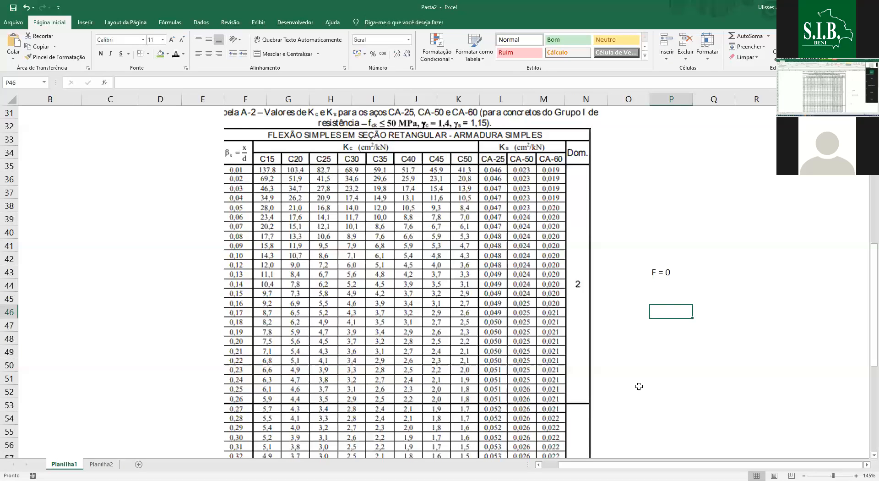
{"action": "left_click", "coordinate": [662, 272]}
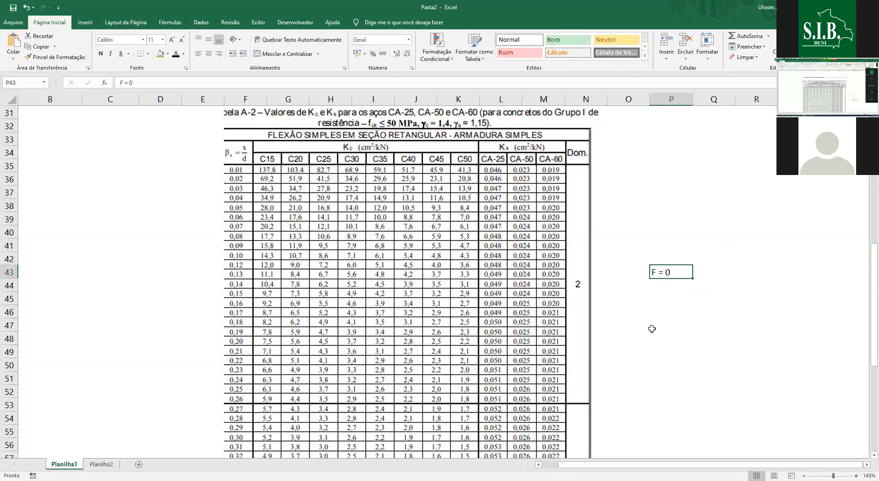
{"action": "scroll", "coordinate": [650, 329], "scroll_direction": "up", "scroll_amount": 4}
{"action": "scroll", "coordinate": [186, 245], "scroll_direction": "up", "scroll_amount": 6}
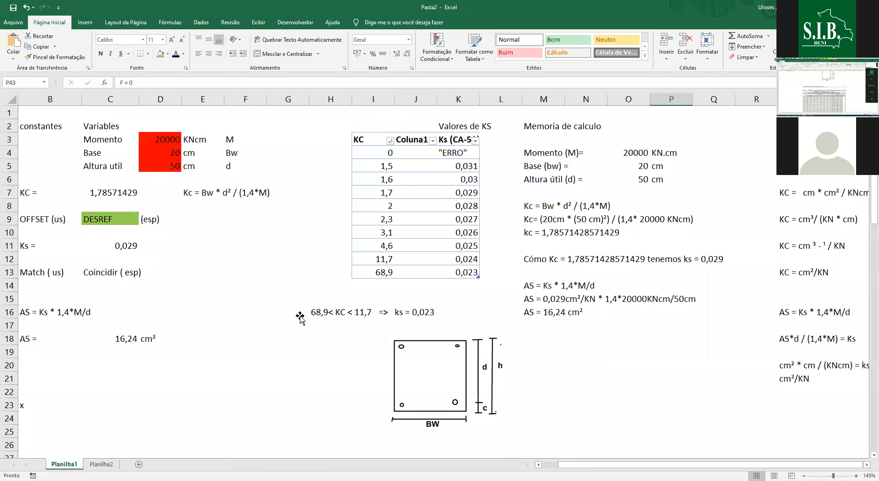
- Examine the Ks formula in C11 and compare the last KC and Ks rows of the lookup table with the pasted Tabela A-2
{"action": "left_click", "coordinate": [111, 245]}
{"action": "scroll", "coordinate": [515, 282], "scroll_direction": "down", "scroll_amount": 6}
{"action": "scroll", "coordinate": [536, 250], "scroll_direction": "down", "scroll_amount": 2}
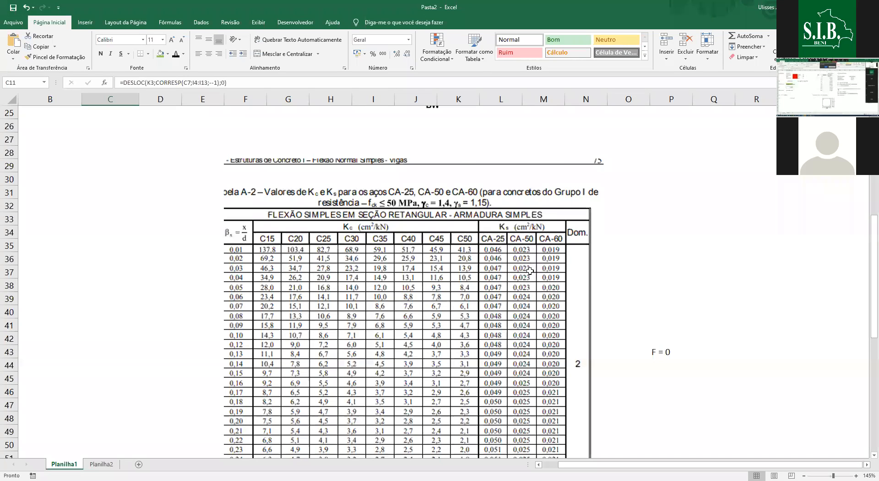
{"action": "scroll", "coordinate": [529, 271], "scroll_direction": "up", "scroll_amount": 8}
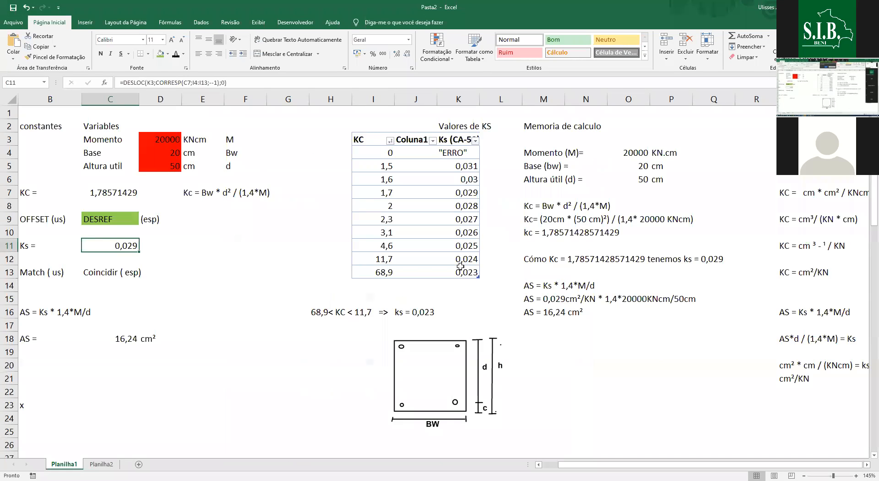
{"action": "left_click", "coordinate": [377, 270]}
{"action": "left_click", "coordinate": [376, 260]}
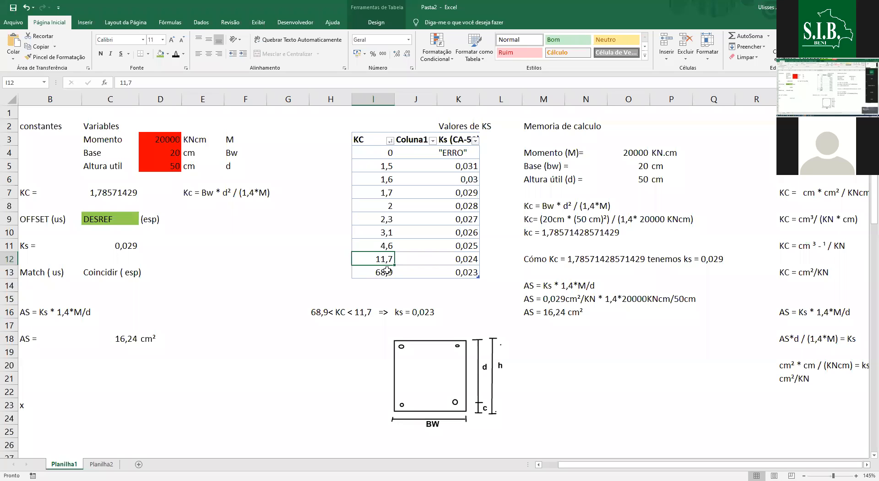
{"action": "key", "text": "Down"}
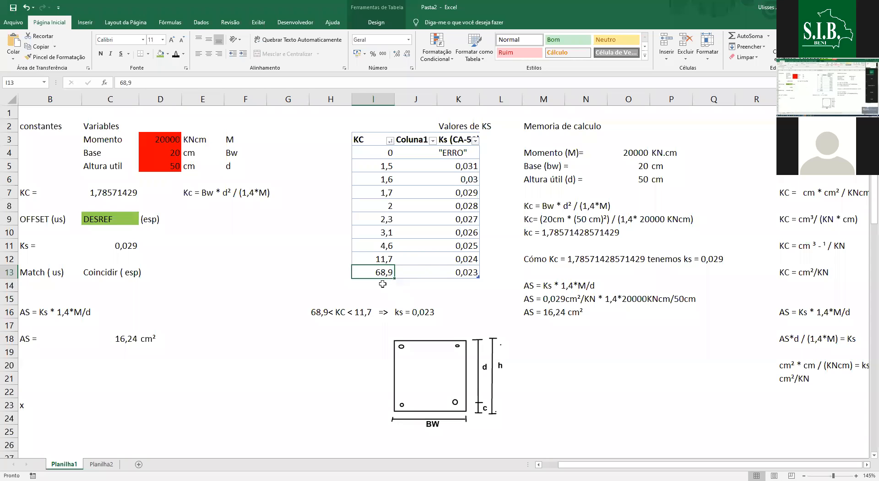
{"action": "left_click", "coordinate": [174, 273]}
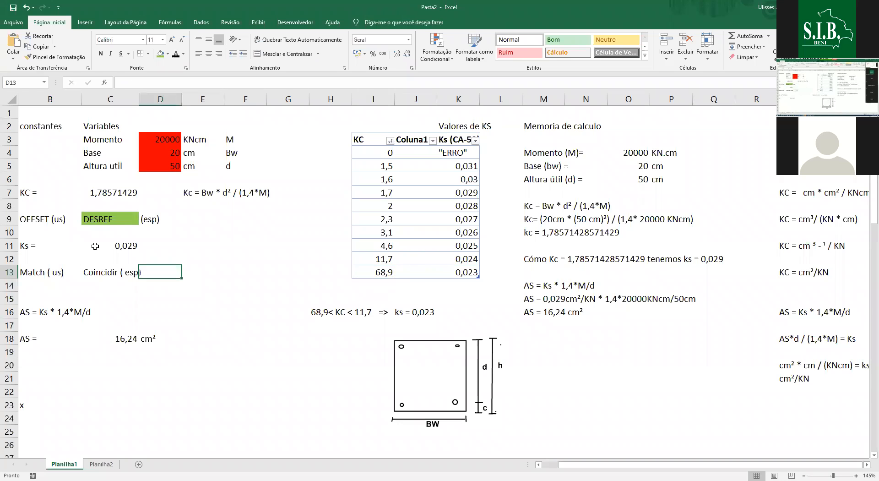
{"action": "left_click", "coordinate": [97, 246]}
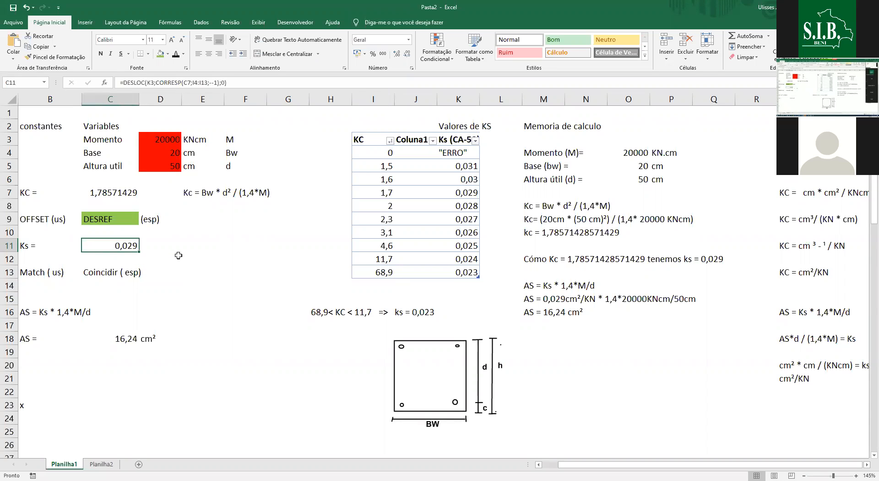
{"action": "left_click", "coordinate": [56, 275]}
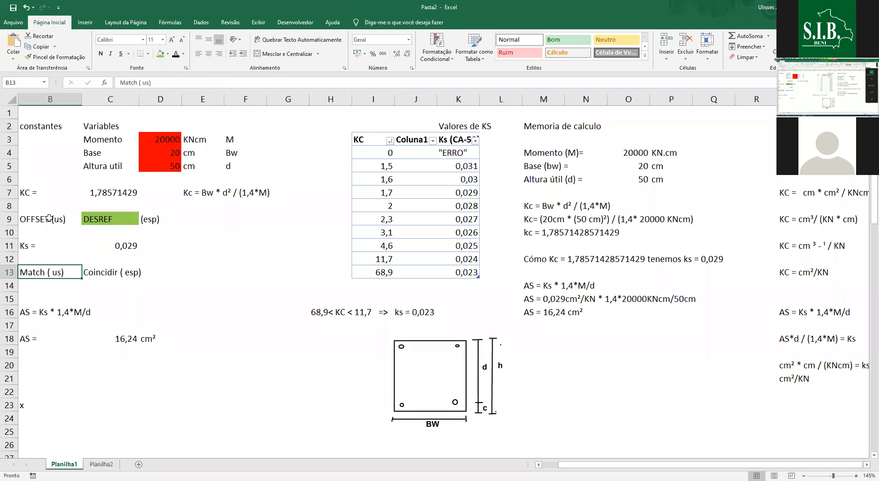
{"action": "key", "text": "Up"}
{"action": "left_click", "coordinate": [106, 219]}
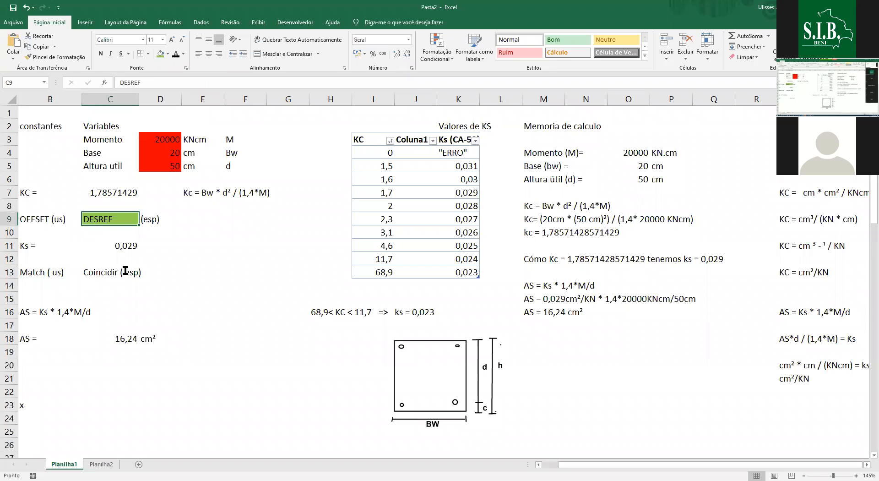
{"action": "left_click", "coordinate": [271, 271]}
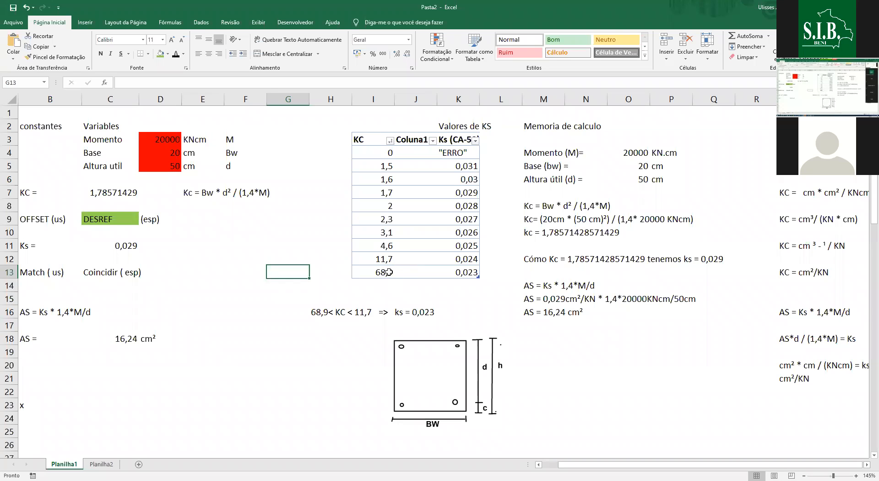
{"action": "left_click", "coordinate": [472, 272]}
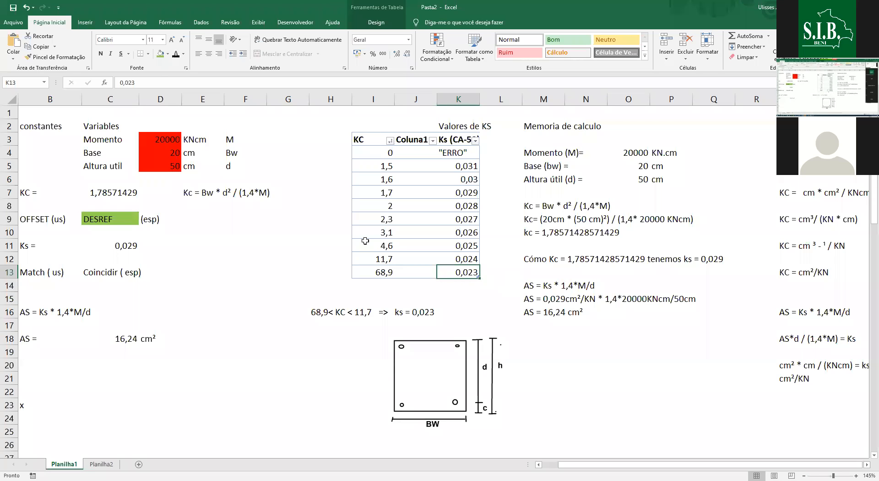
- Set the Momento value in cell D3 to 10000 KNcm
{"action": "double_click", "coordinate": [166, 139]}
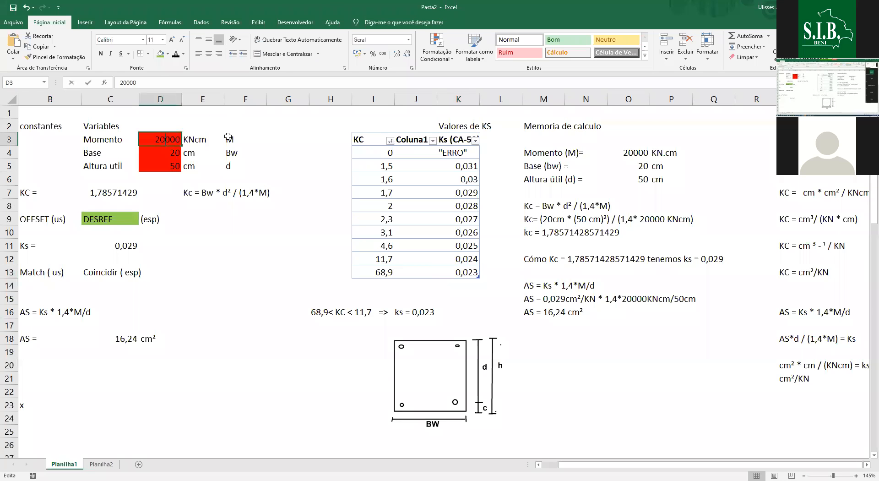
{"action": "key", "text": "BackSpace"}
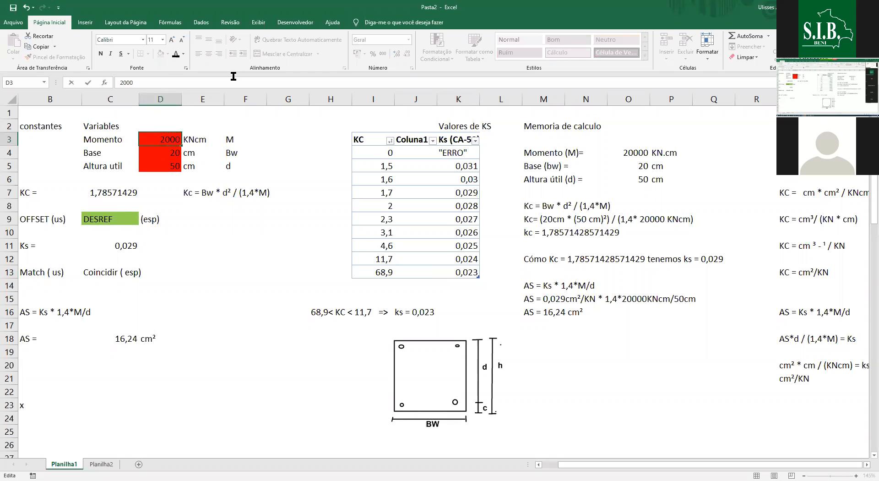
{"action": "key", "text": "BackSpace"}
{"action": "type", "text": "10"}
{"action": "key", "text": "Return"}
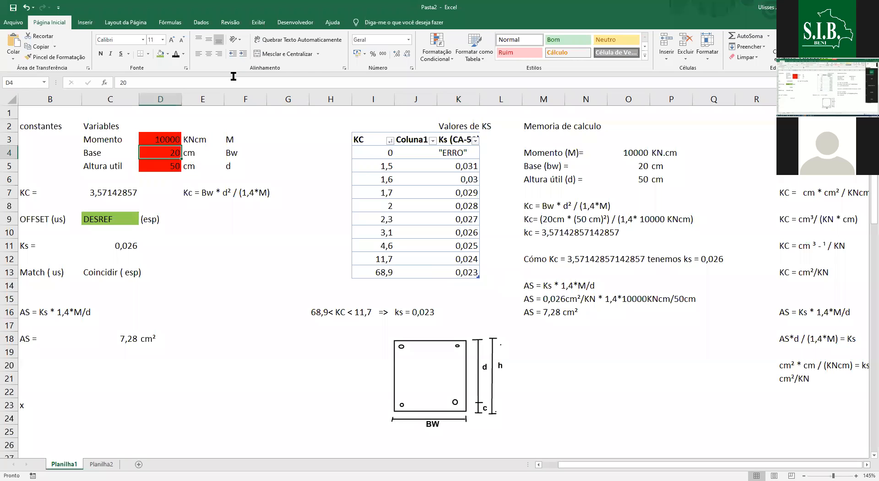
- Set the Momento value in cell D3 to 5000 KNcm
{"action": "key", "text": "Up"}
{"action": "key", "text": "F2"}
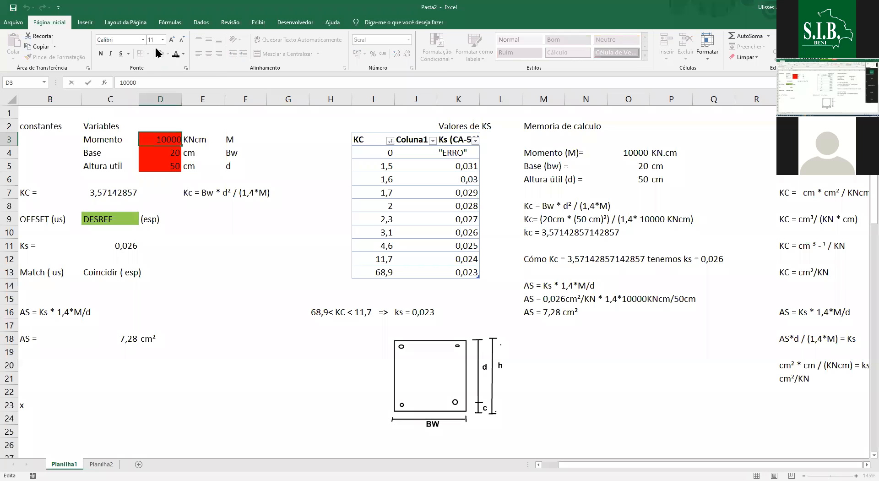
{"action": "key", "text": "BackSpace"}
{"action": "key", "text": "BackSpace"}
{"action": "type", "text": "5"}
{"action": "key", "text": "Return"}
- Set the Momento value in cell D3 to 2000 KNcm
{"action": "key", "text": "Up"}
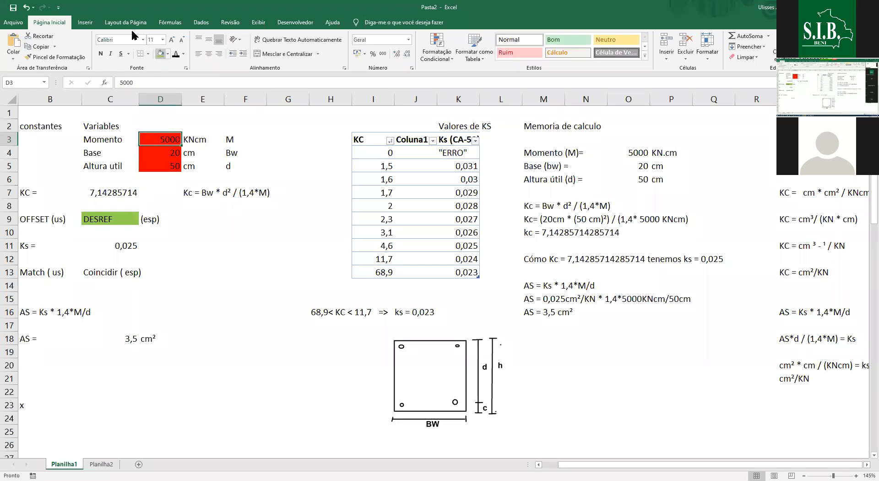
{"action": "double_click", "coordinate": [123, 82]}
{"action": "key", "text": "Left"}
{"action": "key", "text": "Delete"}
{"action": "type", "text": "2"}
{"action": "key", "text": "Return"}
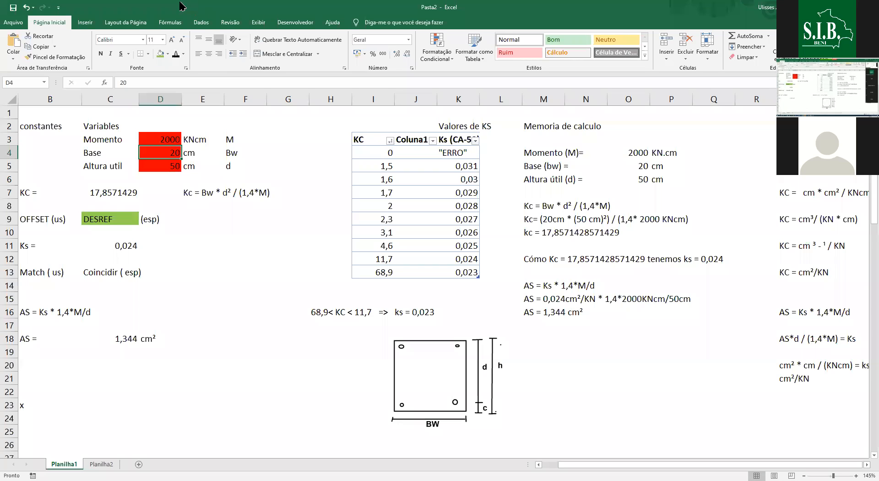
{"action": "key", "text": "Up"}
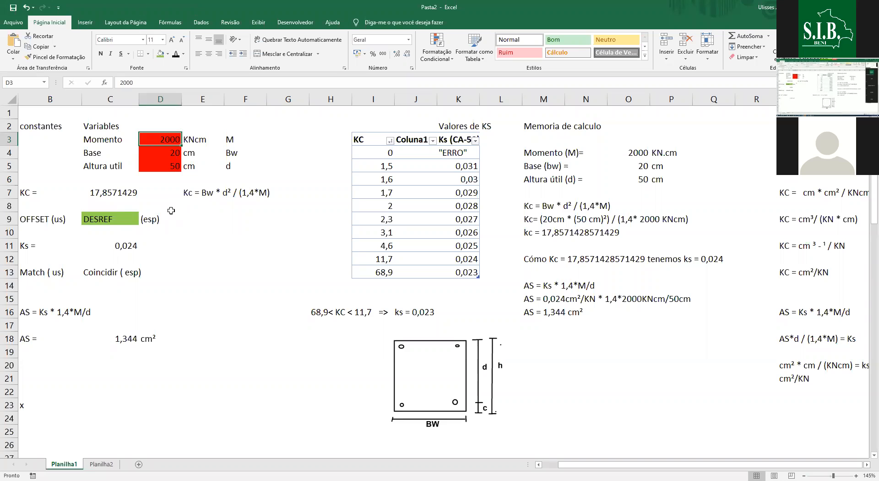
- Check the Ks result in C11 against the 11,7 and 68,9 rows of the KC lookup table
{"action": "left_click", "coordinate": [137, 242]}
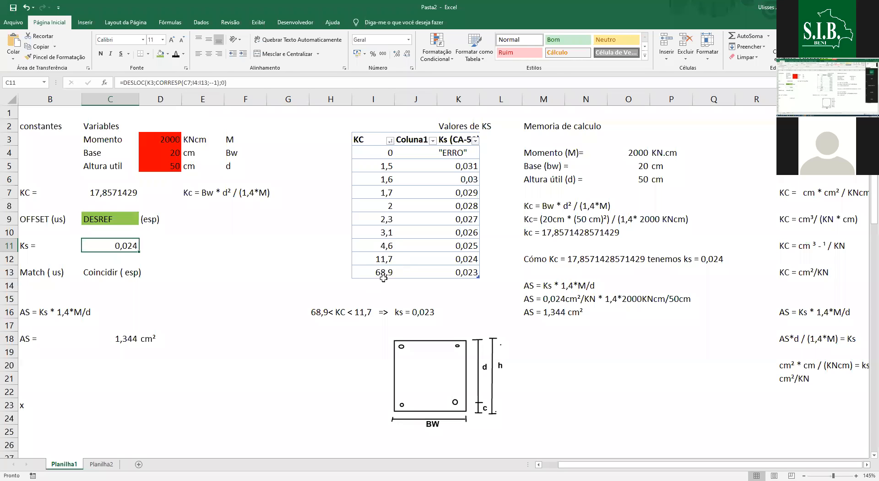
{"action": "left_click", "coordinate": [381, 246]}
{"action": "left_click", "coordinate": [390, 262]}
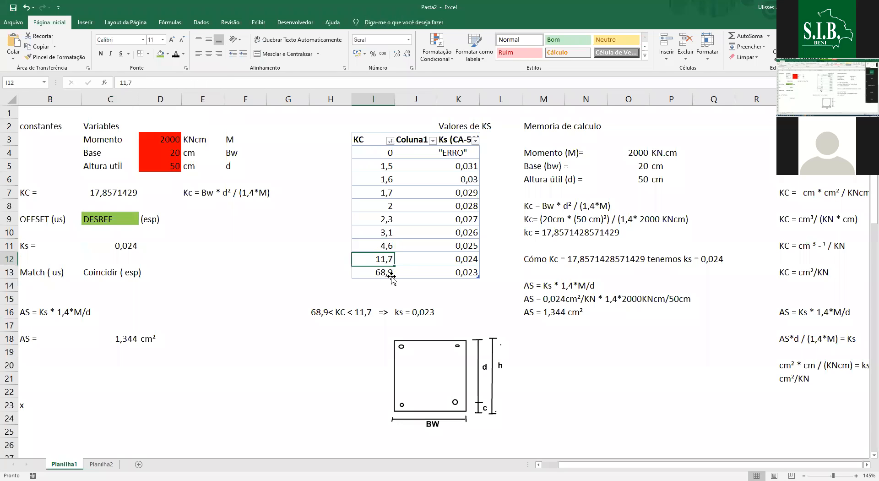
{"action": "left_click", "coordinate": [394, 280]}
{"action": "left_click", "coordinate": [384, 259]}
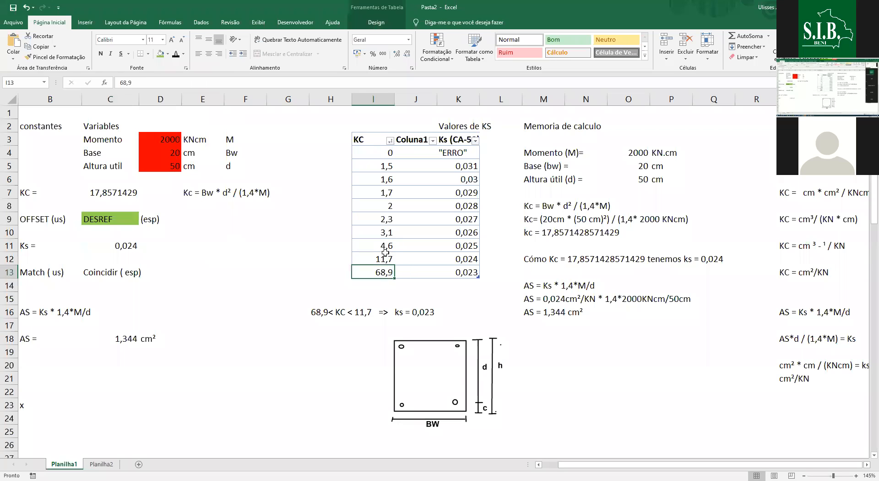
{"action": "double_click", "coordinate": [458, 270]}
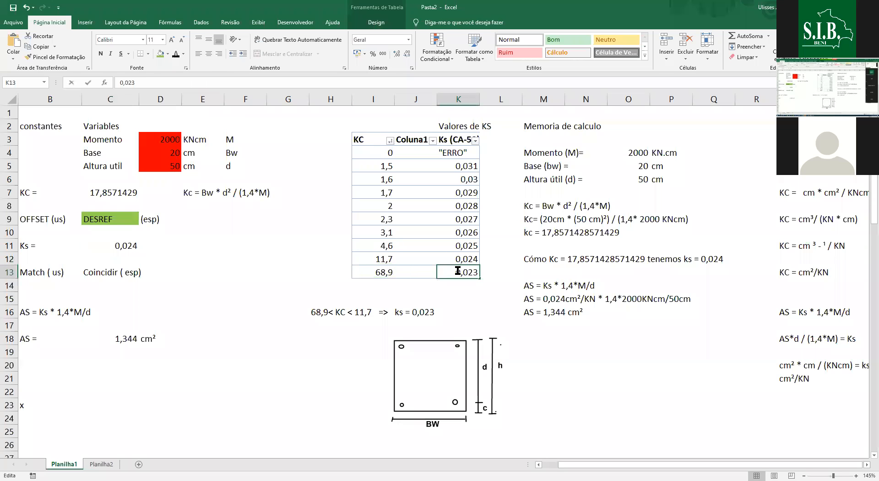
{"action": "left_click_drag", "start_coordinate": [458, 270], "coordinate": [478, 271]}
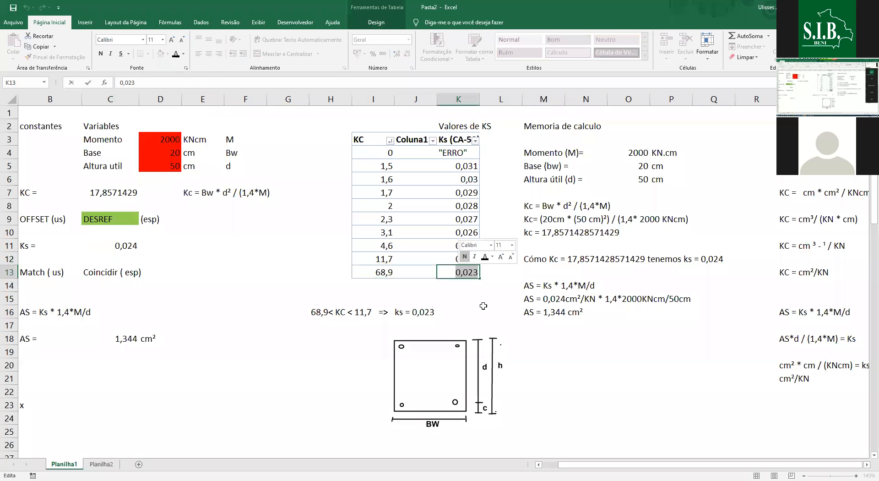
{"action": "left_click", "coordinate": [464, 260]}
- Widen column K to fit the full Ks (CA-50) header of the lookup table
{"action": "left_click", "coordinate": [461, 138]}
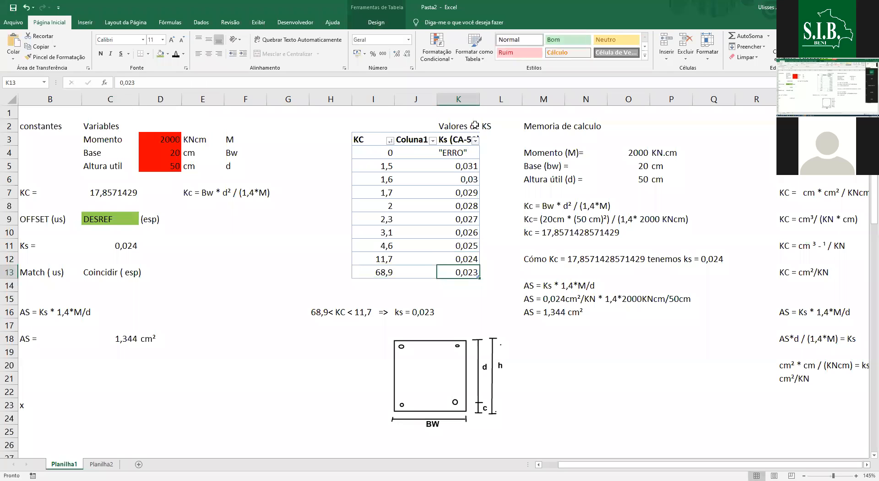
{"action": "left_click", "coordinate": [488, 100]}
{"action": "double_click", "coordinate": [479, 100]}
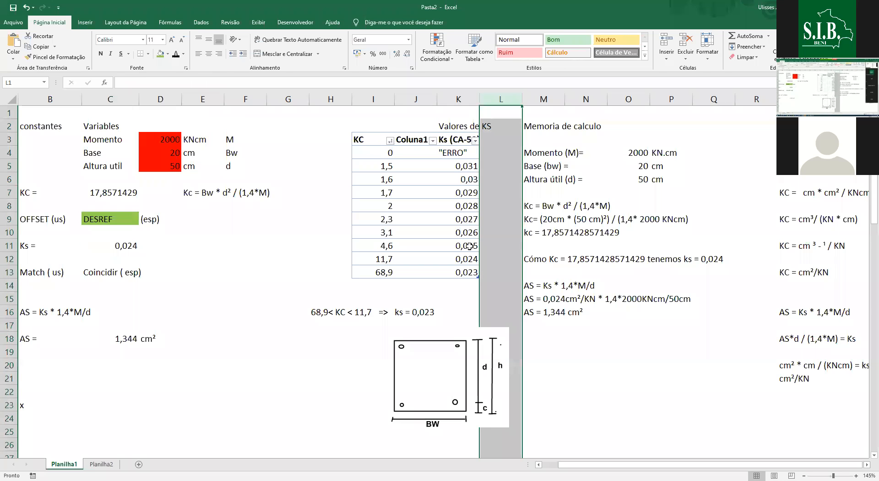
- Inspect the DESLOC and CORRESP formula in Ks cell C11 and the cells it references
{"action": "left_click", "coordinate": [160, 246]}
{"action": "left_click", "coordinate": [35, 236]}
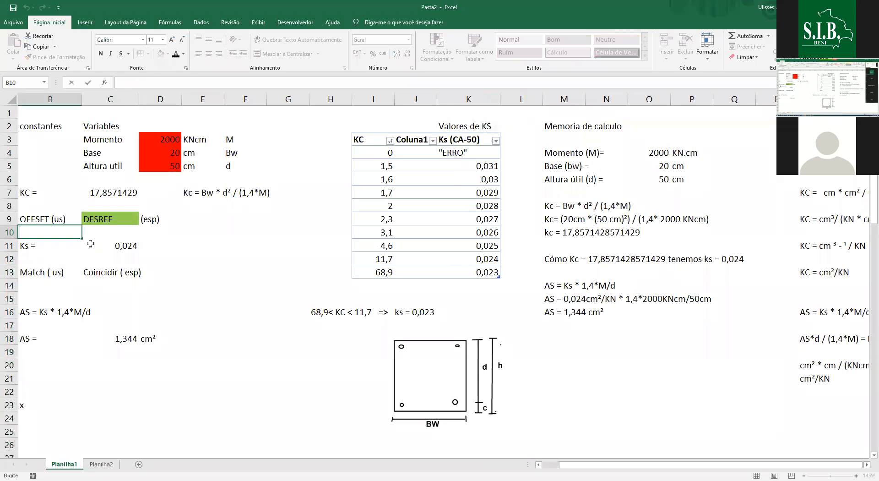
{"action": "left_click", "coordinate": [103, 244]}
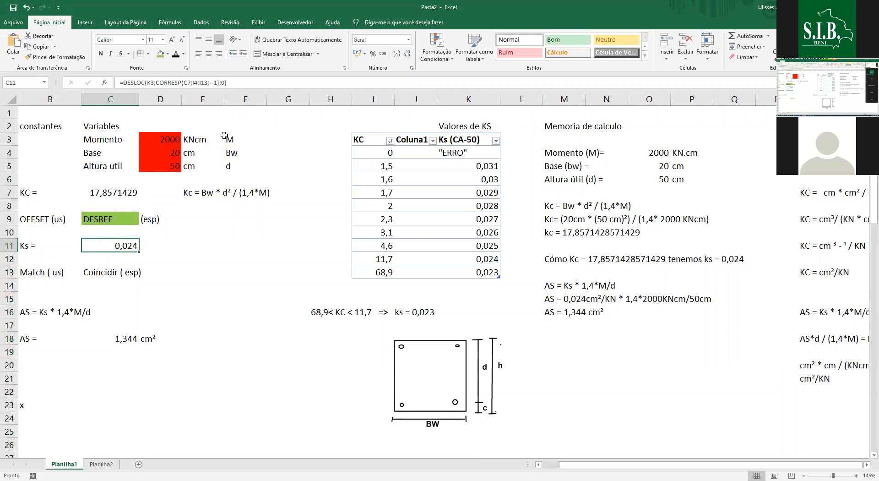
{"action": "left_click", "coordinate": [144, 85]}
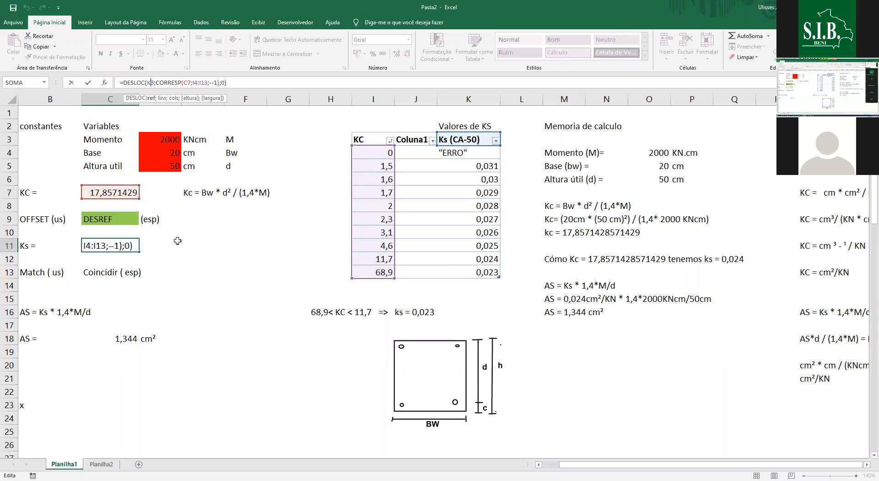
{"action": "key", "text": "Return"}
{"action": "key", "text": "Up"}
{"action": "key", "text": "Right"}
{"action": "key", "text": "Right"}
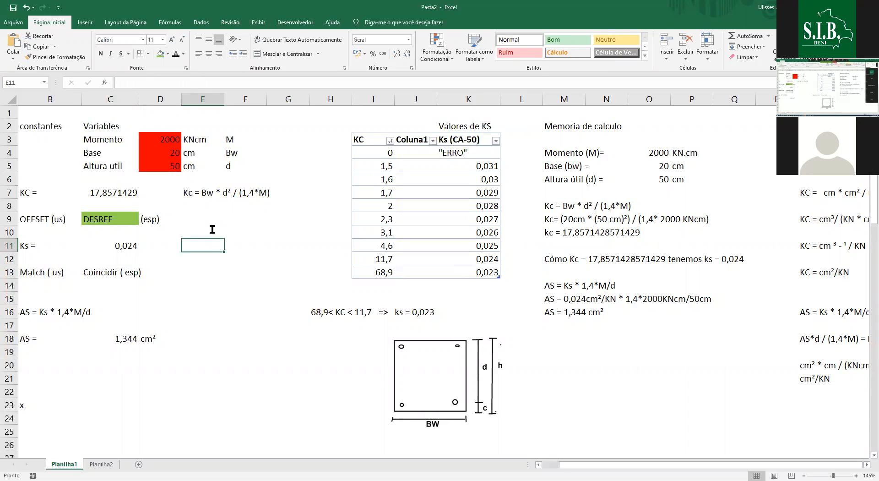
- Enter the formula =CORRESP(C7;Tabela2[KC];-1) in cell D13, next to the Coincidir label
{"action": "double_click", "coordinate": [135, 271]}
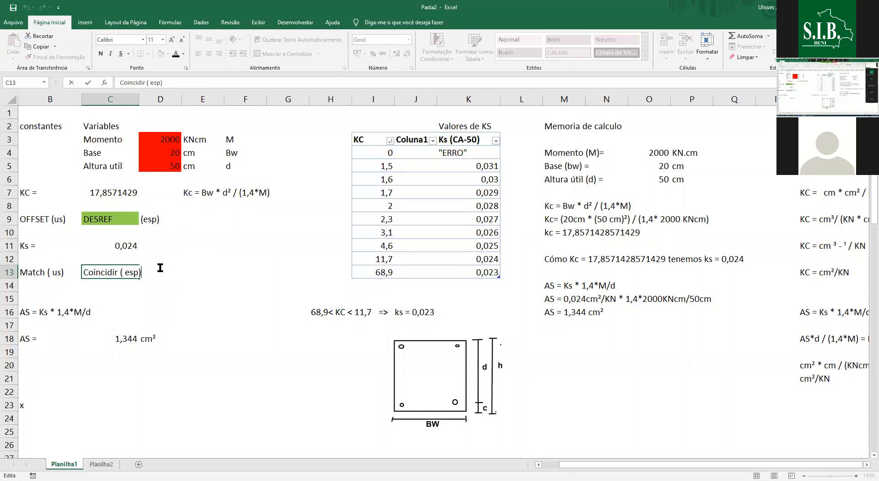
{"action": "left_click", "coordinate": [173, 272]}
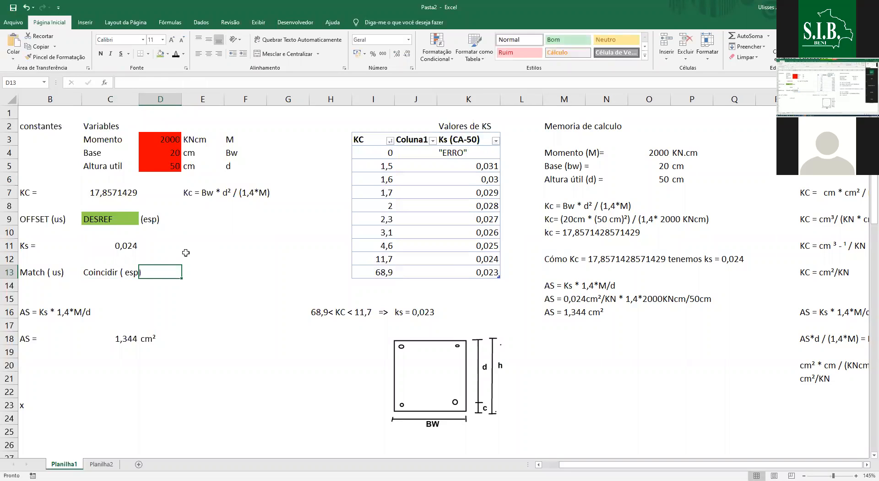
{"action": "type", "text": "=CORRESP("}
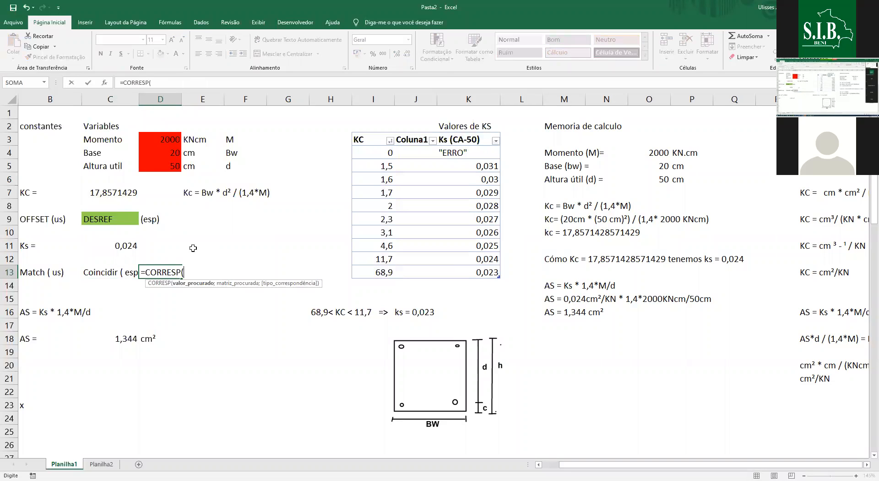
{"action": "left_click", "coordinate": [111, 195]}
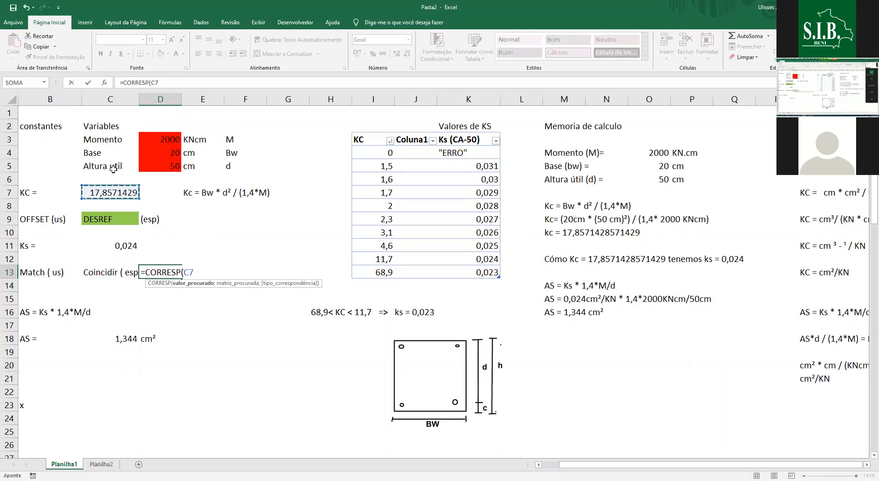
{"action": "type", "text": ";"}
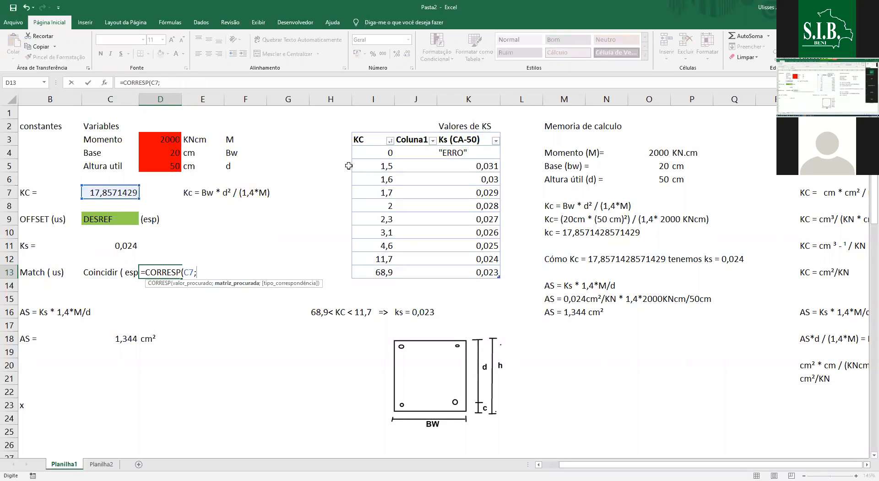
{"action": "left_click", "coordinate": [386, 157]}
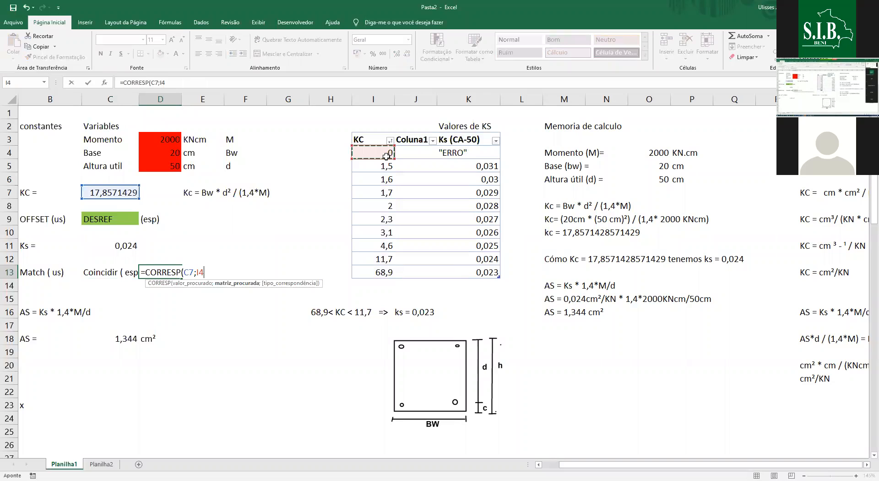
{"action": "left_click_drag", "start_coordinate": [386, 157], "coordinate": [389, 269]}
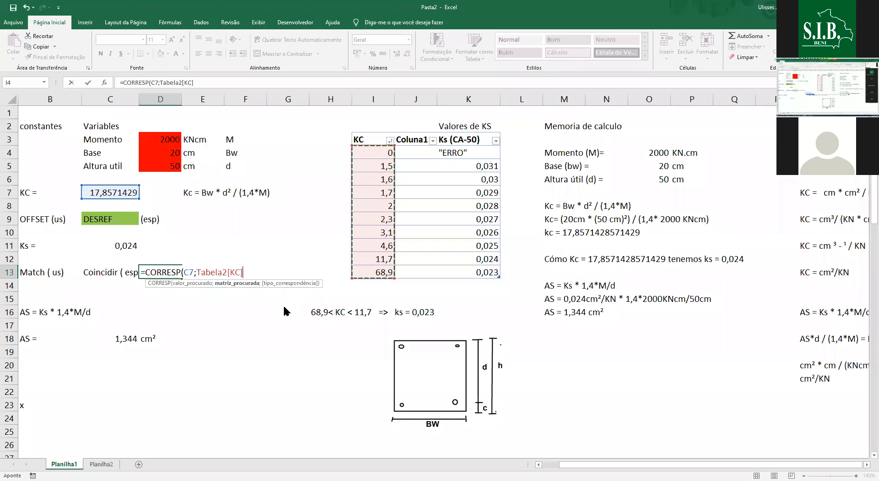
{"action": "type", "text": ";-1"}
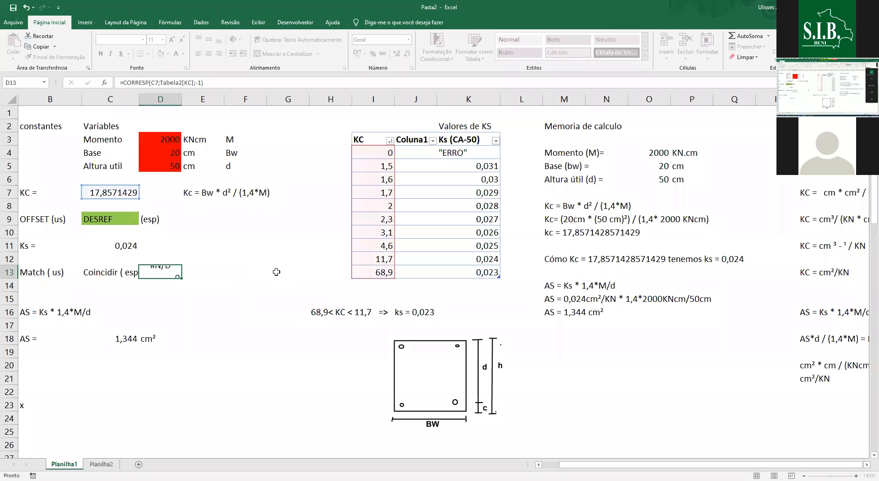
{"action": "key", "text": "Return"}
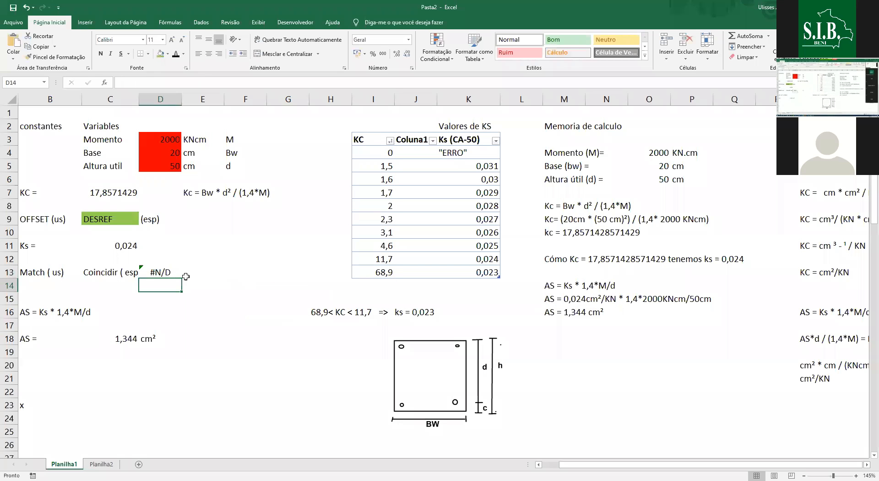
- Change the match type in D13's CORRESP formula to --1 and fill the cell green
{"action": "left_click", "coordinate": [171, 273]}
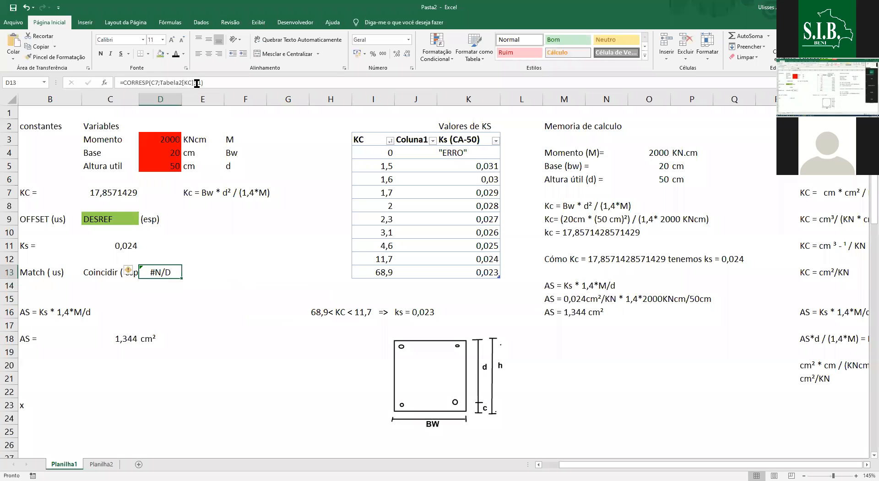
{"action": "key", "text": "Return"}
{"action": "left_click", "coordinate": [181, 272]}
{"action": "left_click", "coordinate": [160, 54]}
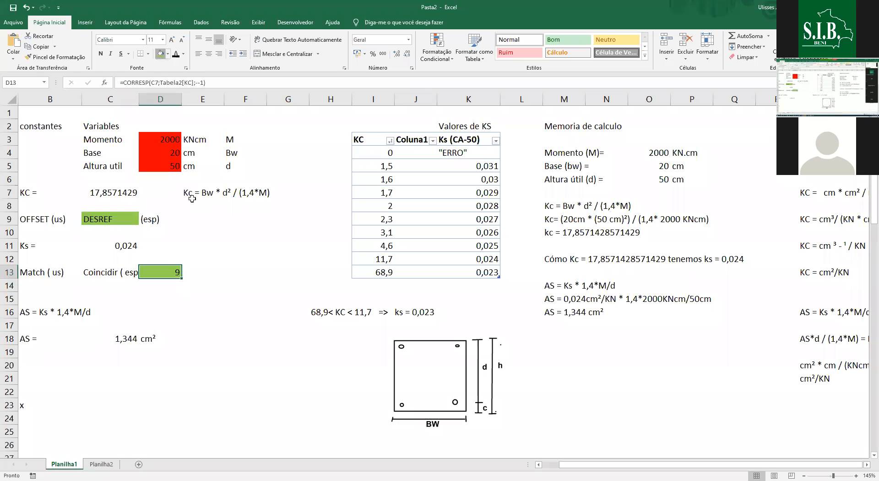
- Count down the KC column of the lookup table to check the position given by D13
{"action": "left_click", "coordinate": [374, 164]}
{"action": "left_click", "coordinate": [378, 183]}
{"action": "left_click", "coordinate": [379, 197]}
{"action": "left_click", "coordinate": [375, 207]}
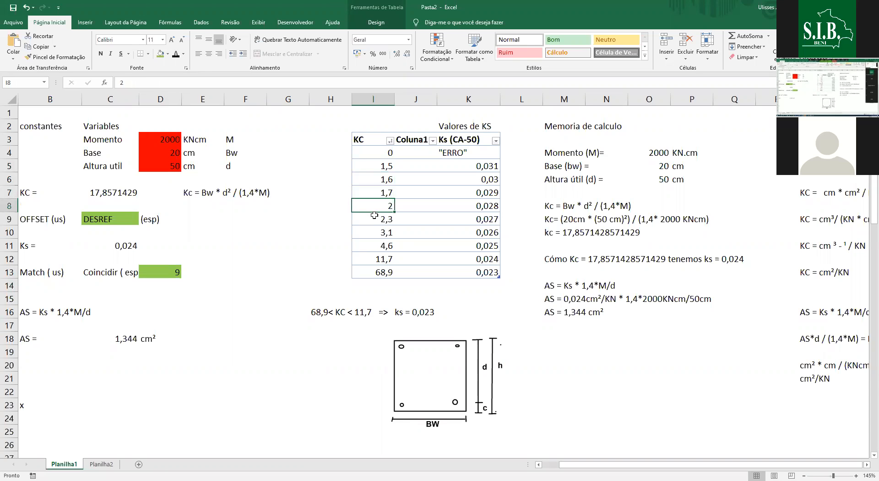
{"action": "left_click", "coordinate": [376, 246]}
{"action": "left_click", "coordinate": [378, 258]}
- Set the match type of the CORRESP formula in D13 to -1 (É Maior do que)
{"action": "left_click", "coordinate": [165, 277]}
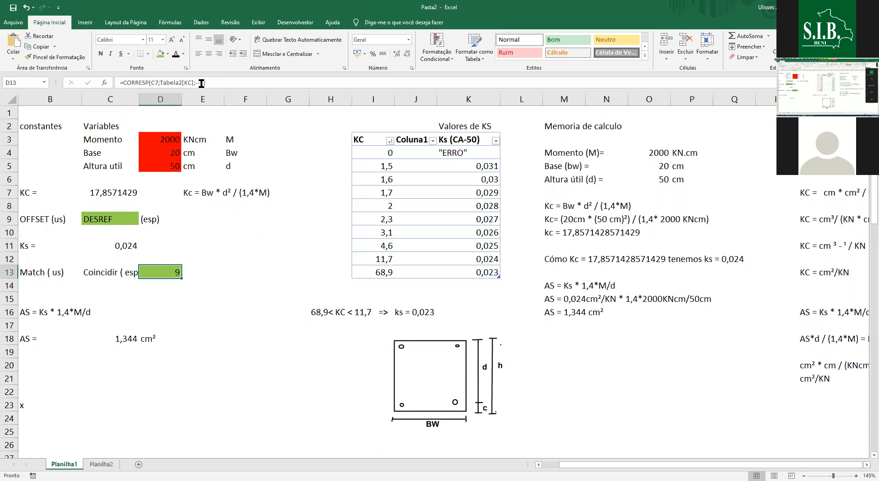
{"action": "left_click", "coordinate": [203, 82]}
{"action": "left_click_drag", "start_coordinate": [204, 81], "coordinate": [201, 83]}
{"action": "left_click", "coordinate": [202, 83]}
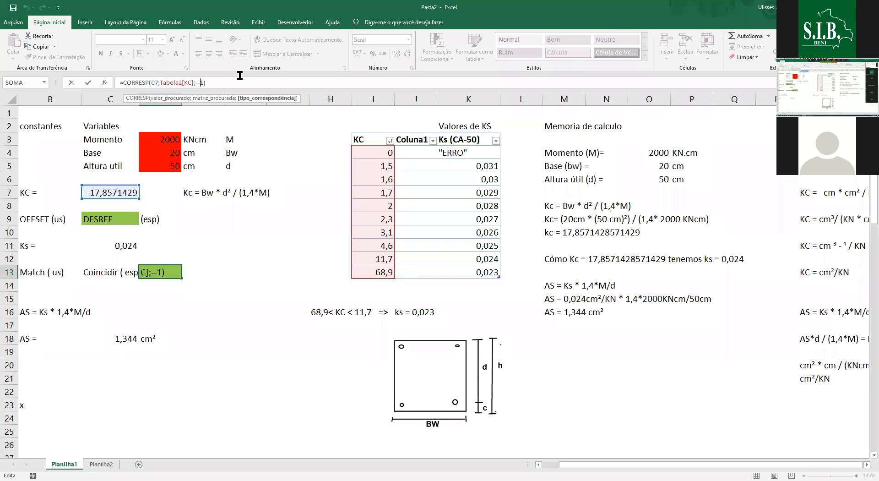
{"action": "key", "text": "BackSpace"}
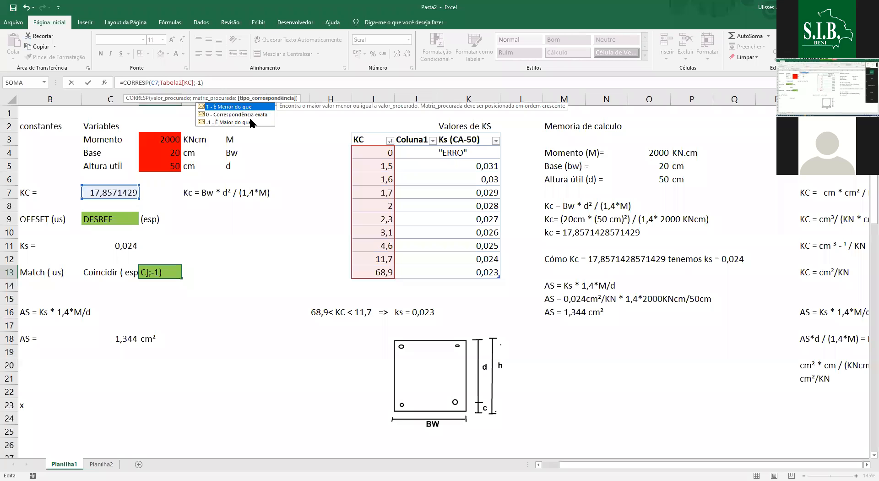
{"action": "left_click", "coordinate": [251, 122]}
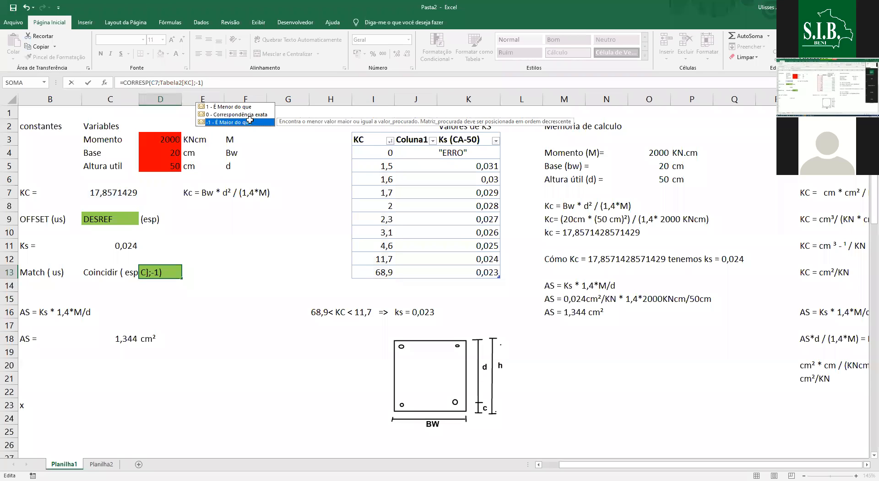
{"action": "type", "text": "1"}
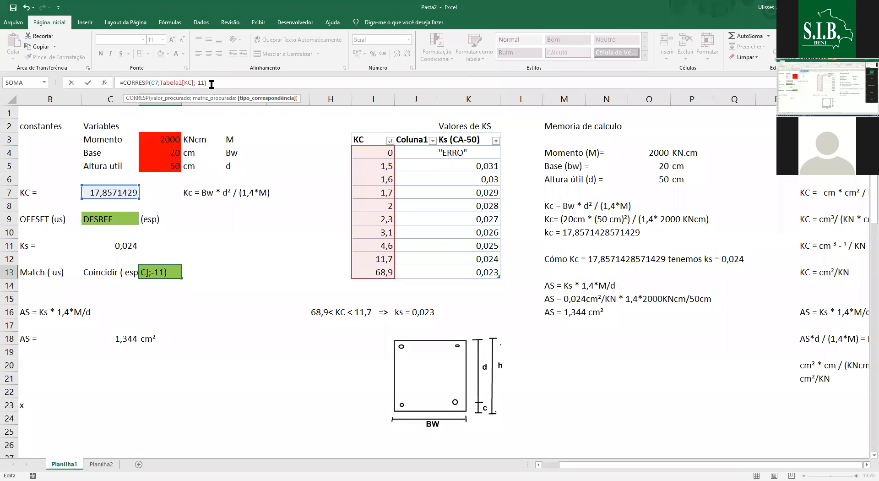
{"action": "key", "text": "Return"}
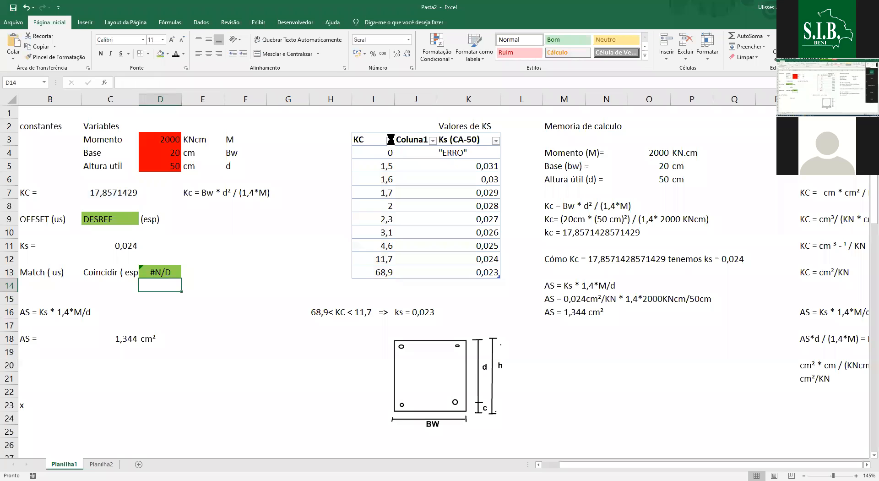
- Sort the lookup table by KC from largest to smallest and check the CORRESP result in D13
{"action": "left_click", "coordinate": [389, 140]}
{"action": "left_click", "coordinate": [380, 161]}
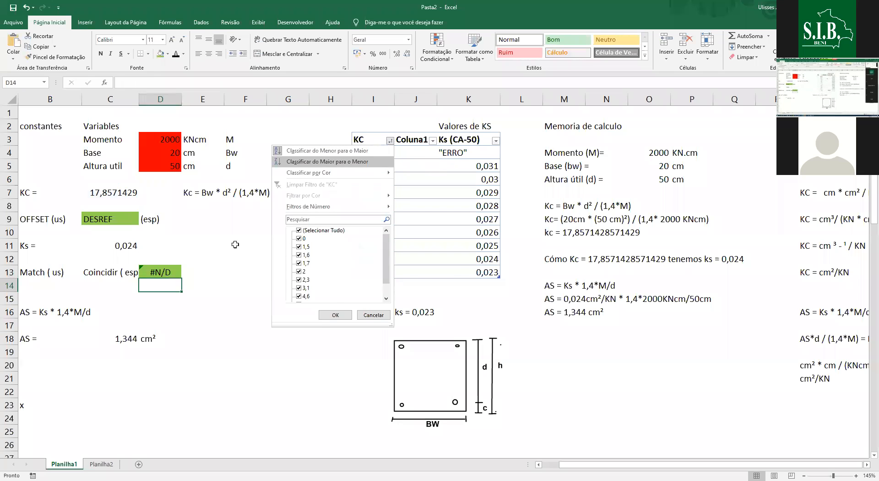
{"action": "left_click", "coordinate": [165, 276]}
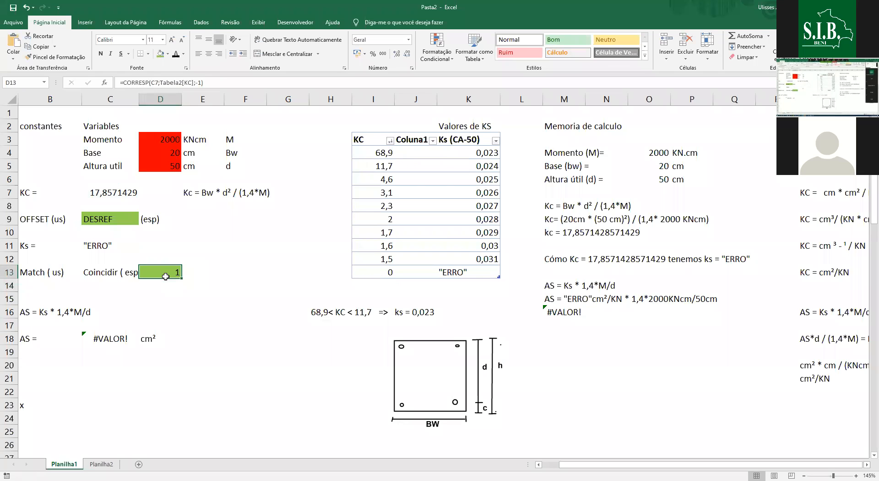
{"action": "left_click", "coordinate": [115, 270]}
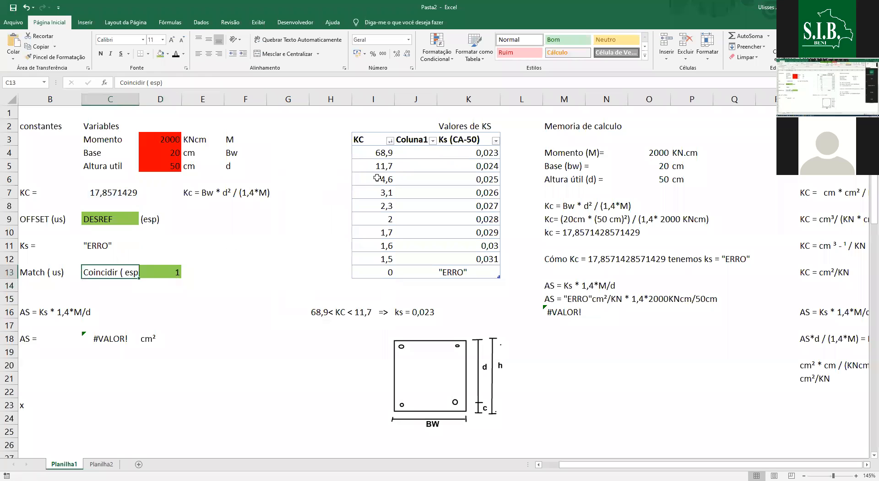
- Move the CORRESP formula from D13 to E13 and review its lookup value, array and match type
{"action": "double_click", "coordinate": [162, 273]}
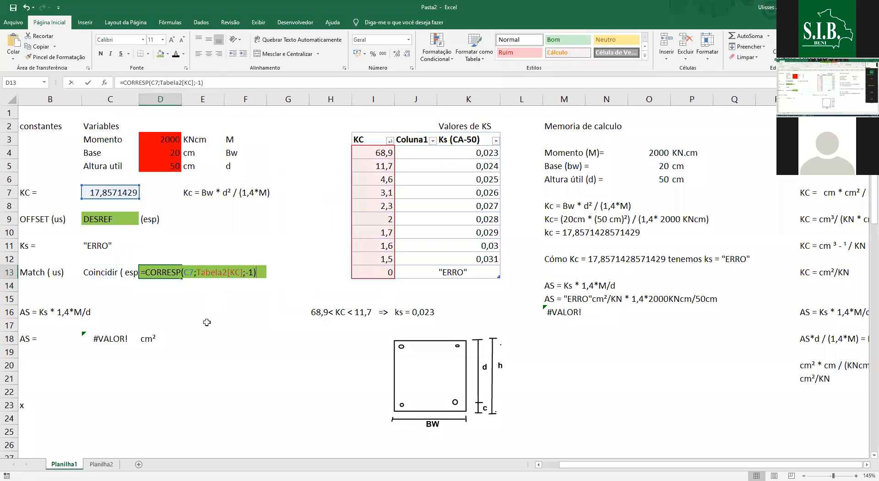
{"action": "key", "text": "Return"}
{"action": "left_click", "coordinate": [162, 273]}
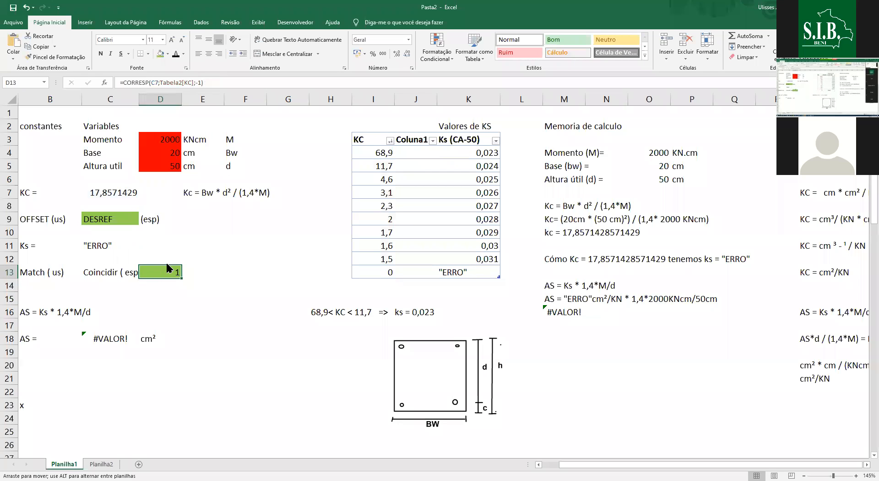
{"action": "left_click_drag", "start_coordinate": [166, 261], "coordinate": [208, 262]}
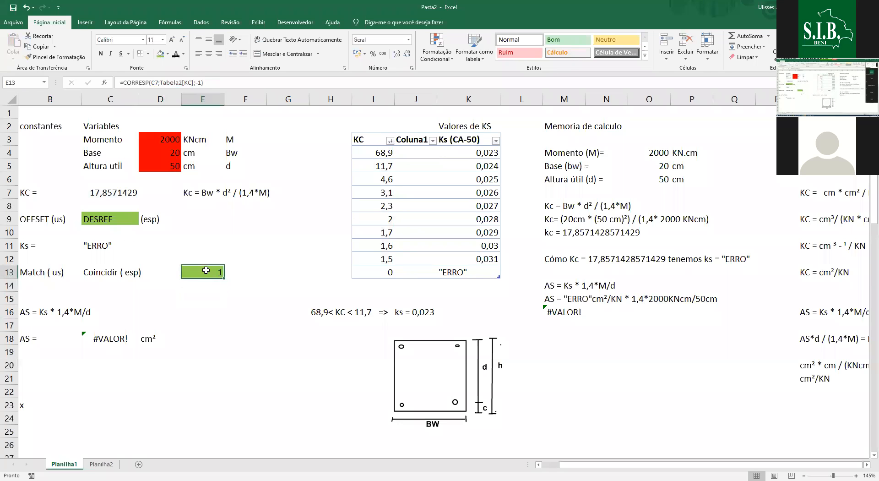
{"action": "left_click", "coordinate": [153, 83]}
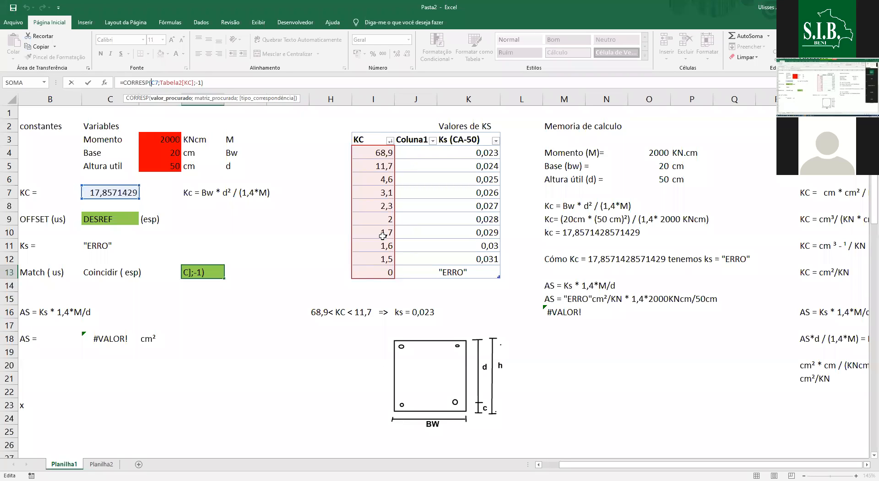
{"action": "left_click", "coordinate": [204, 79]}
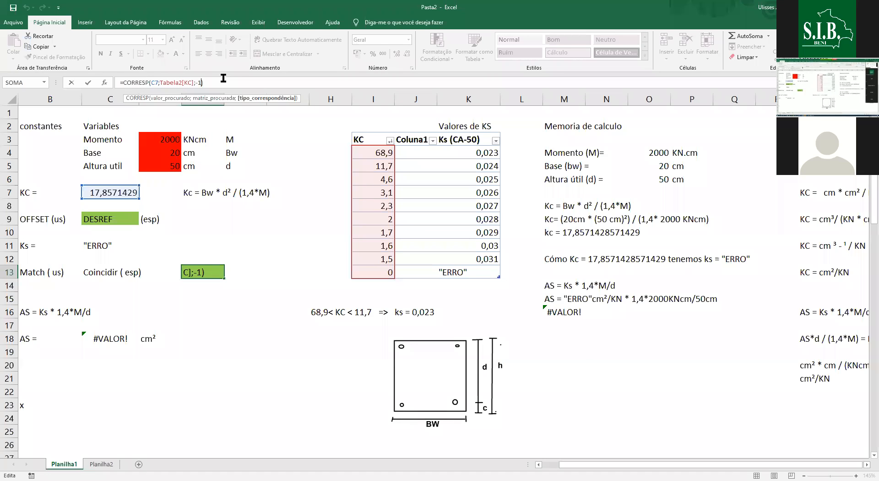
{"action": "key", "text": "Return"}
- Try to enter the match-type note -1 = maior in cell F12
{"action": "key", "text": "Right"}
{"action": "key", "text": "Up"}
{"action": "key", "text": "Up"}
{"action": "type", "text": "-1"}
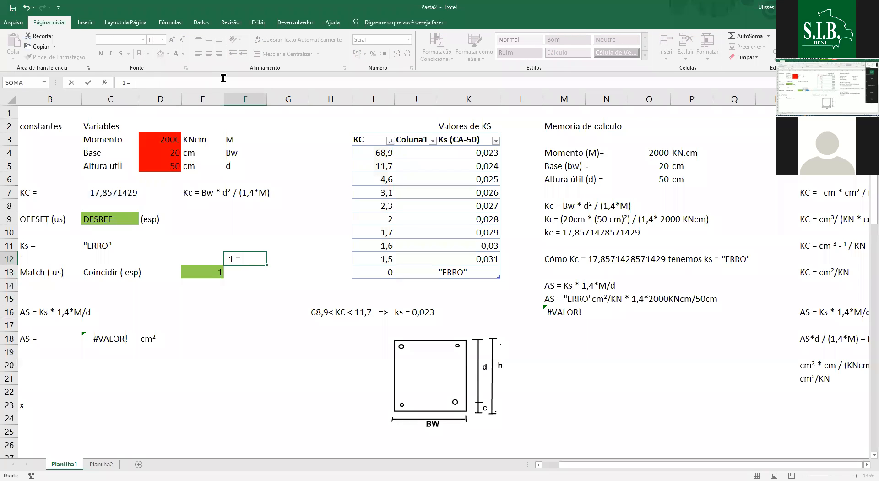
{"action": "key", "text": "Return"}
{"action": "key", "text": "Up"}
{"action": "left_click", "coordinate": [123, 81]}
{"action": "key", "text": "Return"}
{"action": "key", "text": "Up"}
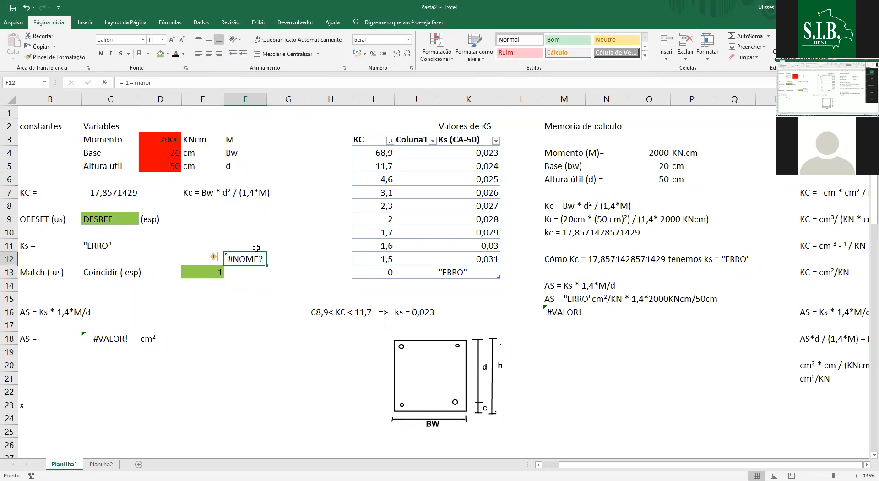
- Rewrite the F12 note as quoted text, "-1 = maior", without the leading equals sign
{"action": "left_click", "coordinate": [122, 81]}
{"action": "key", "text": "BackSpace"}
{"action": "type", "text": "\""}
{"action": "left_click", "coordinate": [170, 80]}
{"action": "type", "text": "\""}
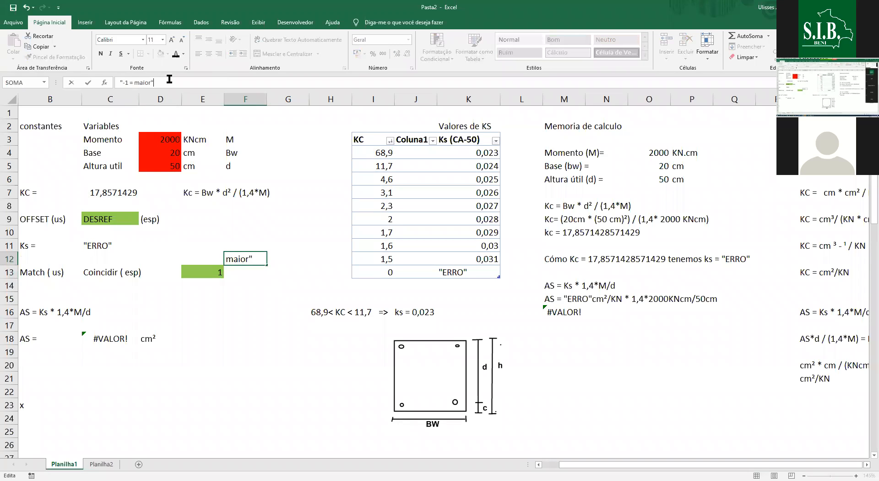
{"action": "key", "text": "Return"}
- Add the match-type notes 1 - menor in F13 and 0 - igual in F14
{"action": "type", "text": "1 - menor"}
{"action": "key", "text": "Return"}
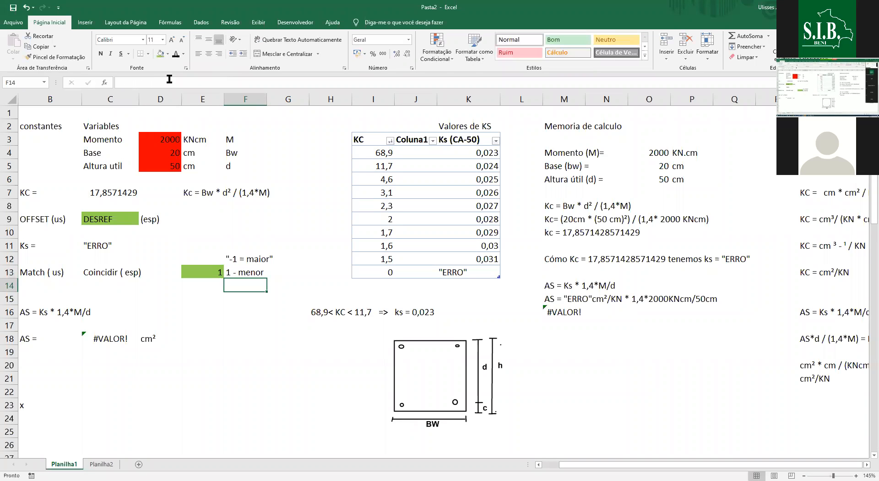
{"action": "type", "text": "0 - igual"}
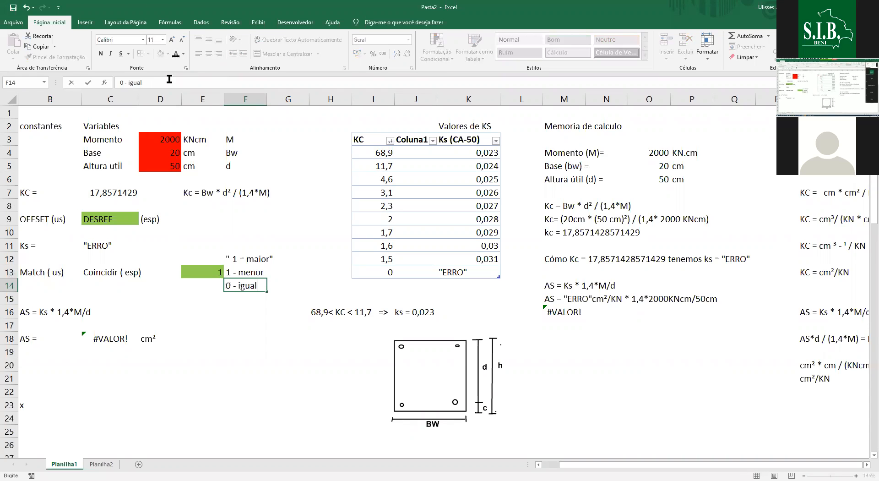
{"action": "key", "text": "Return"}
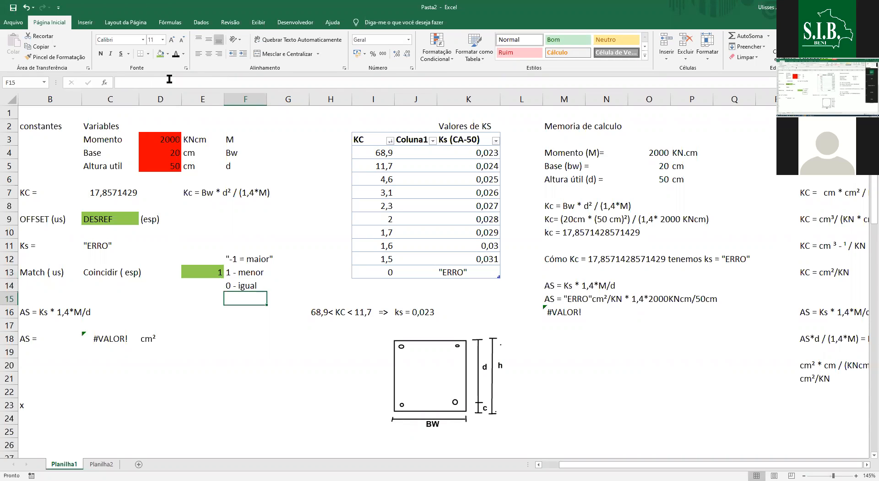
- Review the CORRESP formula in E13, the match-type notes in F12:F14 and the Ks formula in C11
{"action": "left_click", "coordinate": [186, 271]}
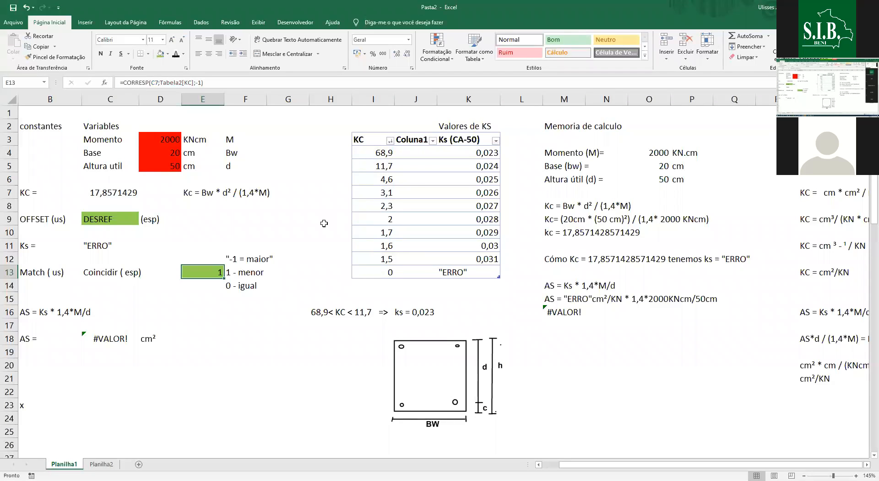
{"action": "left_click", "coordinate": [251, 241]}
{"action": "key", "text": "Down"}
{"action": "key", "text": "Down"}
{"action": "key", "text": "Down"}
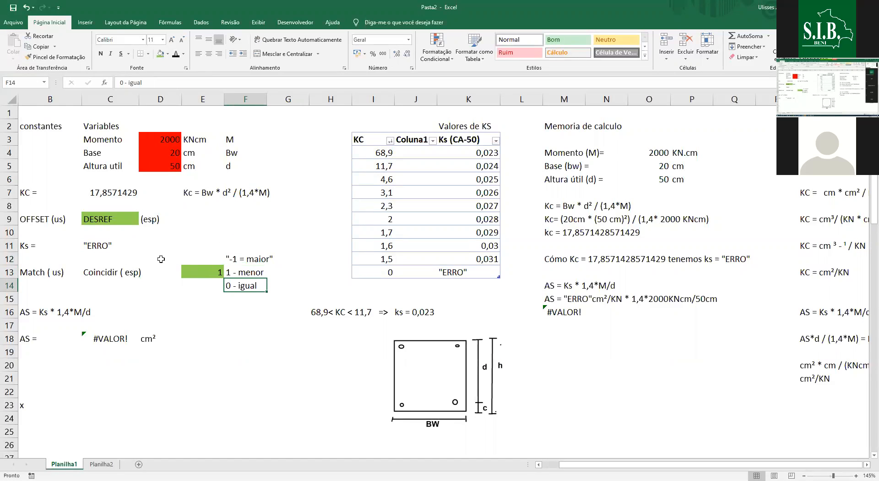
{"action": "left_click", "coordinate": [116, 247]}
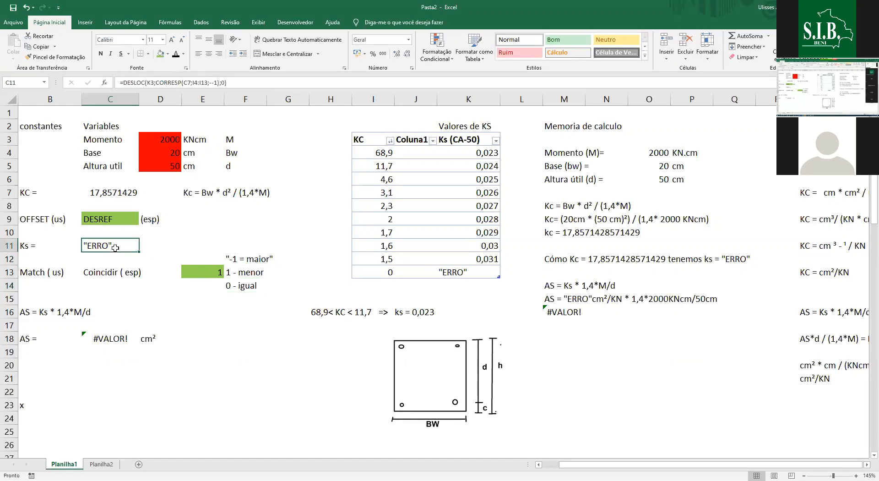
- Check the CORRESP result in E13 against the match-type notes in F12:F14 and the first KC table value in I4
{"action": "left_click", "coordinate": [208, 271]}
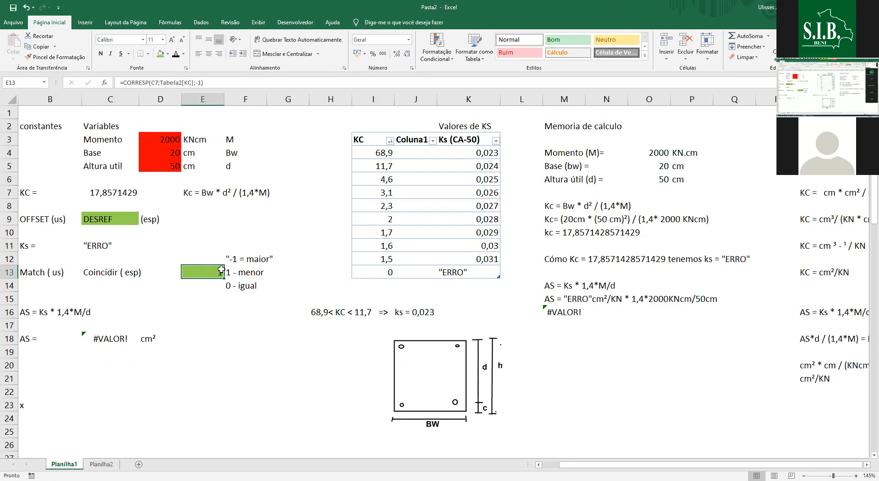
{"action": "left_click", "coordinate": [242, 282], "text": "shift"}
{"action": "left_click", "coordinate": [199, 272]}
{"action": "left_click", "coordinate": [369, 156]}
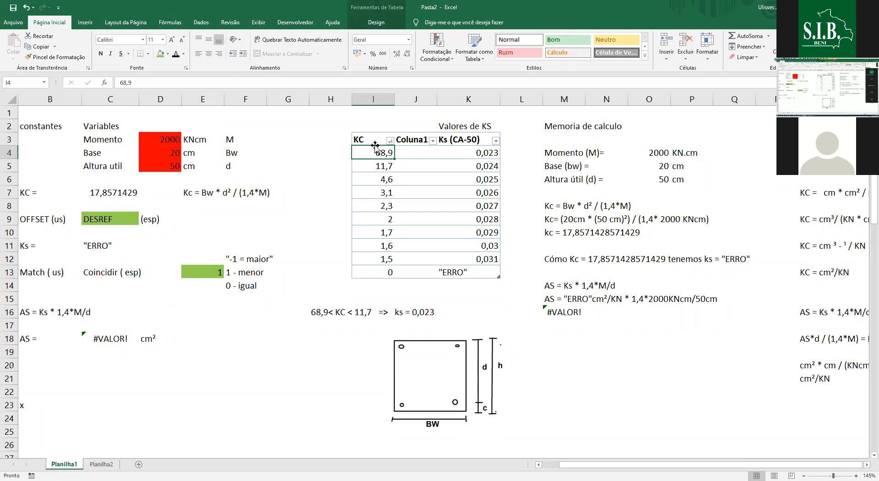
- Set the Momento in D3 to 5000 and compare KC in C7 and the CORRESP result in E13 with table cell I5
{"action": "left_click", "coordinate": [148, 138]}
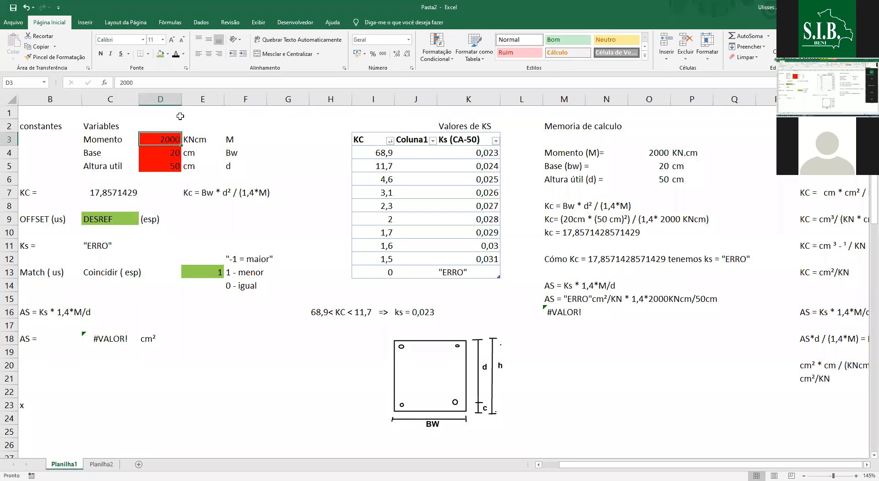
{"action": "type", "text": "500"}
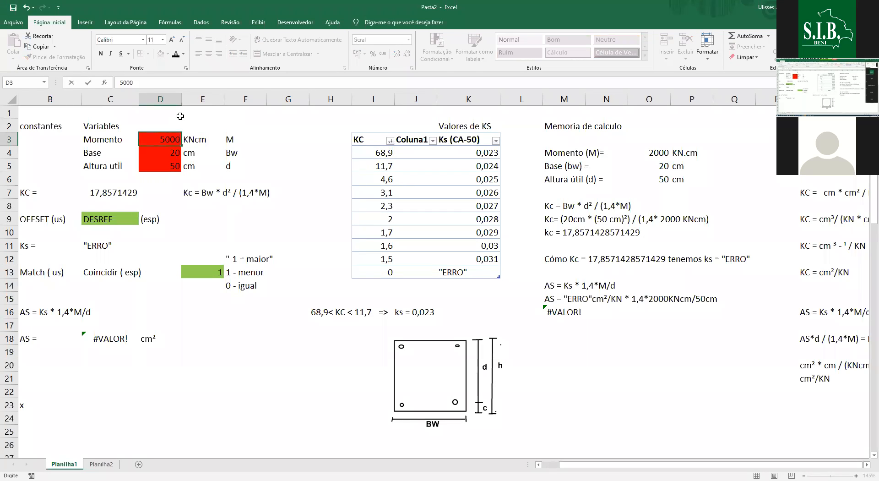
{"action": "key", "text": "Return"}
{"action": "left_click", "coordinate": [114, 190]}
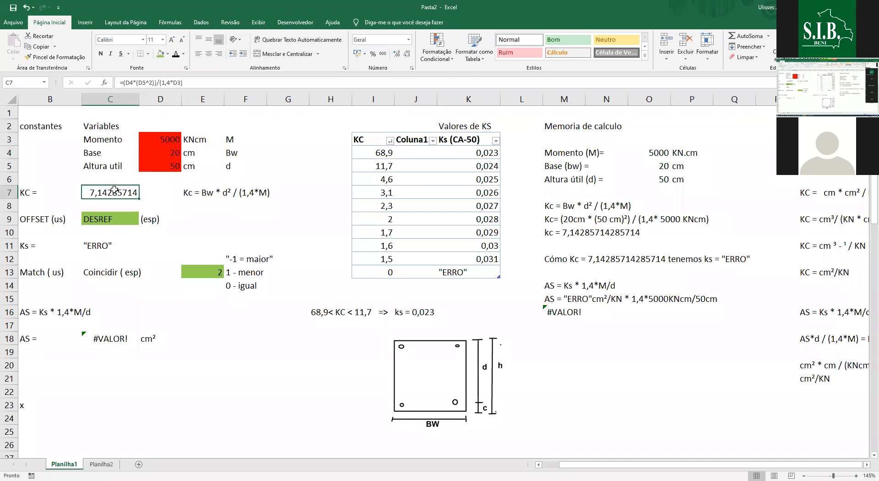
{"action": "left_click", "coordinate": [382, 177]}
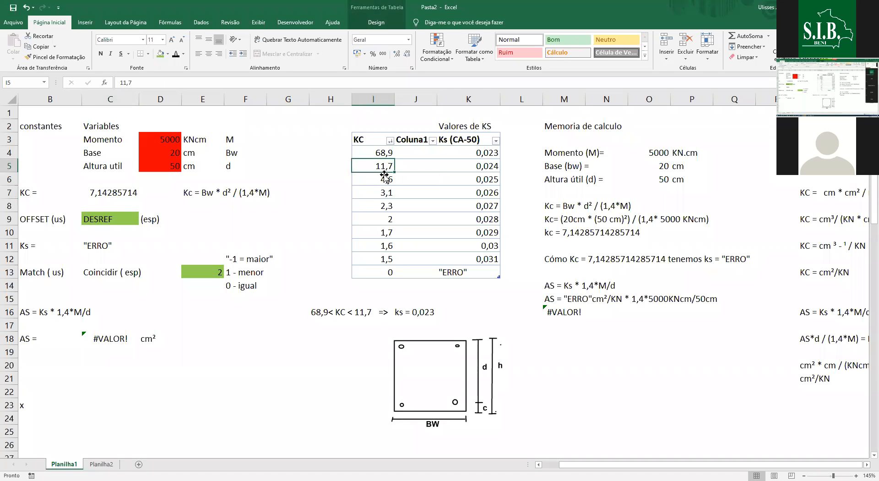
{"action": "left_click", "coordinate": [202, 271]}
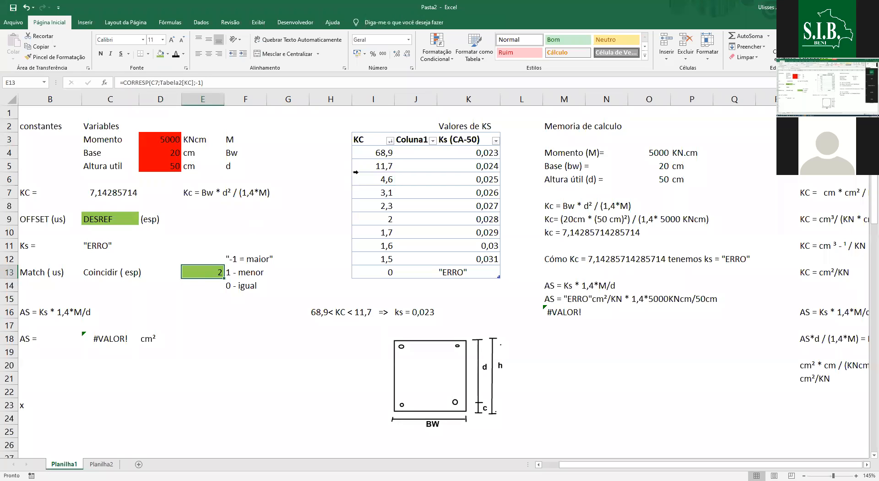
{"action": "left_click", "coordinate": [387, 166]}
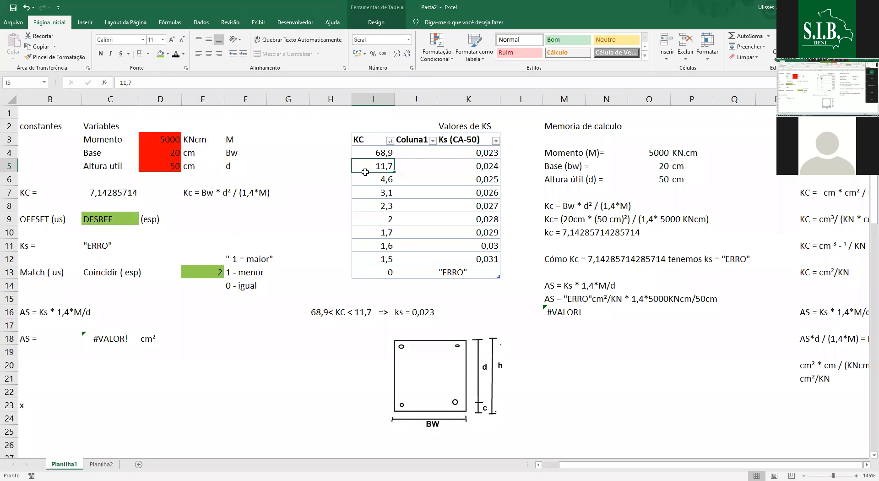
- Set the Momento in D3 to 10000 and check the matching KC table entry in I6
{"action": "left_click", "coordinate": [151, 145]}
{"action": "type", "text": "10000"}
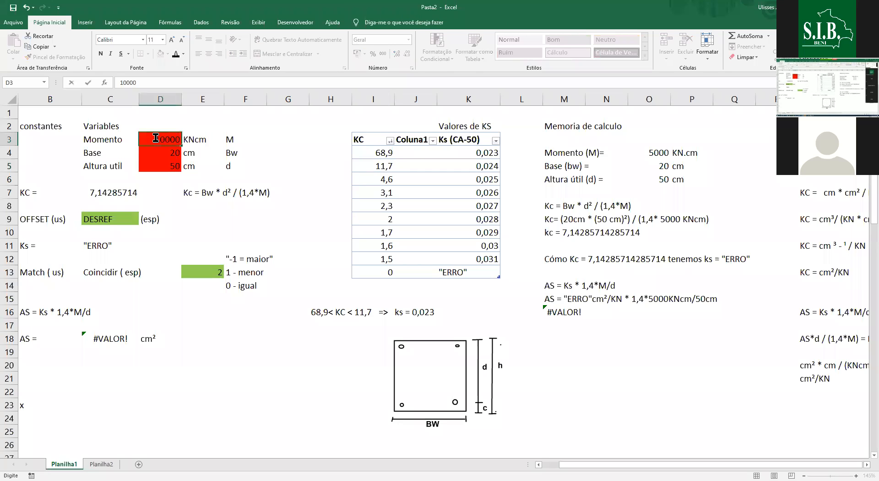
{"action": "key", "text": "Return"}
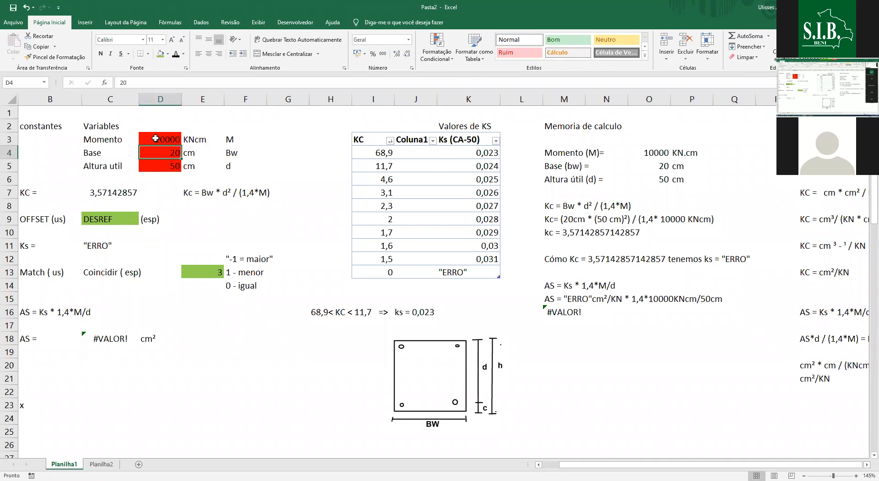
{"action": "left_click", "coordinate": [389, 179]}
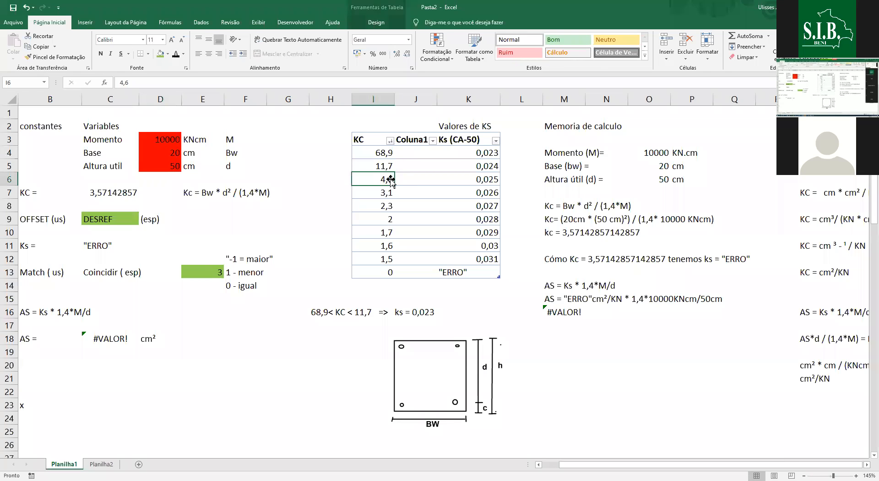
- Delete the match-type notes in F12:F14 beside the CORRESP result
{"action": "left_click", "coordinate": [208, 272]}
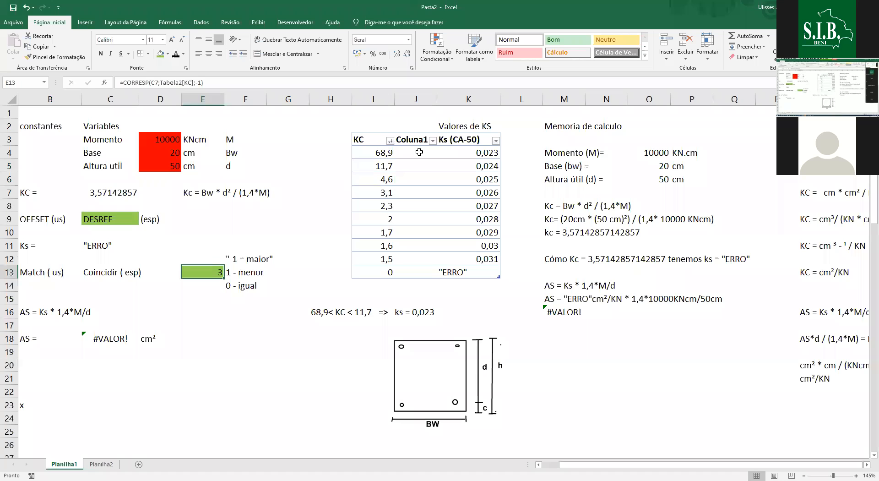
{"action": "left_click", "coordinate": [386, 179]}
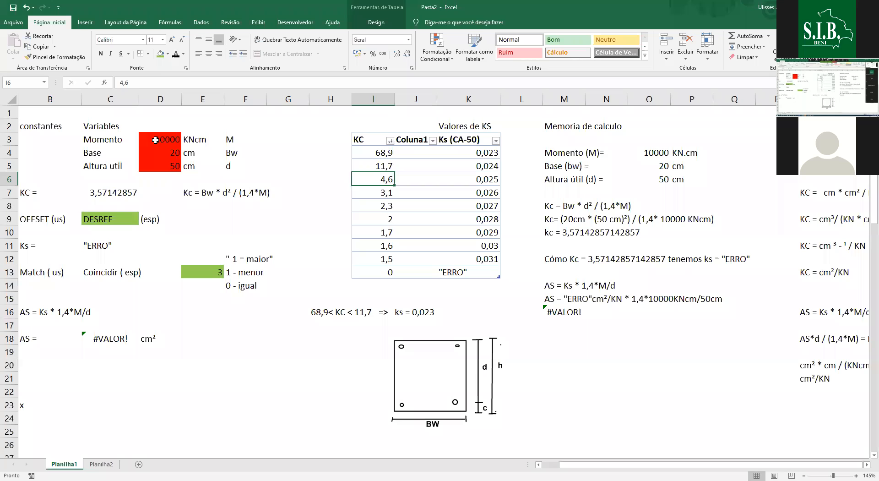
{"action": "left_click", "coordinate": [119, 192]}
{"action": "left_click_drag", "start_coordinate": [243, 259], "coordinate": [244, 285]}
{"action": "key", "text": "Delete"}
{"action": "left_click", "coordinate": [206, 274]}
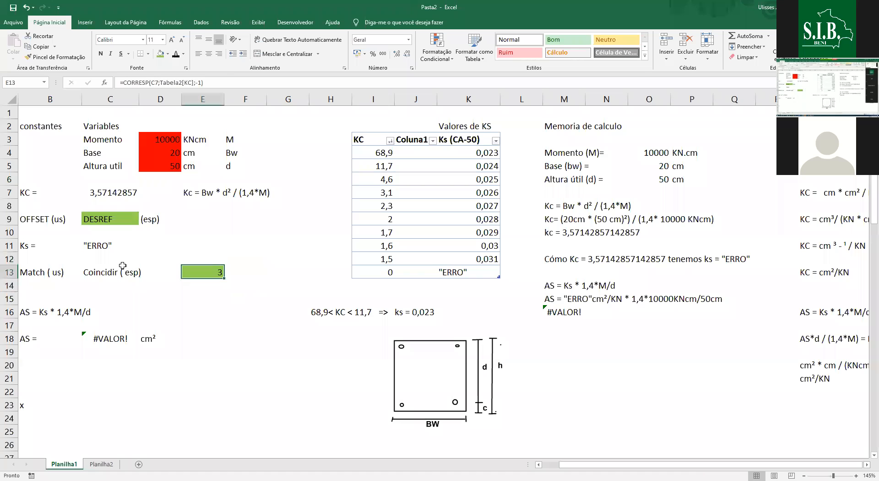
- Examine the DESLOC formula in the Ks cell C11 and the CORRESP formula in E13
{"action": "left_click", "coordinate": [109, 220]}
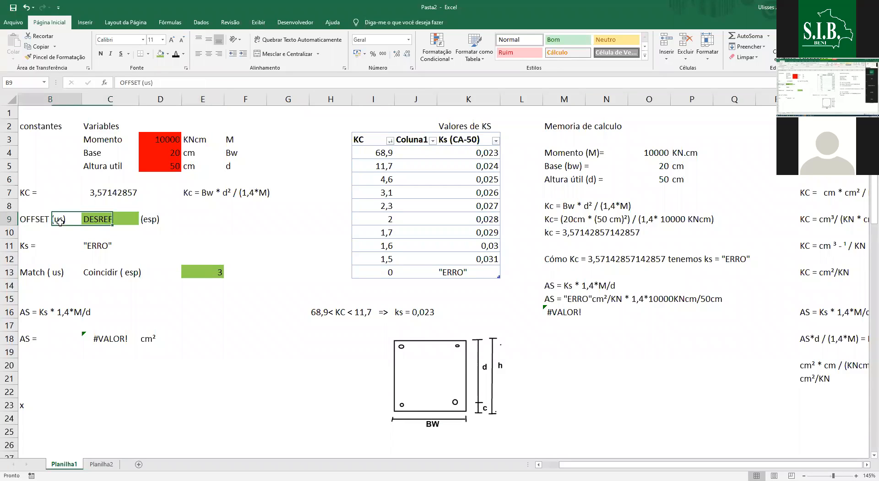
{"action": "left_click", "coordinate": [221, 220]}
{"action": "key", "text": "Return"}
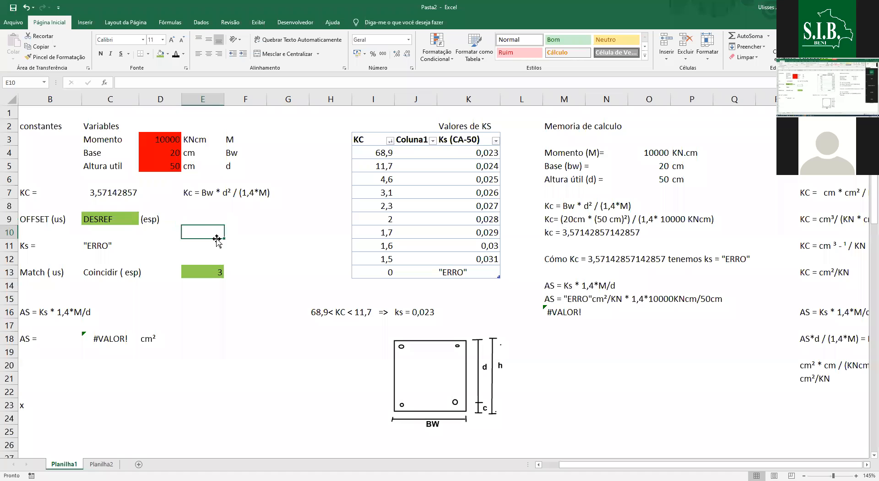
{"action": "left_click", "coordinate": [103, 220]}
{"action": "left_click", "coordinate": [197, 261]}
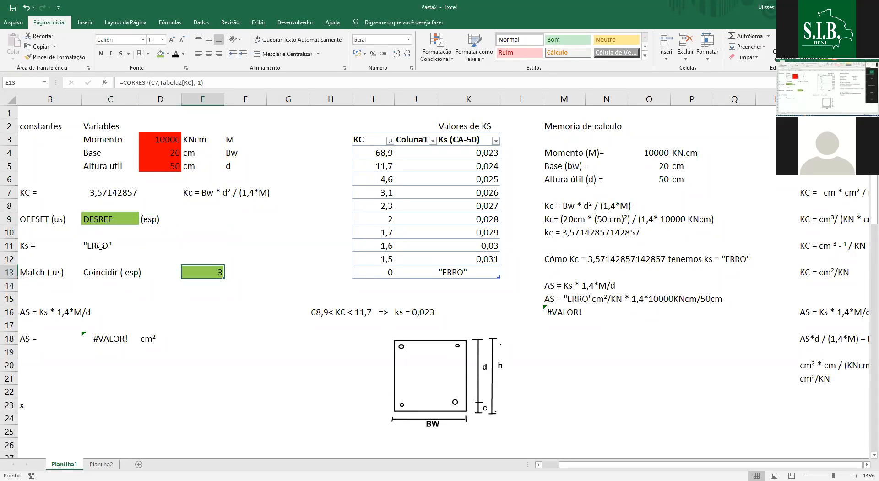
{"action": "left_click", "coordinate": [134, 246]}
{"action": "left_click", "coordinate": [148, 83]}
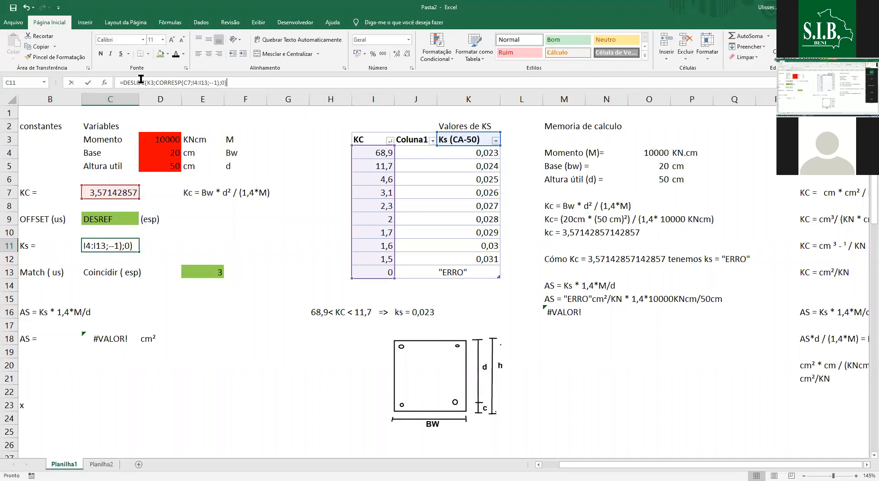
{"action": "left_click", "coordinate": [148, 80]}
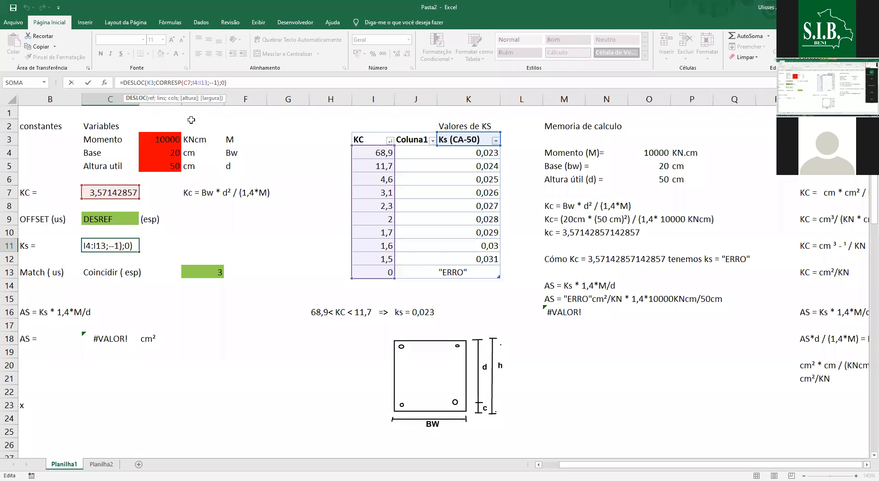
{"action": "key", "text": "Right"}
{"action": "key", "text": "Right"}
{"action": "key", "text": "Right"}
{"action": "type", "text": ";"}
{"action": "left_click", "coordinate": [202, 271]}
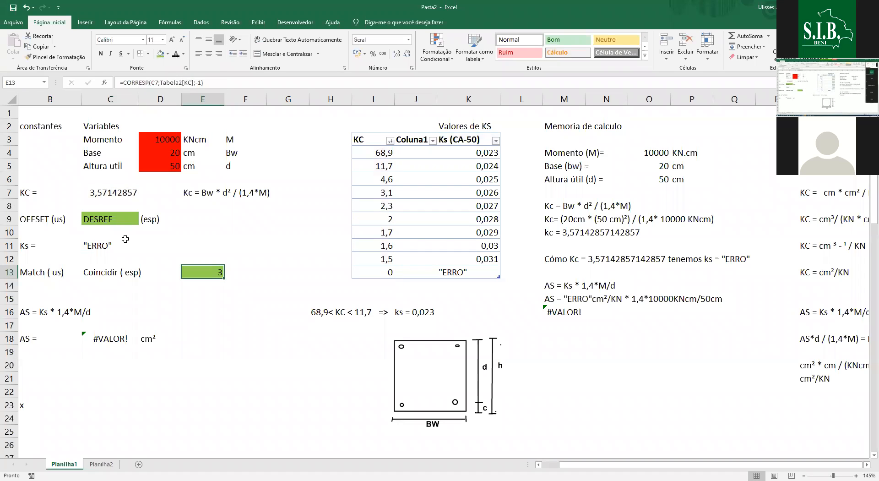
- Correct the Ks formula in C11 to =DESLOC(K3;CORRESP(C7;I4:I13;-1);0)
{"action": "left_click", "coordinate": [122, 224]}
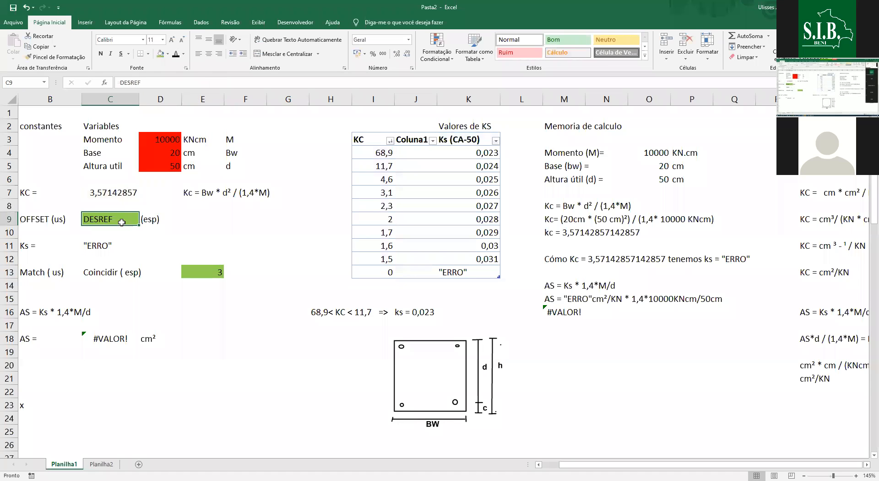
{"action": "key", "text": "Down"}
{"action": "key", "text": "Down"}
{"action": "left_click", "coordinate": [150, 82]}
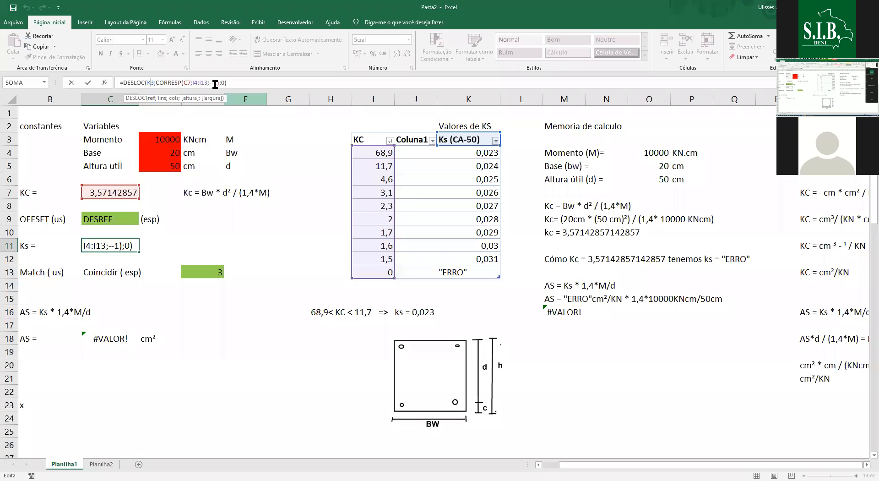
{"action": "key", "text": "ctrl+Return"}
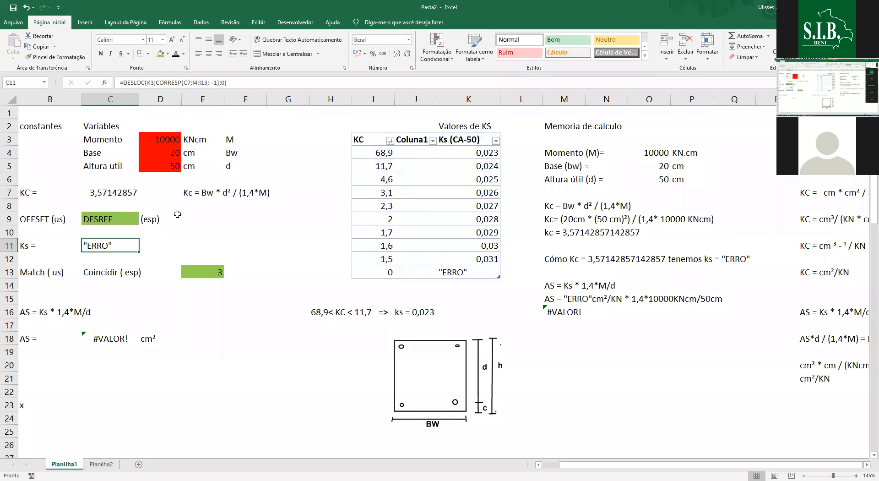
{"action": "key", "text": "ctrl+z"}
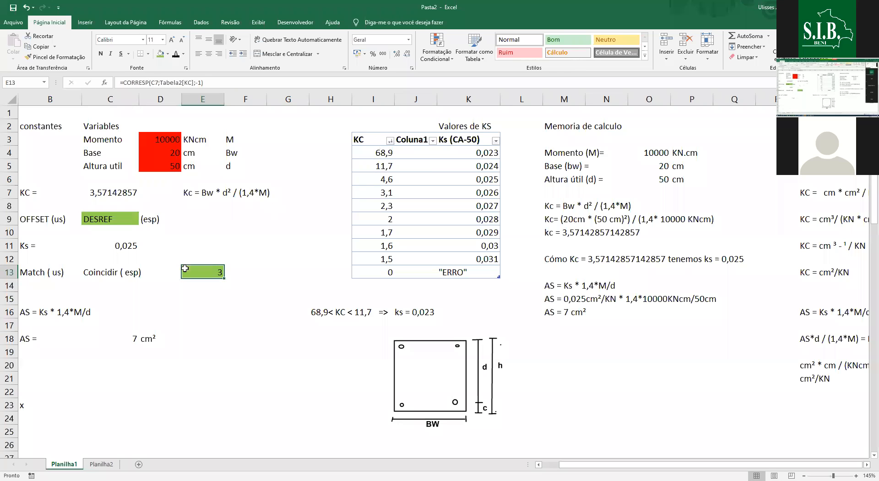
{"action": "left_click", "coordinate": [115, 246]}
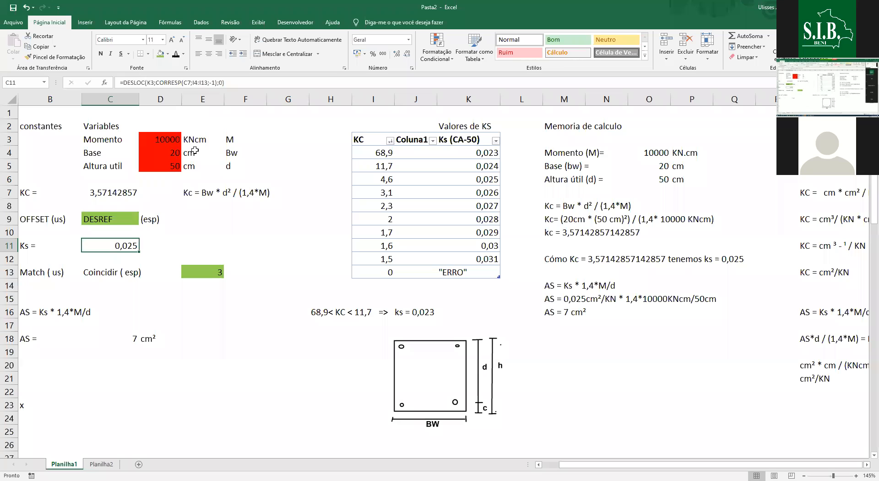
{"action": "left_click", "coordinate": [222, 353]}
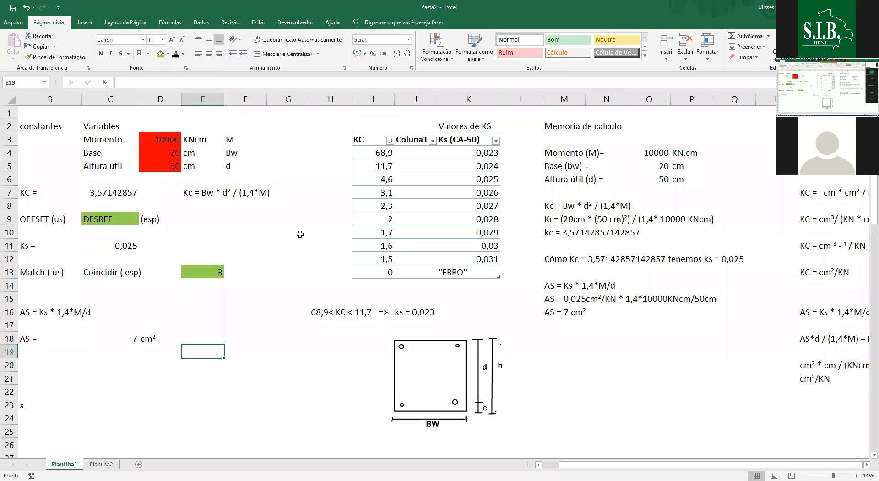
- Change the Momento unit label in E3 to KNm
{"action": "left_click", "coordinate": [203, 139]}
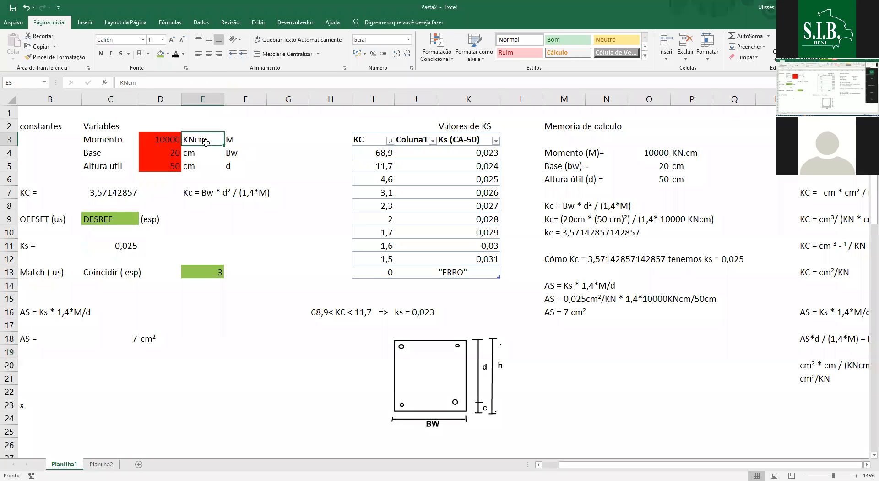
{"action": "left_click", "coordinate": [166, 83]}
{"action": "key", "text": "Left"}
{"action": "key", "text": "BackSpace"}
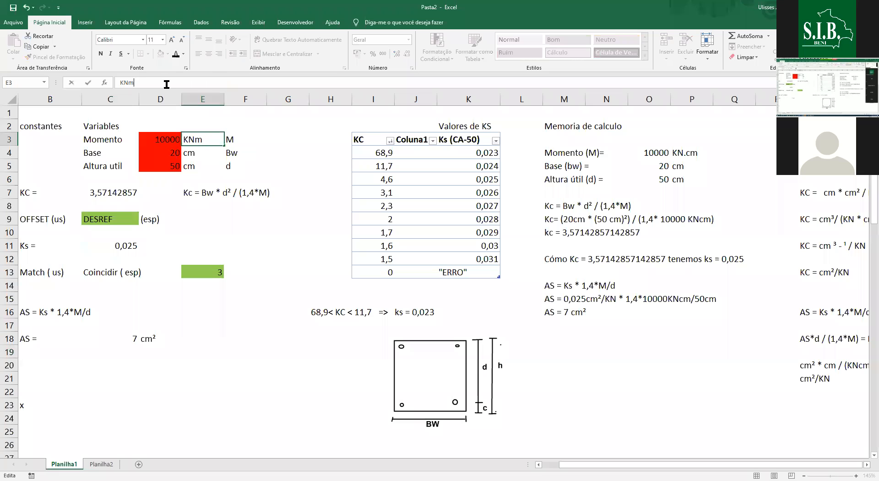
{"action": "key", "text": "Return"}
- Change the unit labels of Base and Altura util in E4 and E5 to m
{"action": "left_click", "coordinate": [166, 84]}
{"action": "key", "text": "Left"}
{"action": "key", "text": "BackSpace"}
{"action": "key", "text": "Return"}
{"action": "left_click", "coordinate": [169, 83]}
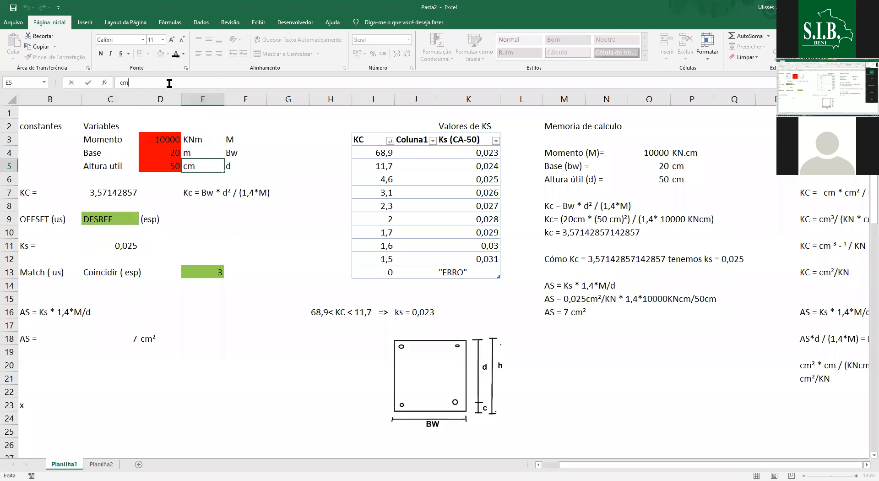
{"action": "key", "text": "Left"}
{"action": "key", "text": "BackSpace"}
{"action": "key", "text": "Return"}
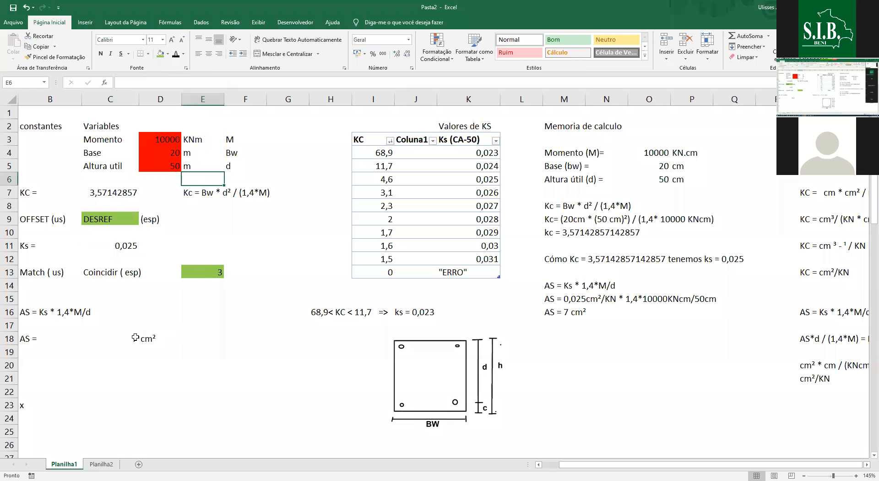
- Copy the AS result row B18:D18 and paste it as values starting at C22
{"action": "left_click_drag", "start_coordinate": [52, 339], "coordinate": [161, 340]}
{"action": "key", "text": "ctrl+c"}
{"action": "right_click", "coordinate": [112, 393]}
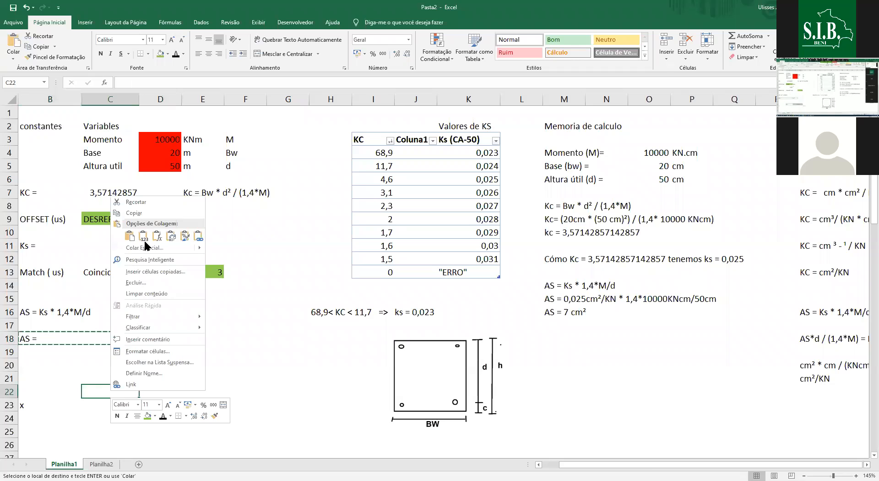
{"action": "left_click", "coordinate": [143, 236]}
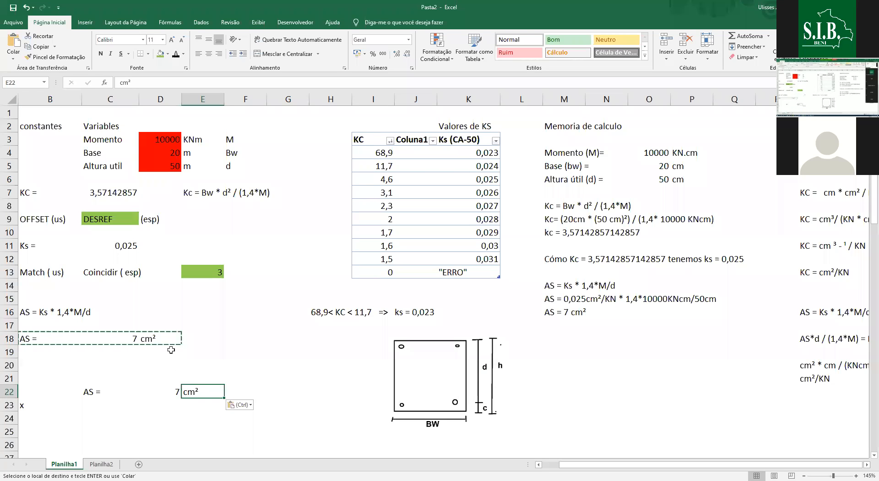
{"action": "left_click", "coordinate": [234, 178]}
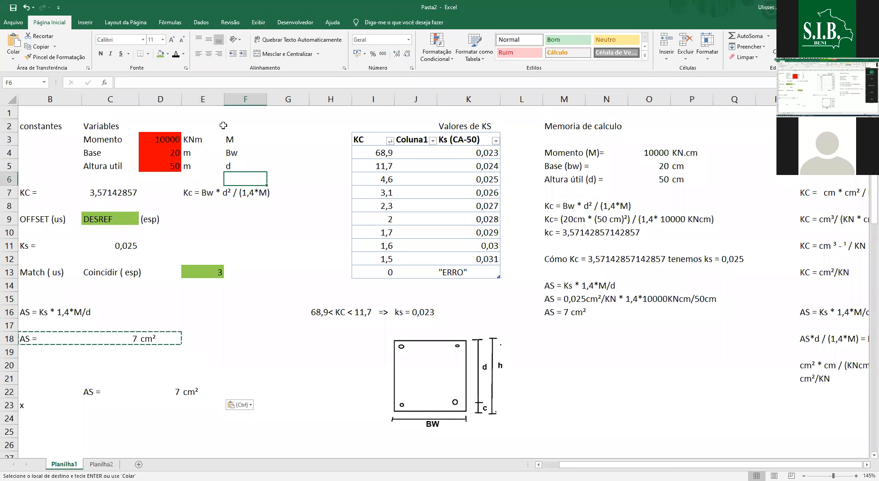
{"action": "key", "text": "Left"}
{"action": "key", "text": "Left"}
{"action": "key", "text": "Up"}
{"action": "key", "text": "Up"}
{"action": "key", "text": "Up"}
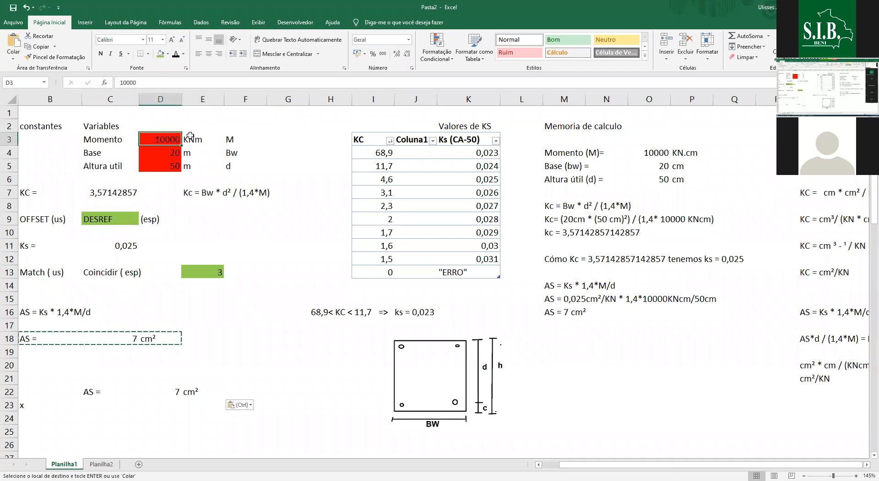
{"action": "left_click", "coordinate": [156, 86]}
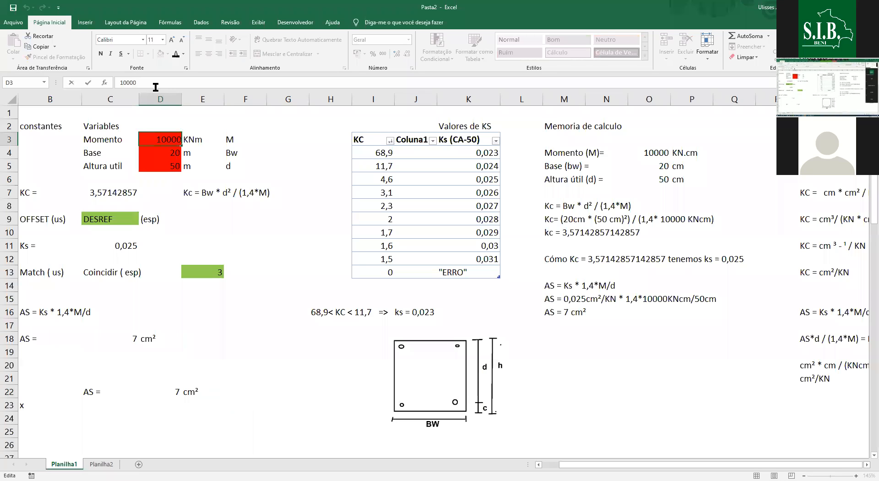
{"action": "key", "text": "Return"}
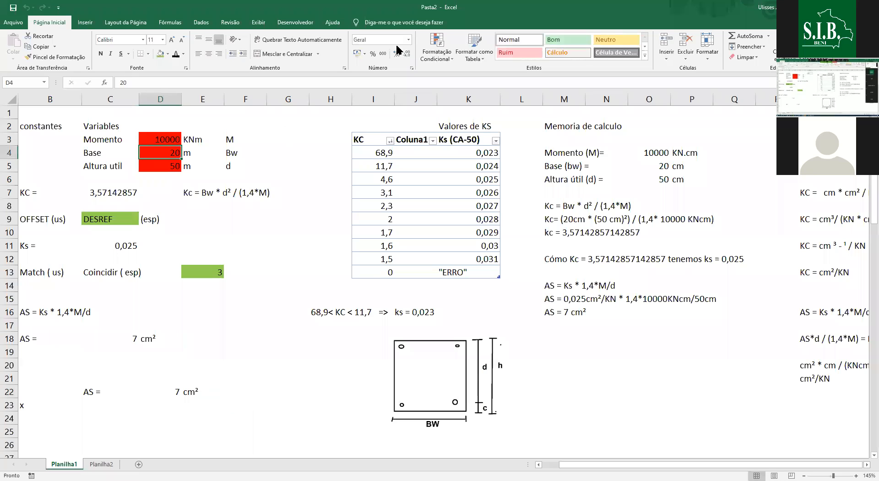
- Enter the conversion note "1m = 100 cm" in cell G2
{"action": "key", "text": "Right"}
{"action": "key", "text": "Right"}
{"action": "key", "text": "Right"}
{"action": "key", "text": "Up"}
{"action": "key", "text": "Up"}
{"action": "type", "text": "1m = "}
{"action": "type", "text": "100"}
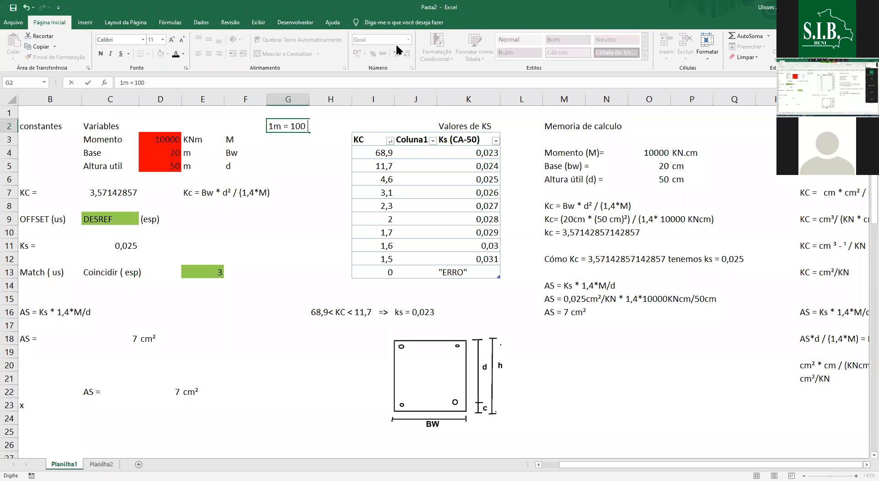
{"action": "type", "text": " cm"}
{"action": "key", "text": "Return"}
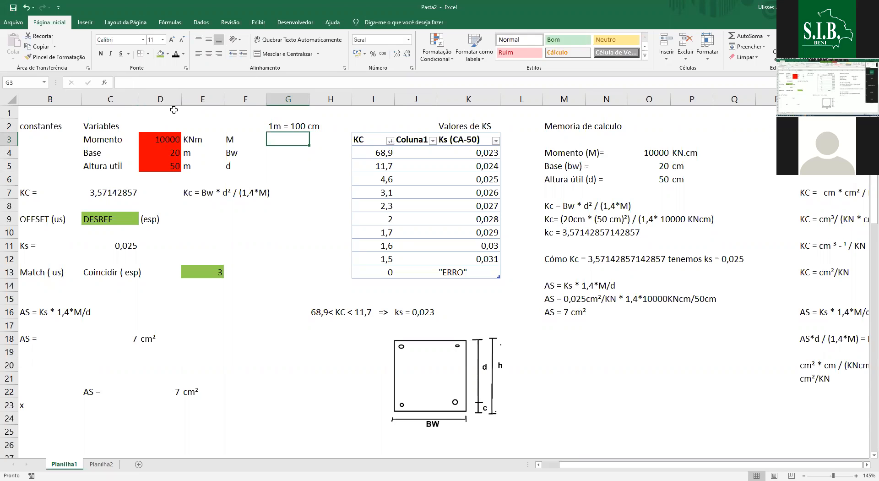
- Set the Momento value in D3 to 100
{"action": "double_click", "coordinate": [174, 139]}
{"action": "key", "text": "BackSpace"}
{"action": "key", "text": "BackSpace"}
{"action": "key", "text": "Return"}
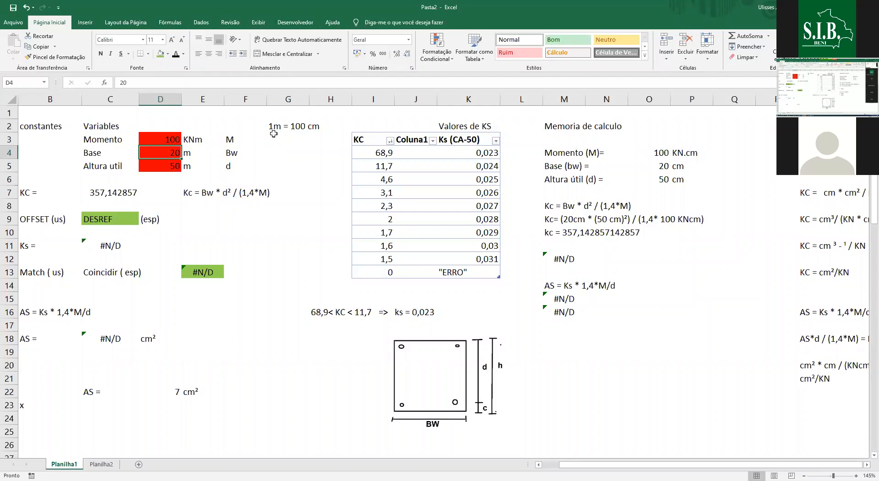
- Set Base in D4 to 0,2 and Altura util in D5 to 0,5
{"action": "type", "text": "2"}
{"action": "key", "text": "Return"}
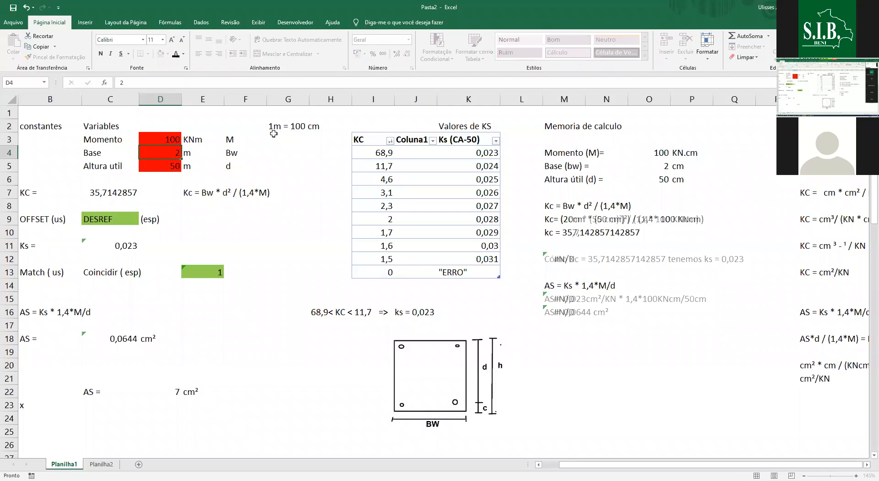
{"action": "left_click", "coordinate": [157, 150]}
{"action": "type", "text": "0,2"}
{"action": "key", "text": "Return"}
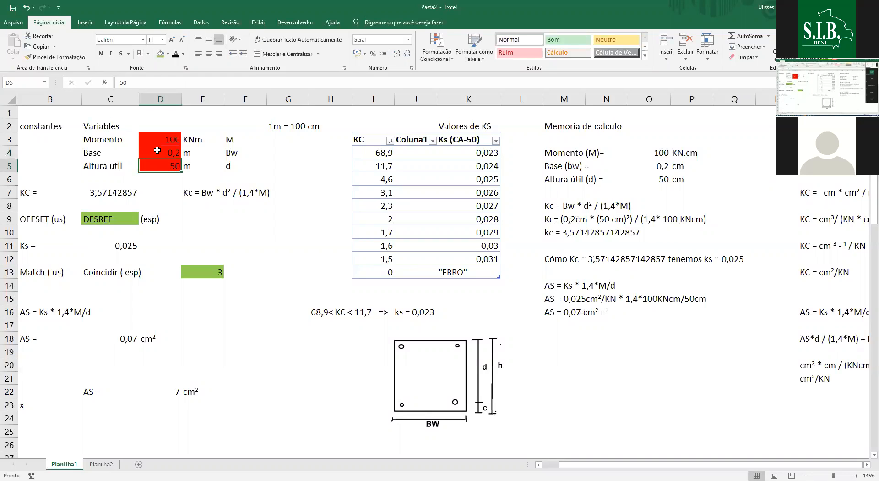
{"action": "type", "text": "0,5"}
{"action": "key", "text": "ctrl+Return"}
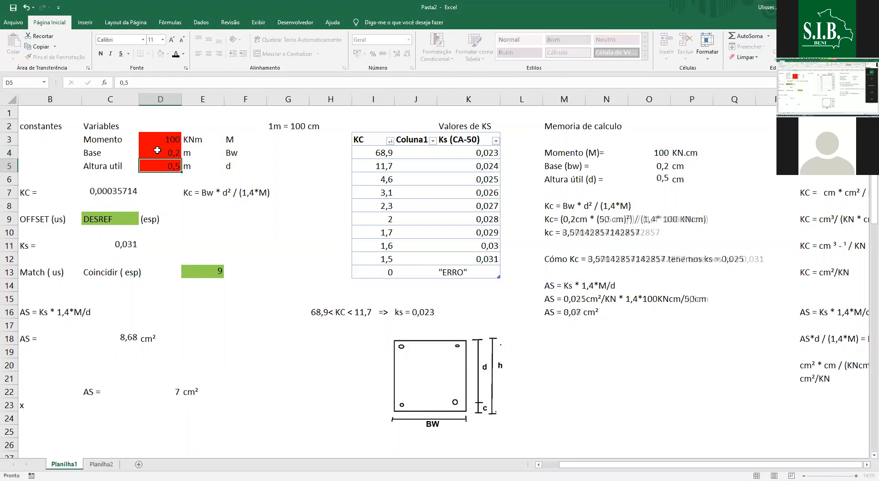
{"action": "left_click", "coordinate": [164, 177]}
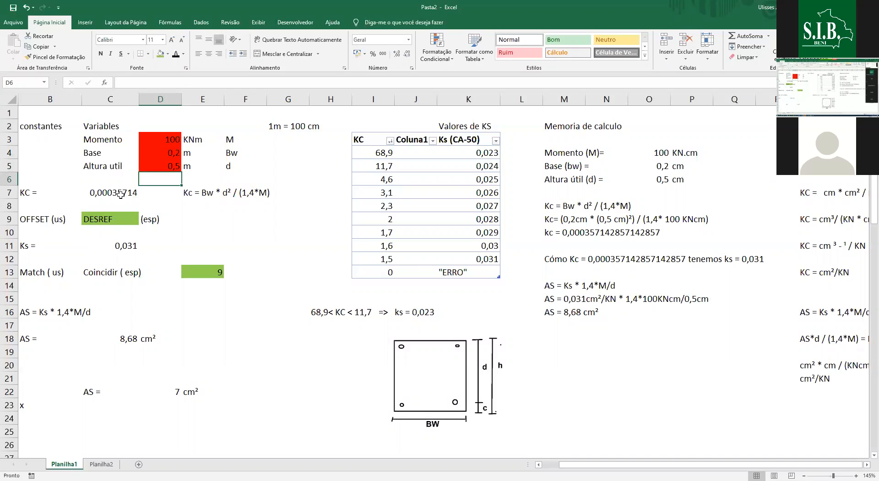
- Check the KC formula in C7 against the Momento input in D3
{"action": "left_click", "coordinate": [121, 195]}
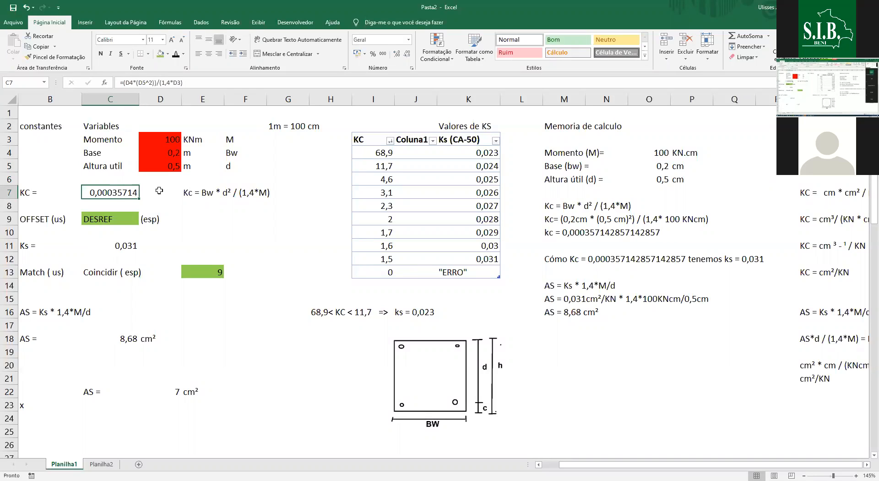
{"action": "left_click", "coordinate": [163, 140]}
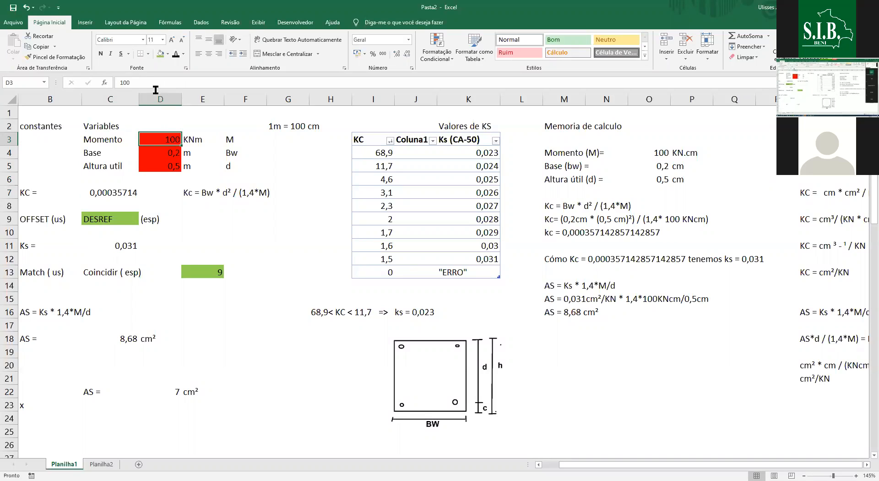
{"action": "left_click", "coordinate": [113, 192]}
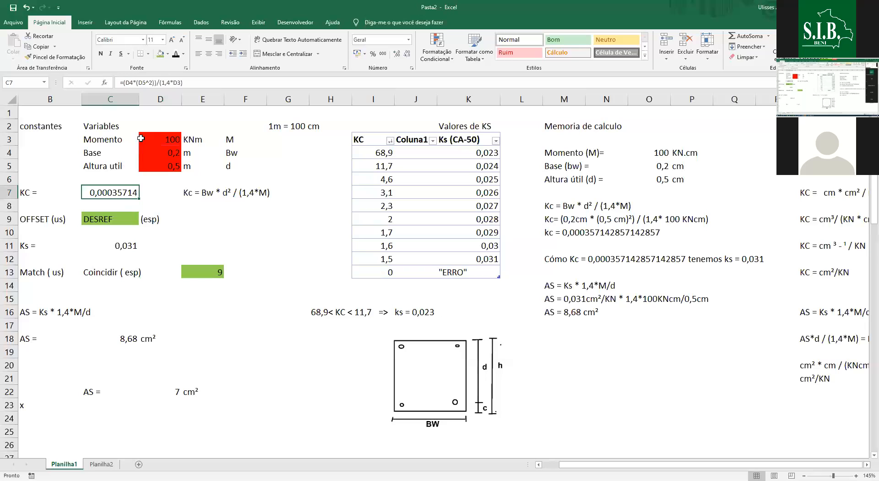
- Examine the KC formula in C7 against the conversion note in G2 and the Momento input in D3
{"action": "left_click", "coordinate": [131, 80]}
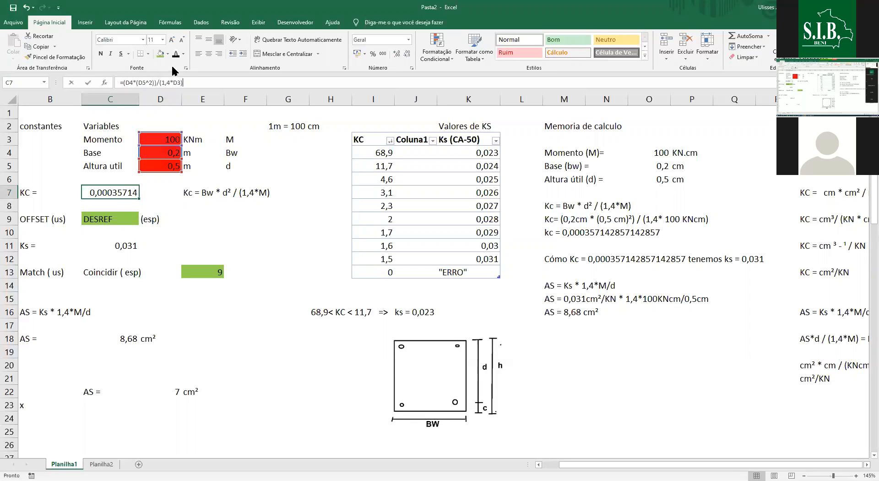
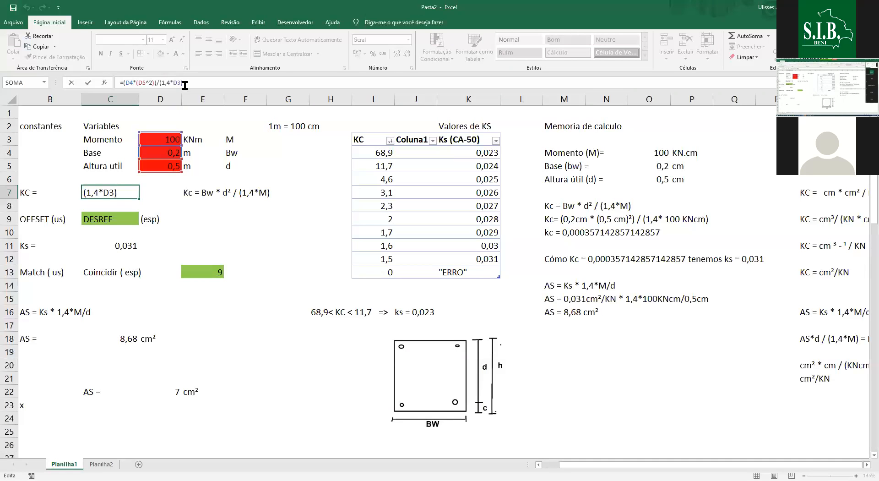
{"action": "key", "text": "Return"}
{"action": "key", "text": "Up"}
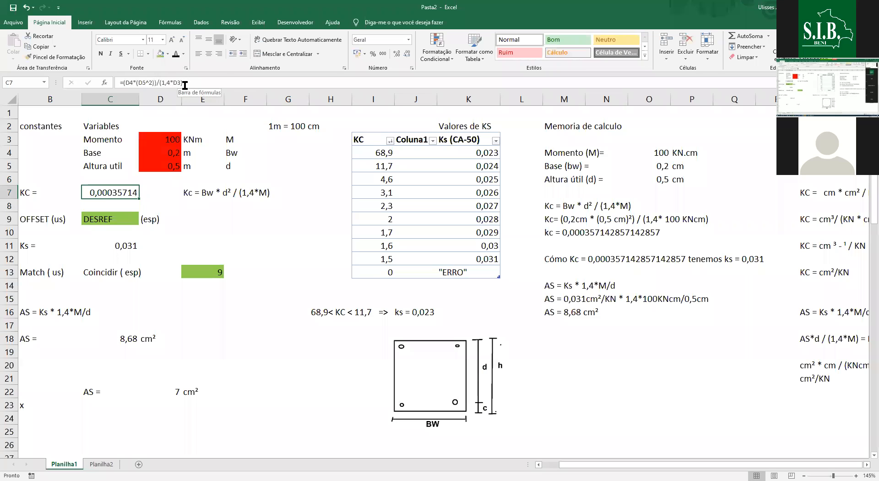
{"action": "left_click", "coordinate": [298, 129]}
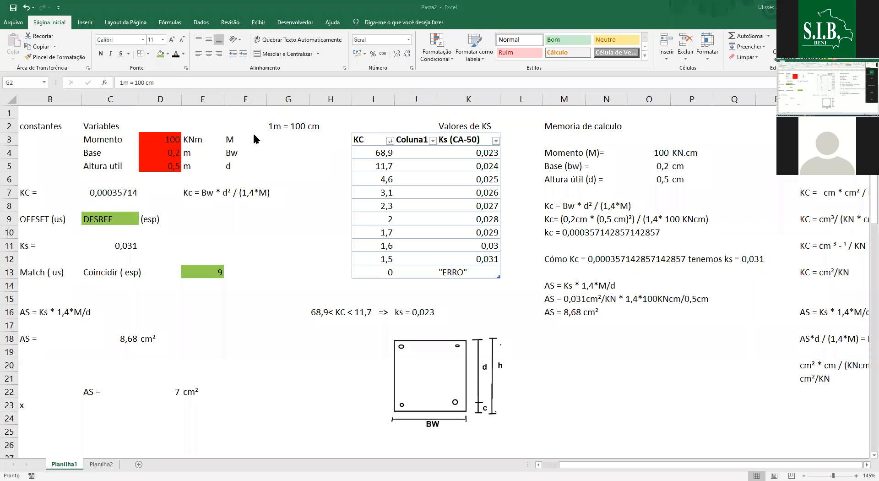
{"action": "left_click", "coordinate": [168, 133]}
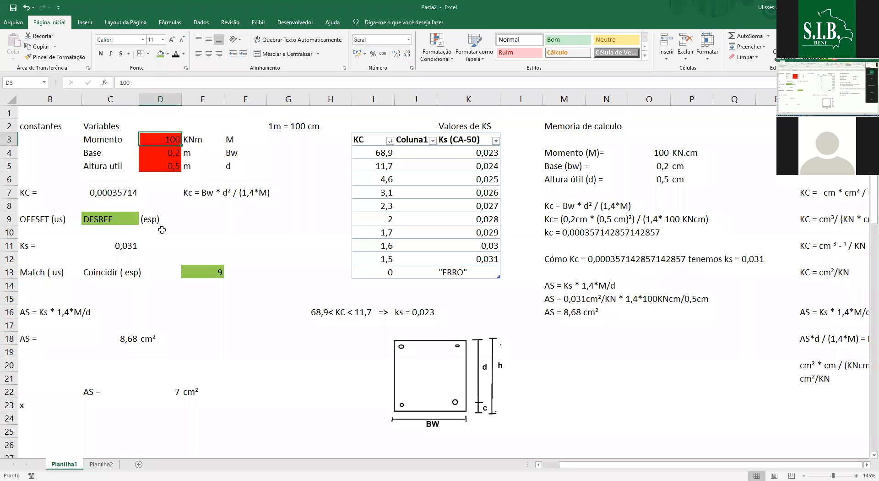
{"action": "left_click", "coordinate": [131, 190]}
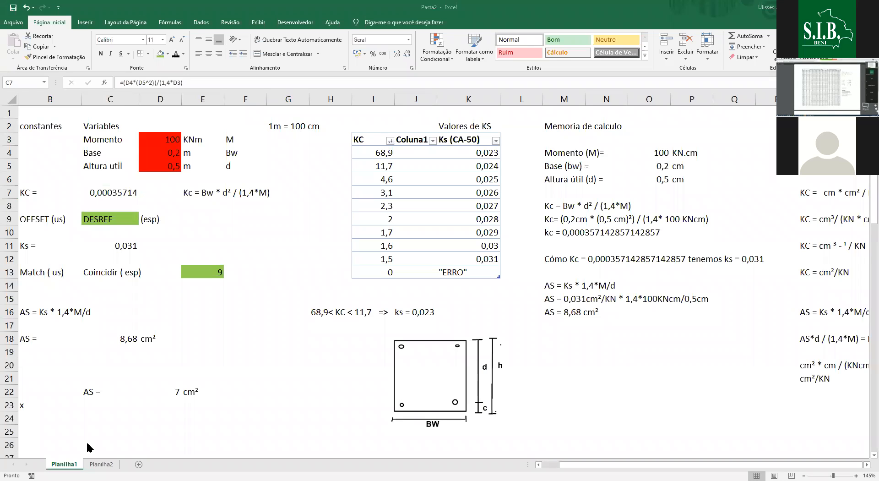
- Review the cell references in the KC formula in C7 and the Ks lookup formula in C11
{"action": "left_click", "coordinate": [158, 224]}
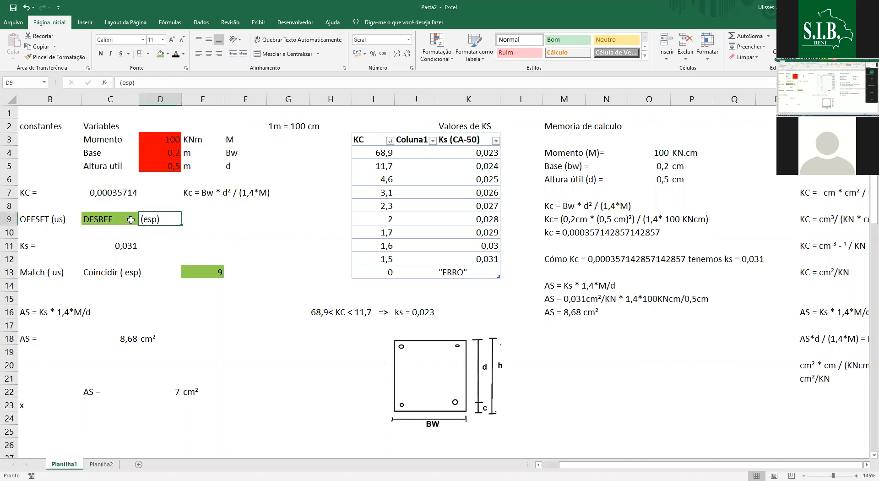
{"action": "left_click", "coordinate": [103, 189]}
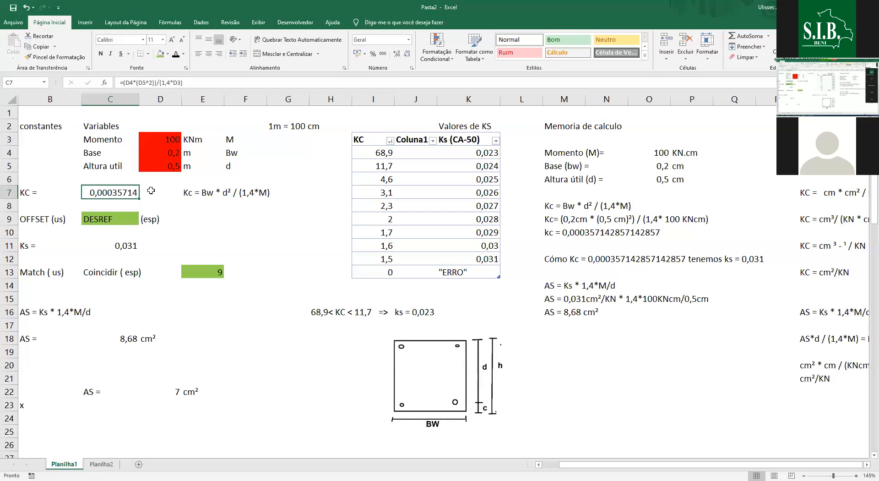
{"action": "left_click", "coordinate": [187, 82]}
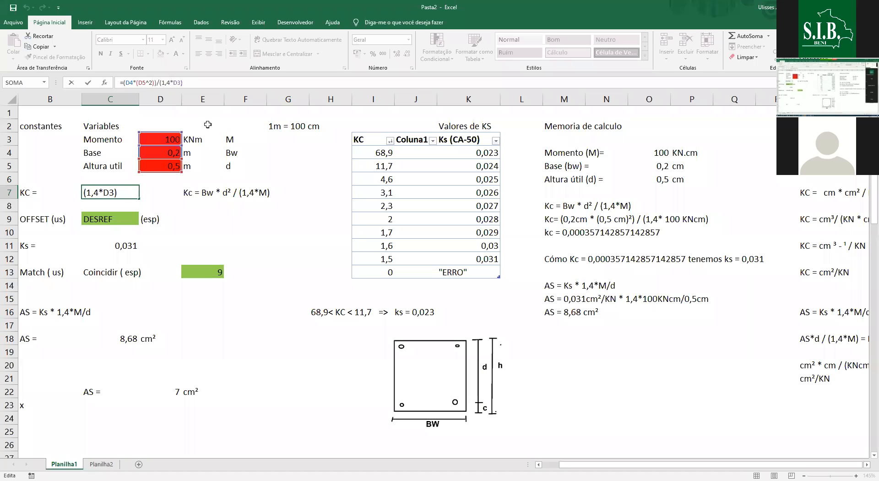
{"action": "key", "text": "Return"}
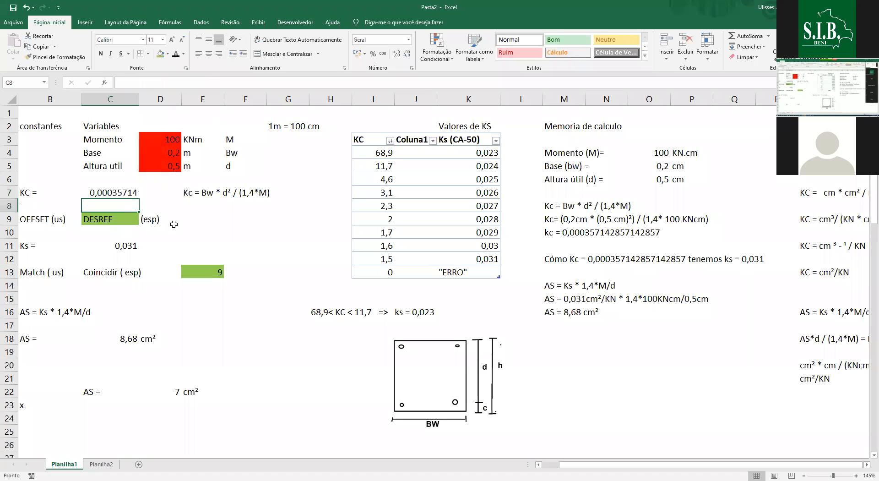
{"action": "key", "text": "Down"}
{"action": "key", "text": "Down"}
{"action": "key", "text": "Down"}
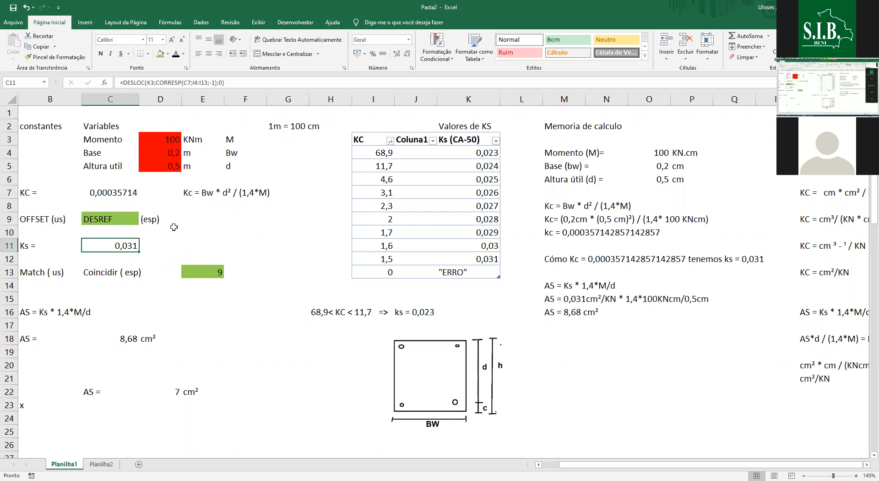
- Set Momento in D3 to 10000, Base in D4 to 20 and Altura util in D5 to 50
{"action": "left_click", "coordinate": [161, 139]}
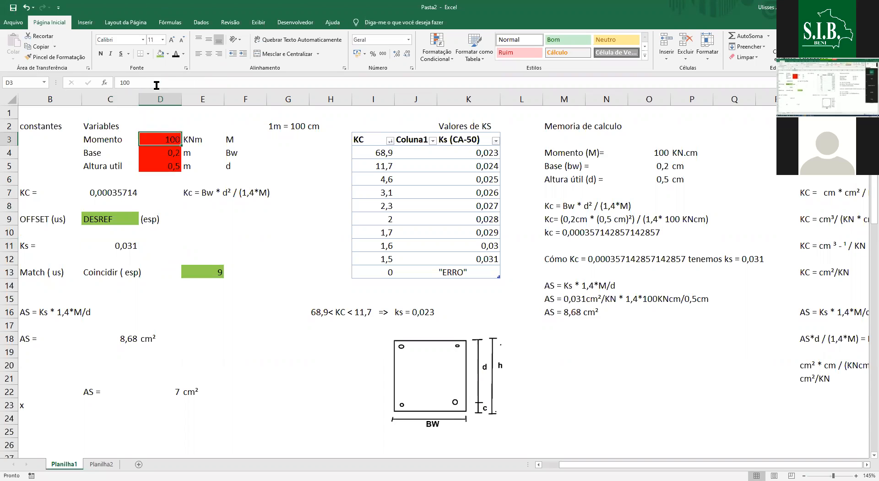
{"action": "left_click", "coordinate": [156, 85]}
{"action": "type", "text": "00"}
{"action": "key", "text": "Return"}
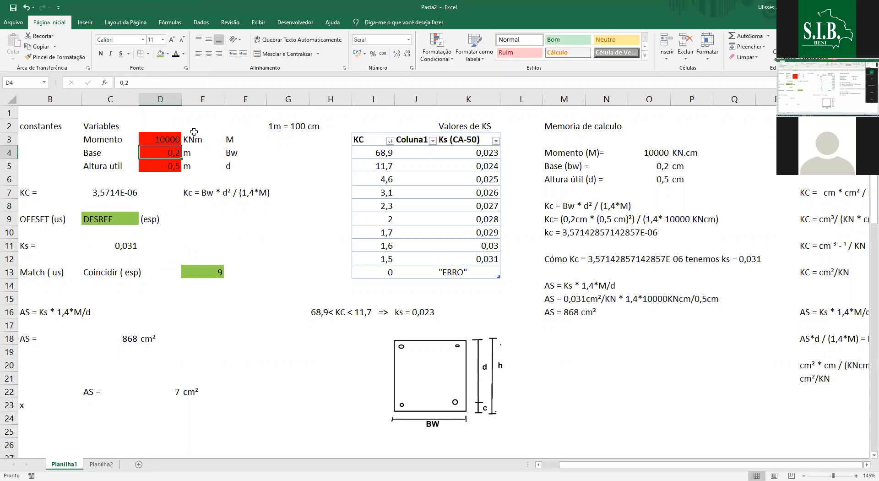
{"action": "type", "text": "20"}
{"action": "key", "text": "Return"}
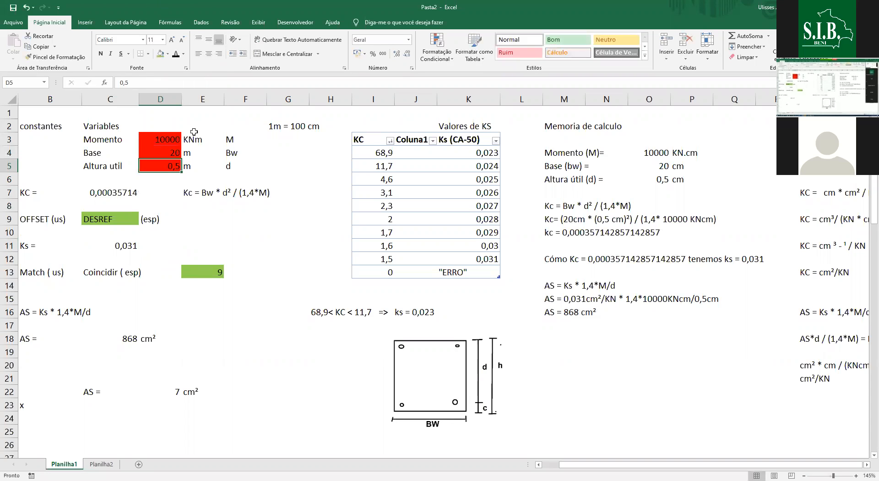
{"action": "type", "text": "50"}
{"action": "key", "text": "Return"}
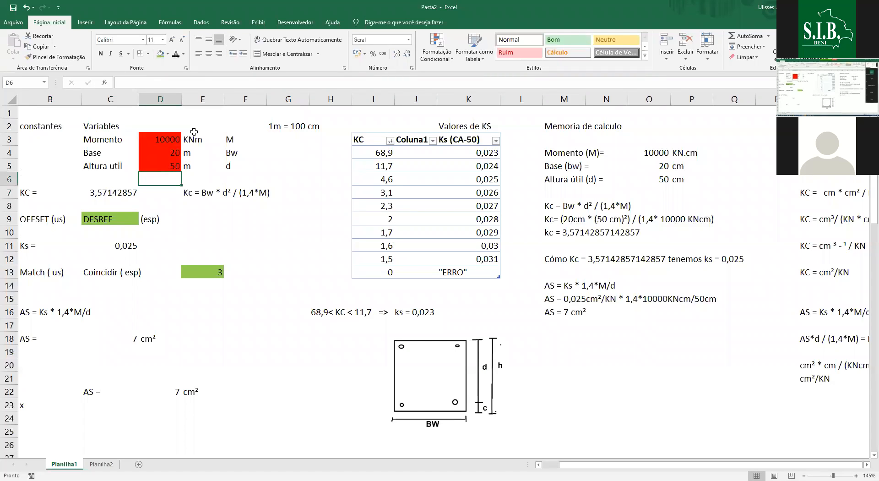
- Restore the Momento value in D3 to 100
{"action": "key", "text": "Up"}
{"action": "key", "text": "Up"}
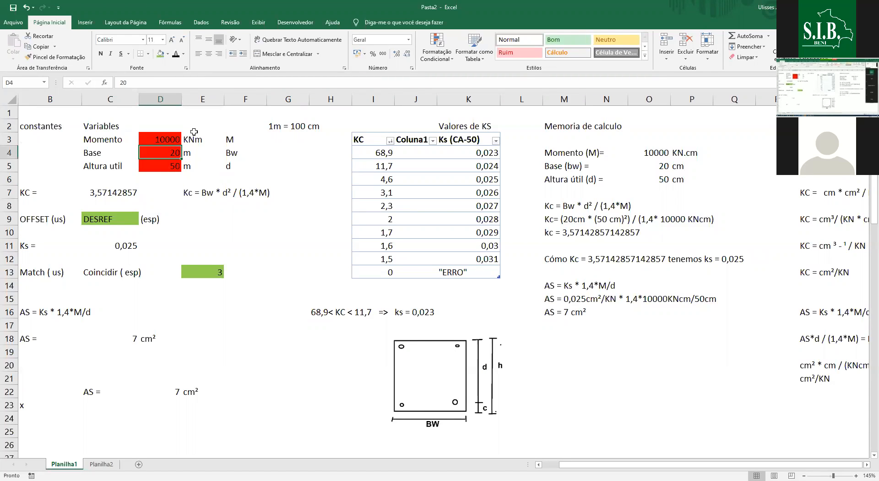
{"action": "key", "text": "Up"}
{"action": "key", "text": "Right"}
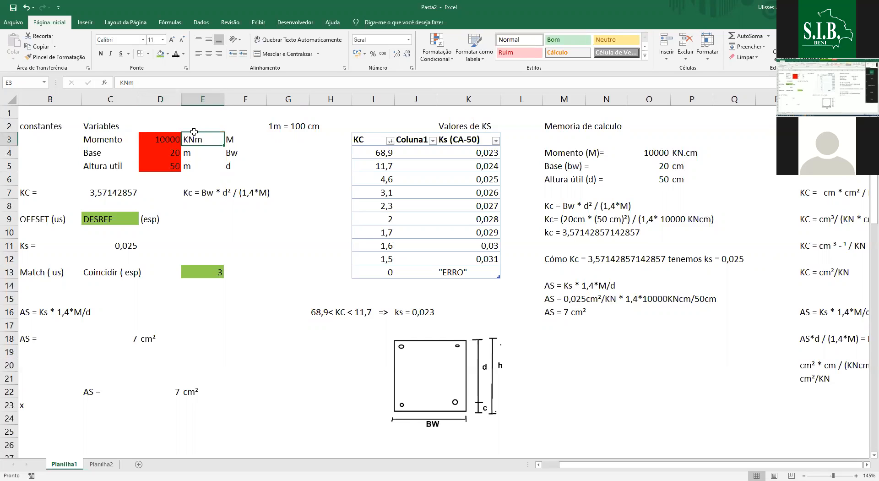
{"action": "key", "text": "Left"}
{"action": "left_click", "coordinate": [148, 83]}
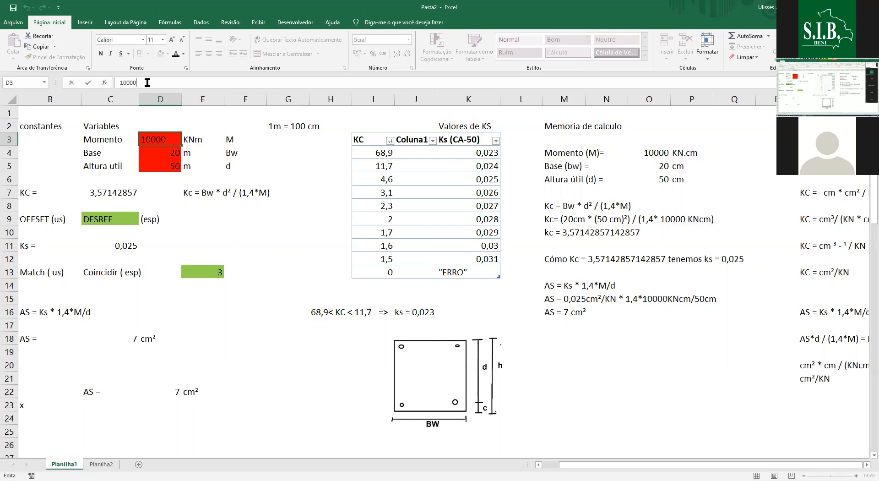
{"action": "key", "text": "BackSpace"}
{"action": "key", "text": "BackSpace"}
{"action": "key", "text": "Return"}
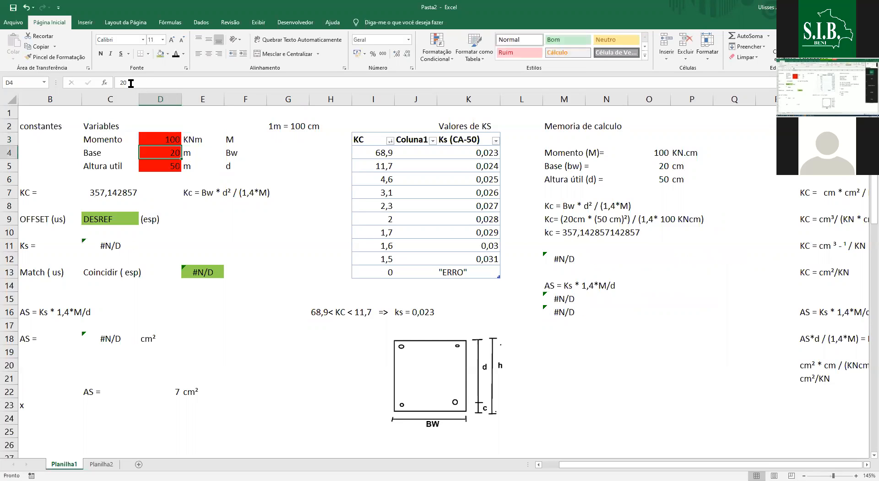
- Restore Base in D4 to 0,2 and Altura util in D5 to 0,5
{"action": "left_click", "coordinate": [122, 83]}
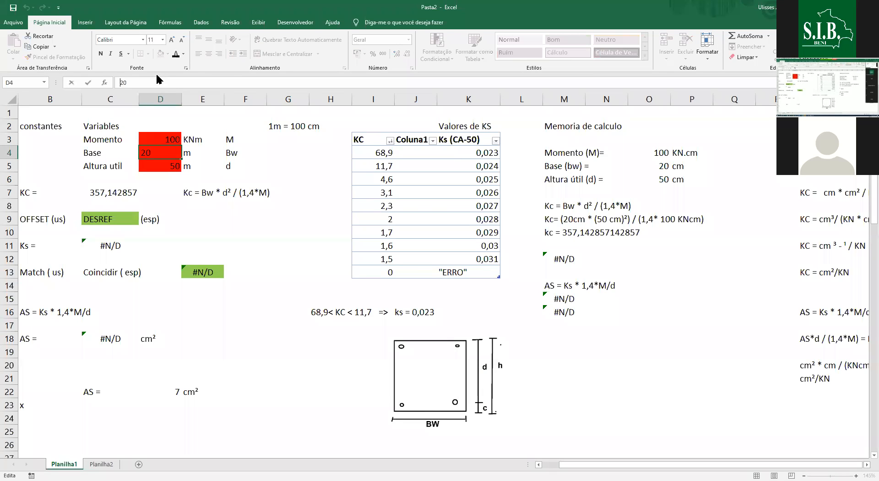
{"action": "type", "text": "0,"}
{"action": "key", "text": "Return"}
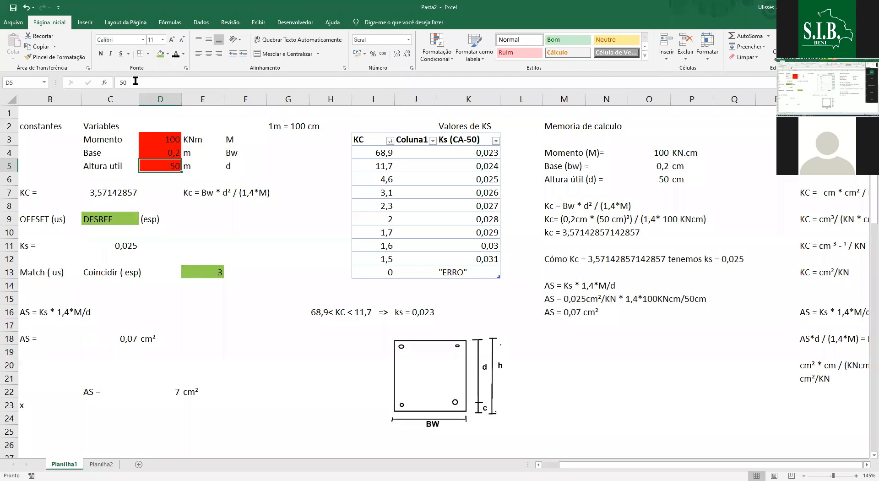
{"action": "left_click", "coordinate": [122, 83]}
{"action": "type", "text": ","}
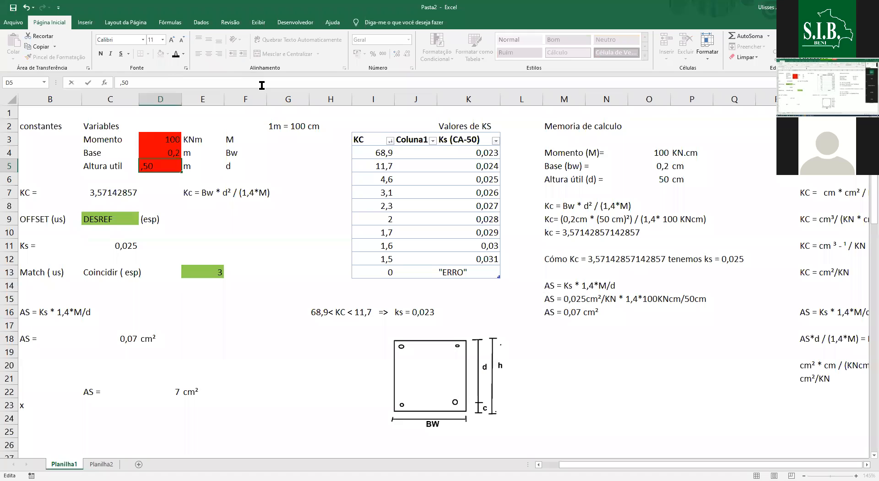
{"action": "key", "text": "Return"}
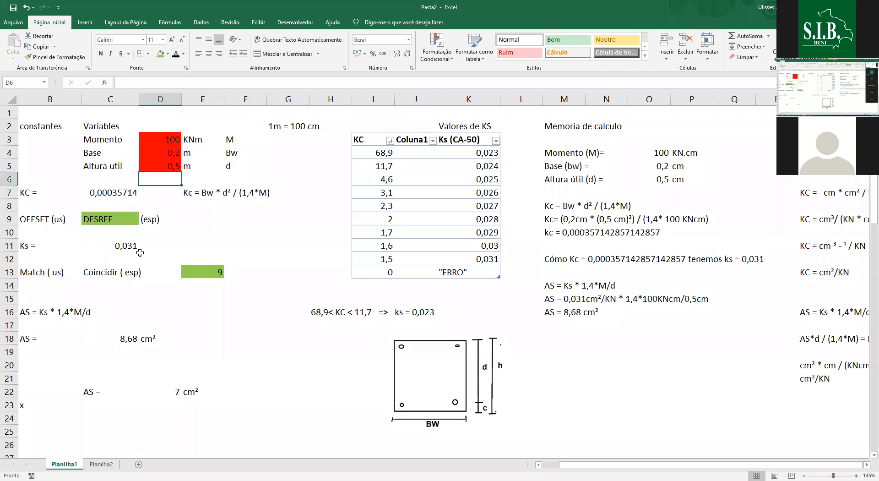
- Review the formulas behind the Match result in E13, AS in C18 and Ks in C11
{"action": "key", "text": "Down"}
{"action": "key", "text": "Down"}
{"action": "key", "text": "Down"}
{"action": "key", "text": "Right"}
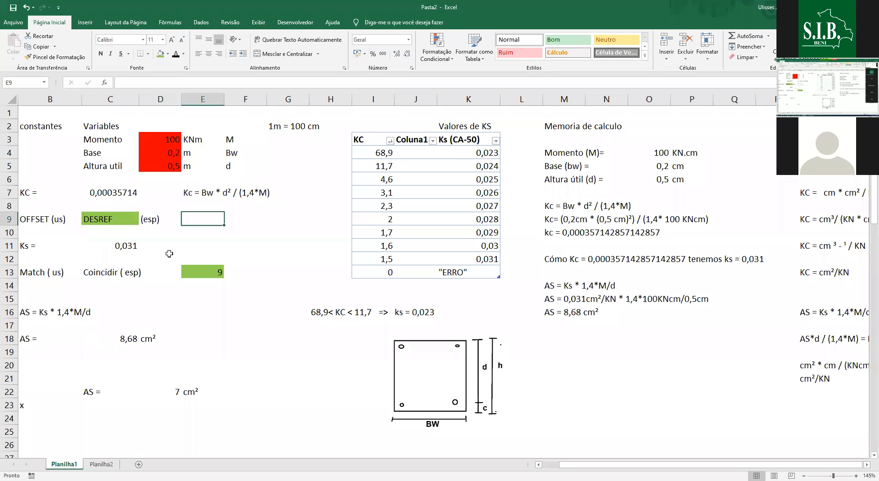
{"action": "key", "text": "Down"}
{"action": "key", "text": "Down"}
{"action": "key", "text": "Down"}
{"action": "key", "text": "Down"}
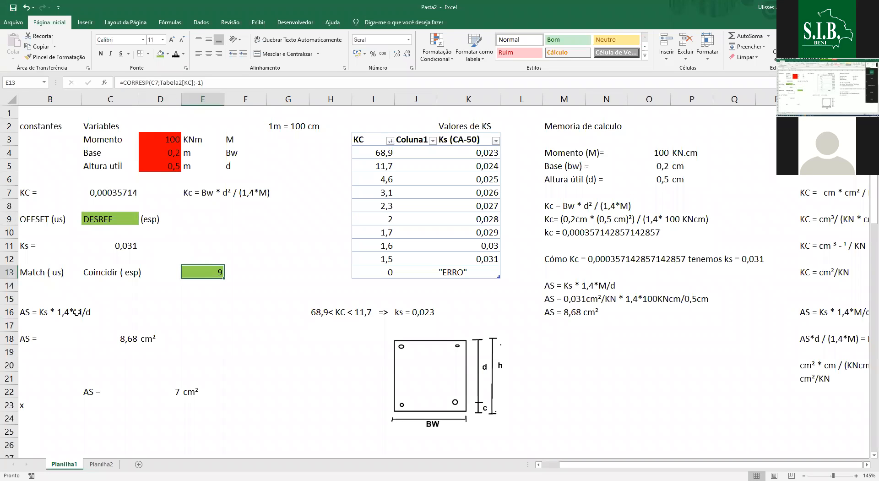
{"action": "left_click", "coordinate": [77, 313]}
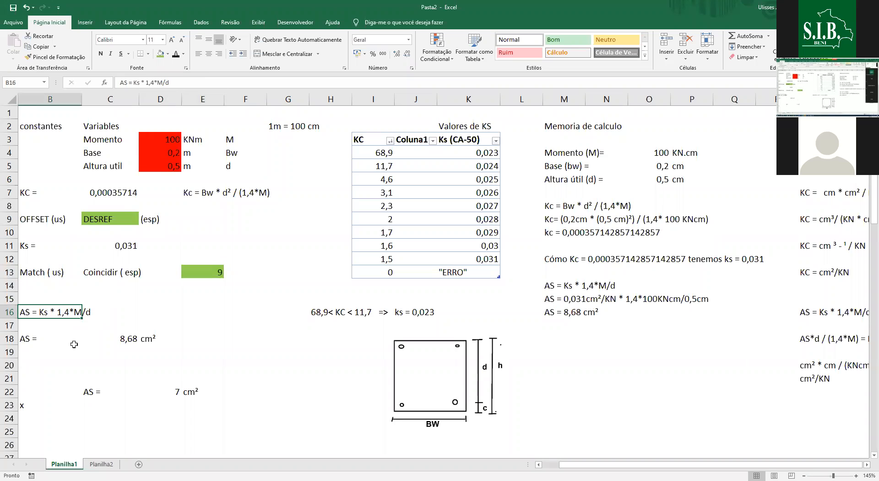
{"action": "left_click", "coordinate": [106, 338]}
{"action": "left_click", "coordinate": [111, 246]}
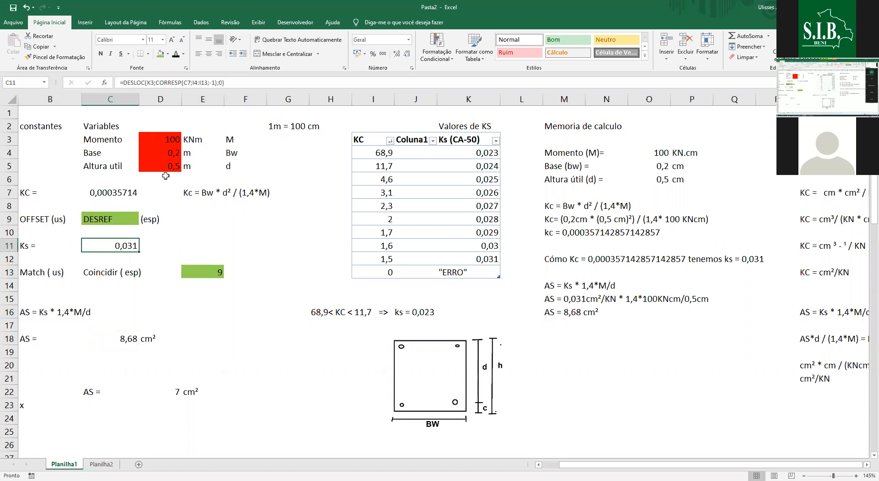
- Set the Momento value in D3 to 10
{"action": "left_click", "coordinate": [169, 153]}
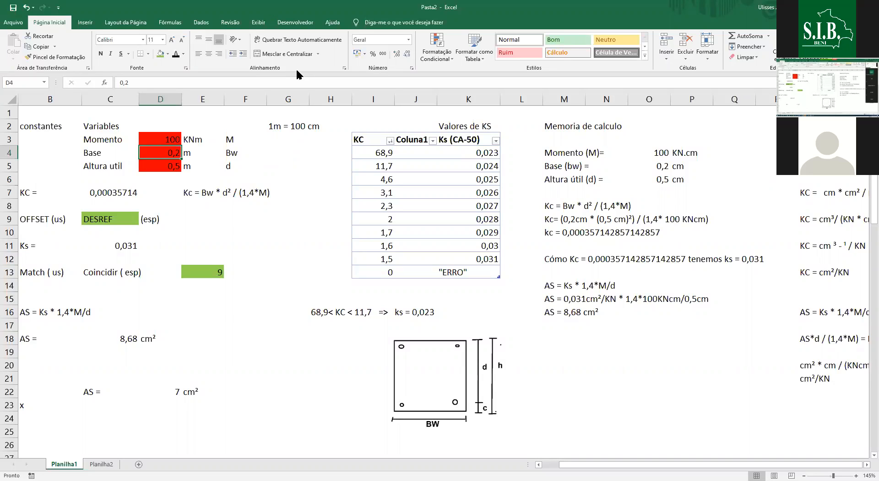
{"action": "key", "text": "Up"}
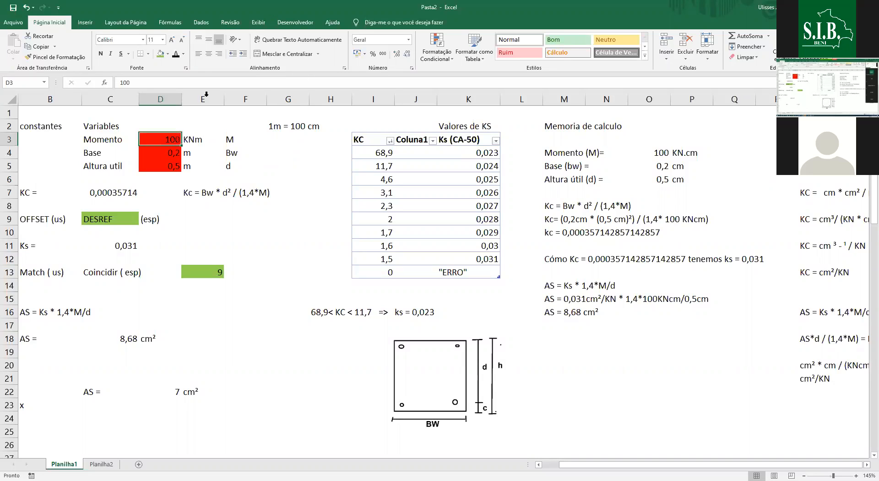
{"action": "left_click", "coordinate": [169, 89]}
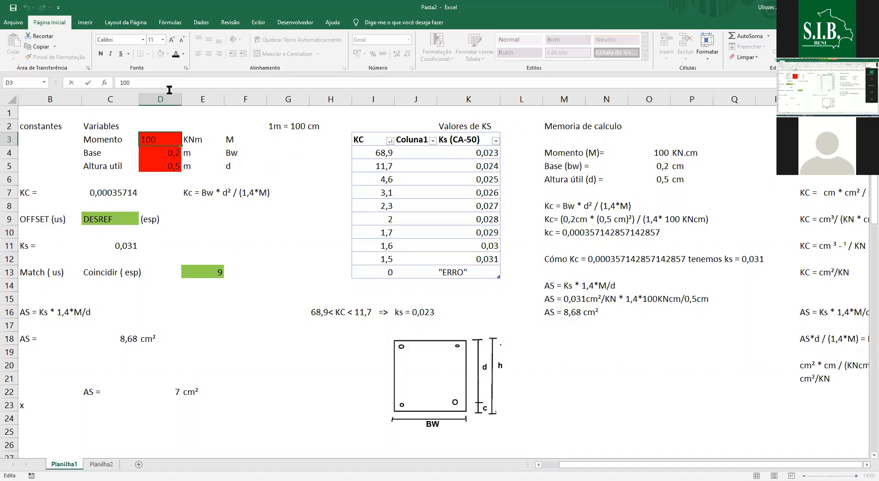
{"action": "key", "text": "BackSpace"}
{"action": "key", "text": "Return"}
{"action": "key", "text": "Up"}
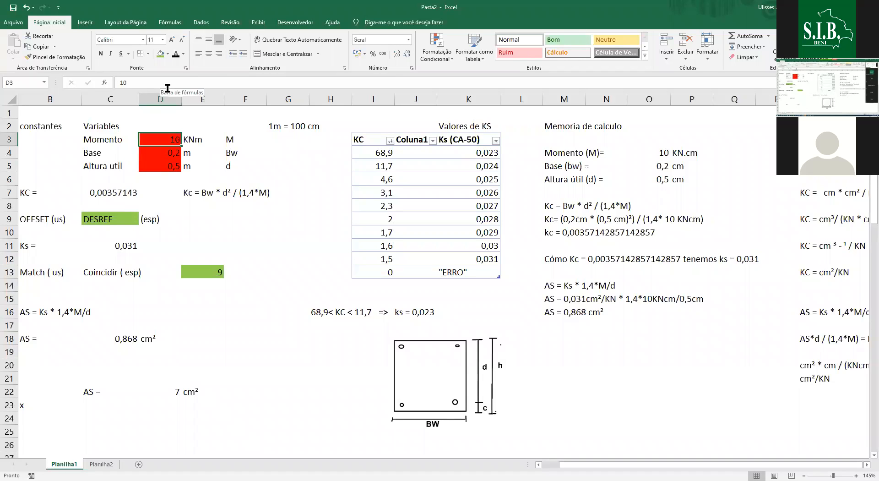
- Set the Momento value in D3 to 10000, keeping Base and Altura util in metres
{"action": "left_click", "coordinate": [171, 83]}
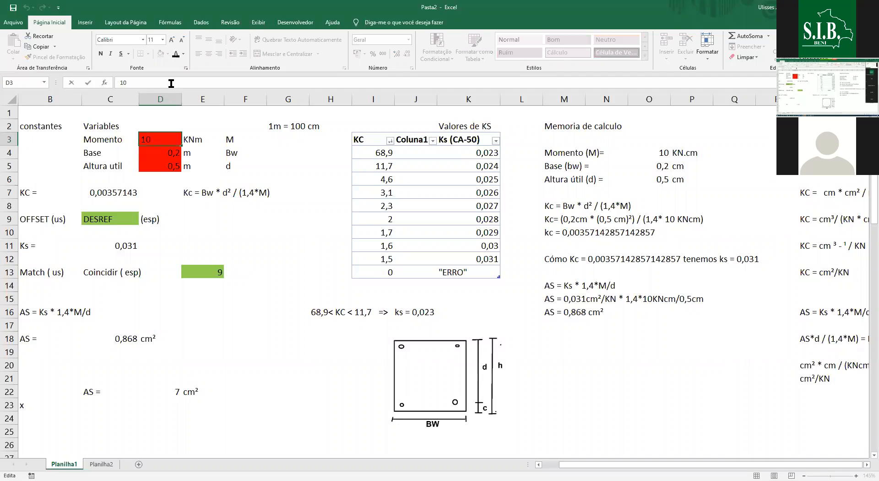
{"action": "type", "text": "000"}
{"action": "key", "text": "Return"}
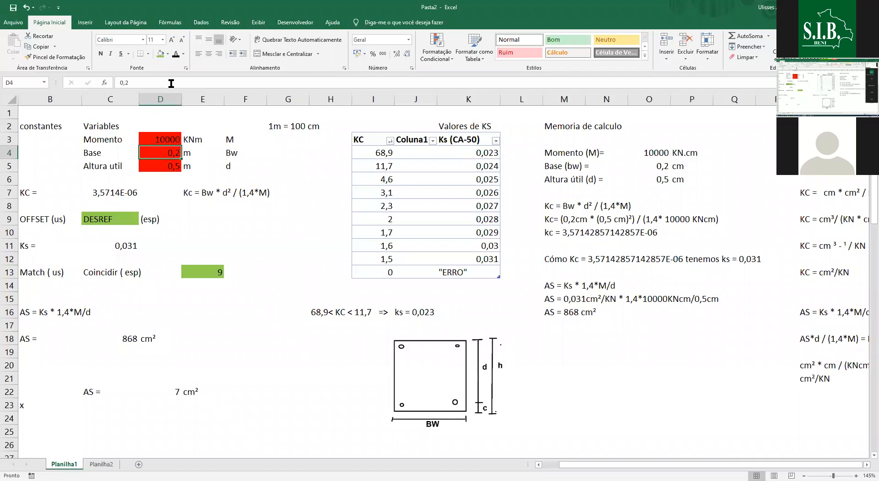
{"action": "left_click", "coordinate": [166, 135]}
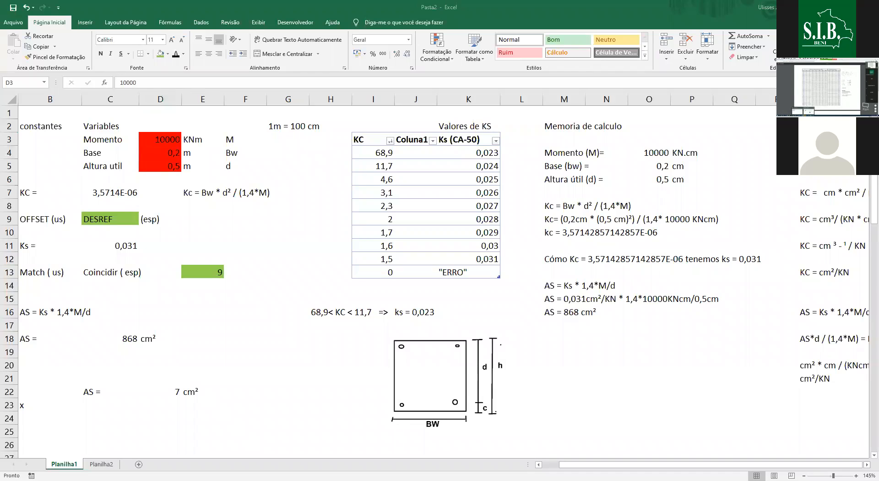
{"action": "left_click", "coordinate": [178, 144]}
{"action": "left_click", "coordinate": [180, 146]}
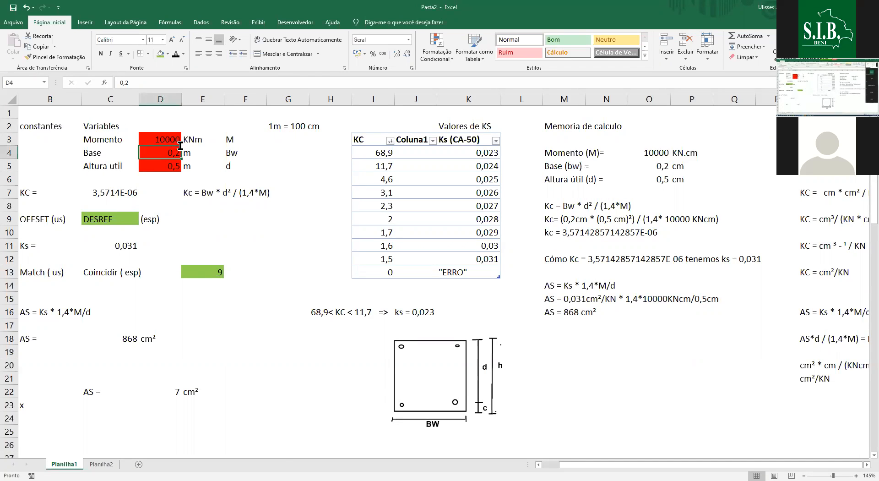
- Set Base in D4 to 20 and change its unit label in E4 to cm
{"action": "type", "text": "20"}
{"action": "key", "text": "Tab"}
{"action": "type", "text": "c"}
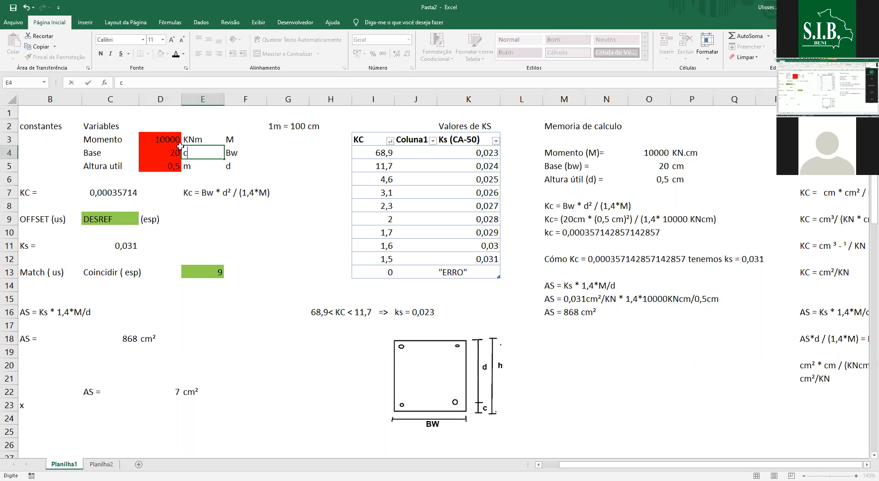
{"action": "type", "text": "m"}
{"action": "key", "text": "Return"}
- Change the Altura util unit label in E5 to cm and set its value in D5 to 50
{"action": "type", "text": "c"}
{"action": "key", "text": "ctrl+Return"}
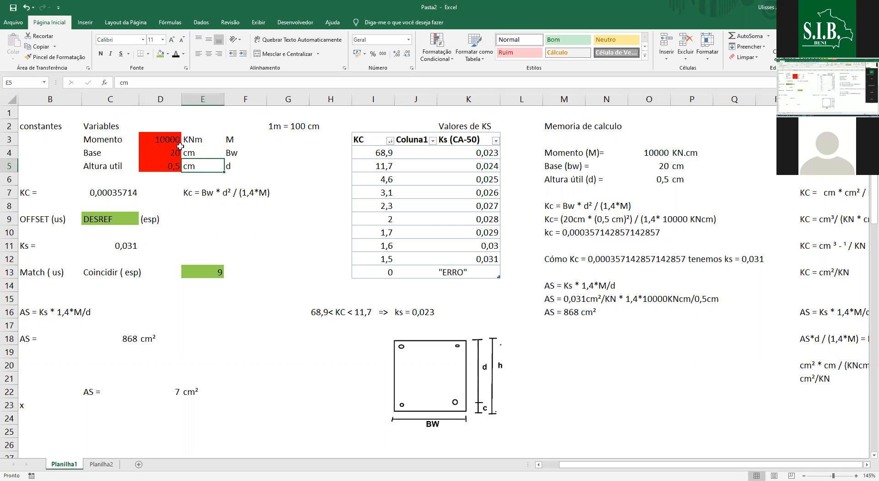
{"action": "key", "text": "Left"}
{"action": "type", "text": "20"}
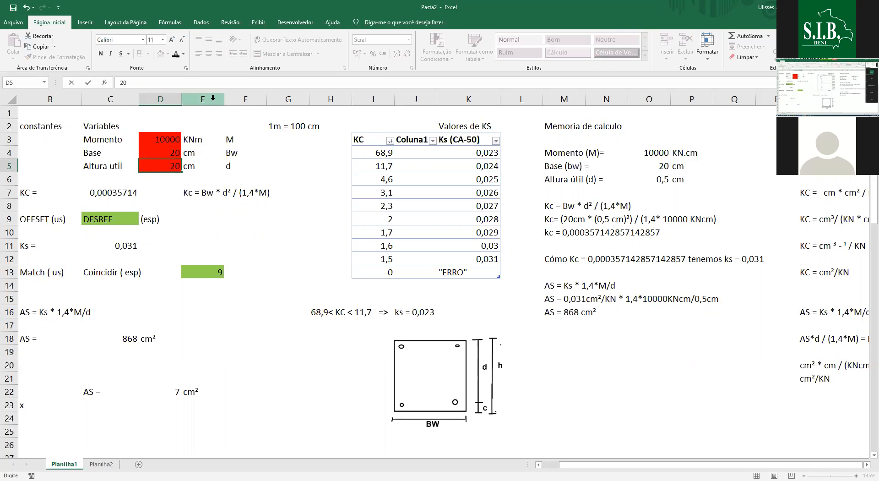
{"action": "key", "text": "BackSpace"}
{"action": "key", "text": "BackSpace"}
{"action": "type", "text": "50"}
{"action": "key", "text": "Return"}
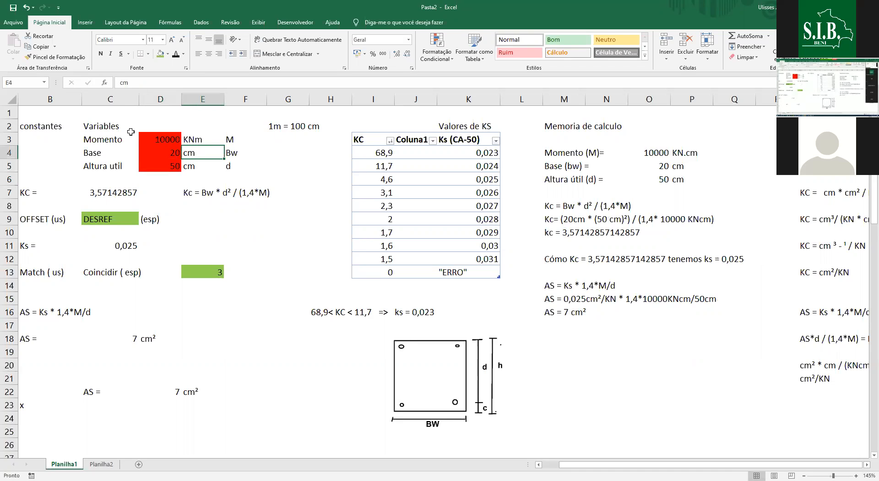
- Insert a blank column before column D, then move the E9:F22 block back to D9:E22 and the Kc formula text to E7
{"action": "left_click", "coordinate": [178, 156]}
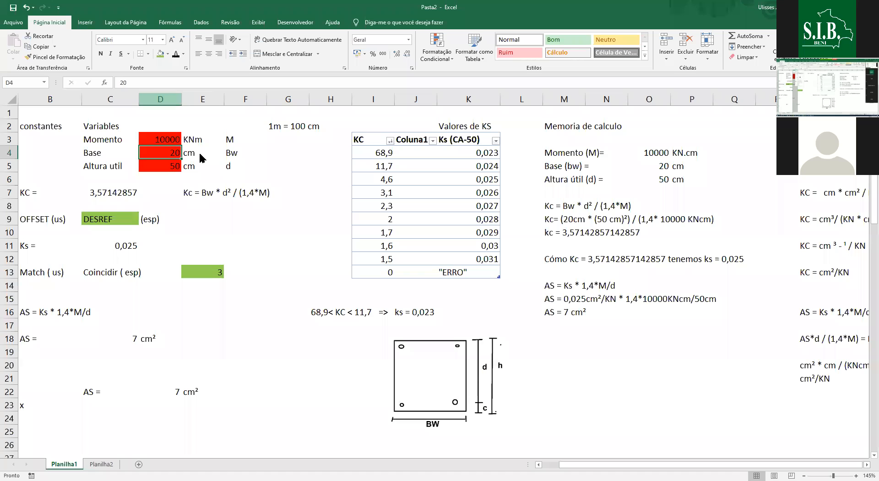
{"action": "key", "text": "ctrl+space"}
{"action": "key", "text": "ctrl+shift+plus"}
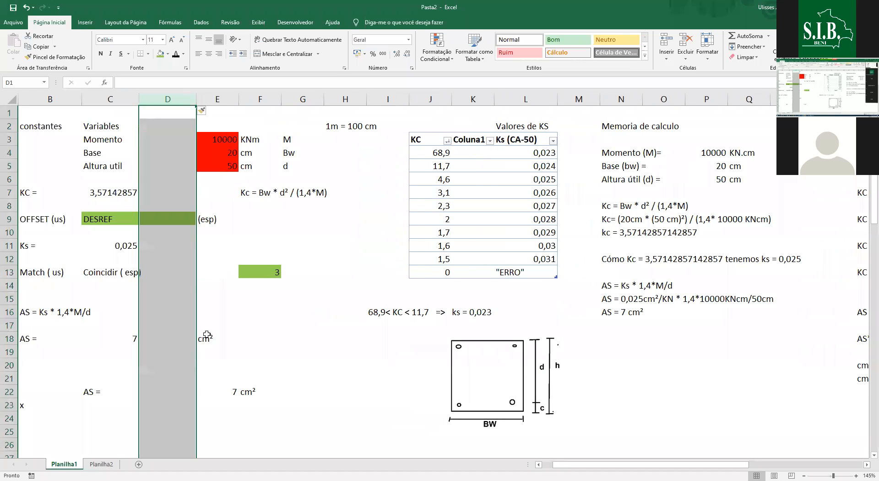
{"action": "left_click_drag", "start_coordinate": [202, 221], "coordinate": [269, 392]}
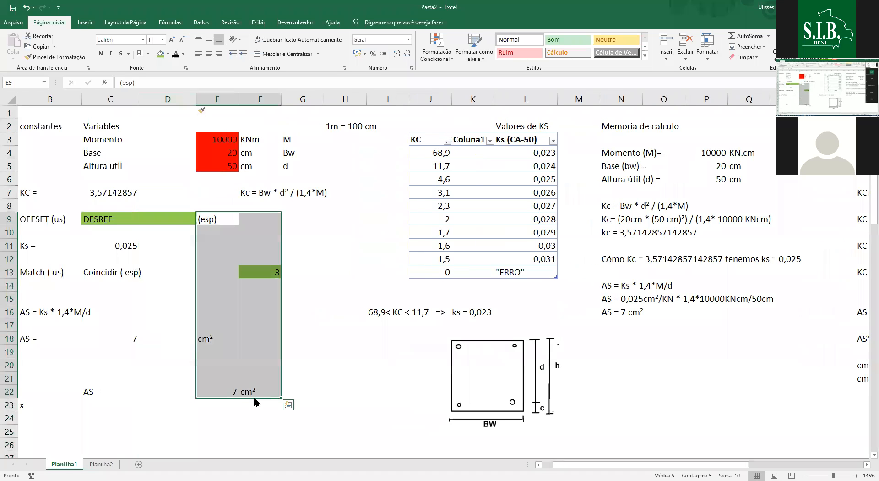
{"action": "key", "text": "ctrl+z"}
{"action": "left_click", "coordinate": [253, 194]}
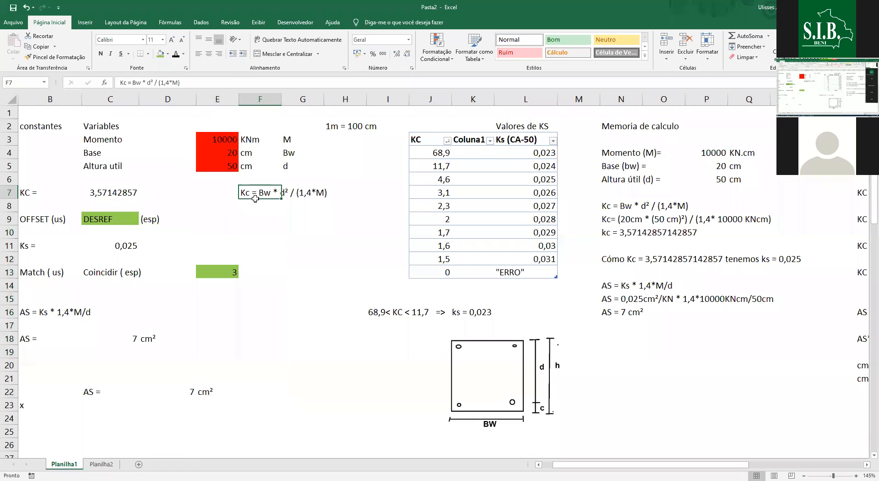
{"action": "key", "text": "ctrl+z"}
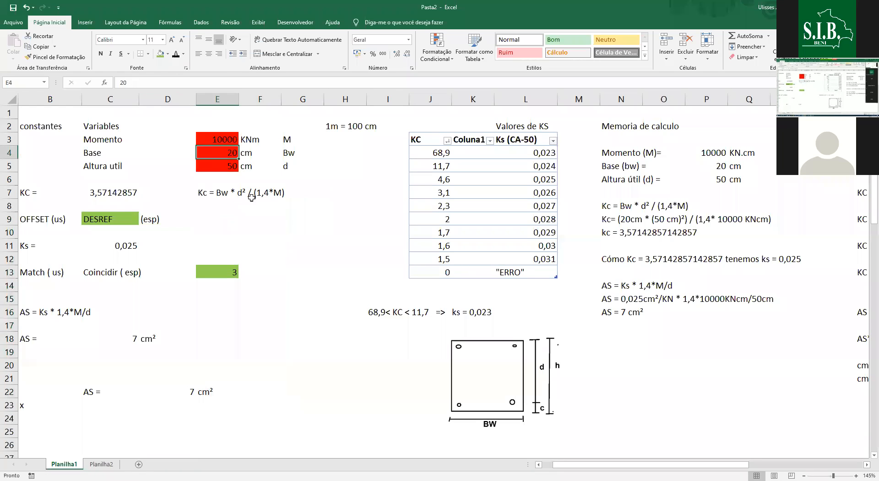
- Move the three input values from E3:E5 to H3:H5 and fill the empty cells D2:D5 red
{"action": "key", "text": "ctrl+z"}
{"action": "key", "text": "ctrl+z"}
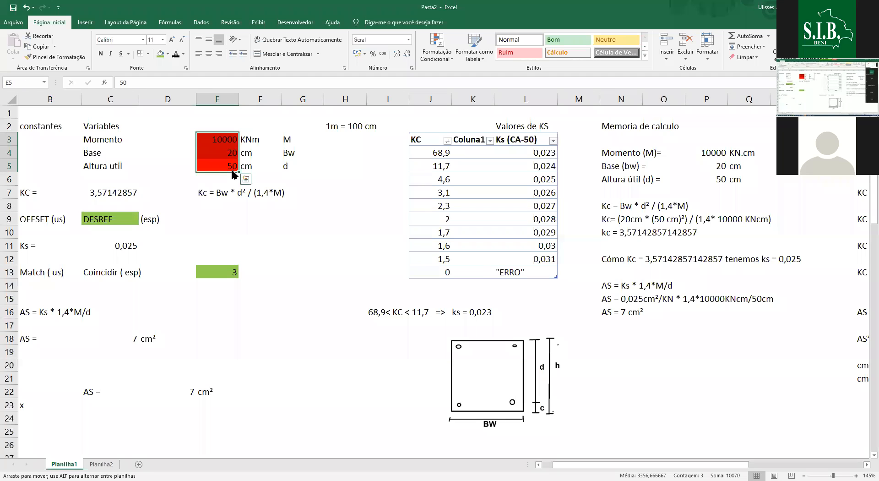
{"action": "left_click_drag", "start_coordinate": [234, 174], "coordinate": [348, 130]}
{"action": "left_click", "coordinate": [155, 128]}
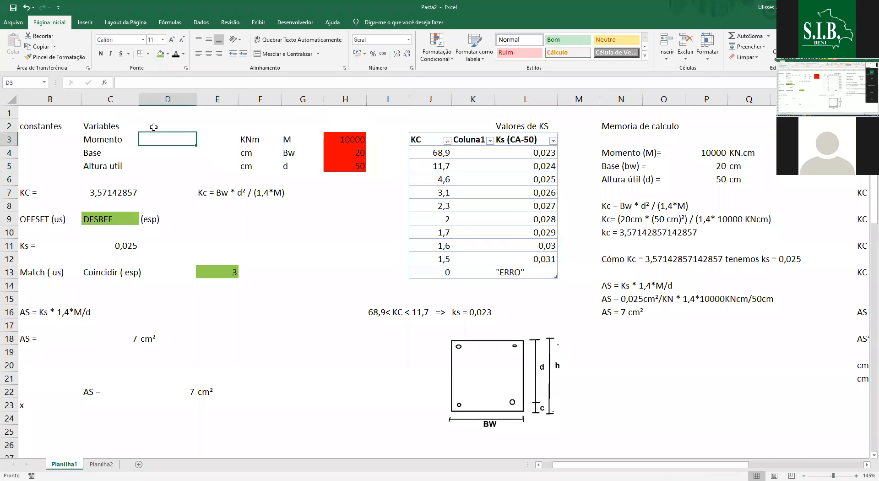
{"action": "left_click", "coordinate": [161, 167], "text": "shift"}
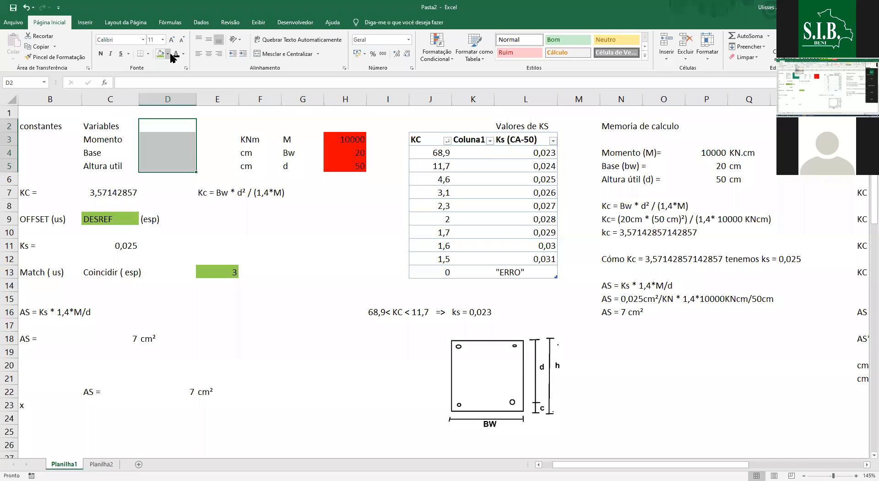
- Move the units to E3:E5 and the symbols M, Bw and d to B3:B5, removing the constantes heading
{"action": "left_click_drag", "start_coordinate": [257, 168], "coordinate": [201, 142]}
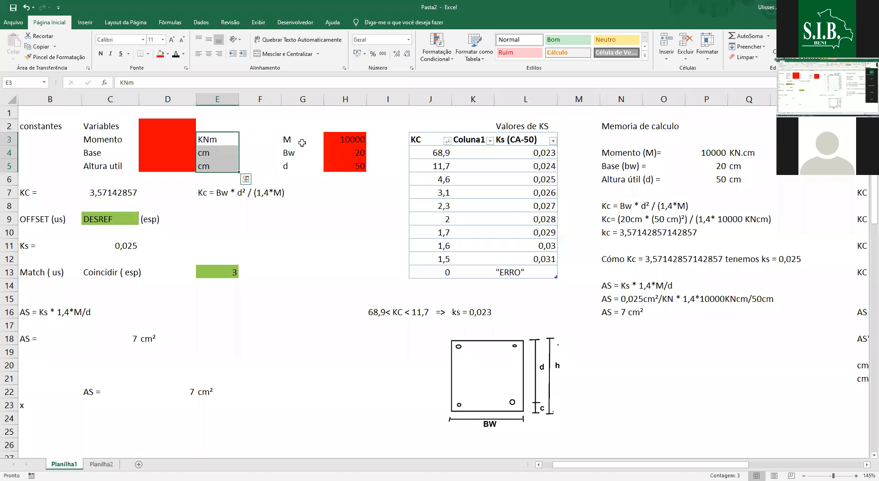
{"action": "left_click_drag", "start_coordinate": [286, 166], "coordinate": [269, 158]}
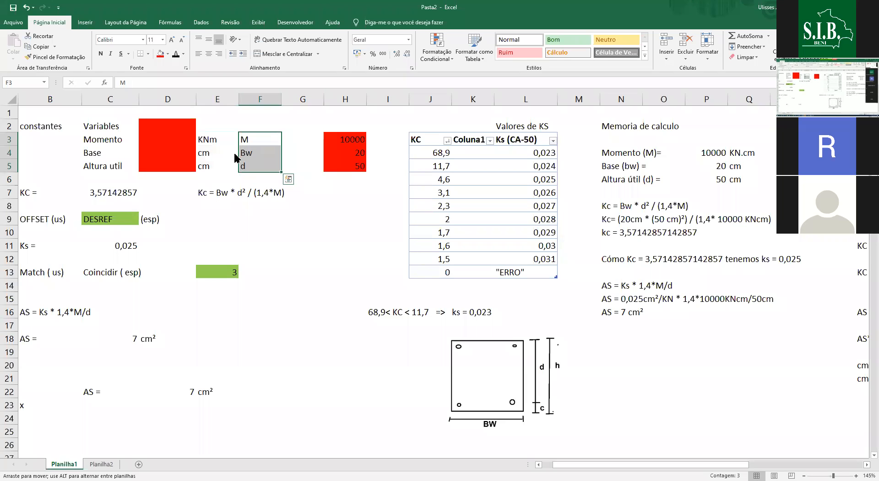
{"action": "left_click_drag", "start_coordinate": [235, 157], "coordinate": [18, 155]}
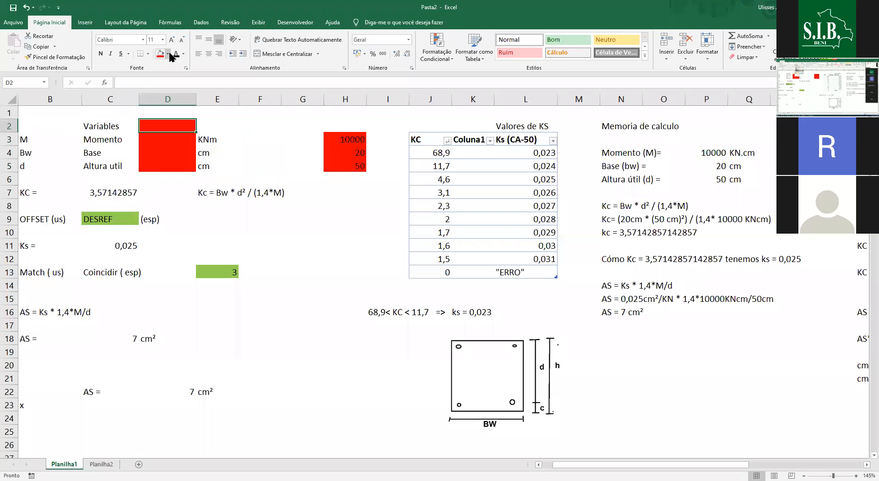
- Remove the red fill from D2 and move the values from H3:H5 to F3:F5
{"action": "key", "text": "ctrl+z"}
{"action": "key", "text": "ctrl+z"}
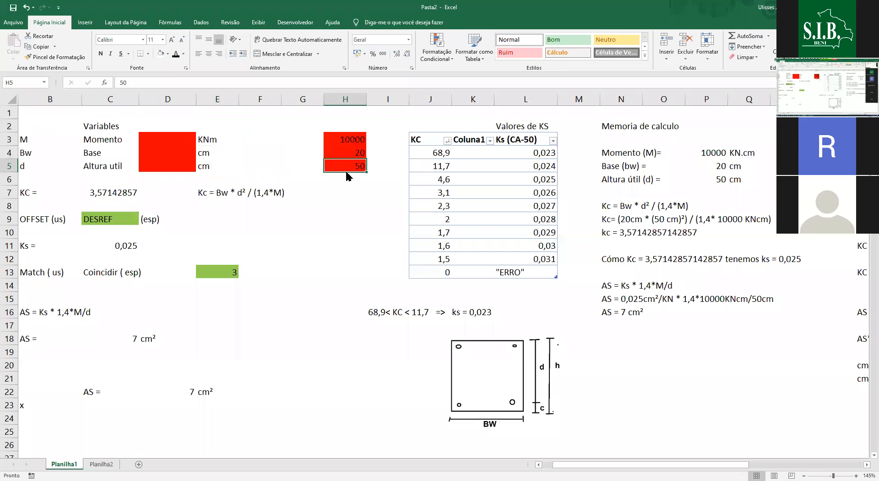
{"action": "key", "text": "shift+Up"}
{"action": "key", "text": "Up"}
{"action": "left_click_drag", "start_coordinate": [347, 176], "coordinate": [347, 176]}
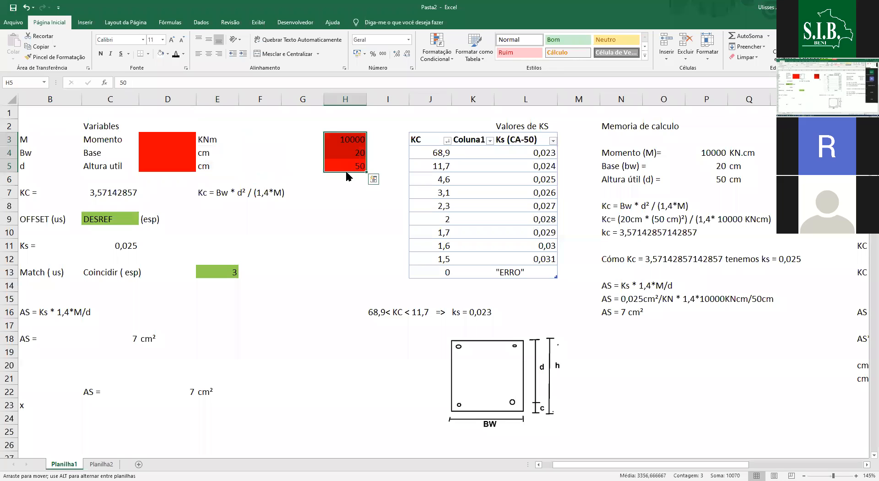
{"action": "left_click_drag", "start_coordinate": [265, 141], "coordinate": [265, 142]}
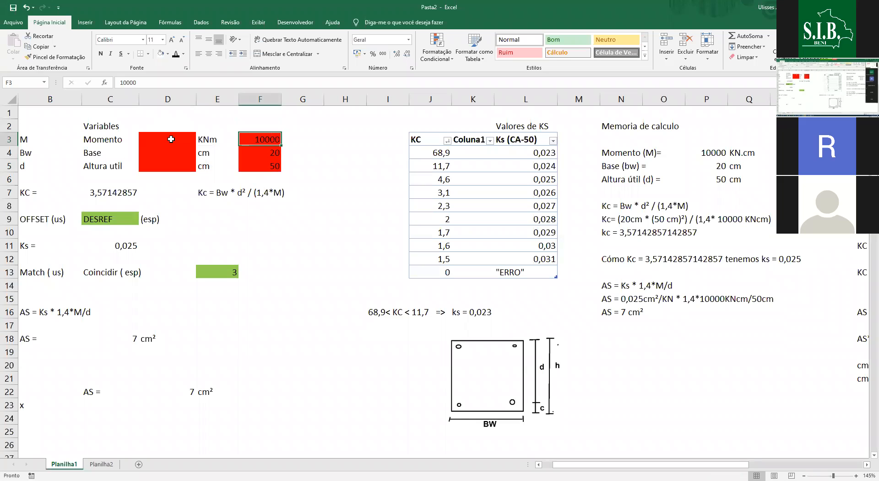
- Enter 100 for Momento in D3, 0,2 for Base in D4 and 0,5 for Altura util in D5
{"action": "left_click", "coordinate": [170, 139]}
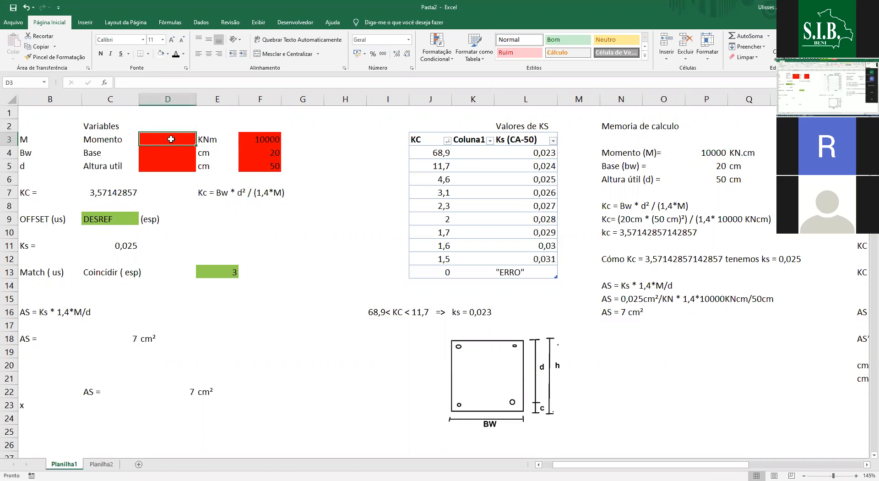
{"action": "left_click", "coordinate": [259, 136]}
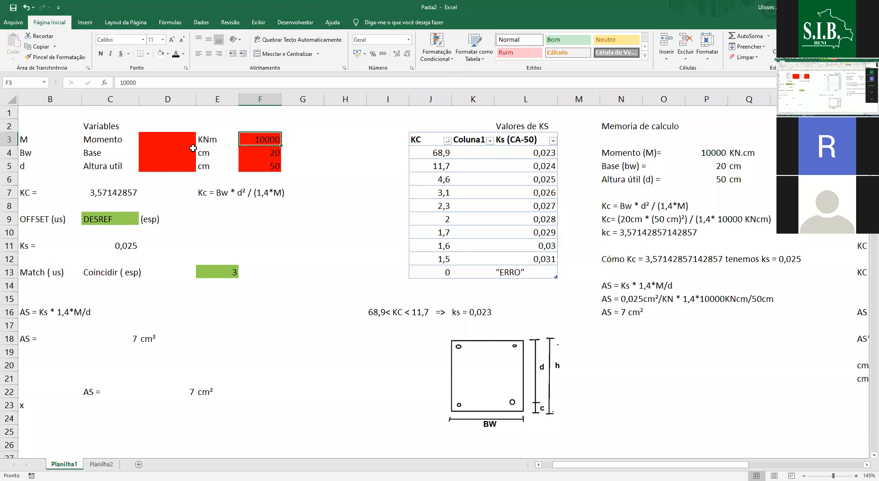
{"action": "left_click", "coordinate": [159, 140]}
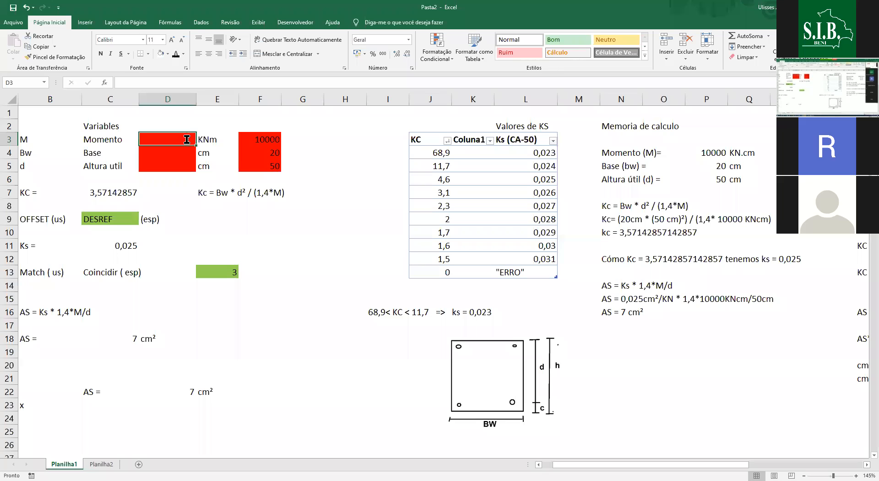
{"action": "type", "text": "100"}
{"action": "key", "text": "Return"}
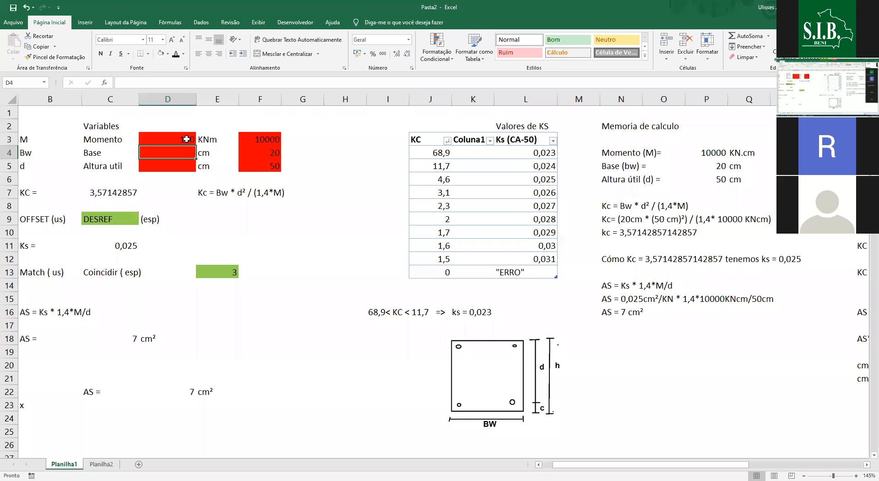
{"action": "key", "text": "BackSpace"}
{"action": "type", "text": ",2"}
{"action": "key", "text": "Return"}
{"action": "type", "text": ","}
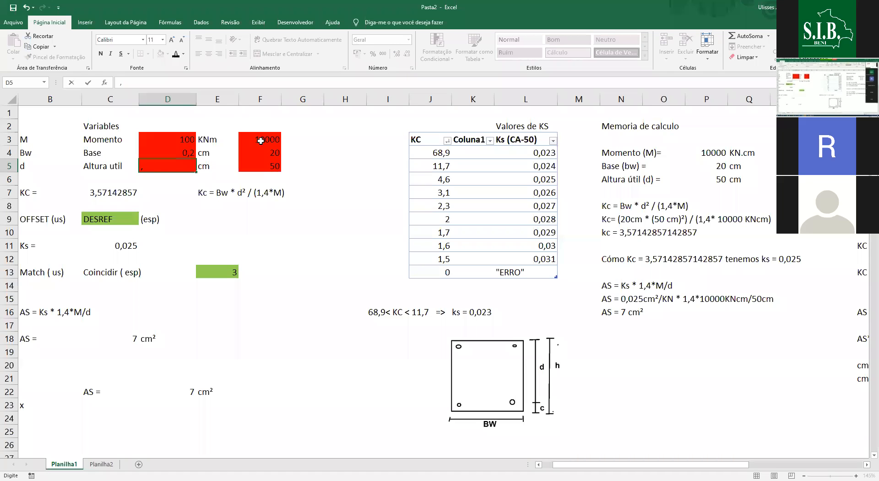
{"action": "type", "text": "5"}
{"action": "key", "text": "Return"}
- Replace the Momento value in F3 with a formula multiplying D3 by 100
{"action": "key", "text": "Up"}
{"action": "key", "text": "Up"}
{"action": "key", "text": "Up"}
{"action": "key", "text": "Right"}
{"action": "key", "text": "Right"}
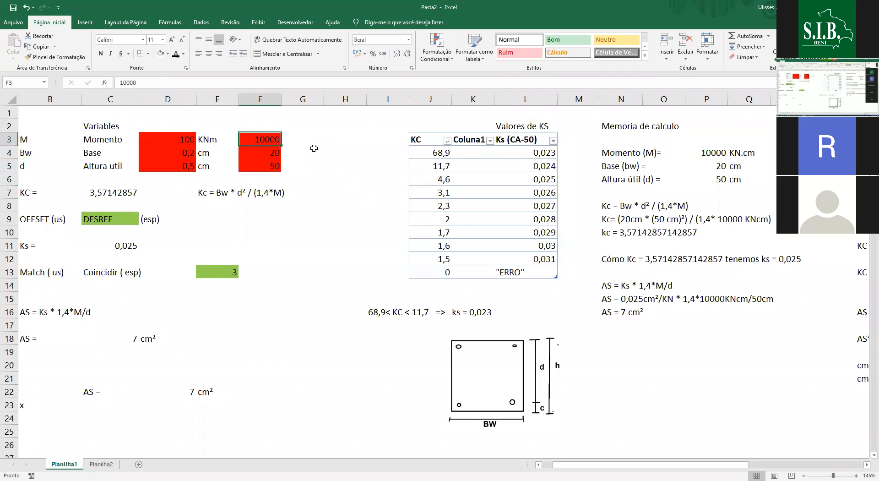
{"action": "type", "text": "="}
{"action": "key", "text": "Left"}
{"action": "key", "text": "Left"}
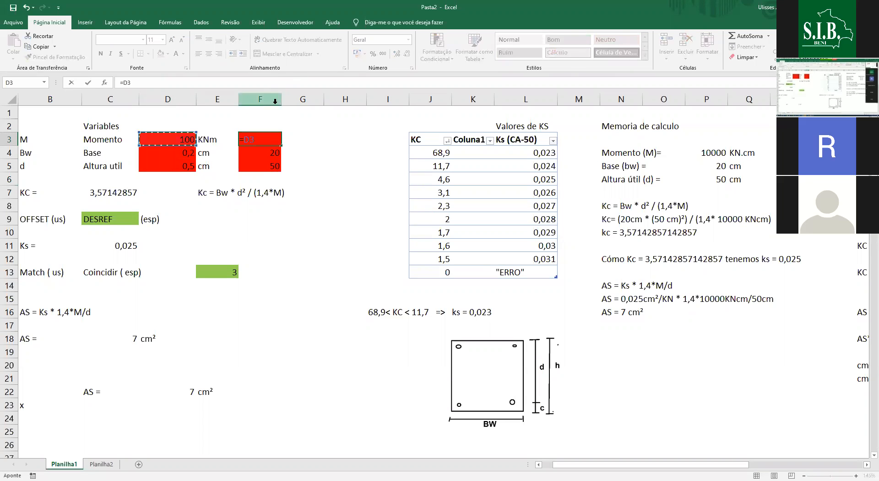
{"action": "type", "text": "*12"}
{"action": "key", "text": "BackSpace"}
{"action": "type", "text": "0"}
- Change the unit labels of Base in E4 and Altura util in E5 to m
{"action": "left_click", "coordinate": [206, 147]}
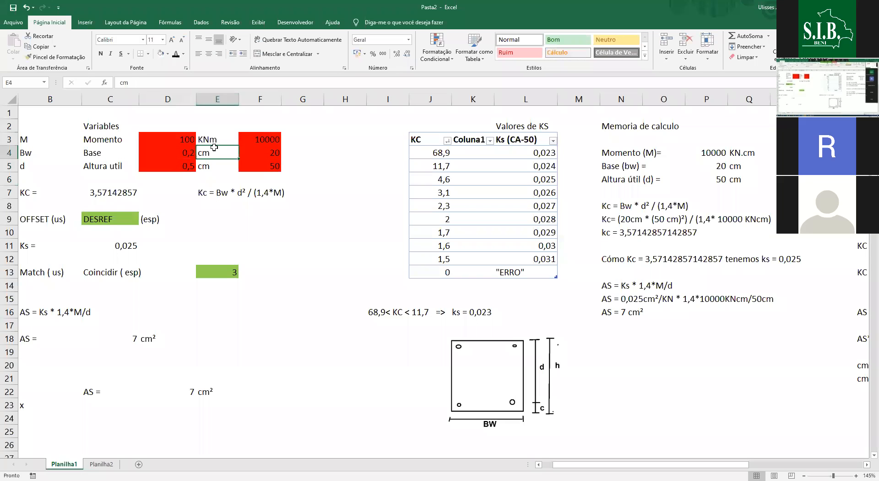
{"action": "type", "text": "m"}
{"action": "key", "text": "Return"}
{"action": "key", "text": "Return"}
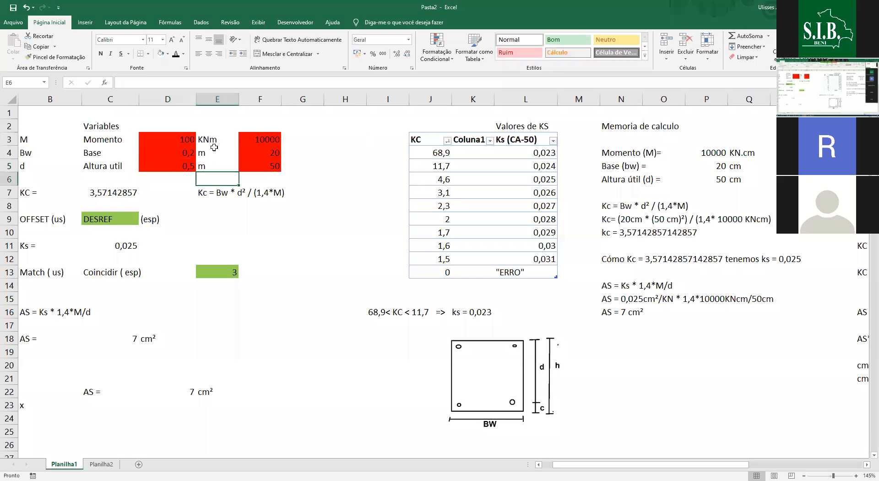
- Replace the Base value in F4 with a formula multiplying D4 by 100
{"action": "key", "text": "Up"}
{"action": "key", "text": "Left"}
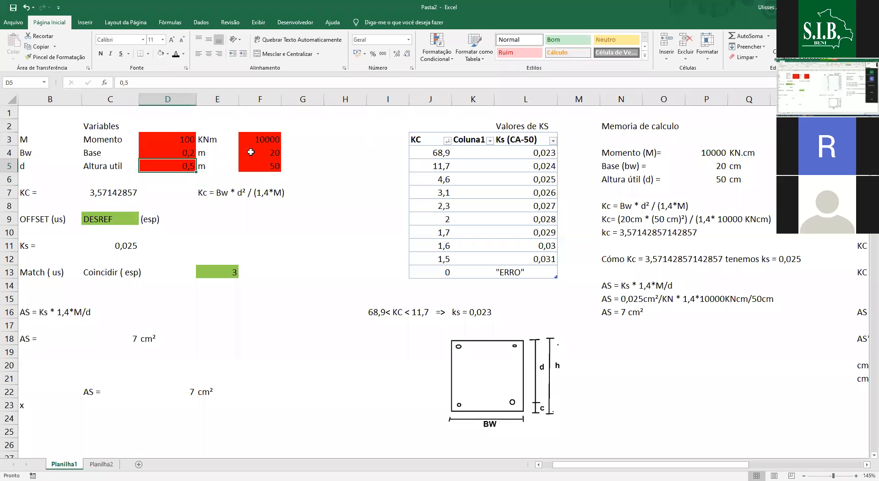
{"action": "key", "text": "Up"}
{"action": "key", "text": "Right"}
{"action": "key", "text": "Right"}
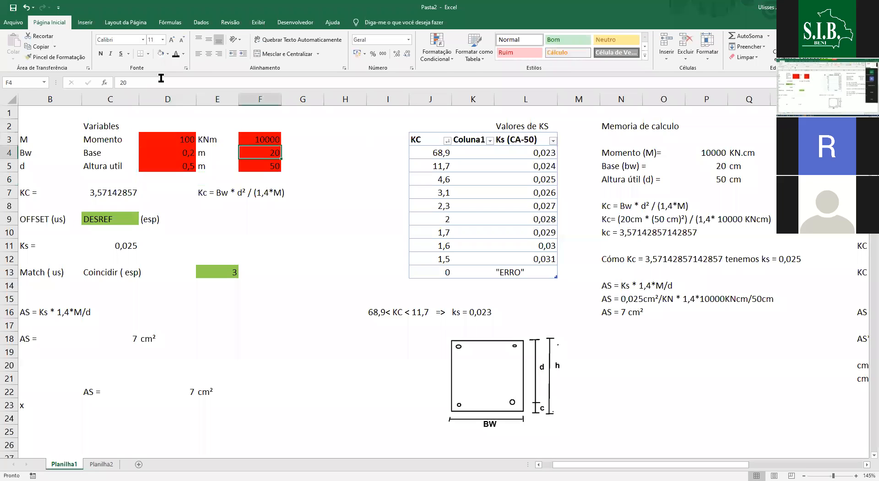
{"action": "left_click", "coordinate": [161, 79]}
{"action": "key", "text": "BackSpace"}
{"action": "key", "text": "BackSpace"}
{"action": "type", "text": "="}
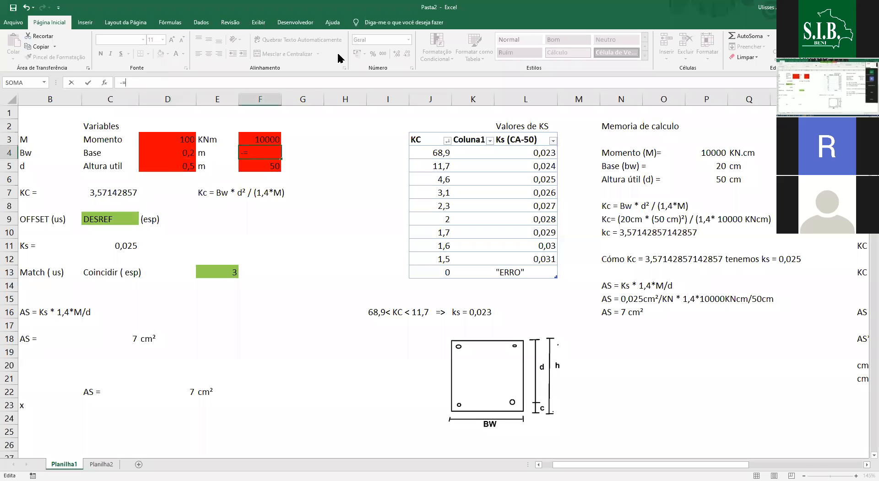
{"action": "key", "text": "Left"}
{"action": "key", "text": "Left"}
{"action": "type", "text": "*100"}
{"action": "key", "text": "Return"}
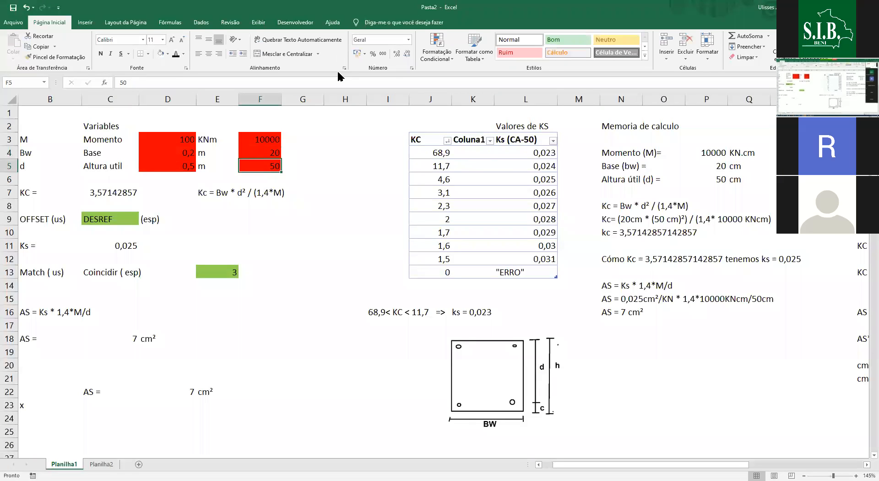
- Replace the Altura util value in F5 with a formula multiplying D5 by 100
{"action": "left_click", "coordinate": [173, 166]}
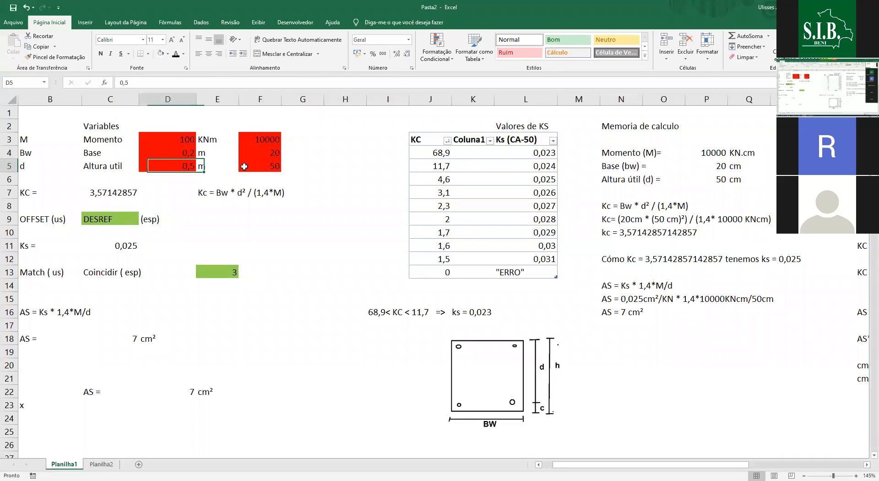
{"action": "left_click", "coordinate": [244, 167]}
{"action": "type", "text": "="}
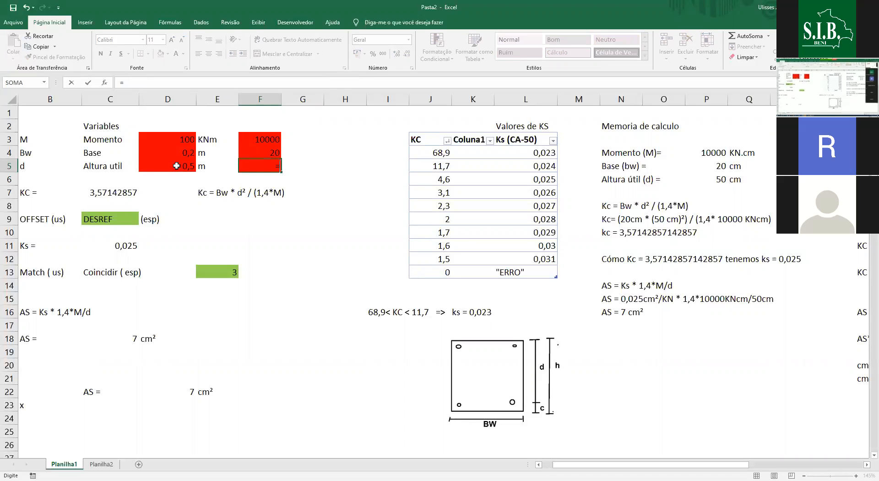
{"action": "left_click", "coordinate": [176, 166]}
{"action": "type", "text": "*10"}
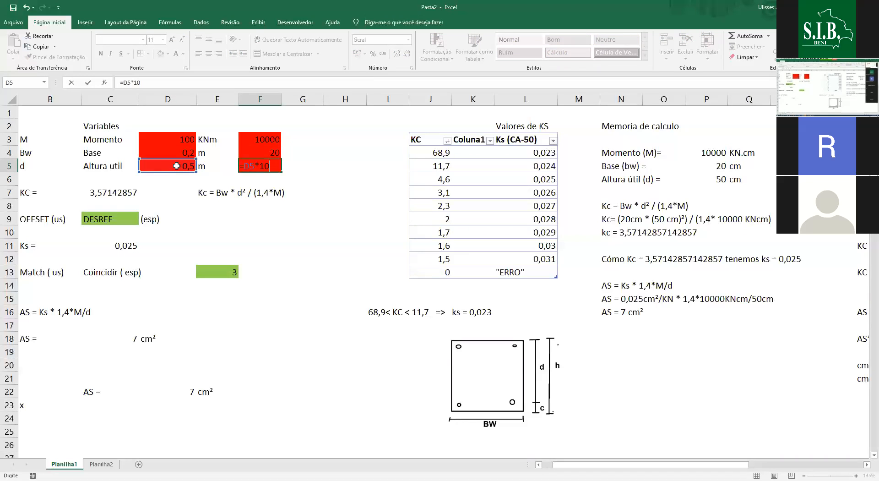
{"action": "left_click", "coordinate": [135, 201]}
{"action": "left_click", "coordinate": [169, 135]}
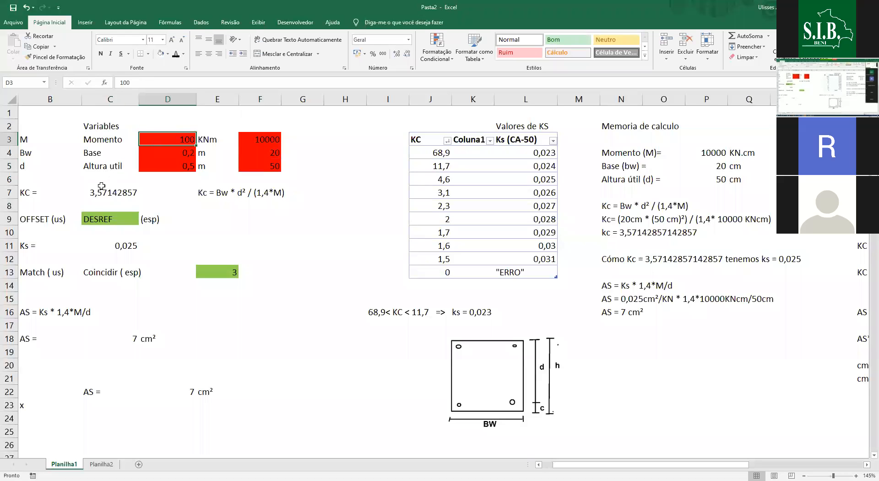
- Try to convert the base inside the KC formula in C7 by replacing F4 with (F4*100)
{"action": "left_click", "coordinate": [100, 190]}
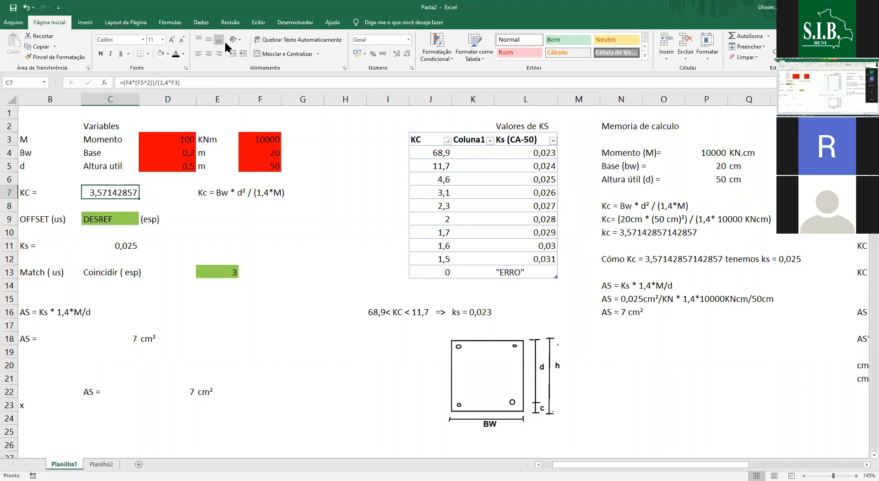
{"action": "key", "text": "F2"}
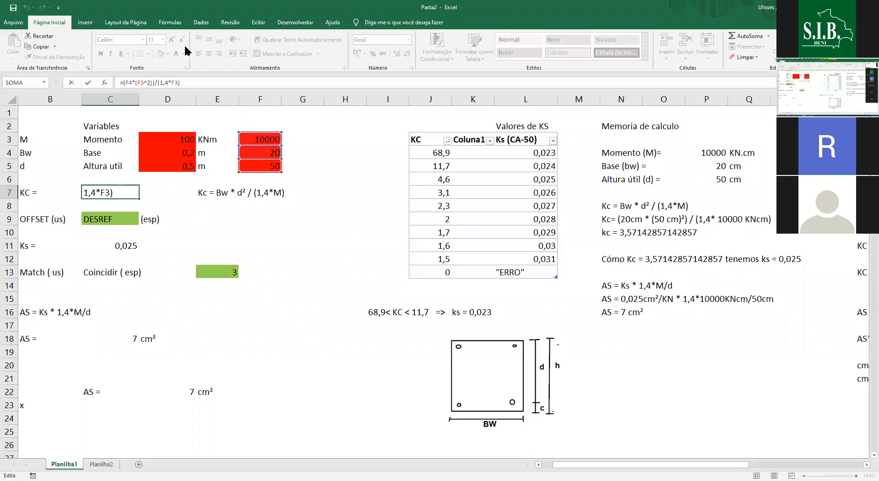
{"action": "left_click", "coordinate": [128, 82]}
{"action": "type", "text": "(F4"}
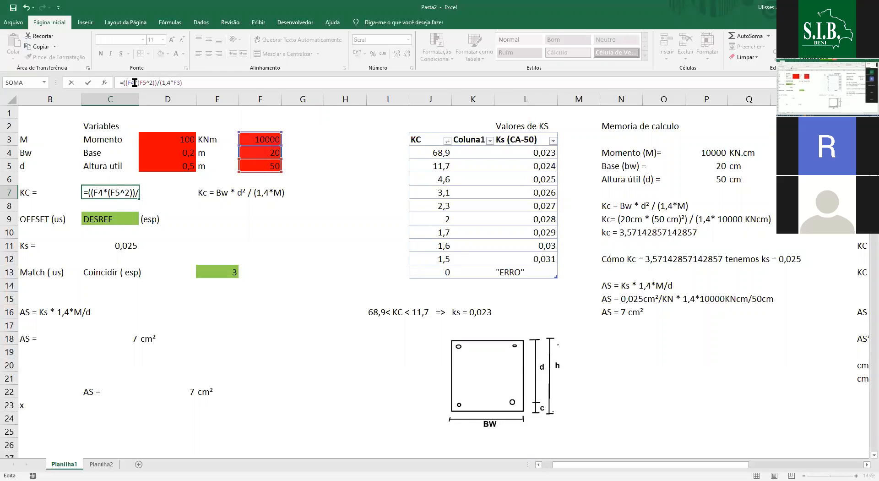
{"action": "type", "text": "*100)"}
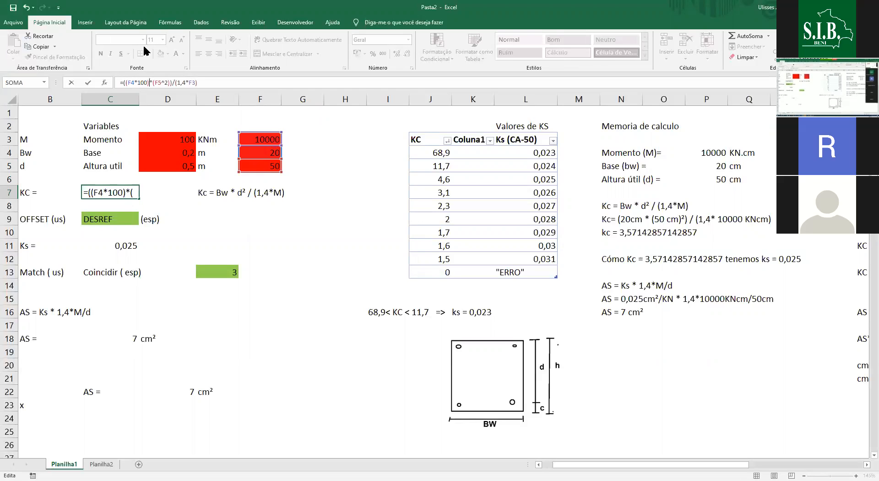
- Remove the *100 factor and its extra parentheses from the F4 term of the KC formula in C7
{"action": "key", "text": "BackSpace"}
{"action": "key", "text": "BackSpace"}
{"action": "key", "text": "BackSpace"}
{"action": "key", "text": "BackSpace"}
{"action": "key", "text": "BackSpace"}
{"action": "left_click", "coordinate": [127, 82]}
{"action": "key", "text": "BackSpace"}
{"action": "key", "text": "Return"}
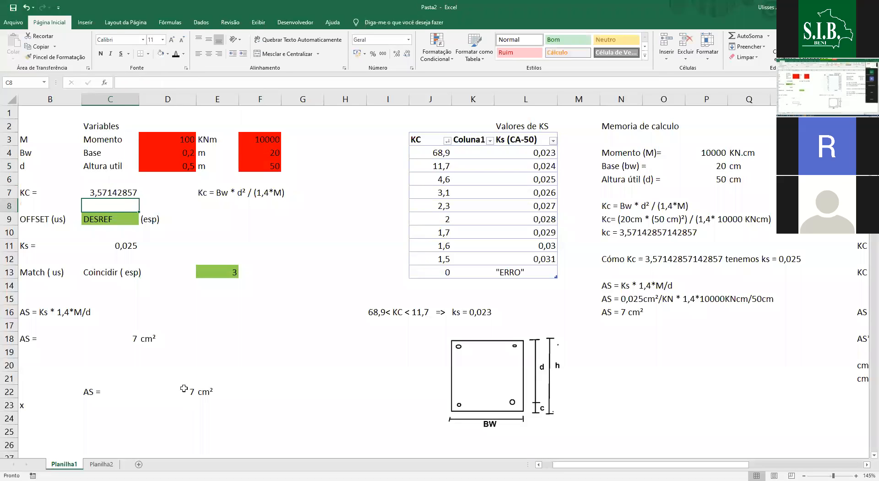
- Enter the conversion factor =10^(-4) in C19, directly below the AS result
{"action": "left_click", "coordinate": [184, 389]}
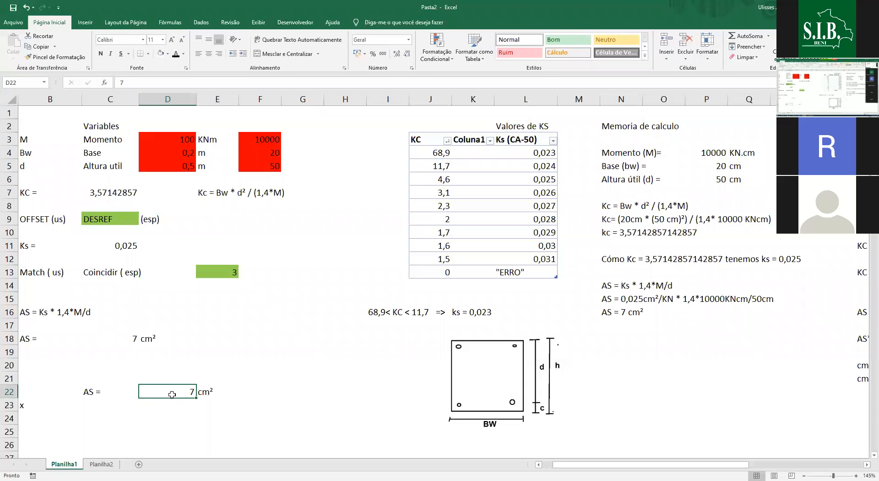
{"action": "left_click", "coordinate": [134, 336]}
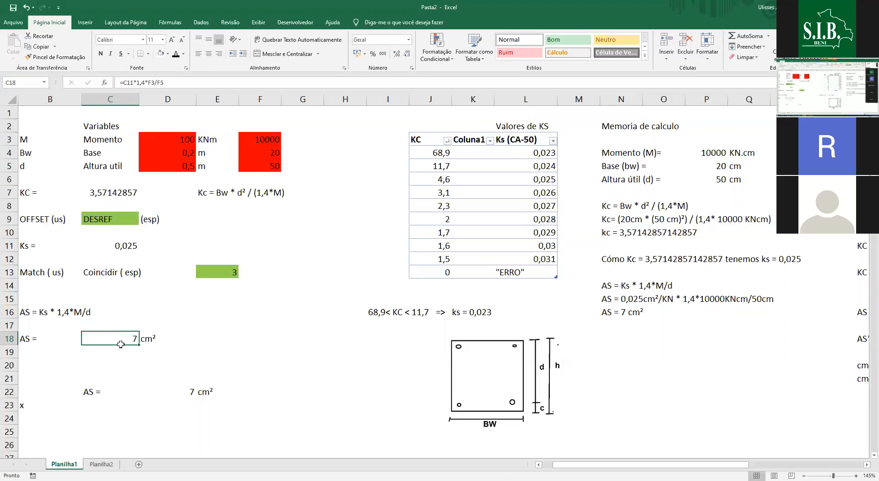
{"action": "left_click", "coordinate": [152, 349]}
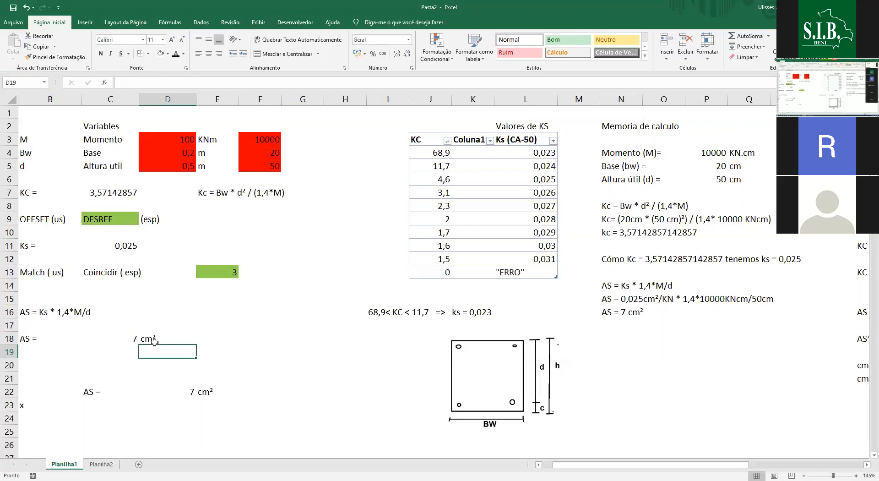
{"action": "key", "text": "Left"}
{"action": "type", "text": "=10^("}
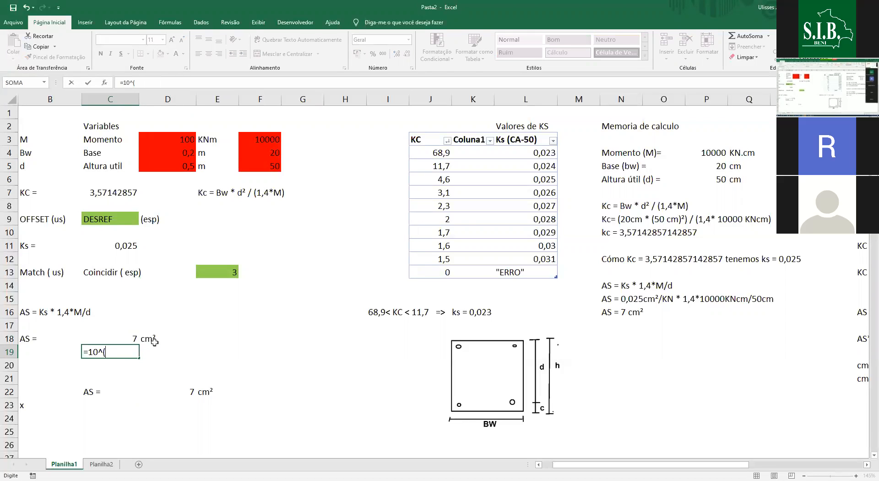
{"action": "type", "text": "-4)"}
{"action": "key", "text": "Return"}
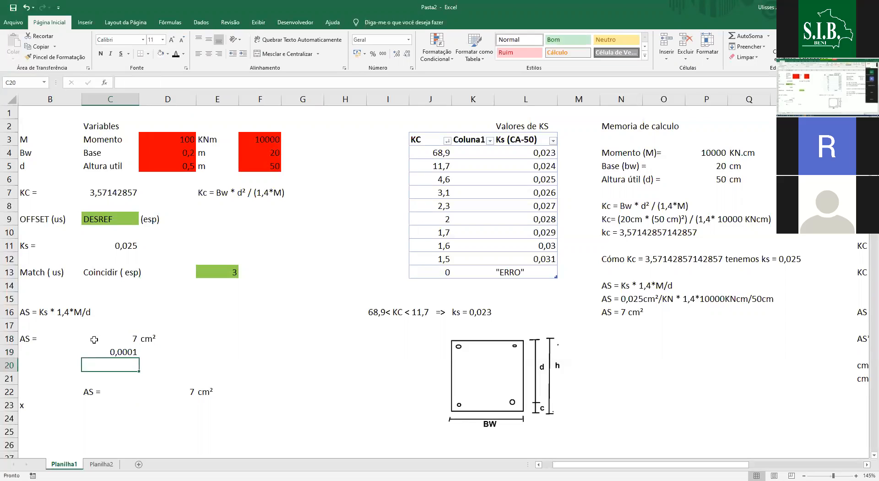
- Extend the conversion formula in C19 to multiply by the AS value in C18
{"action": "left_click", "coordinate": [155, 83]}
{"action": "type", "text": "*"}
{"action": "left_click", "coordinate": [115, 338]}
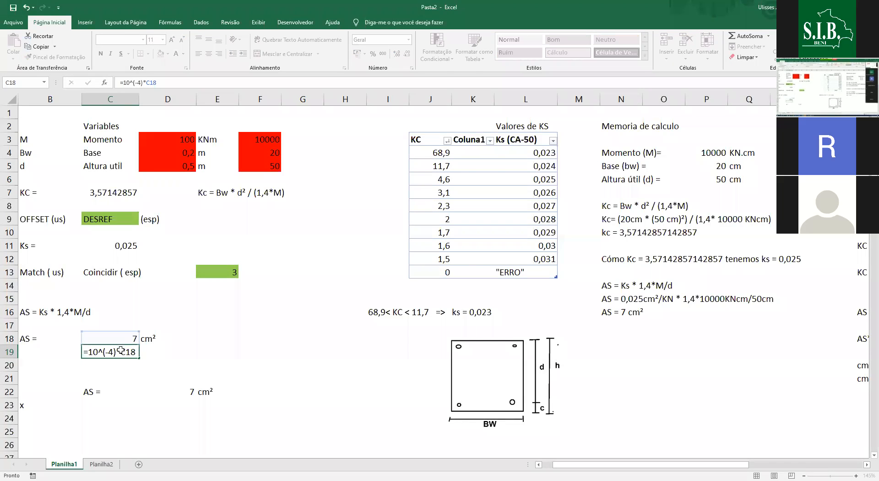
{"action": "key", "text": "Return"}
- Append the unit text "m²" to the formula in C19 with the & operator
{"action": "key", "text": "Up"}
{"action": "left_click", "coordinate": [198, 81]}
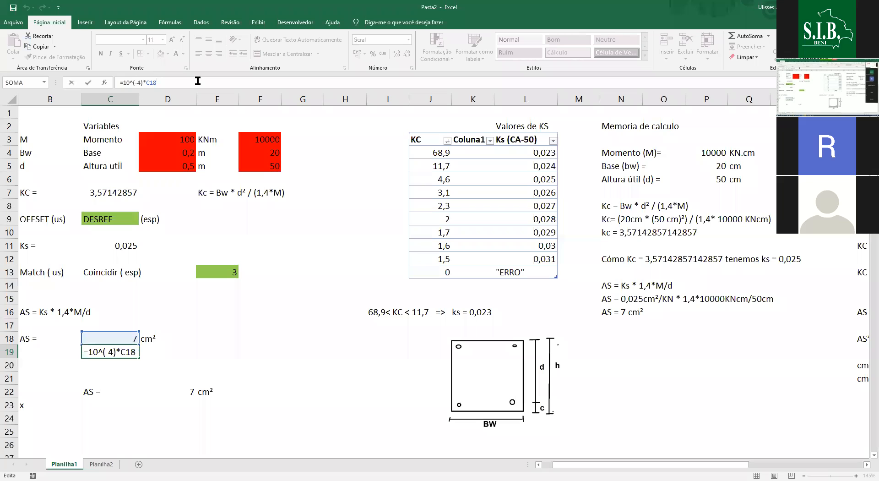
{"action": "type", "text": "&\"m²"}
{"action": "key", "text": "Return"}
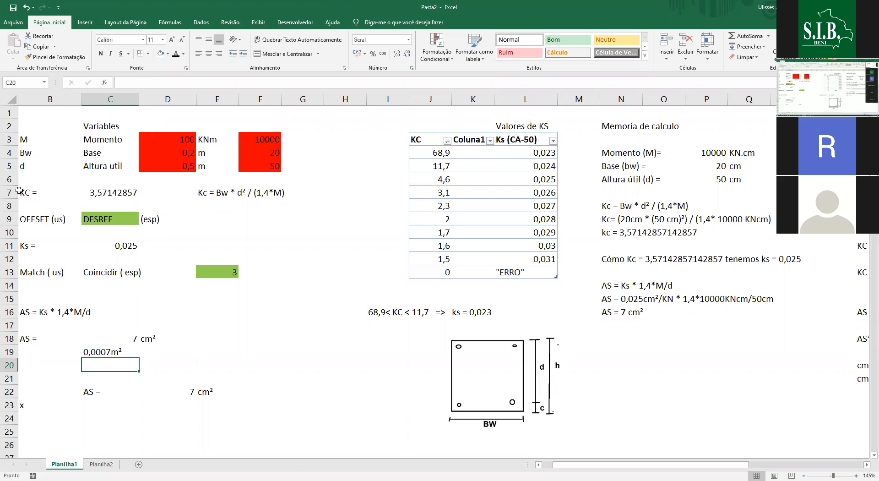
{"action": "double_click", "coordinate": [111, 193]}
{"action": "key", "text": "Escape"}
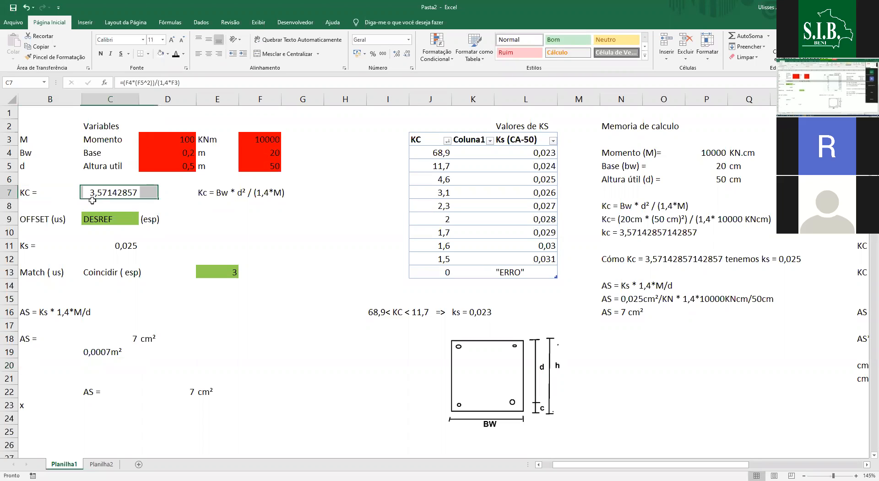
{"action": "left_click", "coordinate": [48, 192]}
{"action": "double_click", "coordinate": [107, 193]}
{"action": "left_click", "coordinate": [77, 177]}
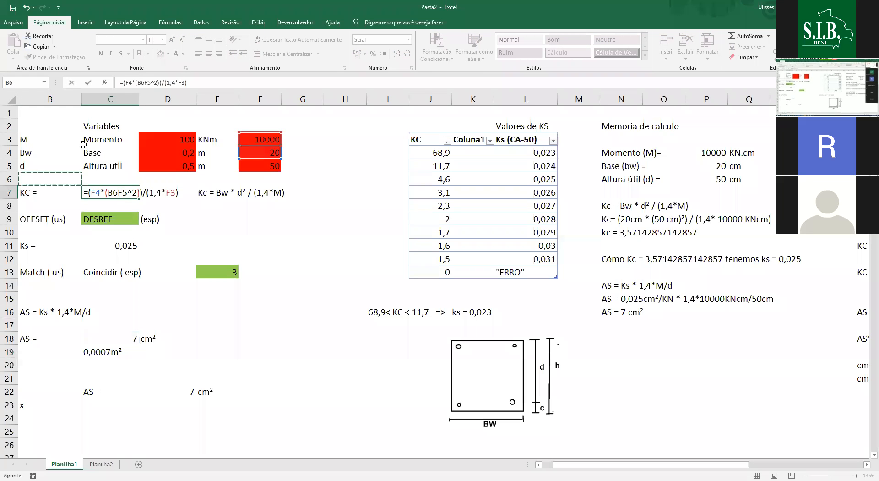
{"action": "key", "text": "BackSpace"}
{"action": "key", "text": "BackSpace"}
{"action": "key", "text": "Escape"}
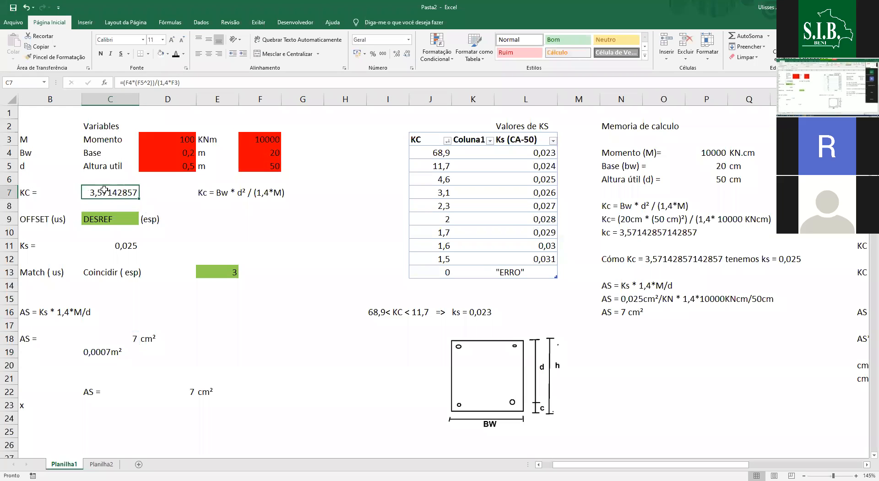
{"action": "left_click", "coordinate": [151, 229]}
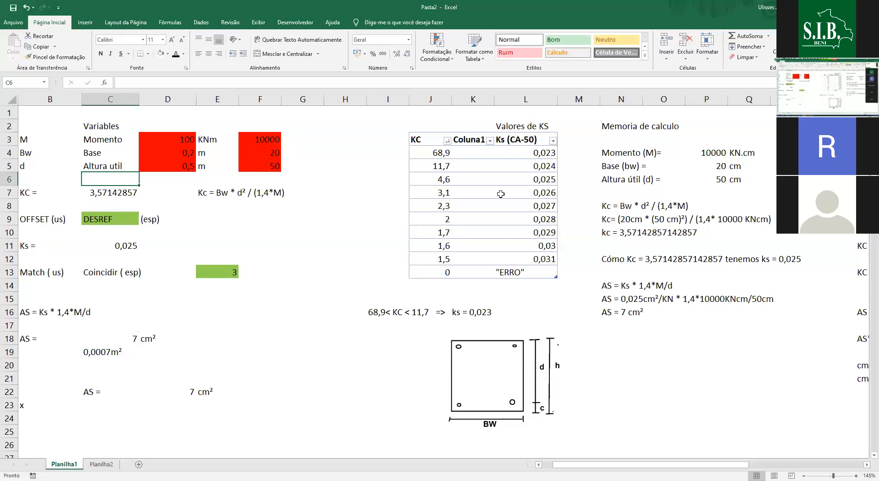
- Examine the KC and Ks lookup table and compare it with the reference Table A-2 of Kc and Ks values further down
{"action": "left_click", "coordinate": [447, 180]}
{"action": "left_click", "coordinate": [432, 153]}
{"action": "key", "text": "ctrl+a"}
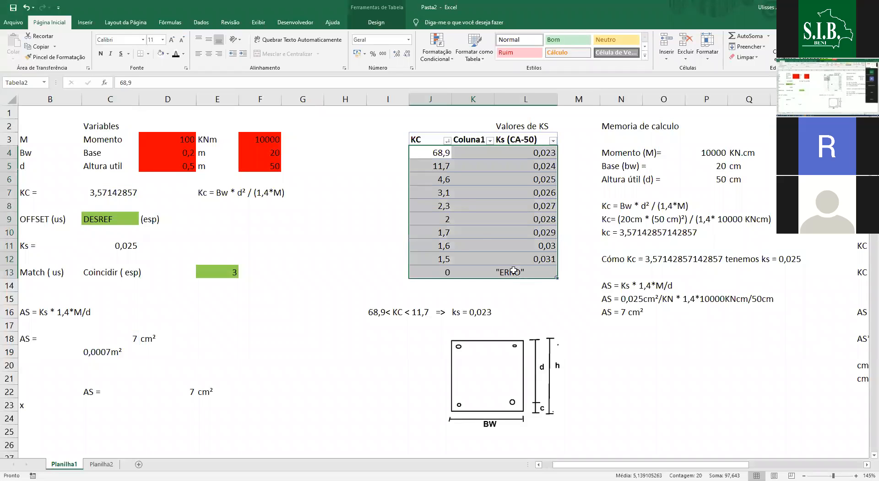
{"action": "left_click", "coordinate": [457, 348]}
{"action": "left_click", "coordinate": [343, 294]}
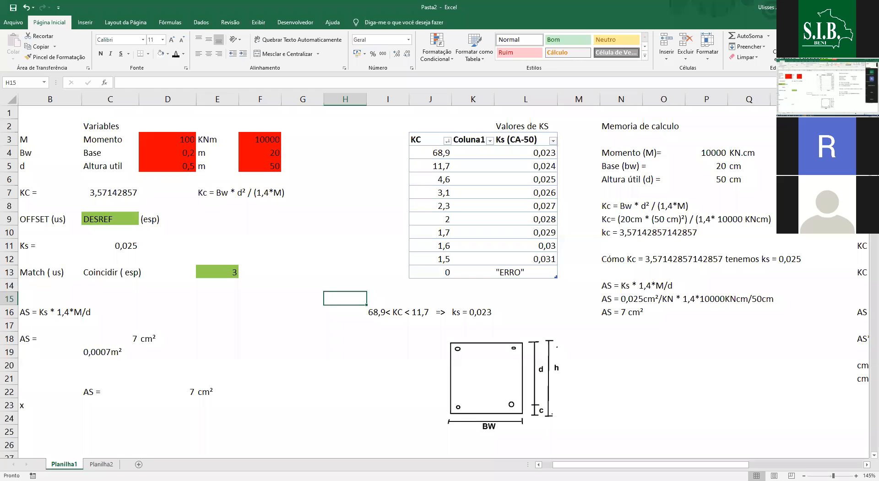
{"action": "scroll", "coordinate": [439, 275], "scroll_direction": "right", "scroll_amount": 1}
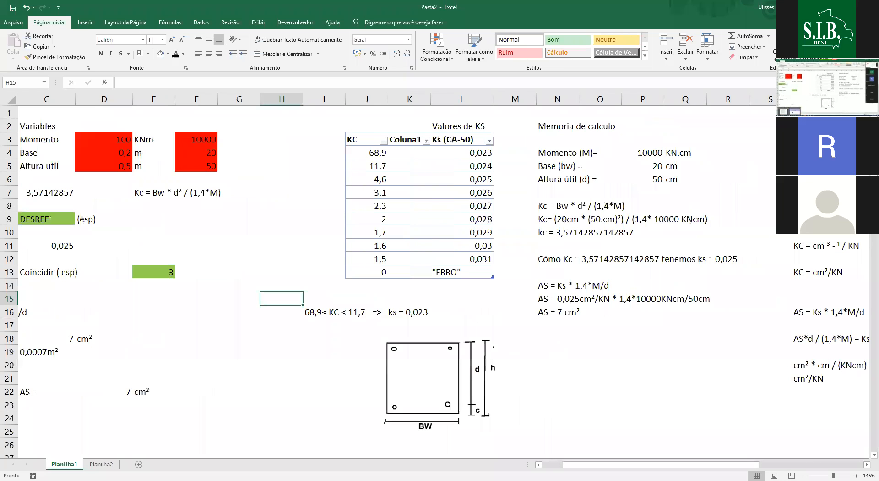
{"action": "left_click", "coordinate": [90, 451]}
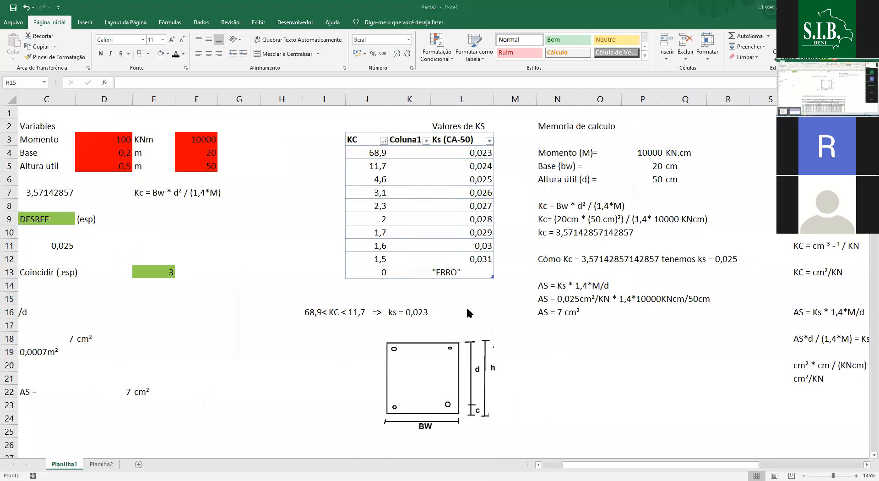
{"action": "scroll", "coordinate": [662, 305], "scroll_direction": "down", "scroll_amount": 4}
{"action": "scroll", "coordinate": [663, 307], "scroll_direction": "down", "scroll_amount": 2}
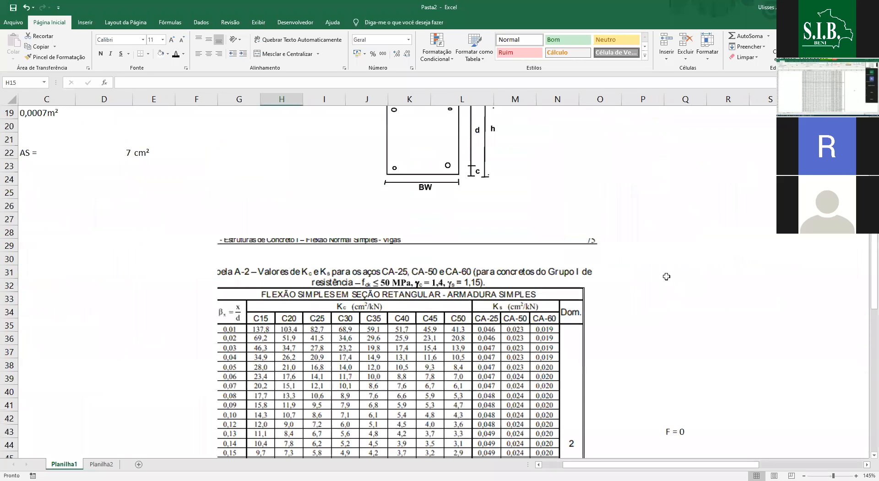
{"action": "scroll", "coordinate": [666, 275], "scroll_direction": "down", "scroll_amount": 9}
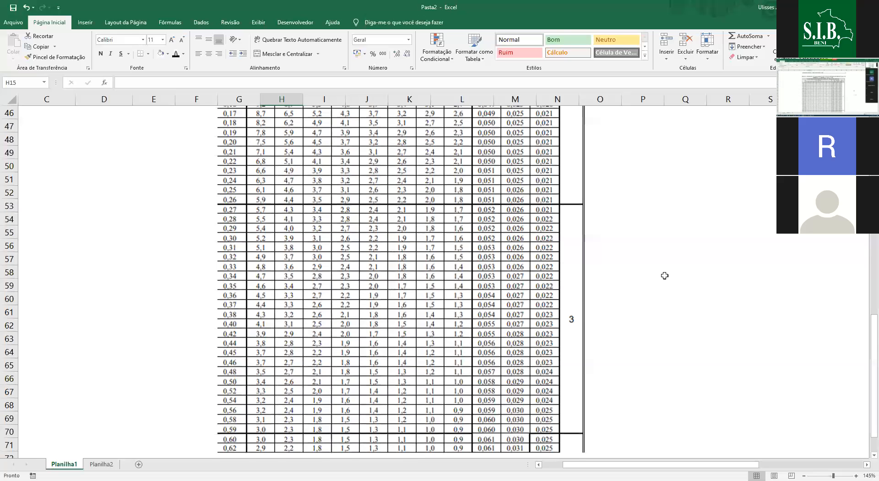
{"action": "scroll", "coordinate": [664, 276], "scroll_direction": "up", "scroll_amount": 6}
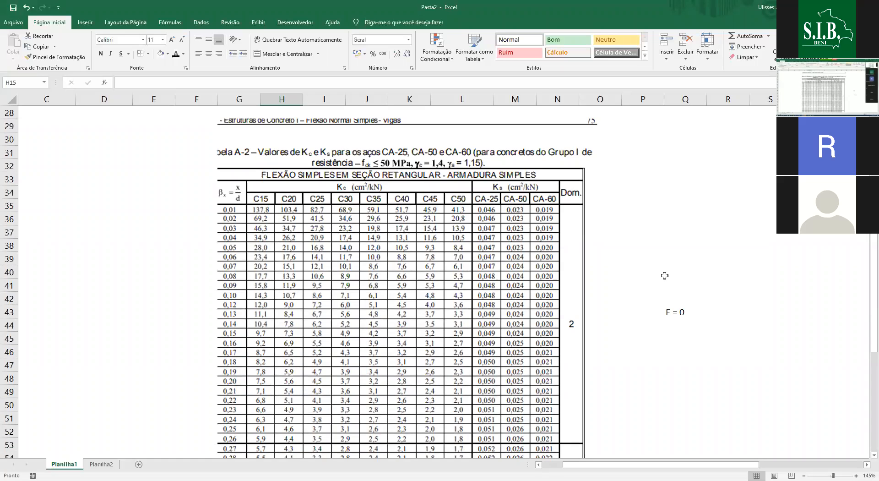
{"action": "scroll", "coordinate": [659, 240], "scroll_direction": "up", "scroll_amount": 2}
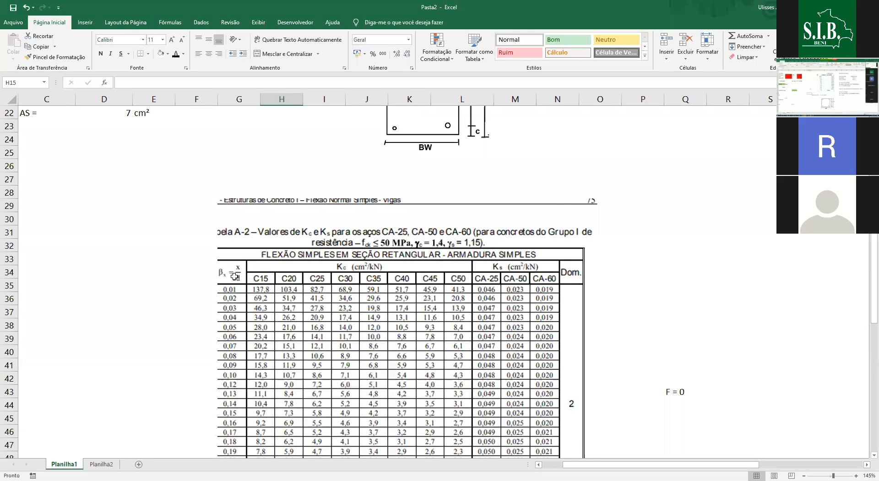
{"action": "scroll", "coordinate": [234, 276], "scroll_direction": "up", "scroll_amount": 7}
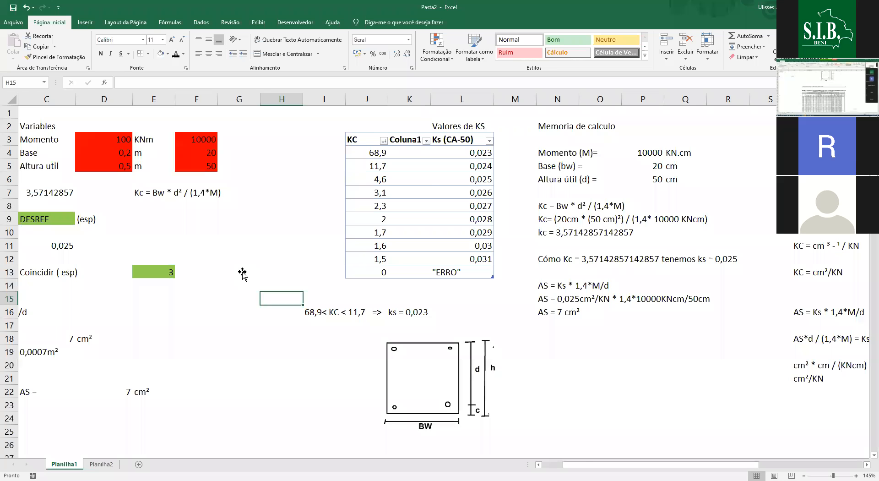
{"action": "scroll", "coordinate": [242, 273], "scroll_direction": "down", "scroll_amount": 6}
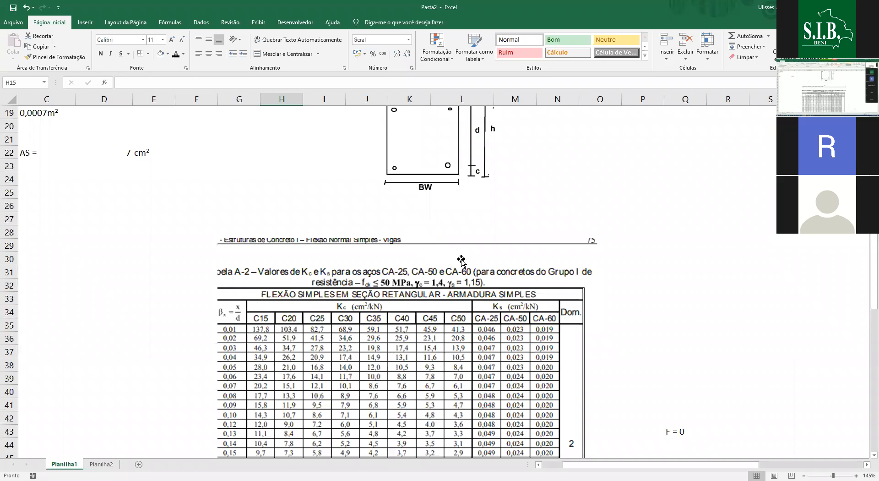
{"action": "scroll", "coordinate": [642, 226], "scroll_direction": "down", "scroll_amount": 1}
{"action": "left_click", "coordinate": [643, 227]}
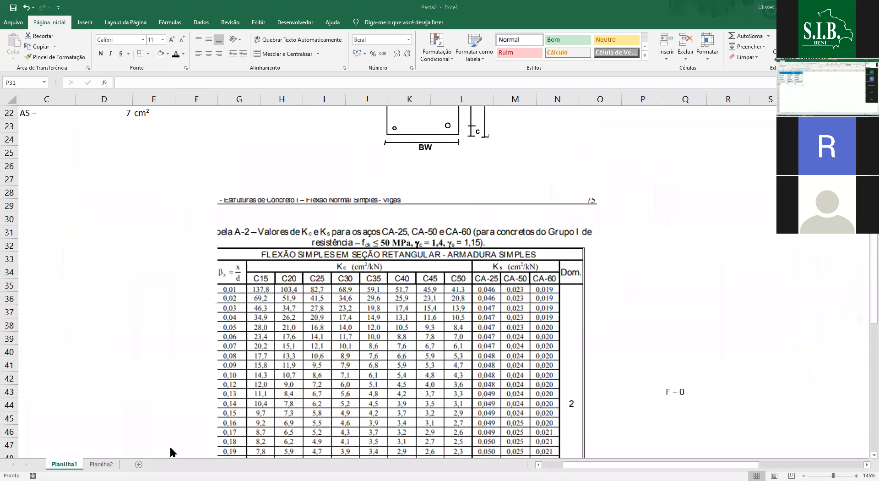
{"action": "left_click", "coordinate": [630, 232]}
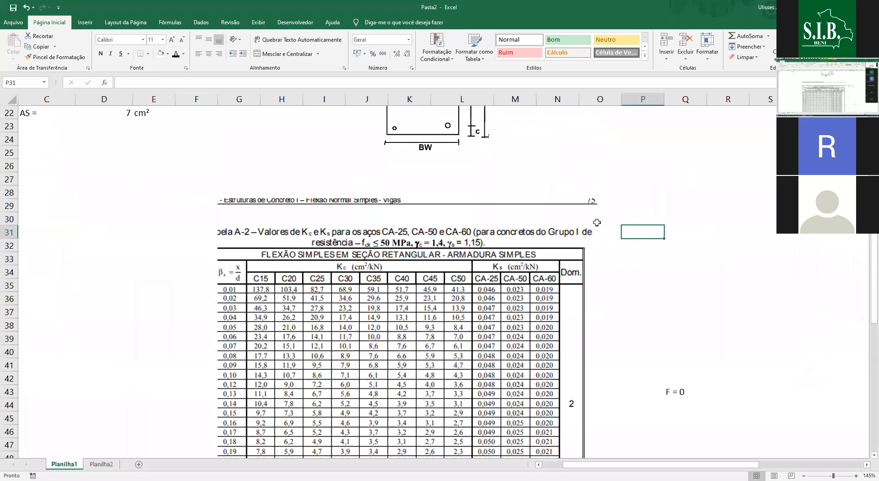
{"action": "left_click", "coordinate": [153, 192]}
{"action": "scroll", "coordinate": [149, 227], "scroll_direction": "up", "scroll_amount": 2}
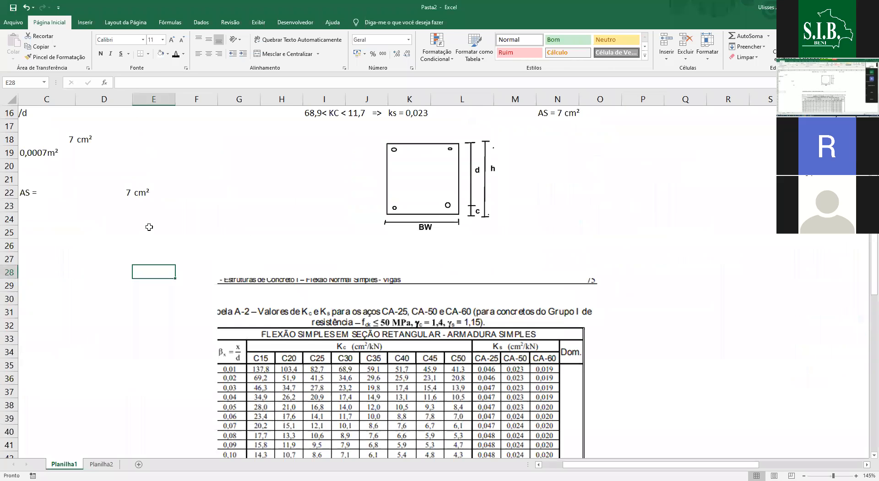
{"action": "key", "text": "Down"}
{"action": "key", "text": "Left"}
{"action": "key", "text": "Left"}
{"action": "type", "text": "="}
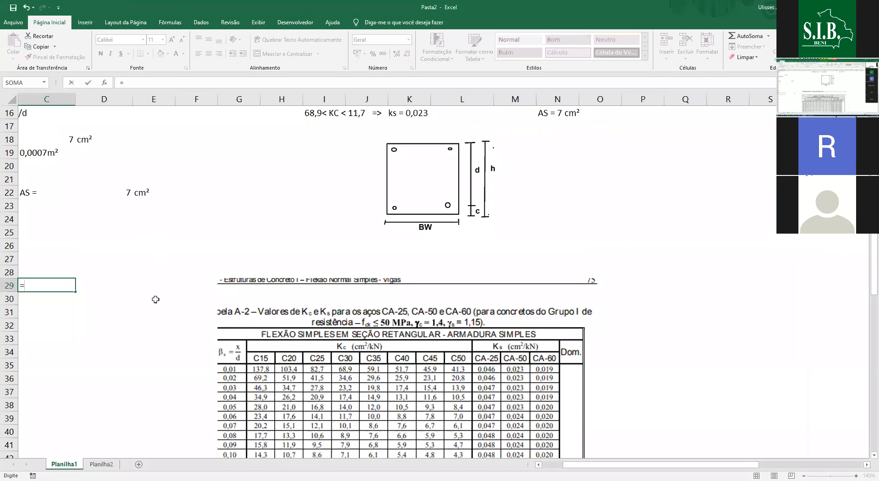
{"action": "key", "text": "Escape"}
- Go back to the calculation area and check the Ks lookup formula in C11
{"action": "left_click", "coordinate": [155, 299]}
{"action": "scroll", "coordinate": [146, 285], "scroll_direction": "down", "scroll_amount": 1}
{"action": "left_click", "coordinate": [117, 259]}
{"action": "scroll", "coordinate": [115, 257], "scroll_direction": "up", "scroll_amount": 5}
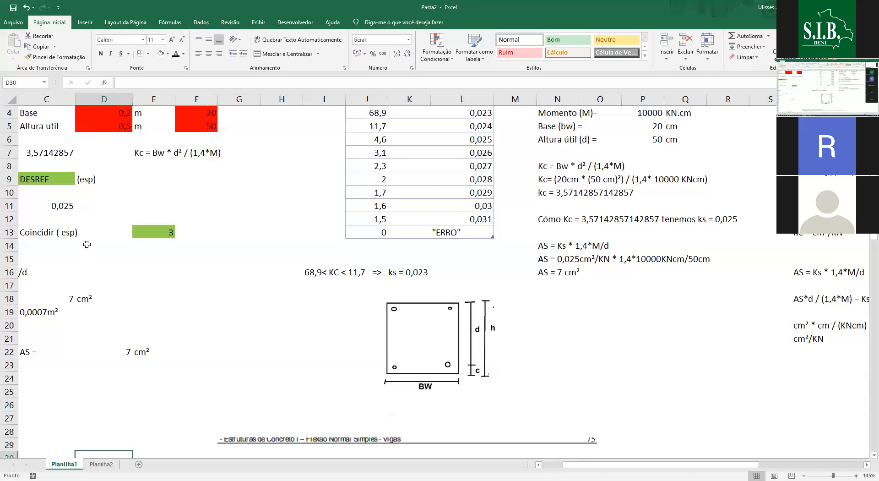
{"action": "left_click", "coordinate": [51, 200]}
{"action": "scroll", "coordinate": [92, 243], "scroll_direction": "up", "scroll_amount": 1}
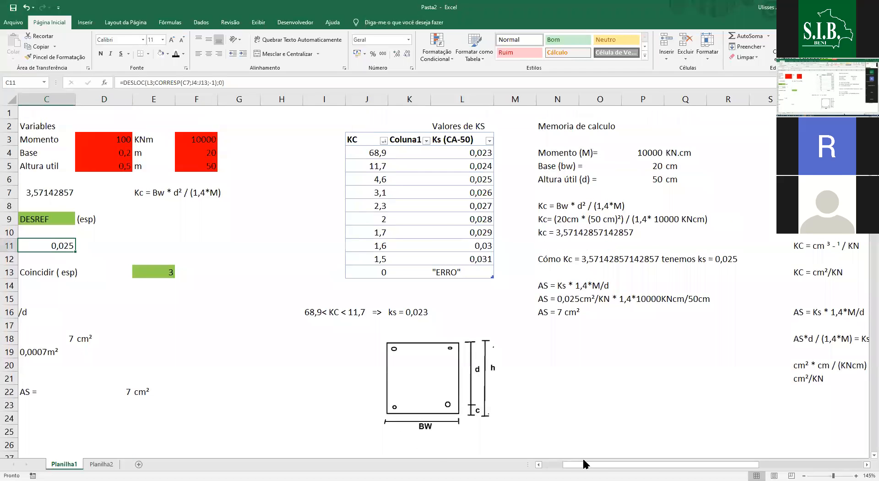
{"action": "scroll", "coordinate": [89, 246], "scroll_direction": "left", "scroll_amount": 2}
{"action": "left_click", "coordinate": [78, 341]}
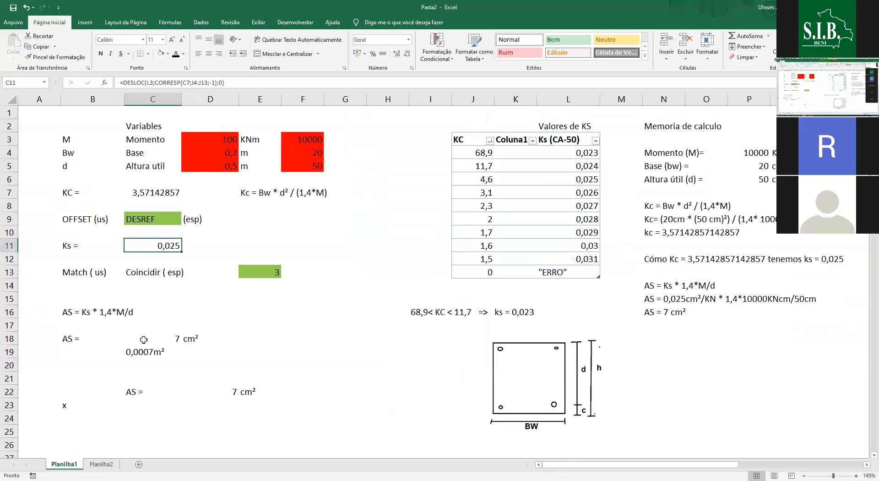
{"action": "left_click", "coordinate": [281, 227]}
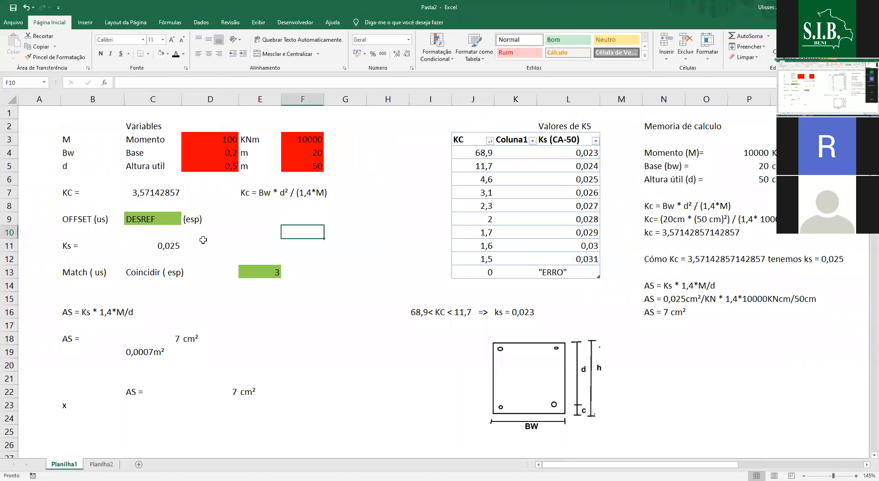
- Start an SE formula in E11 that tests whether the KC value in C7 is less than 68,9
{"action": "left_click", "coordinate": [260, 243]}
{"action": "type", "text": "="}
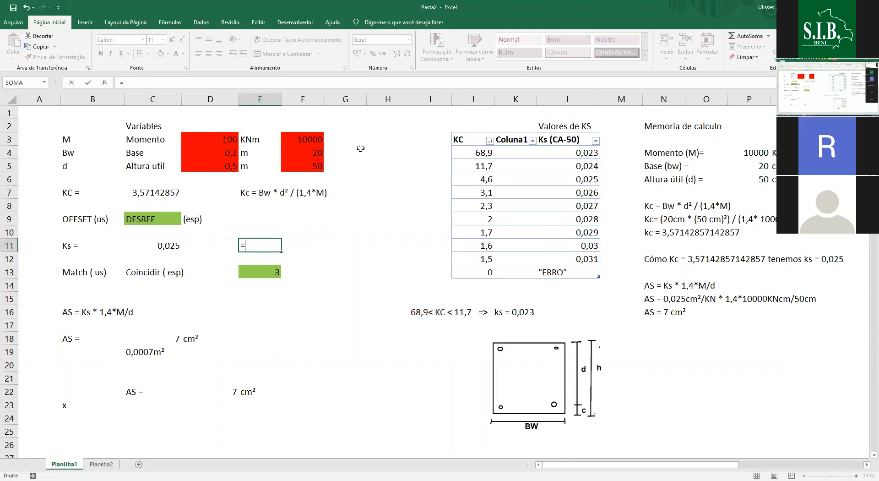
{"action": "type", "text": "se("}
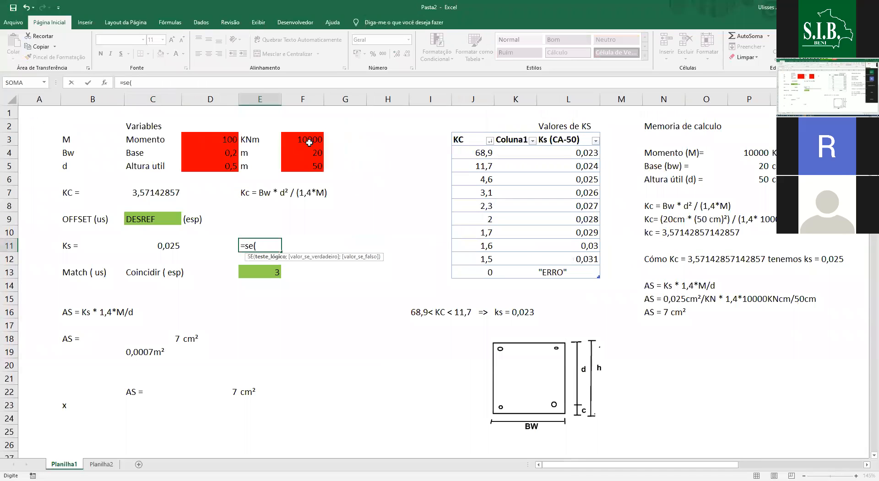
{"action": "left_click", "coordinate": [162, 192]}
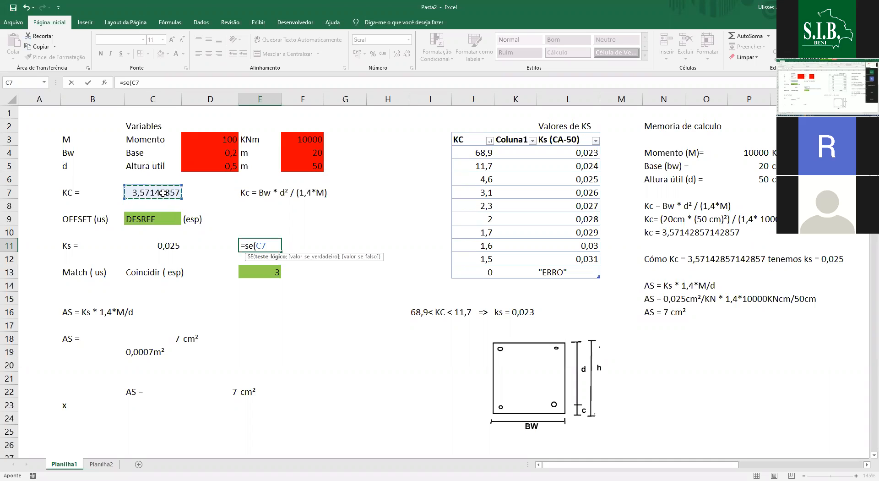
{"action": "type", "text": "<68,9"}
- Wrap the C7<68,9 test in an E() function and complete the SE formula in E11 with an empty true value
{"action": "left_click", "coordinate": [256, 246]}
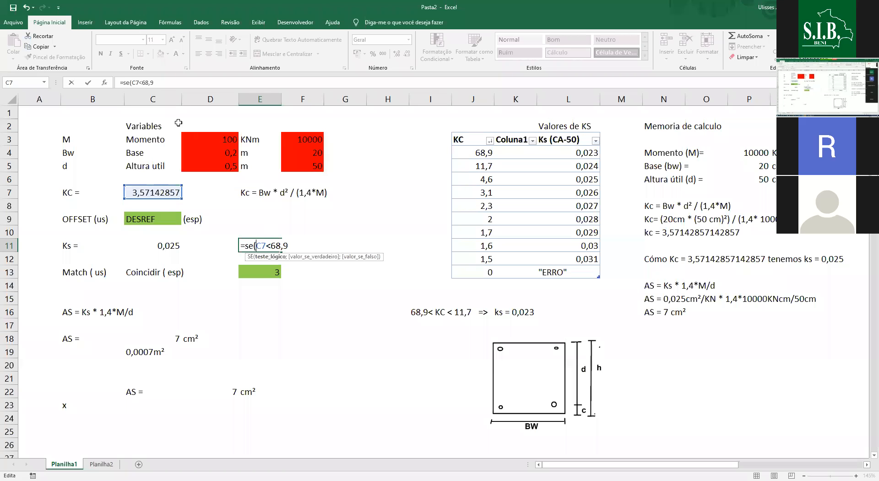
{"action": "type", "text": "E("}
{"action": "left_click", "coordinate": [170, 83]}
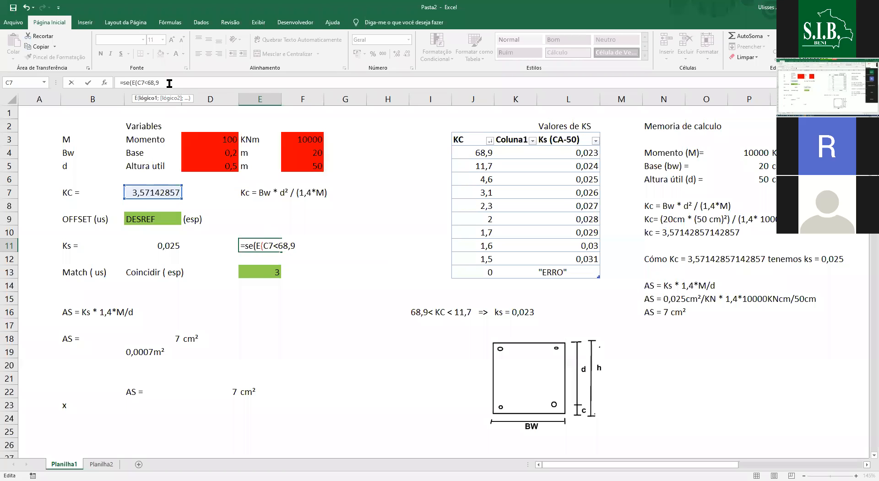
{"action": "type", "text": ")"}
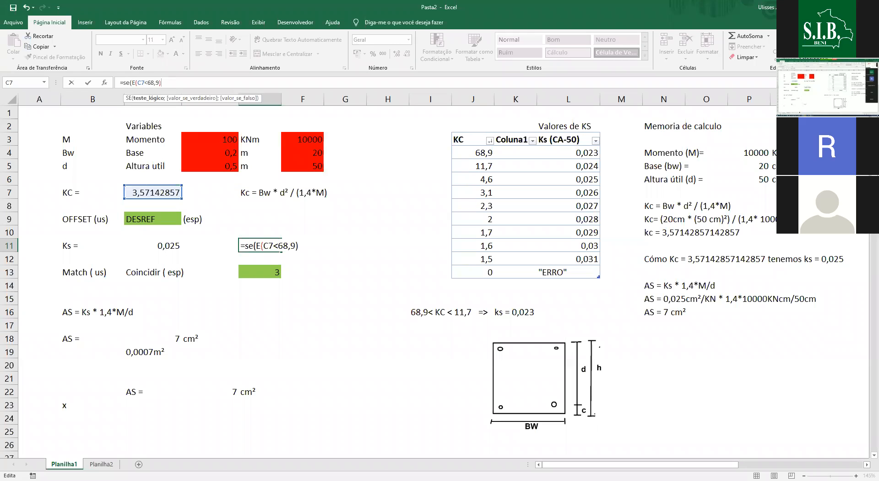
{"action": "key", "text": "Return"}
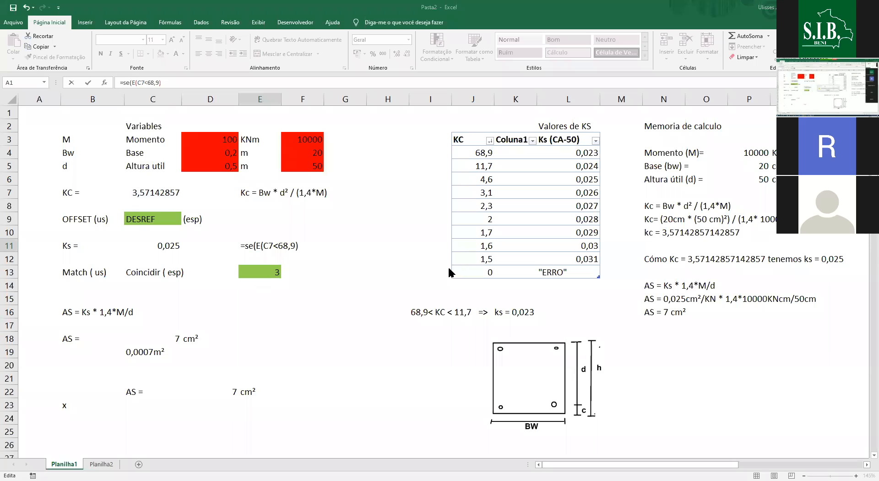
{"action": "left_click", "coordinate": [192, 82]}
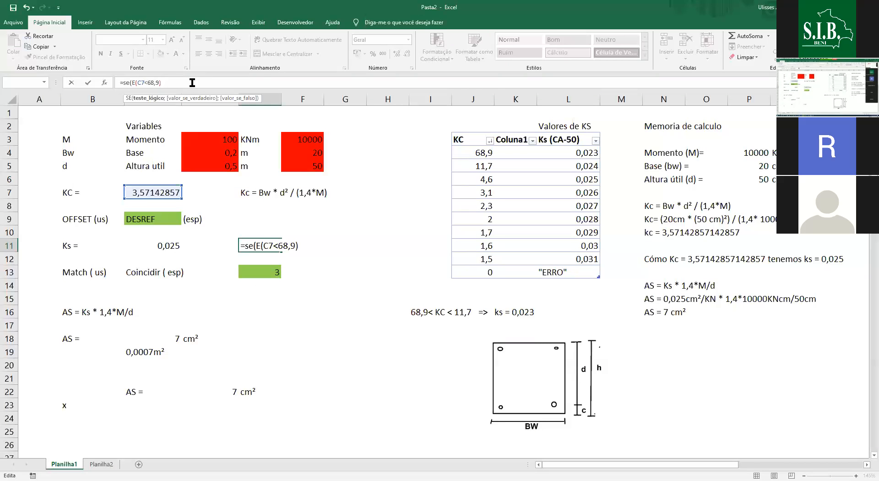
{"action": "type", "text": ";)"}
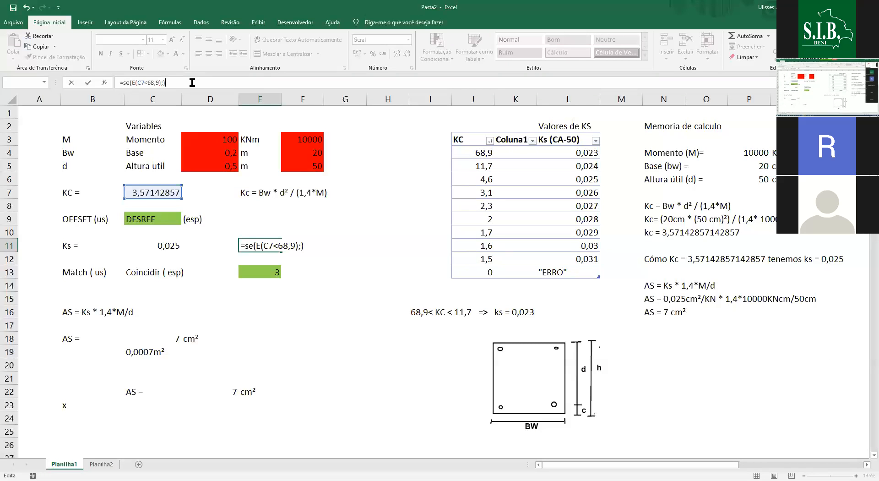
{"action": "key", "text": "Return"}
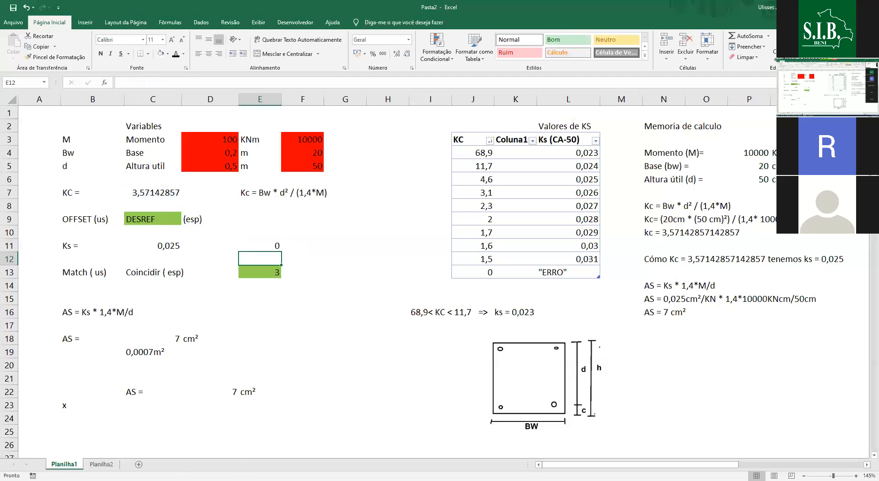
- Enter the Spanish function name Y in E12 and set the cell's font size to 26
{"action": "key", "text": "alt+Tab"}
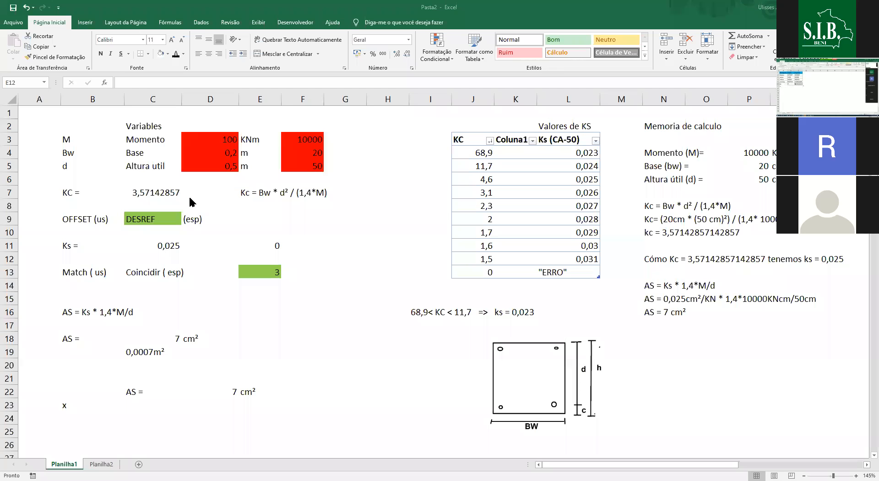
{"action": "key", "text": "ctrl+v"}
{"action": "left_click", "coordinate": [174, 80]}
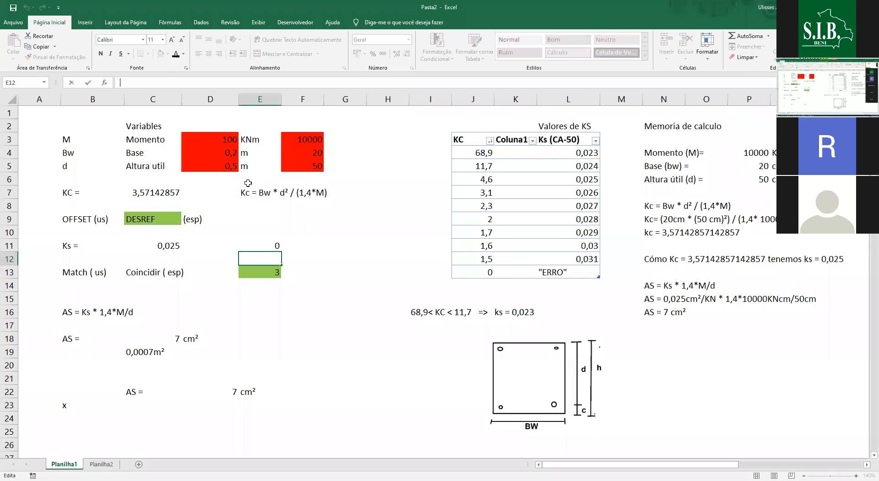
{"action": "type", "text": "Y"}
{"action": "left_click", "coordinate": [259, 245]}
{"action": "key", "text": "Down"}
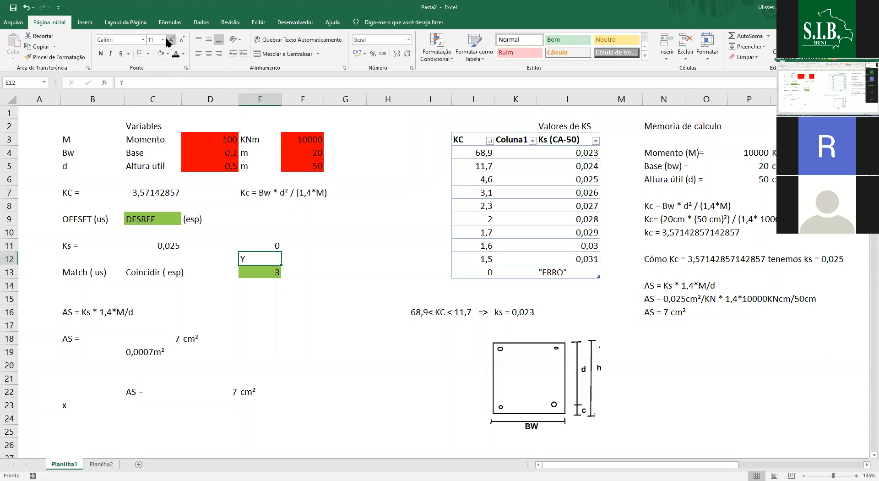
{"action": "left_click", "coordinate": [163, 40]}
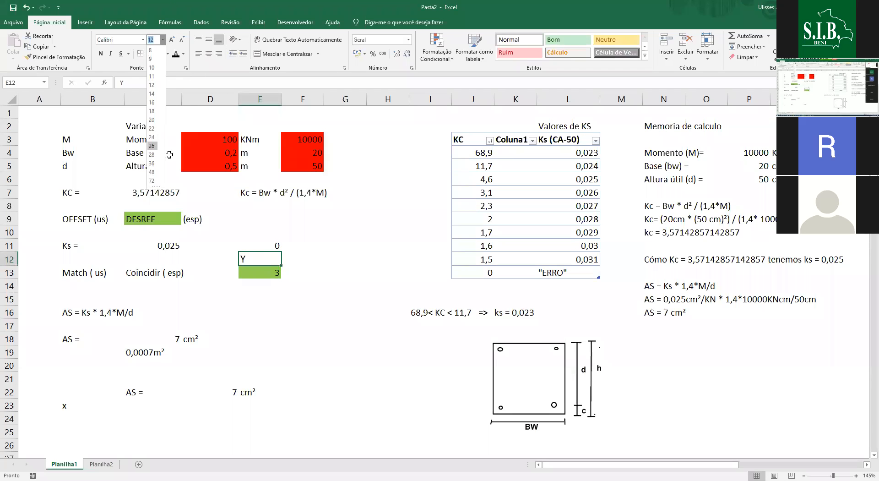
{"action": "left_click", "coordinate": [151, 144]}
- Replace the content of E12 with the start of a Spanish example formula as text: "=Si( y (
{"action": "left_click", "coordinate": [263, 245]}
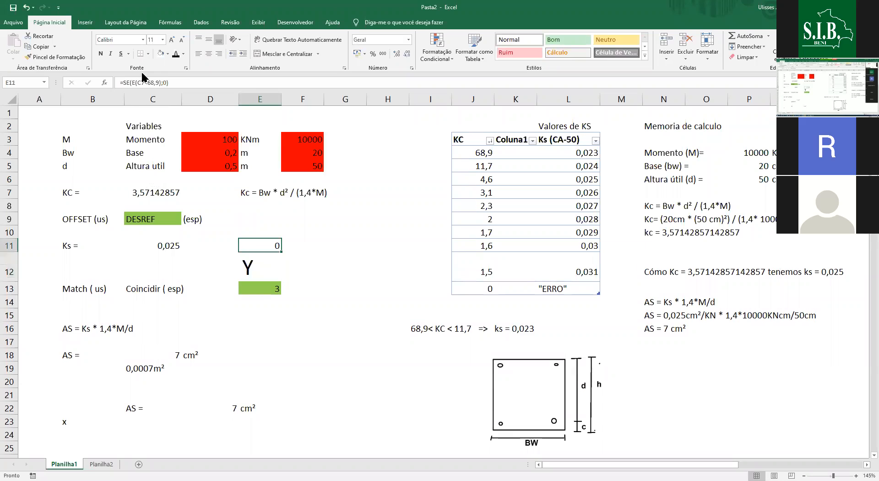
{"action": "key", "text": "Down"}
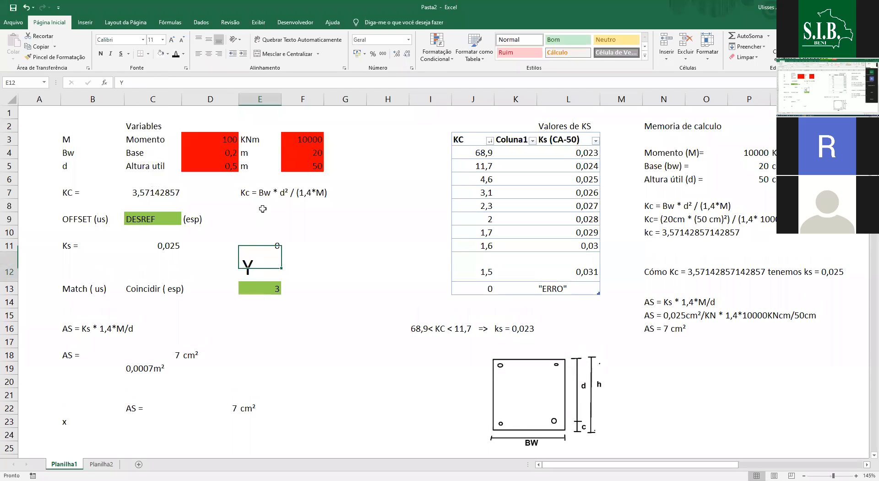
{"action": "type", "text": "="}
{"action": "key", "text": "BackSpace"}
{"action": "type", "text": "\""}
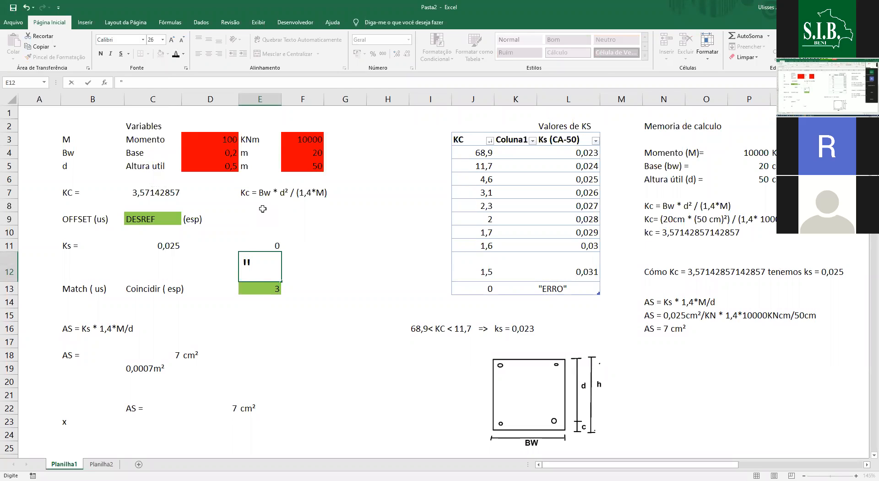
{"action": "type", "text": "=Si( y ("}
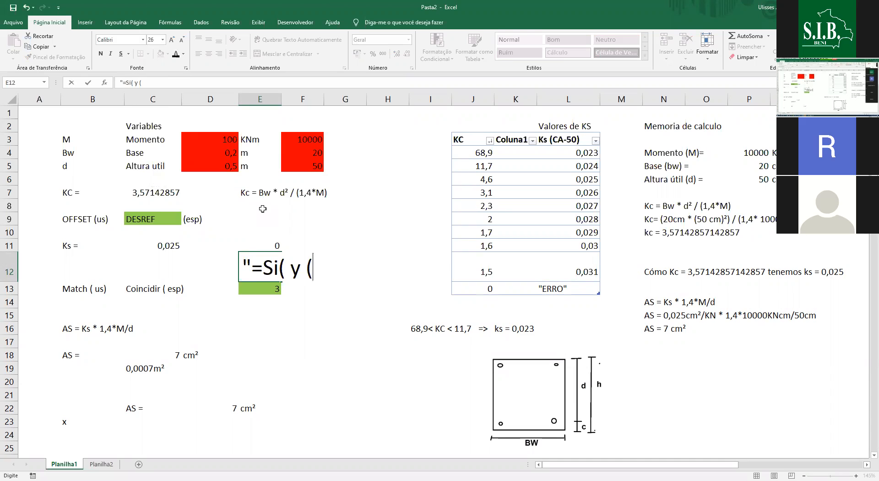
{"action": "key", "text": "ctrl+Return"}
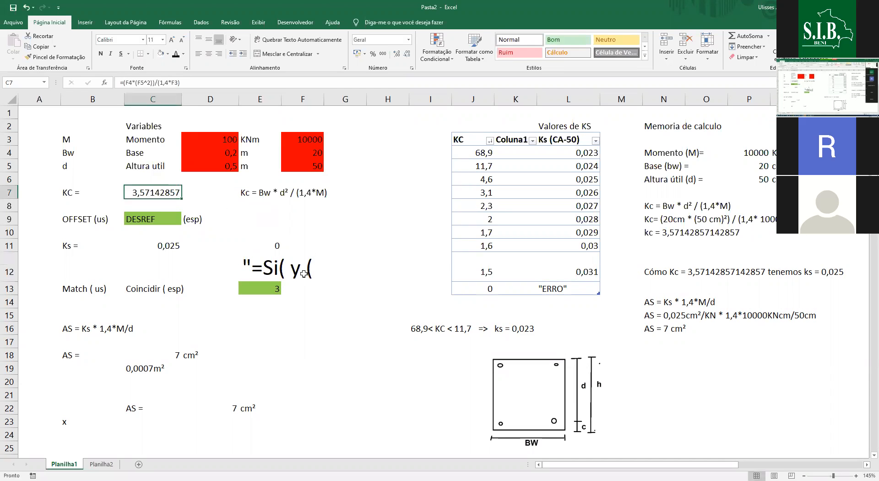
- Continue the example text in E12 with the conditions KC <68,9;KC>11,7) and the true value 0,023
{"action": "left_click", "coordinate": [177, 83]}
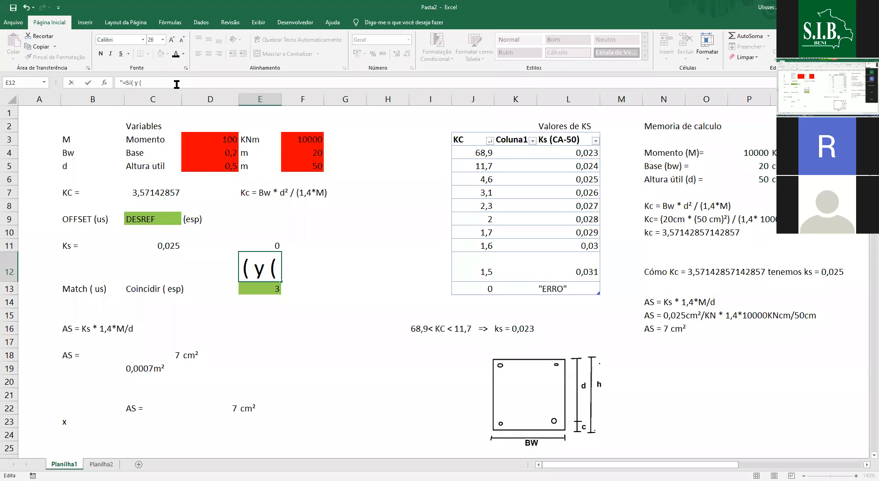
{"action": "type", "text": "KC <68,9;KC>11,7"}
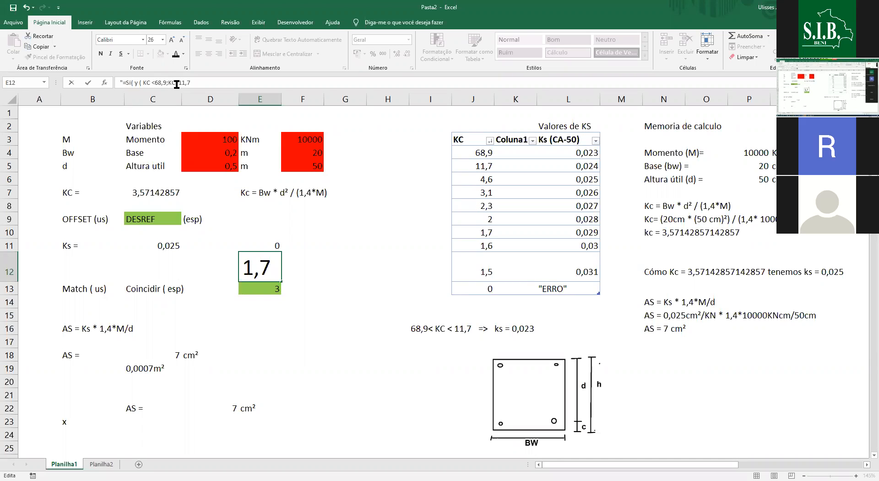
{"action": "type", "text": ");0,023"}
{"action": "key", "text": "Return"}
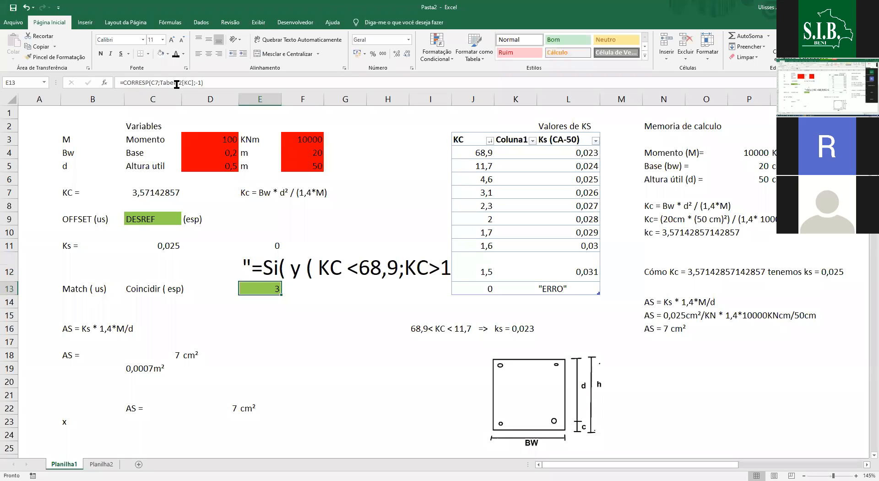
- Move the example formula text from E12 to A12 so it does not run into the KC table
{"action": "key", "text": "Up"}
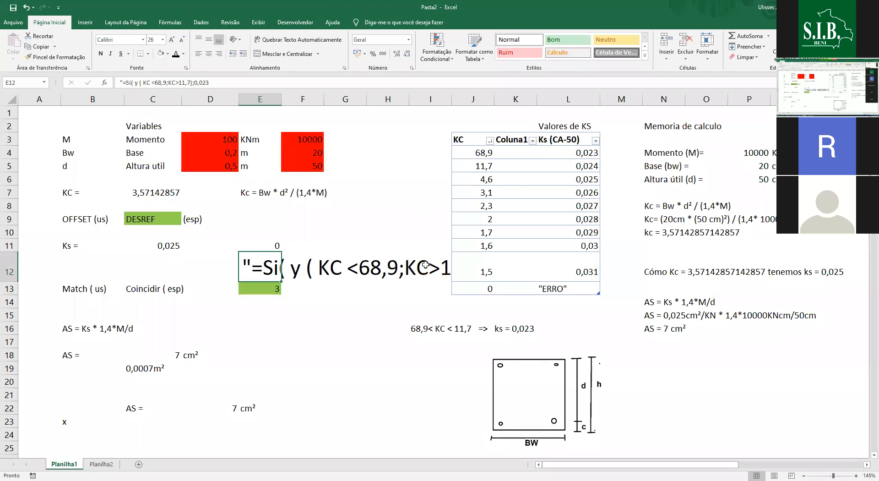
{"action": "key", "text": "Right"}
{"action": "key", "text": "Right"}
{"action": "key", "text": "Right"}
{"action": "key", "text": "Right"}
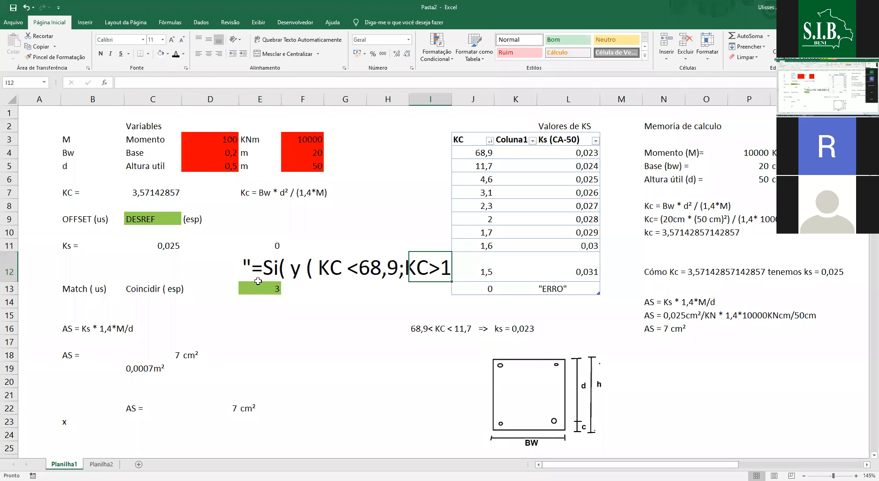
{"action": "left_click", "coordinate": [256, 280]}
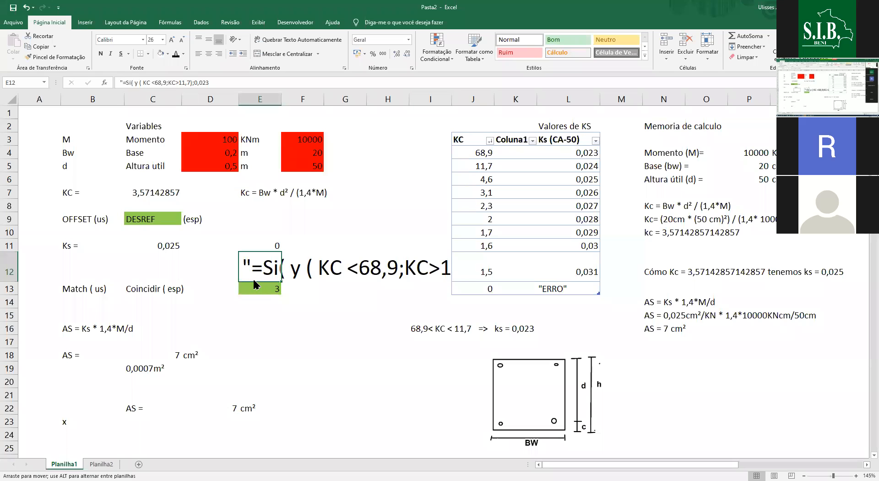
{"action": "left_click_drag", "start_coordinate": [254, 280], "coordinate": [27, 259]}
{"action": "left_click", "coordinate": [9, 247]}
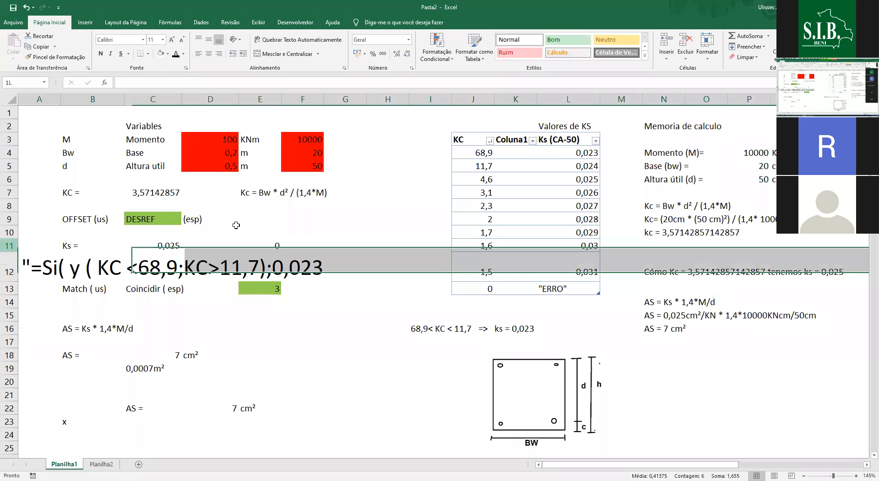
{"action": "left_click", "coordinate": [249, 244]}
{"action": "left_click", "coordinate": [252, 264]}
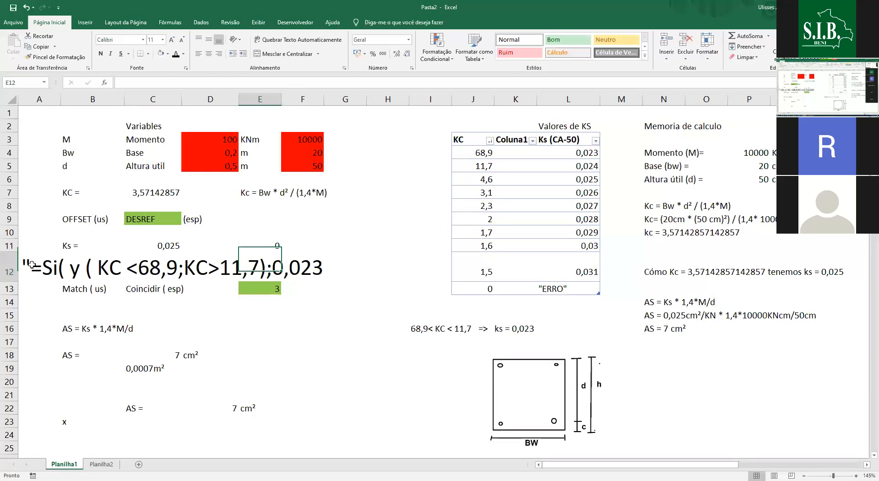
- Finish the example formula text in A12 by appending ;) and a closing quotation mark
{"action": "left_click", "coordinate": [232, 80]}
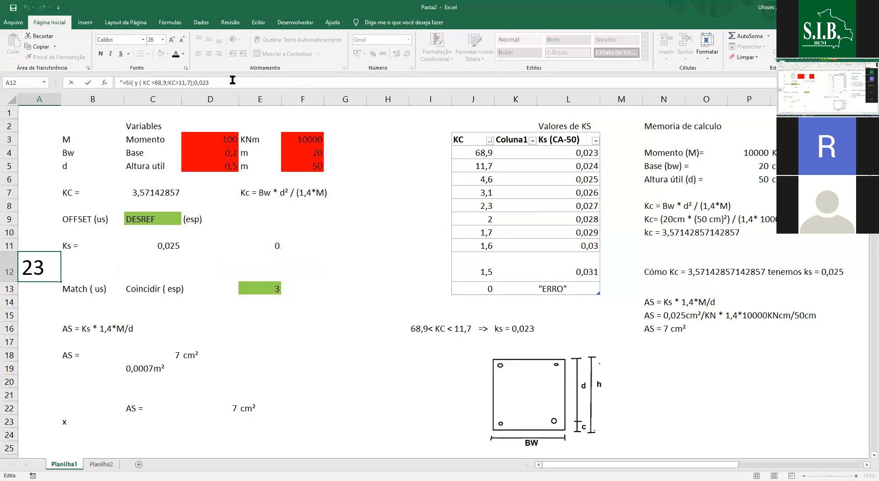
{"action": "type", "text": ";)\""}
{"action": "key", "text": "Return"}
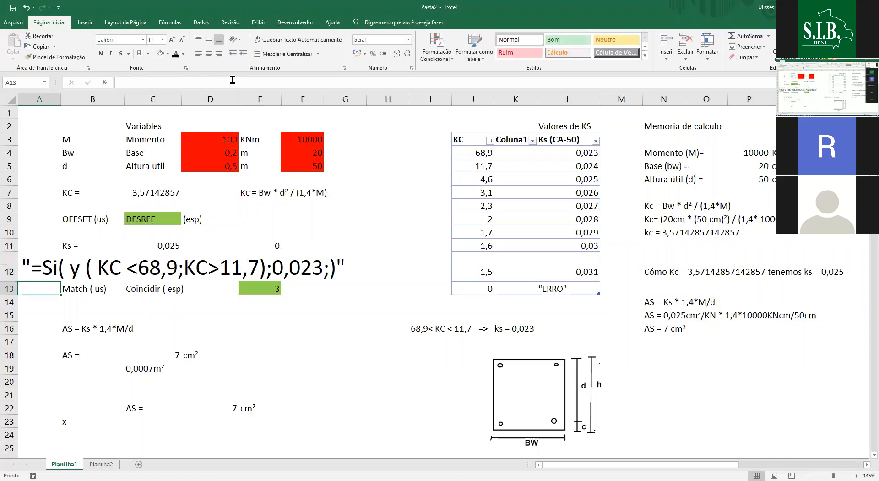
- Add the second condition c7>11,7 to the E() function in E11 and set the true value to 0,023
{"action": "left_click", "coordinate": [269, 243]}
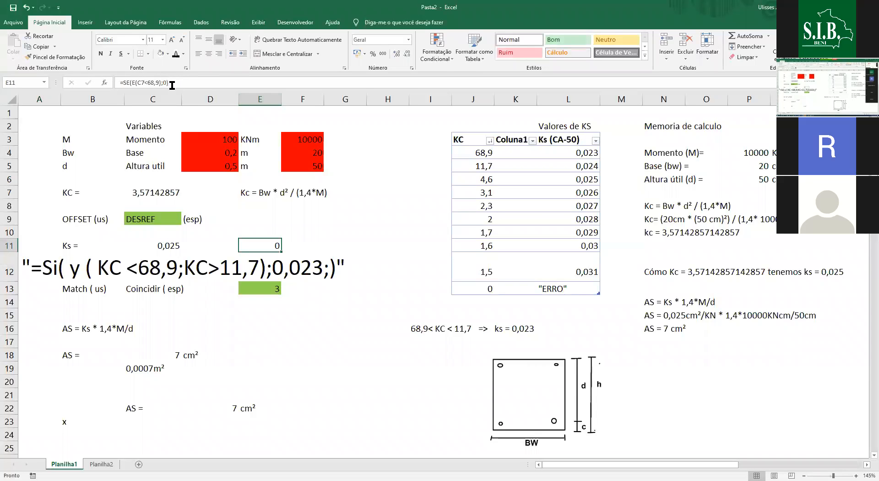
{"action": "left_click", "coordinate": [151, 82]}
{"action": "left_click", "coordinate": [140, 81]}
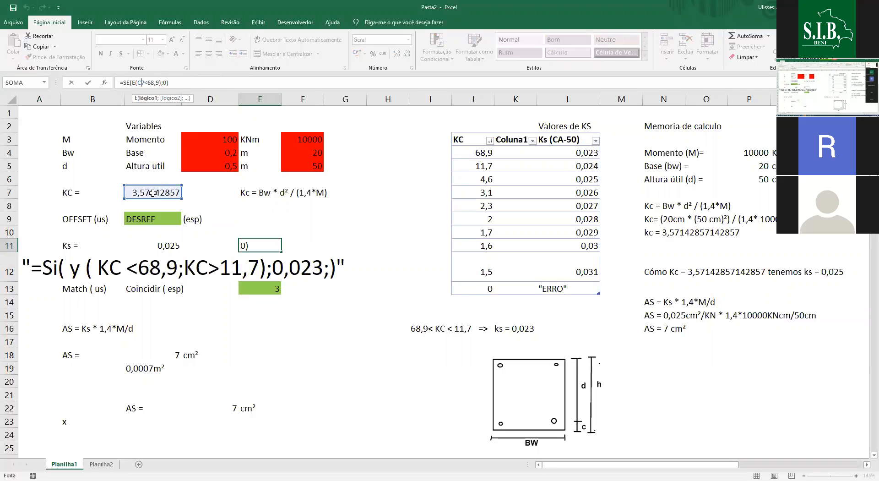
{"action": "left_click", "coordinate": [158, 82]}
{"action": "type", "text": ";c7>11,7"}
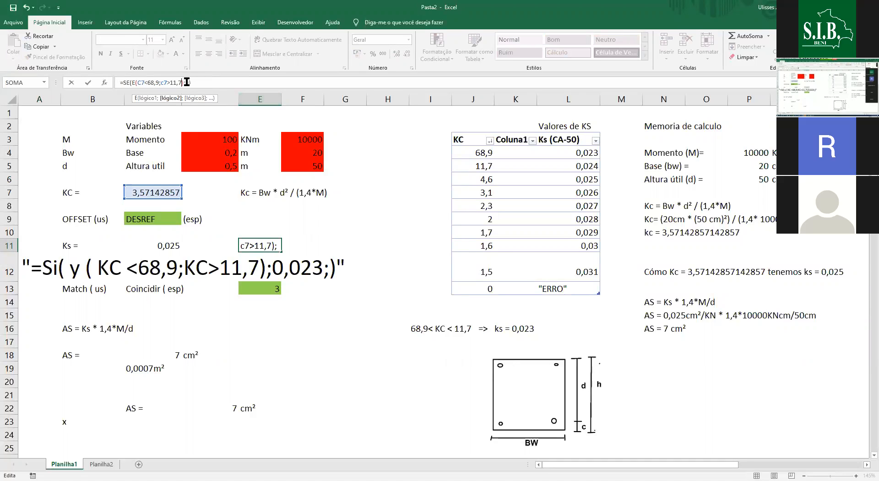
{"action": "type", "text": "0,023"}
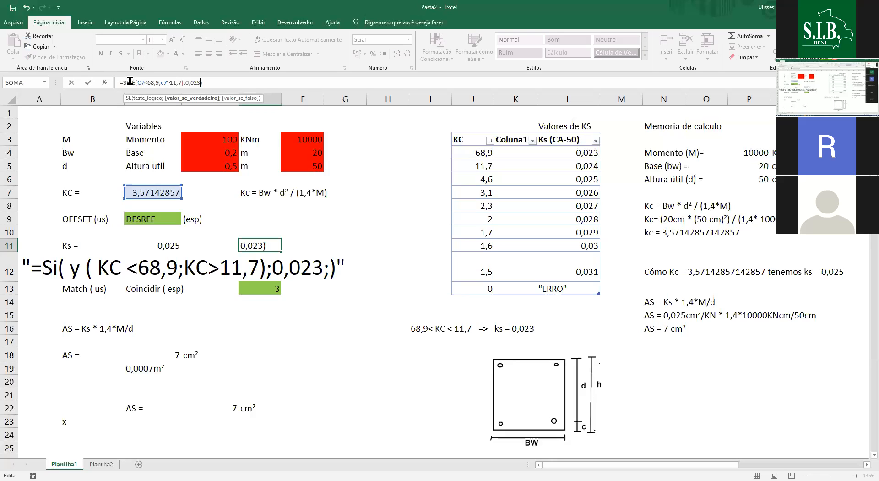
- Complete the outer SE( function in E11, separate the E() condition onto its own line and enlarge the formula editing area
{"action": "type", "text": "E"}
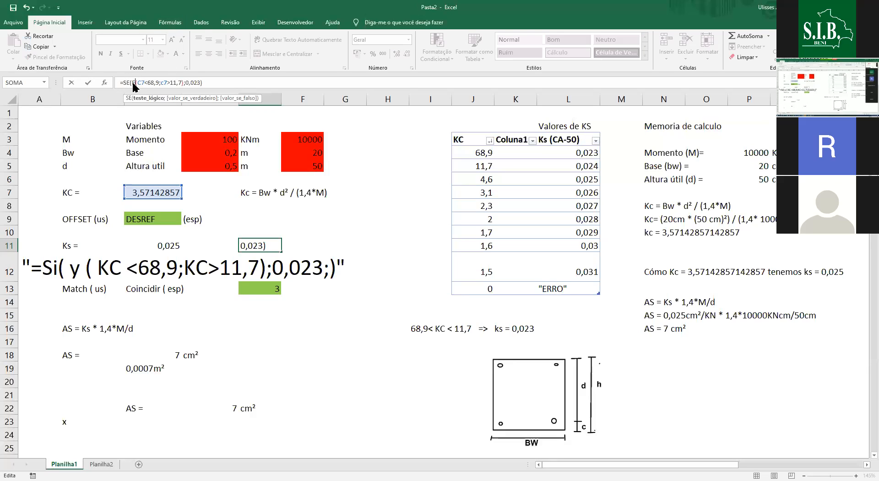
{"action": "key", "text": "BackSpace"}
{"action": "key", "text": "BackSpace"}
{"action": "key", "text": "BackSpace"}
{"action": "key", "text": "BackSpace"}
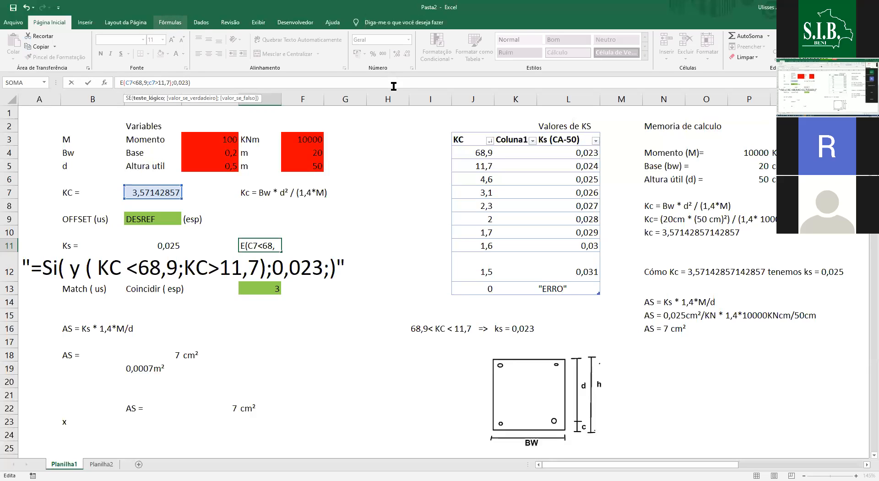
{"action": "left_click_drag", "start_coordinate": [395, 90], "coordinate": [394, 225]}
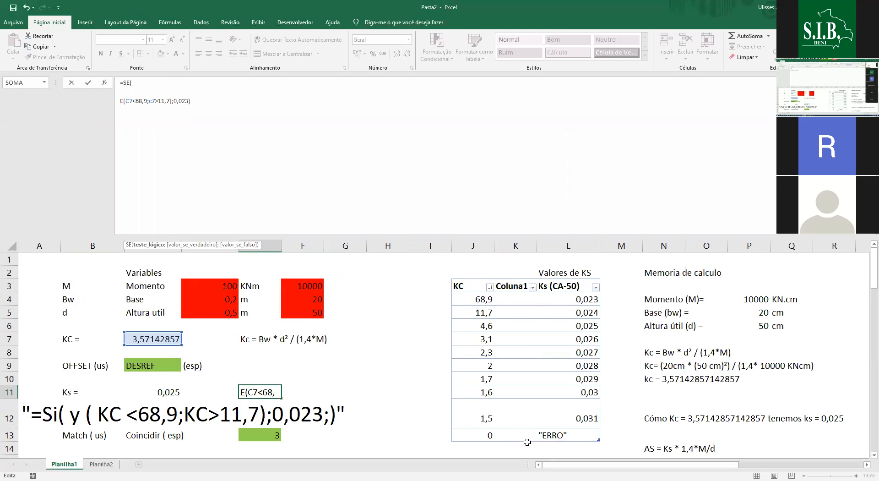
- Add the first test kc<1,5 with the true value "ERRO" to the SE function in E11 and start a new line
{"action": "type", "text": "kc<1,5;\"ERRO"}
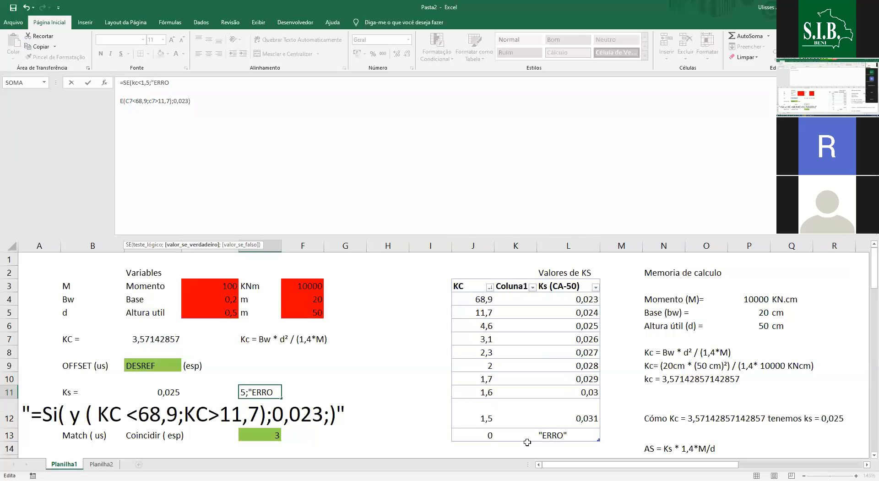
{"action": "type", "text": "\""}
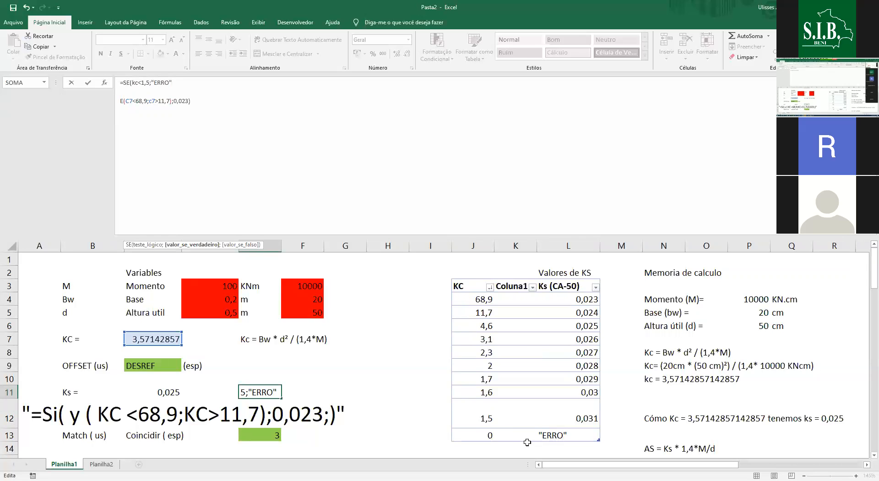
{"action": "type", "text": ";"}
{"action": "key", "text": "alt+Return"}
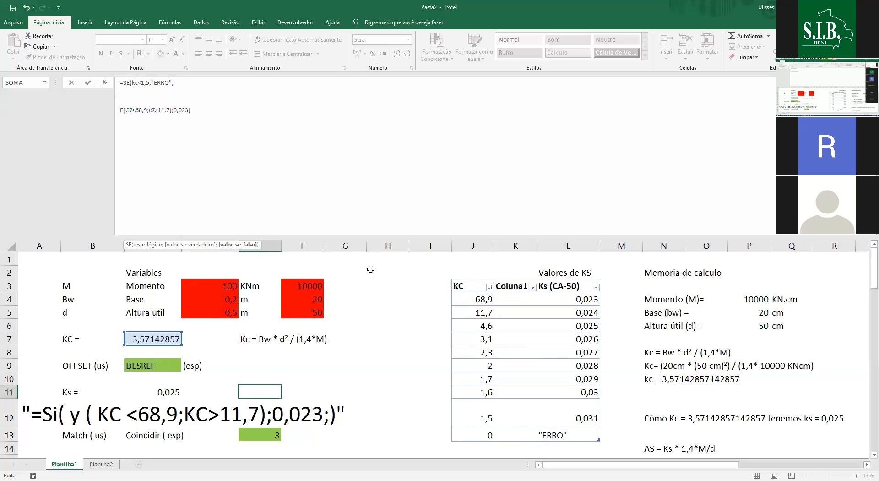
{"action": "left_click_drag", "start_coordinate": [132, 83], "coordinate": [151, 82]}
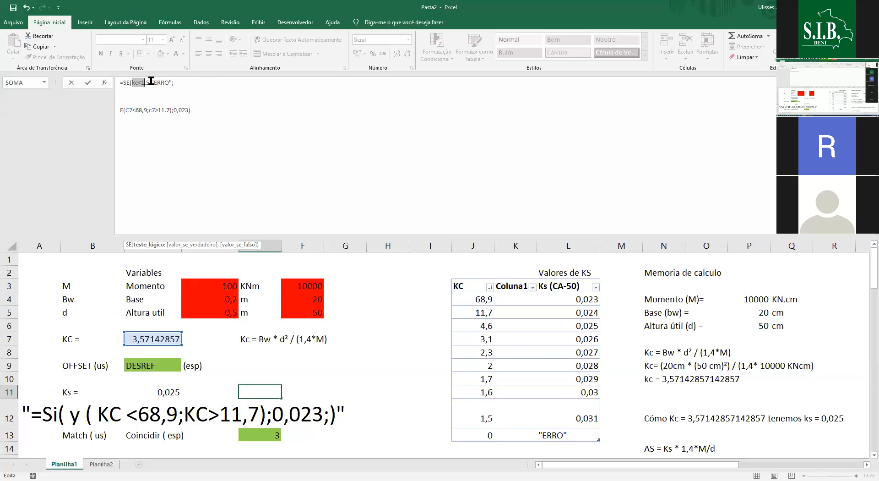
{"action": "key", "text": "End"}
{"action": "left_click_drag", "start_coordinate": [131, 82], "coordinate": [152, 82]}
{"action": "left_click", "coordinate": [181, 81]}
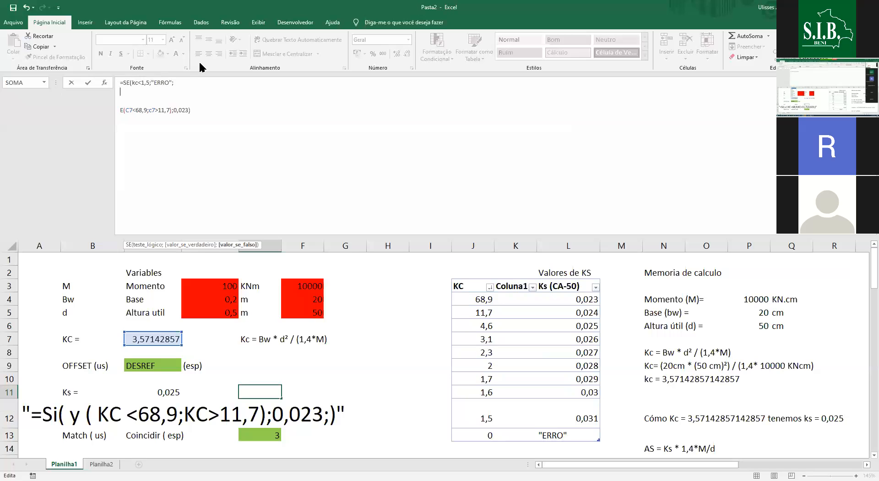
- Begin a nested SE(E( on the second line of the E11 formula with the condition kc>=1,5;
{"action": "type", "text": "SE("}
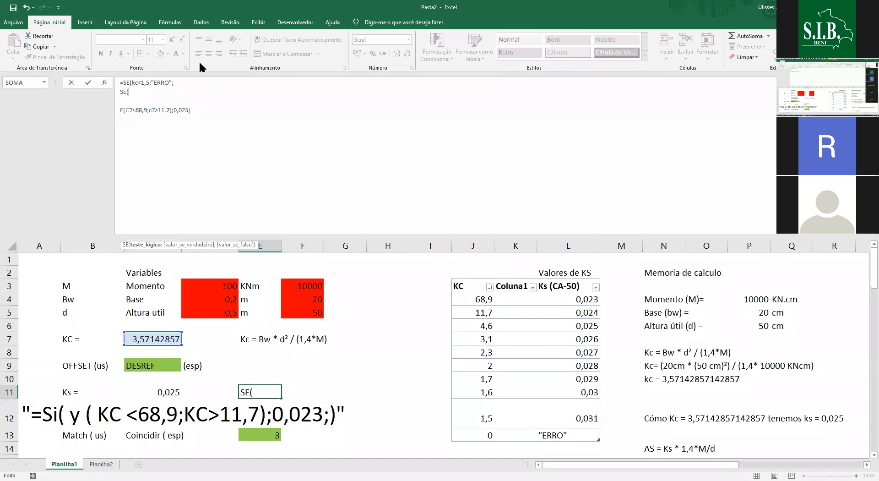
{"action": "type", "text": "E(kc>"}
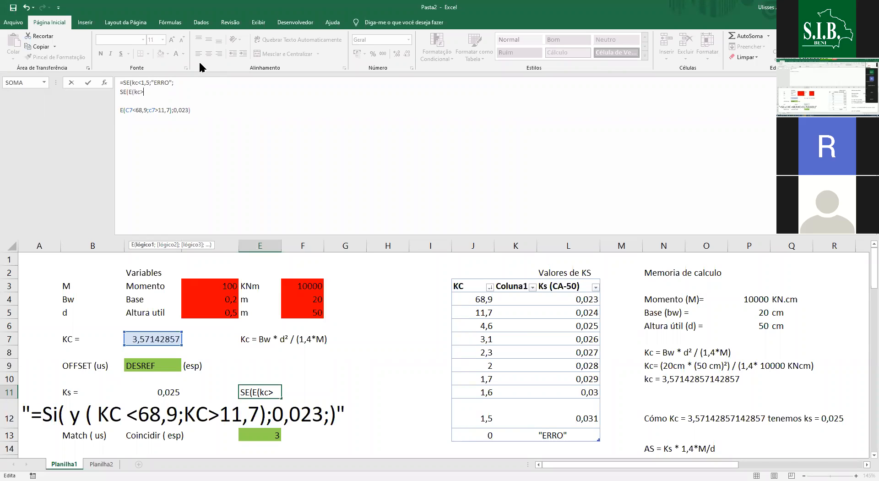
{"action": "type", "text": "=1,5;"}
- Replace kc with the cell reference c7 in the first two lines of the E11 formula
{"action": "double_click", "coordinate": [135, 83]}
{"action": "type", "text": "c7"}
{"action": "double_click", "coordinate": [140, 92]}
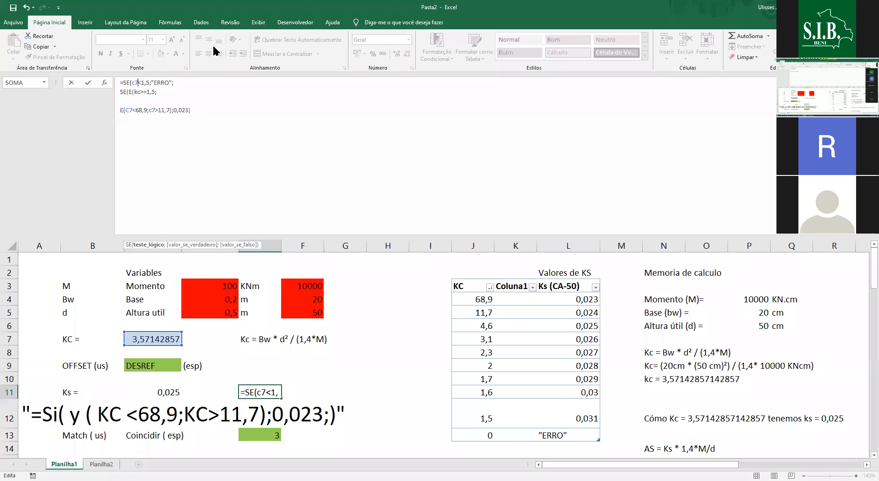
{"action": "type", "text": "c7"}
{"action": "left_click", "coordinate": [159, 92]}
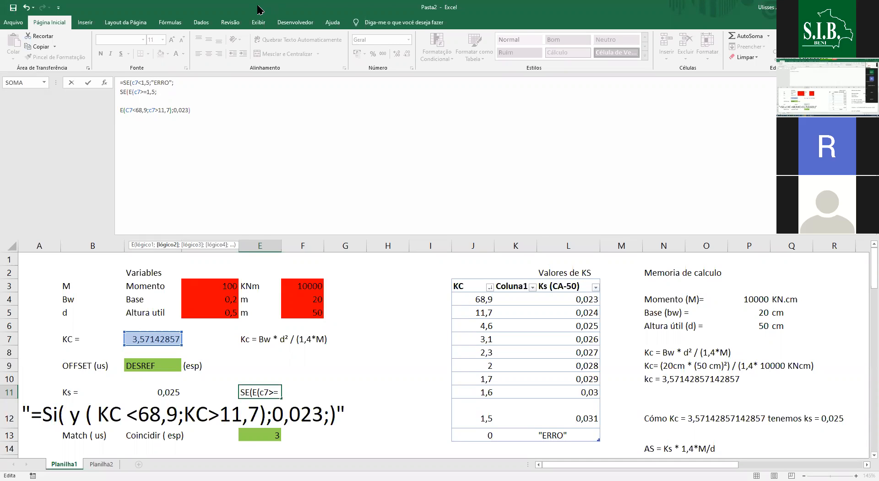
- Complete the nested SE with the condition c7<1,6, close its E() and set the true value to 0,031, ending with a new line
{"action": "type", "text": "c7<1,6"}
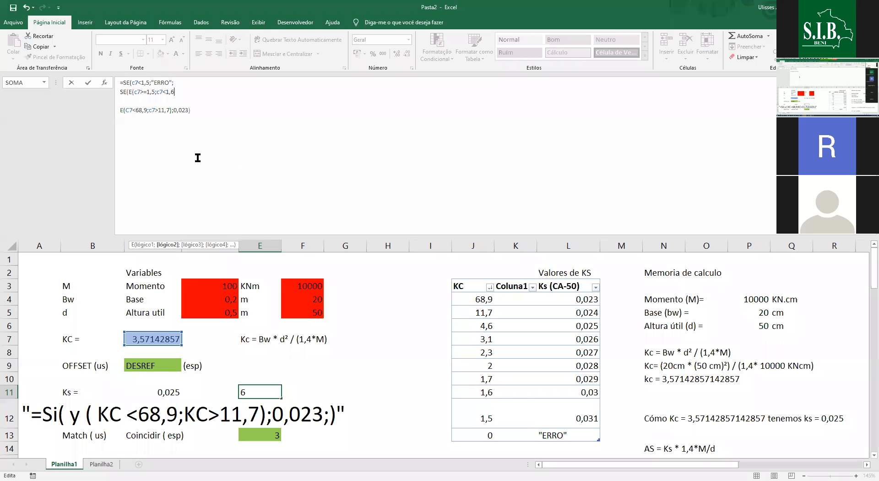
{"action": "type", "text": ";0"}
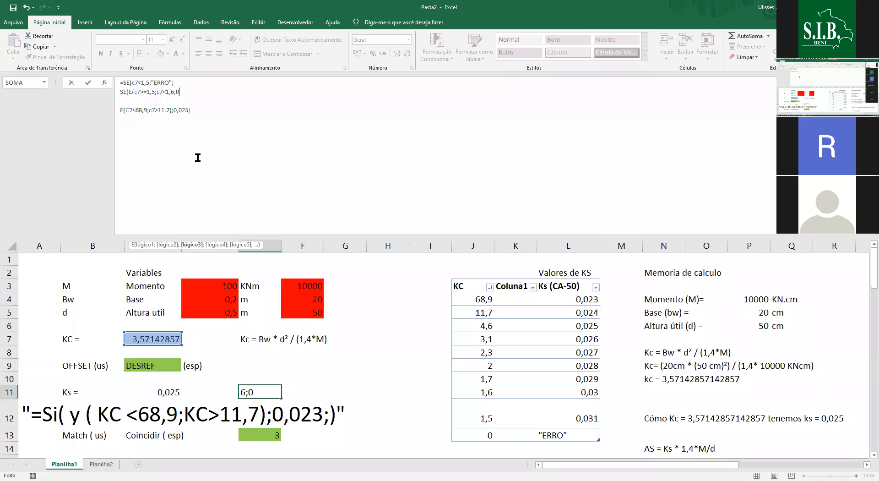
{"action": "type", "text": ",031"}
{"action": "key", "text": "Left"}
{"action": "key", "text": "Left"}
{"action": "key", "text": "Left"}
{"action": "key", "text": "Left"}
{"action": "key", "text": "Left"}
{"action": "key", "text": "Left"}
{"action": "type", "text": ")"}
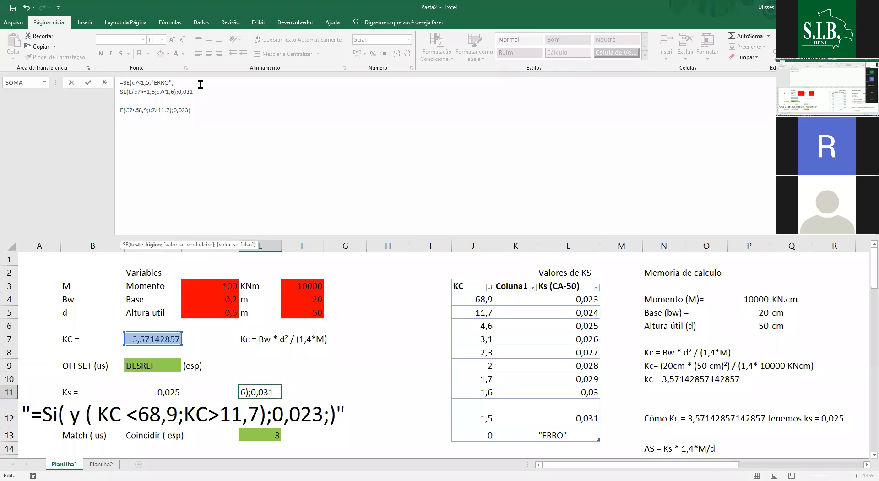
{"action": "key", "text": "End"}
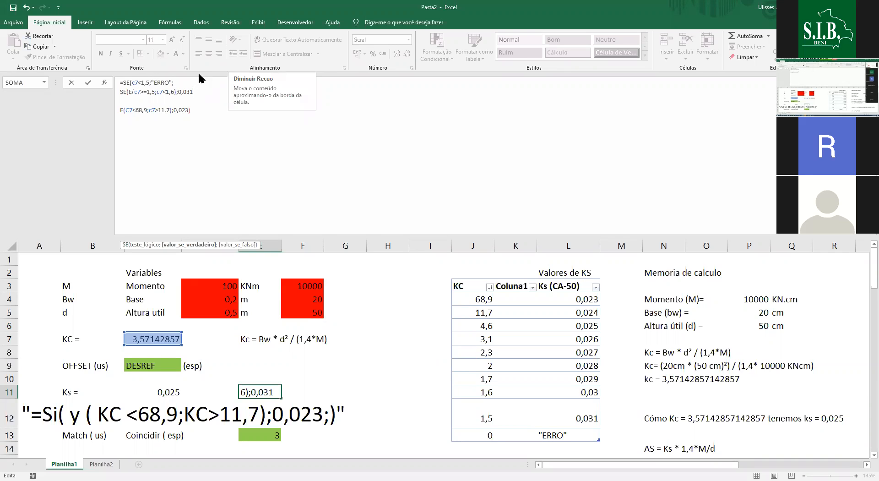
{"action": "type", "text": ";"}
{"action": "key", "text": "alt+Return"}
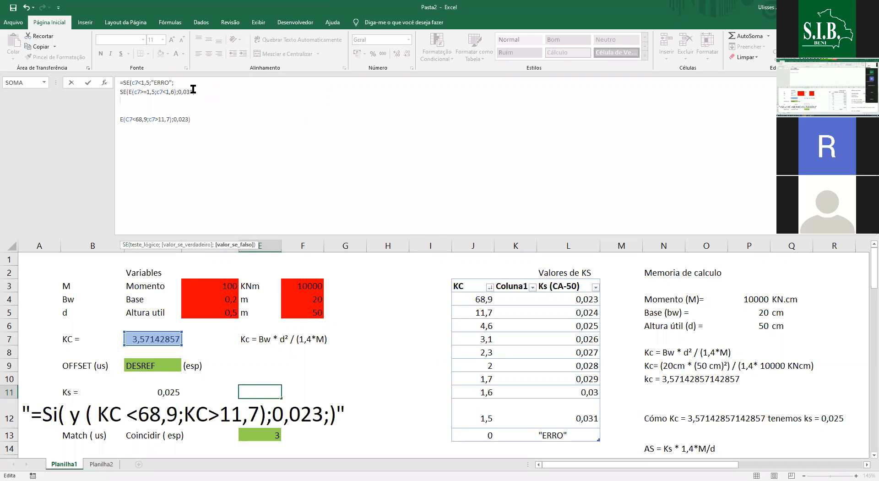
- Copy the SE(E(c7>=1,5;c7<1,6);0,031; line and paste it three times on the lines below
{"action": "left_click_drag", "start_coordinate": [193, 92], "coordinate": [120, 92]}
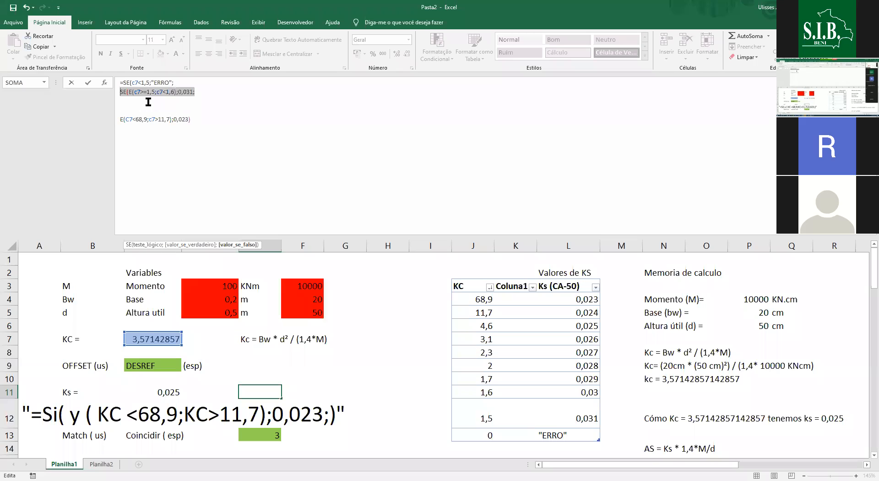
{"action": "key", "text": "ctrl+c"}
{"action": "left_click", "coordinate": [214, 103]}
{"action": "key", "text": "ctrl+v"}
{"action": "key", "text": "Down"}
{"action": "key", "text": "ctrl+v"}
{"action": "key", "text": "ctrl+v"}
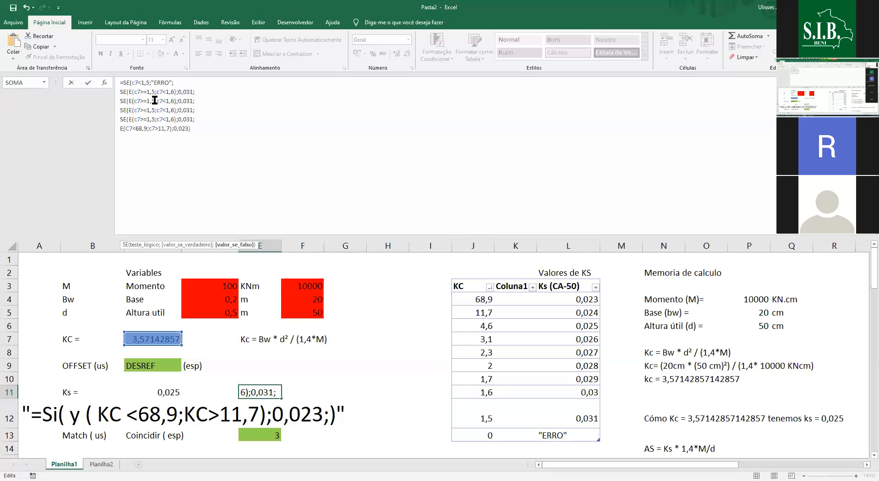
- Change the third line of the formula to the range c7>=1,6;c7<1,7 with the true value 0,03
{"action": "key", "text": "BackSpace"}
{"action": "type", "text": "6"}
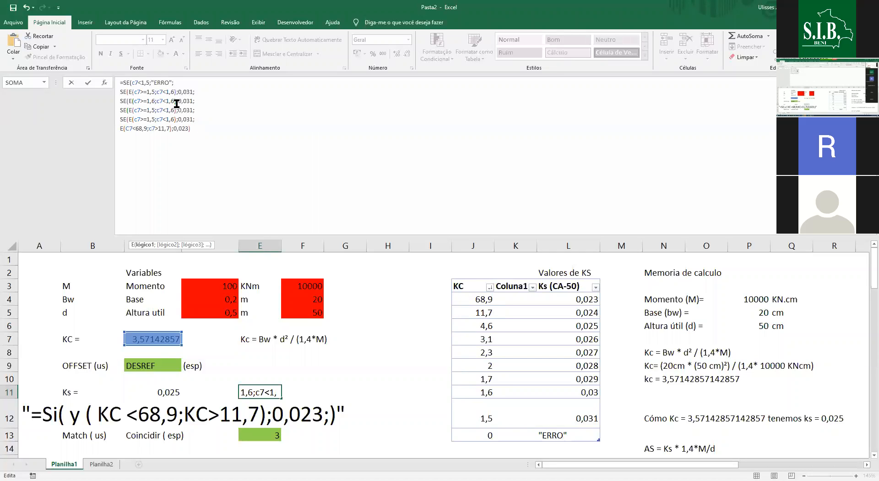
{"action": "key", "text": "Right"}
{"action": "key", "text": "Right"}
{"action": "key", "text": "Right"}
{"action": "key", "text": "Right"}
{"action": "key", "text": "Right"}
{"action": "key", "text": "Right"}
{"action": "key", "text": "Right"}
{"action": "key", "text": "BackSpace"}
{"action": "type", "text": "7"}
{"action": "key", "text": "Right"}
{"action": "key", "text": "Right"}
{"action": "key", "text": "Right"}
{"action": "key", "text": "Right"}
{"action": "key", "text": "Right"}
{"action": "key", "text": "Right"}
{"action": "key", "text": "Right"}
{"action": "key", "text": "BackSpace"}
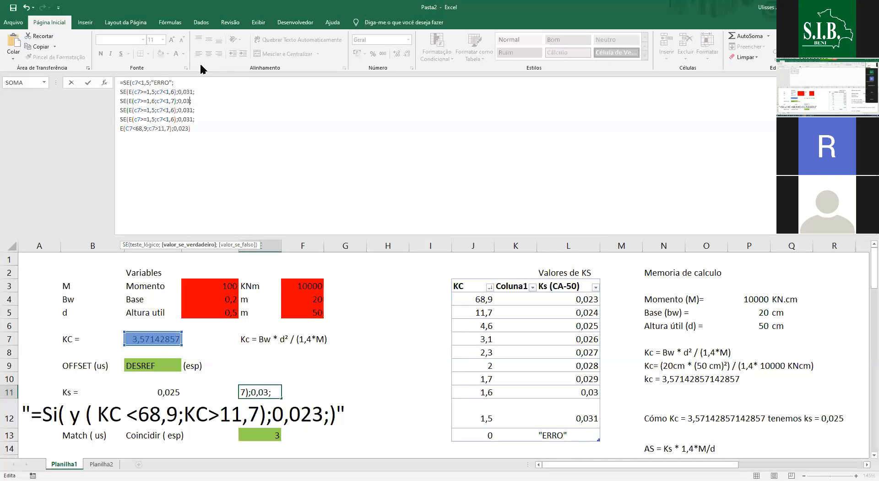
- Change the fourth line of the formula to the range c7>=1,7;c7<2 with the true value 0,028
{"action": "key", "text": "Down"}
{"action": "key", "text": "Left"}
{"action": "key", "text": "Left"}
{"action": "key", "text": "Left"}
{"action": "key", "text": "Left"}
{"action": "key", "text": "Left"}
{"action": "key", "text": "Left"}
{"action": "key", "text": "Left"}
{"action": "key", "text": "Left"}
{"action": "key", "text": "Left"}
{"action": "key", "text": "Left"}
{"action": "key", "text": "Left"}
{"action": "key", "text": "Left"}
{"action": "key", "text": "Left"}
{"action": "key", "text": "Left"}
{"action": "key", "text": "BackSpace"}
{"action": "type", "text": "7"}
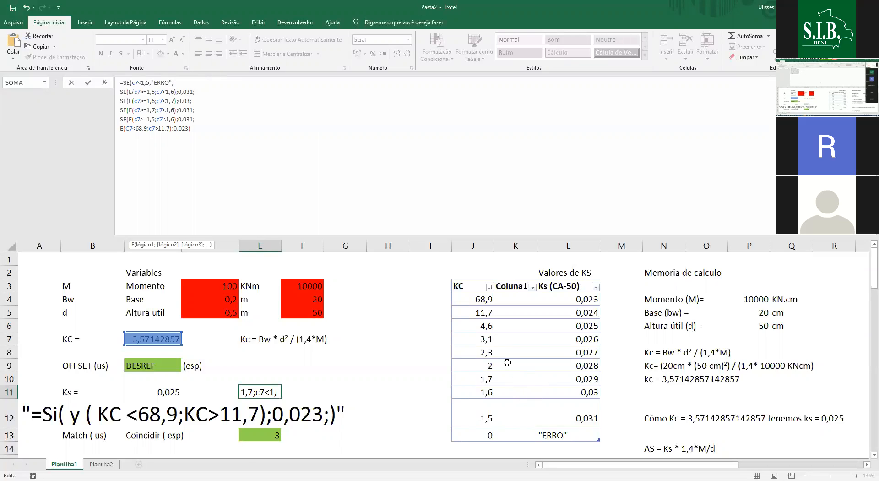
{"action": "left_click", "coordinate": [171, 109]}
{"action": "key", "text": "BackSpace"}
{"action": "key", "text": "BackSpace"}
{"action": "key", "text": "Delete"}
{"action": "type", "text": "2"}
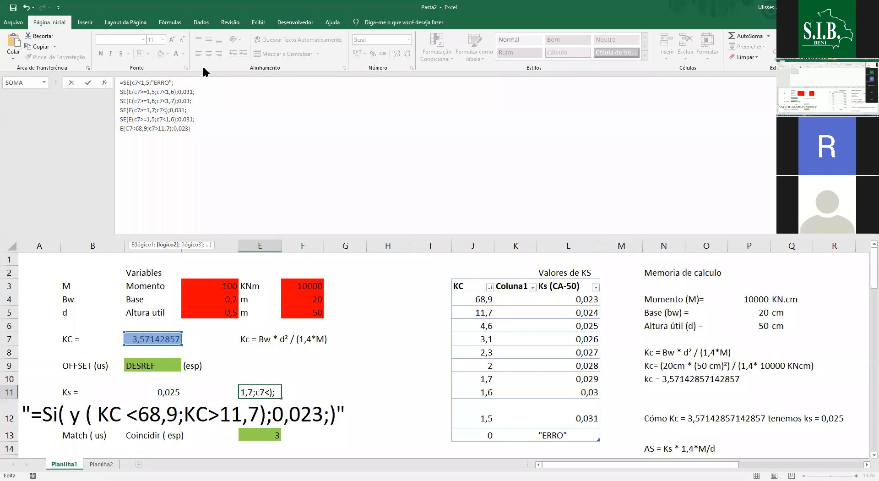
{"action": "left_click", "coordinate": [187, 111]}
{"action": "key", "text": "BackSpace"}
{"action": "key", "text": "BackSpace"}
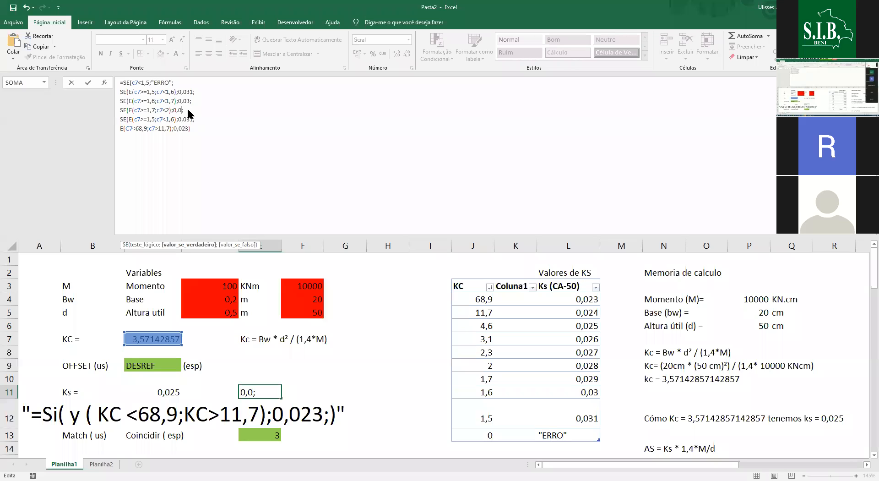
{"action": "type", "text": "28"}
- Change the fifth line of the formula to the range c7>=2;c7<2,3 with the true value 0,027
{"action": "left_click", "coordinate": [155, 119]}
{"action": "key", "text": "BackSpace"}
{"action": "key", "text": "BackSpace"}
{"action": "key", "text": "BackSpace"}
{"action": "type", "text": "2"}
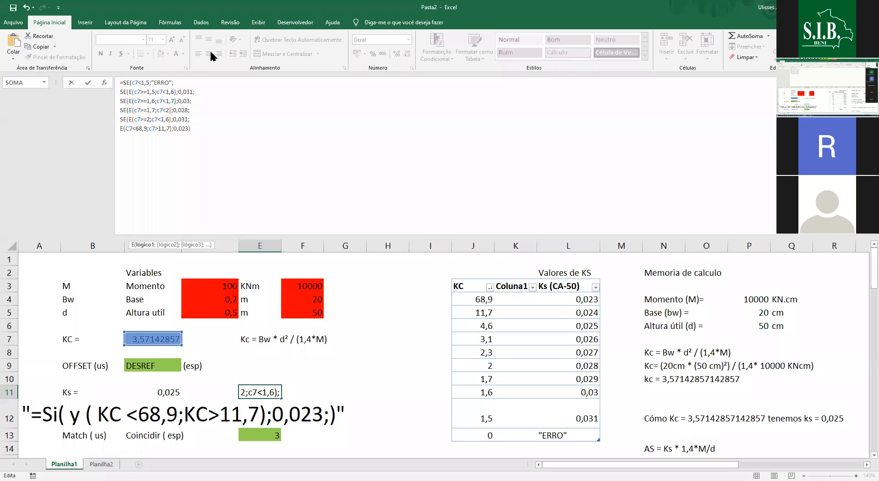
{"action": "left_click", "coordinate": [172, 119]}
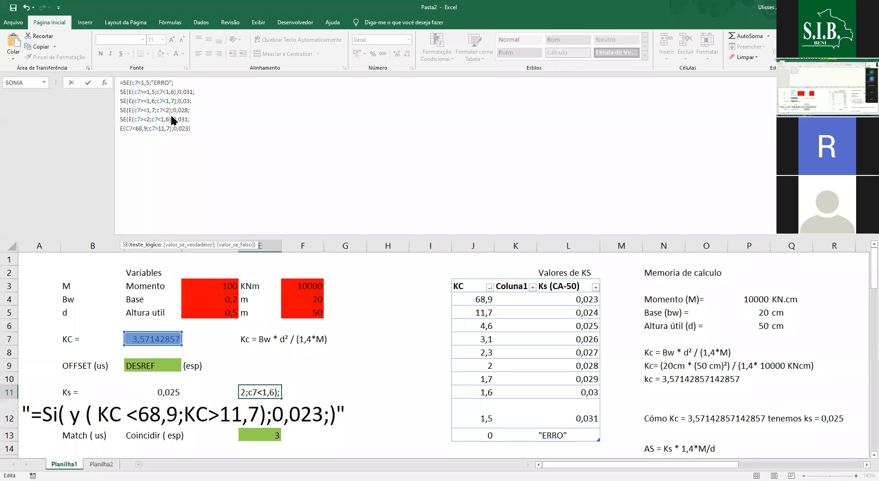
{"action": "key", "text": "Left"}
{"action": "key", "text": "BackSpace"}
{"action": "key", "text": "BackSpace"}
{"action": "key", "text": "BackSpace"}
{"action": "type", "text": "2,3"}
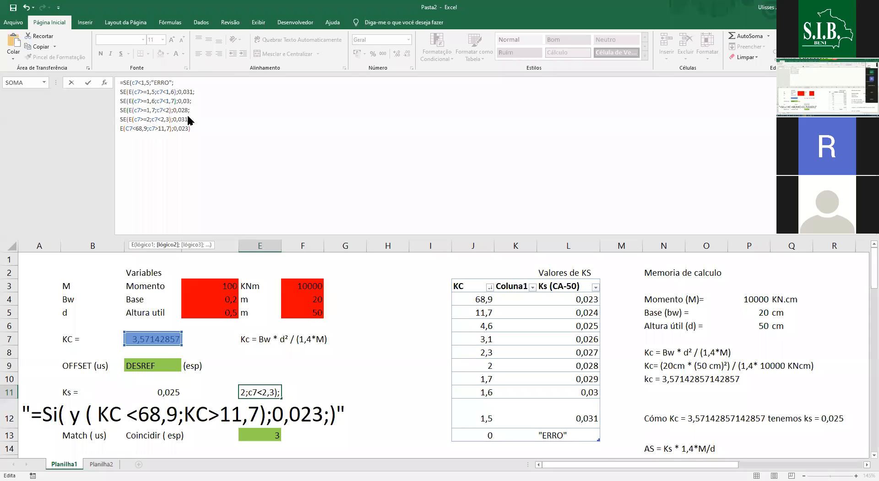
{"action": "left_click", "coordinate": [187, 119]}
{"action": "key", "text": "BackSpace"}
{"action": "key", "text": "BackSpace"}
{"action": "type", "text": "27;"}
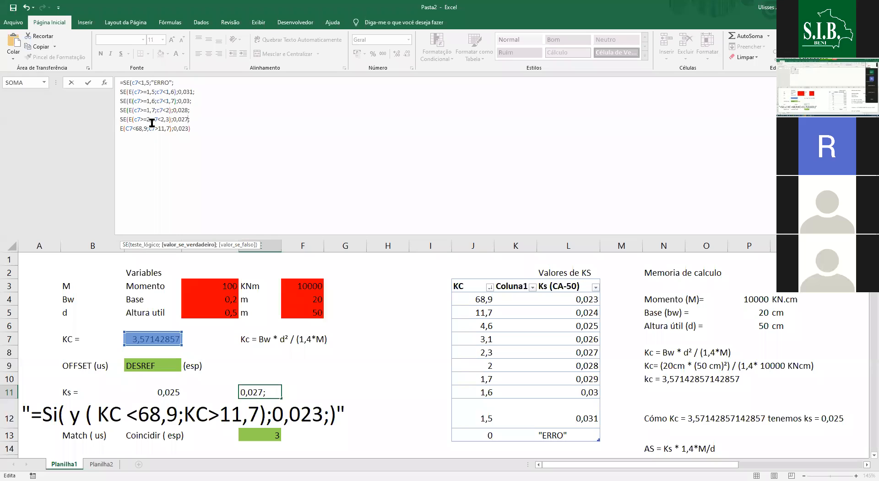
- Insert three lines above the final E() line and paste the copied nested SE line into each
{"action": "key", "text": "Down"}
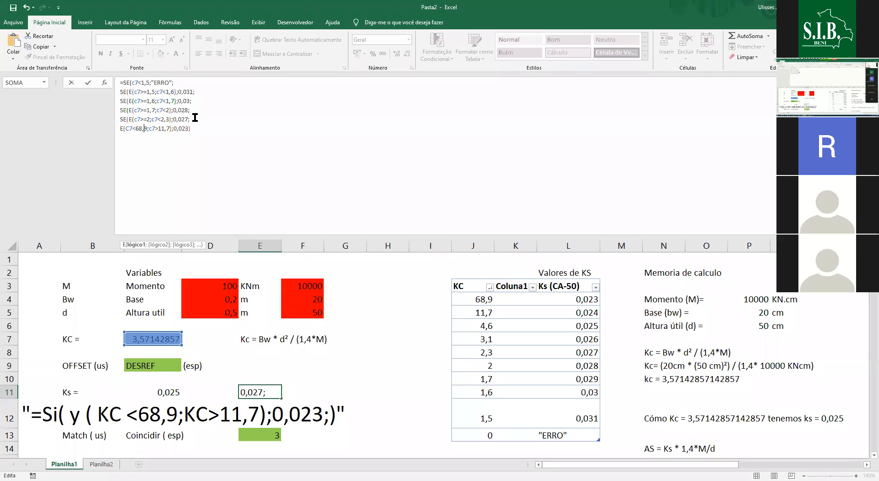
{"action": "left_click", "coordinate": [195, 118]}
{"action": "key", "text": "alt+Return"}
{"action": "key", "text": "alt+Return"}
{"action": "key", "text": "alt+Return"}
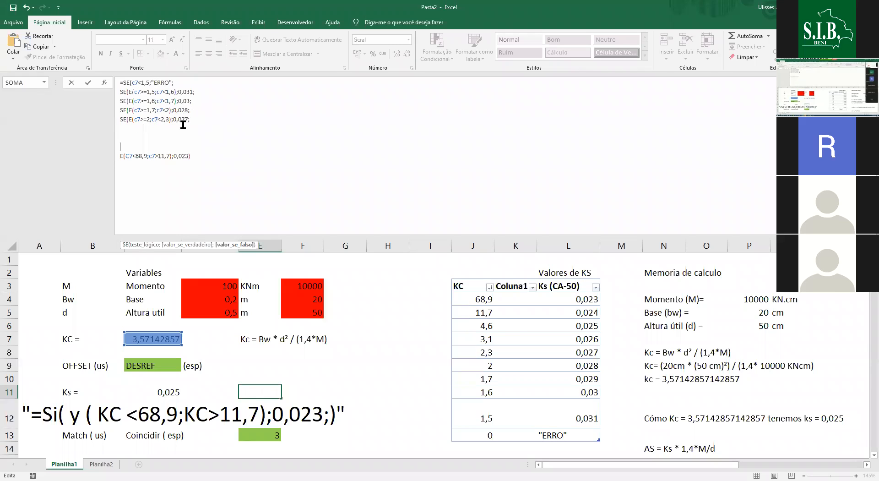
{"action": "left_click", "coordinate": [146, 130]}
{"action": "key", "text": "ctrl+v"}
{"action": "left_click", "coordinate": [145, 139]}
{"action": "key", "text": "ctrl+v"}
{"action": "left_click", "coordinate": [145, 144]}
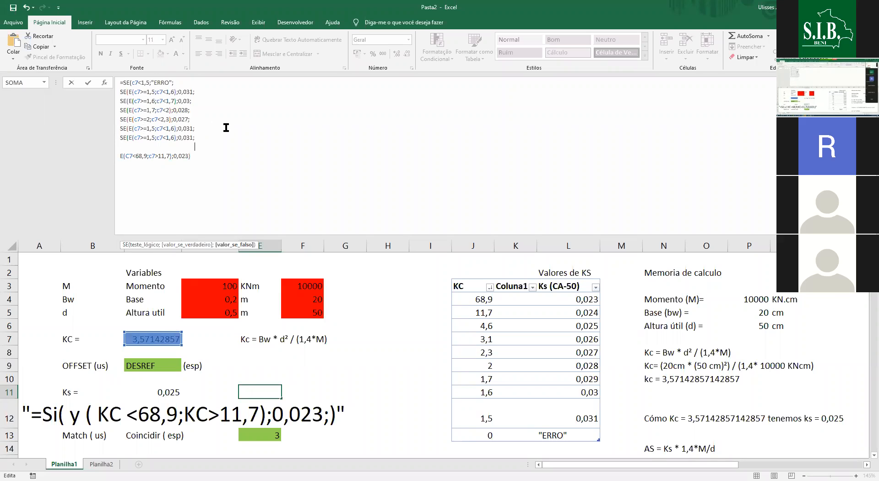
{"action": "key", "text": "ctrl+v"}
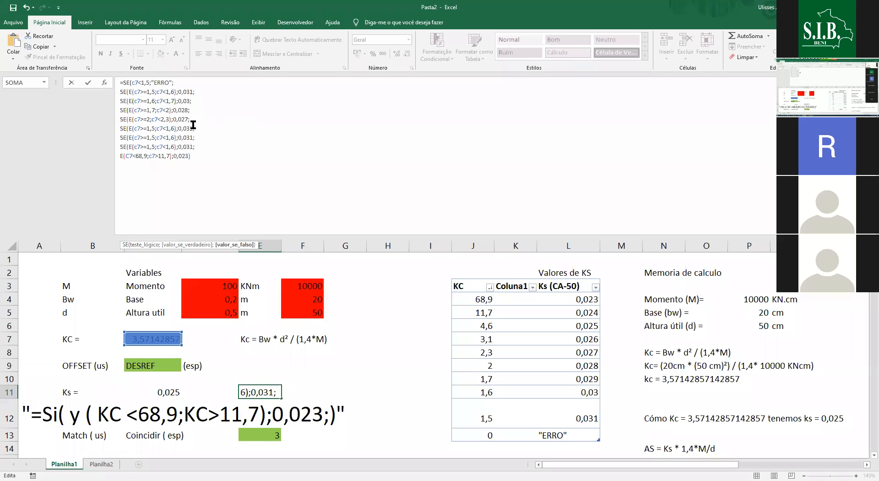
- Change the conditions in the sixth line of the formula to c7>=2,3 and c7<3,1
{"action": "left_click", "coordinate": [156, 128]}
{"action": "key", "text": "BackSpace"}
{"action": "key", "text": "BackSpace"}
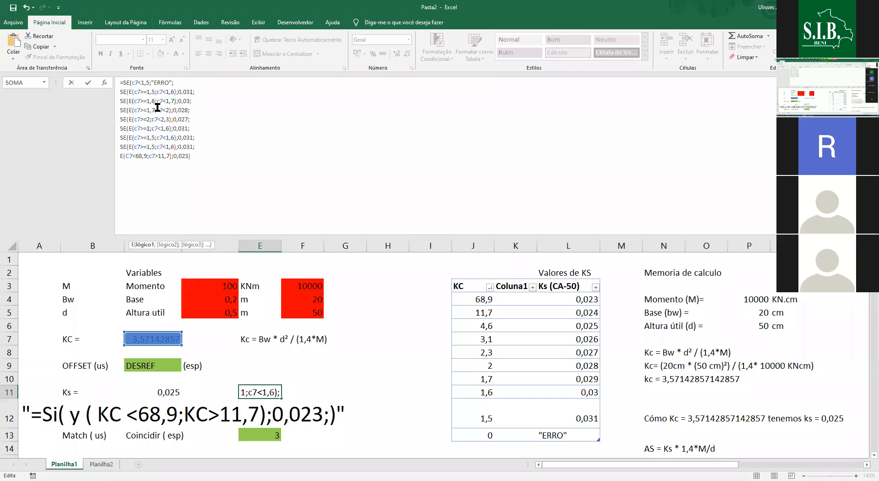
{"action": "type", "text": "2,3"}
{"action": "left_click", "coordinate": [147, 128]}
{"action": "key", "text": "BackSpace"}
{"action": "key", "text": "Right"}
{"action": "key", "text": "Right"}
{"action": "key", "text": "Right"}
{"action": "key", "text": "Right"}
{"action": "key", "text": "Right"}
{"action": "key", "text": "Right"}
{"action": "key", "text": "Right"}
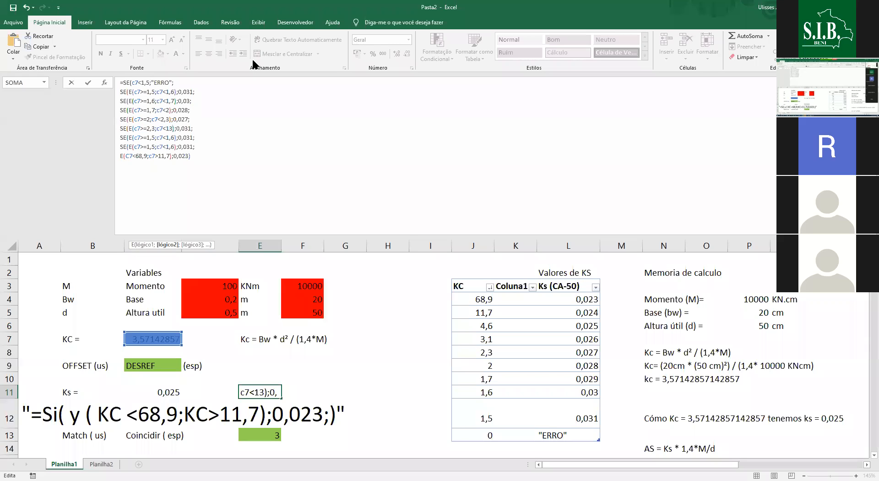
{"action": "key", "text": "BackSpace"}
{"action": "key", "text": "BackSpace"}
{"action": "type", "text": "31"}
{"action": "key", "text": "Left"}
{"action": "type", "text": ","}
{"action": "key", "text": "Right"}
{"action": "key", "text": "End"}
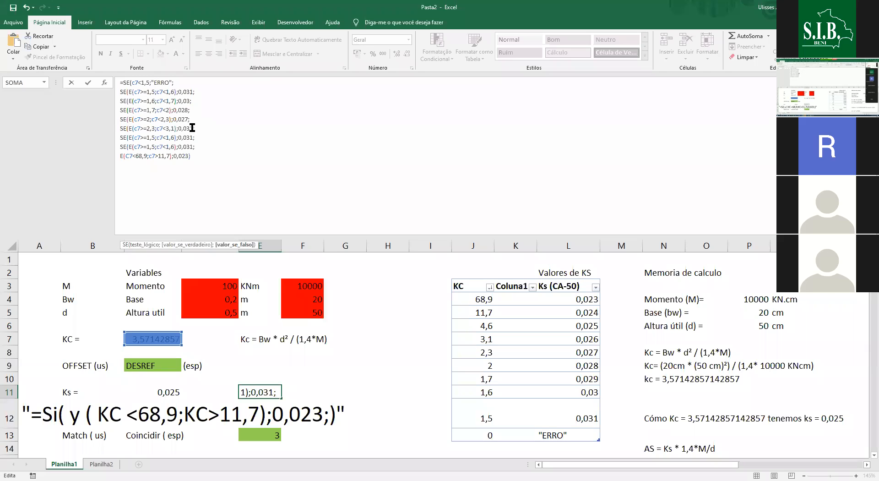
- Set the true value in the sixth line of the E11 formula to 0,026 and in the seventh line to 0,025
{"action": "key", "text": "Left"}
{"action": "key", "text": "BackSpace"}
{"action": "key", "text": "BackSpace"}
{"action": "key", "text": "BackSpace"}
{"action": "type", "text": "026"}
{"action": "key", "text": "Down"}
{"action": "key", "text": "BackSpace"}
{"action": "key", "text": "BackSpace"}
{"action": "key", "text": "BackSpace"}
{"action": "type", "text": "025"}
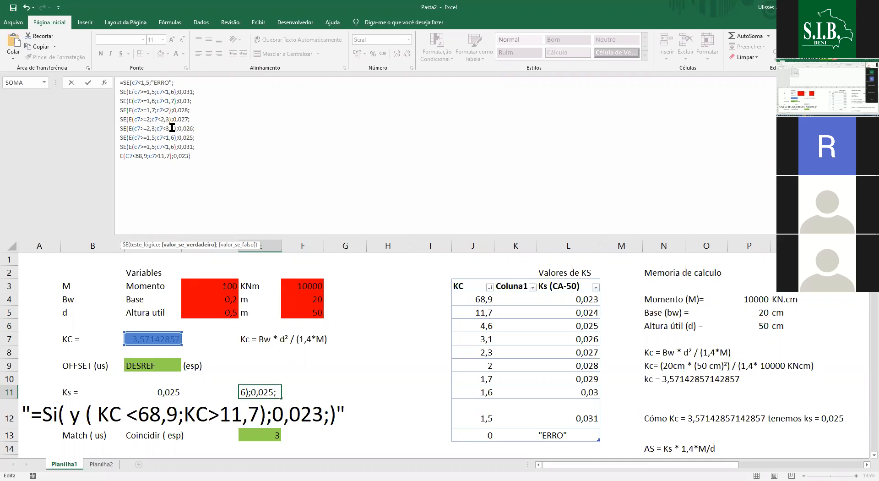
- Change the conditions in the seventh line of the formula to c7>=3,1 and c7<4,6
{"action": "key", "text": "Left"}
{"action": "key", "text": "Left"}
{"action": "key", "text": "Left"}
{"action": "key", "text": "Left"}
{"action": "key", "text": "Left"}
{"action": "key", "text": "Left"}
{"action": "key", "text": "Left"}
{"action": "key", "text": "Left"}
{"action": "key", "text": "BackSpace"}
{"action": "key", "text": "BackSpace"}
{"action": "type", "text": "4,"}
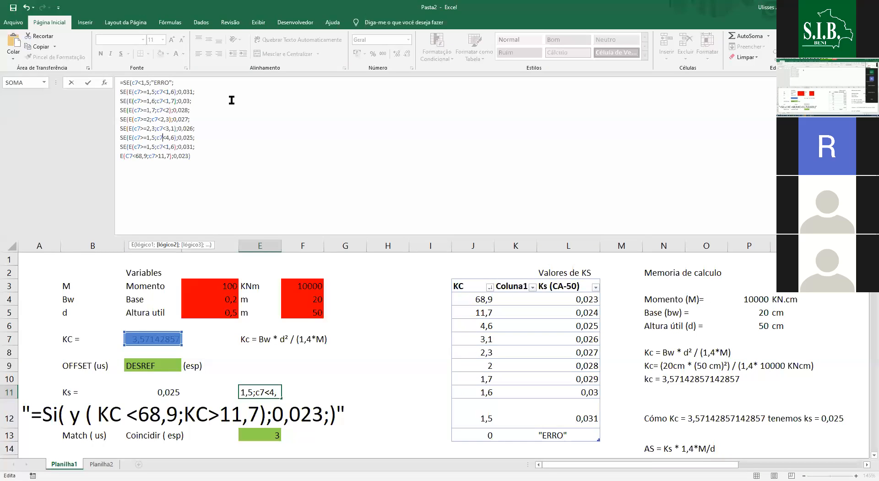
{"action": "key", "text": "Left"}
{"action": "key", "text": "Left"}
{"action": "key", "text": "Left"}
{"action": "key", "text": "BackSpace"}
{"action": "key", "text": "BackSpace"}
{"action": "key", "text": "BackSpace"}
{"action": "type", "text": "3,1"}
- Set the true value in the eighth line of the formula to 0,024
{"action": "left_click", "coordinate": [192, 142]}
{"action": "key", "text": "BackSpace"}
{"action": "key", "text": "BackSpace"}
{"action": "type", "text": "24"}
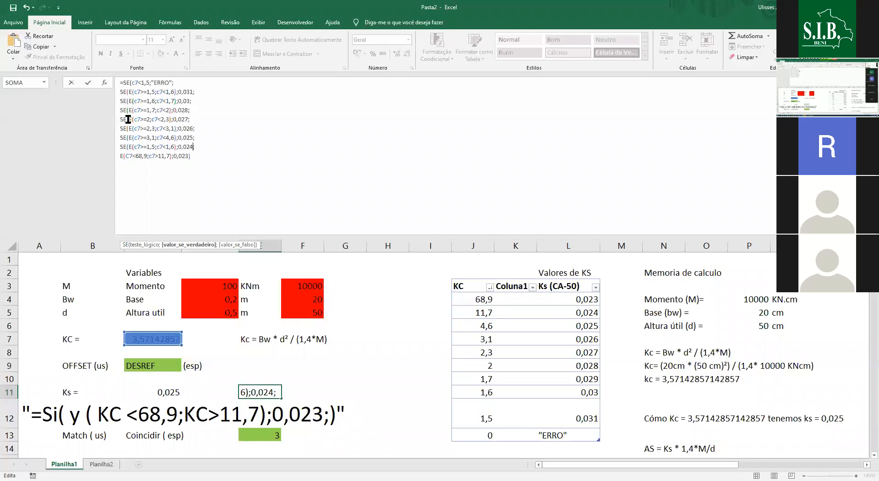
{"action": "left_click", "coordinate": [146, 155]}
{"action": "key", "text": "BackSpace"}
{"action": "key", "text": "BackSpace"}
{"action": "key", "text": "BackSpace"}
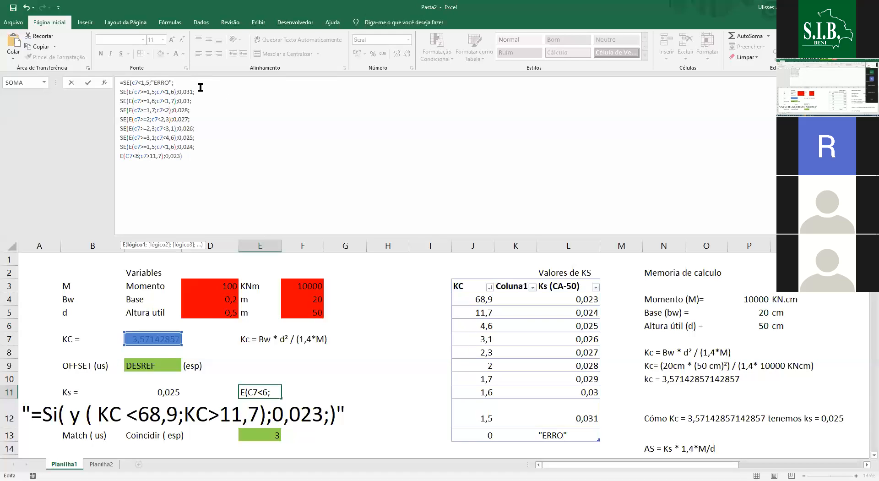
- Change the conditions in the eighth line of the formula to c7>=11,7 and c7<68,9
{"action": "double_click", "coordinate": [157, 147]}
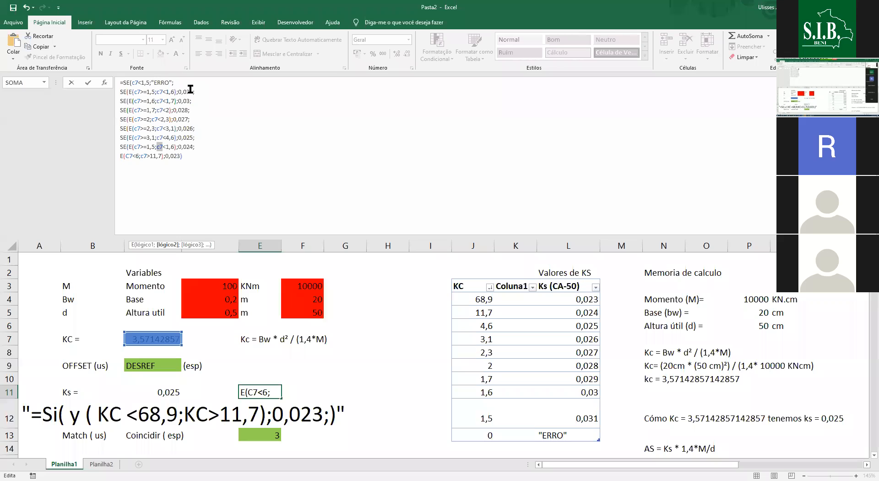
{"action": "key", "text": "Left"}
{"action": "key", "text": "Left"}
{"action": "key", "text": "BackSpace"}
{"action": "key", "text": "BackSpace"}
{"action": "type", "text": "1"}
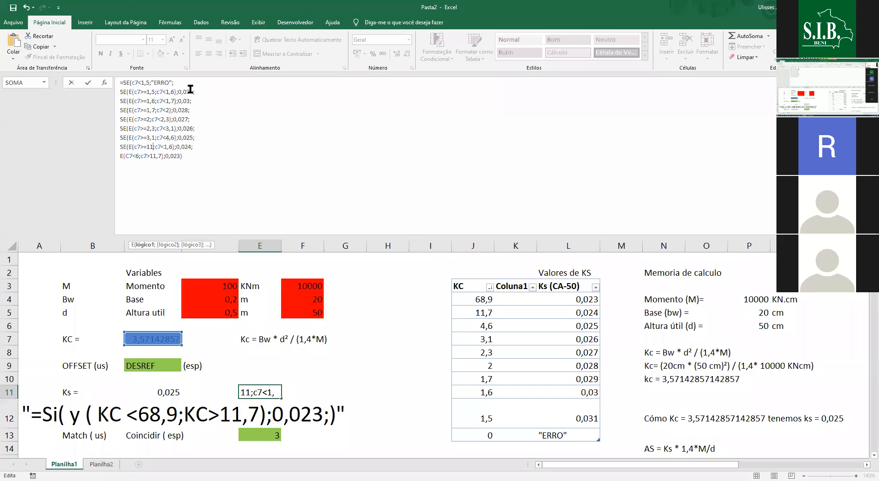
{"action": "type", "text": ",7"}
{"action": "left_click", "coordinate": [174, 144]}
{"action": "key", "text": "Right"}
{"action": "key", "text": "Right"}
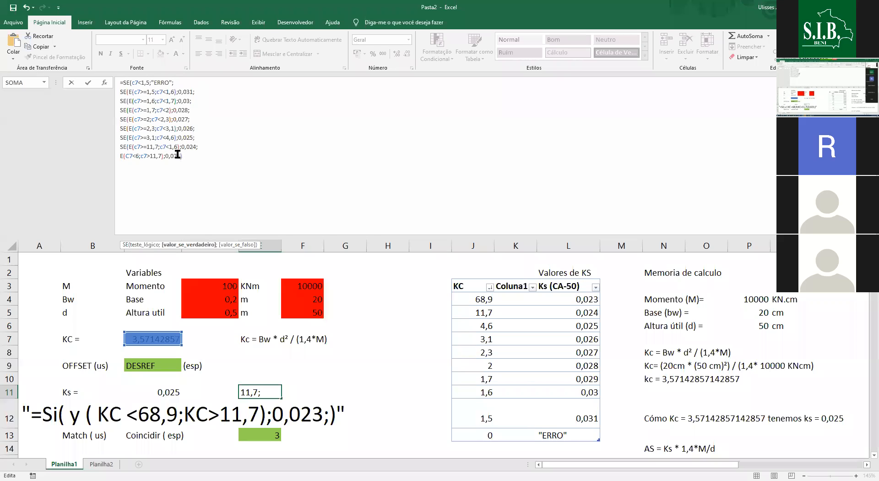
{"action": "key", "text": "Left"}
{"action": "key", "text": "Left"}
{"action": "key", "text": "BackSpace"}
{"action": "key", "text": "BackSpace"}
{"action": "key", "text": "BackSpace"}
{"action": "type", "text": "68,9"}
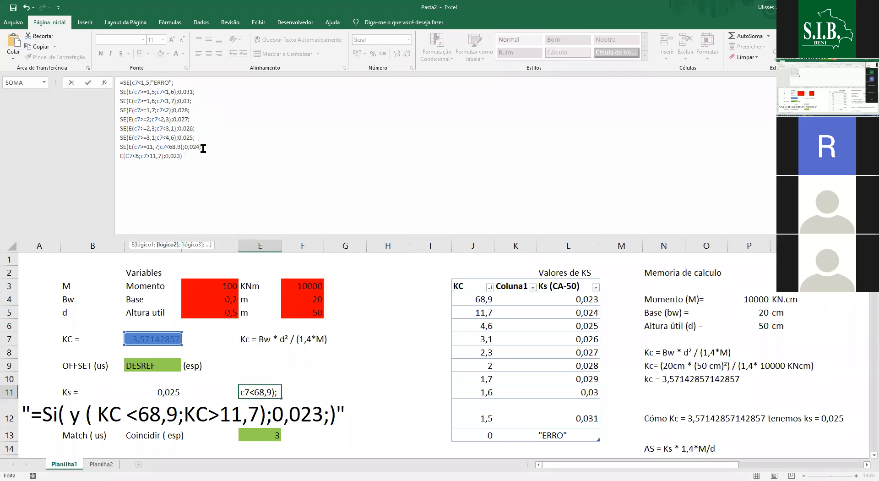
- Replace the final E() line with the false value 0,023, close all eight parentheses and enter the formula
{"action": "key", "text": "Down"}
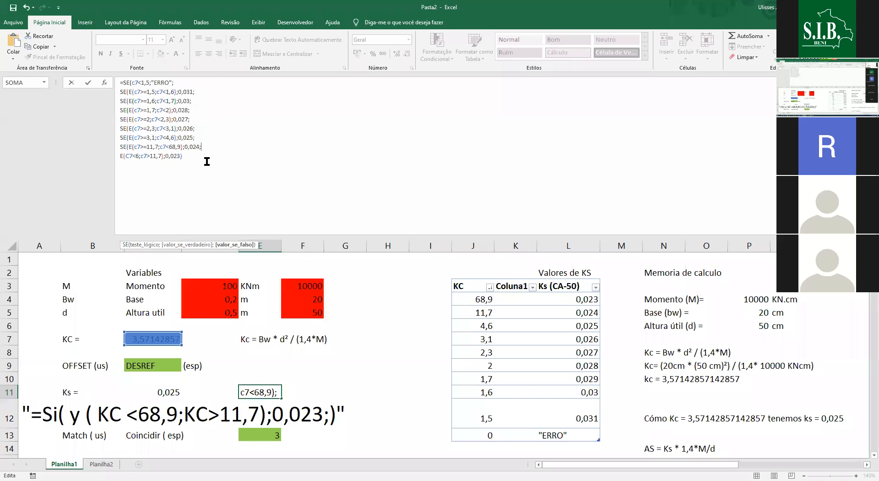
{"action": "key", "text": "shift+Home"}
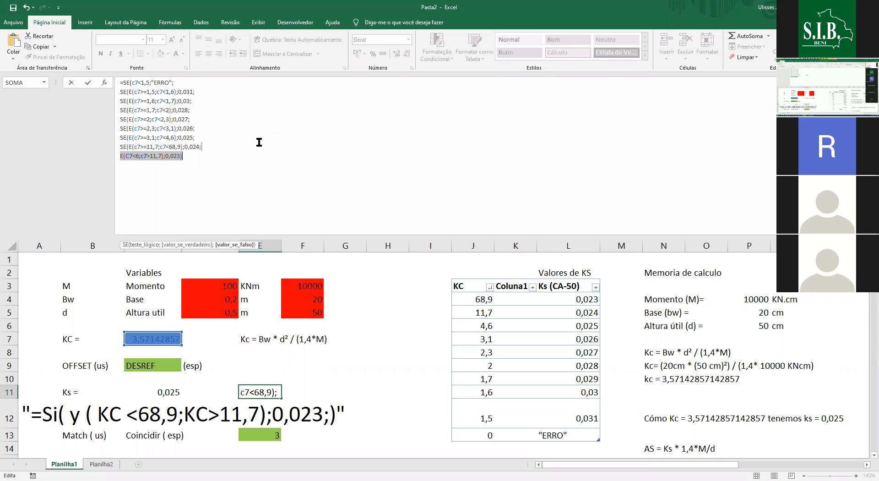
{"action": "key", "text": "BackSpace"}
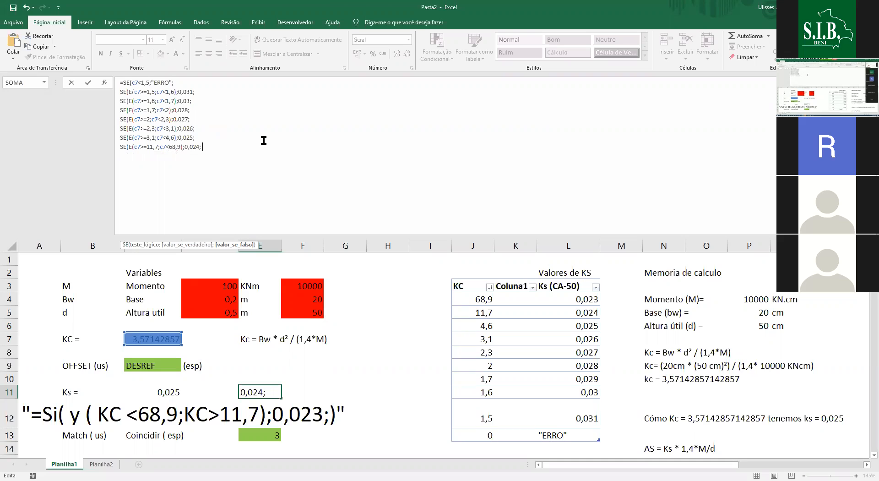
{"action": "type", "text": "0,023))))))))"}
{"action": "key", "text": "Return"}
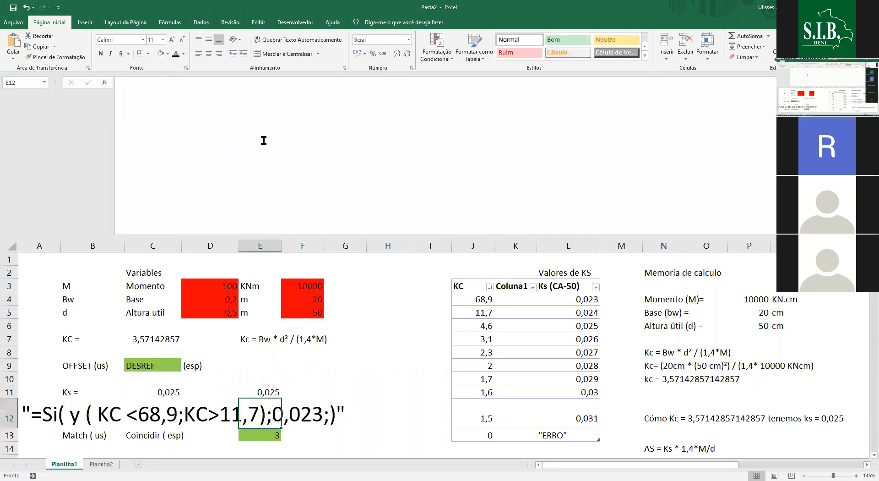
- Compare the nested SE formula in E11 with the DESLOC lookup in C11 and their Ks results
{"action": "key", "text": "Up"}
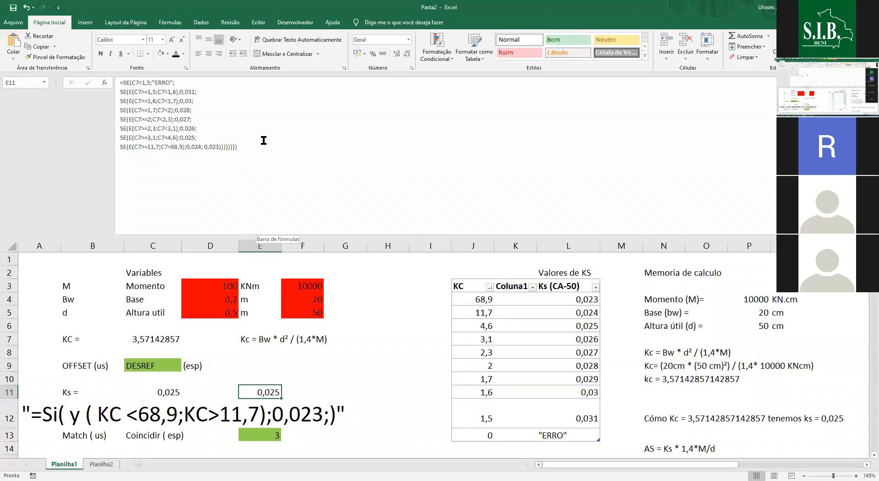
{"action": "scroll", "coordinate": [272, 276], "scroll_direction": "down", "scroll_amount": 2}
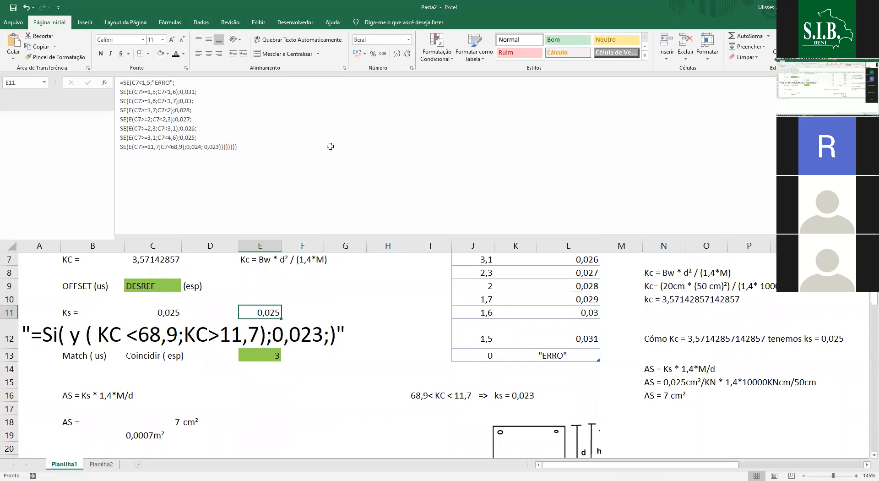
{"action": "left_click", "coordinate": [289, 202]}
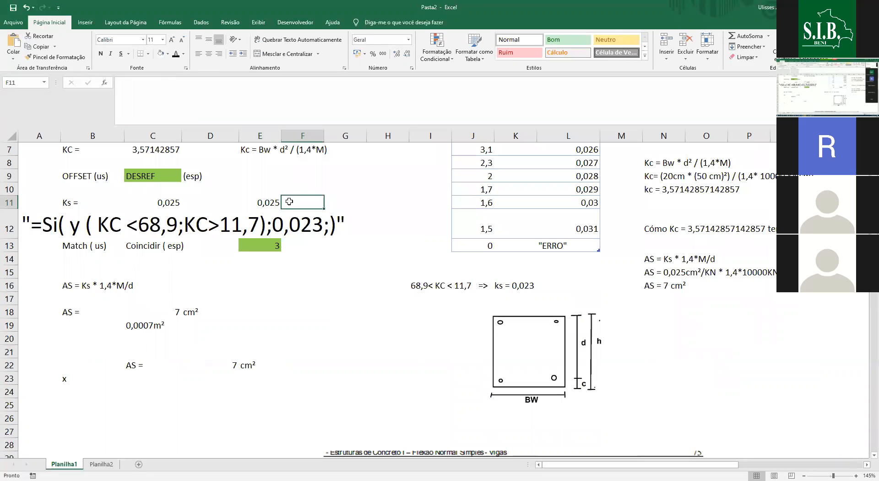
{"action": "key", "text": "Left"}
{"action": "scroll", "coordinate": [291, 224], "scroll_direction": "up", "scroll_amount": 2}
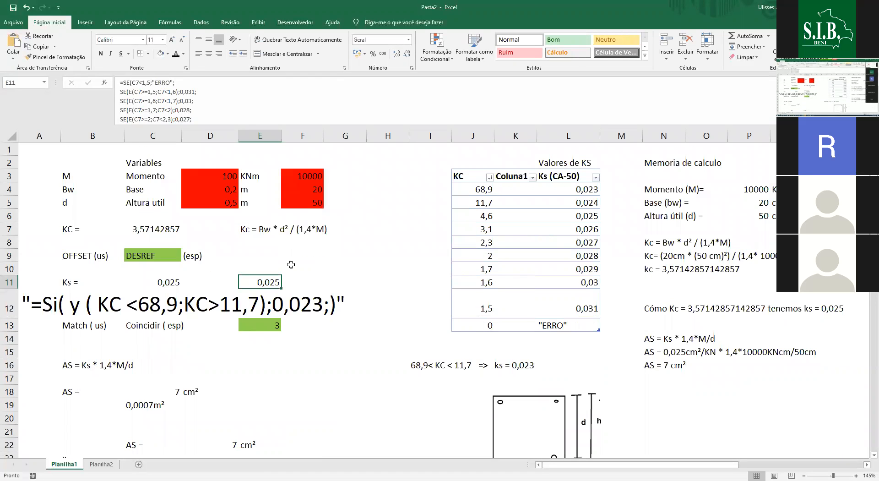
{"action": "left_click", "coordinate": [178, 282]}
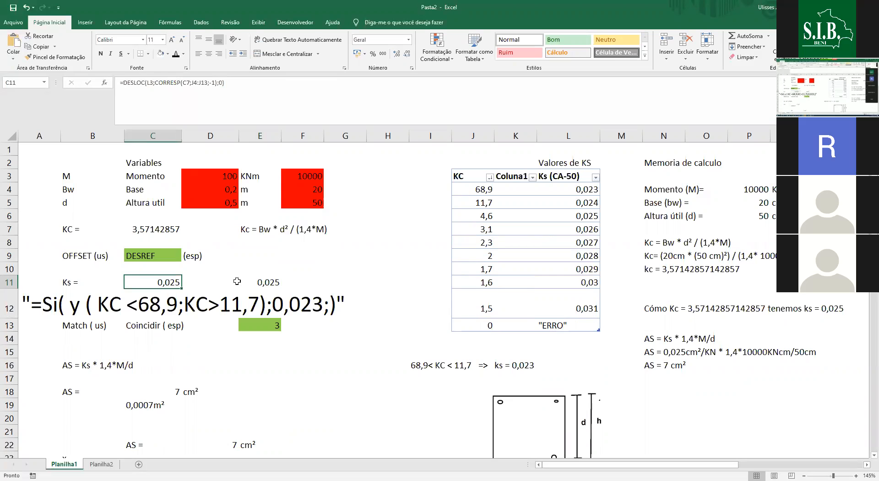
{"action": "left_click", "coordinate": [273, 282]}
{"action": "left_click", "coordinate": [297, 281]}
{"action": "left_click", "coordinate": [151, 283]}
{"action": "left_click", "coordinate": [245, 282]}
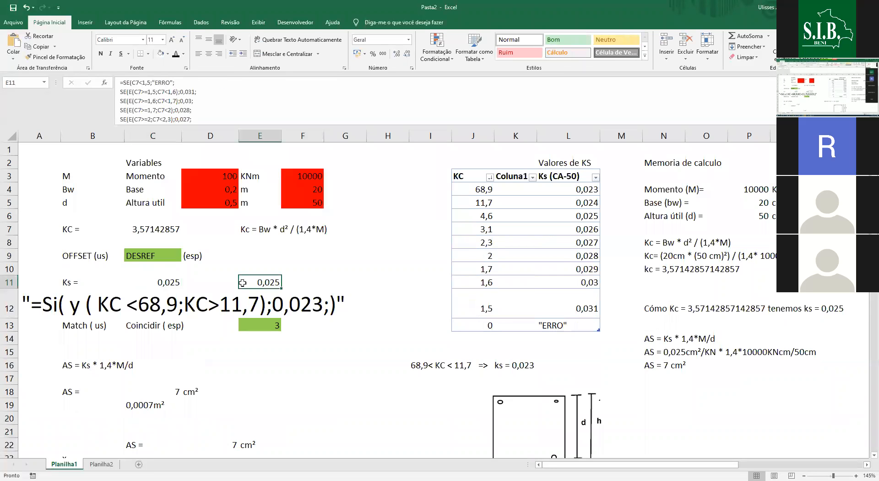
{"action": "left_click", "coordinate": [263, 291]}
{"action": "left_click", "coordinate": [154, 291]}
{"action": "left_click", "coordinate": [250, 285]}
{"action": "left_click", "coordinate": [164, 283]}
{"action": "left_click", "coordinate": [256, 283]}
{"action": "left_click", "coordinate": [165, 283]}
{"action": "left_click", "coordinate": [257, 283]}
- Rename the KC column header in J3 to KC (30 MPA) and widen column J to fit it
{"action": "left_click", "coordinate": [459, 170]}
{"action": "left_click", "coordinate": [465, 177]}
{"action": "left_click", "coordinate": [276, 93]}
{"action": "type", "text": "(30 MPa)"}
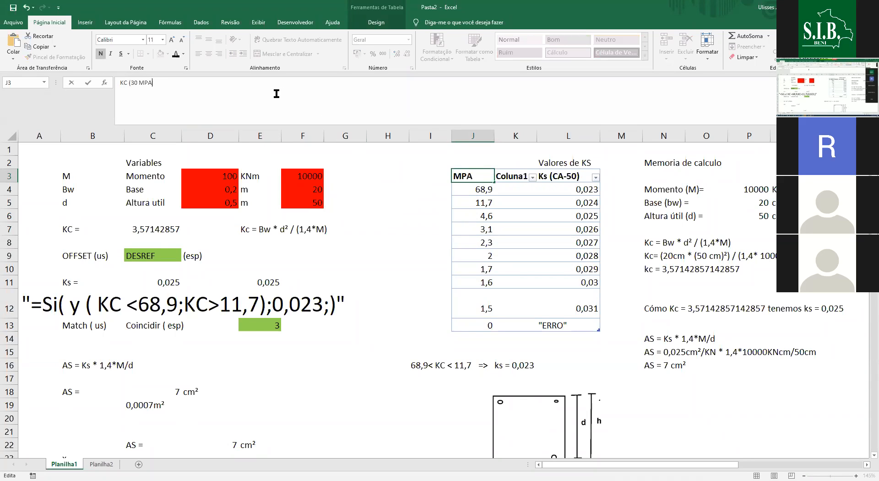
{"action": "key", "text": "Return"}
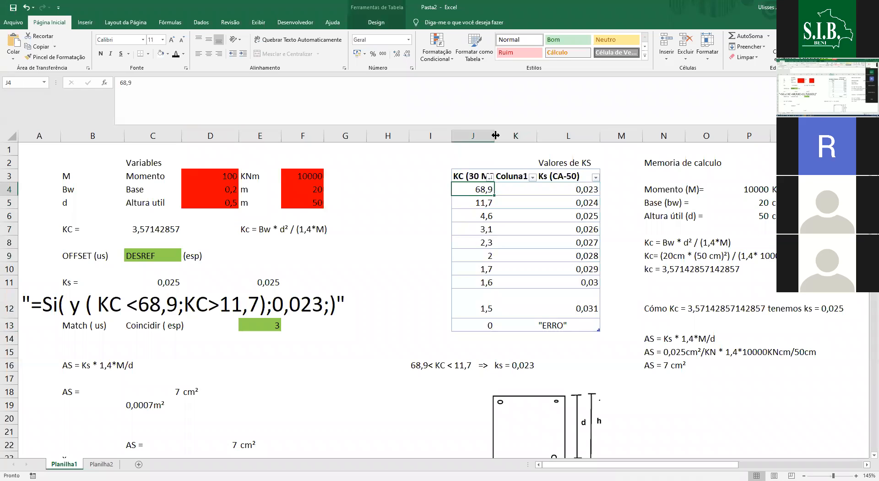
{"action": "left_click_drag", "start_coordinate": [495, 136], "coordinate": [514, 136]}
- Examine the Ks (CA-50) header in L3 and the nested SE formula in E11
{"action": "left_click", "coordinate": [591, 170]}
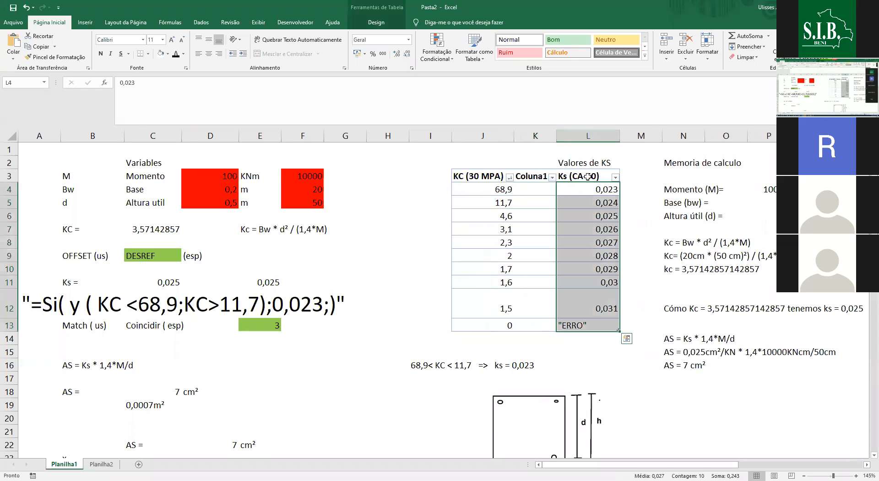
{"action": "left_click", "coordinate": [588, 177]}
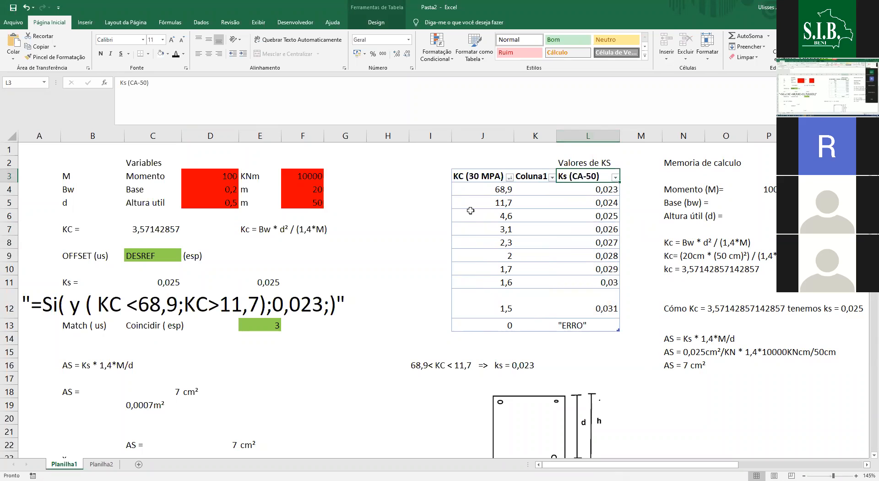
{"action": "left_click", "coordinate": [254, 283]}
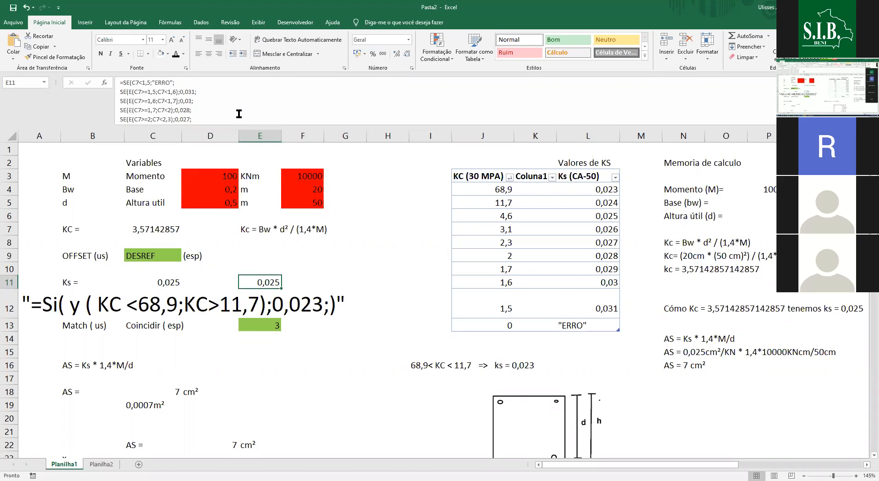
{"action": "left_click", "coordinate": [319, 281]}
{"action": "left_click", "coordinate": [274, 272]}
{"action": "left_click", "coordinate": [328, 278]}
{"action": "left_click", "coordinate": [255, 278]}
- Set the moment in D3 to 500 KNm and inspect the Ks lookup in C11 and the KC formula in C7
{"action": "left_click", "coordinate": [214, 177]}
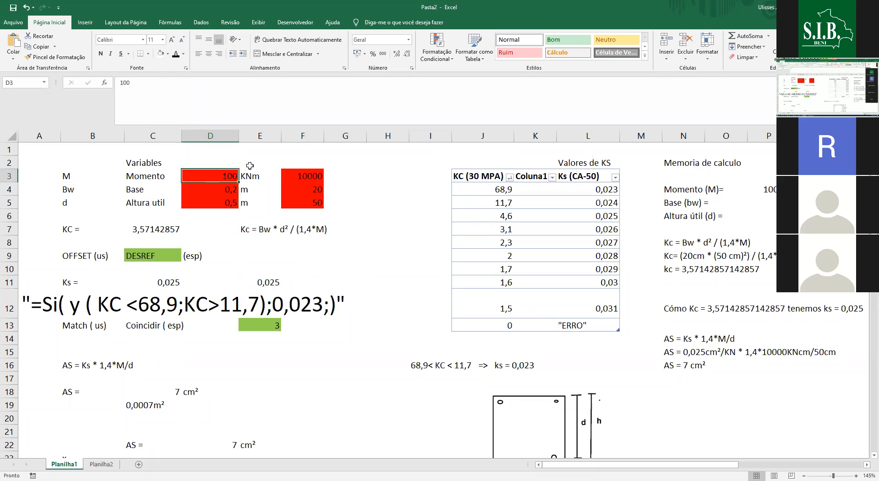
{"action": "type", "text": "5000"}
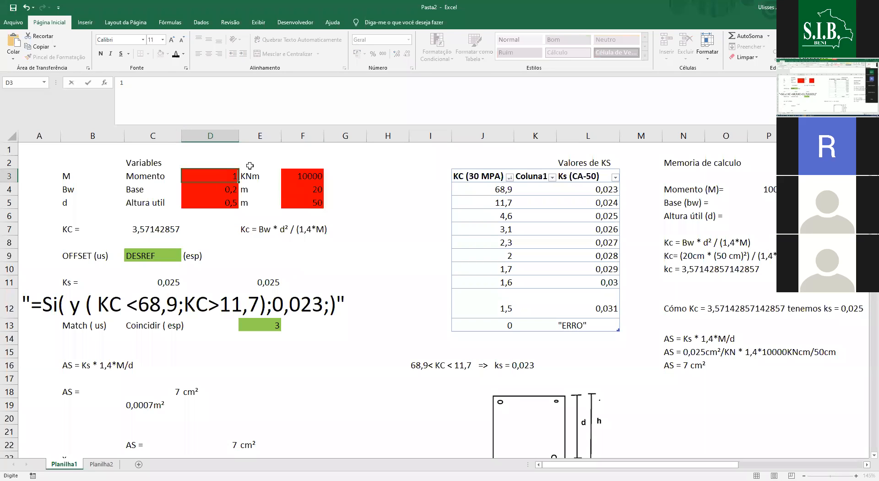
{"action": "key", "text": "Return"}
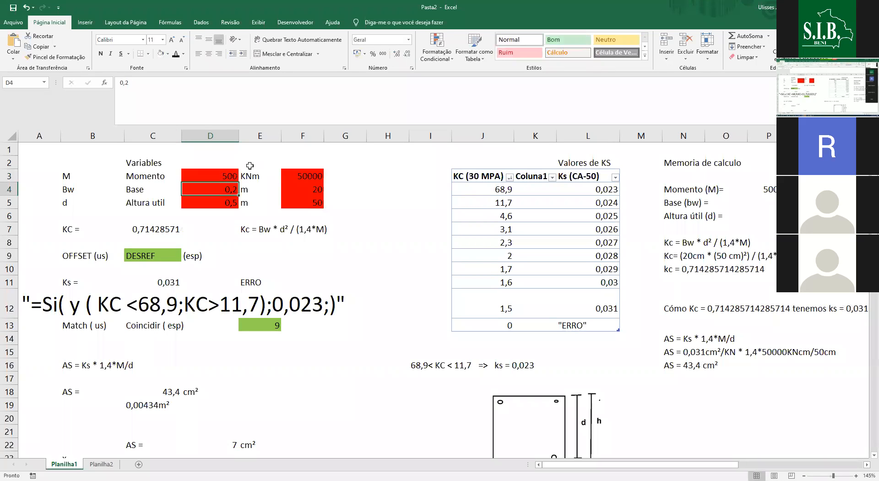
{"action": "key", "text": "Up"}
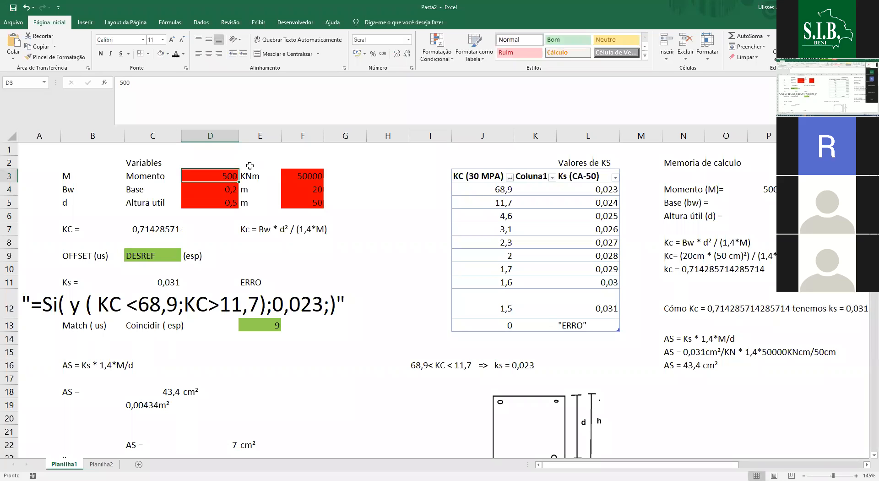
{"action": "key", "text": "Down"}
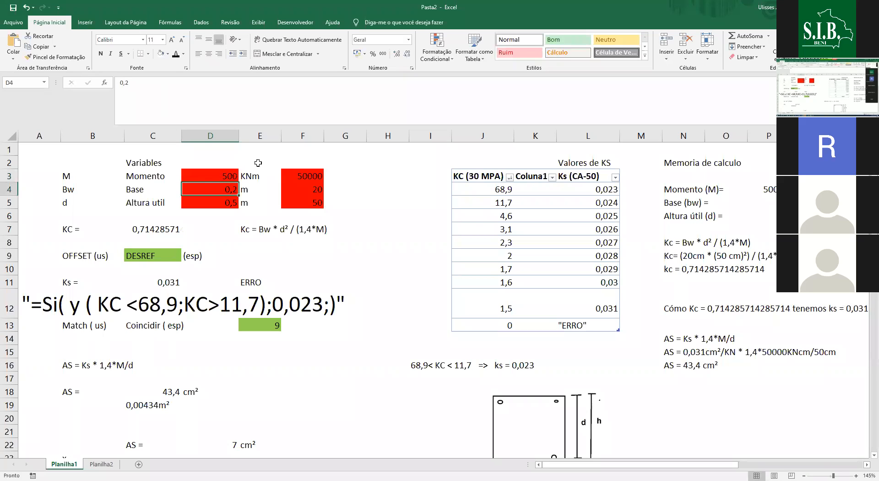
{"action": "left_click", "coordinate": [155, 281]}
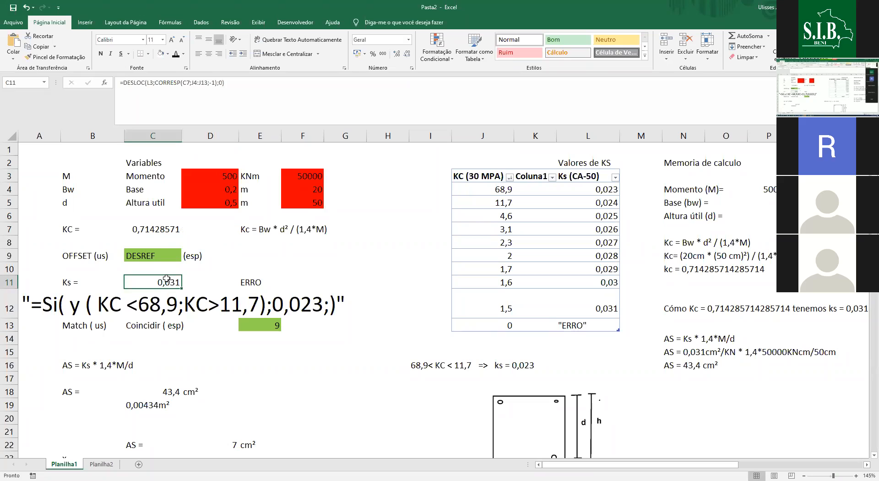
{"action": "left_click", "coordinate": [162, 227]}
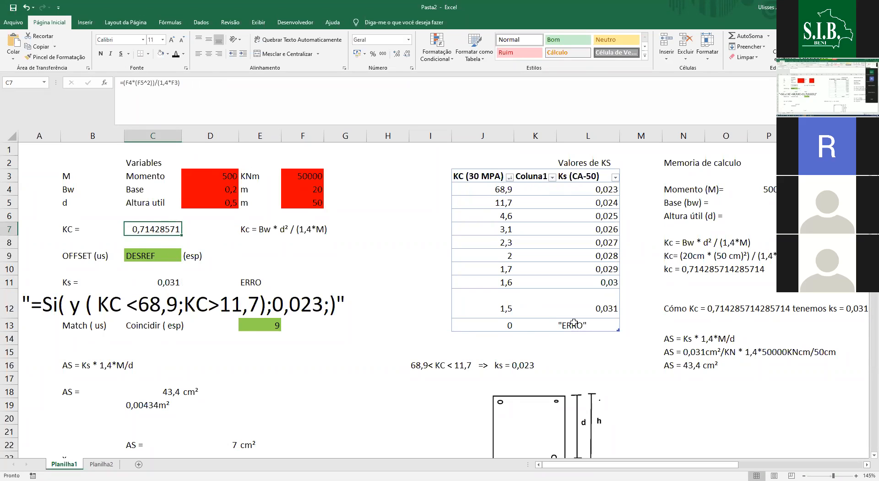
- Set the KC value of the "ERRO" row in J13 to 1,49 and check it against the 1,5 limit in J12
{"action": "left_click", "coordinate": [508, 326]}
{"action": "type", "text": "1,"}
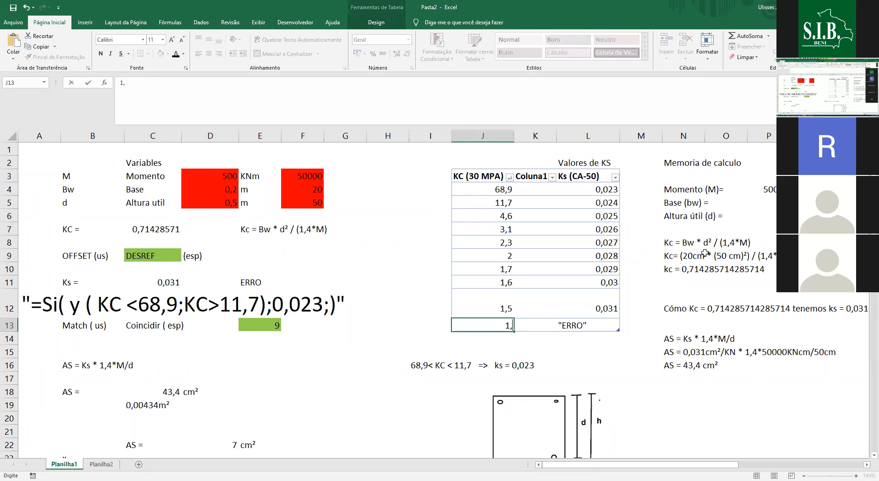
{"action": "type", "text": "49"}
{"action": "key", "text": "Return"}
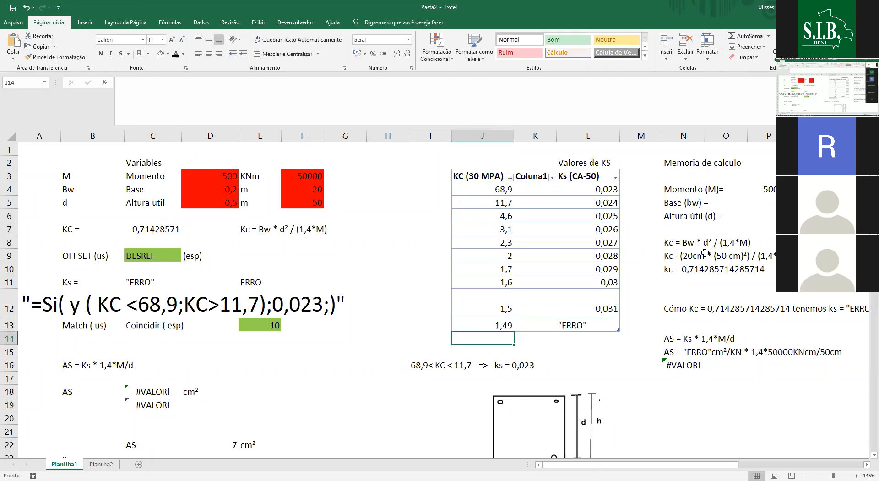
{"action": "left_click", "coordinate": [157, 234]}
{"action": "left_click", "coordinate": [517, 316]}
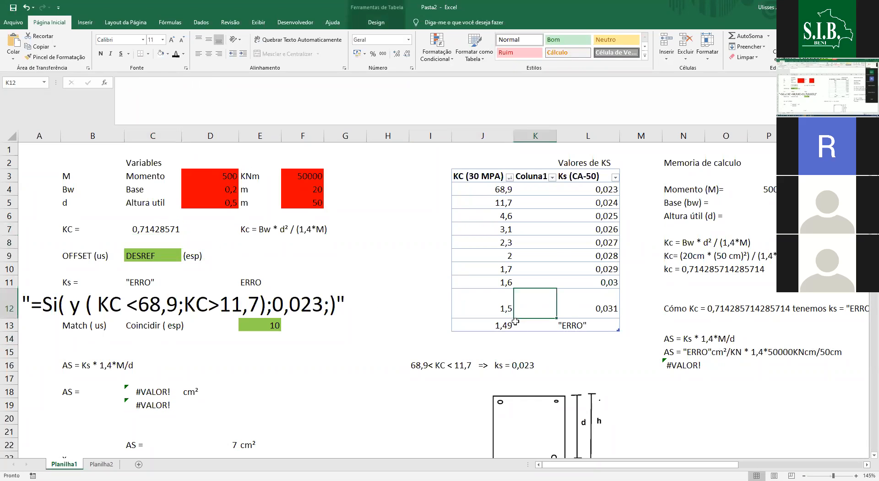
{"action": "left_click", "coordinate": [503, 305]}
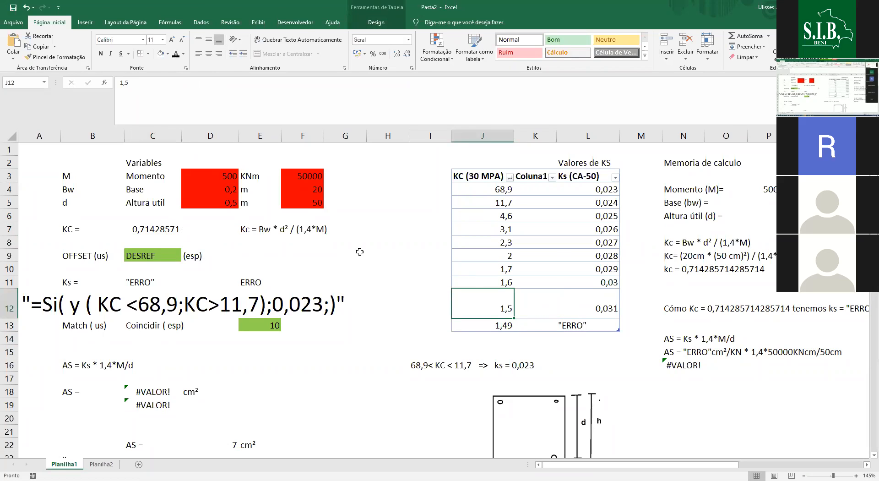
- Test the moment in D3 with 300 KNm, and set it to 200 KNm
{"action": "left_click", "coordinate": [210, 178]}
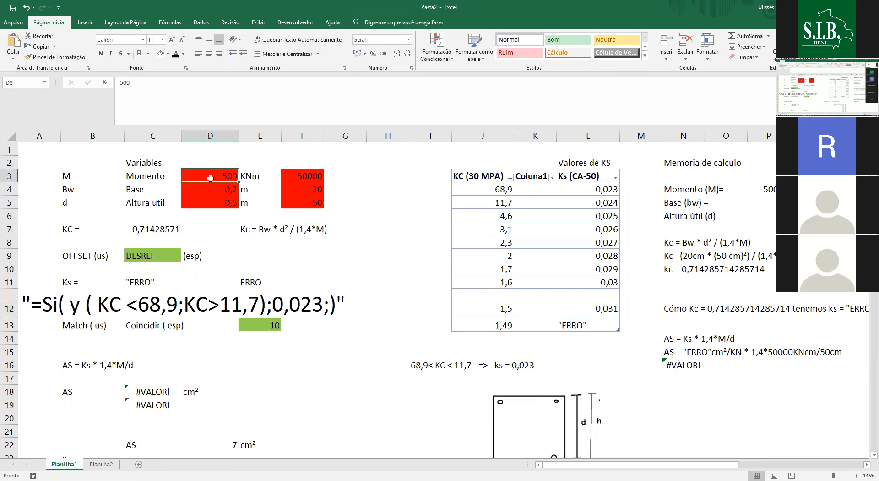
{"action": "type", "text": "300"}
{"action": "key", "text": "Return"}
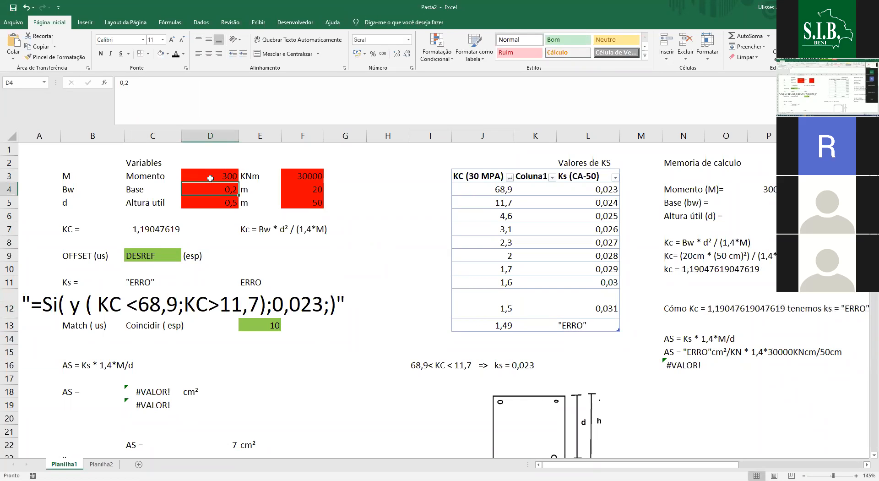
{"action": "left_click", "coordinate": [210, 178]}
{"action": "type", "text": "200"}
{"action": "key", "text": "Return"}
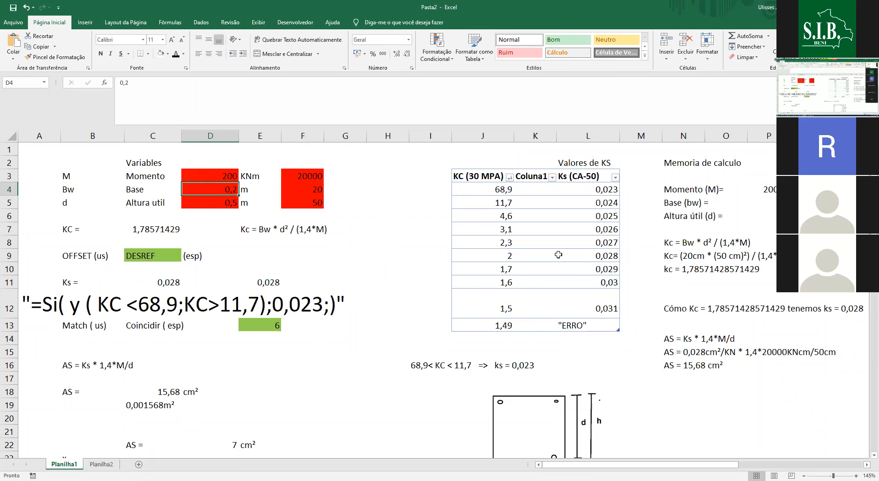
- Compare KC in C7 with the 2 and 1,7 rows of the KC table and check the Ks results in C11 and E11
{"action": "left_click", "coordinate": [147, 229]}
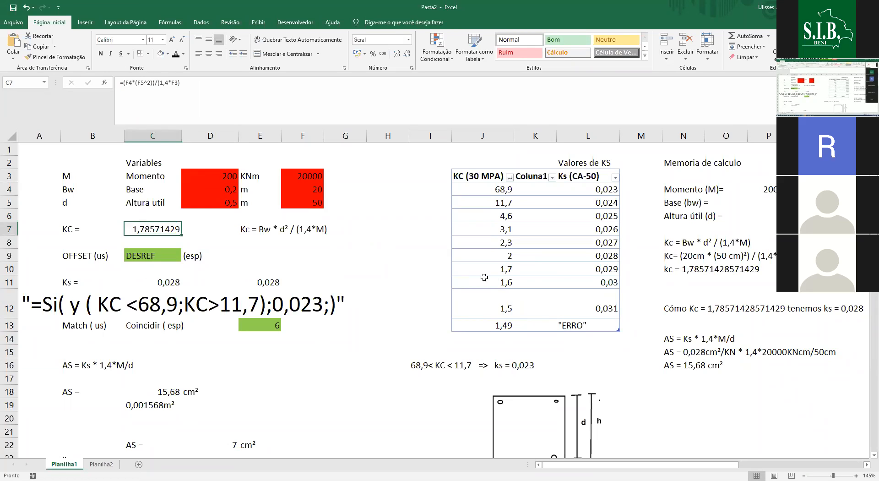
{"action": "left_click", "coordinate": [503, 270]}
{"action": "left_click", "coordinate": [506, 256]}
{"action": "left_click", "coordinate": [506, 270]}
{"action": "left_click", "coordinate": [504, 256]}
{"action": "left_click", "coordinate": [505, 269]}
{"action": "left_click", "coordinate": [505, 254]}
{"action": "key", "text": "Down"}
{"action": "key", "text": "Up"}
{"action": "key", "text": "Down"}
{"action": "key", "text": "Up"}
{"action": "key", "text": "Right"}
{"action": "key", "text": "Right"}
{"action": "key", "text": "Left"}
{"action": "key", "text": "Left"}
{"action": "key", "text": "Right"}
{"action": "key", "text": "Right"}
{"action": "key", "text": "Left"}
{"action": "key", "text": "Left"}
{"action": "key", "text": "Right"}
{"action": "key", "text": "Right"}
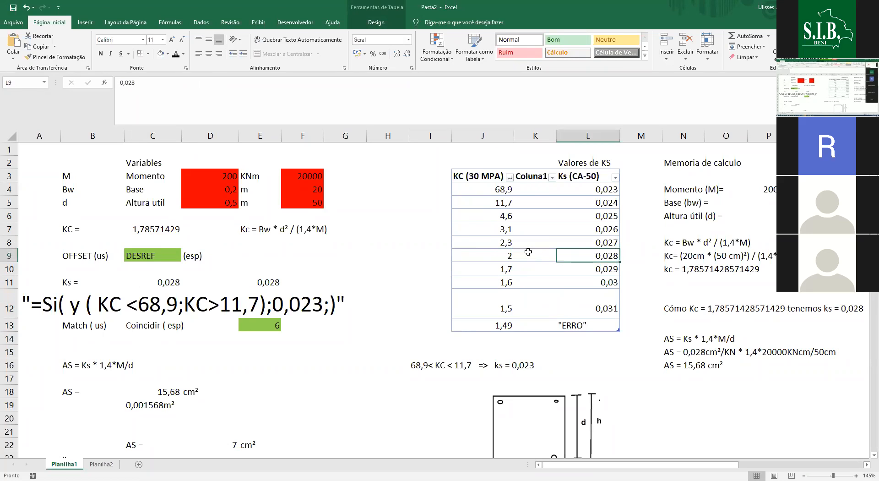
{"action": "left_click_drag", "start_coordinate": [265, 284], "coordinate": [155, 286]}
{"action": "left_click_drag", "start_coordinate": [257, 280], "coordinate": [165, 280]}
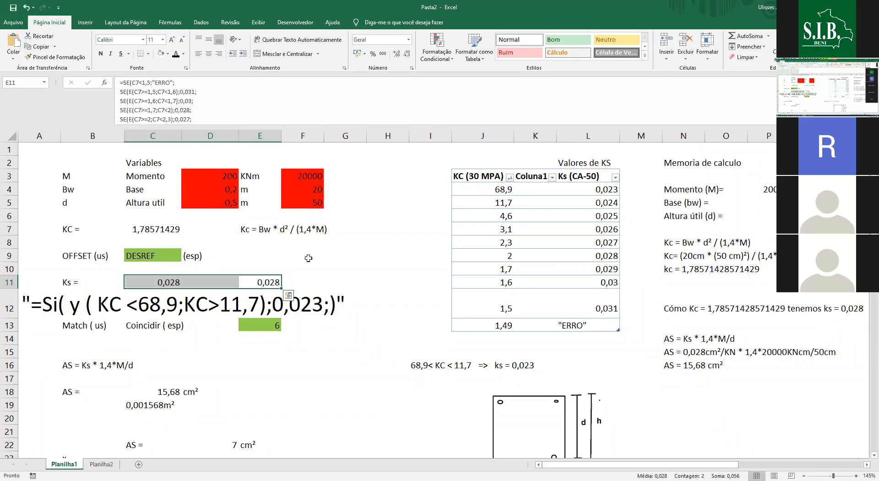
- Delete the sample Si formula text in A12 and reduce the height of row 12
{"action": "scroll", "coordinate": [350, 267], "scroll_direction": "down", "scroll_amount": 1}
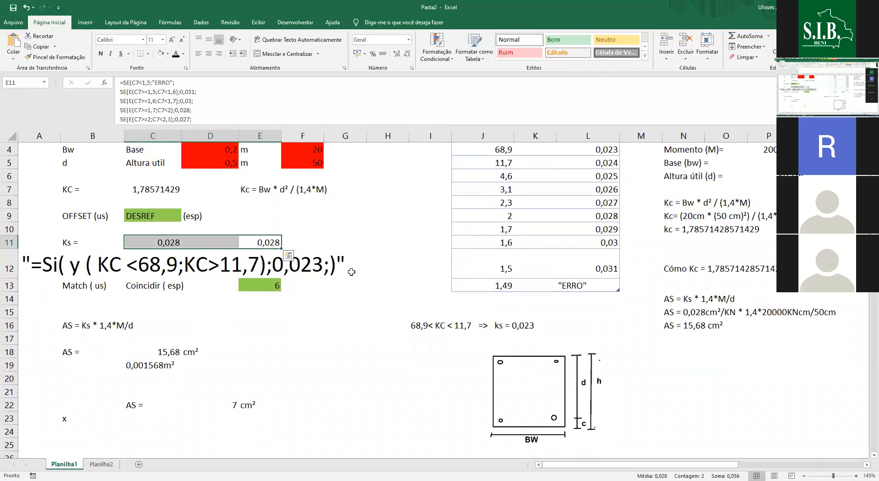
{"action": "scroll", "coordinate": [48, 304], "scroll_direction": "up", "scroll_amount": 1}
{"action": "left_click", "coordinate": [48, 304]}
{"action": "key", "text": "Delete"}
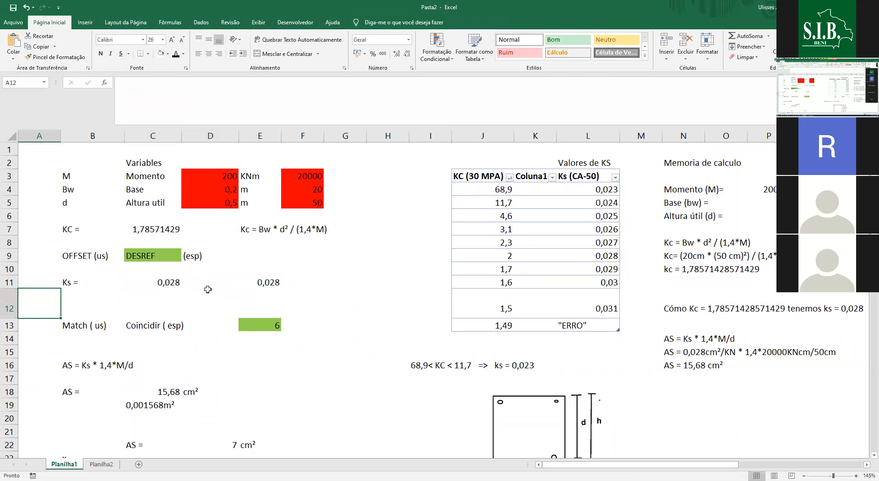
{"action": "mouse_move", "coordinate": [5, 316]}
{"action": "left_mouse_down"}
{"action": "mouse_move", "coordinate": [14, 295]}
{"action": "mouse_move", "coordinate": [15, 305]}
{"action": "left_mouse_up"}
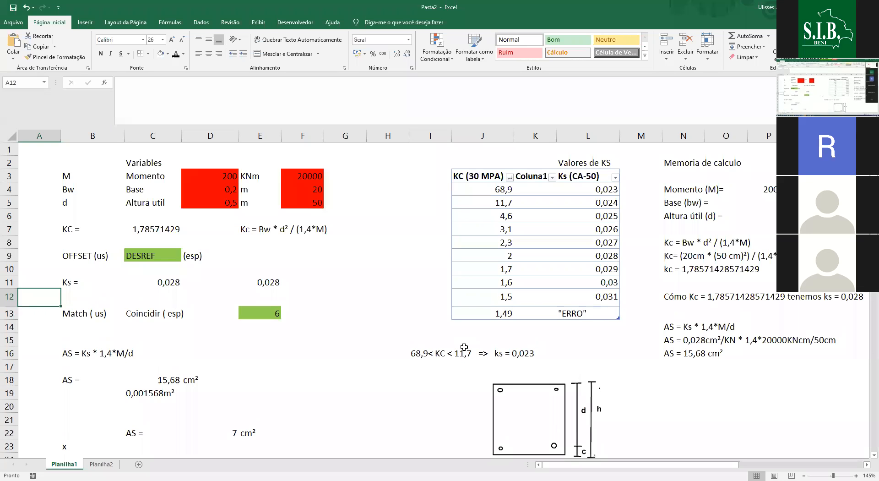
- Examine the "ERRO" row and the whole KC and Ks table in J3:L13
{"action": "left_click", "coordinate": [509, 352]}
{"action": "left_click", "coordinate": [506, 313]}
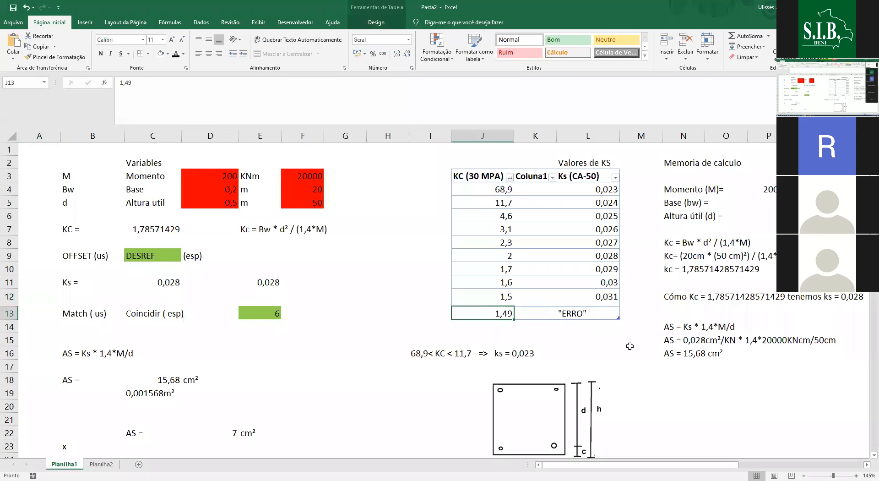
{"action": "left_click", "coordinate": [579, 313]}
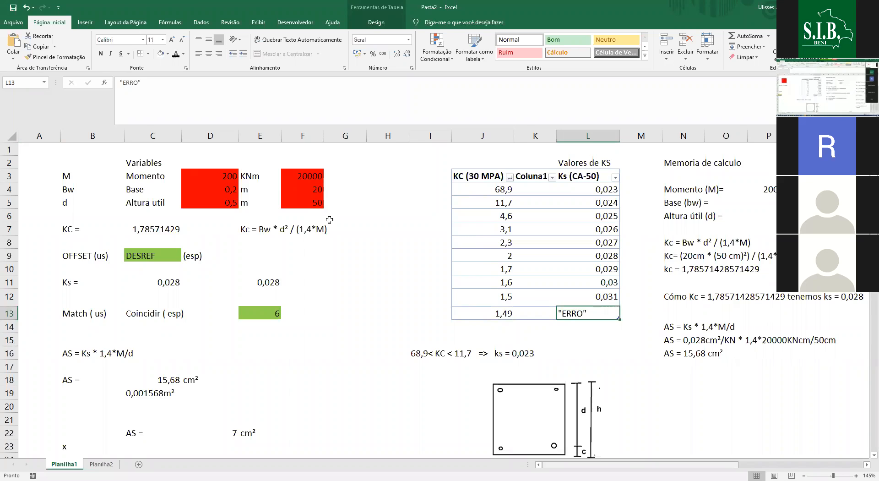
{"action": "scroll", "coordinate": [257, 179], "scroll_direction": "right", "scroll_amount": 4}
{"action": "left_click", "coordinate": [367, 242]}
{"action": "left_click_drag", "start_coordinate": [256, 176], "coordinate": [375, 315]}
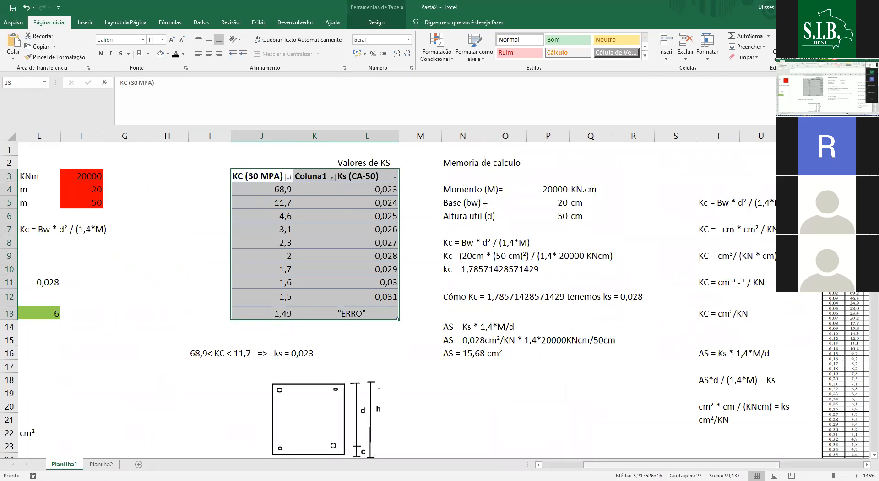
{"action": "left_click_drag", "start_coordinate": [650, 464], "coordinate": [604, 464]}
- Enter the heading "meses del año" in K5 of the Planilha2 sheet
{"action": "left_click", "coordinate": [103, 464]}
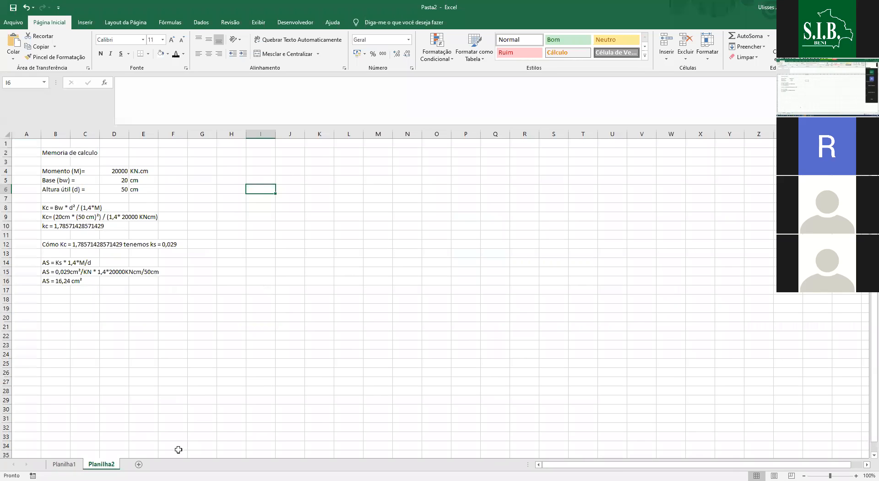
{"action": "left_click", "coordinate": [221, 355]}
{"action": "left_click", "coordinate": [323, 154]}
{"action": "left_click", "coordinate": [323, 206]}
{"action": "left_click", "coordinate": [323, 179]}
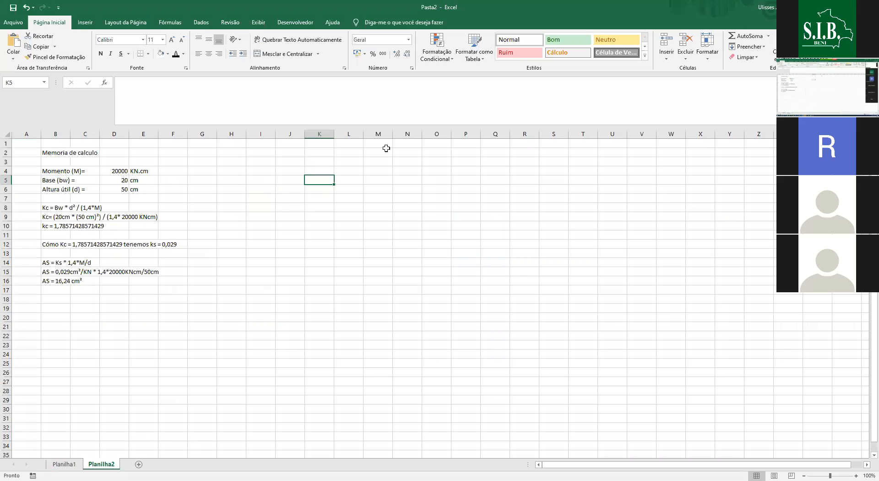
{"action": "type", "text": "meses del an"}
{"action": "key", "text": "BackSpace"}
{"action": "type", "text": "ño"}
{"action": "key", "text": "Tab"}
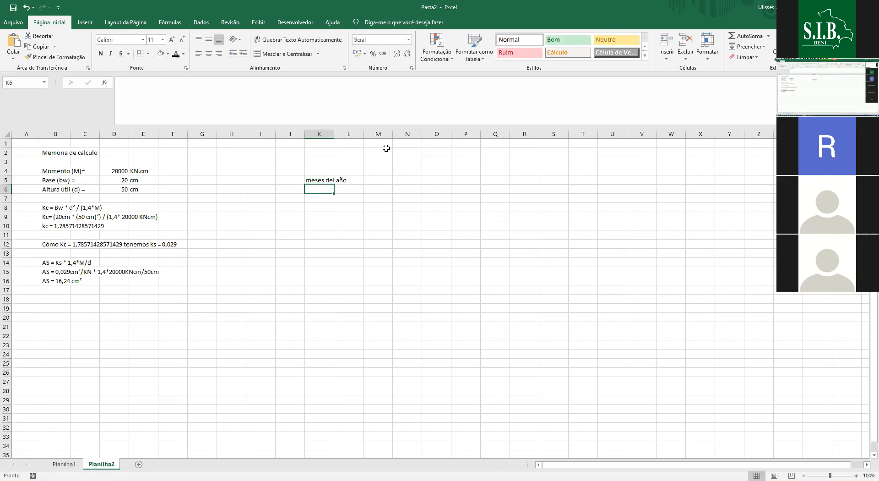
- List the months jan, fev and mar in L5:L7
{"action": "type", "text": "jan"}
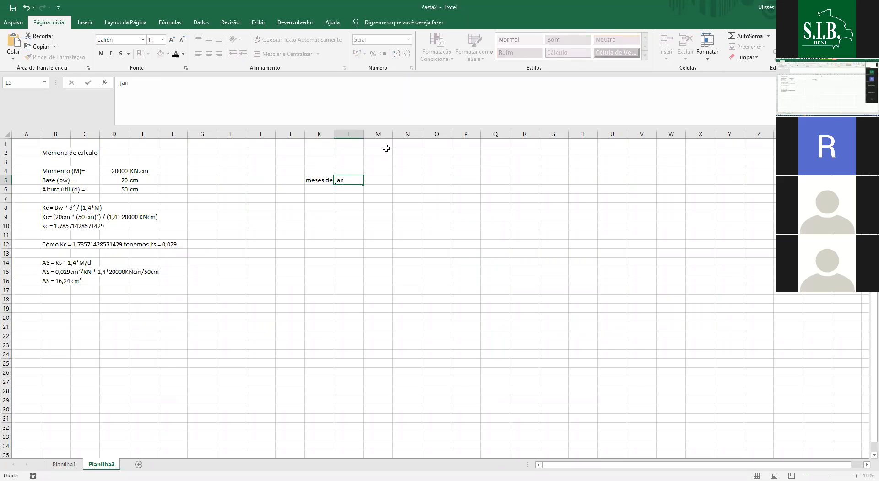
{"action": "key", "text": "Return"}
{"action": "type", "text": "fev"}
{"action": "key", "text": "Return"}
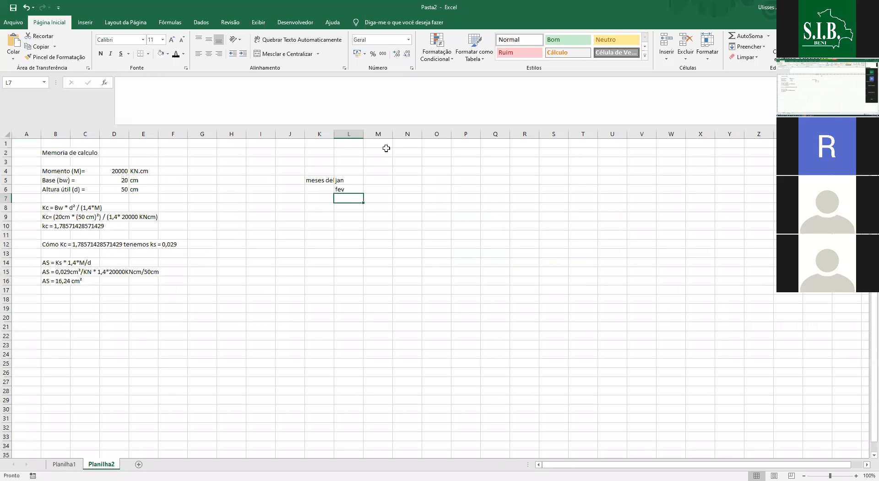
{"action": "type", "text": "mar"}
{"action": "key", "text": "Return"}
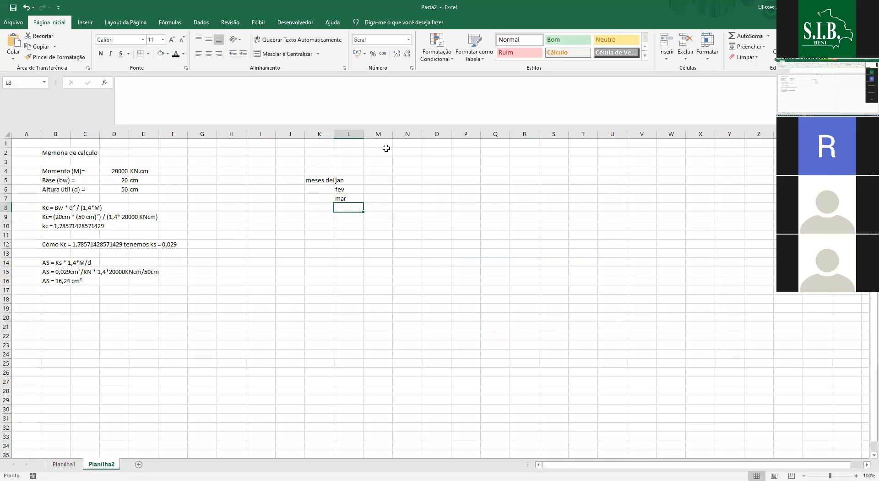
- Move the "meses del año" heading to L4 above the months and add the heading "numero" in M4
{"action": "left_click", "coordinate": [324, 179]}
{"action": "left_click", "coordinate": [324, 173]}
{"action": "left_click", "coordinate": [324, 176]}
{"action": "left_click_drag", "start_coordinate": [325, 176], "coordinate": [348, 168]}
{"action": "key", "text": "Right"}
{"action": "type", "text": "numero"}
{"action": "key", "text": "Return"}
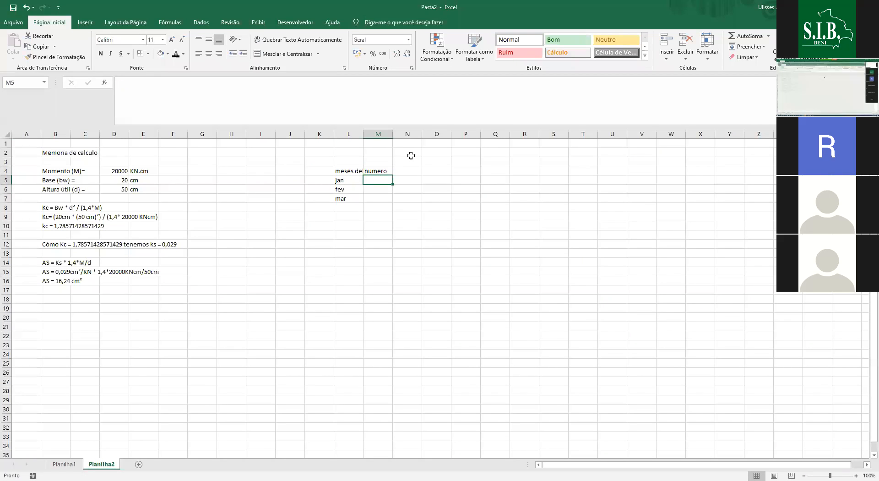
- Number the months from 1 in column M and extend both columns down to dez and 12 in row 16
{"action": "key", "text": "alt+Tab"}
{"action": "key", "text": "alt+Tab"}
{"action": "type", "text": "1"}
{"action": "key", "text": "Return"}
{"action": "type", "text": "2"}
{"action": "key", "text": "Return"}
{"action": "type", "text": "3"}
{"action": "key", "text": "Return"}
{"action": "left_click", "coordinate": [349, 205]}
{"action": "left_click_drag", "start_coordinate": [348, 198], "coordinate": [386, 282]}
{"action": "key", "text": "Delete"}
{"action": "left_click", "coordinate": [446, 274]}
{"action": "left_click", "coordinate": [384, 279]}
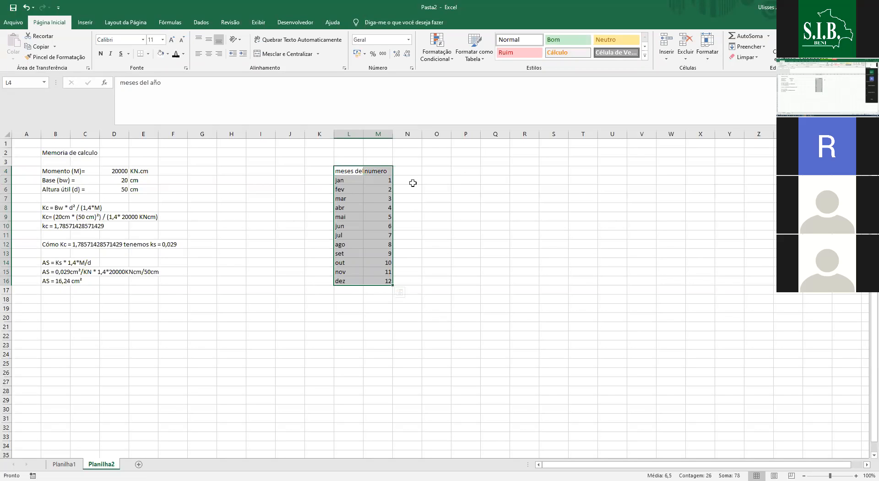
- Convert the range L4:M16 into a table with headers and select the whole table
{"action": "left_click", "coordinate": [86, 25]}
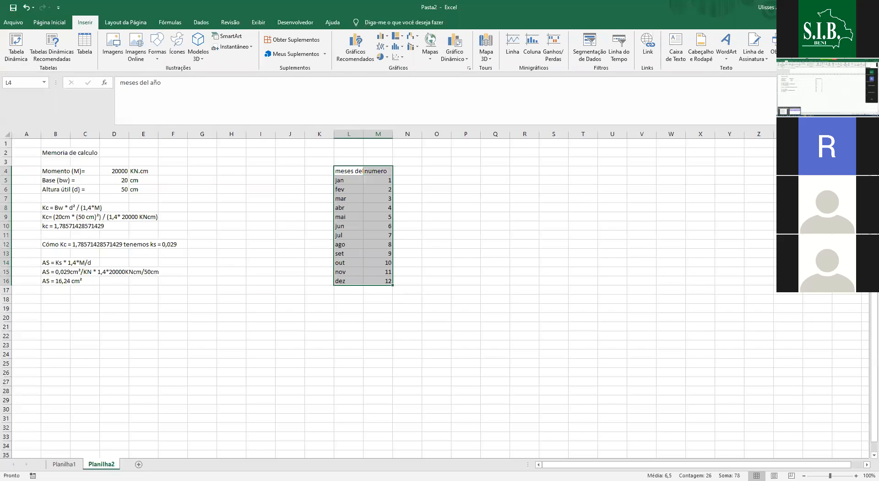
{"action": "key", "text": "alt+Tab"}
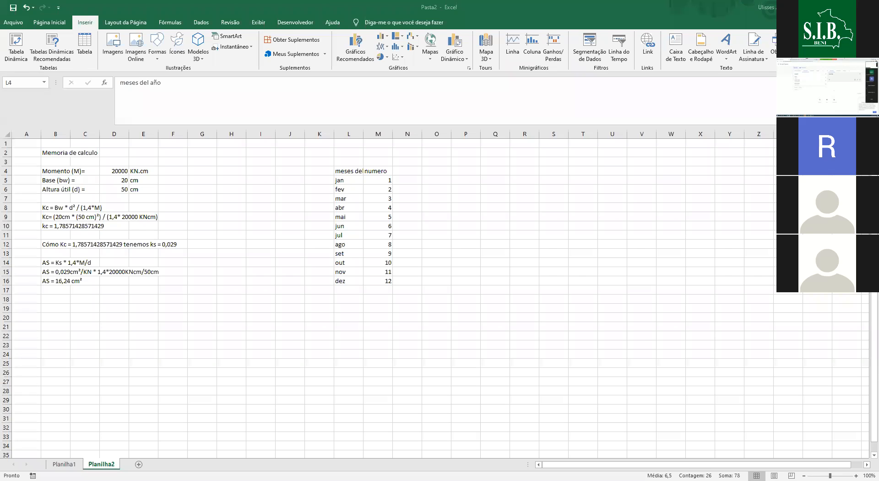
{"action": "left_click_drag", "start_coordinate": [350, 172], "coordinate": [388, 282]}
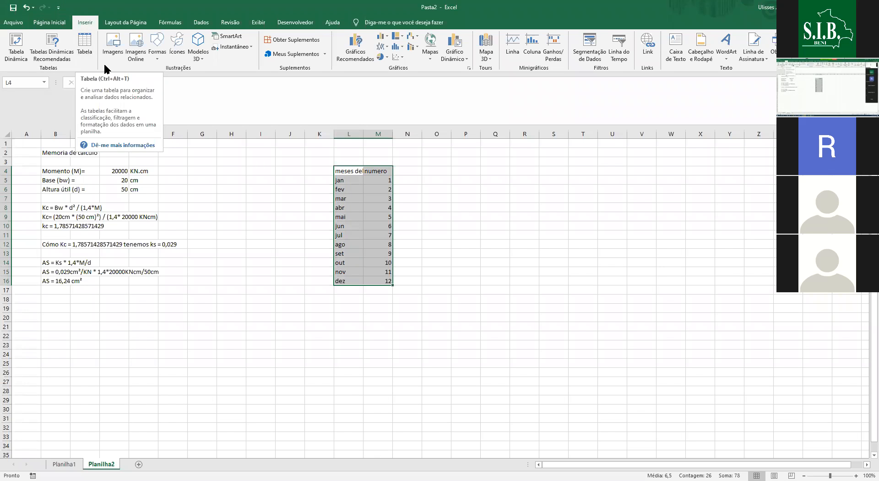
{"action": "left_click", "coordinate": [80, 52]}
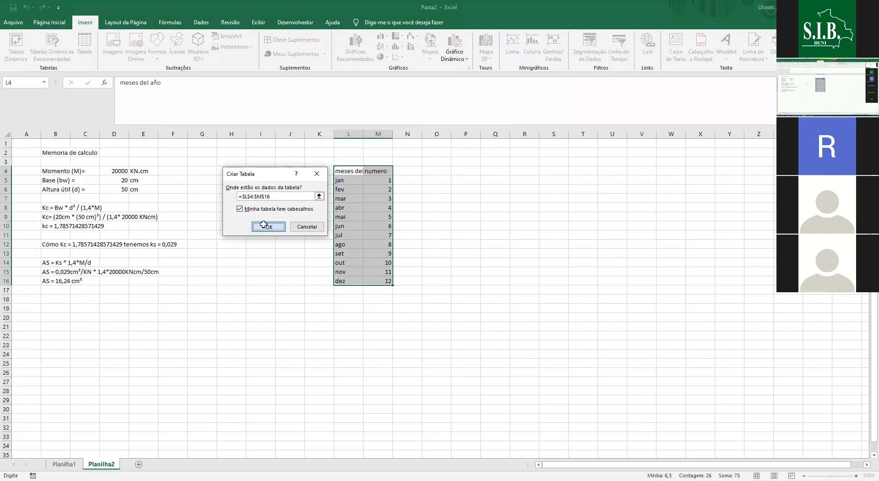
{"action": "left_click", "coordinate": [269, 226]}
{"action": "left_click", "coordinate": [438, 215]}
{"action": "left_click_drag", "start_coordinate": [348, 170], "coordinate": [407, 280]}
- Return to Planilha1 and review the KC table, the DESREF label in C9 and the AS results in C18 and C19
{"action": "left_click", "coordinate": [64, 464]}
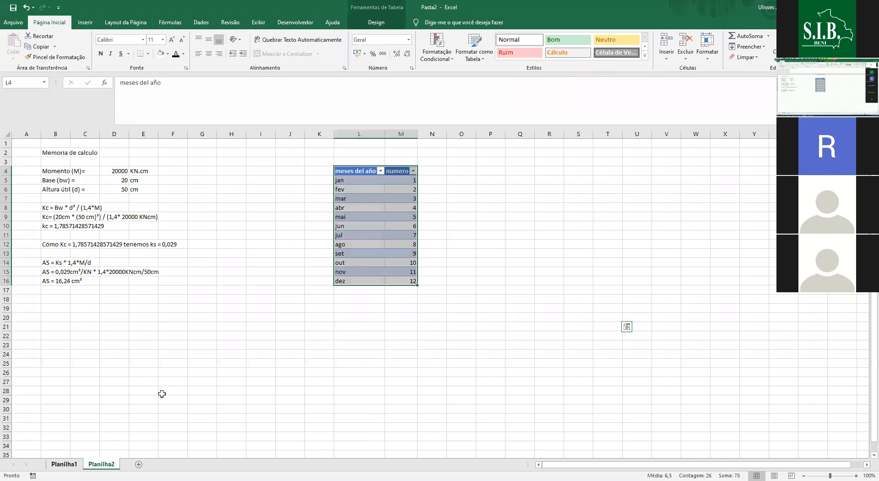
{"action": "left_click", "coordinate": [534, 282]}
{"action": "left_click", "coordinate": [535, 242]}
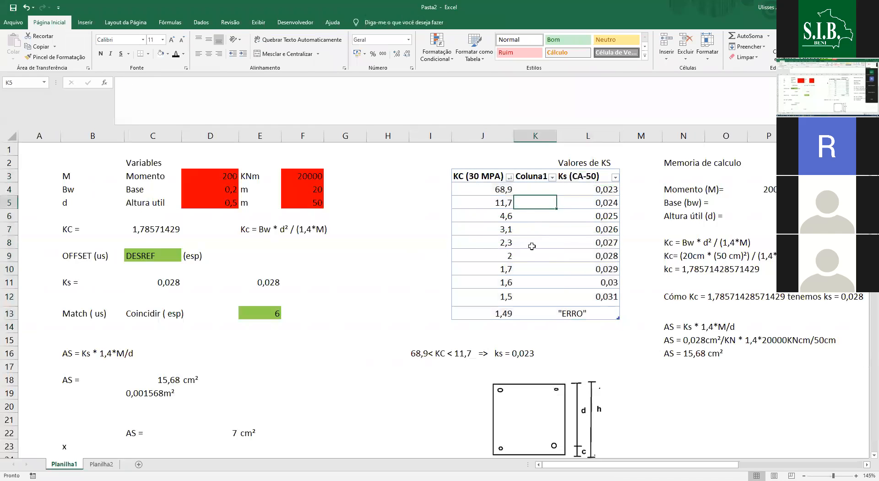
{"action": "left_click", "coordinate": [157, 259]}
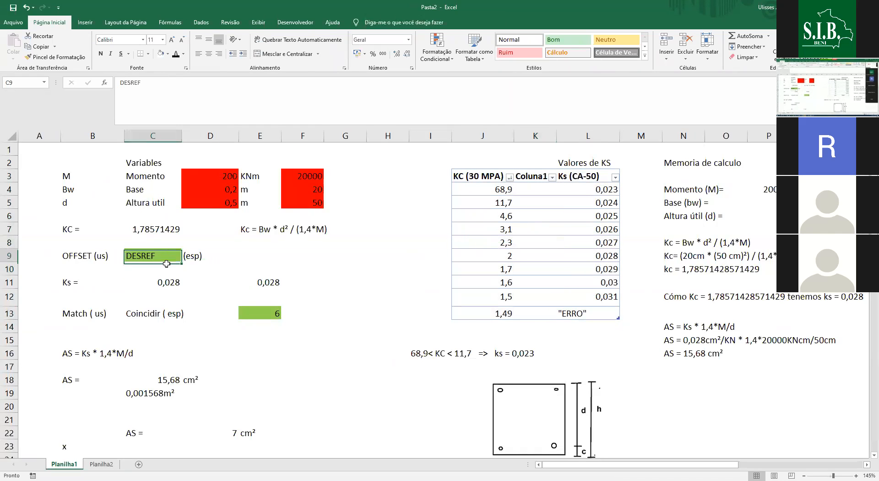
{"action": "left_click", "coordinate": [156, 392]}
{"action": "left_click", "coordinate": [163, 376]}
{"action": "left_click", "coordinate": [157, 397]}
{"action": "left_click", "coordinate": [179, 317]}
- Examine the CORRESP lookup range and the column argument of the DESLOC formula in C11
{"action": "left_click", "coordinate": [161, 281]}
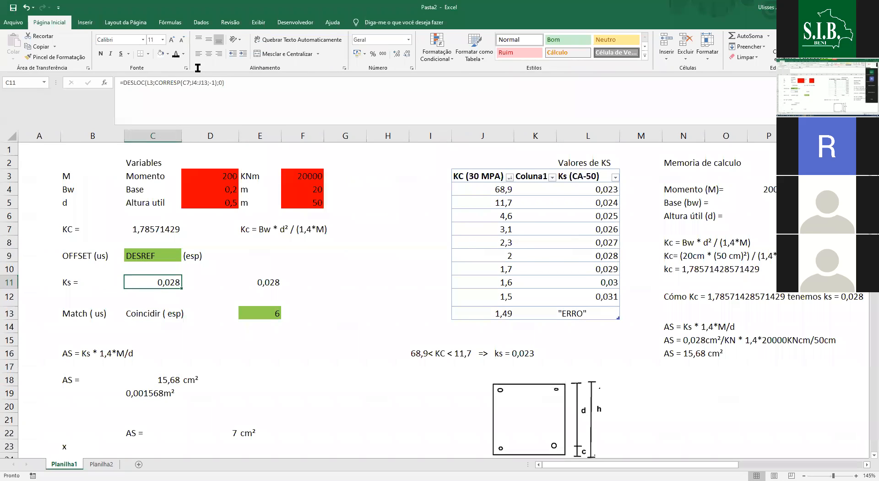
{"action": "left_click", "coordinate": [192, 83]}
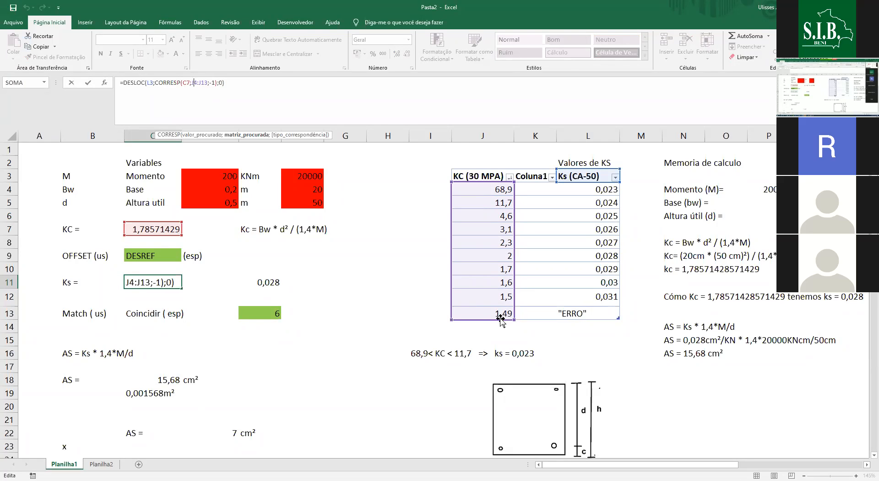
{"action": "left_click_drag", "start_coordinate": [501, 320], "coordinate": [501, 319]}
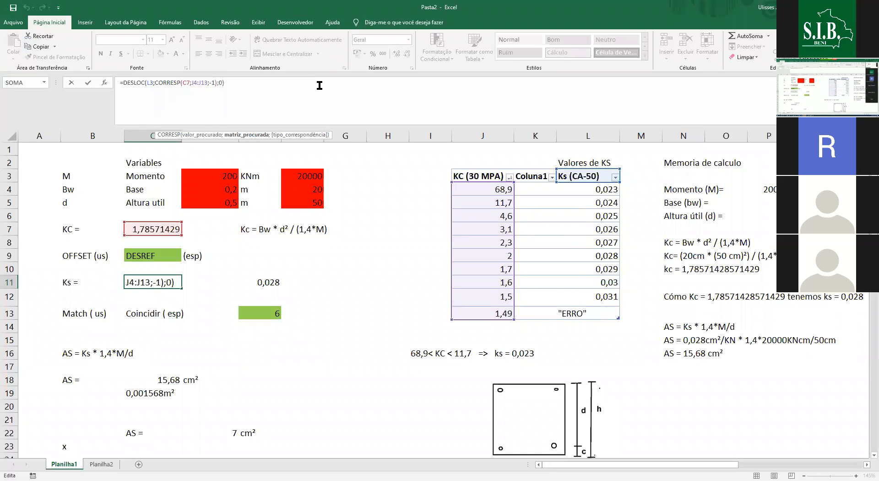
{"action": "left_click", "coordinate": [222, 82]}
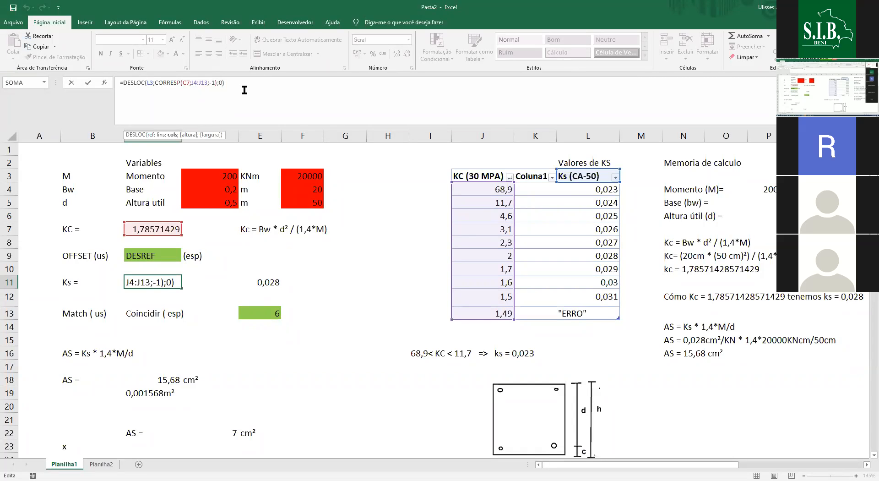
{"action": "key", "text": "Return"}
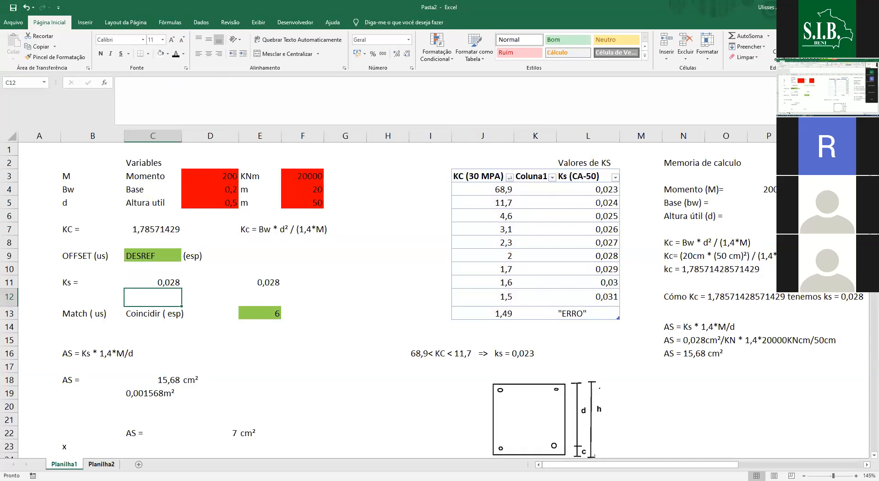
- View the months table on Planilha2 alongside the Ks calculation on Planilha1, ending on Planilha2
{"action": "left_click", "coordinate": [101, 464]}
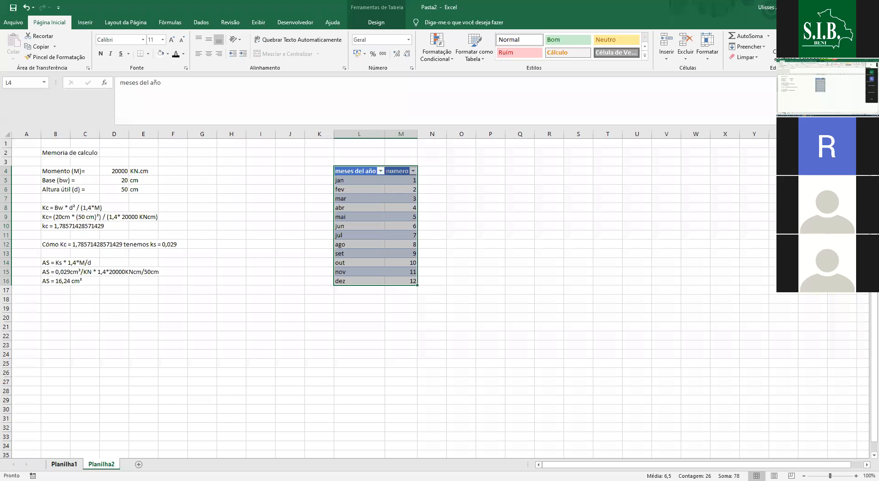
{"action": "left_click", "coordinate": [73, 463]}
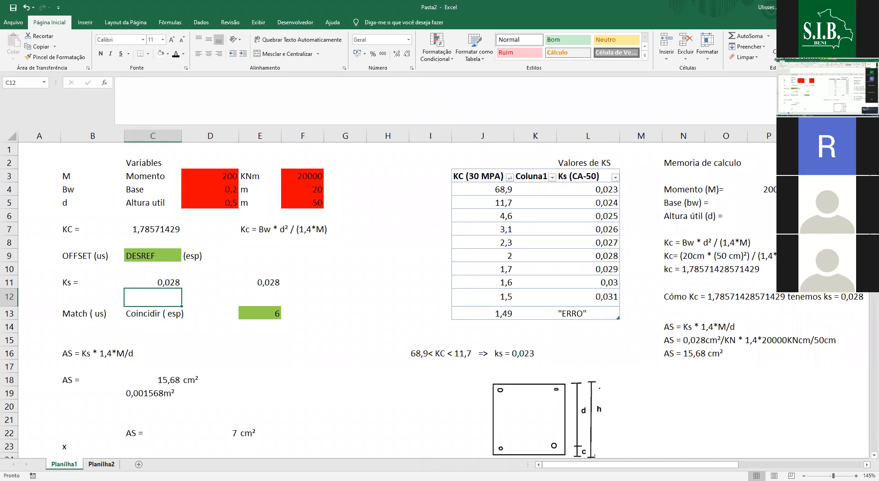
{"action": "left_click", "coordinate": [101, 464]}
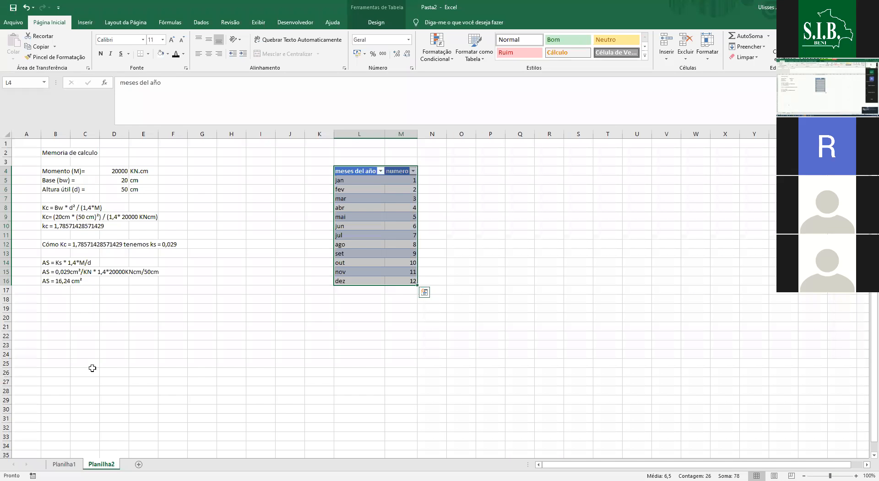
- Add a new worksheet and start recording a macro named Macro1, stored in this workbook
{"action": "left_click", "coordinate": [139, 464]}
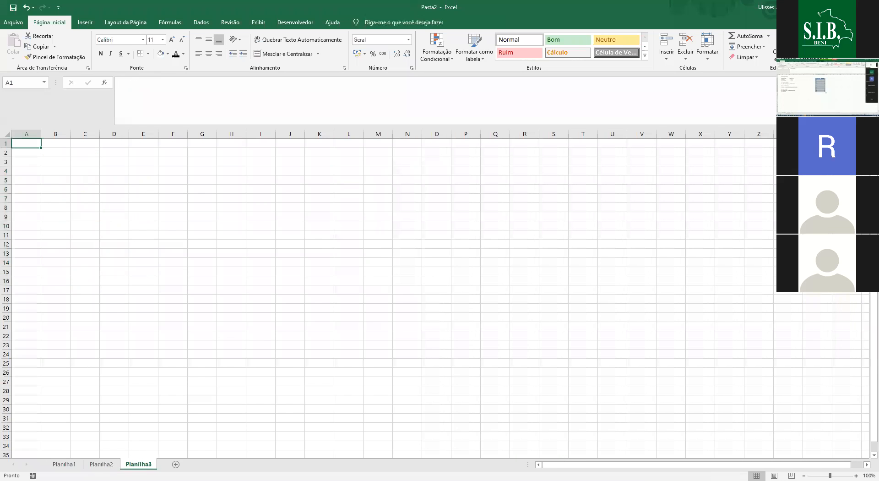
{"action": "left_click", "coordinate": [240, 190]}
{"action": "left_click", "coordinate": [302, 24]}
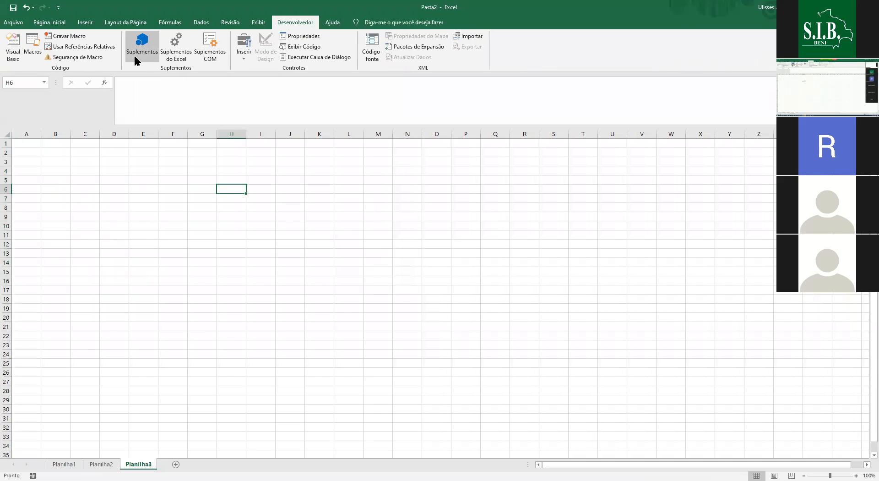
{"action": "left_click", "coordinate": [69, 36]}
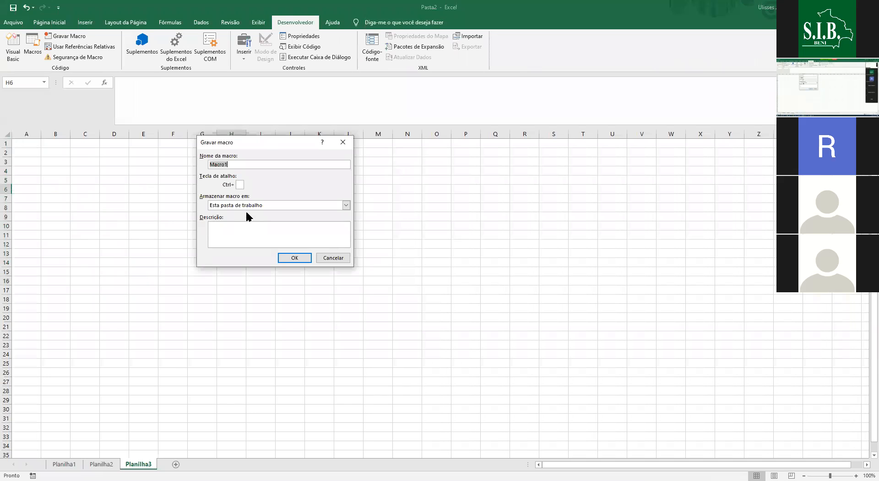
{"action": "left_click", "coordinate": [297, 257]}
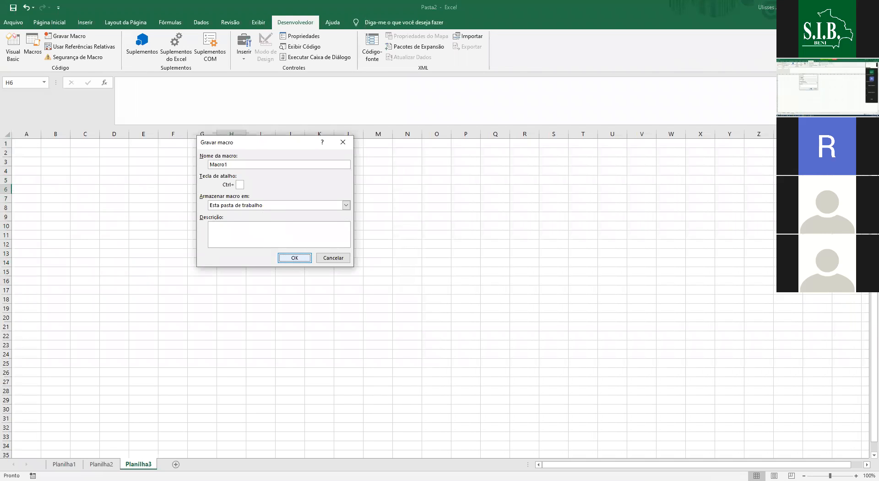
- Enter sample text such as siiusd, sd, d and s down column C of Planilha3, starting at C4
{"action": "left_click", "coordinate": [95, 196]}
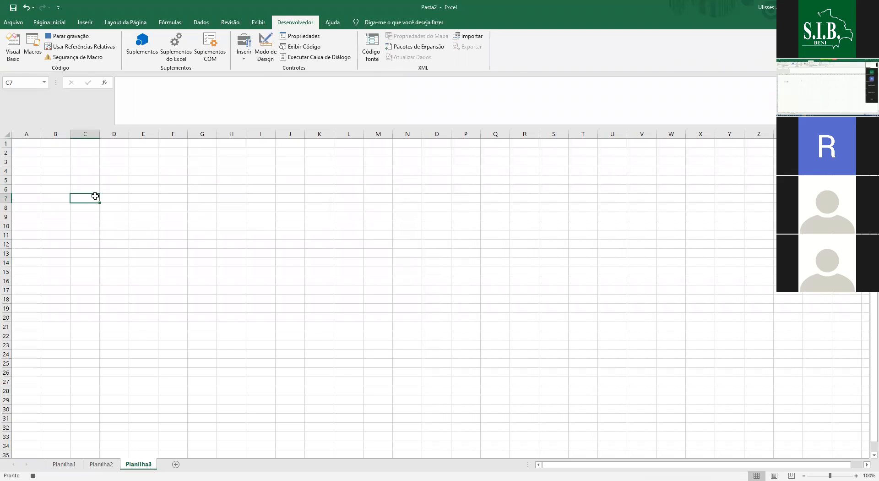
{"action": "left_click", "coordinate": [82, 173]}
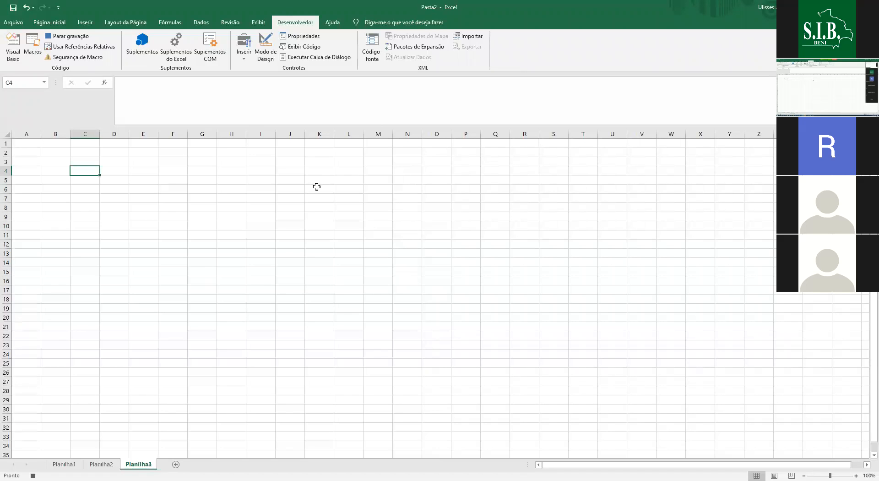
{"action": "type", "text": "siiusd"}
{"action": "key", "text": "Return"}
{"action": "key", "text": "Return"}
{"action": "type", "text": "sd"}
{"action": "key", "text": "Return"}
{"action": "type", "text": "sd"}
{"action": "key", "text": "Return"}
{"action": "key", "text": "Return"}
{"action": "type", "text": "d"}
{"action": "key", "text": "Return"}
{"action": "type", "text": "s s  d sd sd sd d"}
- Fill scattered cells in columns B to F with sample numbers such as 2, 3, 23 and 32, and stop the macro recording
{"action": "key", "text": "Tab"}
{"action": "key", "text": "Tab"}
{"action": "type", "text": "2"}
{"action": "key", "text": "Right"}
{"action": "type", "text": "3"}
{"action": "key", "text": "Up"}
{"action": "type", "text": "2"}
{"action": "key", "text": "Up"}
{"action": "type", "text": "32"}
{"action": "key", "text": "Up"}
{"action": "key", "text": "3"}
{"action": "key", "text": "Left"}
{"action": "key", "text": "2"}
{"action": "key", "text": "3"}
{"action": "key", "text": "2"}
{"action": "key", "text": "3"}
{"action": "key", "text": "Up"}
{"action": "key", "text": "2"}
{"action": "key", "text": "Up"}
{"action": "key", "text": "3"}
{"action": "key", "text": "2"}
{"action": "key", "text": "Left"}
{"action": "key", "text": "3"}
{"action": "key", "text": "Up"}
{"action": "key", "text": "2"}
{"action": "key", "text": "Left"}
{"action": "key", "text": "3"}
{"action": "key", "text": "Up"}
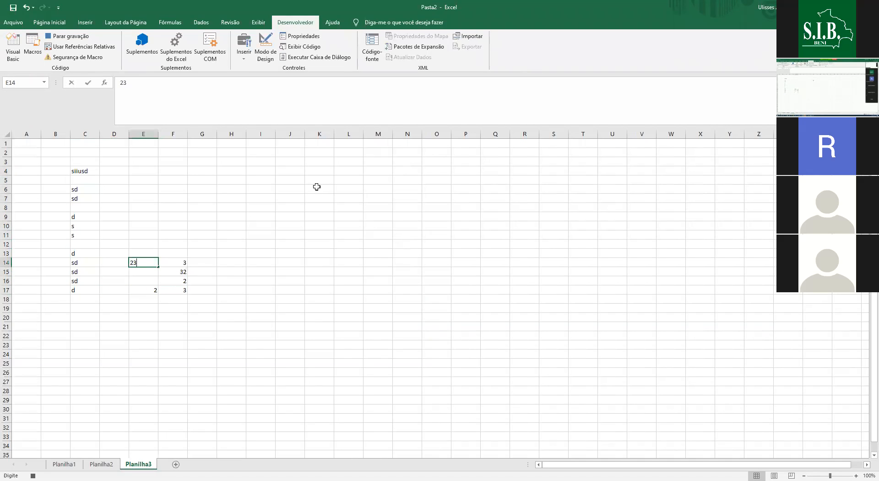
{"action": "key", "text": "Left"}
{"action": "key", "text": "3"}
{"action": "key", "text": "Up"}
{"action": "key", "text": "2"}
{"action": "key", "text": "Up"}
{"action": "key", "text": "Right"}
{"action": "type", "text": "32"}
{"action": "key", "text": "Up"}
{"action": "type", "text": "3"}
{"action": "key", "text": "Right"}
{"action": "type", "text": "23"}
{"action": "key", "text": "Up"}
{"action": "key", "text": "2"}
{"action": "key", "text": "3"}
{"action": "key", "text": "Right"}
{"action": "key", "text": "2"}
{"action": "key", "text": "3"}
{"action": "key", "text": "Up"}
{"action": "key", "text": "Down"}
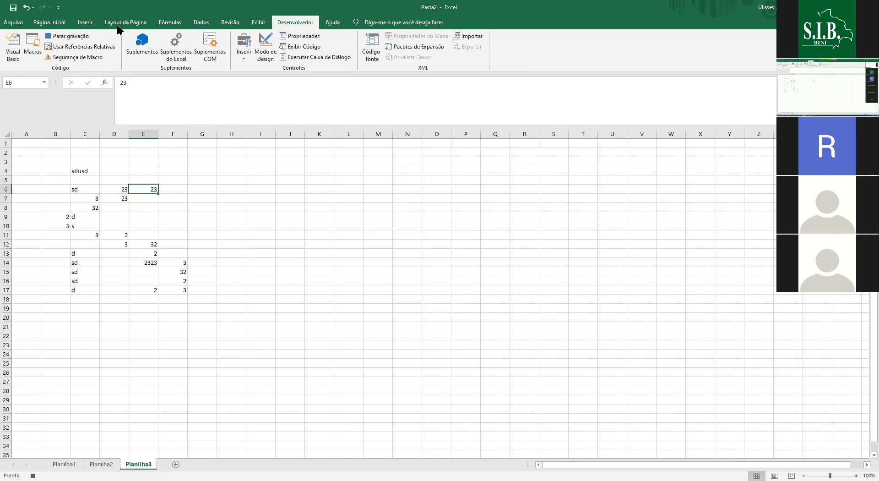
{"action": "left_click", "coordinate": [87, 36]}
- Clear all contents of Planilha3 and run Macro1 on the empty sheet
{"action": "left_click", "coordinate": [33, 48]}
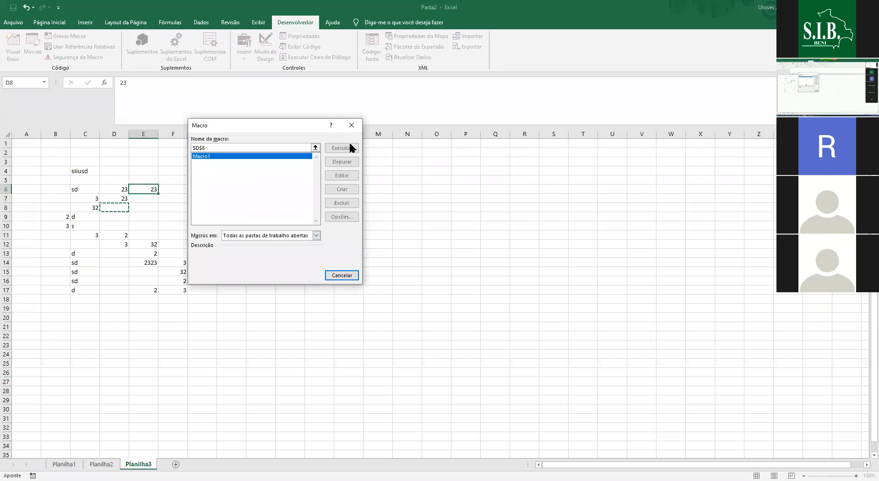
{"action": "left_click", "coordinate": [352, 125]}
{"action": "left_click", "coordinate": [7, 137]}
{"action": "key", "text": "Delete"}
{"action": "left_click", "coordinate": [65, 183]}
{"action": "left_click", "coordinate": [34, 44]}
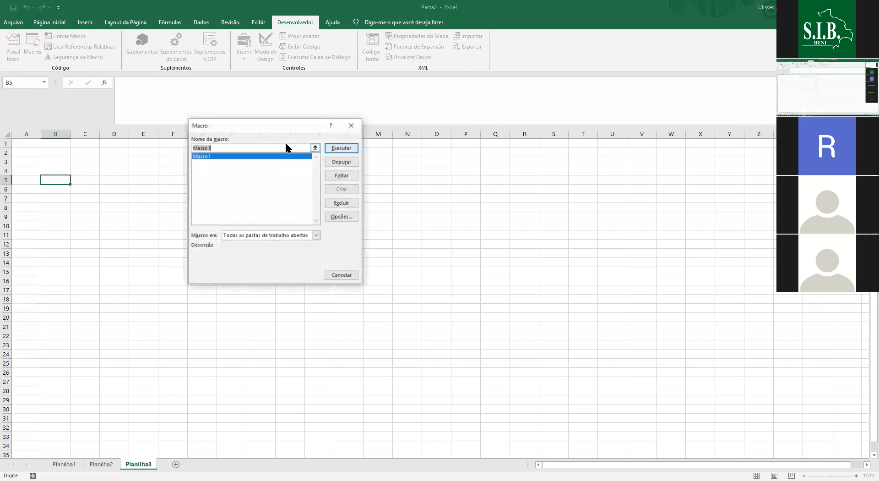
{"action": "left_click", "coordinate": [341, 148]}
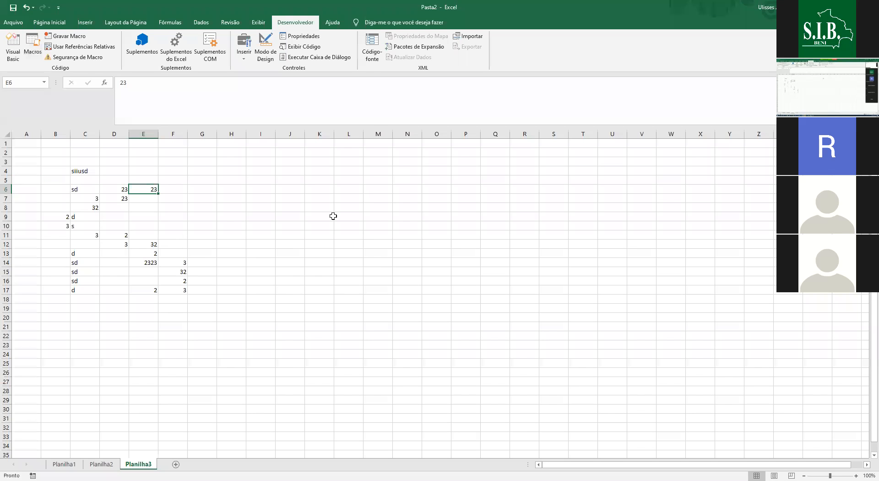
- Delete the sample entries in range A4:F17 on Planilha3
{"action": "left_click_drag", "start_coordinate": [220, 319], "coordinate": [28, 171]}
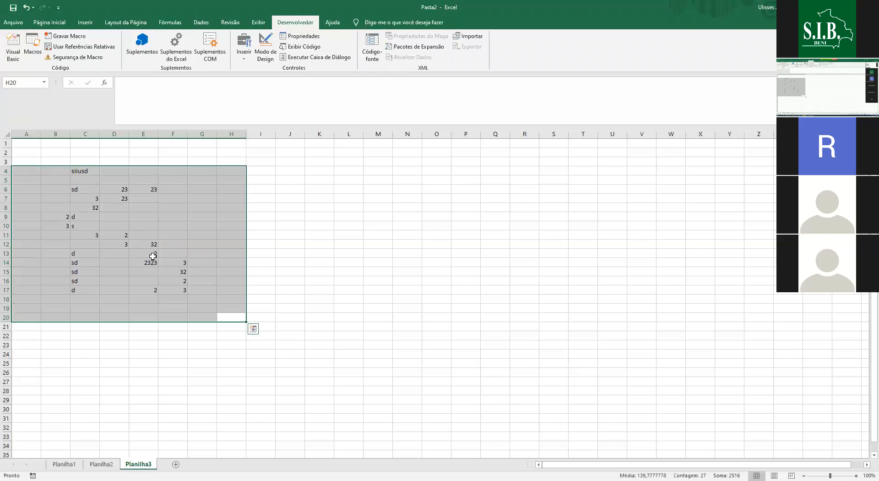
{"action": "left_click", "coordinate": [177, 170]}
{"action": "key", "text": "ctrl+shift+Left"}
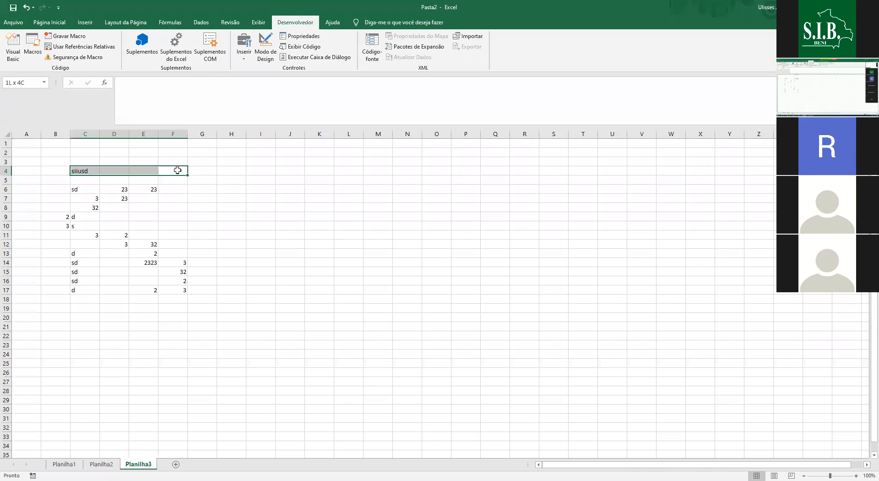
{"action": "key", "text": "ctrl+shift+Left"}
{"action": "key", "text": "shift+Down"}
{"action": "key", "text": "shift+Down"}
{"action": "key", "text": "shift+Down"}
{"action": "key", "text": "shift+Down"}
{"action": "key", "text": "shift+Down"}
{"action": "key", "text": "shift+Down"}
{"action": "key", "text": "shift+Down"}
{"action": "key", "text": "shift+Down"}
{"action": "key", "text": "shift+Down"}
{"action": "key", "text": "shift+Down"}
{"action": "key", "text": "shift+Down"}
{"action": "key", "text": "shift+Down"}
{"action": "key", "text": "shift+Down"}
{"action": "key", "text": "Delete"}
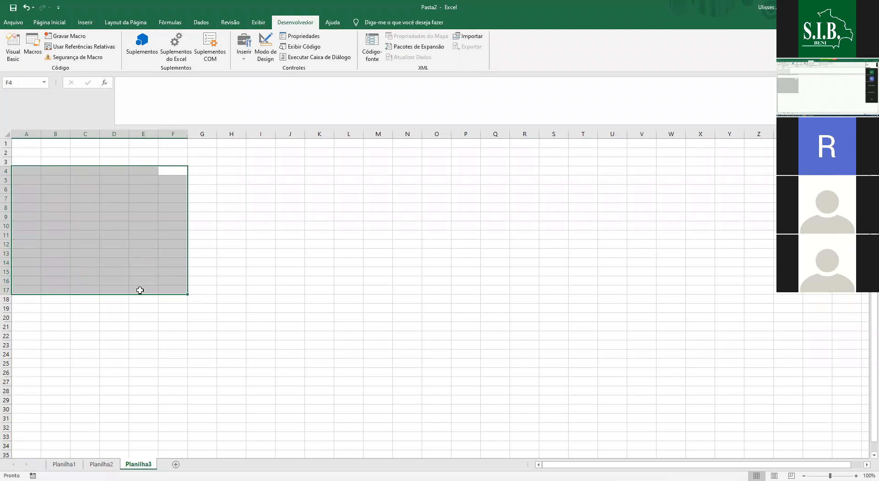
- Return to Planilha1 and review the KC column of the Ks table, the section drawing and the Memoria de calculo block
{"action": "left_click", "coordinate": [63, 464]}
{"action": "left_click", "coordinate": [507, 178]}
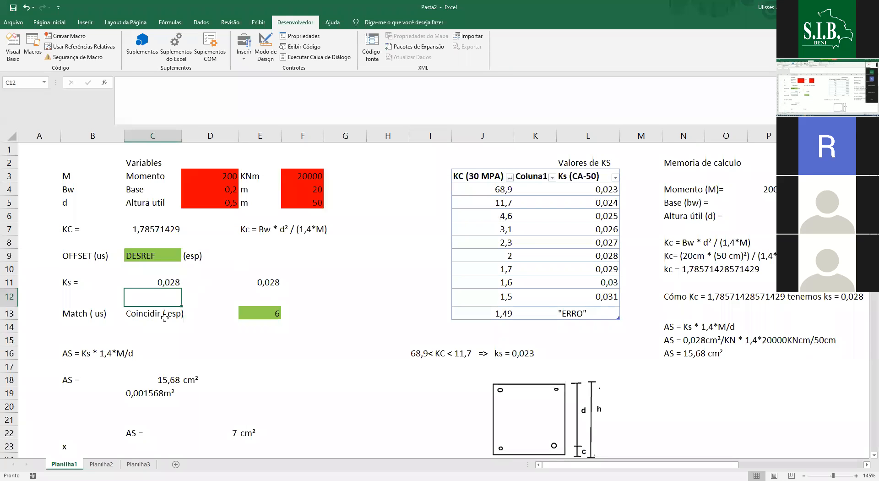
{"action": "left_click_drag", "start_coordinate": [498, 315], "coordinate": [485, 177]}
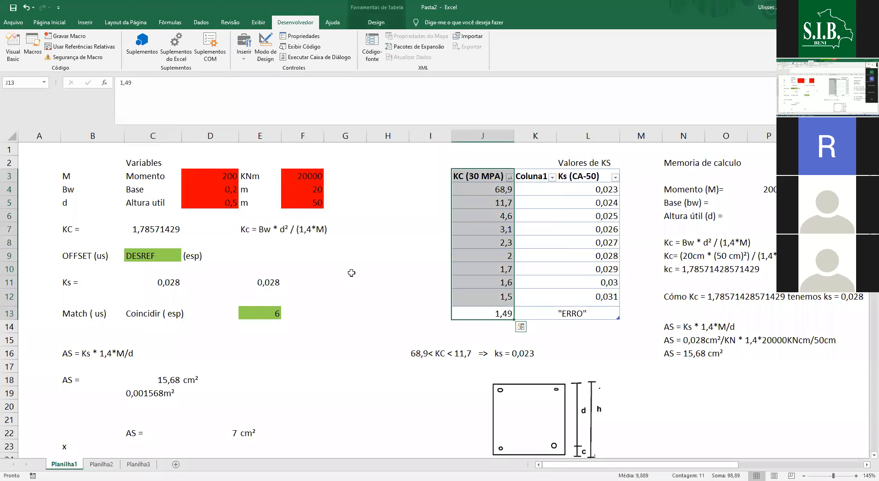
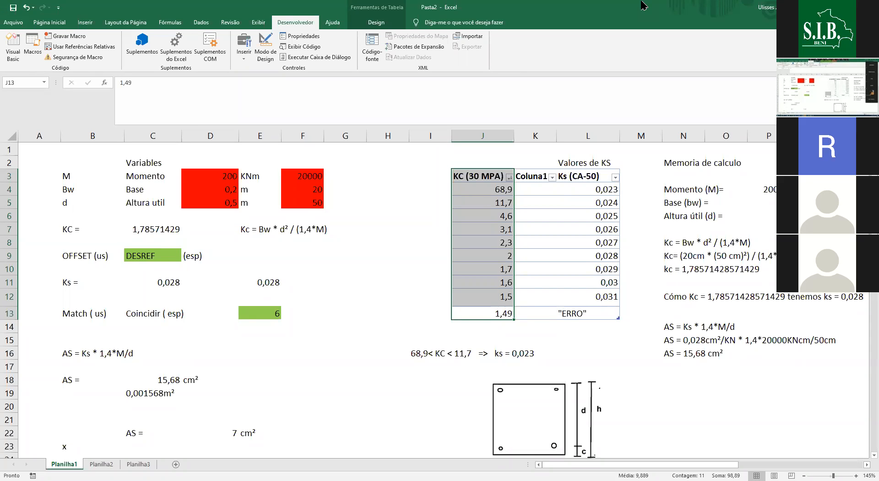
{"action": "left_click", "coordinate": [421, 323]}
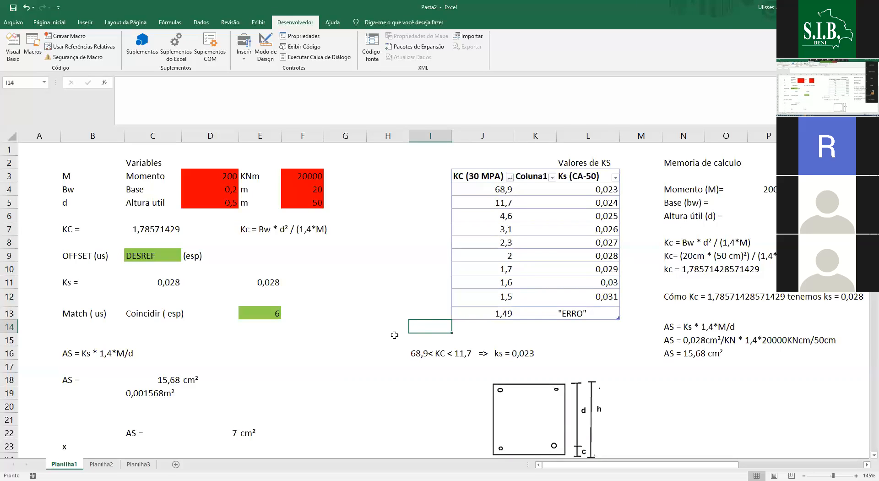
{"action": "scroll", "coordinate": [350, 439], "scroll_direction": "down", "scroll_amount": 1}
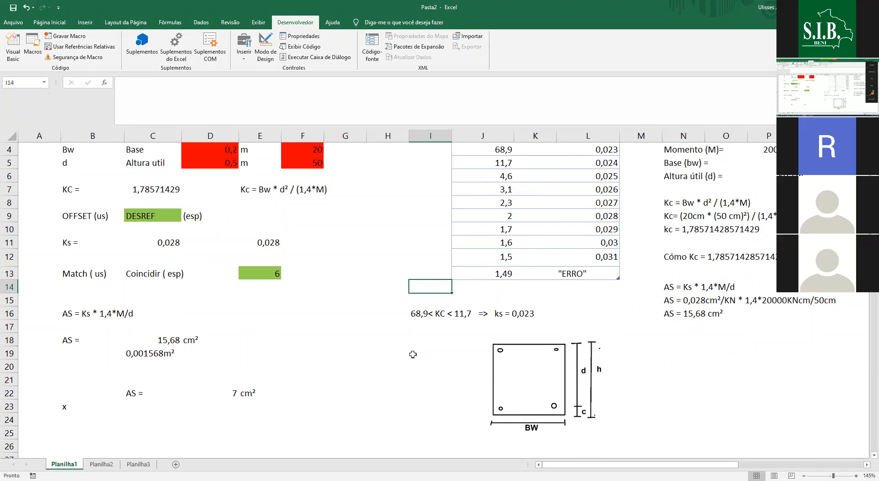
{"action": "scroll", "coordinate": [414, 352], "scroll_direction": "up", "scroll_amount": 1}
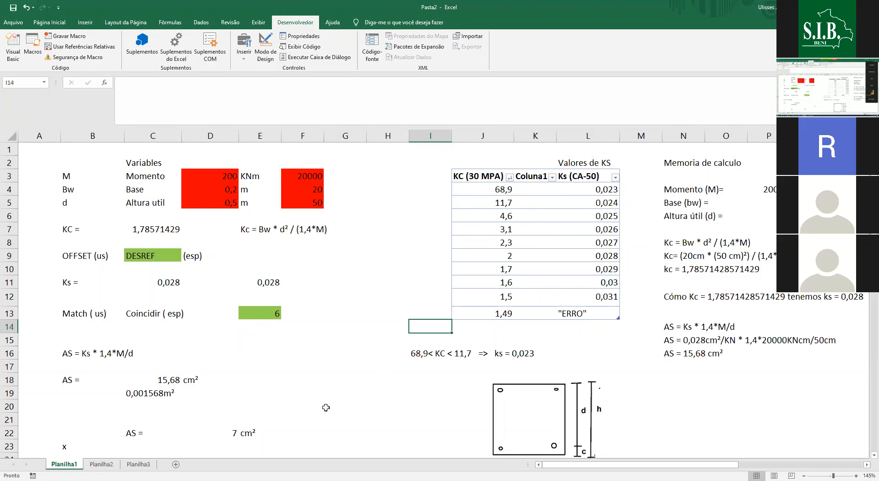
{"action": "left_click", "coordinate": [364, 264]}
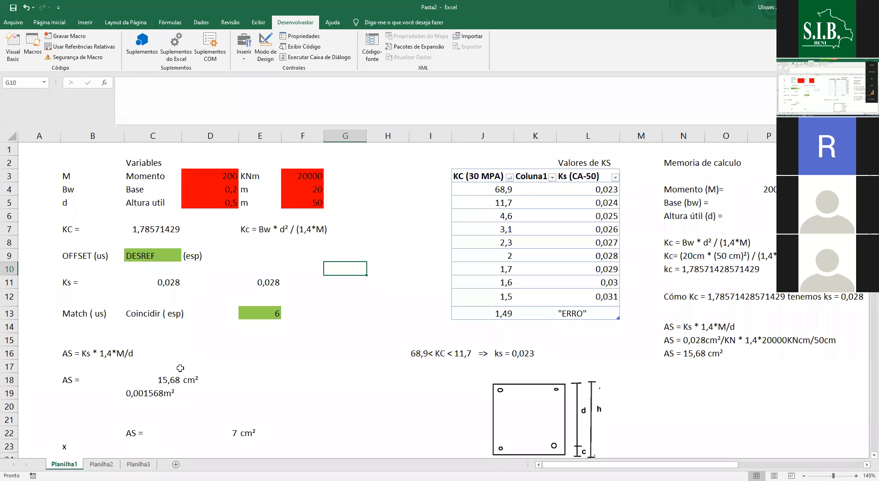
{"action": "scroll", "coordinate": [180, 368], "scroll_direction": "down", "scroll_amount": 1}
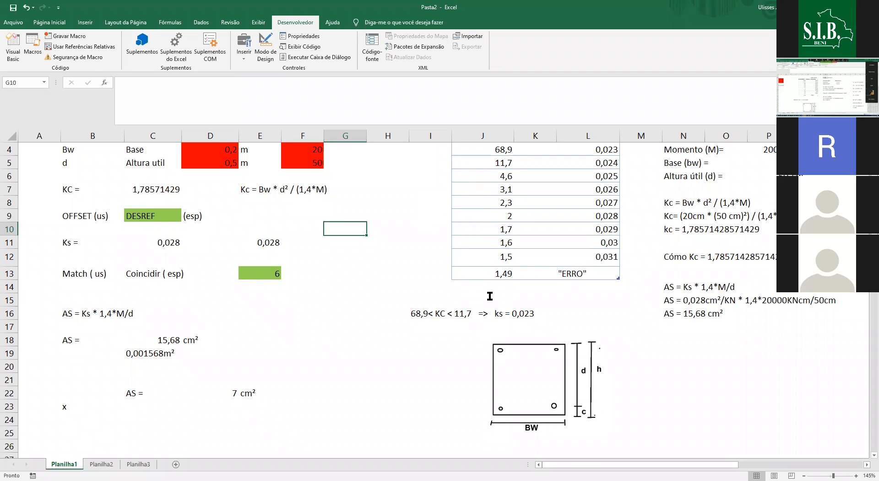
{"action": "scroll", "coordinate": [468, 191], "scroll_direction": "right", "scroll_amount": 3}
{"action": "scroll", "coordinate": [467, 191], "scroll_direction": "up", "scroll_amount": 1}
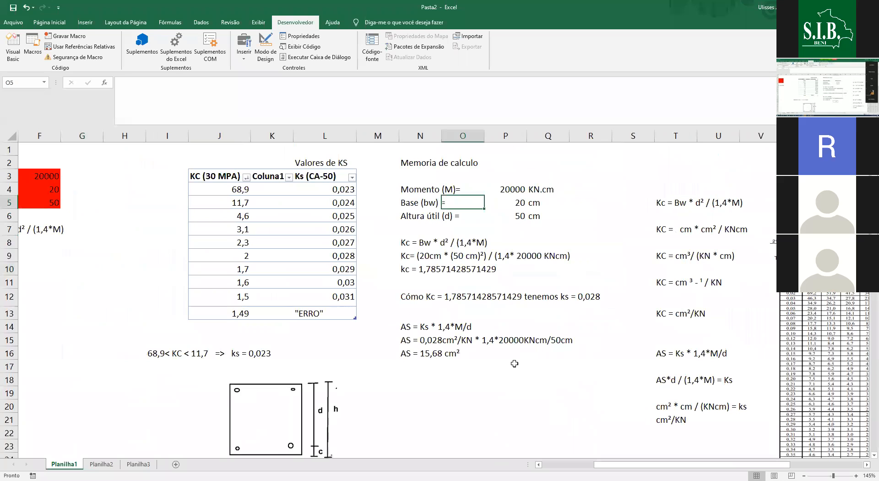
{"action": "left_click_drag", "start_coordinate": [420, 353], "coordinate": [555, 187]}
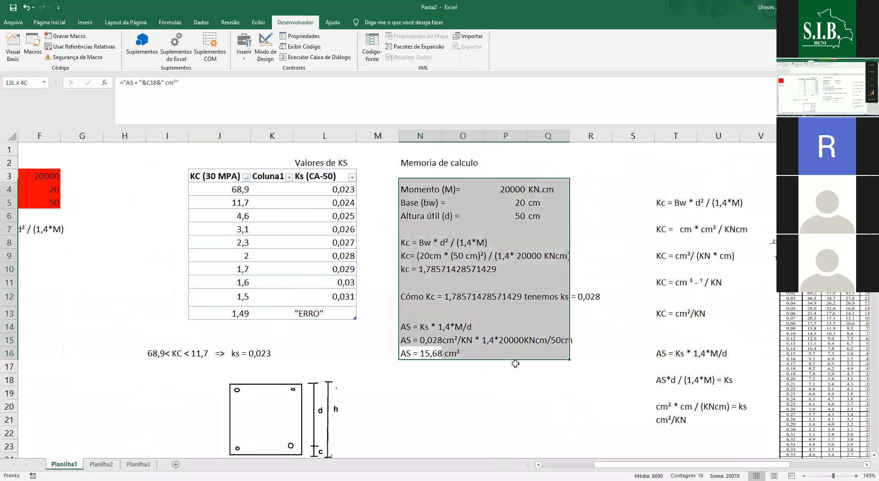
{"action": "left_click", "coordinate": [516, 363]}
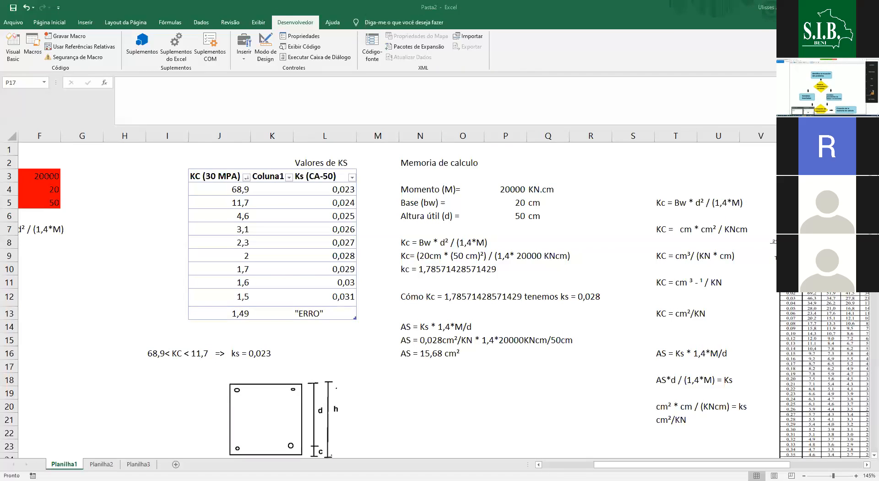
- Paste the copied flowchart picture into Planilha1 and zoom out to 70% to show it whole
{"action": "left_click", "coordinate": [130, 229]}
{"action": "key", "text": "ctrl+v"}
{"action": "scroll", "coordinate": [280, 256], "scroll_direction": "down", "scroll_amount": 1}
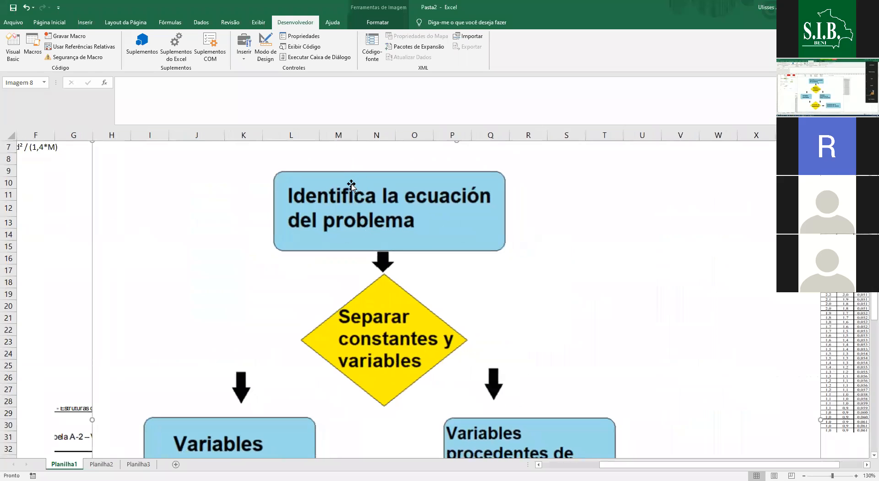
{"action": "scroll", "coordinate": [348, 198], "scroll_direction": "down", "scroll_amount": 1}
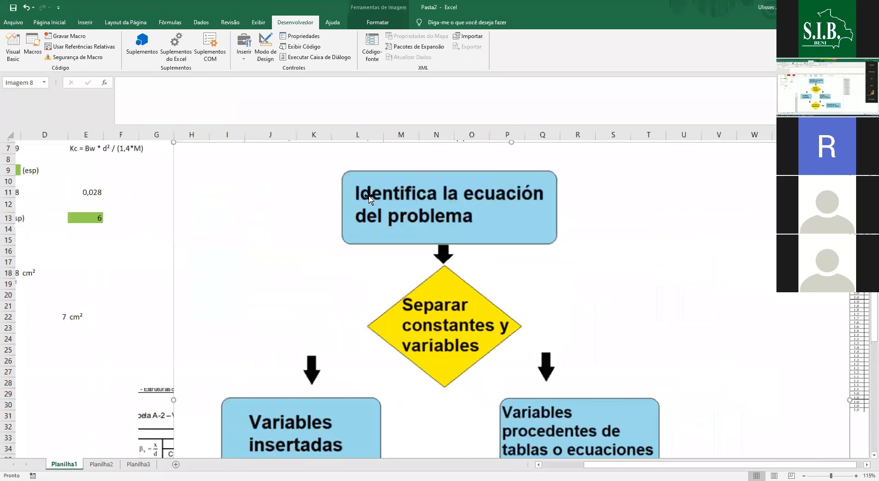
{"action": "scroll", "coordinate": [369, 198], "scroll_direction": "down", "scroll_amount": 1}
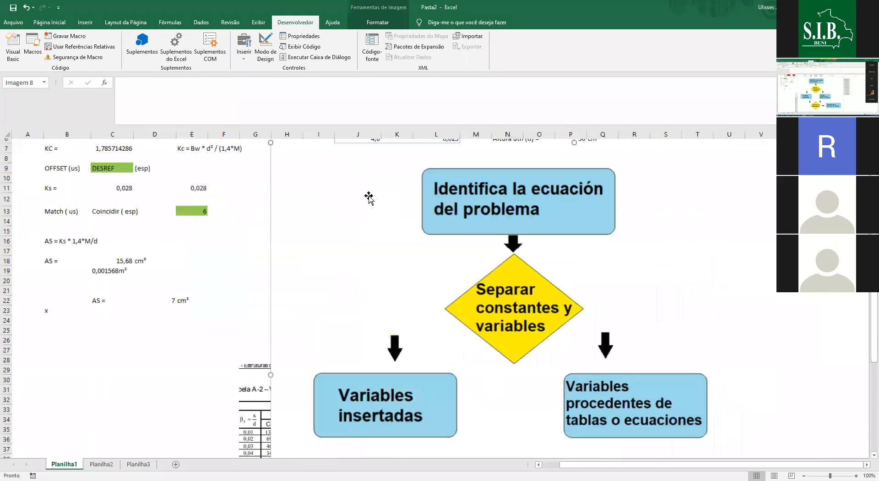
{"action": "scroll", "coordinate": [378, 203], "scroll_direction": "down", "scroll_amount": 2}
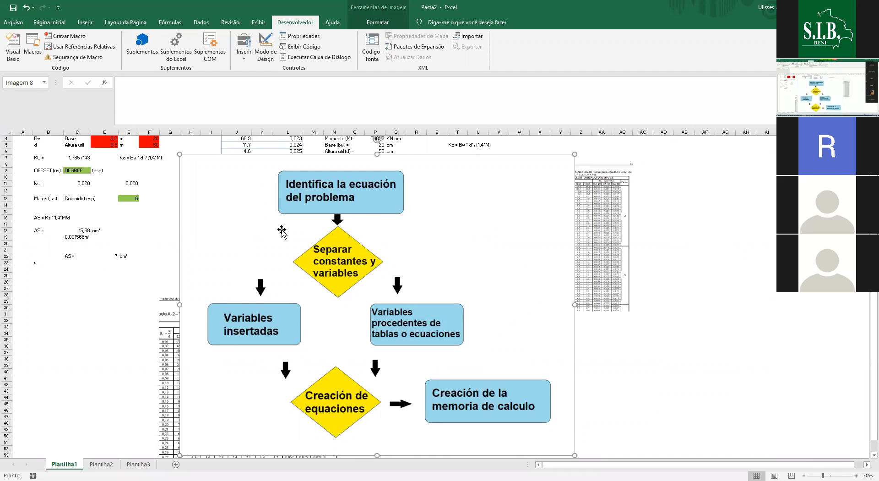
{"action": "scroll", "coordinate": [282, 232], "scroll_direction": "up", "scroll_amount": 1}
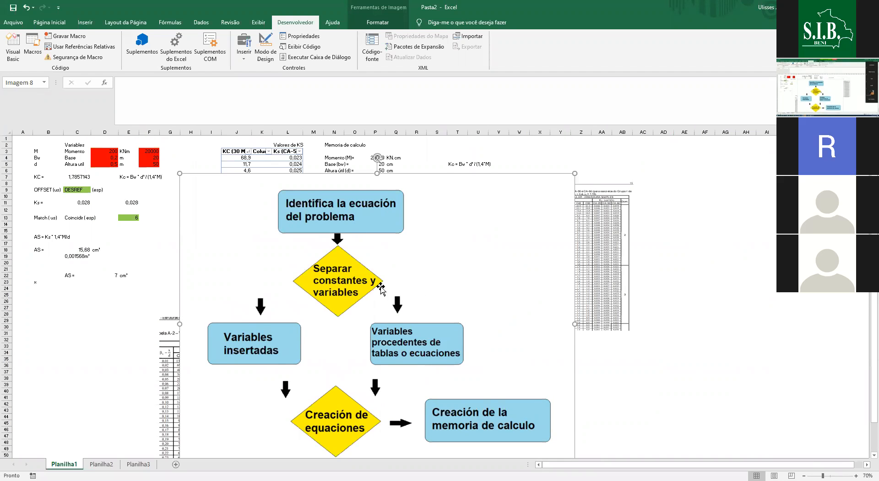
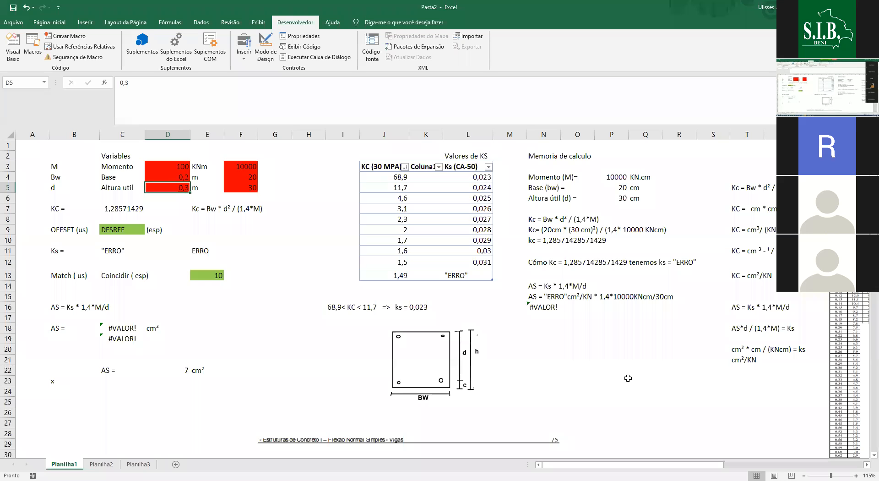
- Set the Altura util in D5 to 0,4 m and check the Ks, AS and Memoria de calculo results
{"action": "type", "text": "0,4"}
{"action": "key", "text": "Return"}
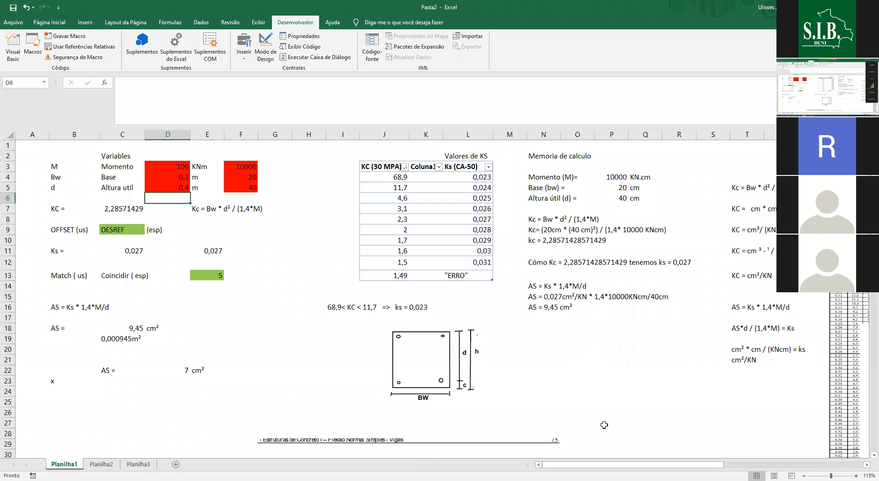
{"action": "scroll", "coordinate": [541, 353], "scroll_direction": "right", "scroll_amount": 1}
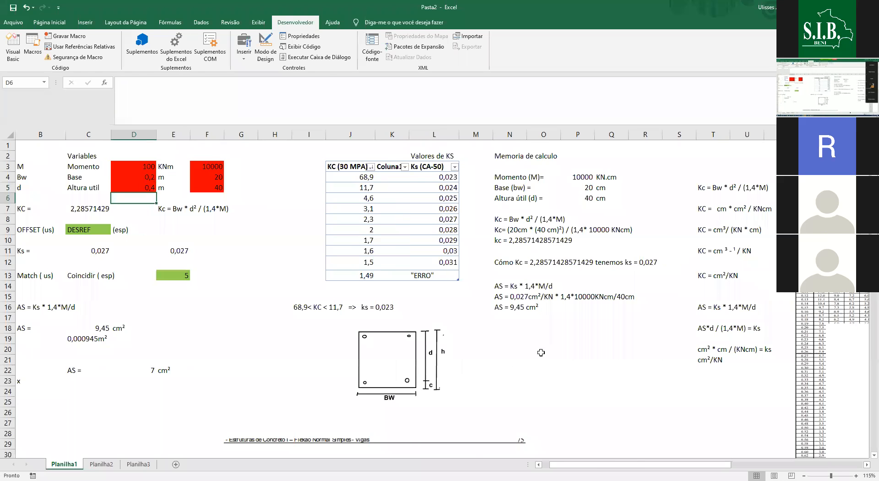
{"action": "scroll", "coordinate": [540, 353], "scroll_direction": "down", "scroll_amount": 1}
{"action": "scroll", "coordinate": [541, 352], "scroll_direction": "up", "scroll_amount": 1}
{"action": "scroll", "coordinate": [538, 357], "scroll_direction": "down", "scroll_amount": 2}
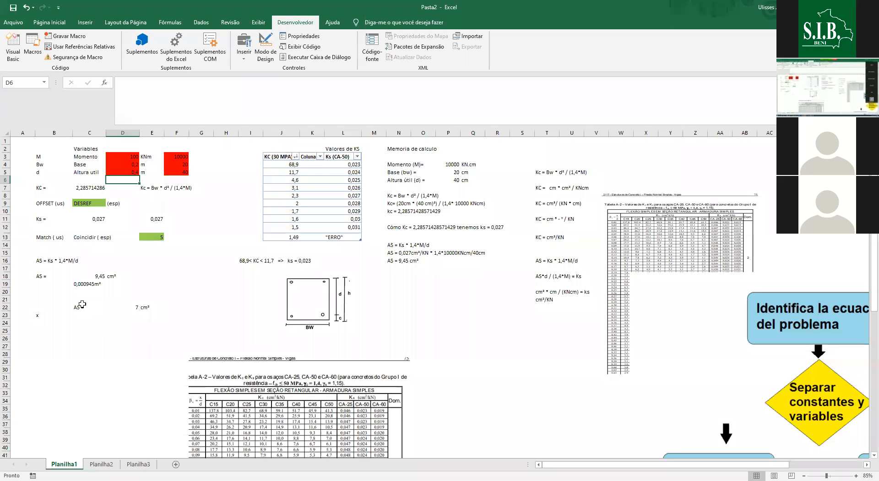
- Remove the leftover AS = 7 cm² entry from row 22
{"action": "left_click", "coordinate": [98, 307]}
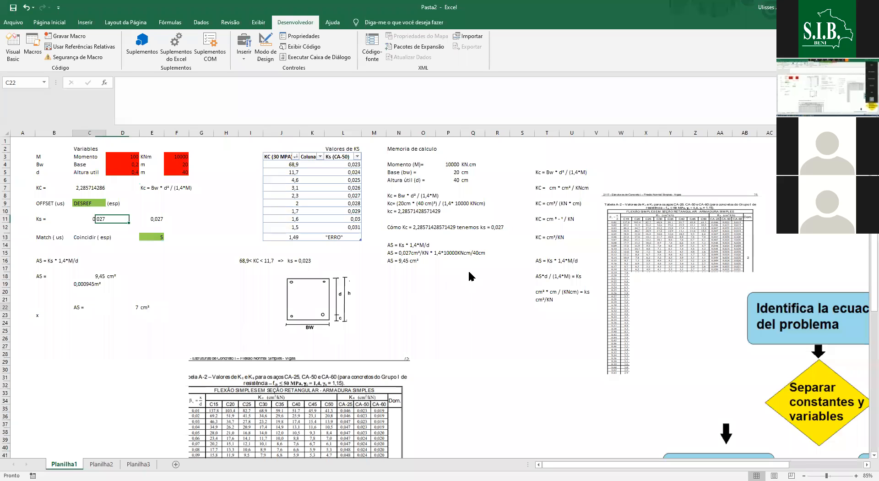
{"action": "double_click", "coordinate": [149, 304]}
{"action": "key", "text": "BackSpace"}
{"action": "key", "text": "BackSpace"}
{"action": "key", "text": "Return"}
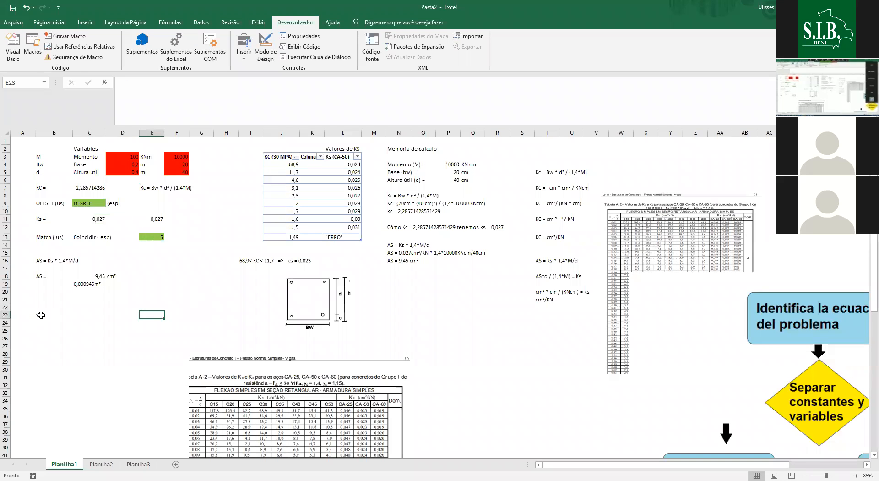
{"action": "left_click", "coordinate": [44, 312]}
{"action": "key", "text": "Left"}
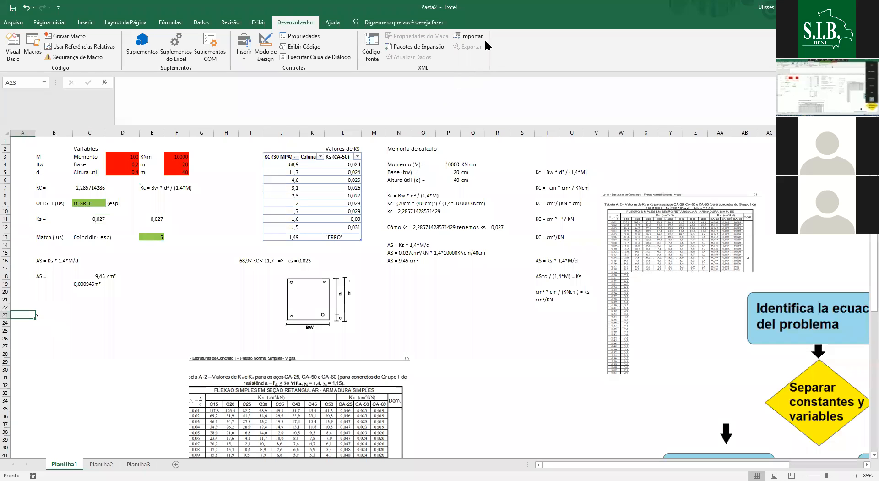